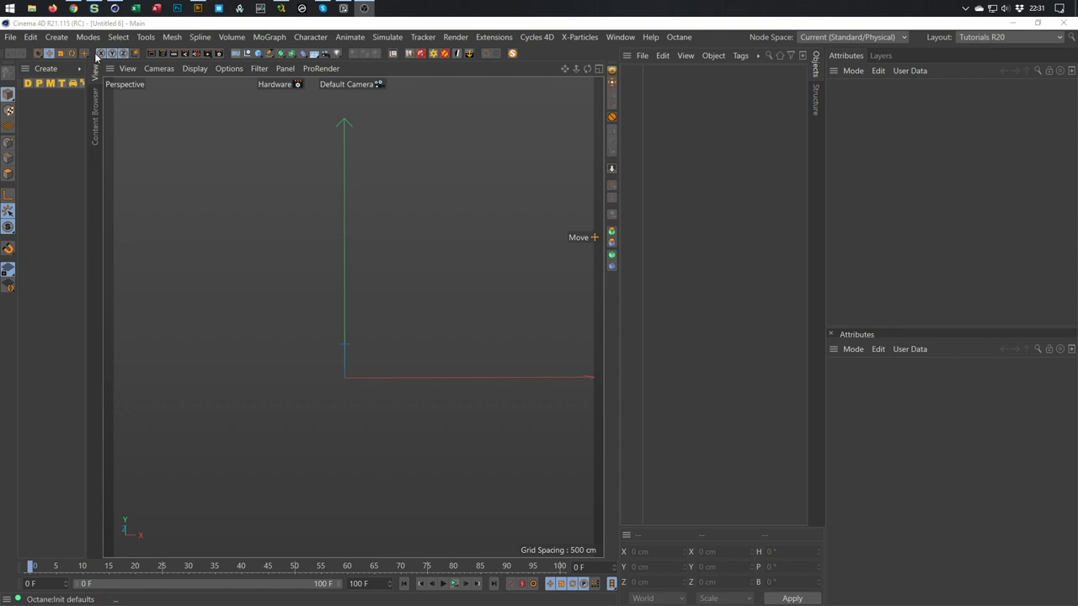
From the Facebook group discussion, open the shared Instagram post of the golden-framed capsule video
click(75, 9)
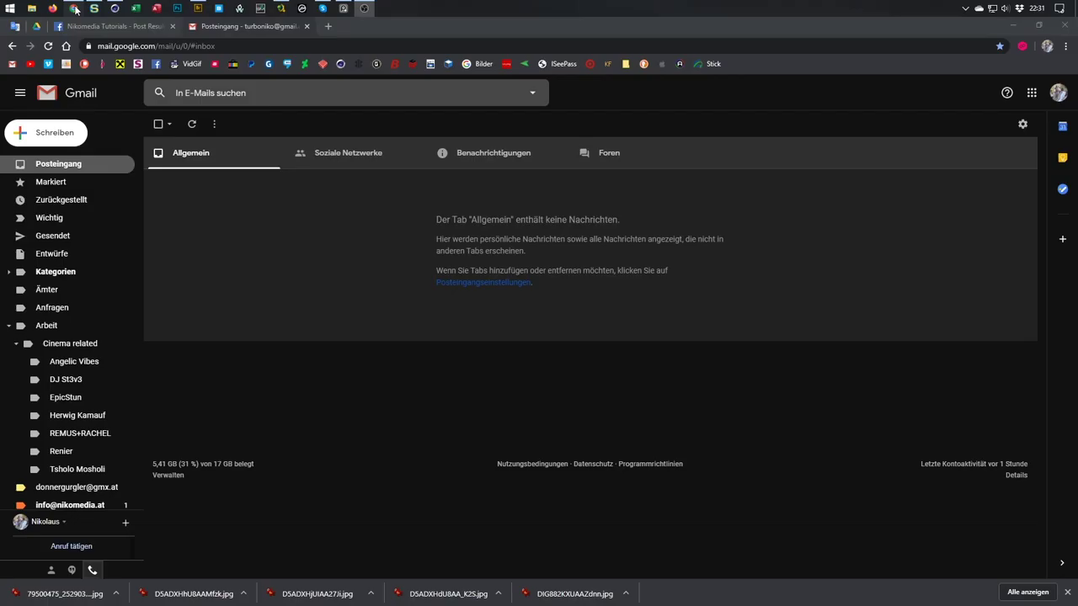
click(76, 23)
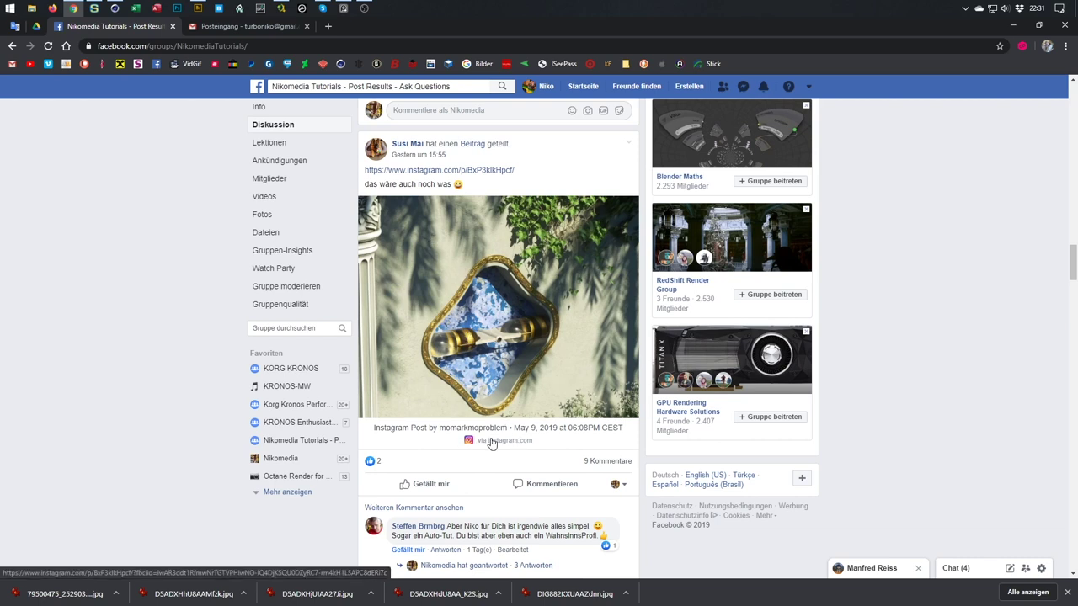
click(423, 433)
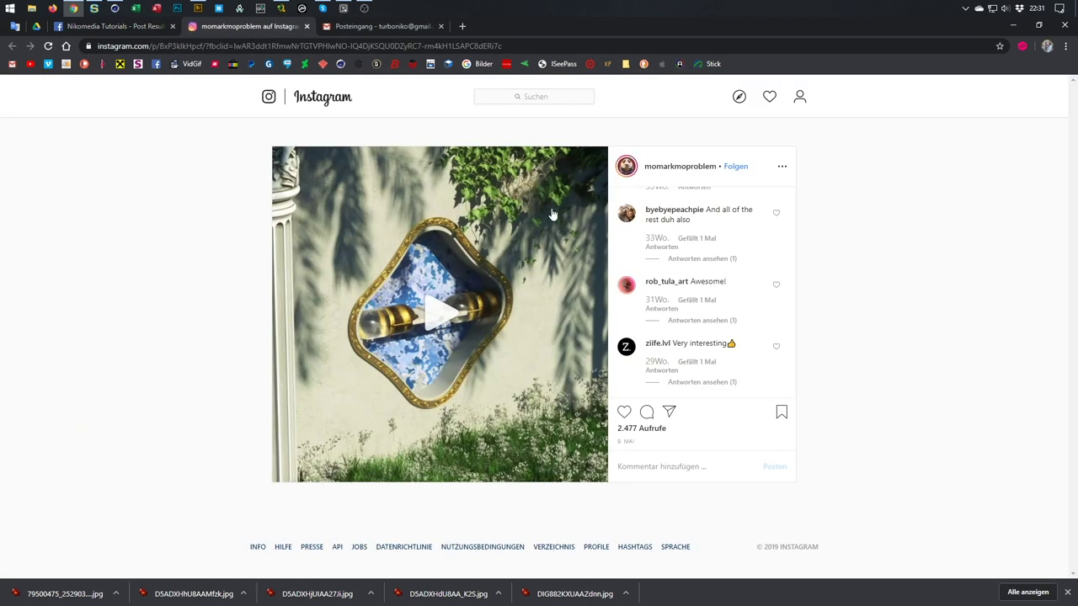
Go to the poster's Instagram profile and scroll through its video grid
click(668, 171)
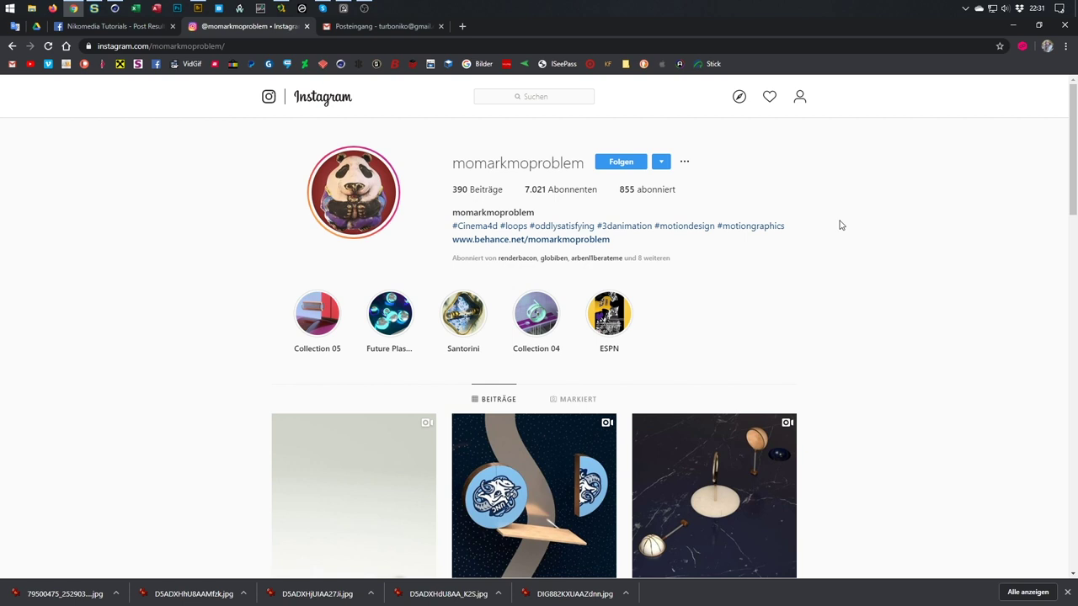
scroll(839, 224, down, 2)
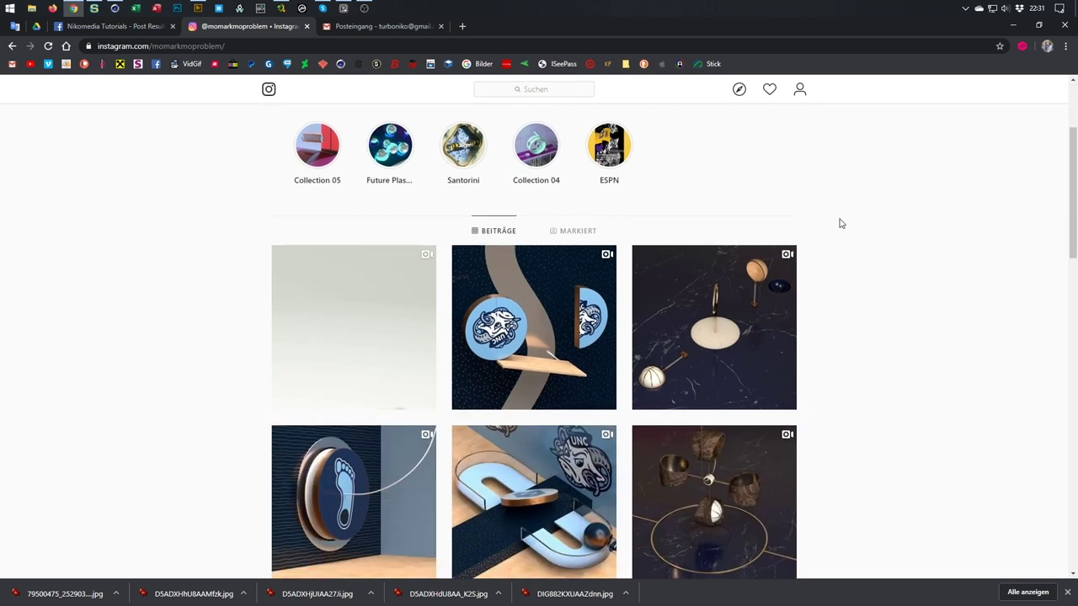
scroll(839, 224, up, 1)
scroll(839, 224, down, 4)
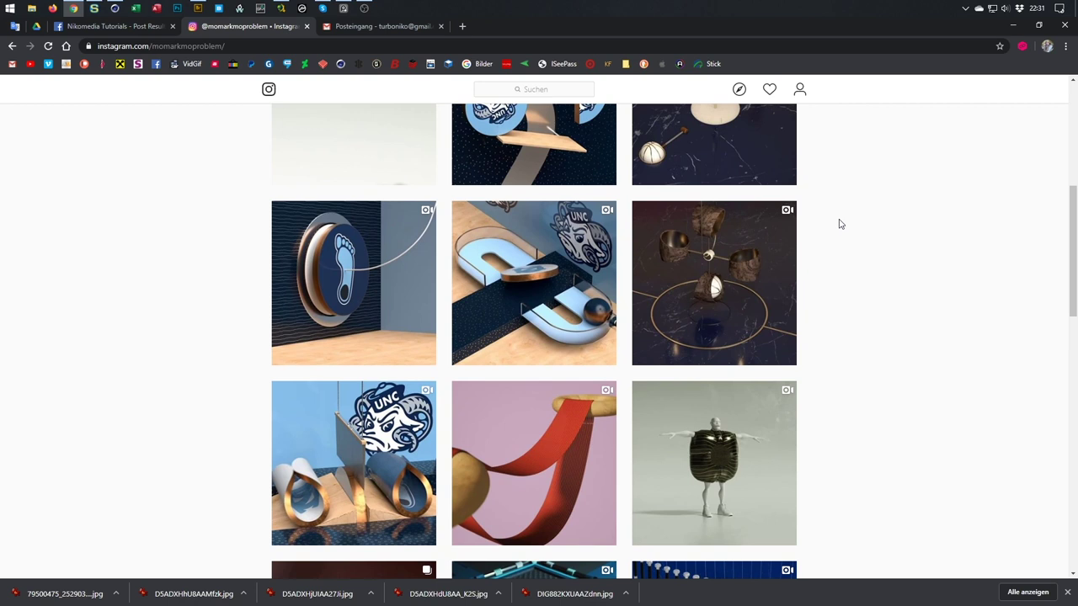
scroll(781, 236, down, 1)
Play the foot-and-spool video post, then close it and scroll further down the grid
click(371, 244)
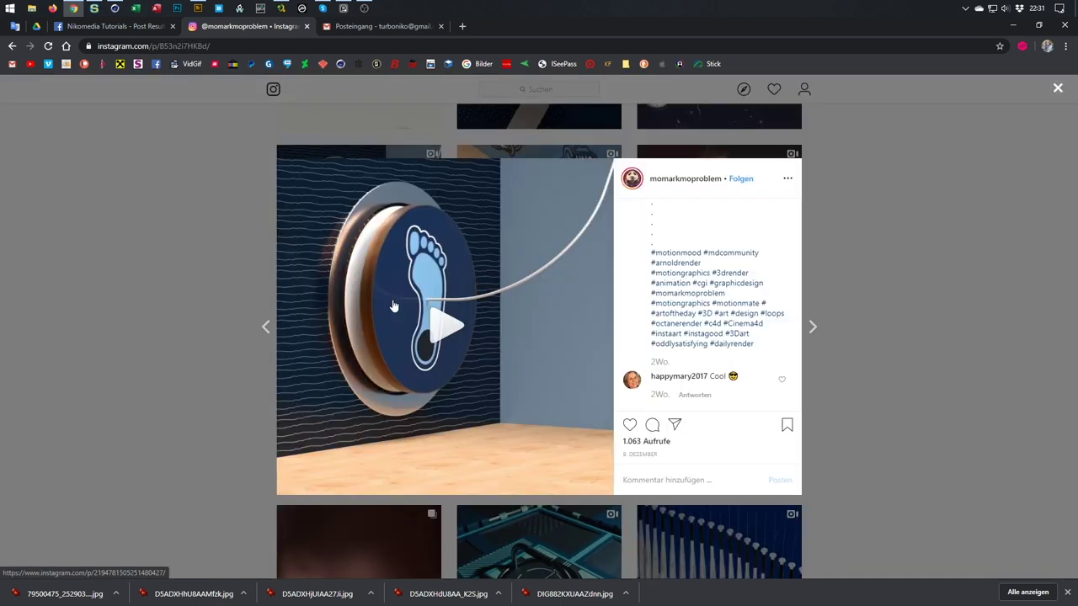
click(451, 328)
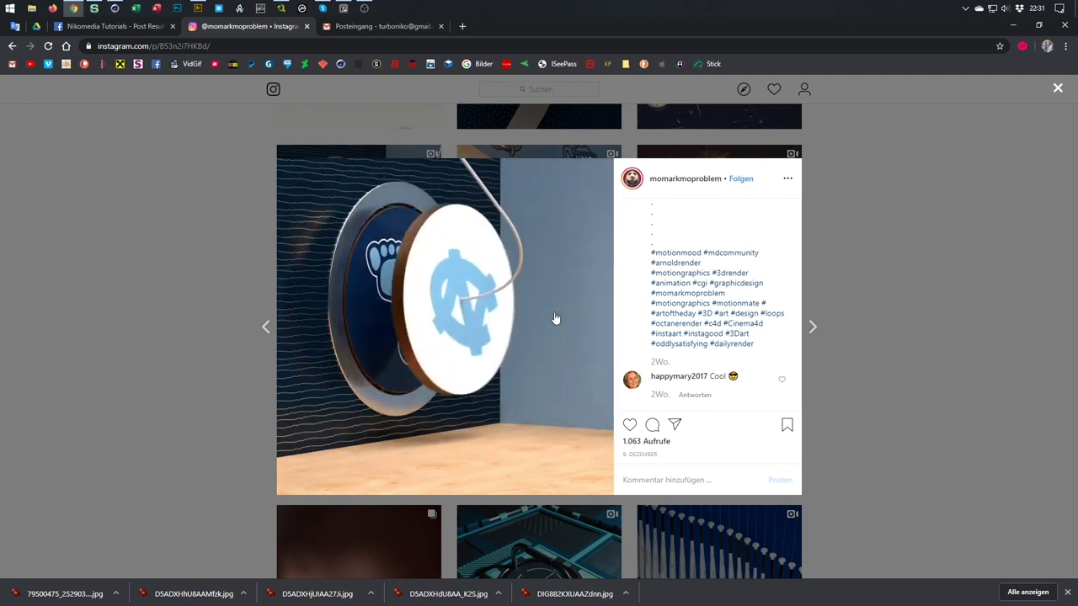
click(881, 335)
scroll(881, 335, down, 5)
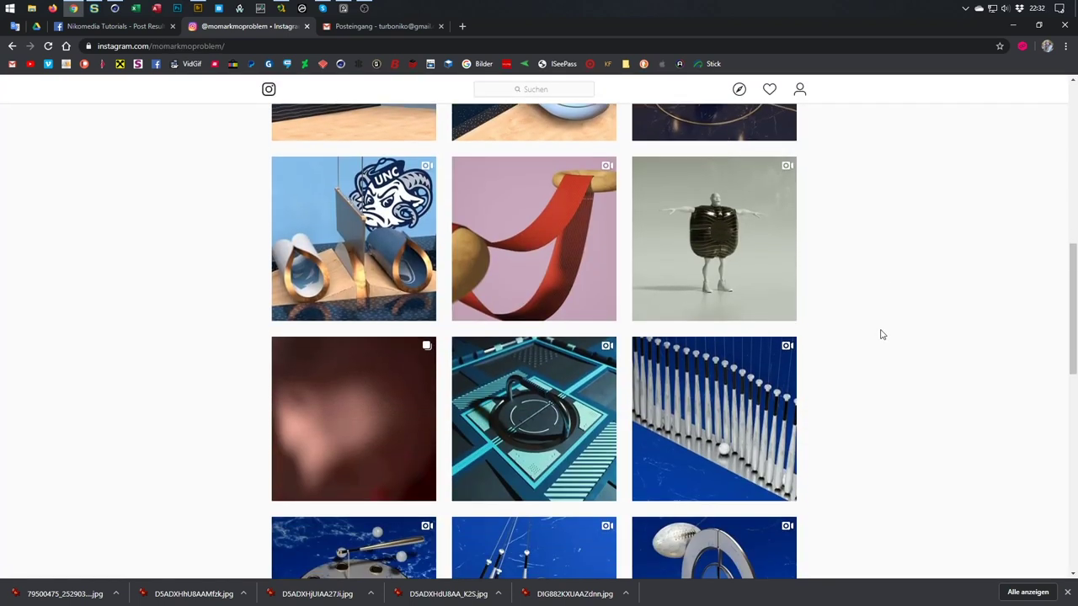
scroll(881, 335, down, 13)
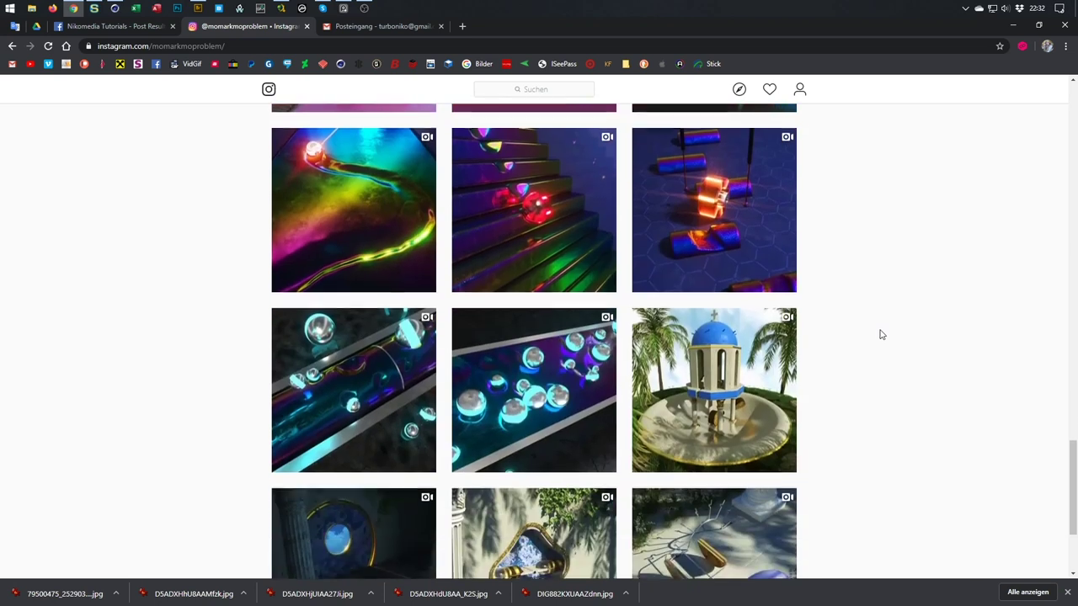
scroll(881, 335, down, 2)
Play the golden-framed capsule video for reference, pause it, and return to Cinema 4D
click(530, 353)
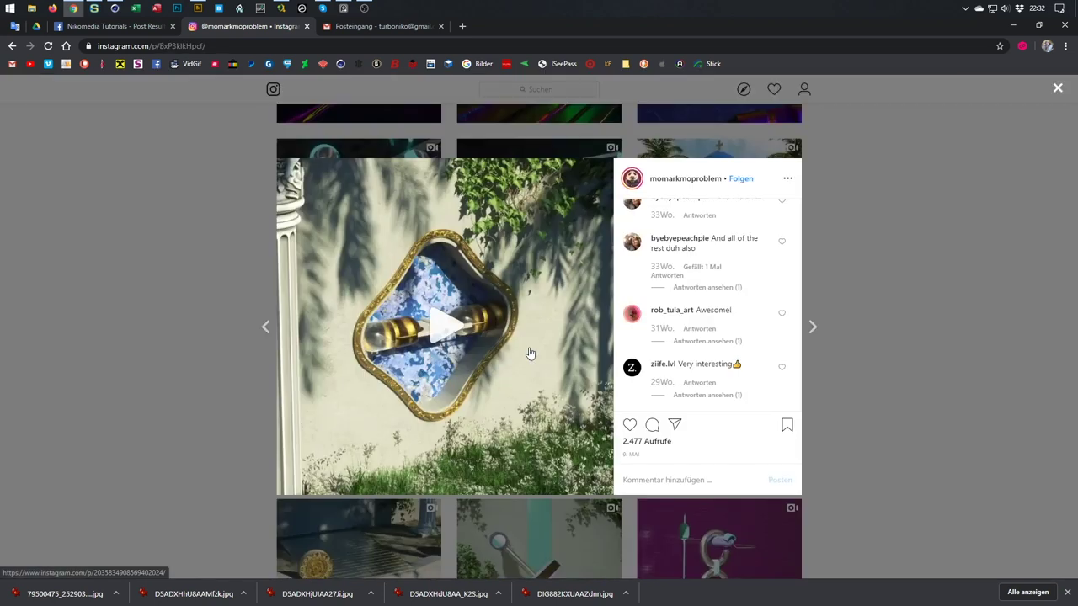
click(452, 324)
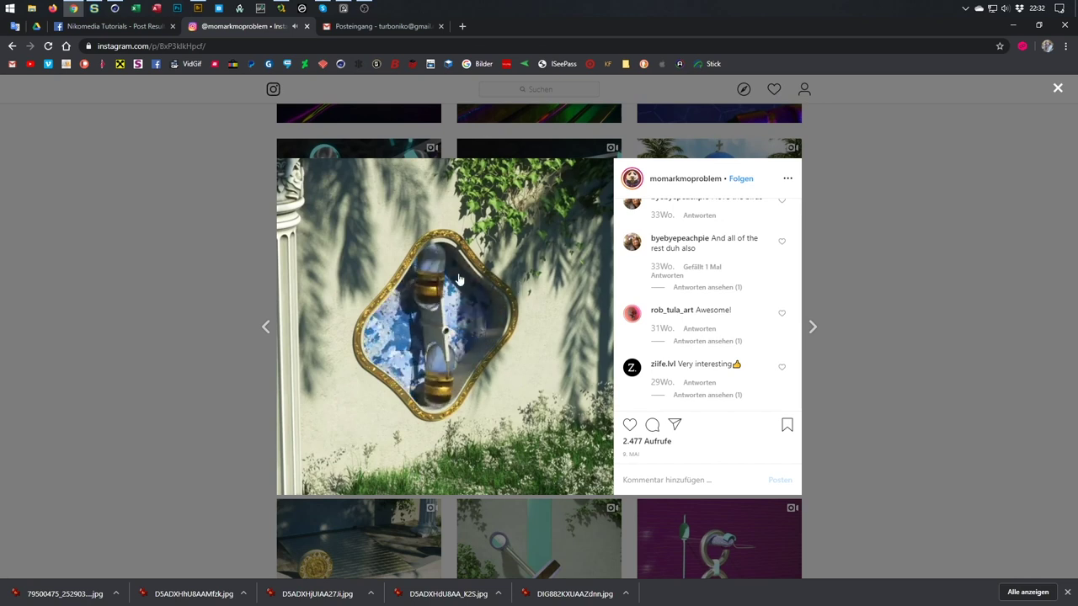
click(431, 435)
click(115, 9)
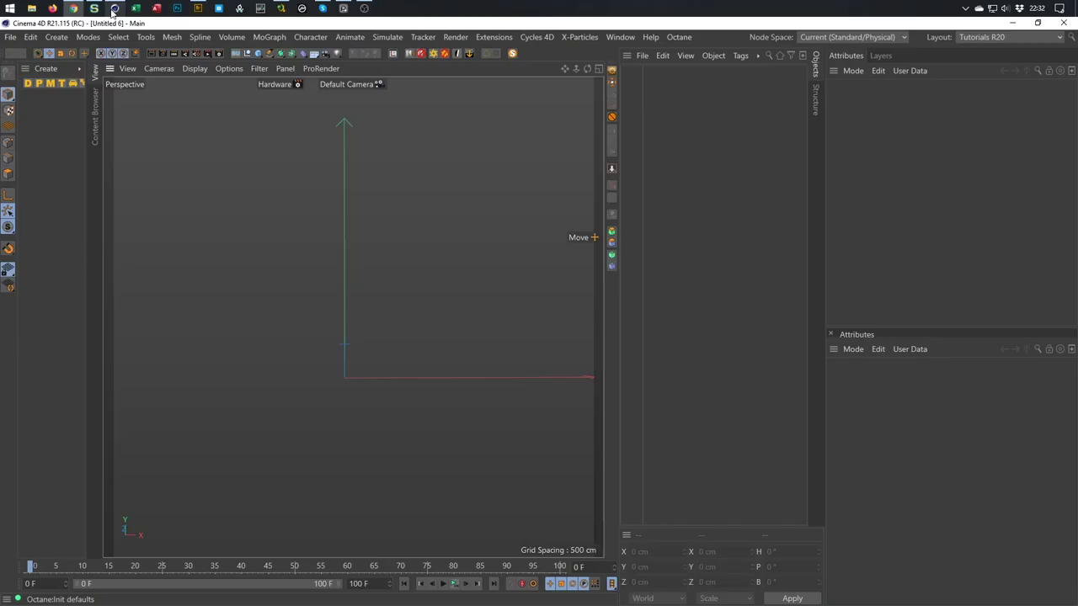
Maximize the Front view and add a Rectangle spline
middle_click(273, 234)
middle_click(509, 460)
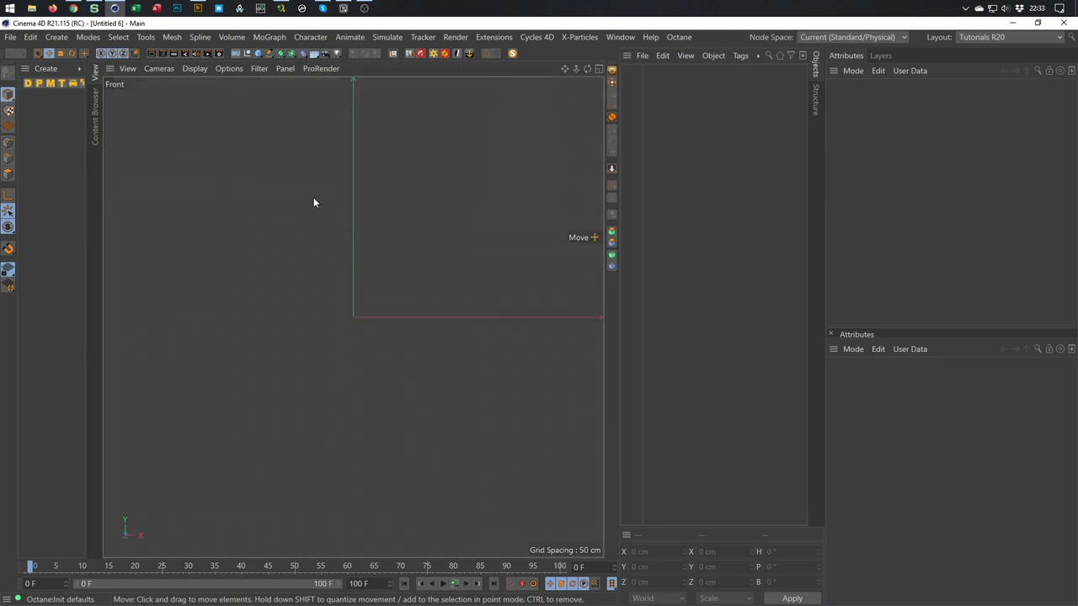
click(269, 53)
click(401, 152)
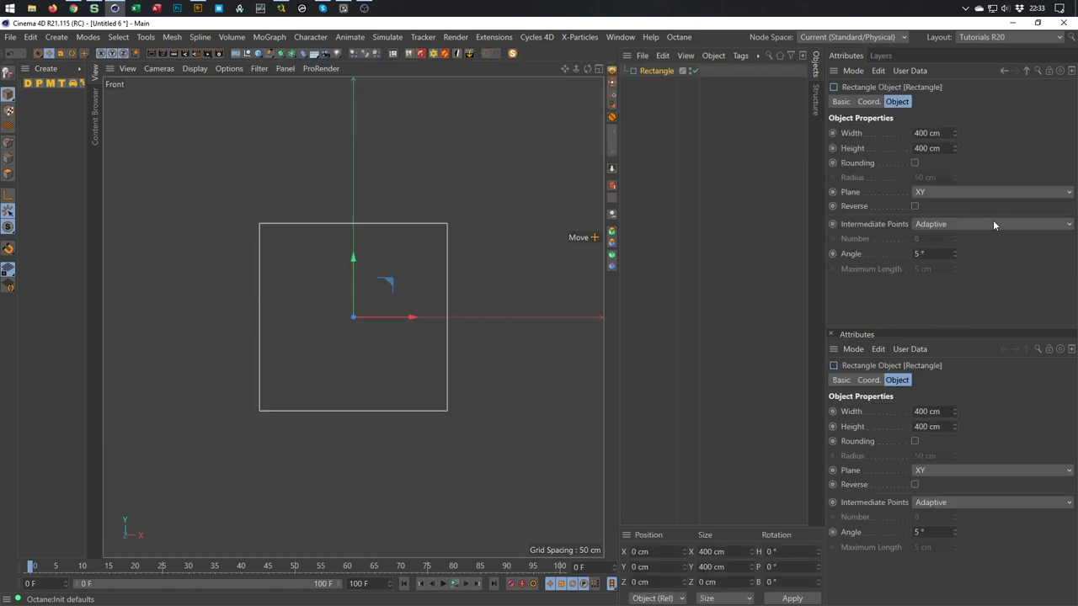
Make the rectangle 200 × 200 cm with Rounding enabled at a 50 cm radius
click(926, 133)
text(200)
key(Tab)
text(200)
key(Return)
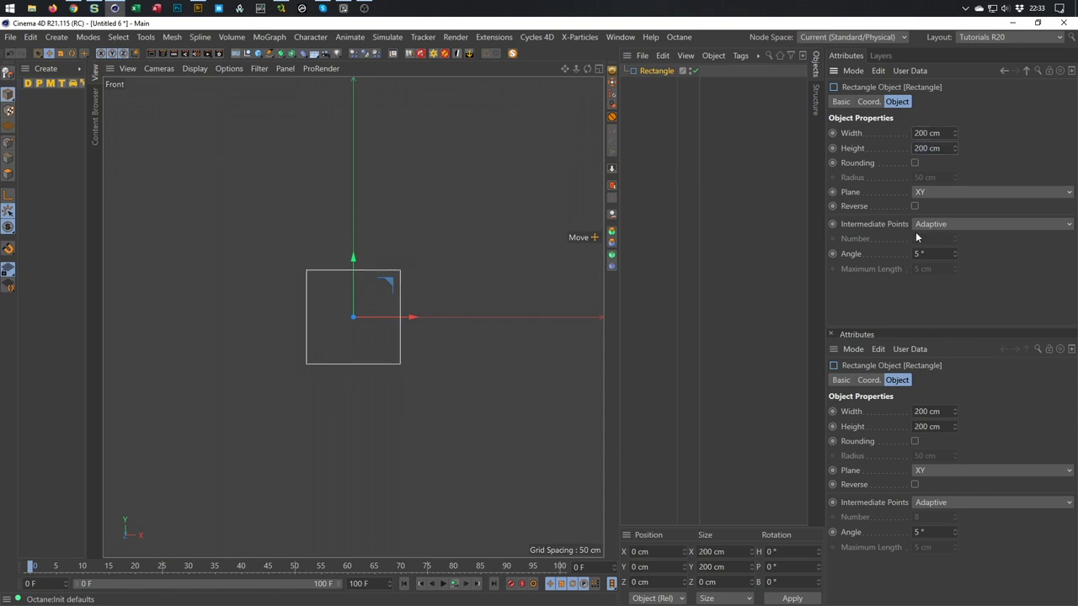
click(914, 163)
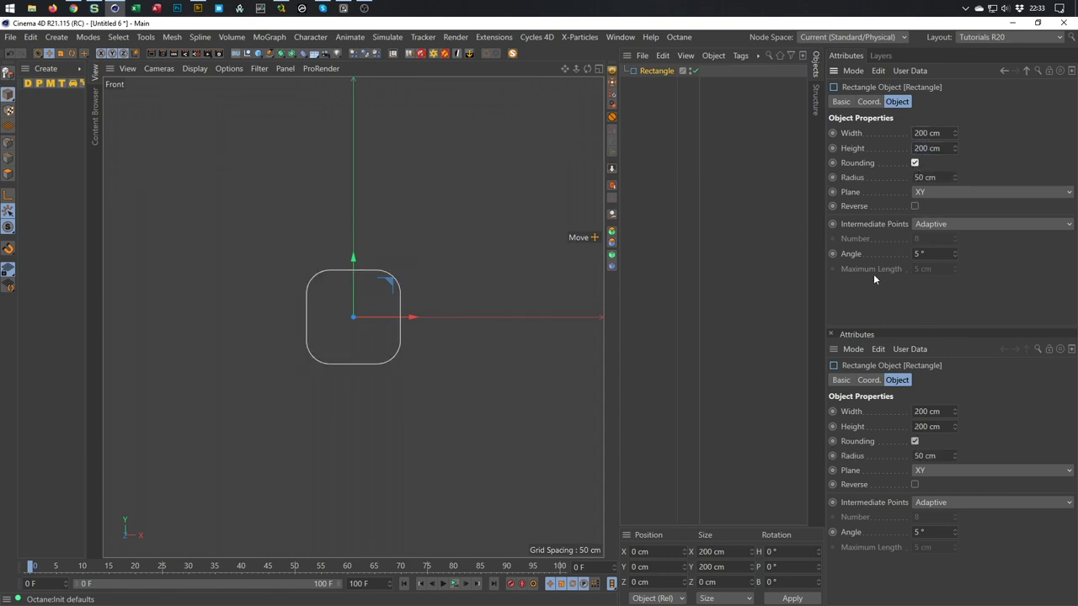
scroll(358, 282, up, 5)
scroll(370, 266, up, 2)
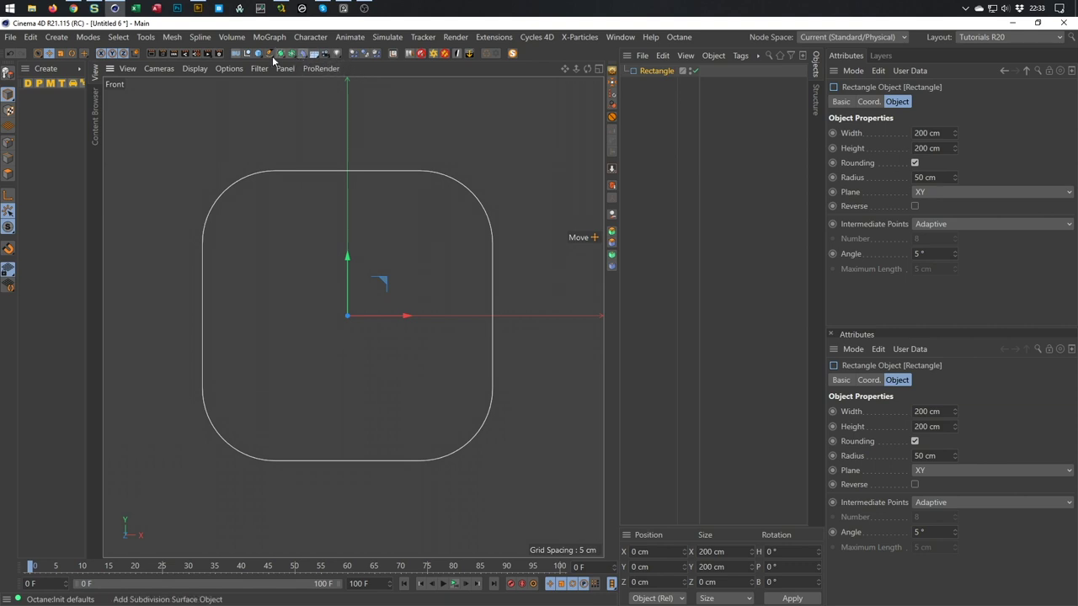
Add a Circle spline and scale it to about 148.4 cm across inside the rectangle
drag(269, 58, 386, 86)
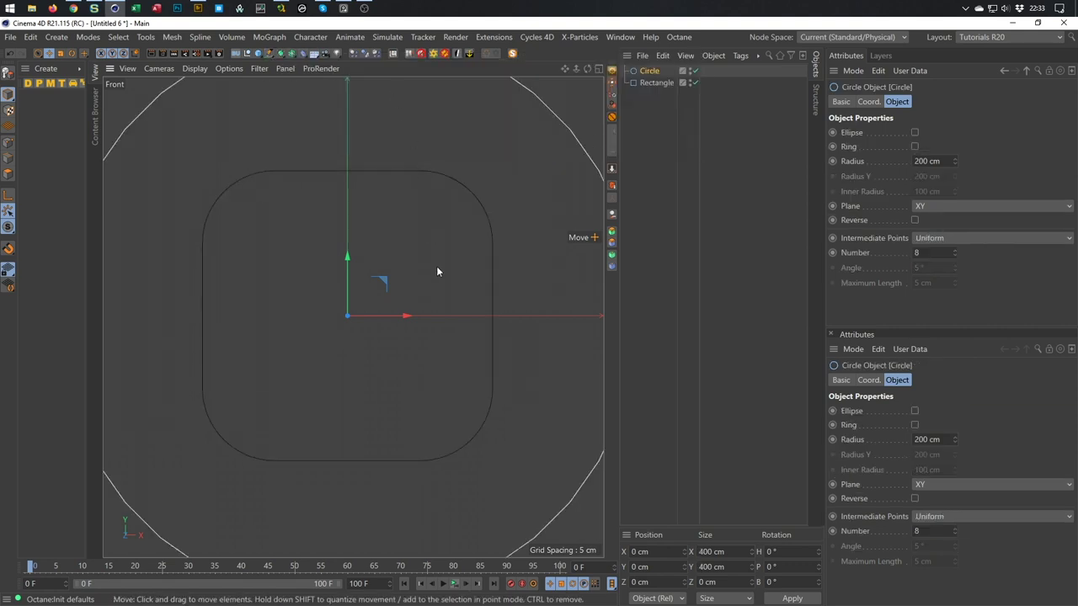
key(t)
drag(498, 488, 196, 548)
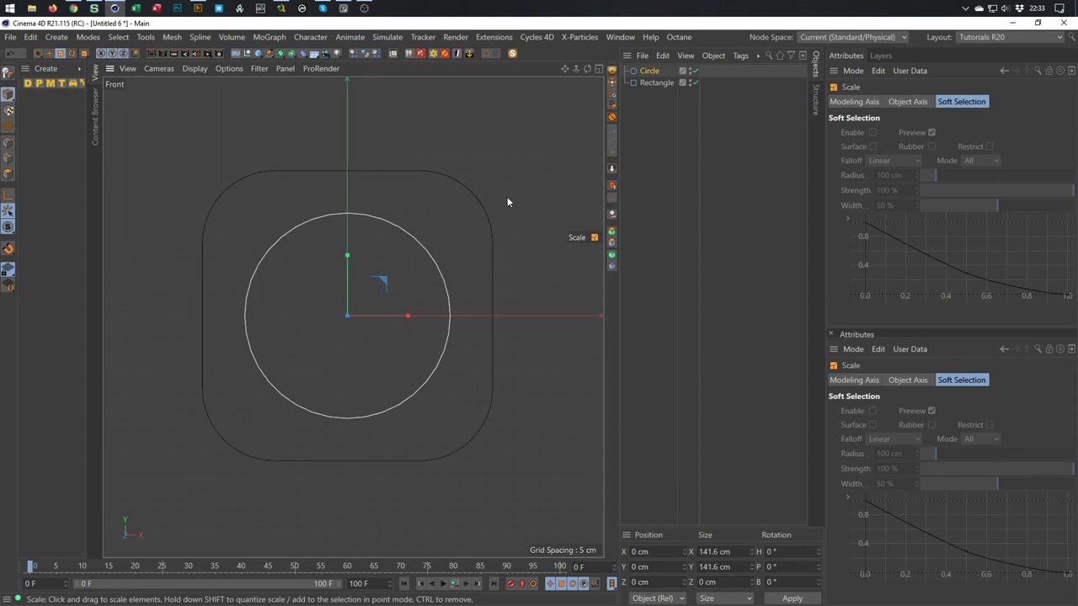
drag(341, 516, 361, 505)
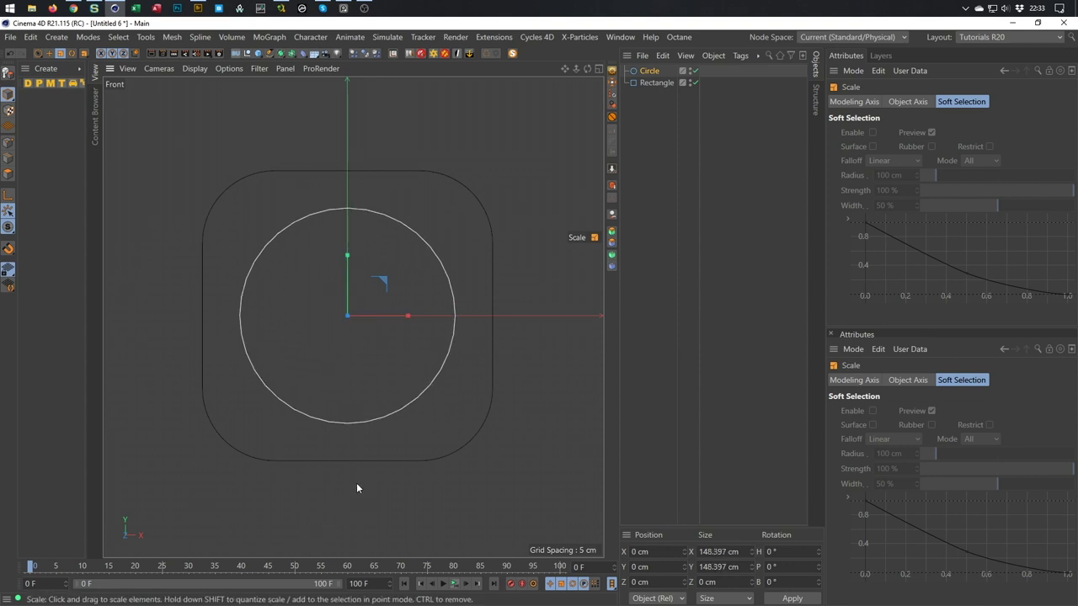
click(261, 55)
Add a Capsule scaled to 38.5% and give it an Align to Spline tag following Circle
click(370, 110)
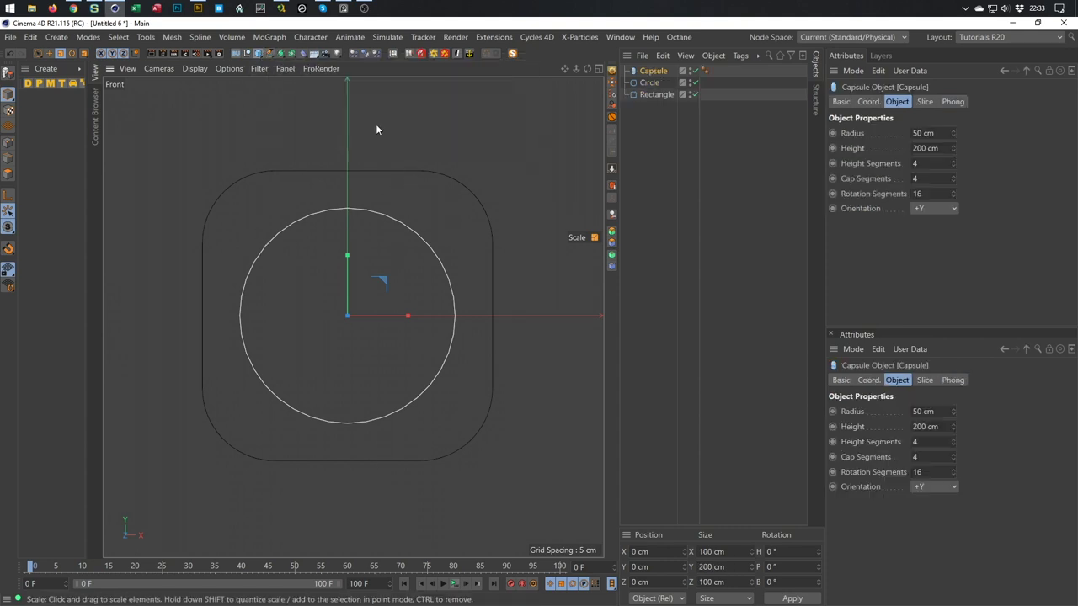
drag(529, 380, 272, 462)
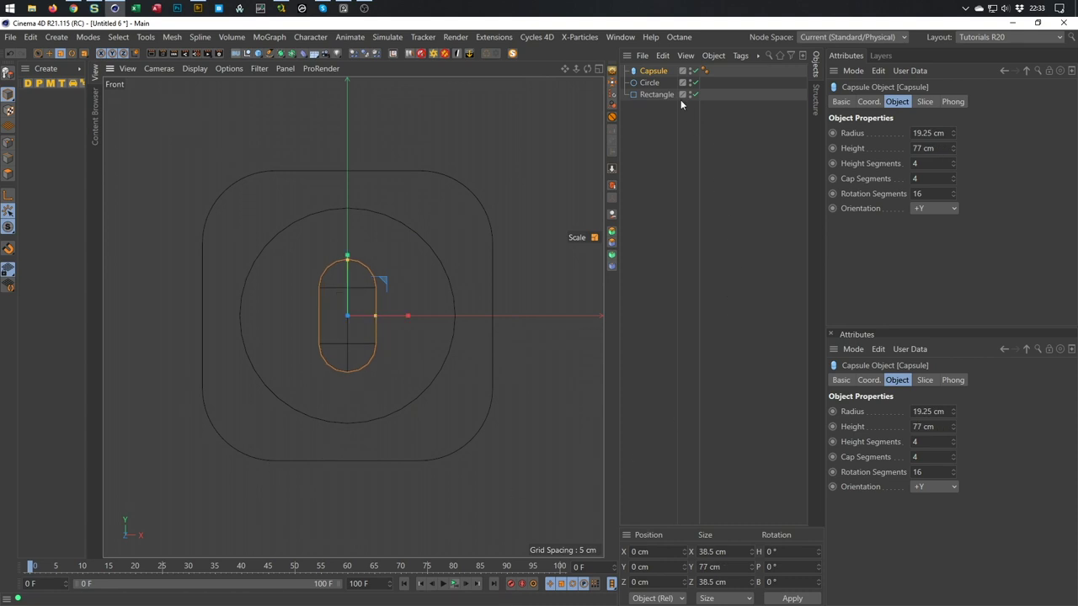
right_click(661, 70)
mouse_move(802, 36)
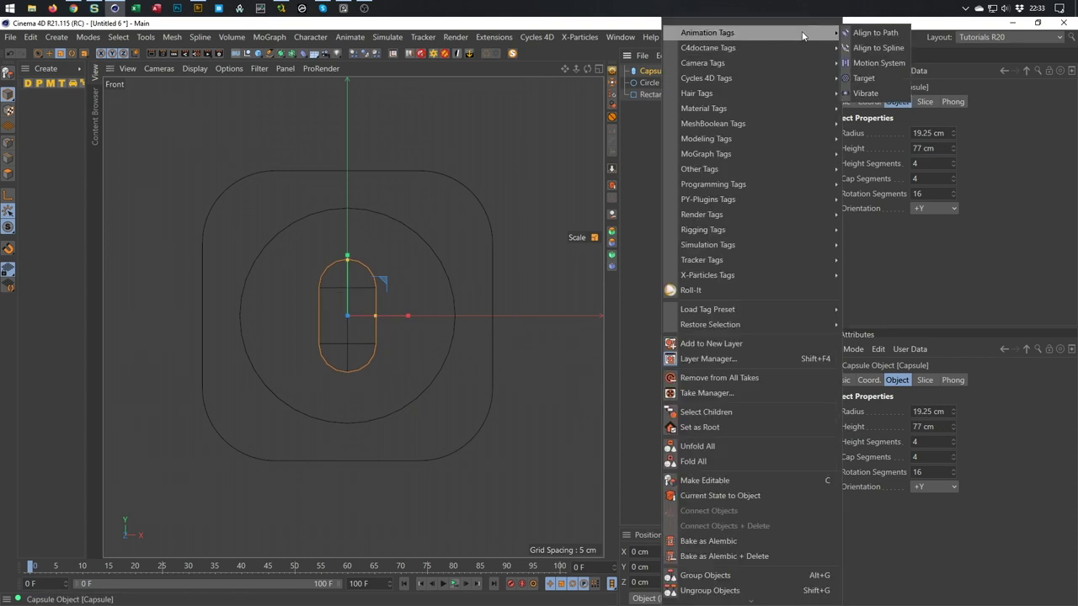
click(877, 47)
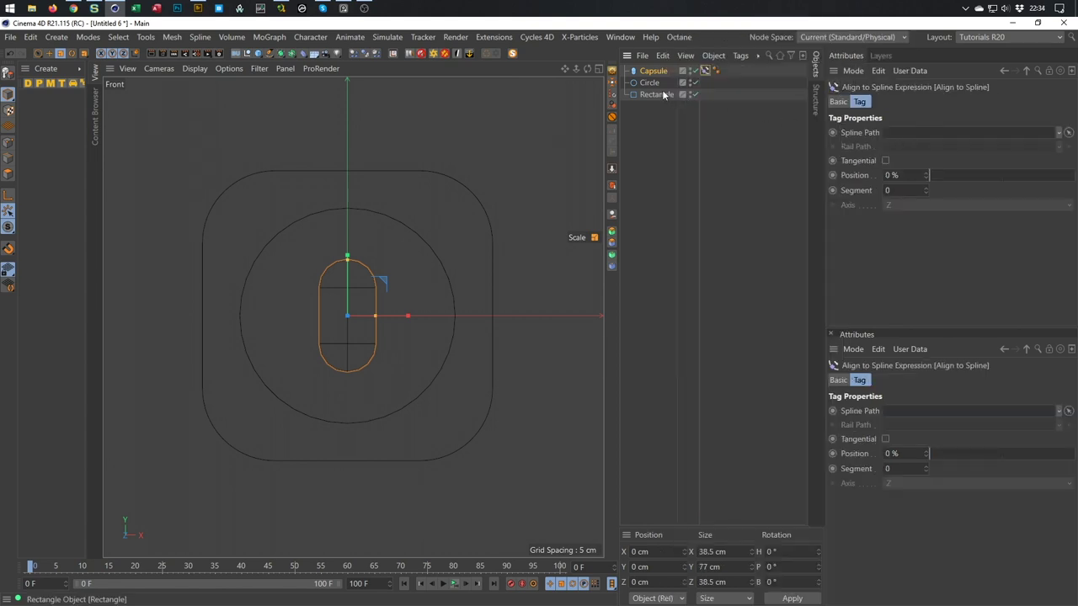
drag(655, 84, 895, 135)
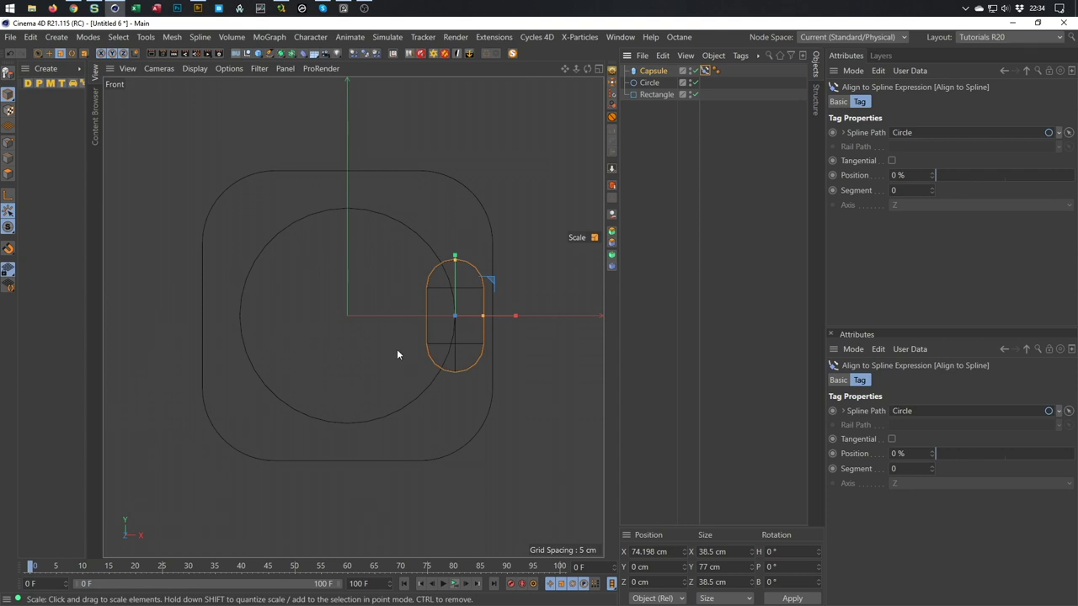
scroll(406, 345, up, 4)
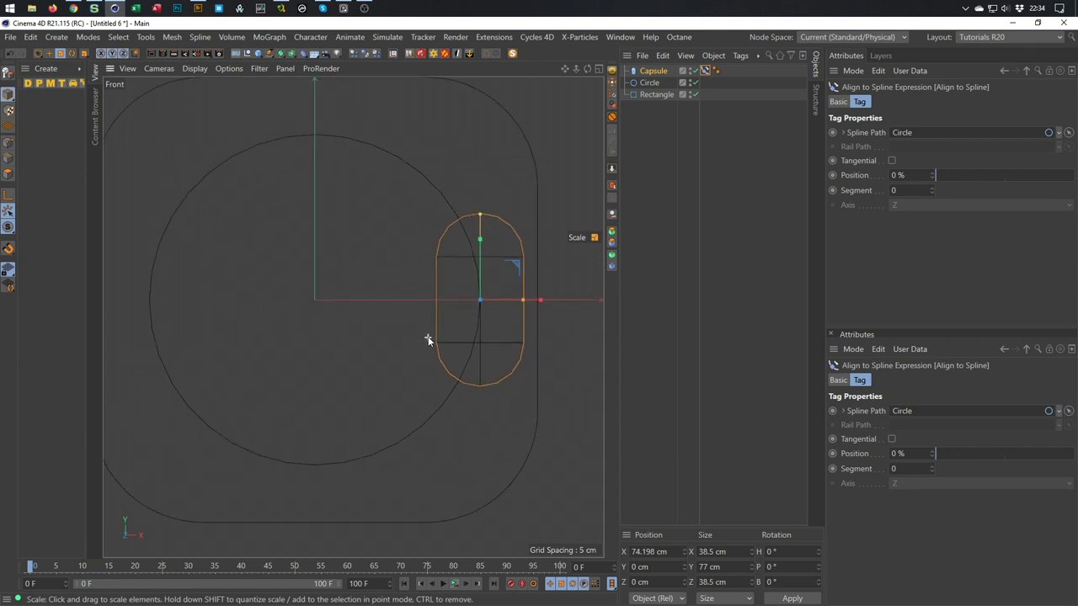
middle_drag(414, 345, 426, 359)
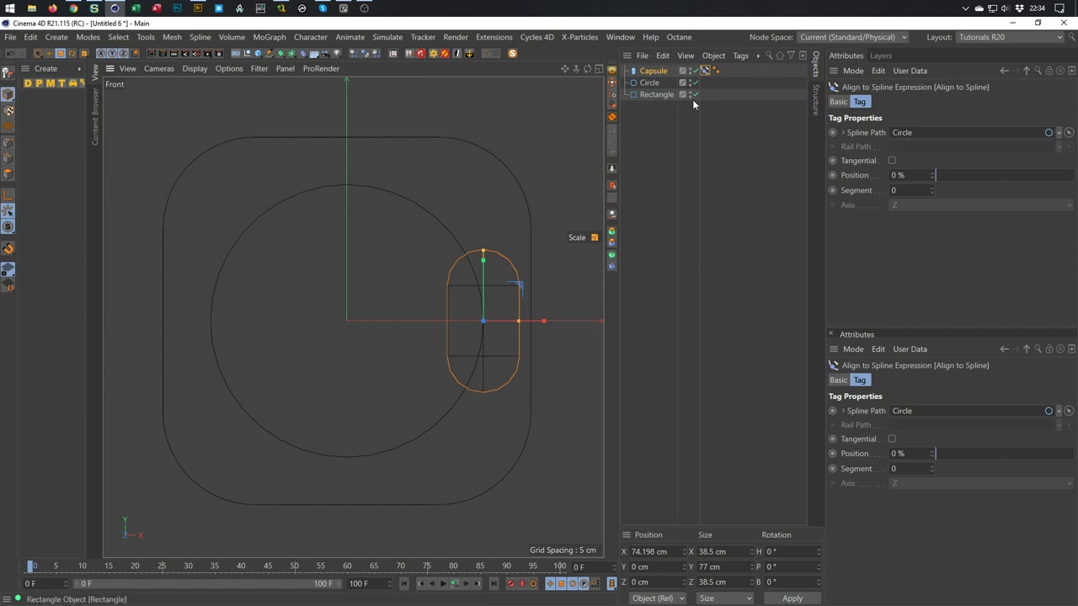
Set the Capsule's radius to 20 cm and its height to 80 cm
click(642, 55)
click(643, 56)
click(652, 70)
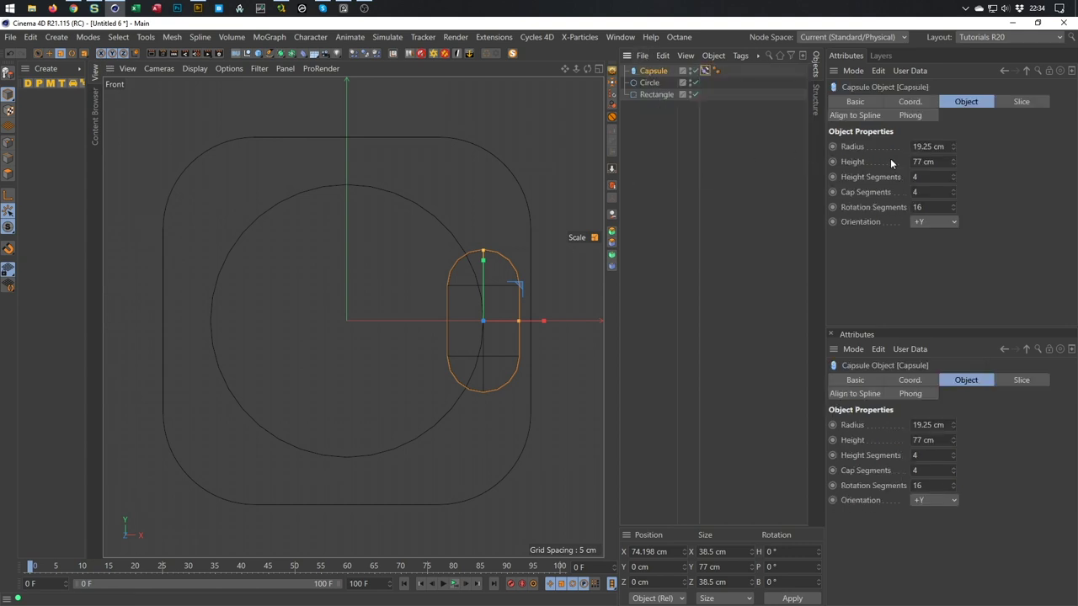
click(928, 147)
text(20)
key(Tab)
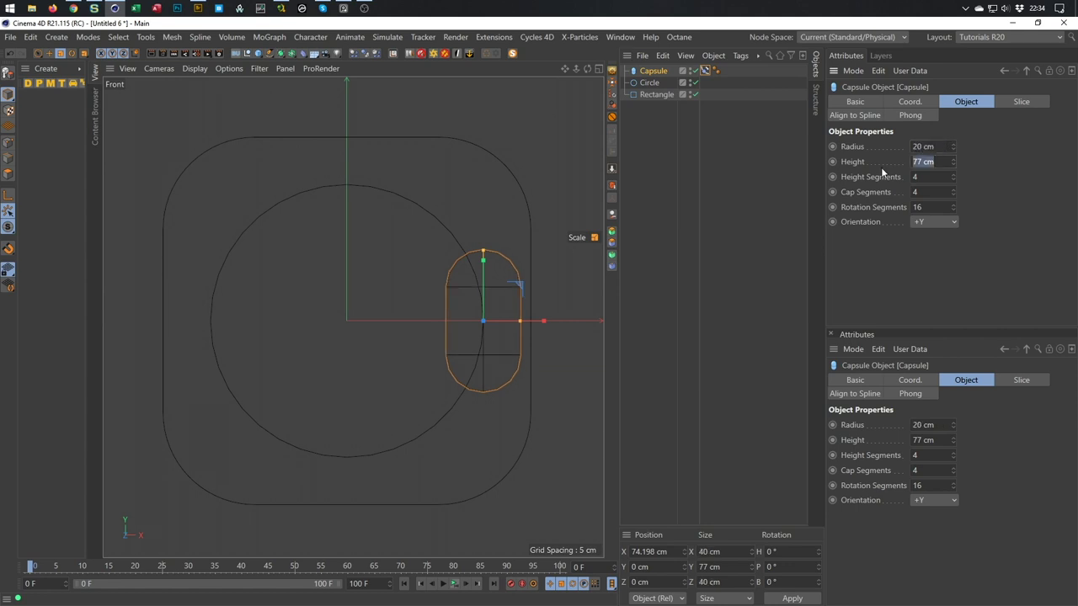
text(75)
key(Return)
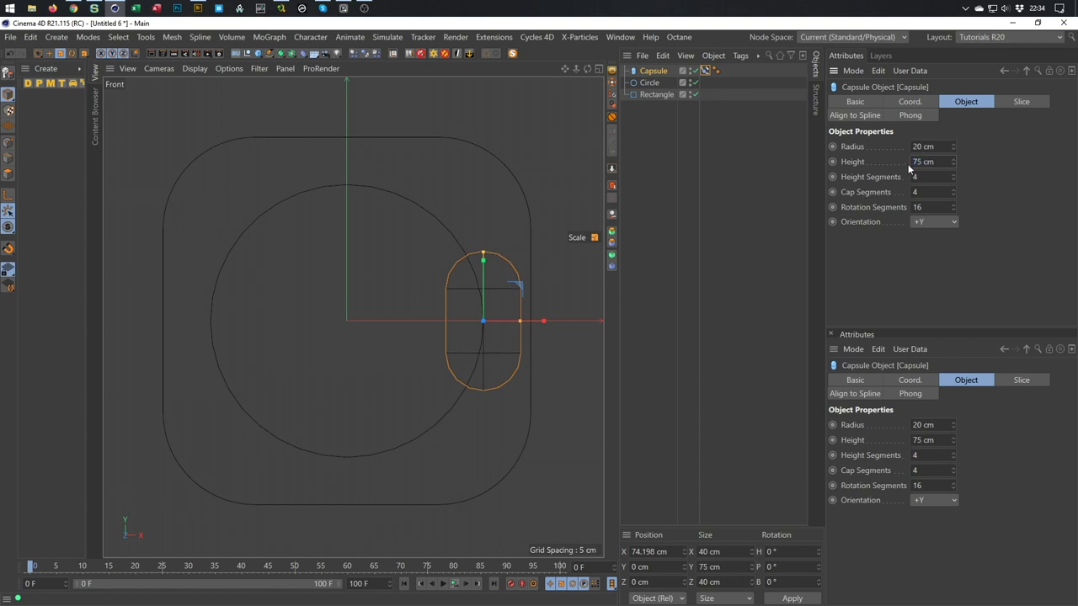
click(941, 162)
text(80)
key(Return)
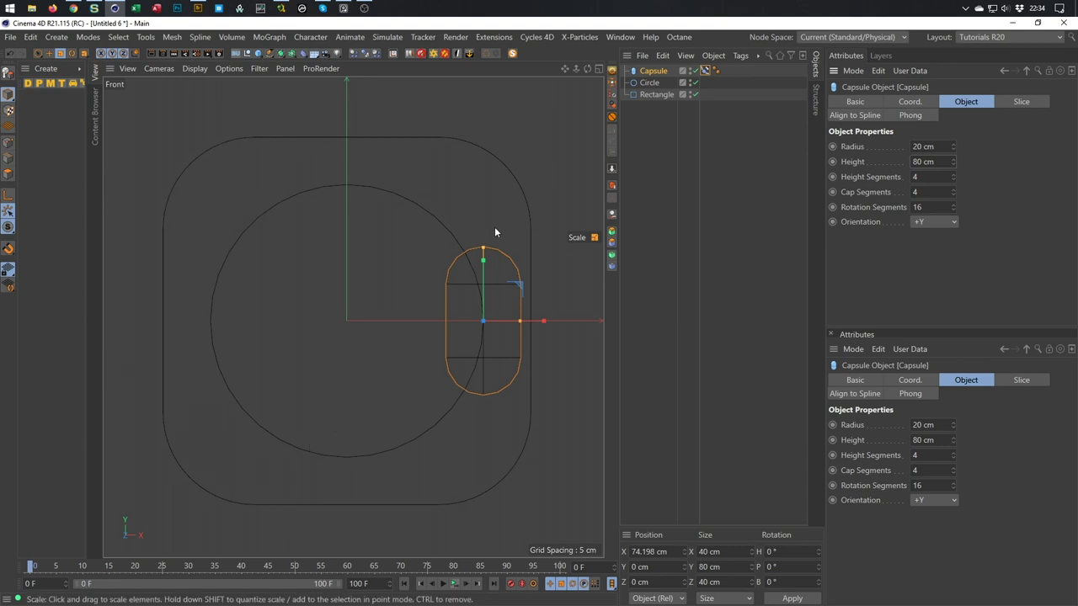
click(654, 94)
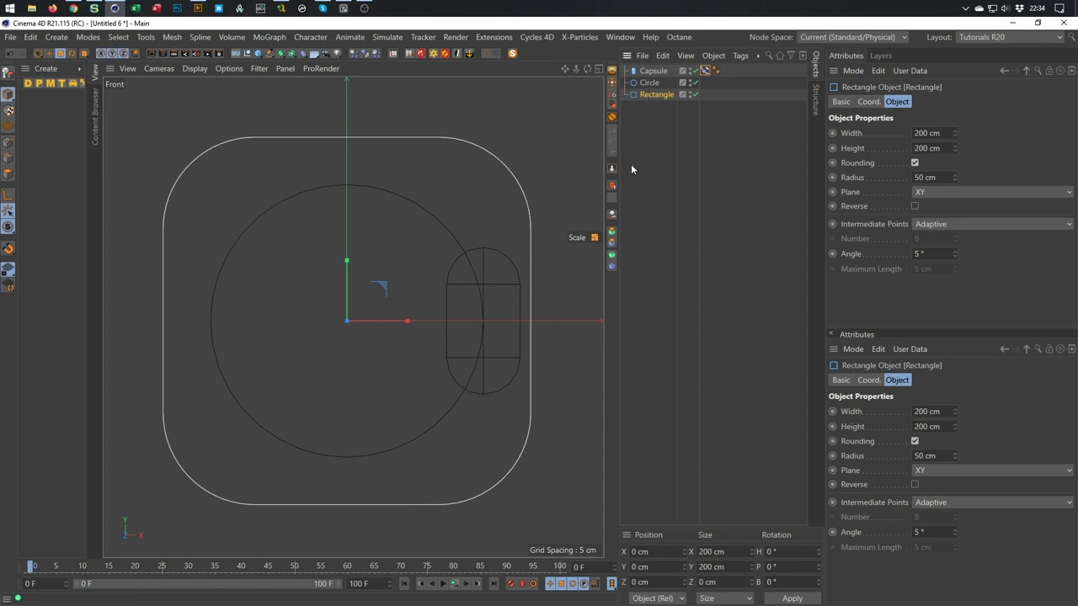
Rotate the rounded rectangle -45° into a diamond
key(r)
drag(327, 295, 307, 319)
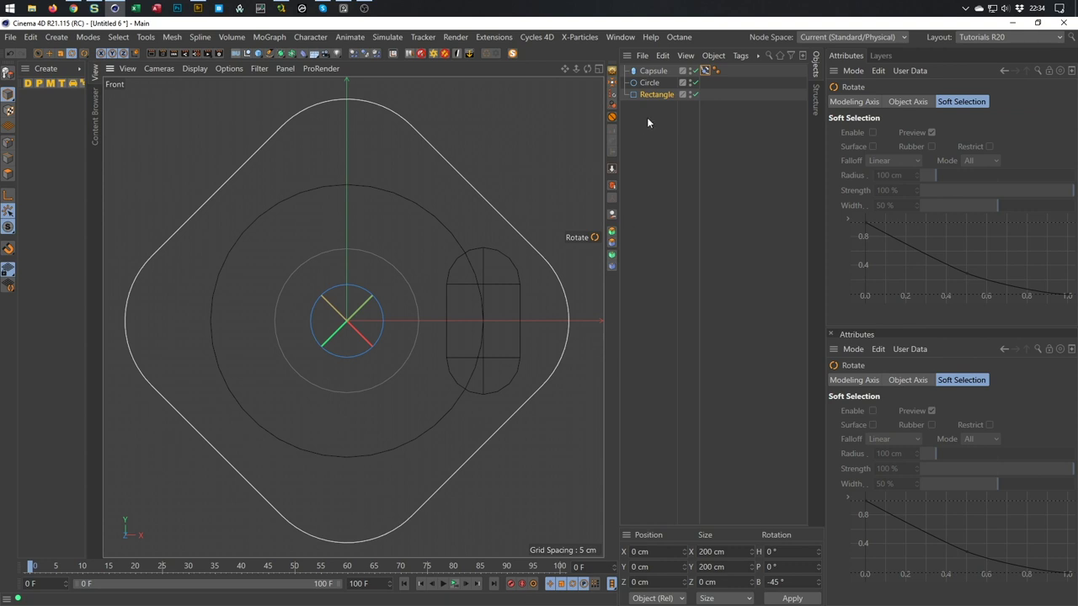
click(649, 82)
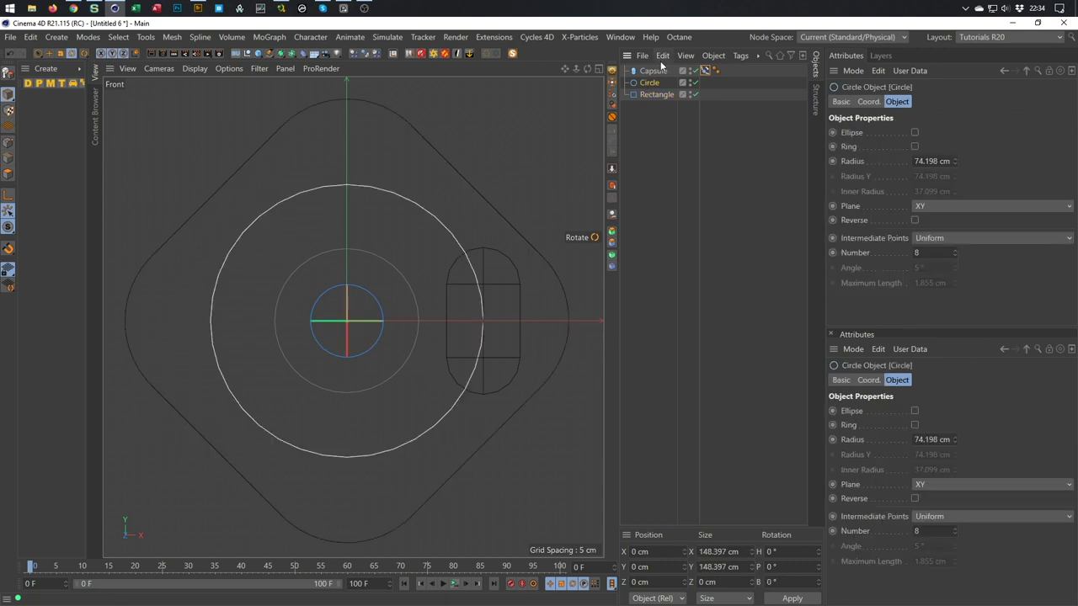
click(652, 71)
Orient the capsule along +X and roughly adjust its length and thickness
click(933, 221)
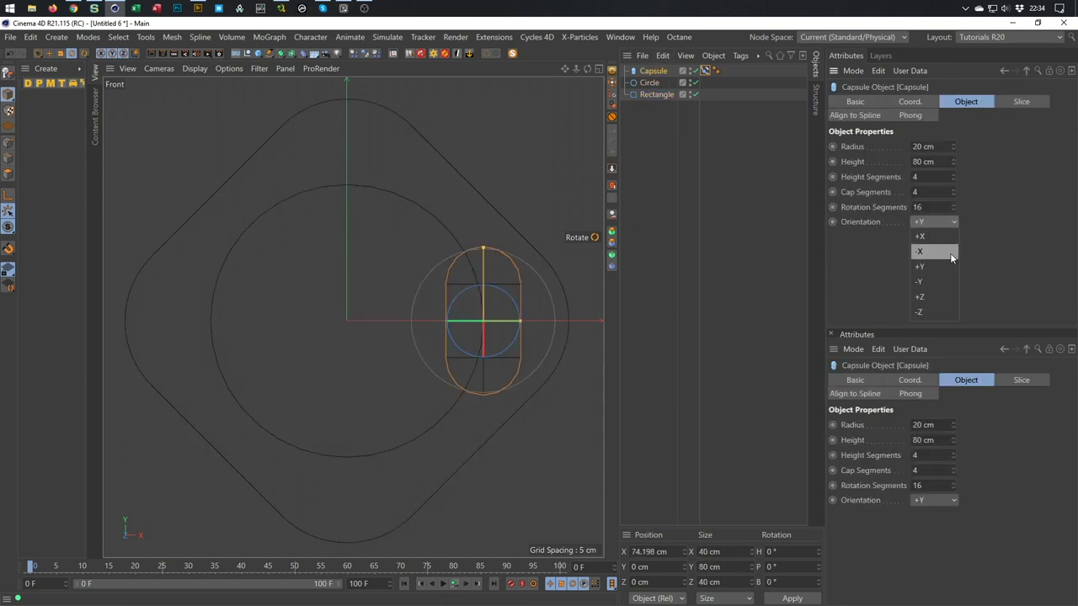
click(949, 239)
scroll(534, 346, up, 4)
scroll(533, 357, down, 2)
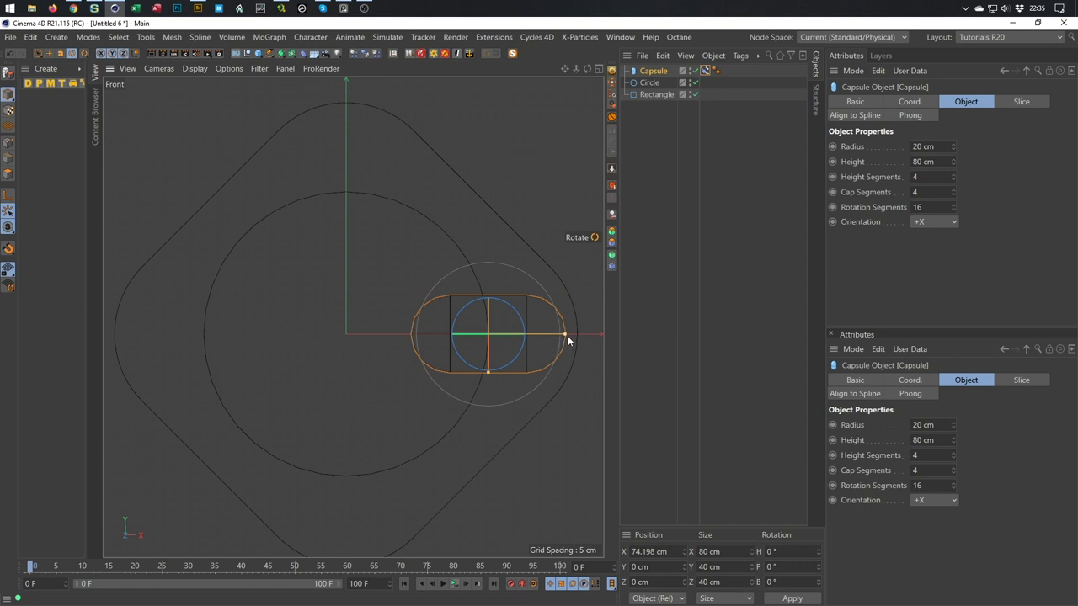
drag(566, 334, 578, 336)
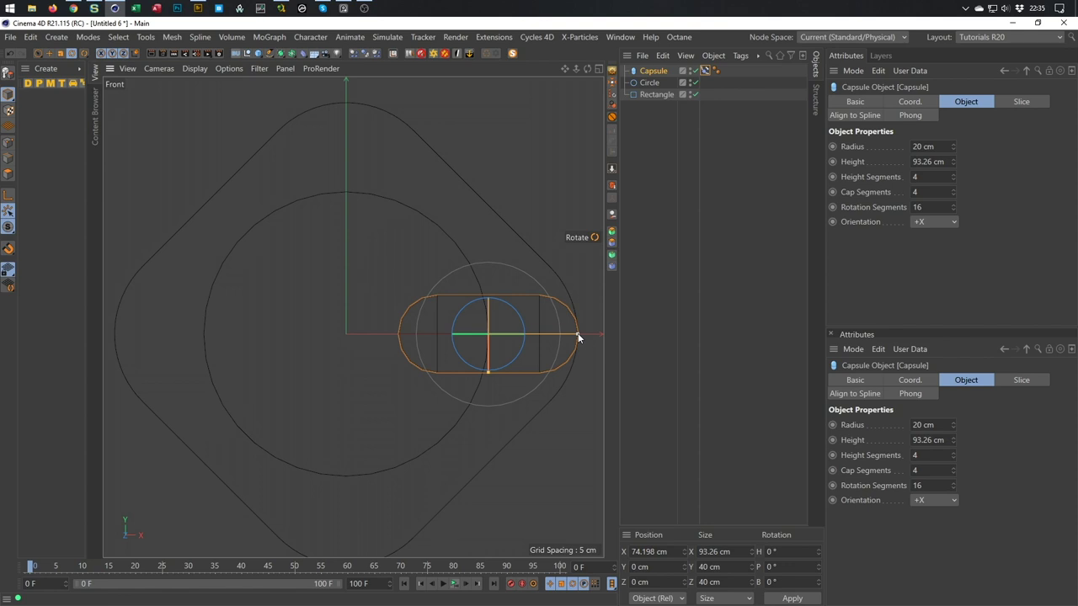
drag(577, 337, 566, 335)
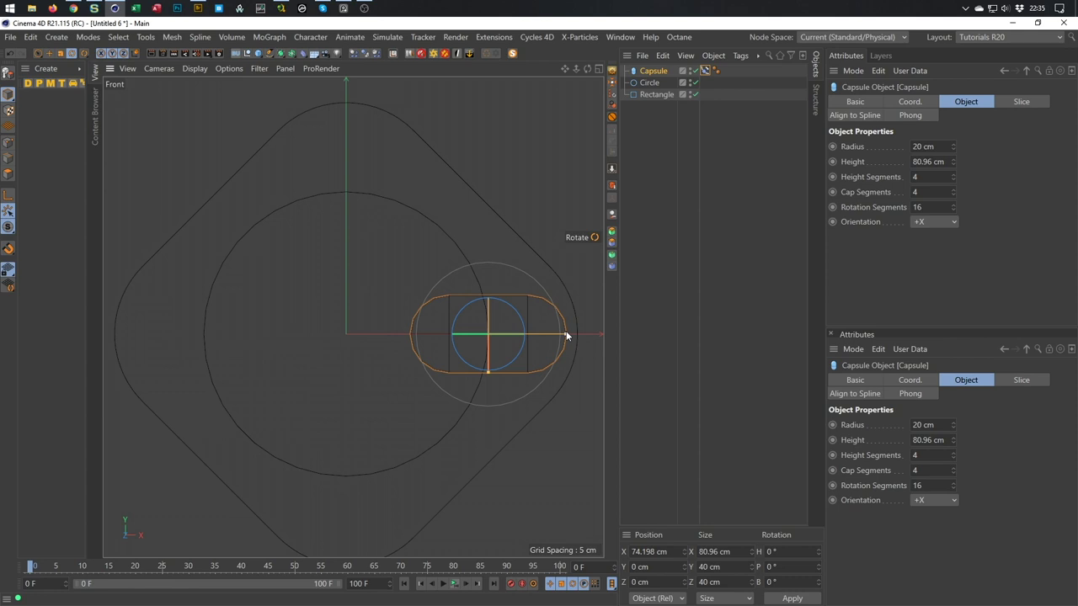
drag(566, 335, 569, 332)
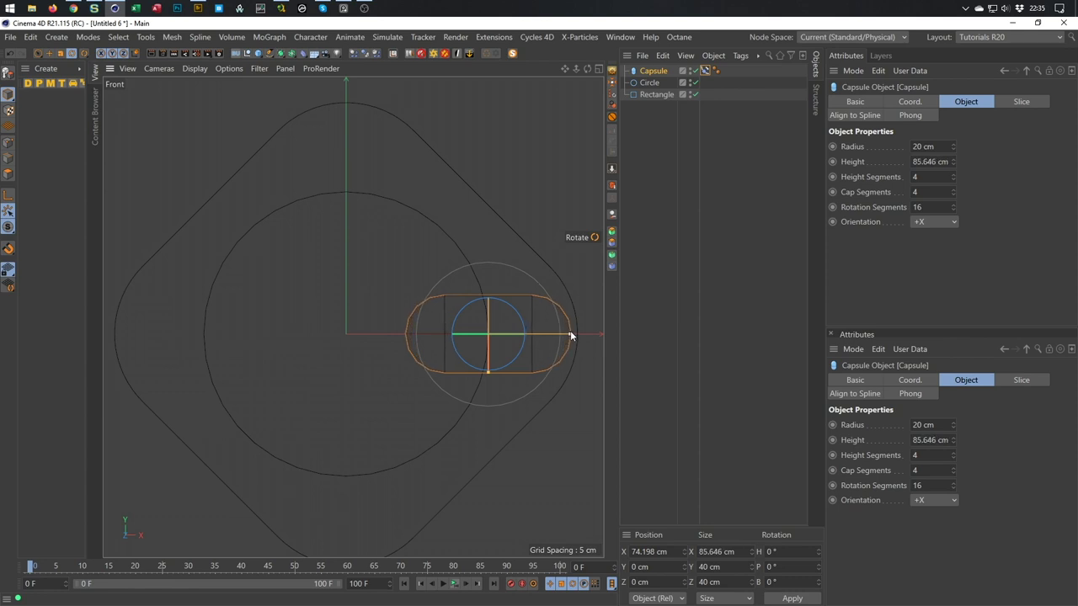
drag(486, 371, 490, 376)
Set the capsule radius to 22 cm and height to 85 cm
click(929, 146)
text(22)
key(Tab)
text(85)
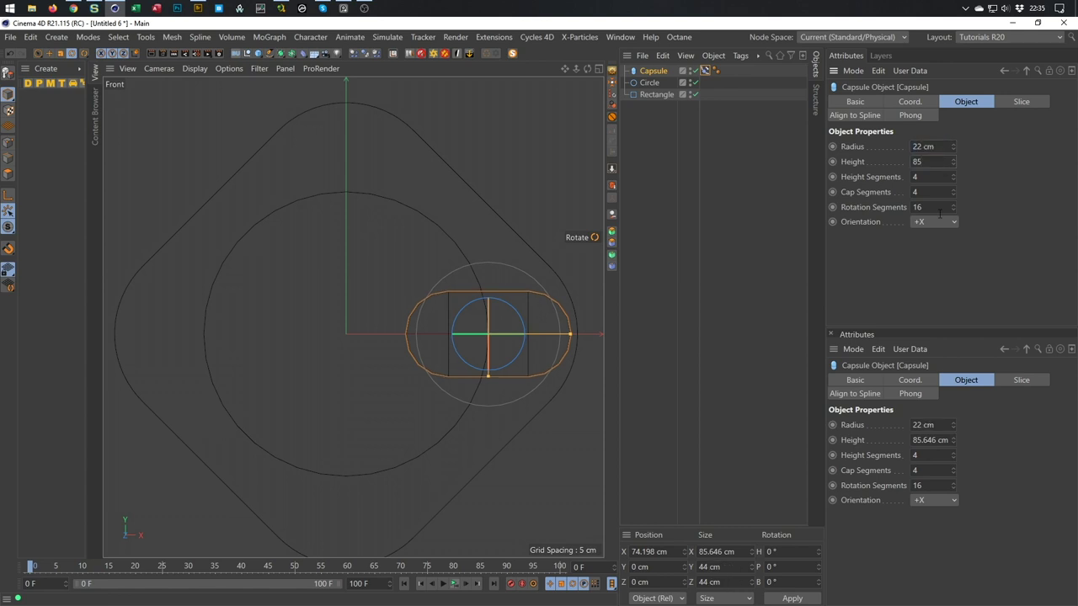
key(Return)
Scale the Circle up slightly, then view the capsule's Align to Spline tag settings
click(649, 83)
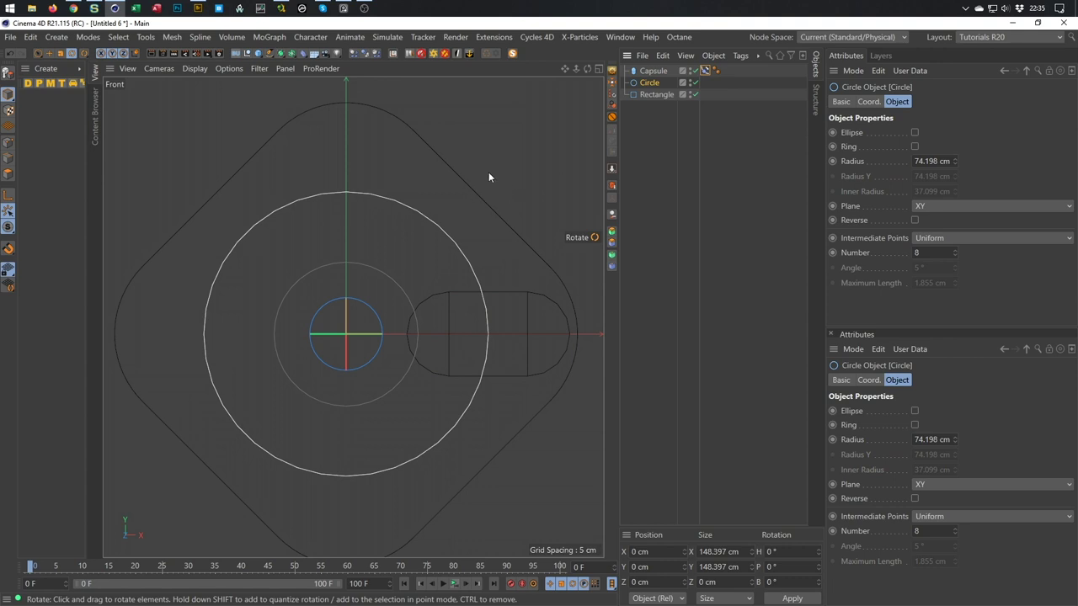
key(t)
drag(486, 185, 516, 187)
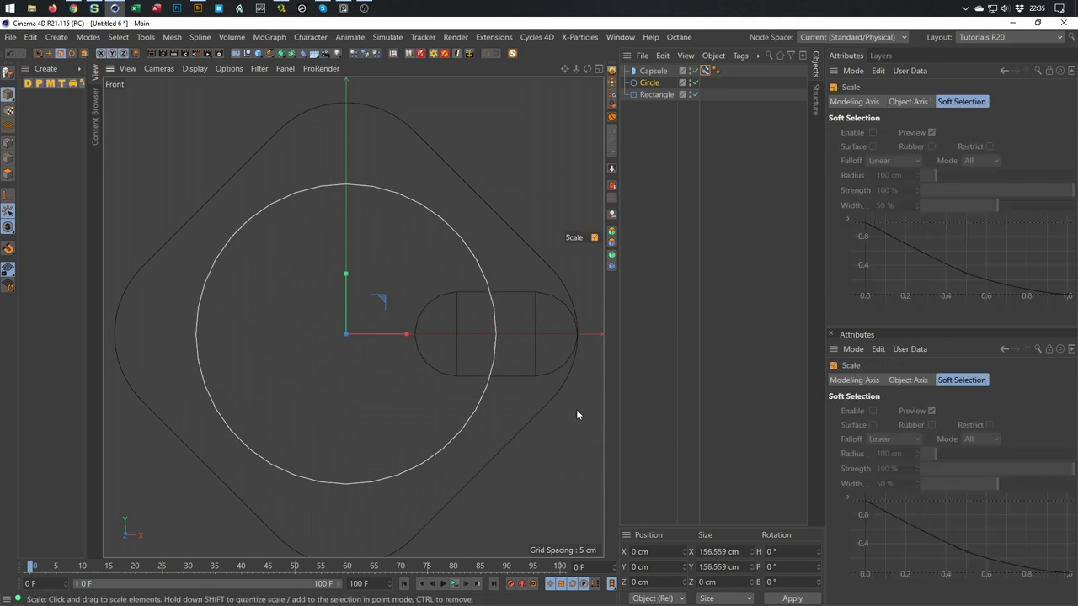
click(704, 71)
drag(933, 181, 910, 135)
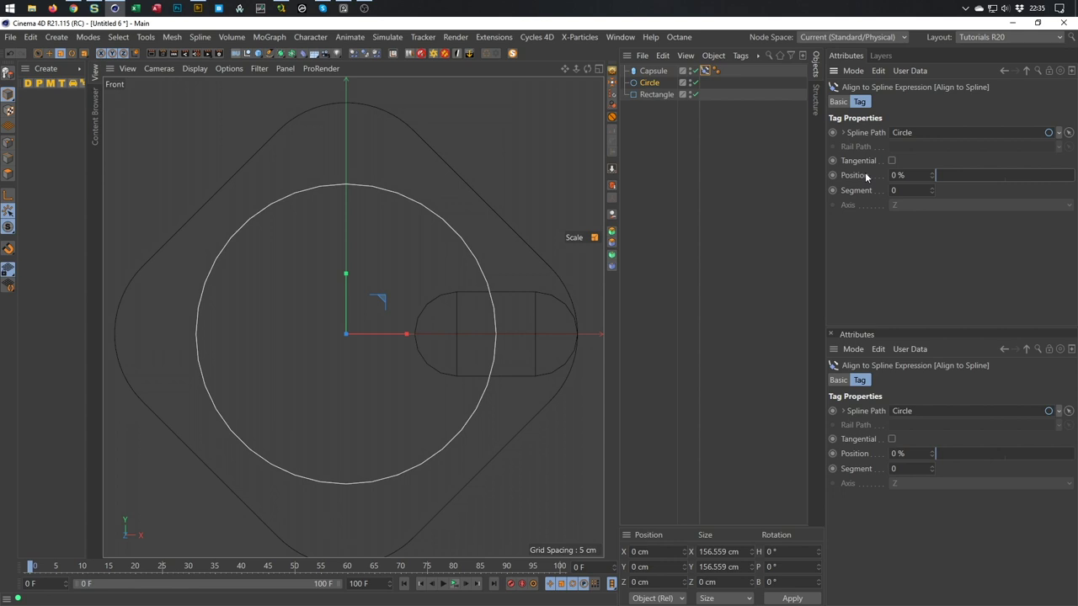
Bring up the Capsule's tag context menu in the Object Manager
right_click(655, 74)
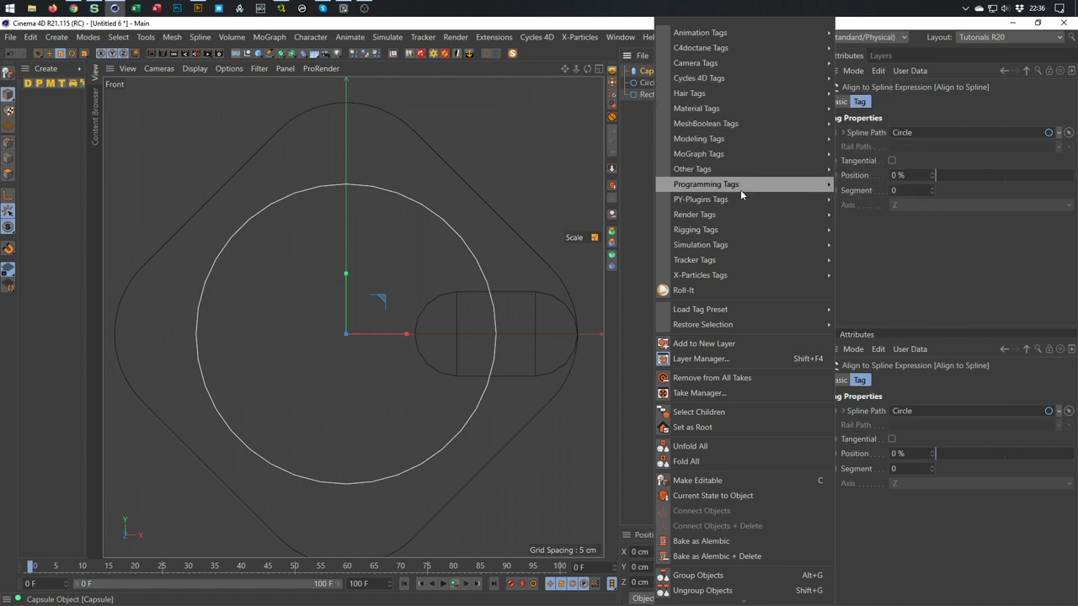
Add an XPresso tag to the capsule and size and position the XPresso Editor window
mouse_move(750, 184)
click(859, 230)
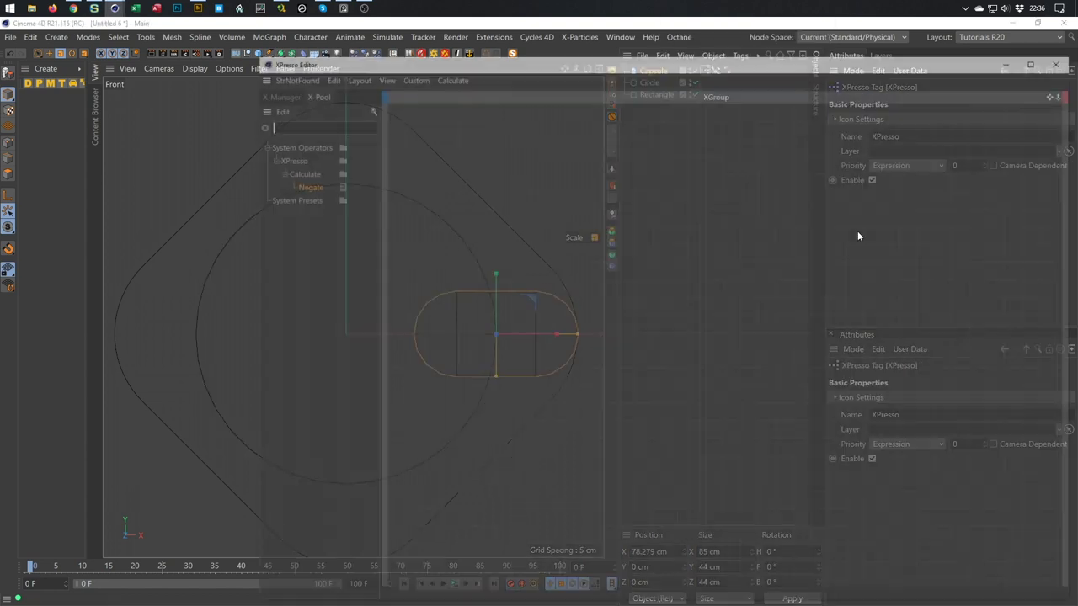
drag(251, 54, 355, 244)
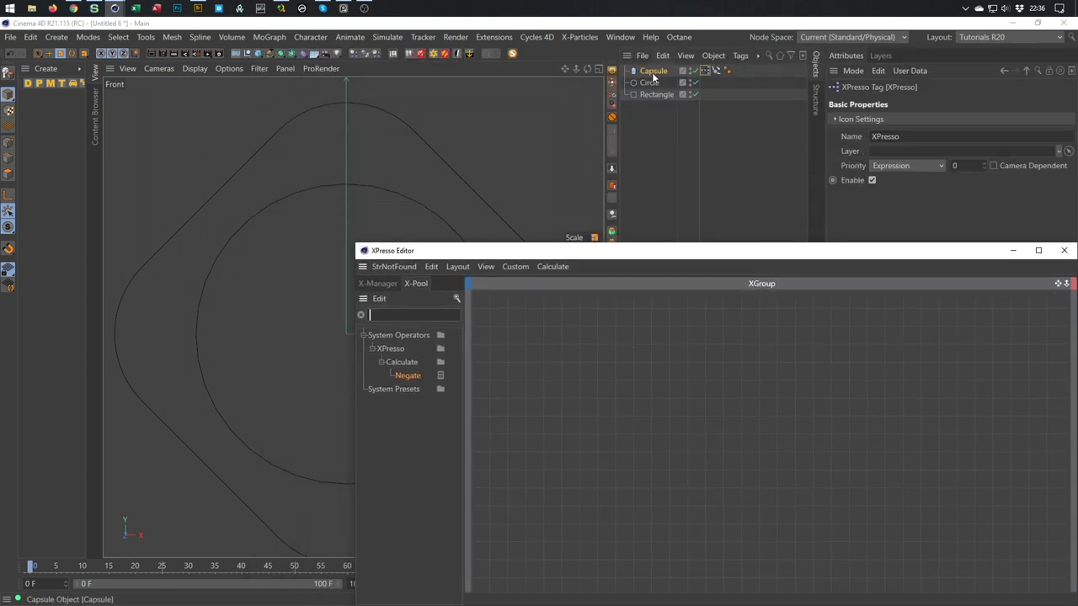
drag(713, 257, 645, 208)
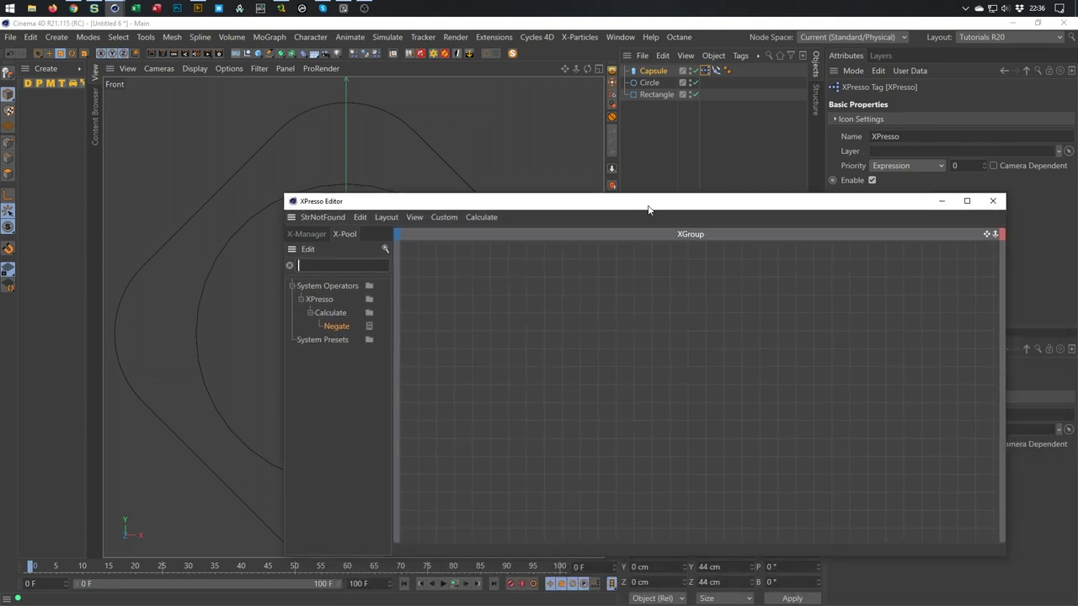
drag(281, 292, 457, 308)
drag(686, 204, 747, 225)
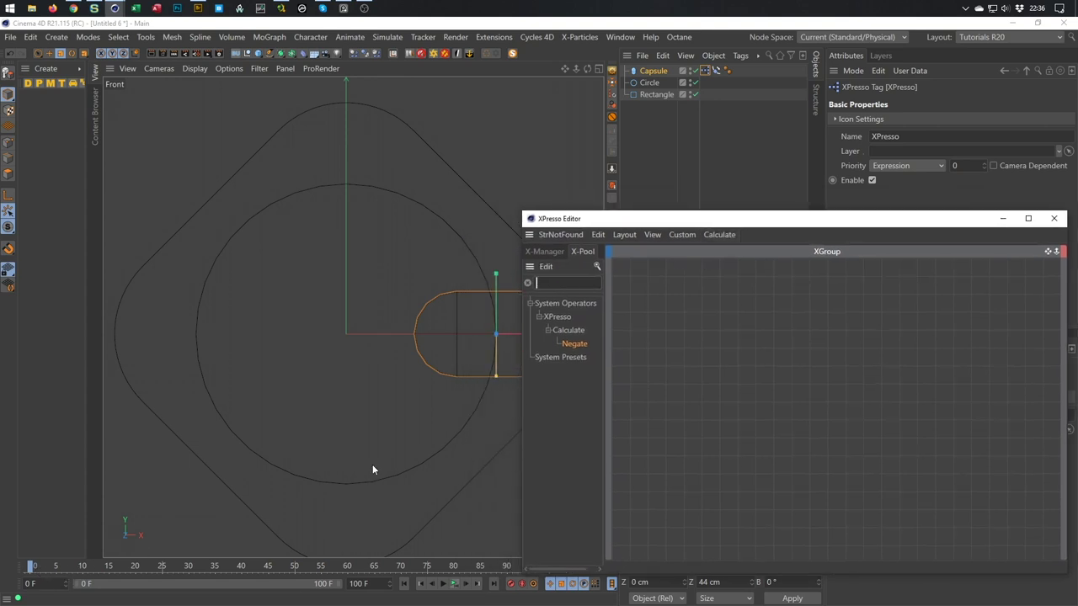
Drag the capsule's Align to Spline tag into the XPresso graph as a node
click(716, 71)
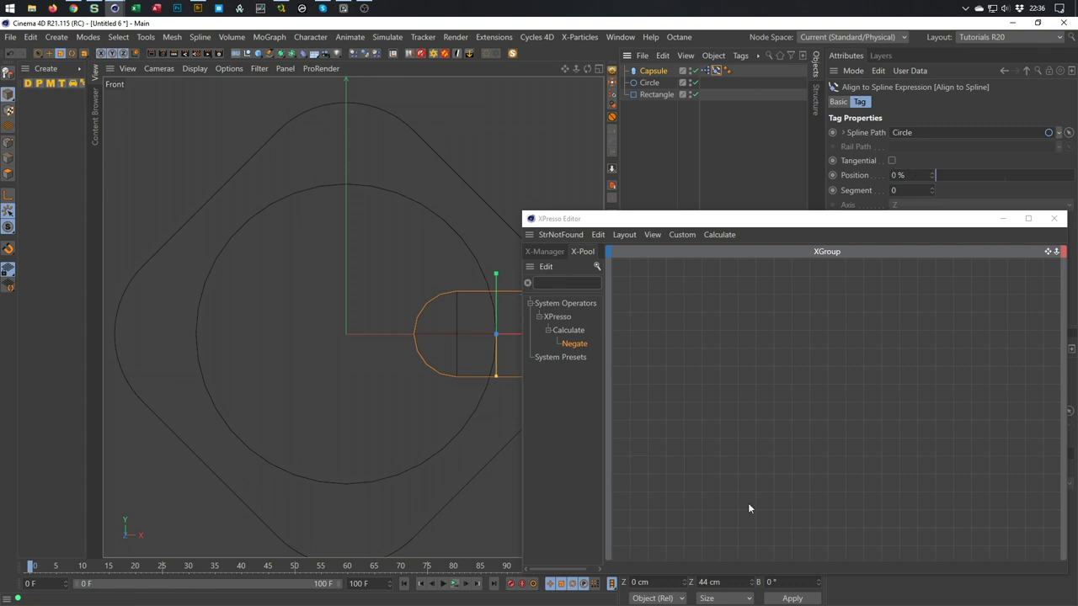
drag(705, 215, 699, 208)
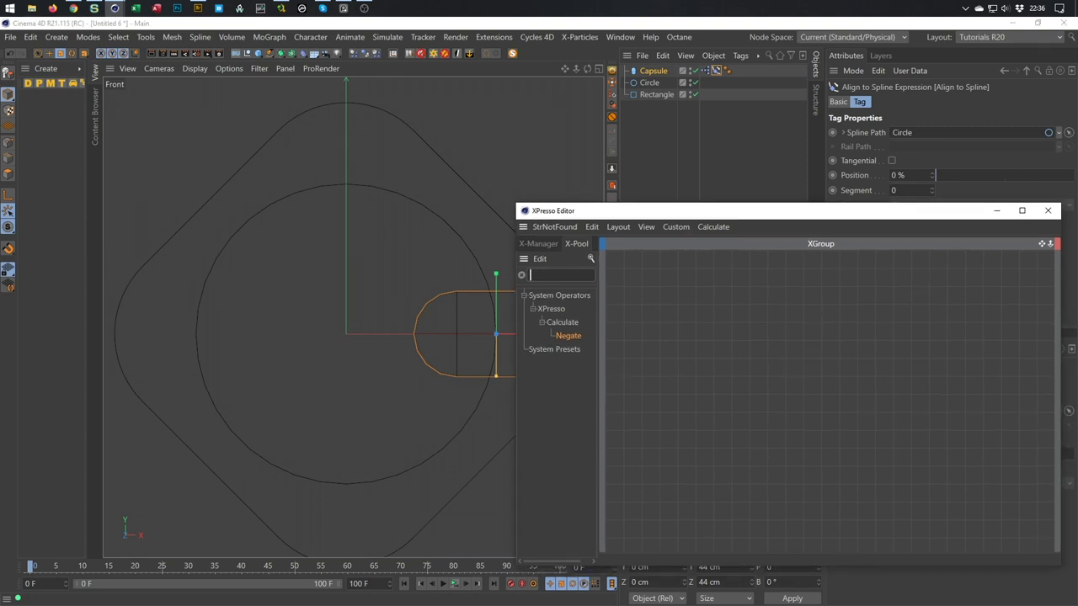
drag(719, 74, 832, 293)
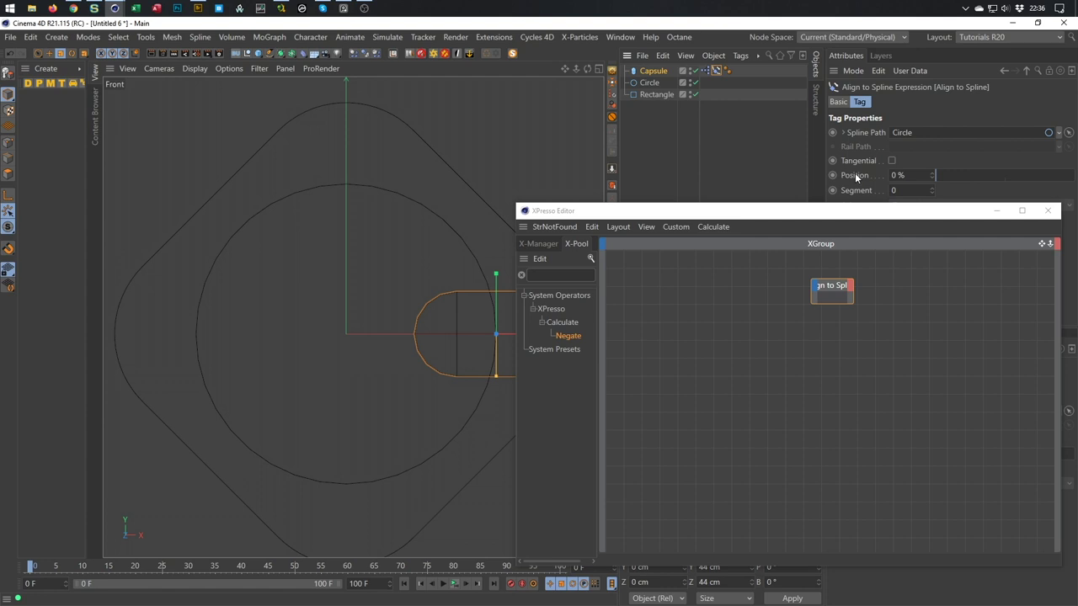
Expose Position as an input on the Align to Spline node and add a Time node via X-Pool search
drag(854, 174, 878, 297)
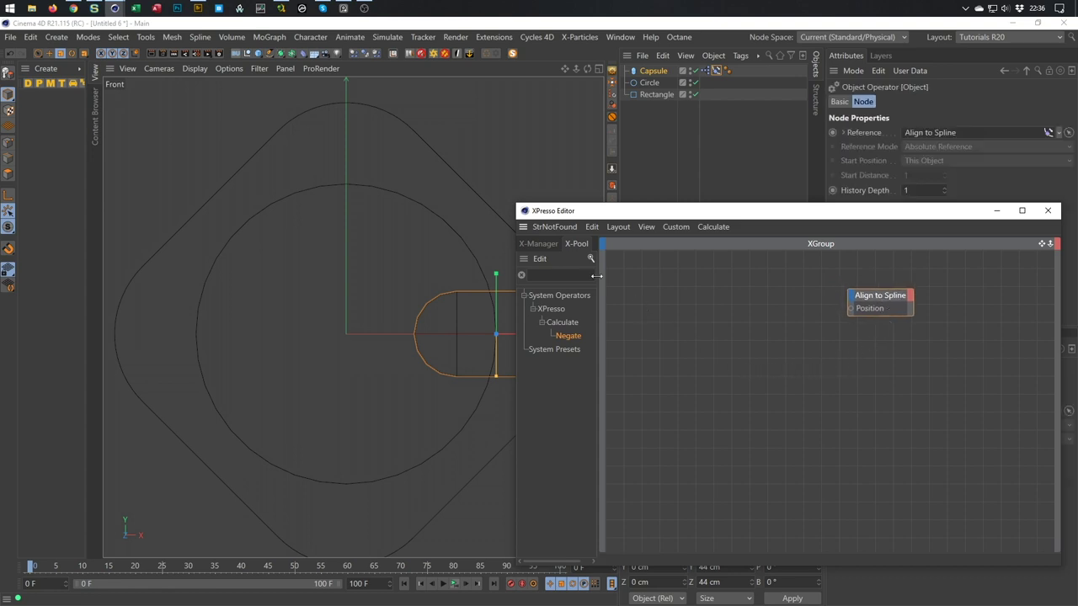
click(555, 276)
text(time)
drag(559, 336, 680, 302)
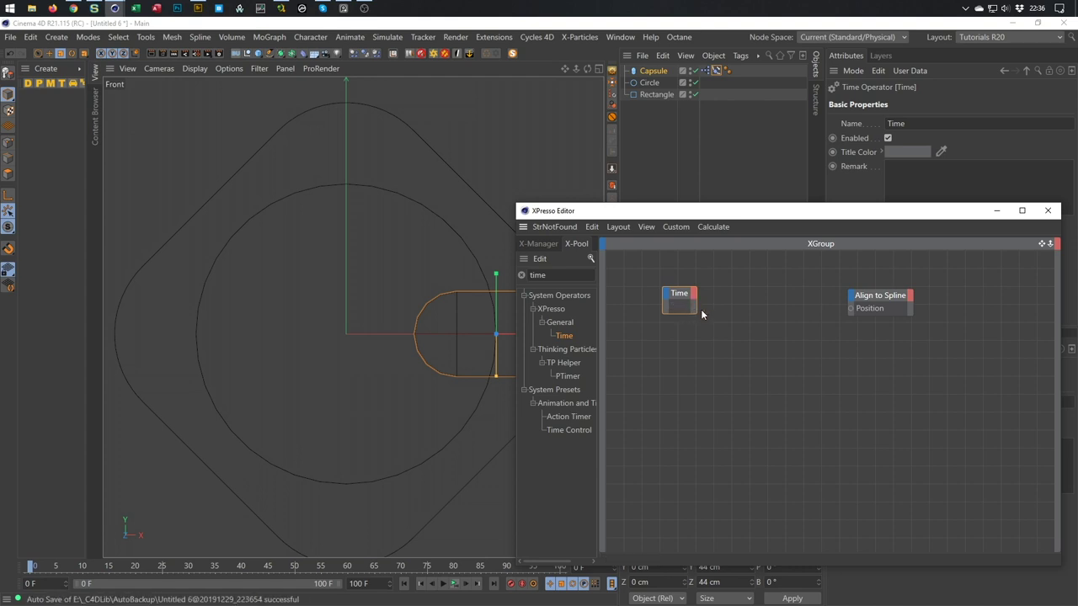
Give the Time node a Frame output and drop a Range Mapper node beside it
click(695, 296)
click(715, 341)
drag(677, 295, 668, 298)
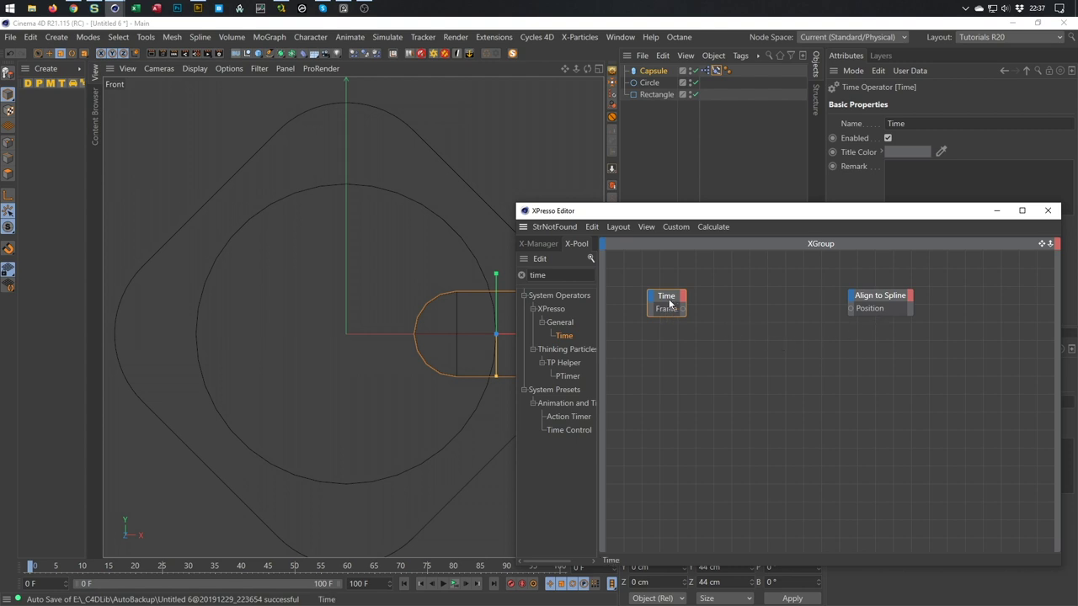
text(range)
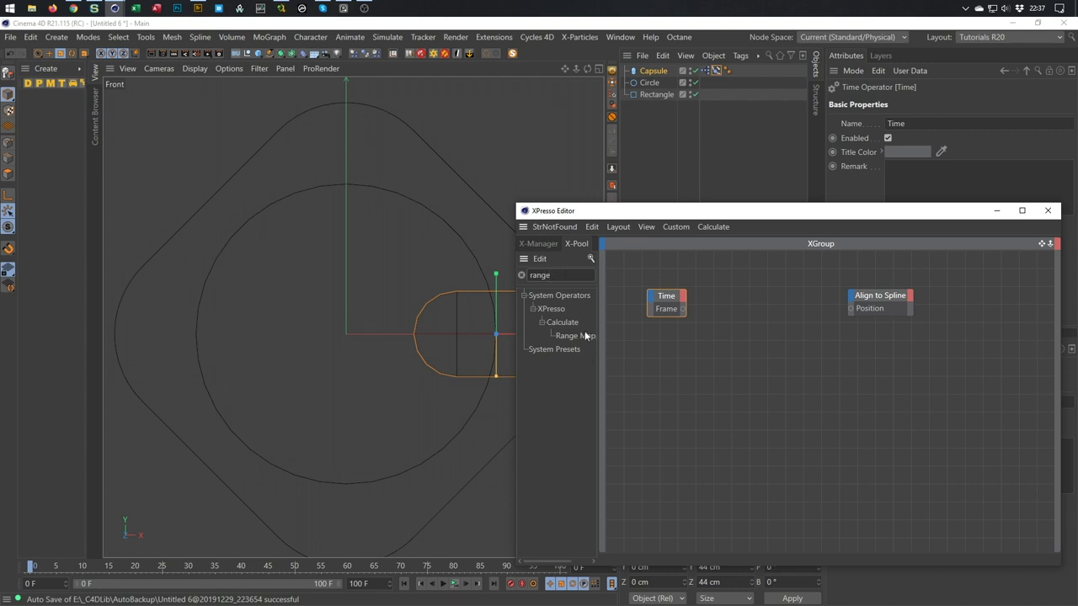
drag(586, 335, 741, 299)
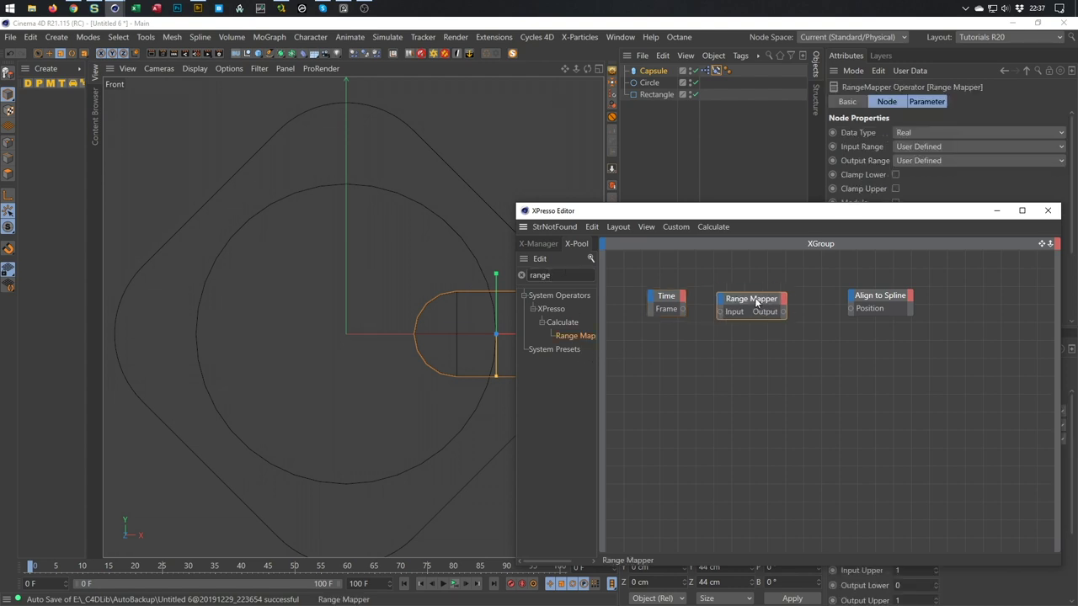
Set the Range Mapper's Input Upper to 100 and its Output Range to Percent (0–100%)
drag(791, 212, 551, 176)
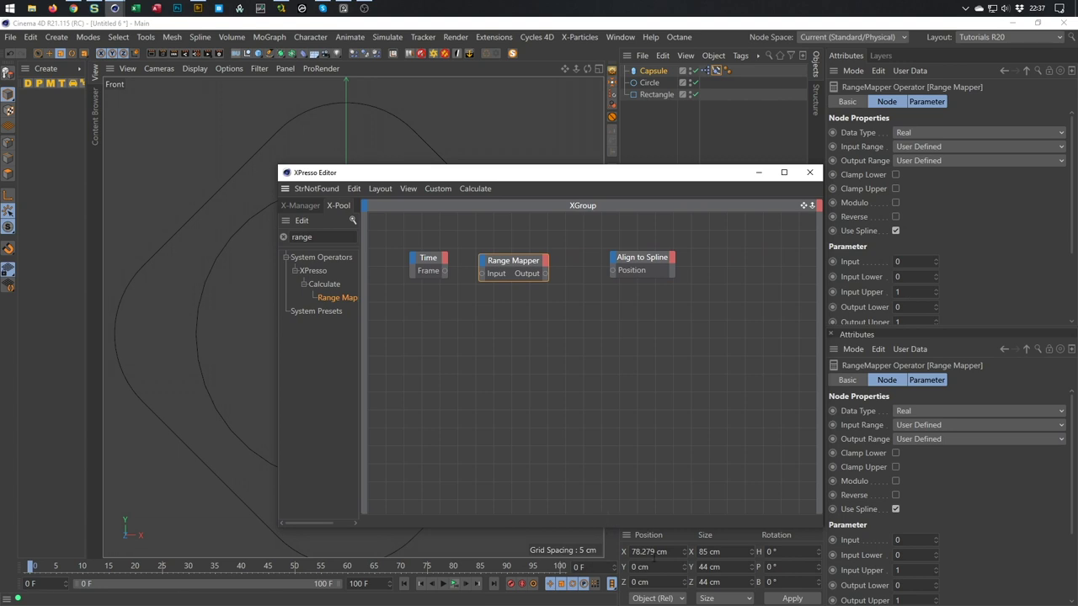
click(915, 292)
text(100)
key(Return)
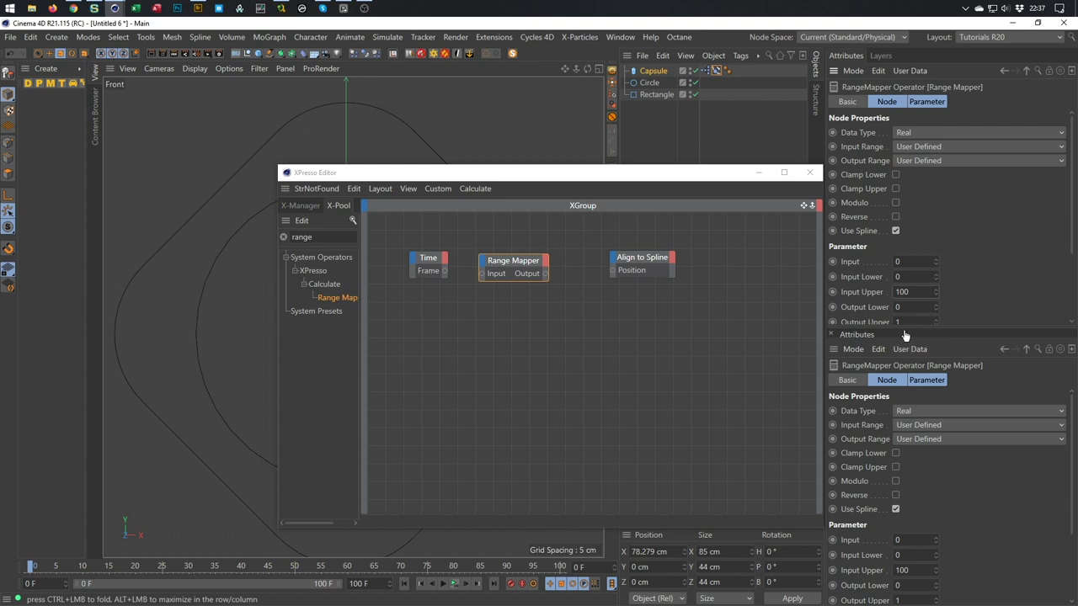
drag(912, 327, 912, 355)
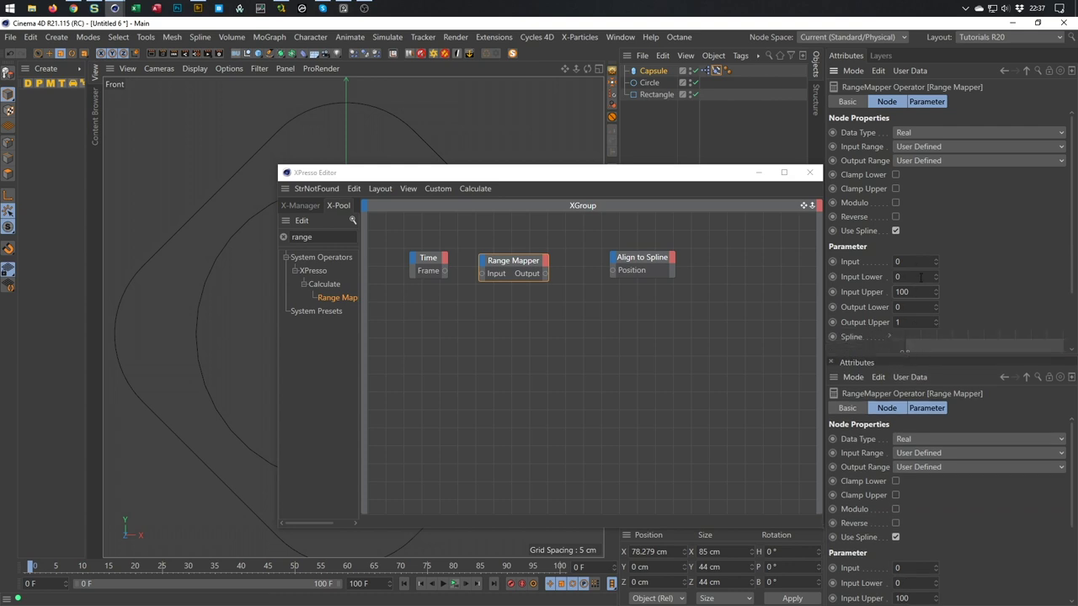
click(906, 159)
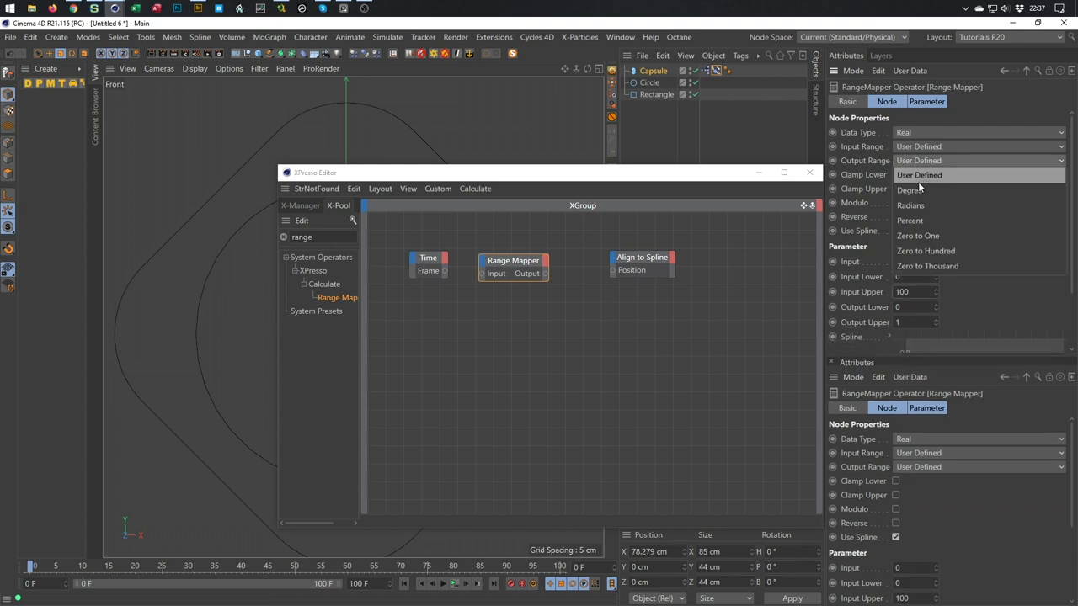
click(918, 215)
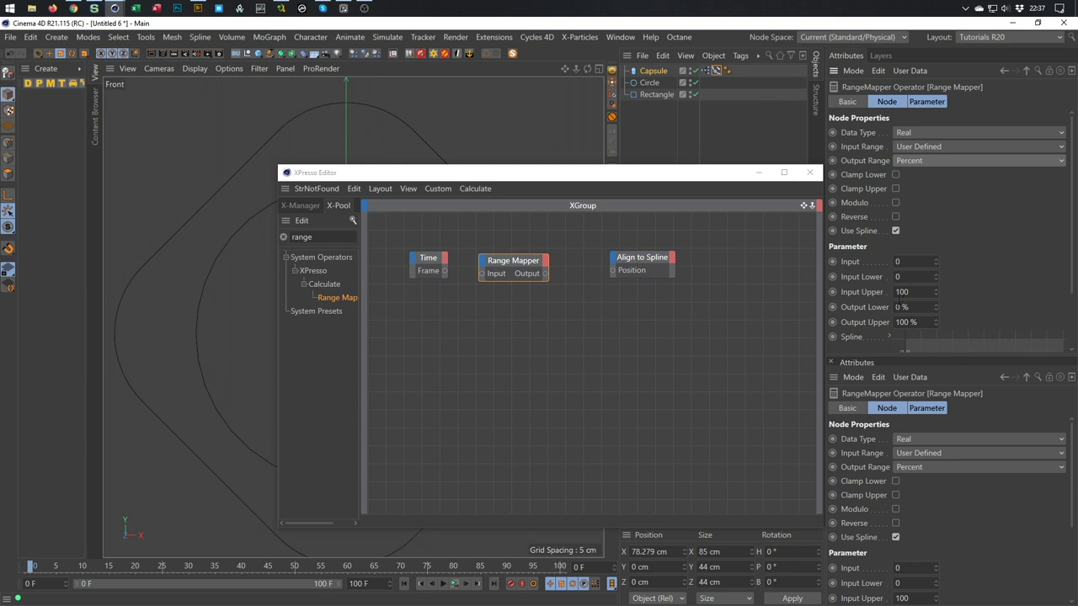
click(922, 294)
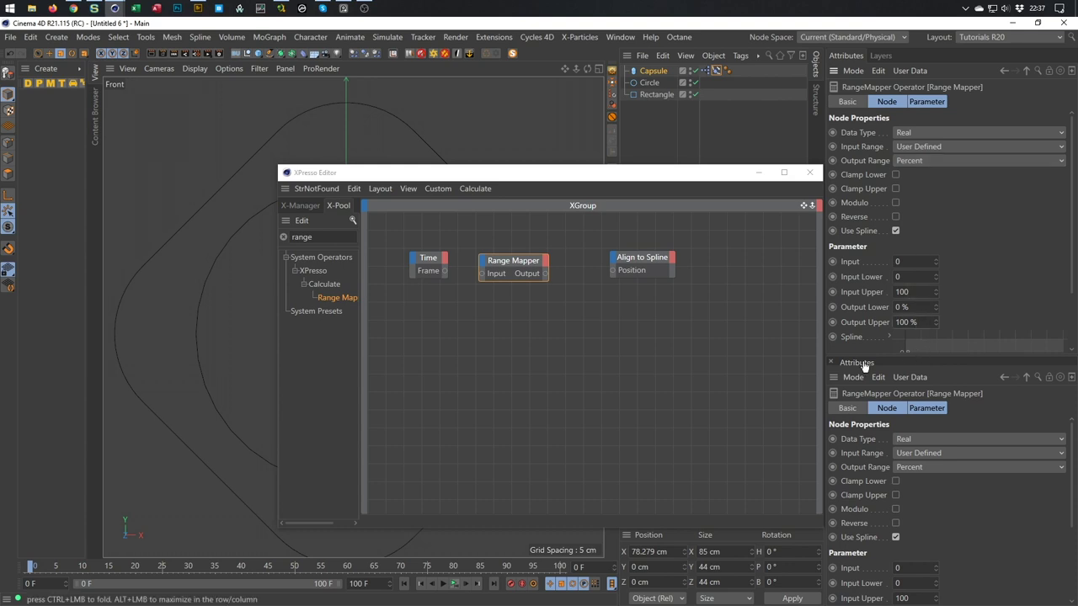
drag(640, 258, 661, 266)
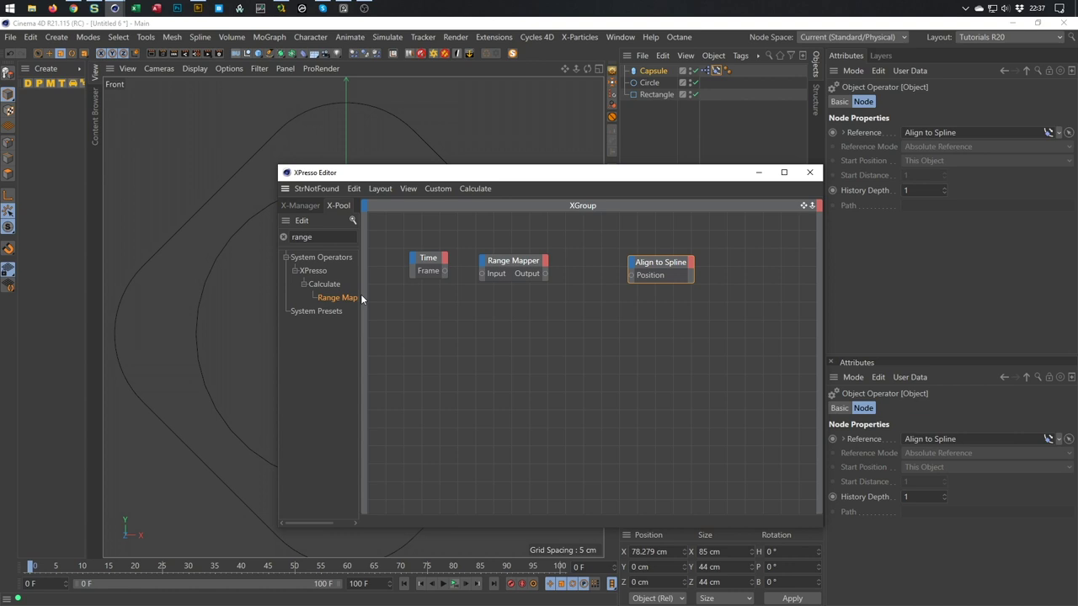
click(444, 268)
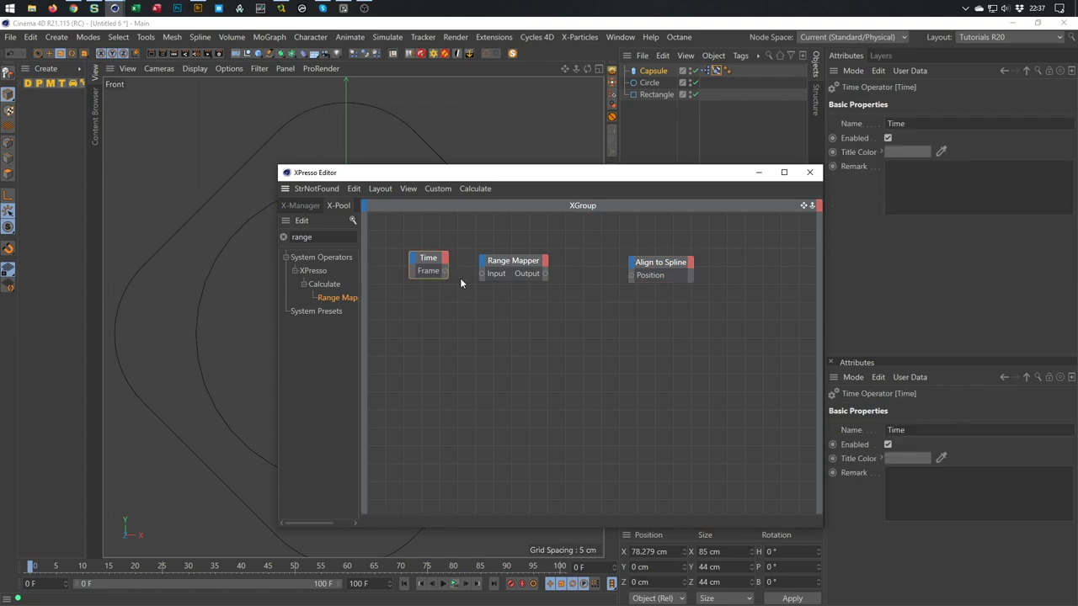
Connect Time's Frame to the Range Mapper input and test the motion at frame 5
drag(444, 271, 631, 274)
drag(609, 174, 854, 190)
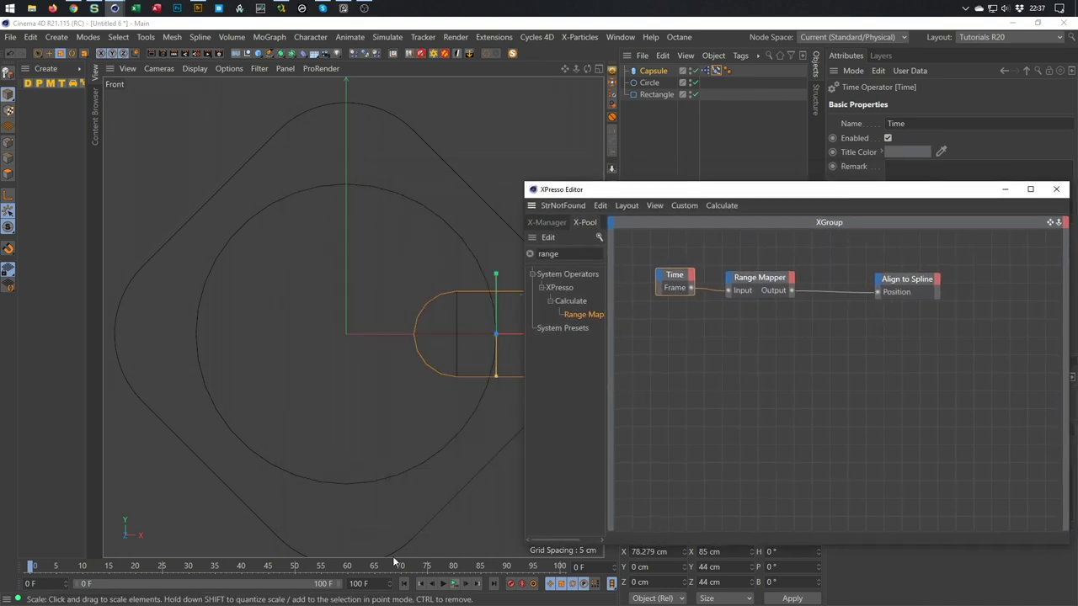
drag(32, 568, 1, 526)
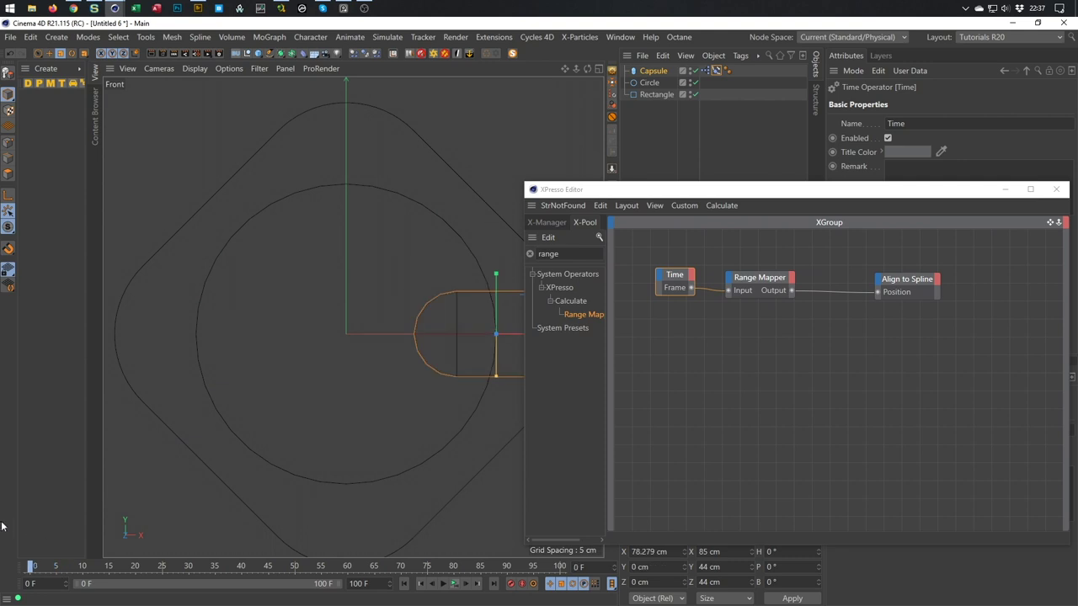
Rearrange the nodes, check the Range Mapper settings, and add a Negate node from X-Pool
drag(798, 195, 545, 190)
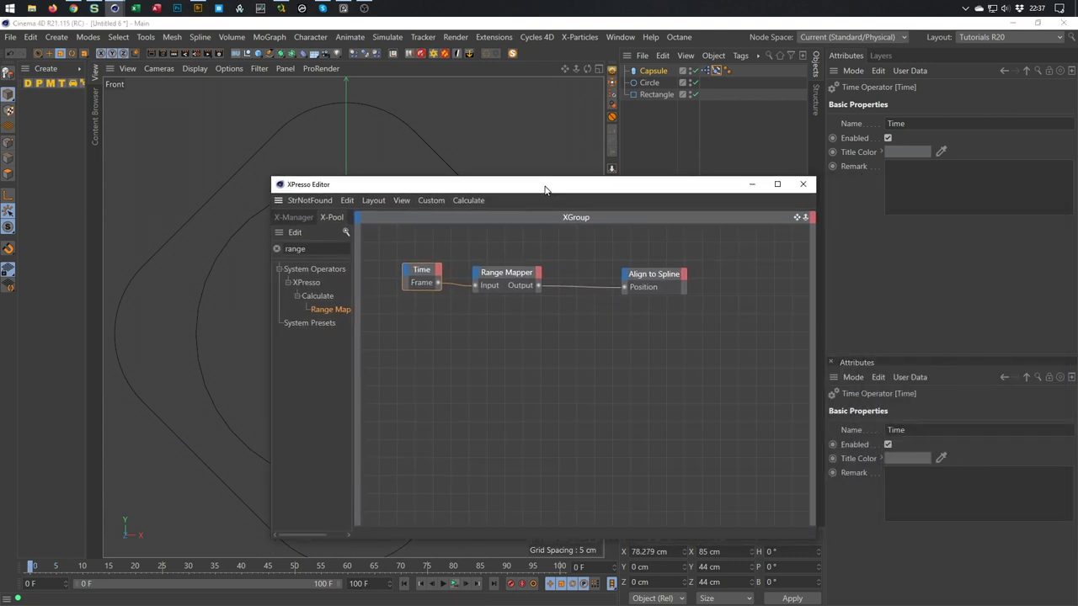
drag(653, 275, 667, 275)
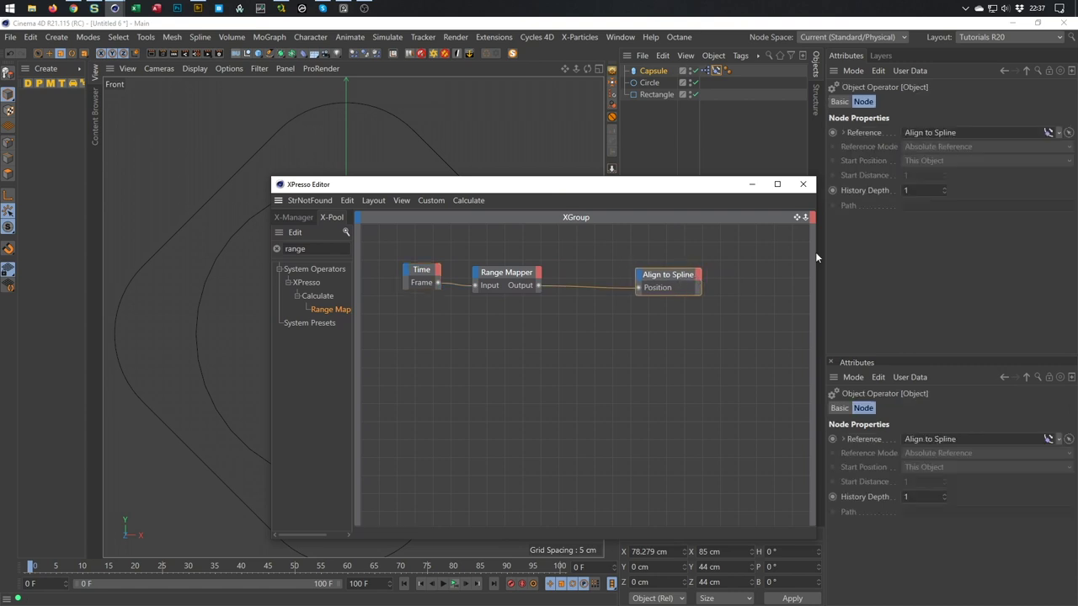
click(512, 274)
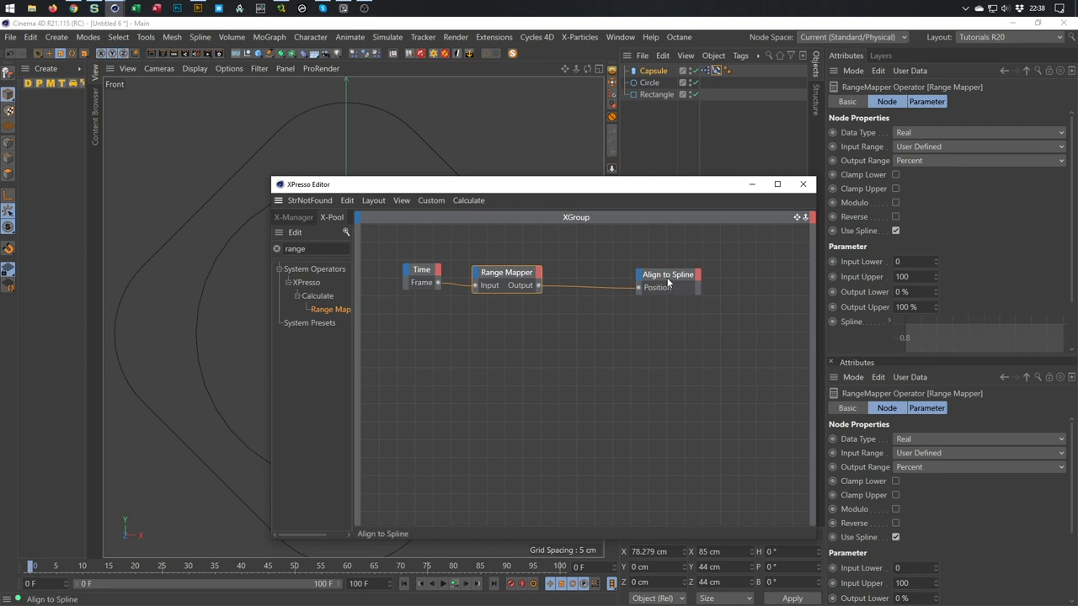
drag(667, 282, 702, 276)
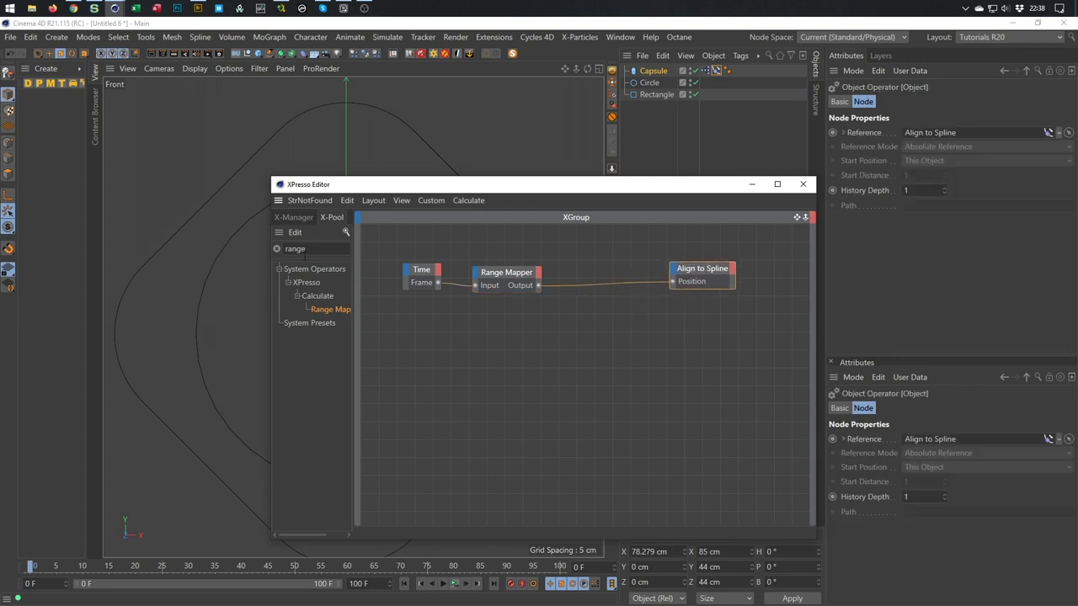
text(negate)
drag(325, 309, 572, 289)
Replace the Range Mapper→Align to Spline wire with Negate→Position and test at frame 2
click(606, 284)
key(Delete)
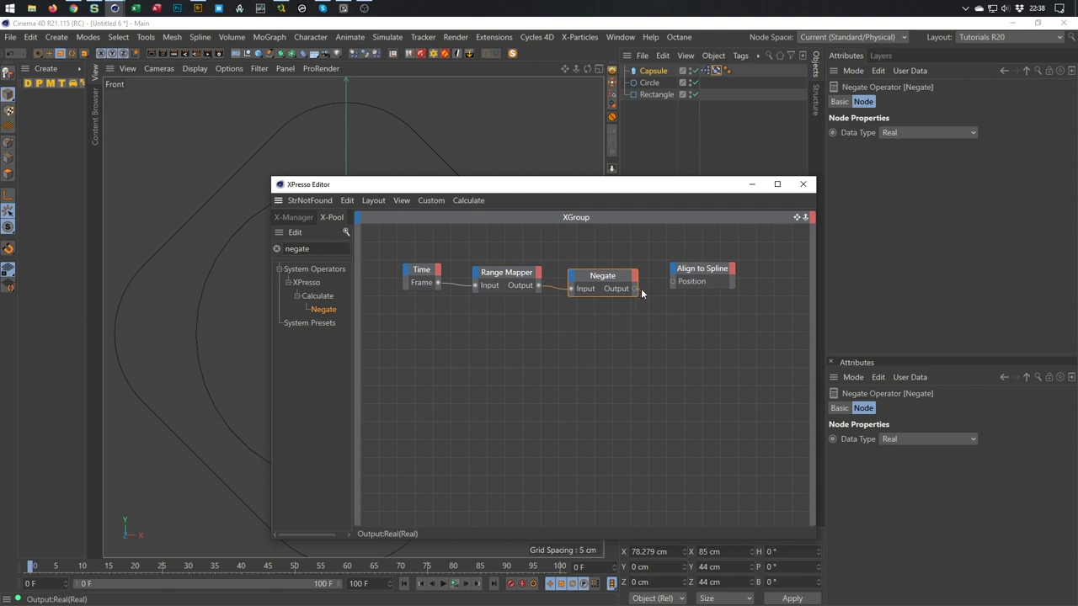
drag(672, 288, 671, 287)
drag(640, 191, 948, 216)
mouse_move(35, 570)
mouse_down()
mouse_move(548, 574)
mouse_move(23, 558)
mouse_up()
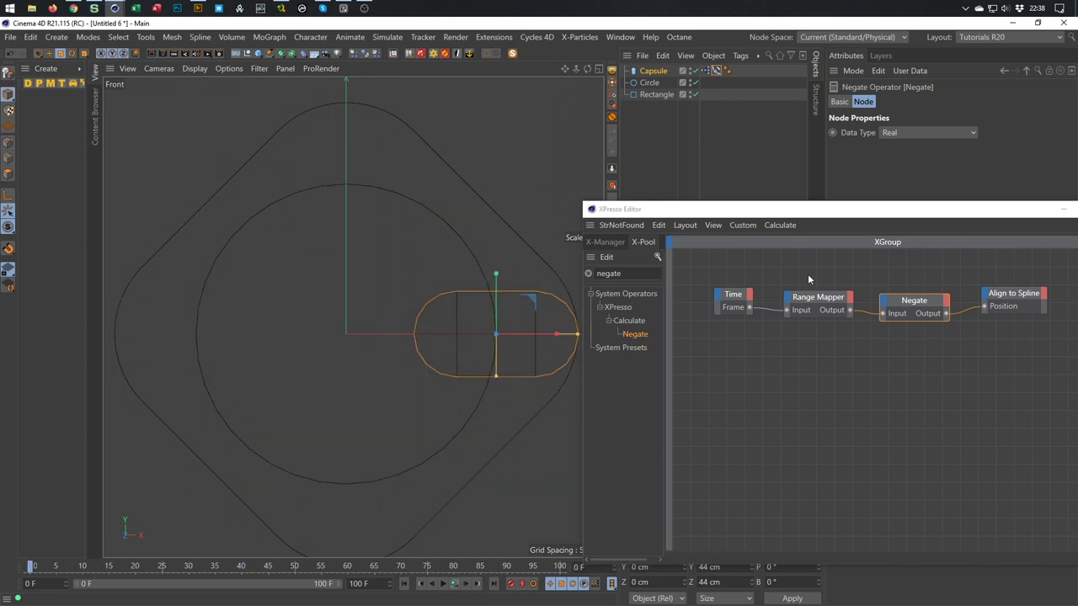
Reposition the XPresso Editor and drag the Capsule object into the node graph
drag(808, 210, 659, 187)
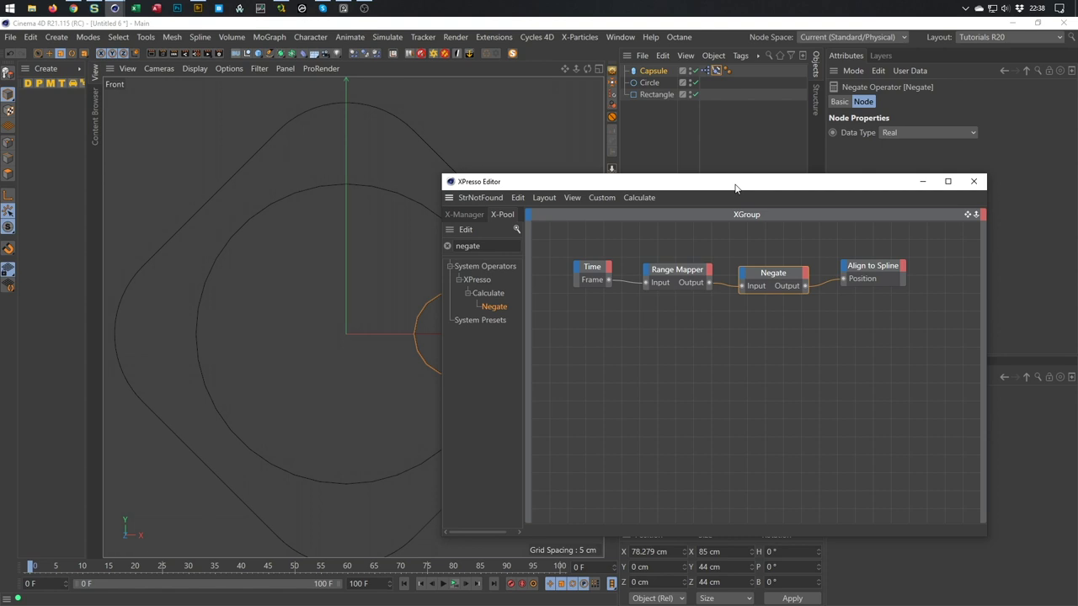
drag(735, 187, 721, 179)
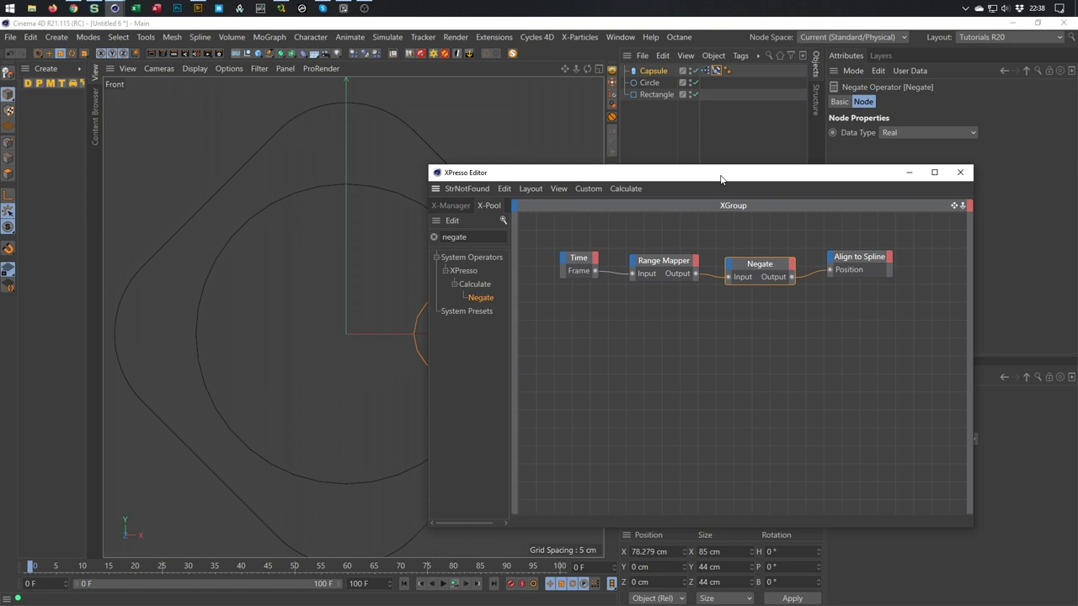
drag(721, 179, 819, 207)
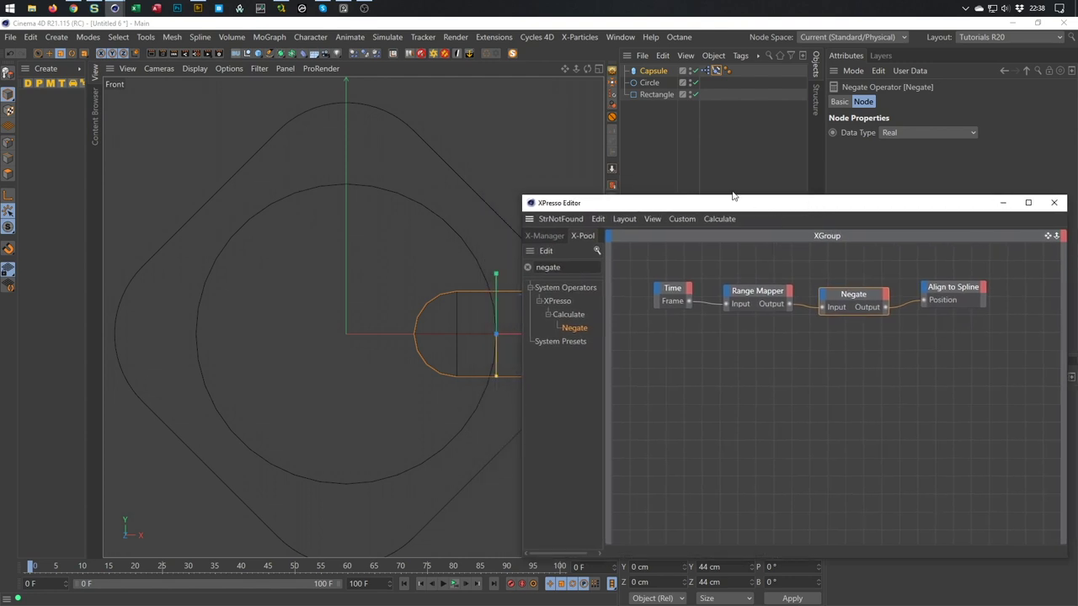
drag(654, 72, 953, 366)
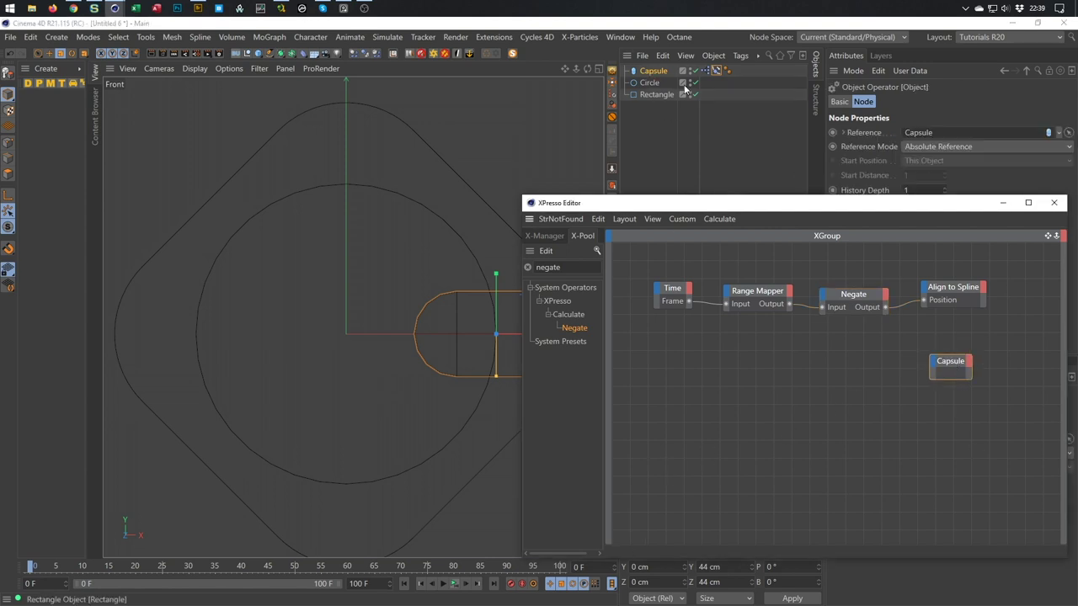
Expose the Capsule node's Coordinates Rotation . B as an input port
click(657, 72)
click(909, 101)
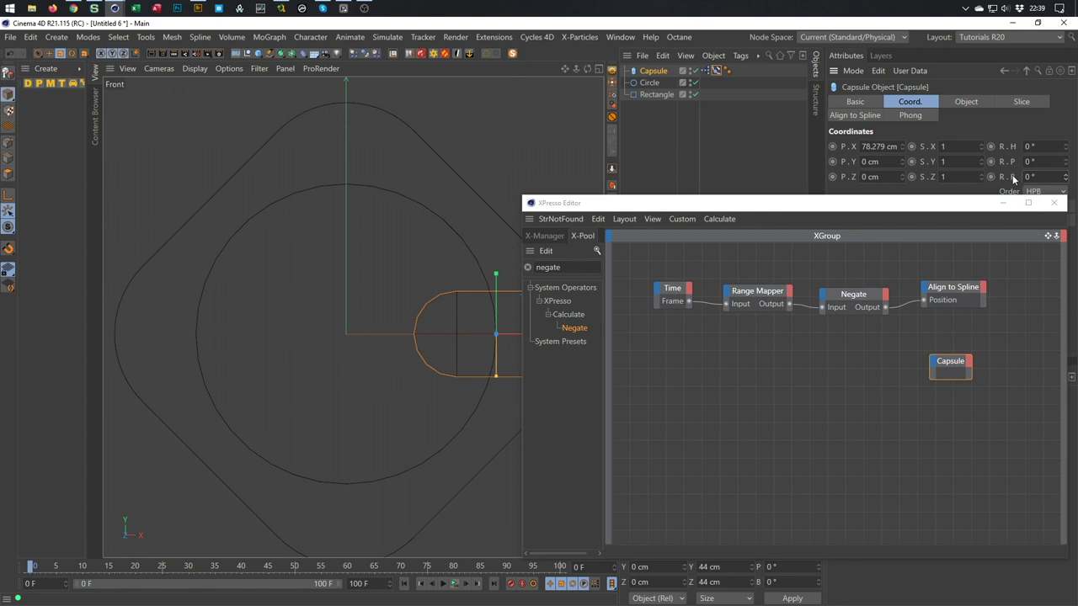
click(937, 362)
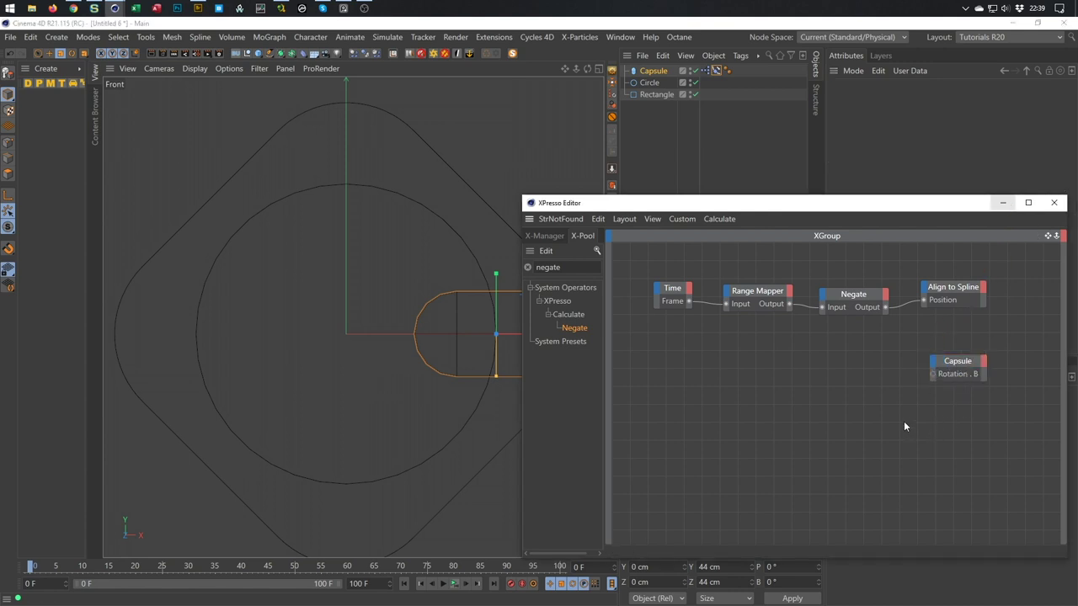
click(673, 290)
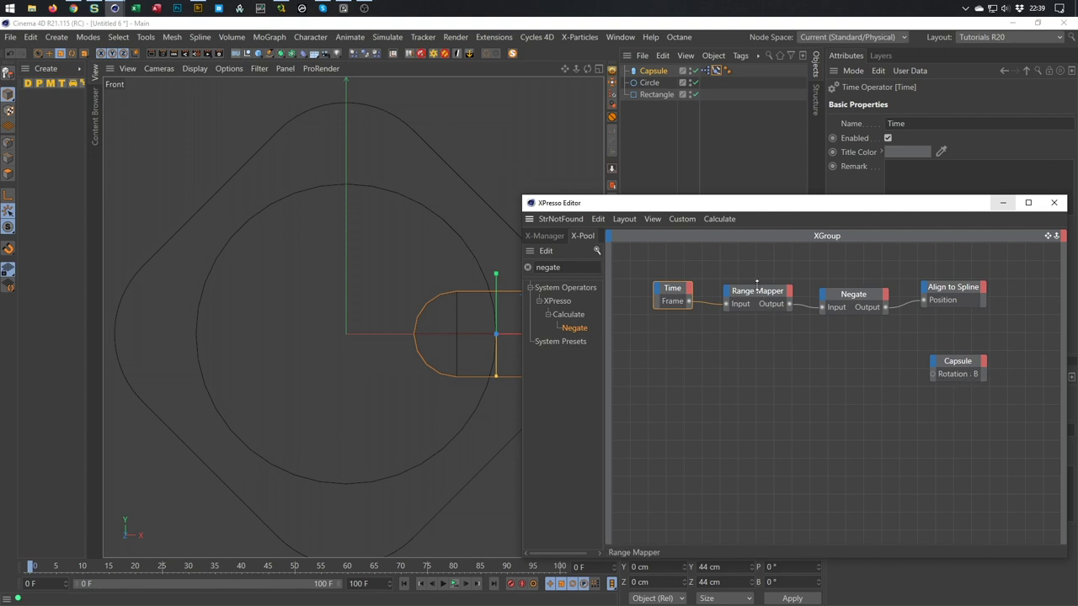
Duplicate the Range Mapper below the original and set the copy's Output Range to Degree
click(758, 295)
drag(758, 294, 763, 347)
drag(894, 203, 629, 153)
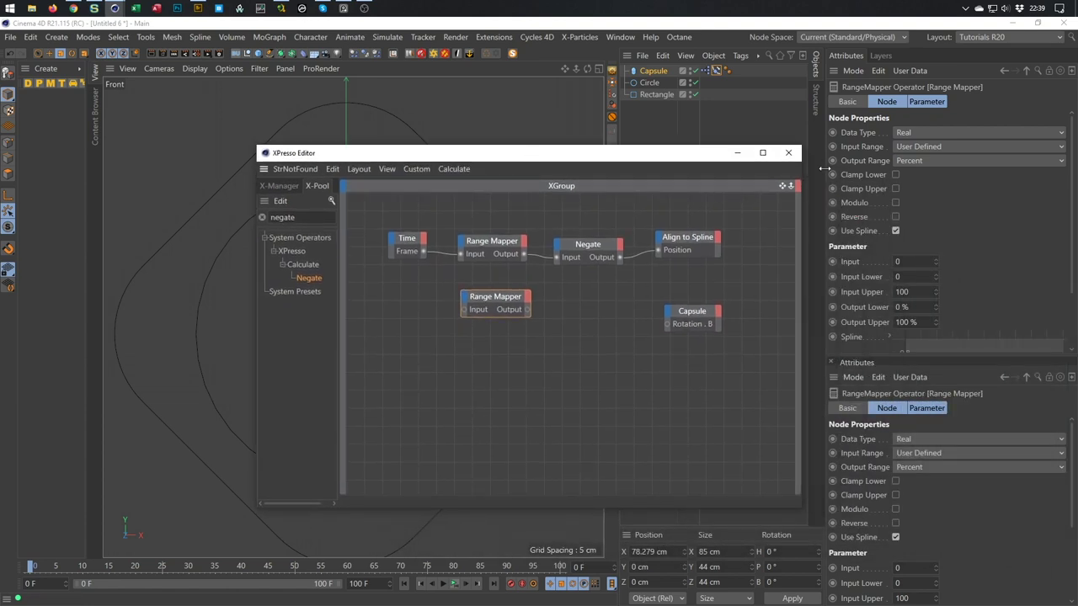
click(914, 161)
click(946, 194)
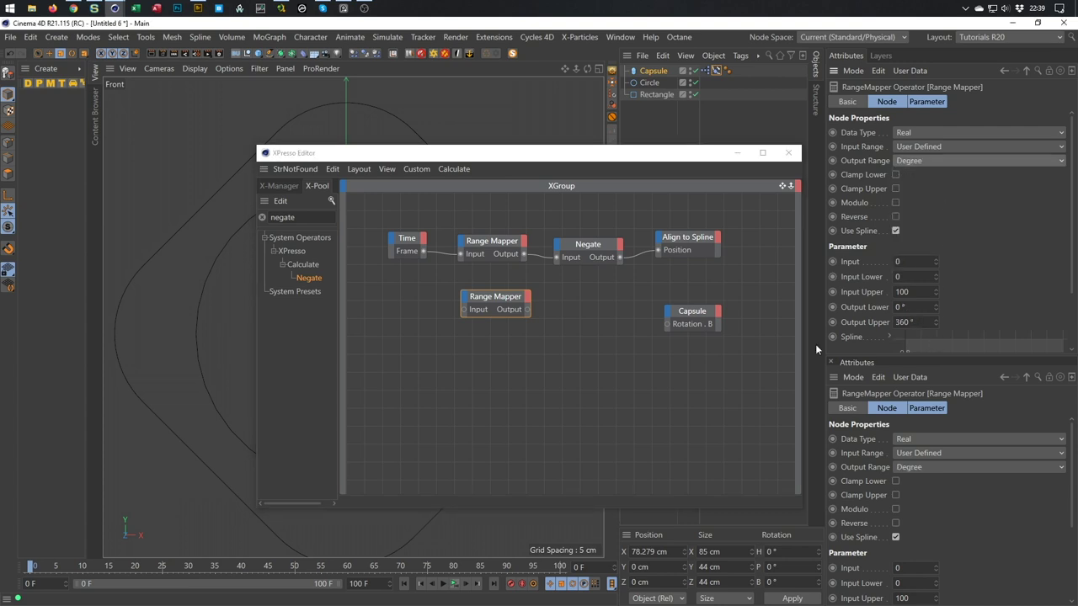
Feed Time's Frame into the second Range Mapper, preview at frame 30, and add a second Negate
click(425, 252)
drag(462, 309, 665, 324)
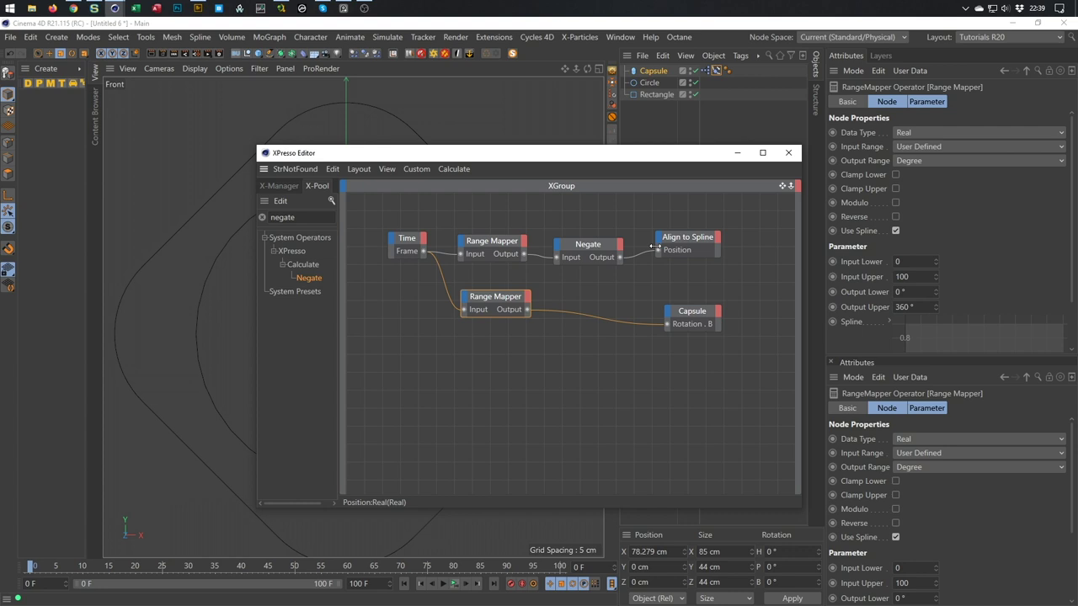
drag(639, 158, 1004, 180)
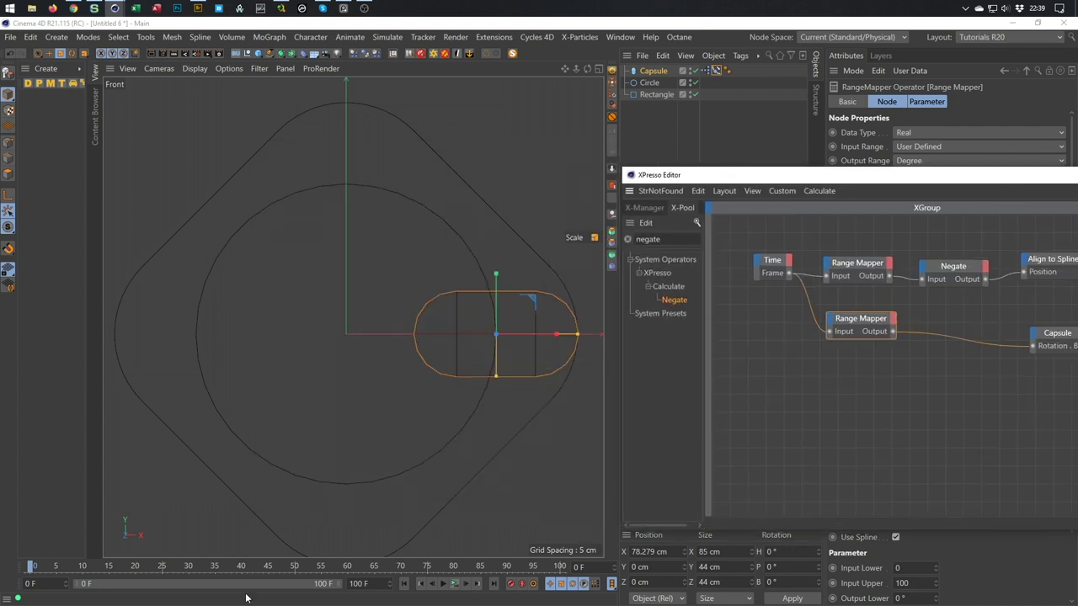
drag(34, 566, 31, 589)
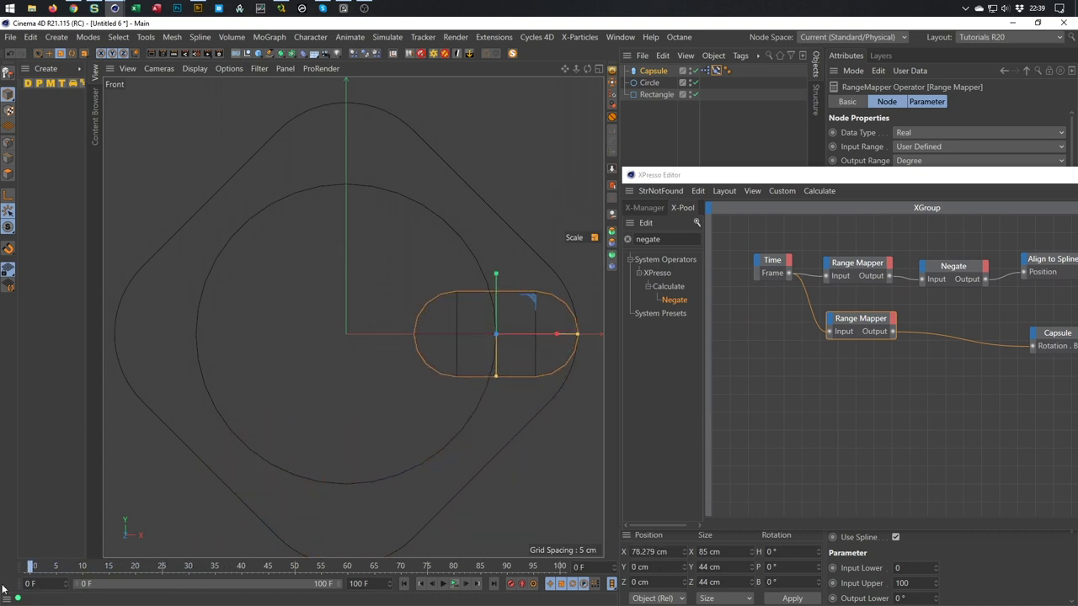
click(790, 167)
drag(789, 172, 491, 172)
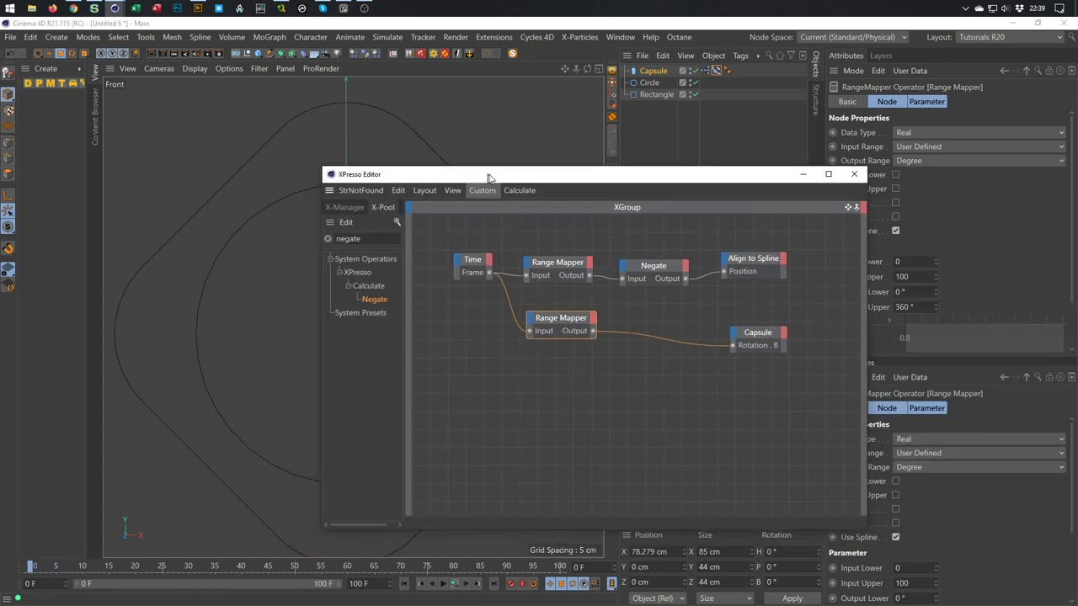
drag(654, 266, 659, 308)
Route the second Range Mapper through the new Negate into Capsule Rotation . B, previewing at frame 11
click(694, 347)
key(Delete)
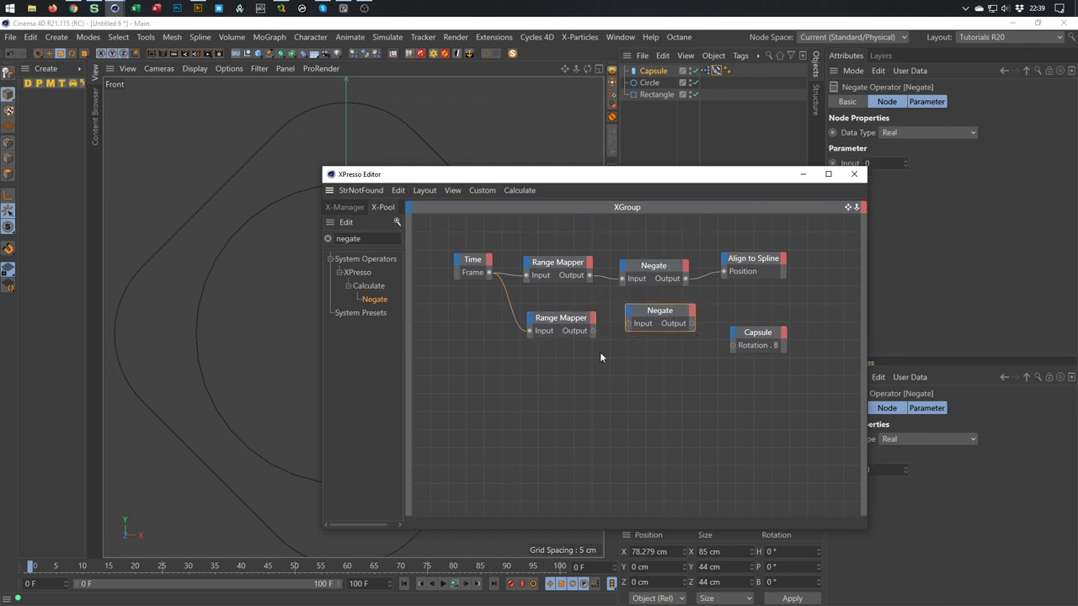
drag(591, 333, 628, 323)
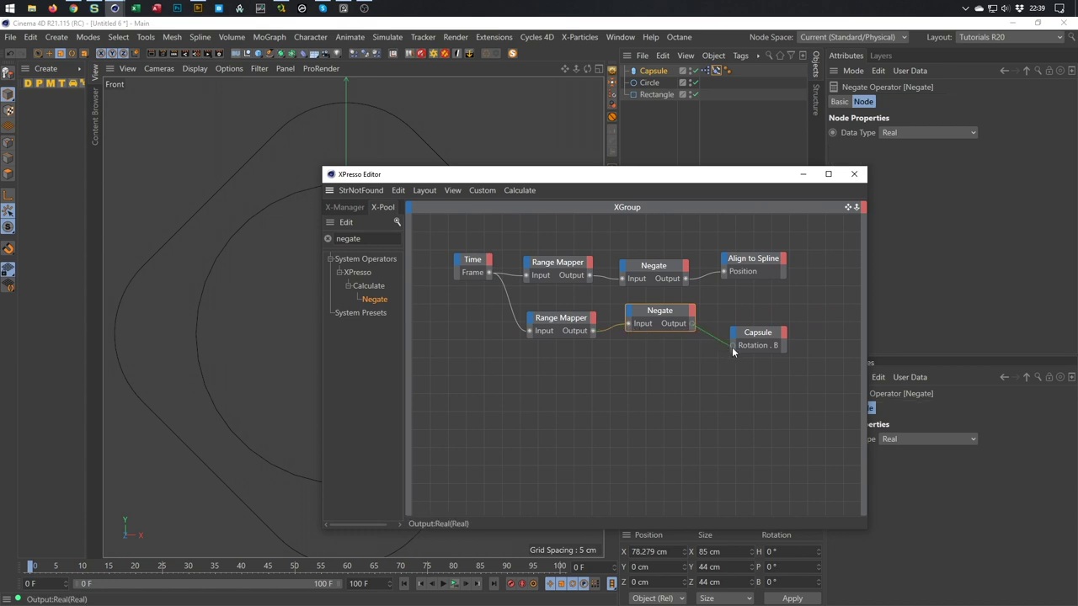
drag(734, 349, 734, 346)
click(552, 325)
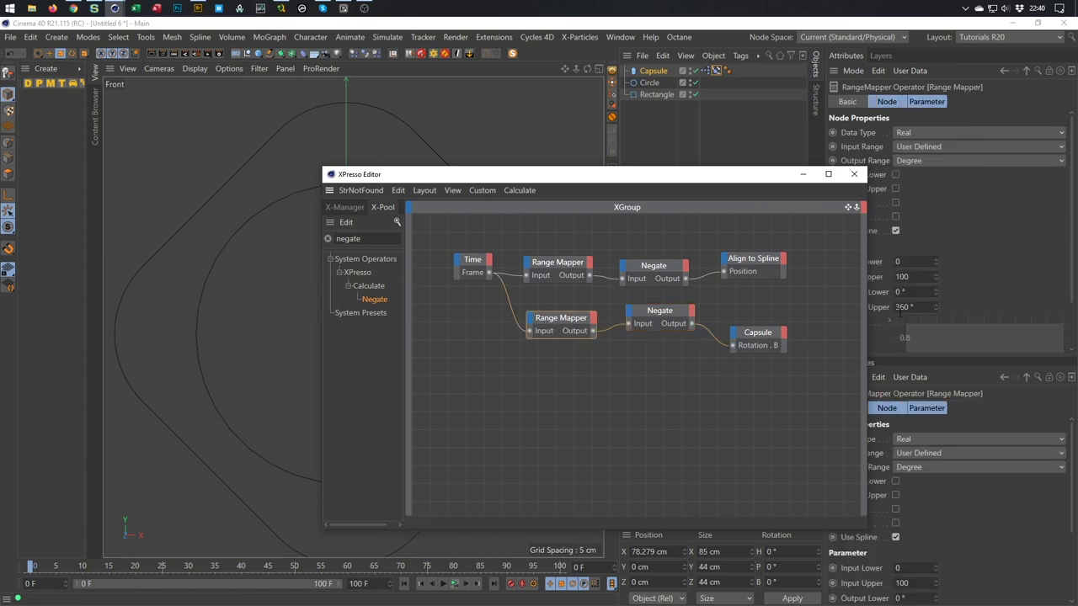
drag(632, 175, 910, 183)
drag(31, 565, 252, 577)
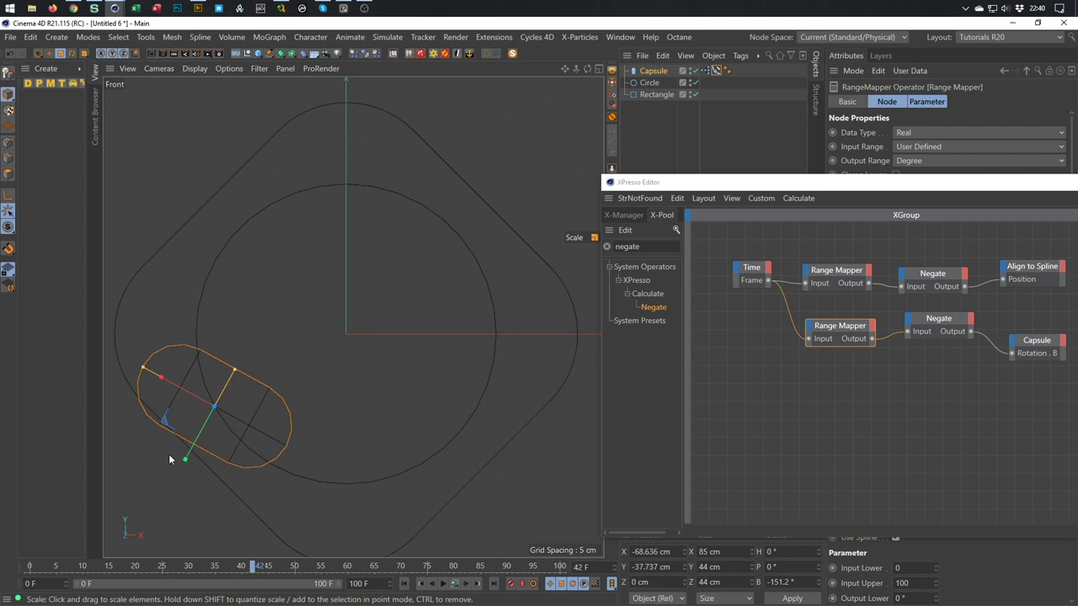
Duplicate the Rectangle spline as Rectangle.1 and close the XPresso Editor
click(657, 93)
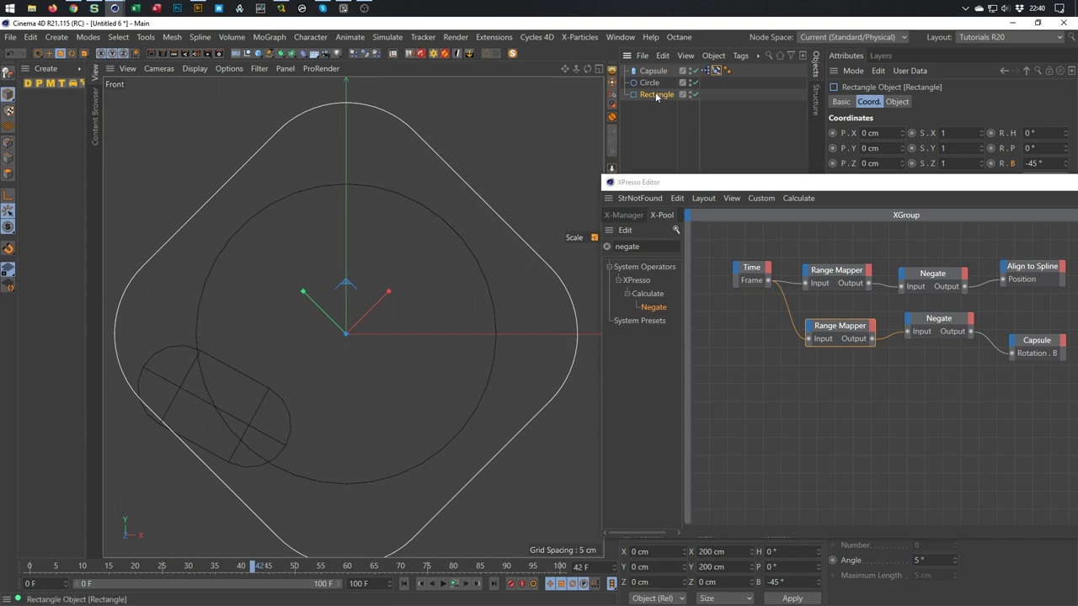
ctrl+drag(657, 95, 668, 130)
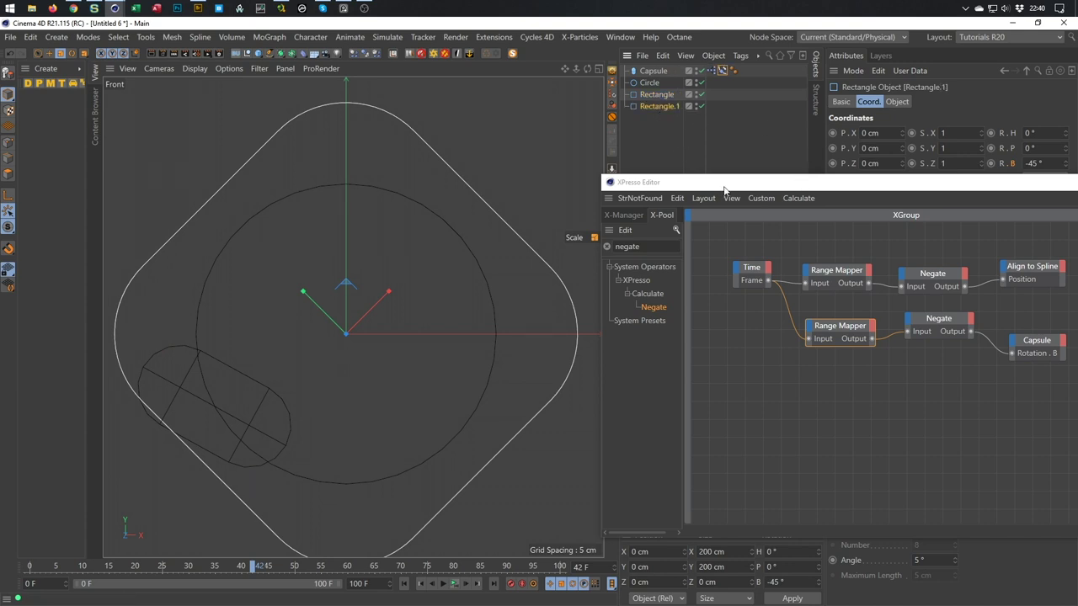
drag(965, 191, 797, 192)
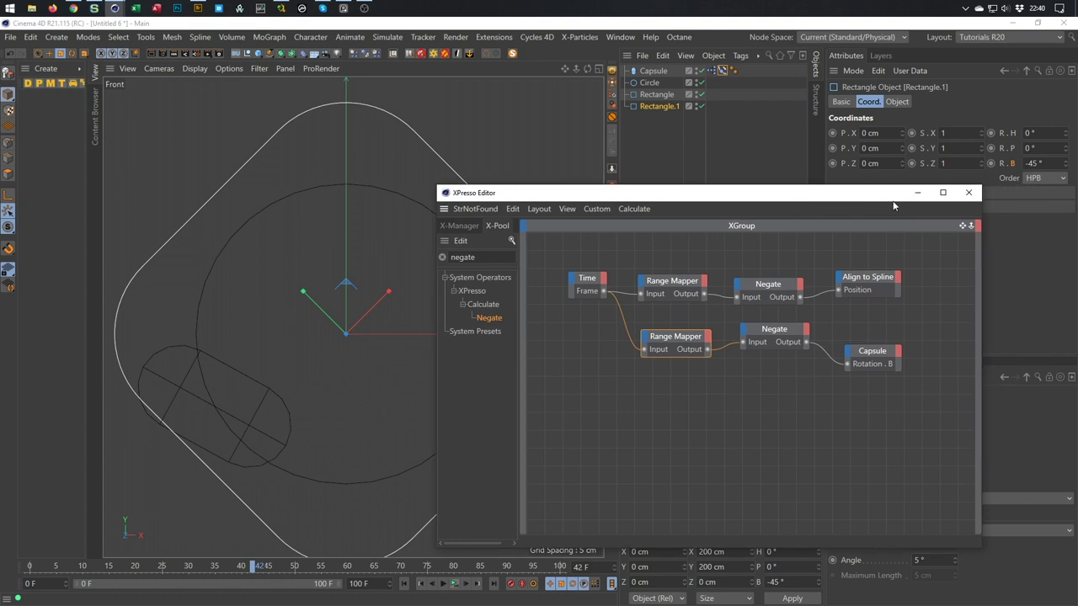
click(962, 193)
Scale Rectangle.1 up to about 240.6 × 240.6 cm around the original
scroll(425, 223, down, 2)
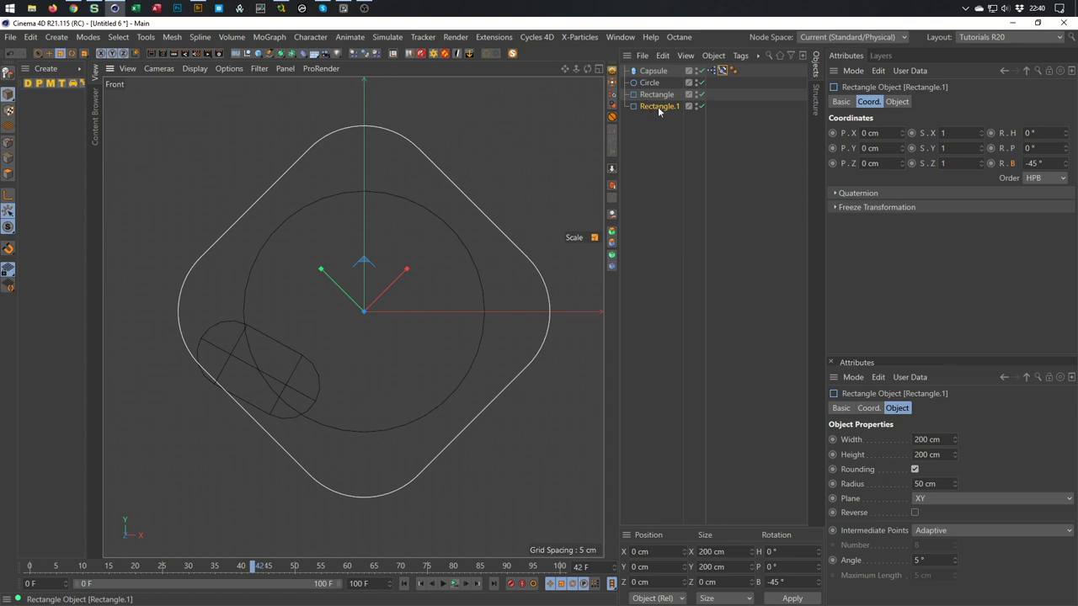
key(t)
drag(509, 193, 674, 198)
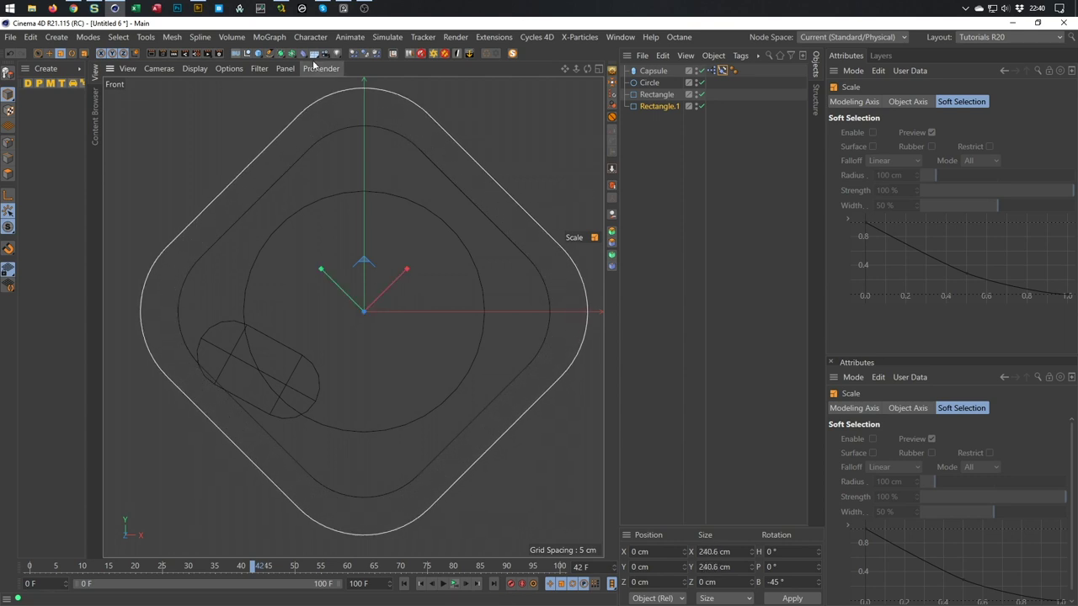
Add a Spline Mask and place Rectangle and Rectangle.1 inside it
click(293, 53)
click(339, 89)
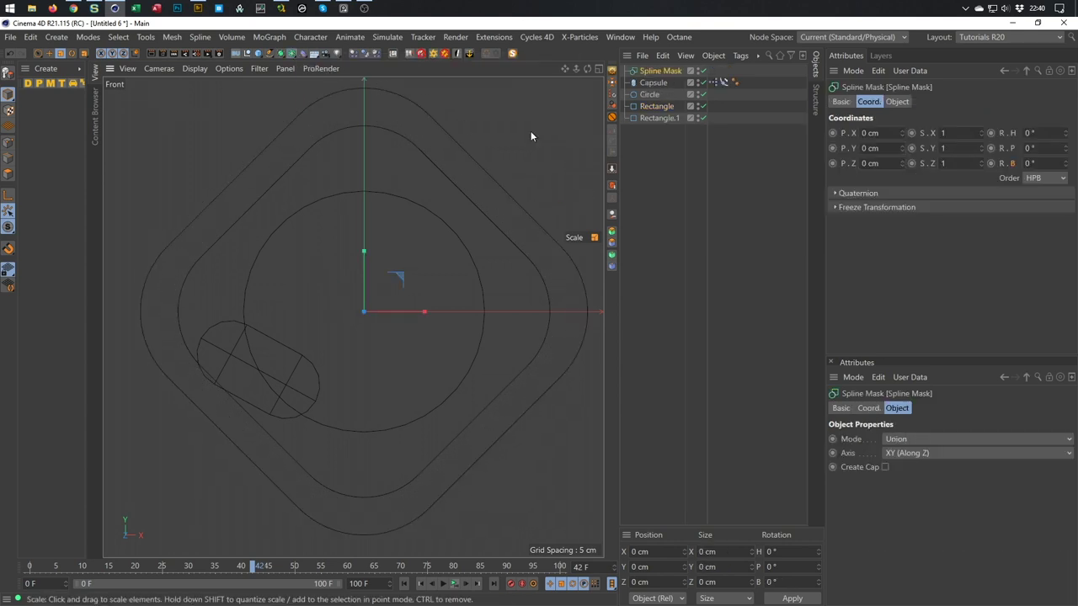
drag(665, 145, 664, 99)
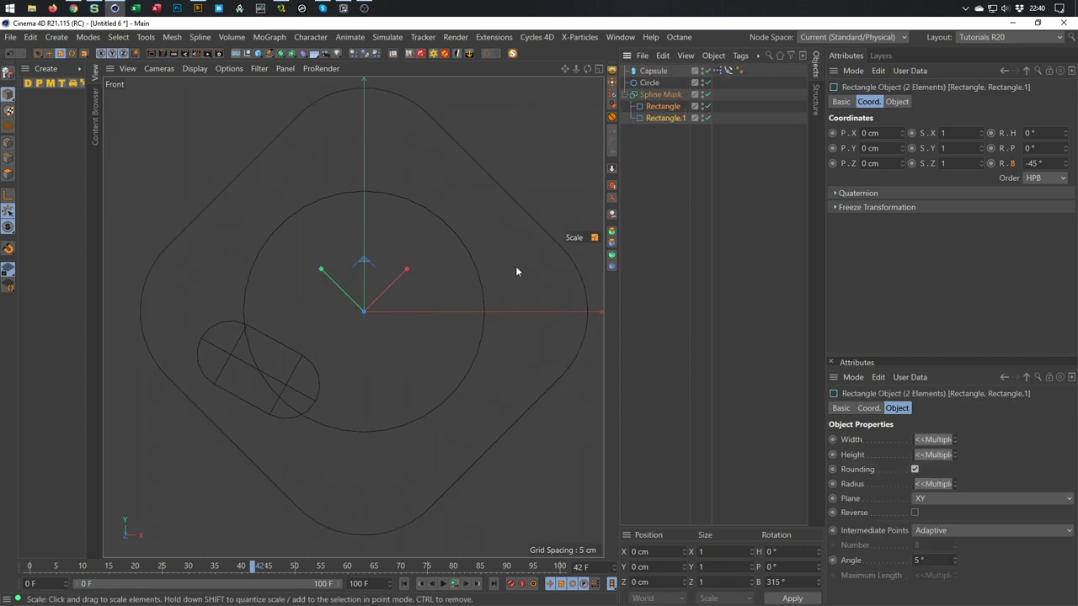
click(660, 94)
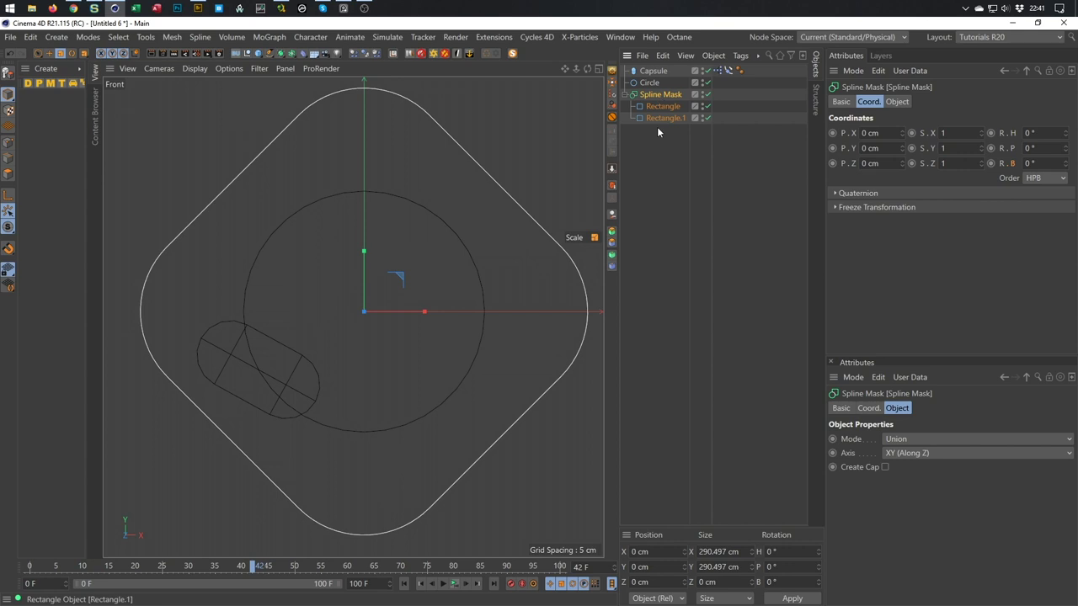
Keep the Spline Mask on the XY (Along Z) axis and set its Mode to Or
click(905, 102)
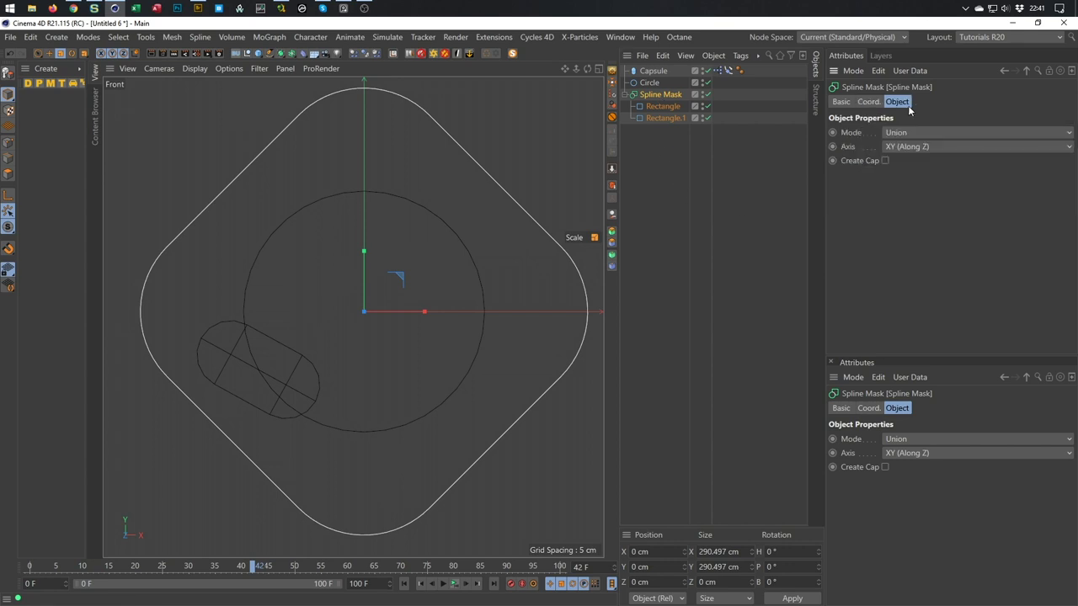
click(921, 147)
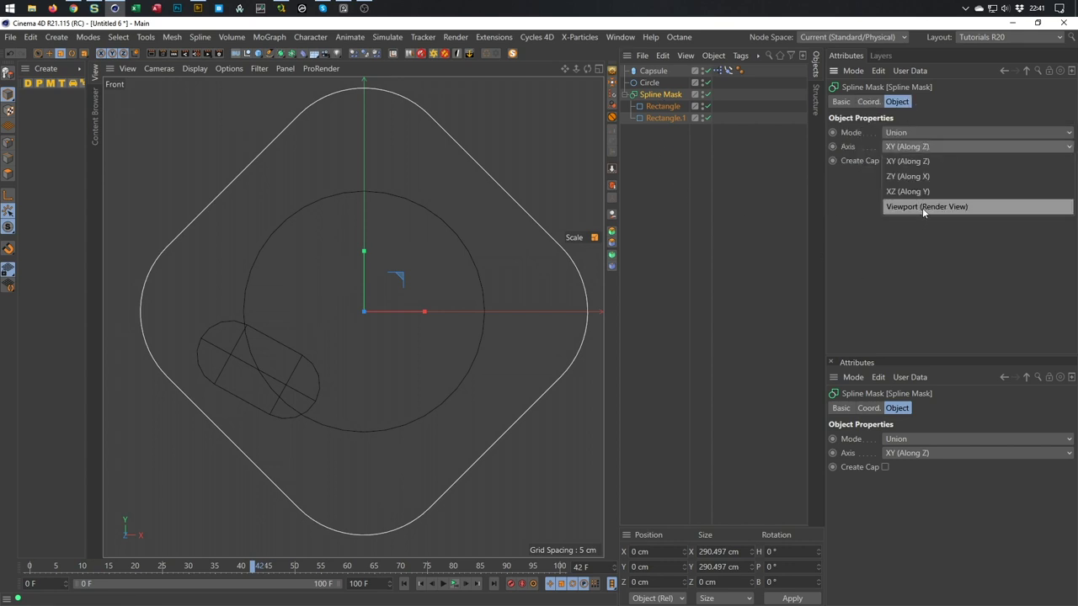
click(910, 162)
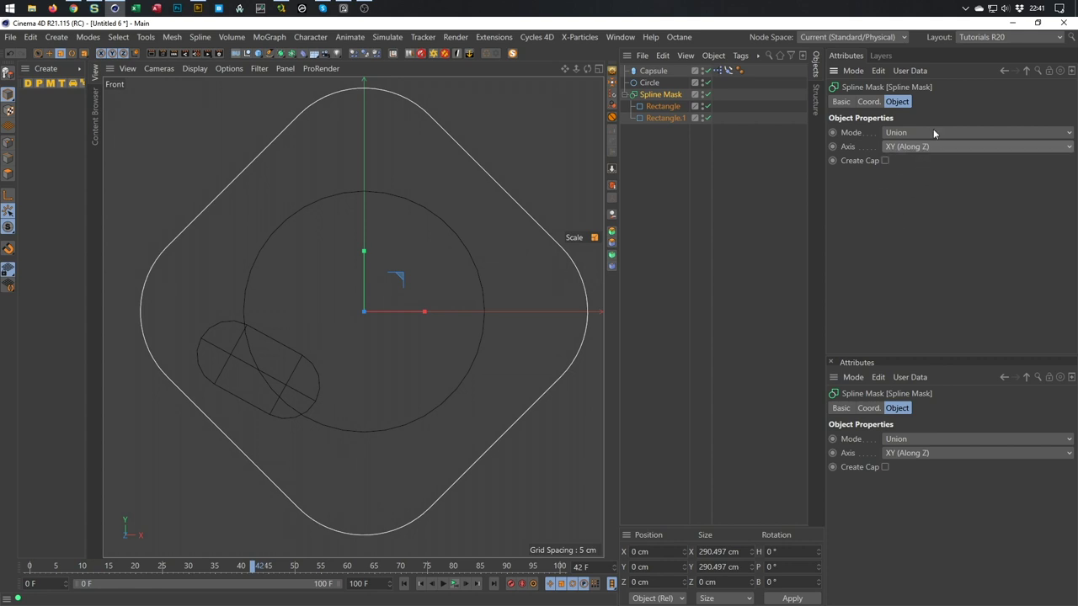
click(933, 131)
click(896, 203)
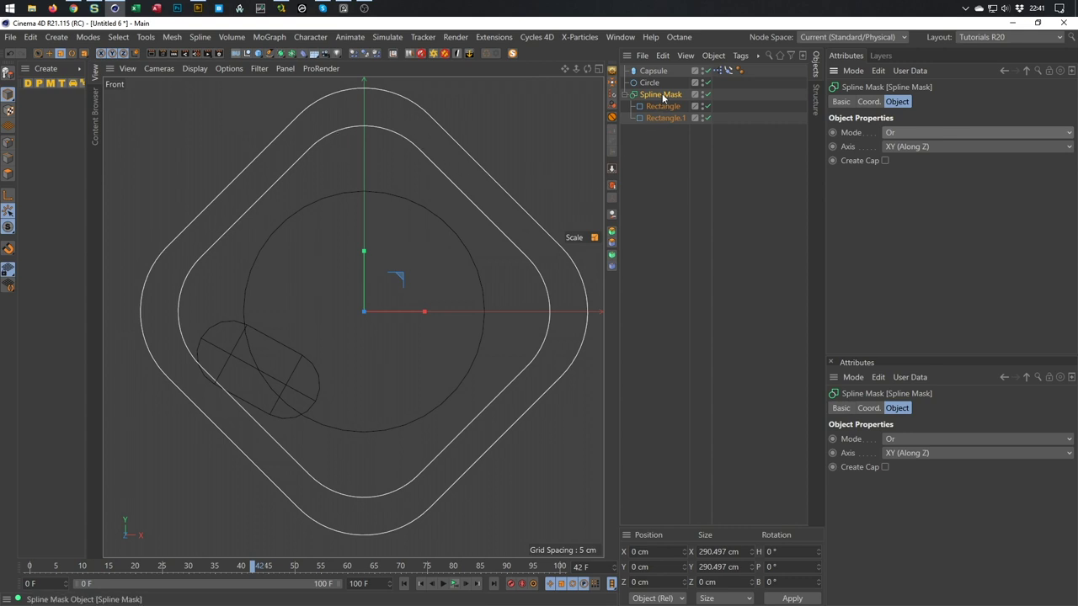
Maximize the Perspective view and orbit around the ring outline
middle_click(322, 194)
middle_click(322, 194)
alt+drag(321, 255, 402, 232)
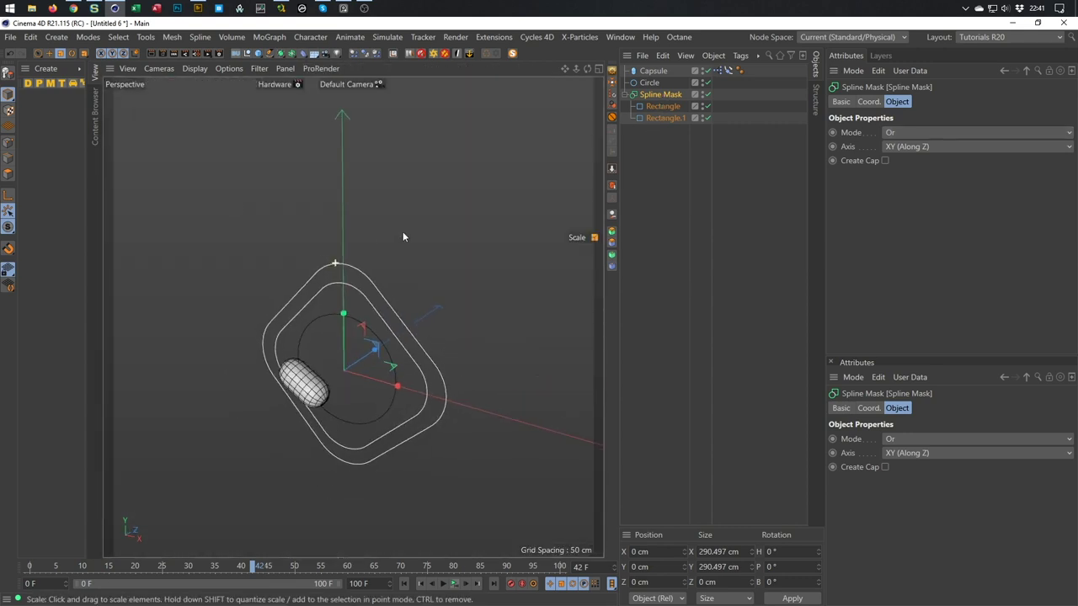
Extrude the Spline Mask 70 cm in Z, then start Save As
click(281, 53)
alt+click(425, 71)
alt+drag(381, 300, 447, 325)
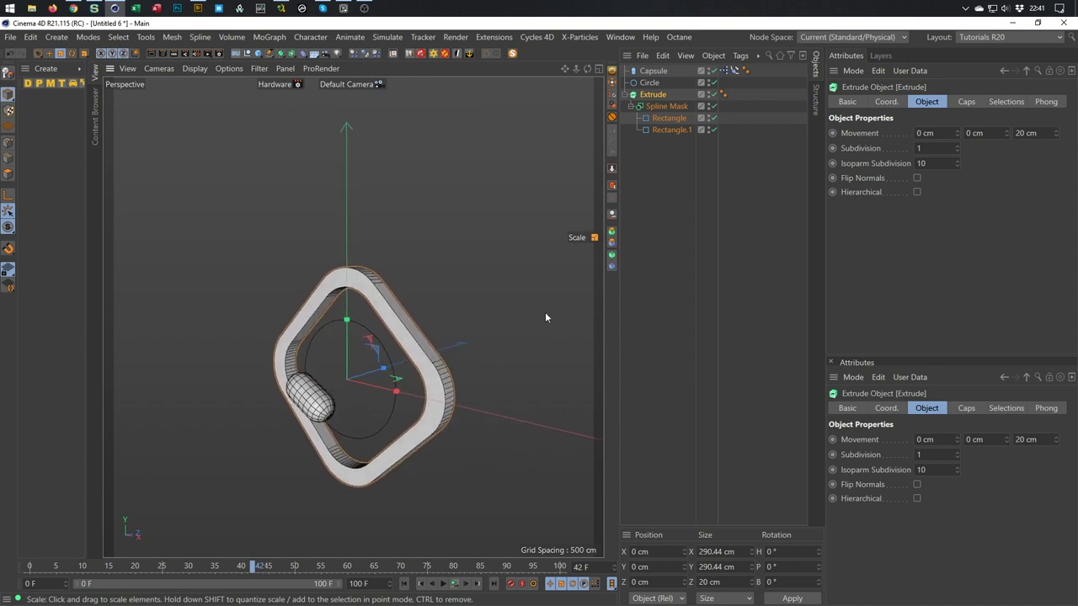
double_click(1025, 133)
text(70)
key(Return)
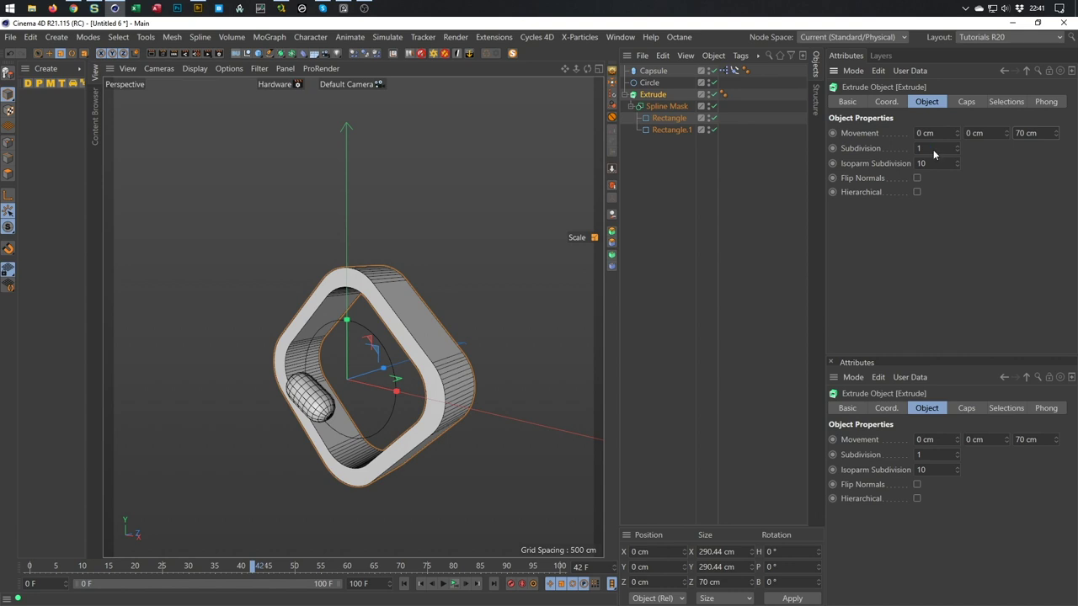
key(ctrl+s)
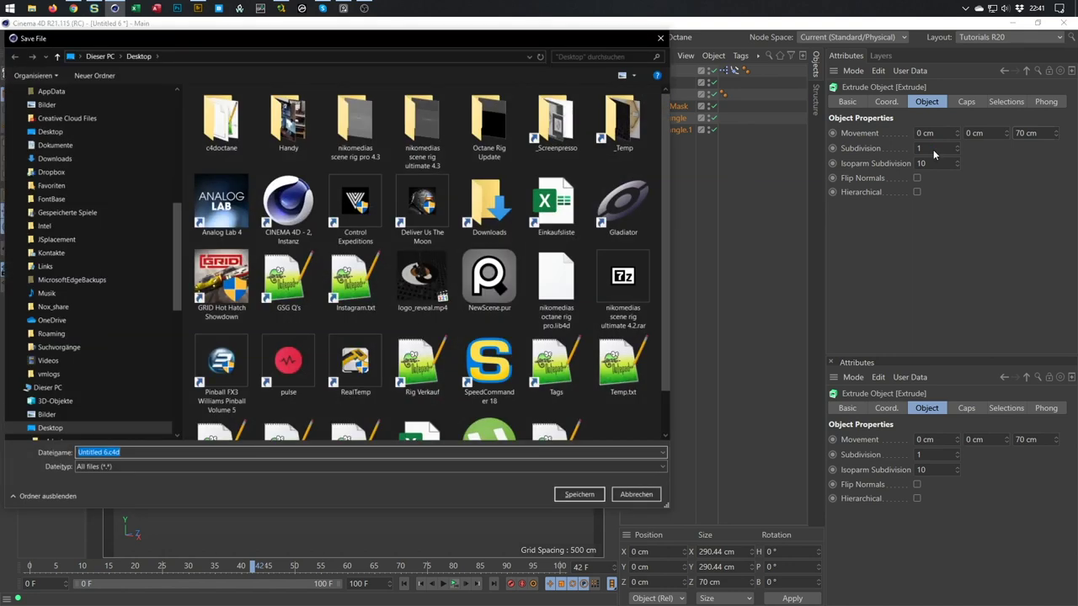
Enter 'capsule' as the file name and save the scene
text(capsule)
key(Return)
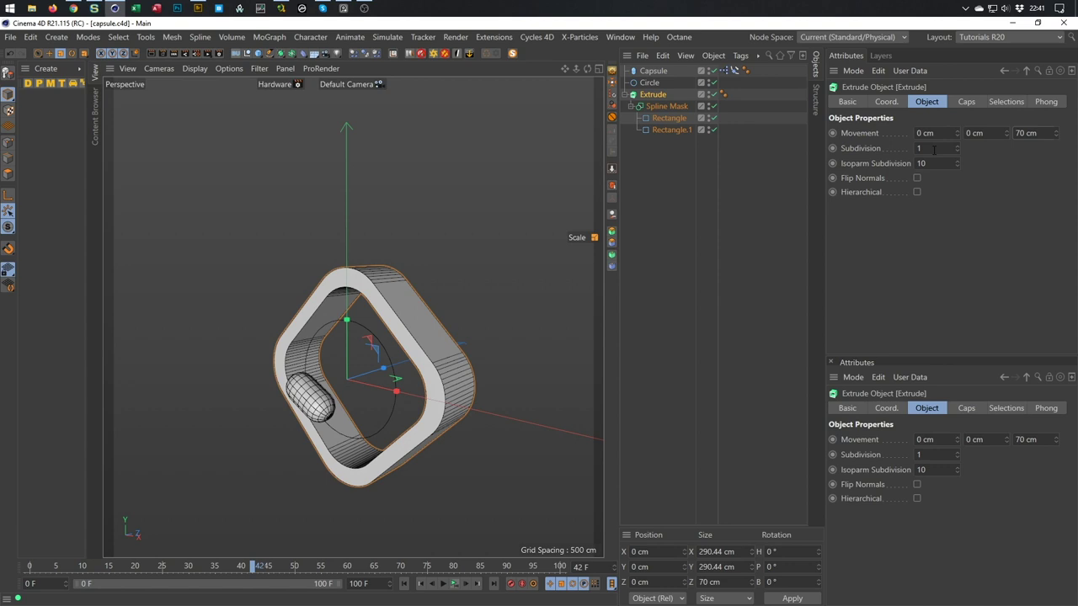
Orbit the extruded frame, then maximize the Right view and zoom in close
alt+drag(483, 297, 424, 281)
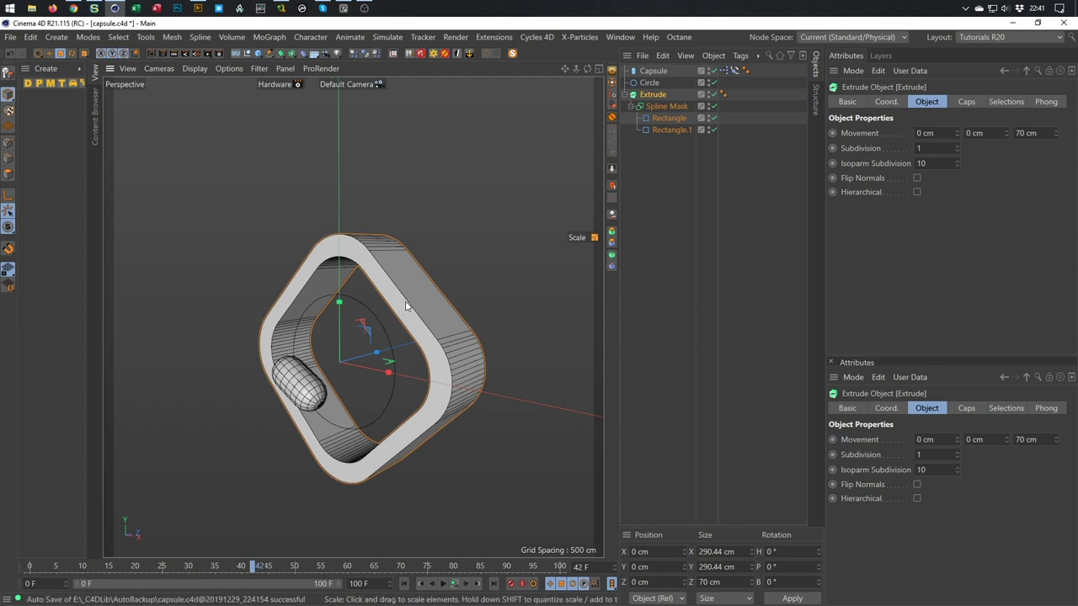
middle_click(405, 307)
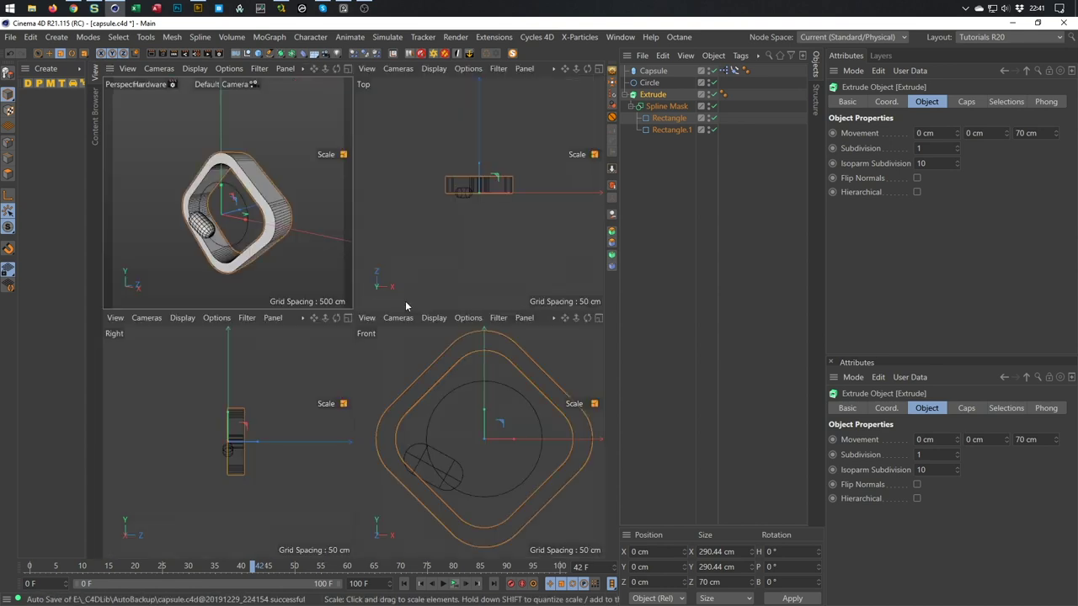
middle_click(308, 382)
scroll(380, 287, up, 2)
scroll(404, 282, up, 2)
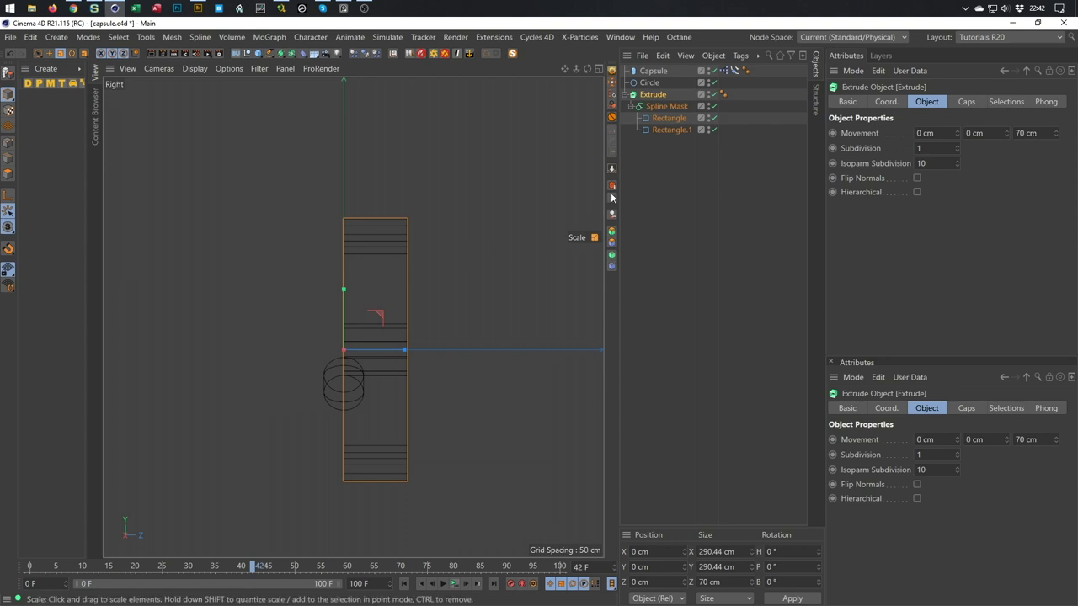
Add an XPresso tag to the Spline Mask and show its coordinates
right_click(655, 110)
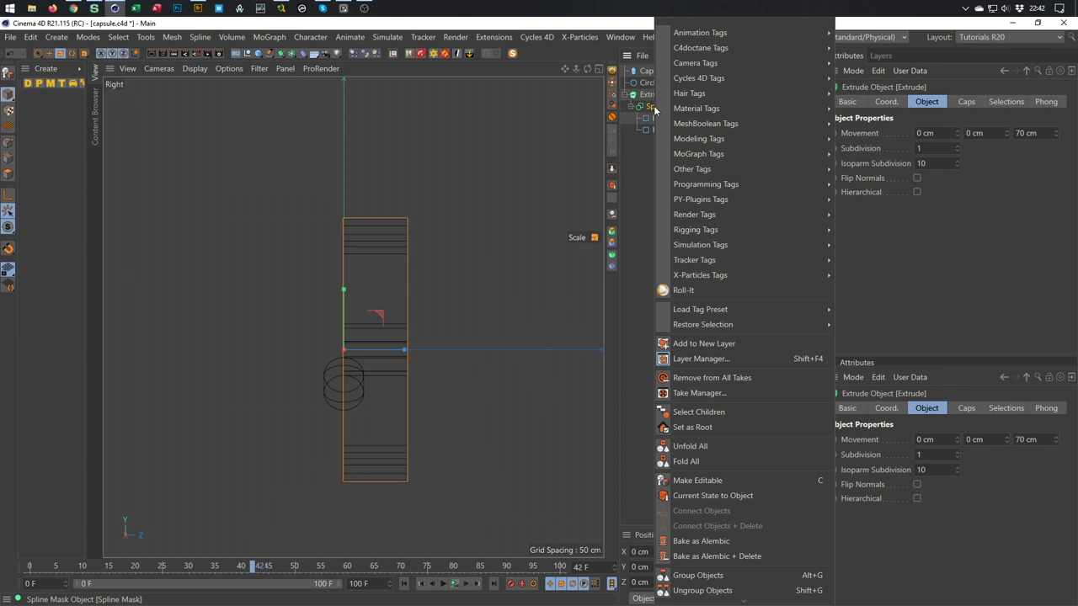
mouse_move(788, 182)
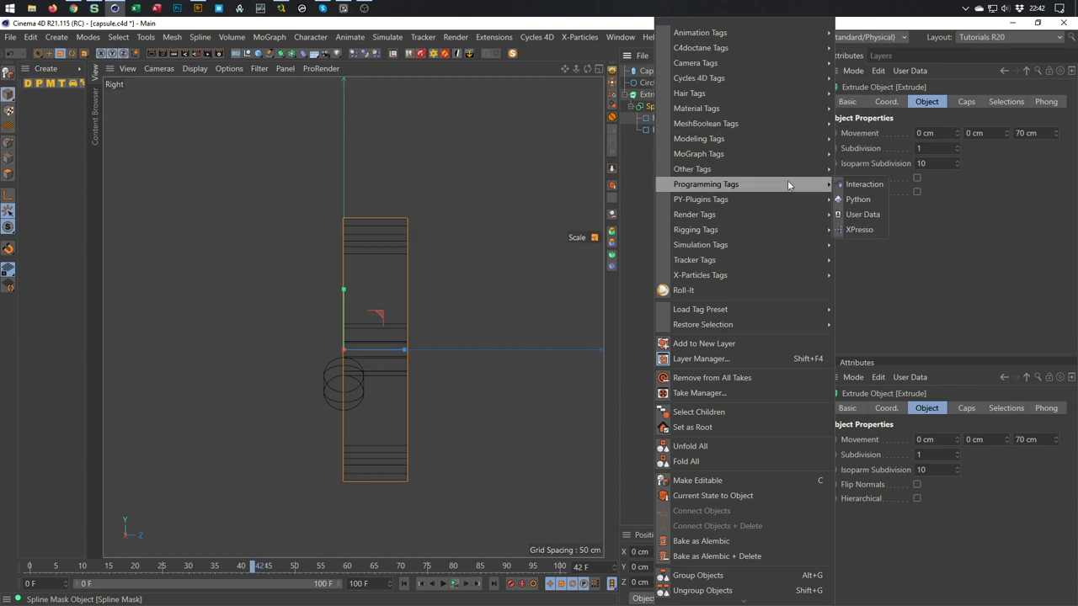
click(858, 229)
drag(759, 224, 654, 226)
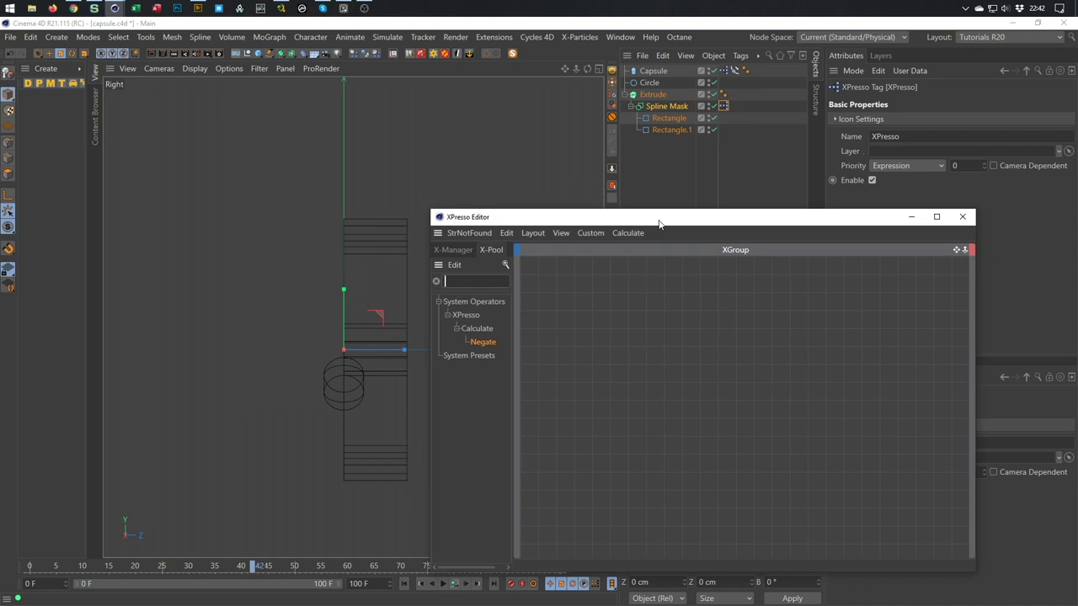
click(661, 108)
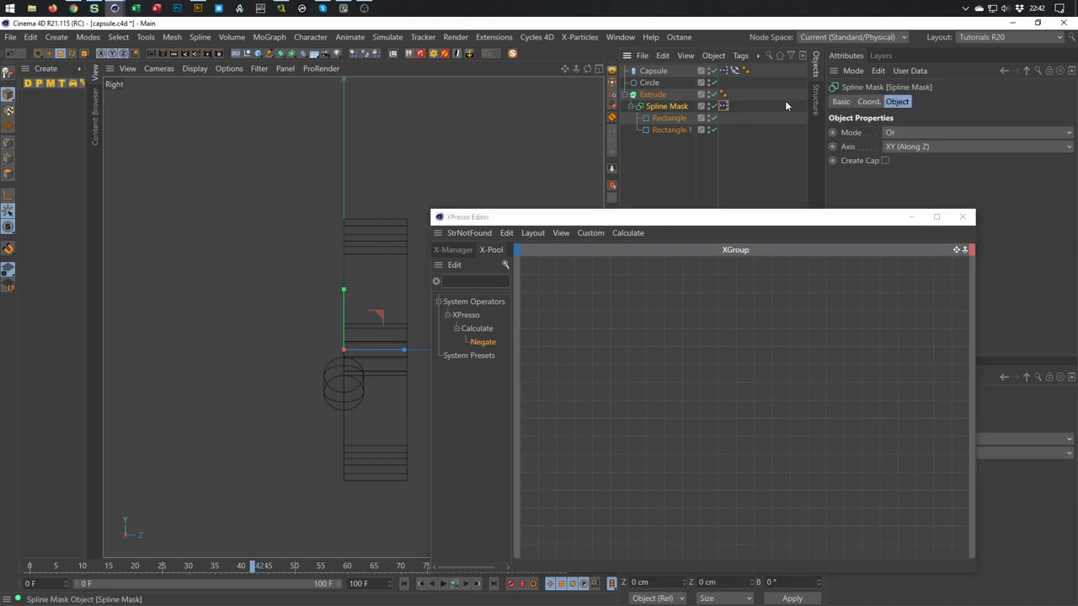
click(867, 100)
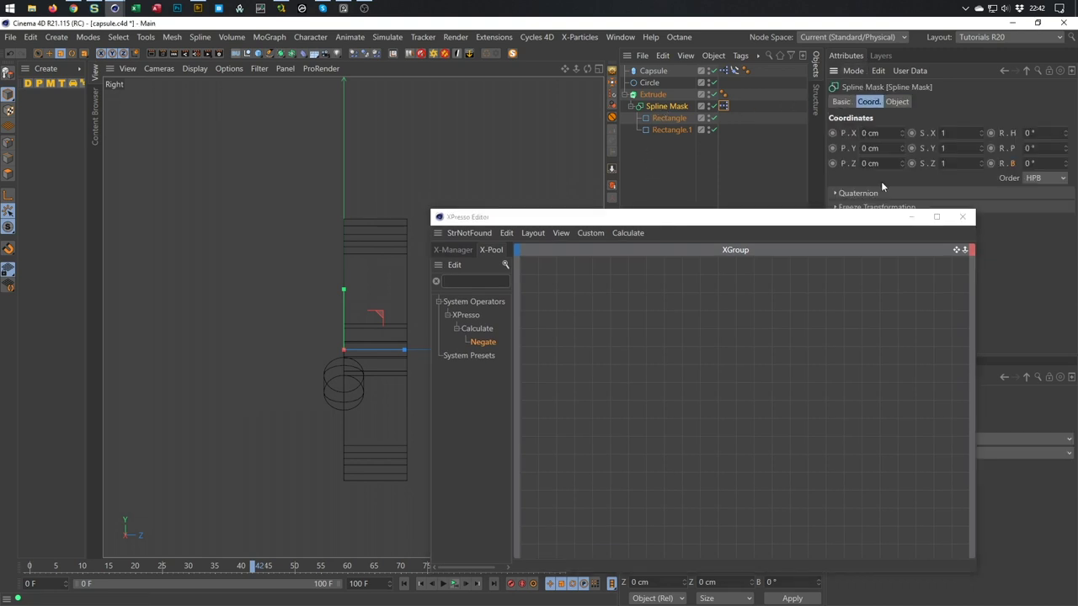
Add a Spline Mask node with a Position . Z port, plus an Extrude node, to XPresso
click(652, 94)
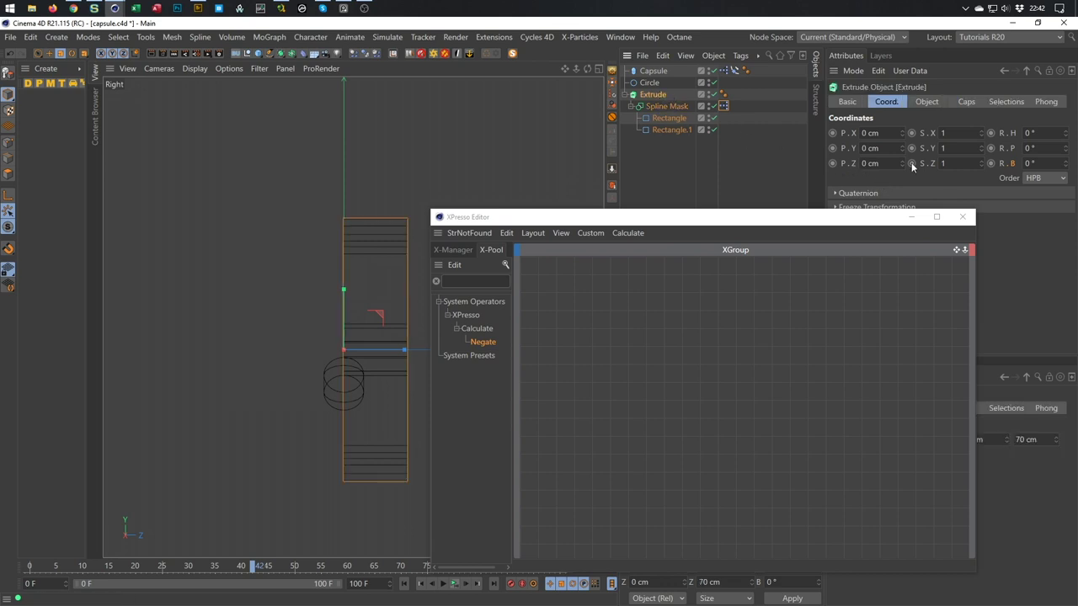
click(932, 102)
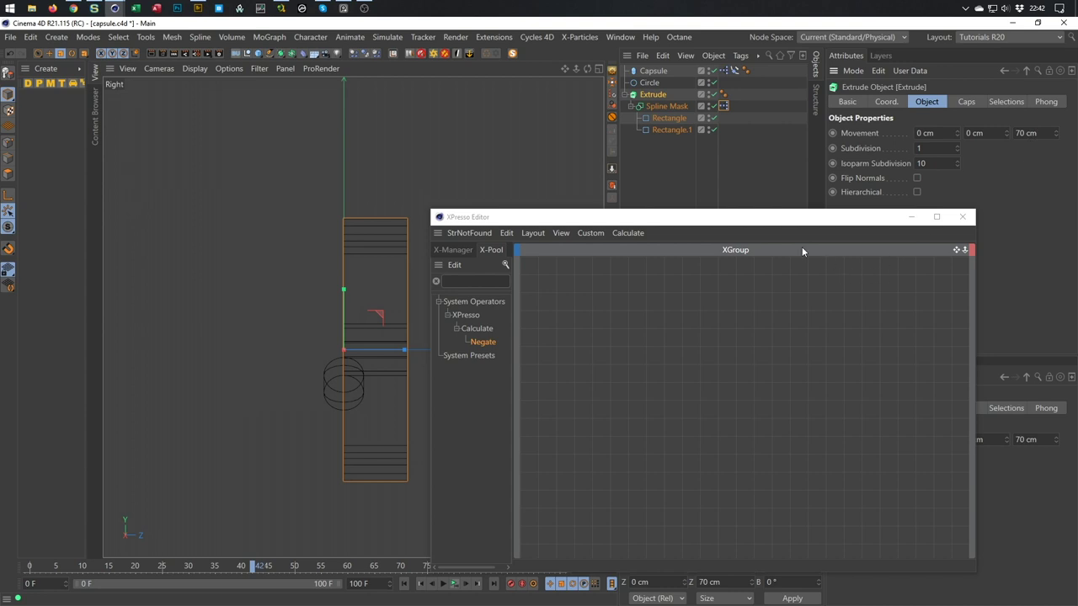
click(669, 107)
drag(666, 109, 781, 292)
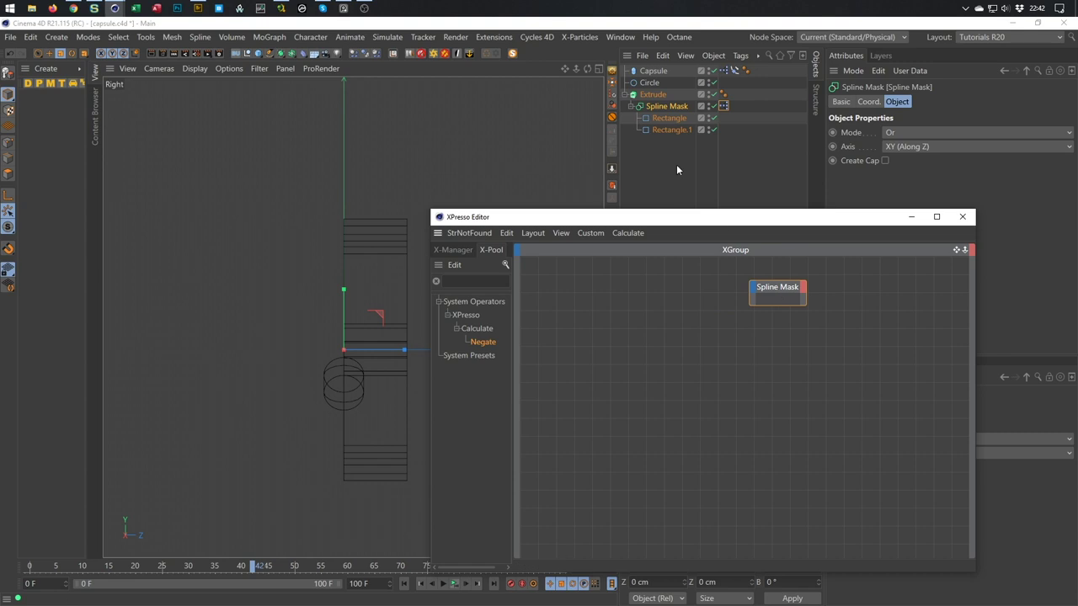
click(867, 102)
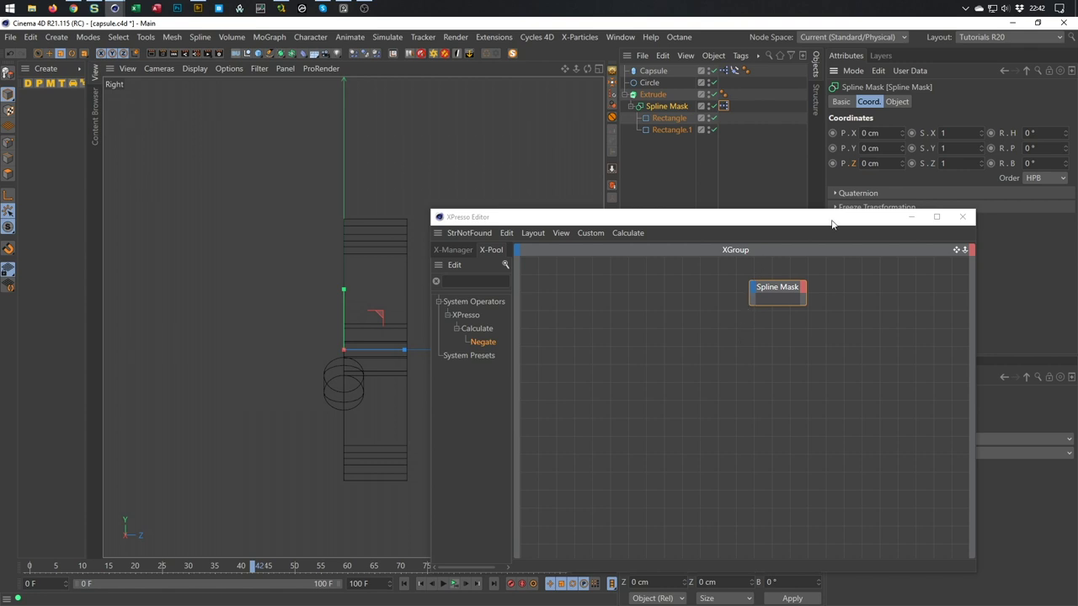
drag(846, 162, 800, 296)
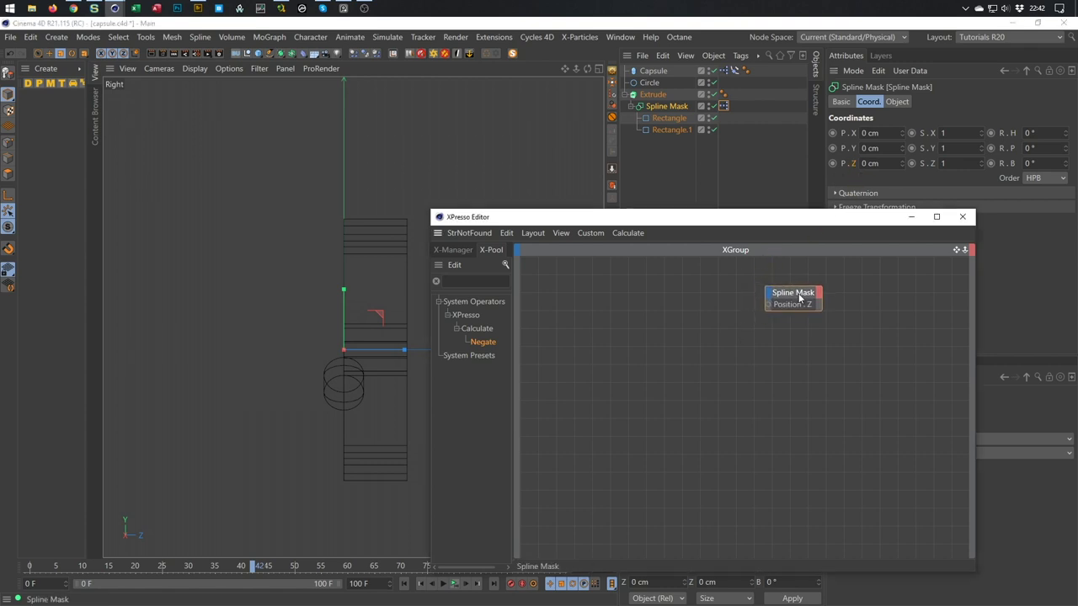
drag(655, 95, 595, 303)
Split Extrude's Movement into sub-channels and add Movement . Z as an Extrude node output
click(658, 95)
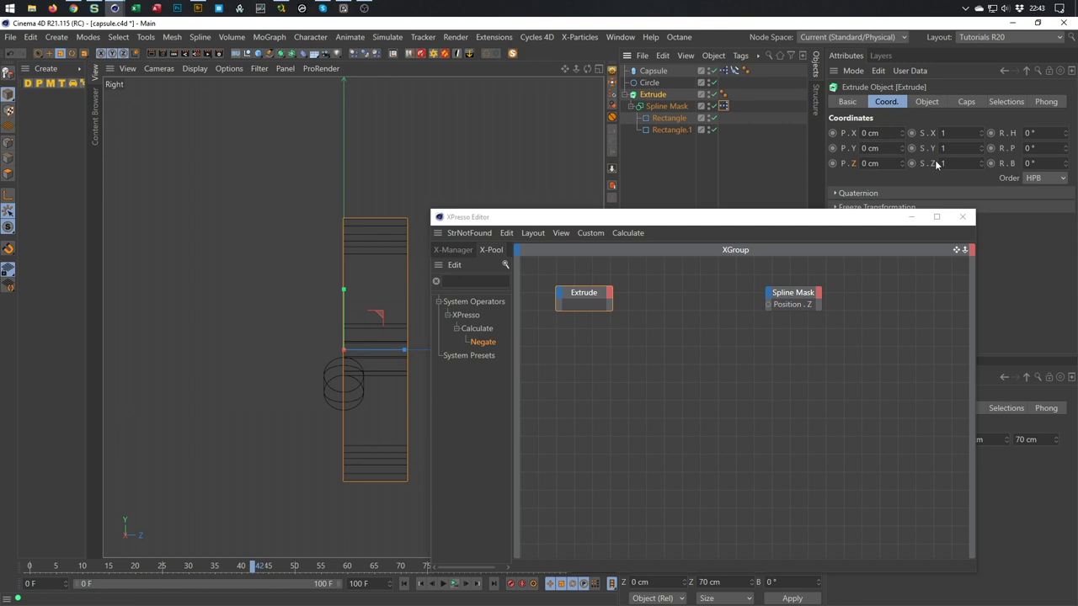
click(926, 101)
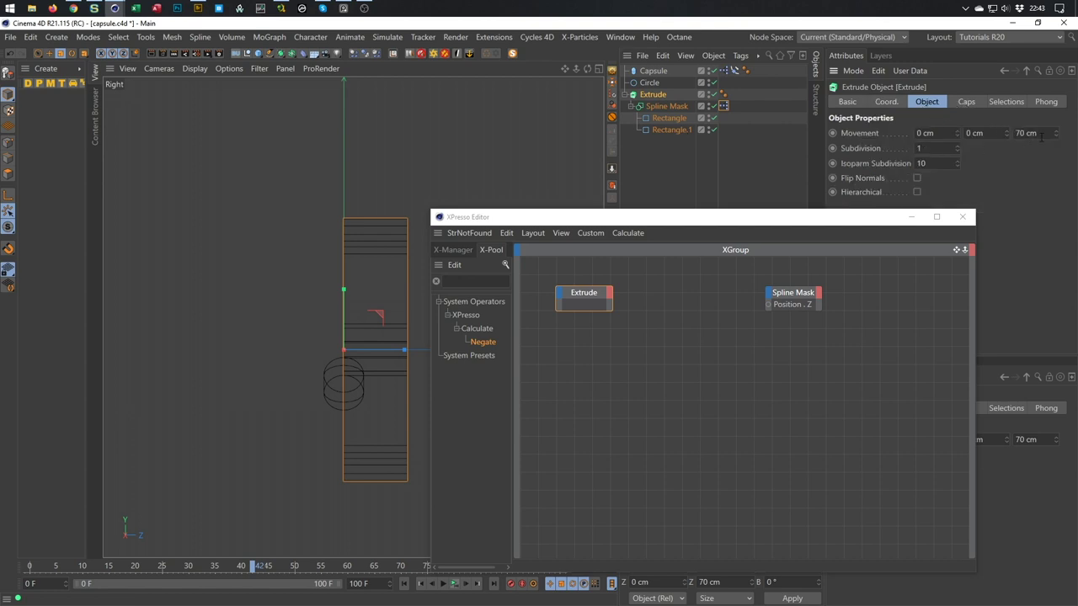
click(612, 294)
mouse_move(654, 391)
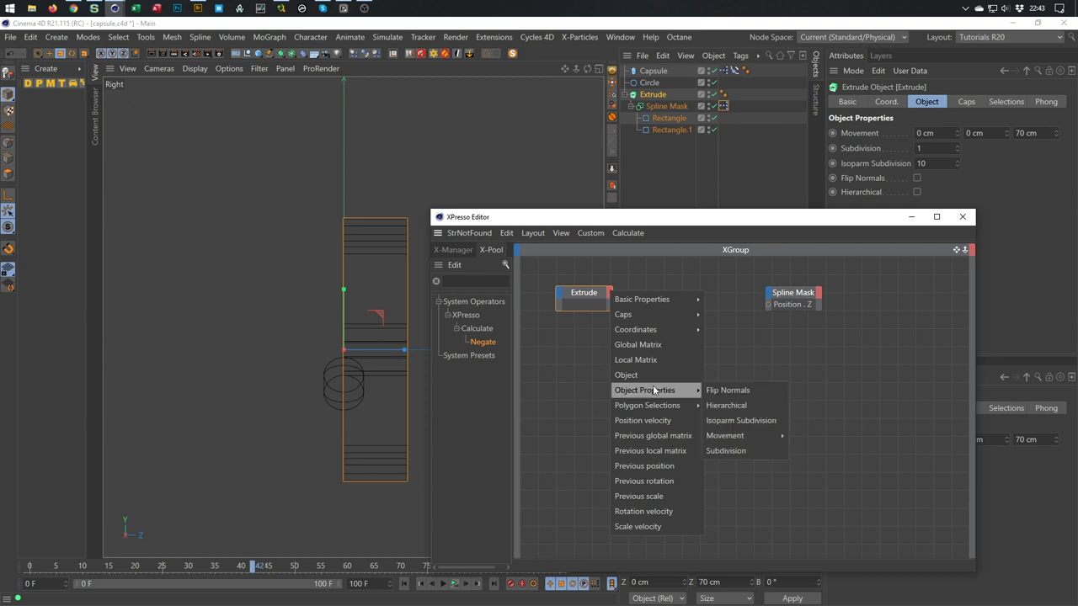
mouse_move(745, 435)
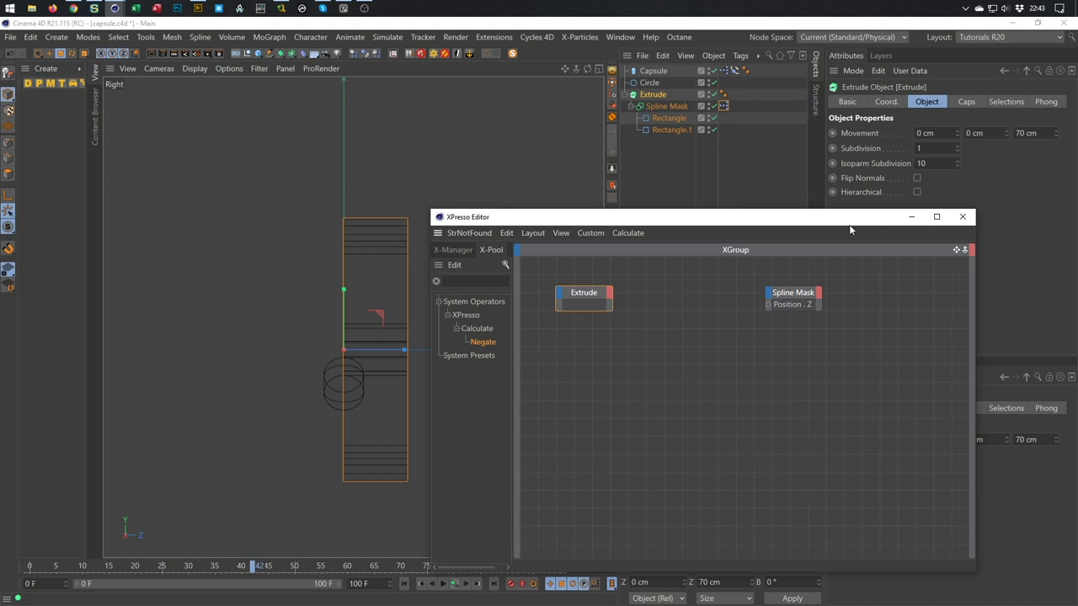
right_click(871, 135)
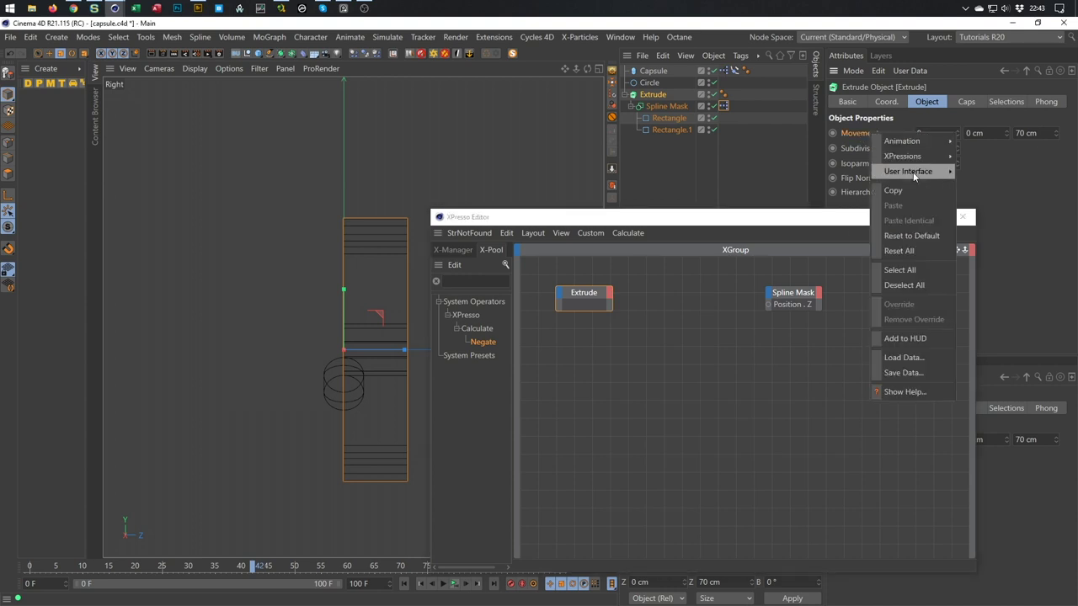
mouse_move(932, 174)
click(982, 253)
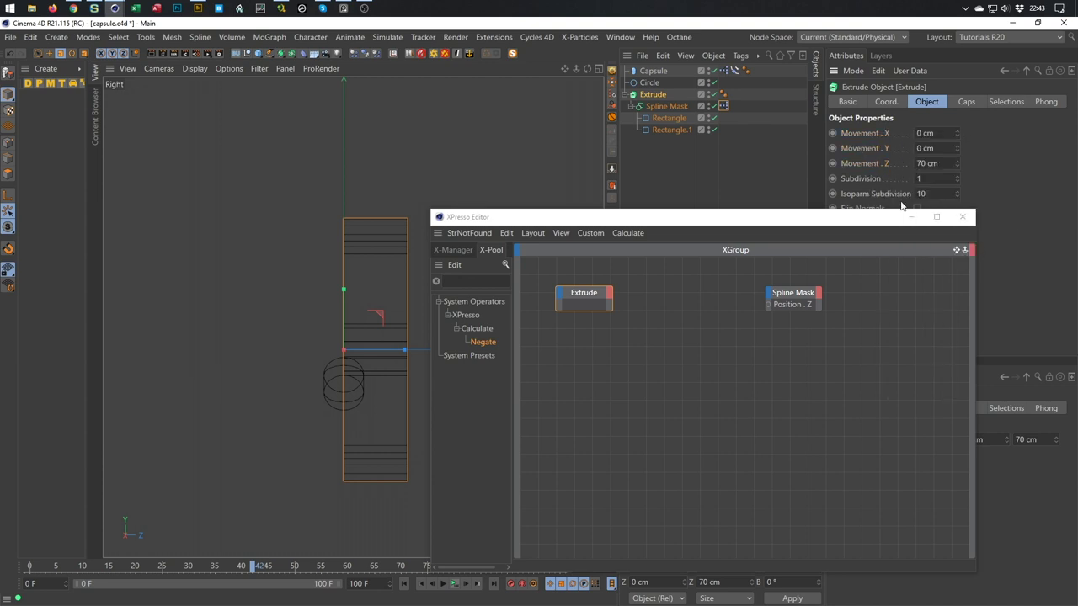
drag(887, 168, 614, 301)
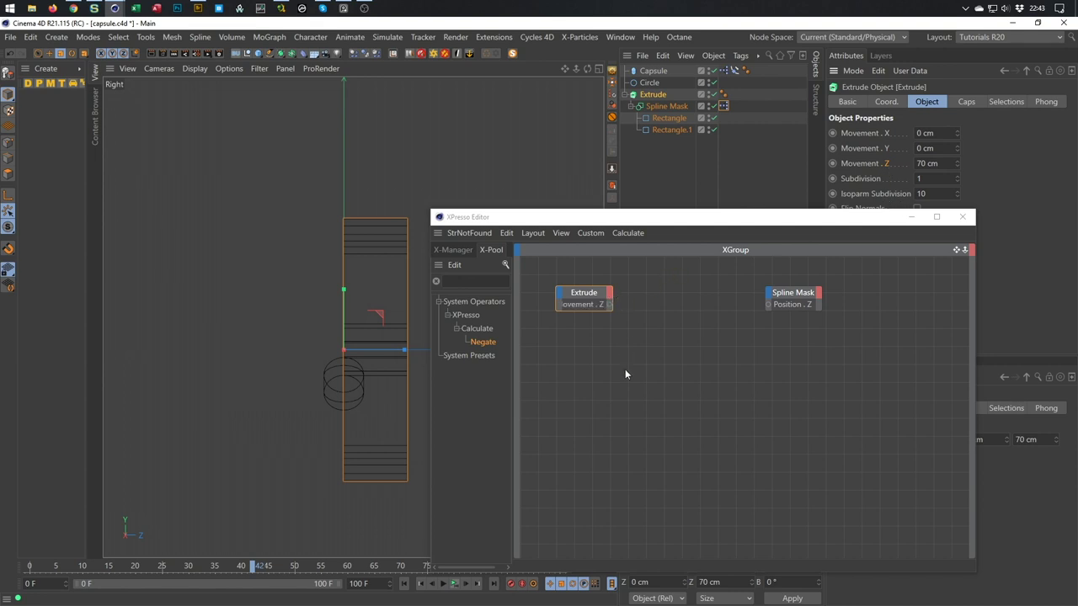
Add a Math node and connect Movement . Z to its first input
click(586, 298)
drag(585, 286, 583, 293)
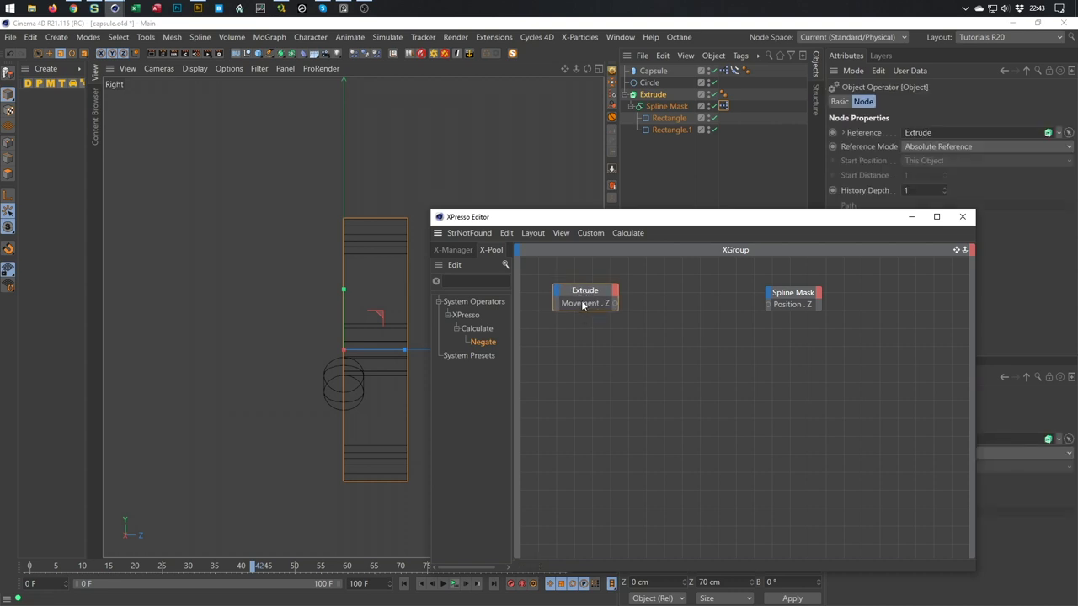
click(469, 280)
text(math)
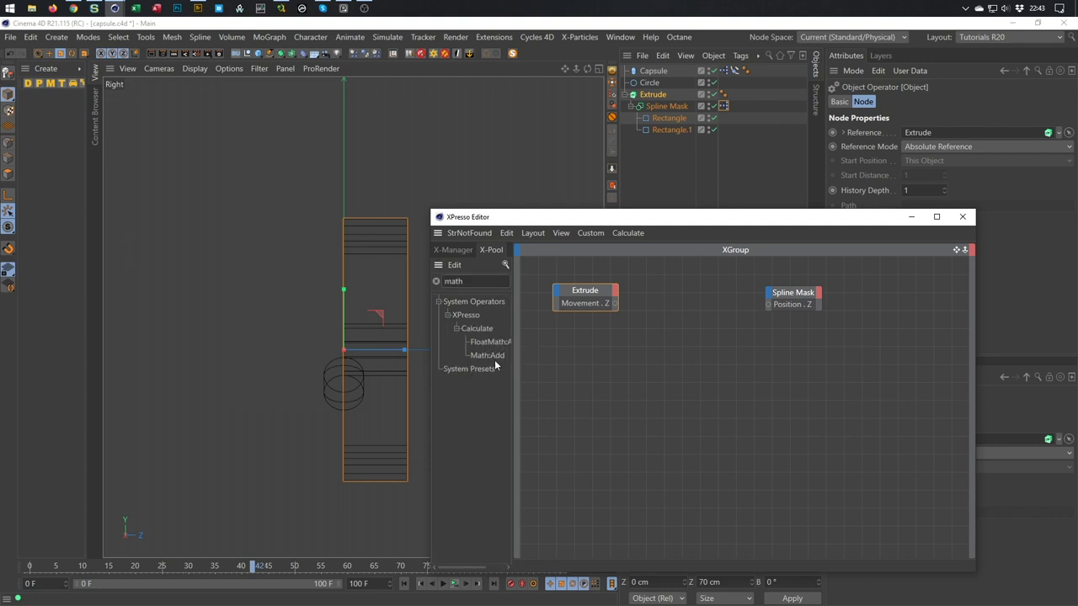
drag(483, 355, 689, 284)
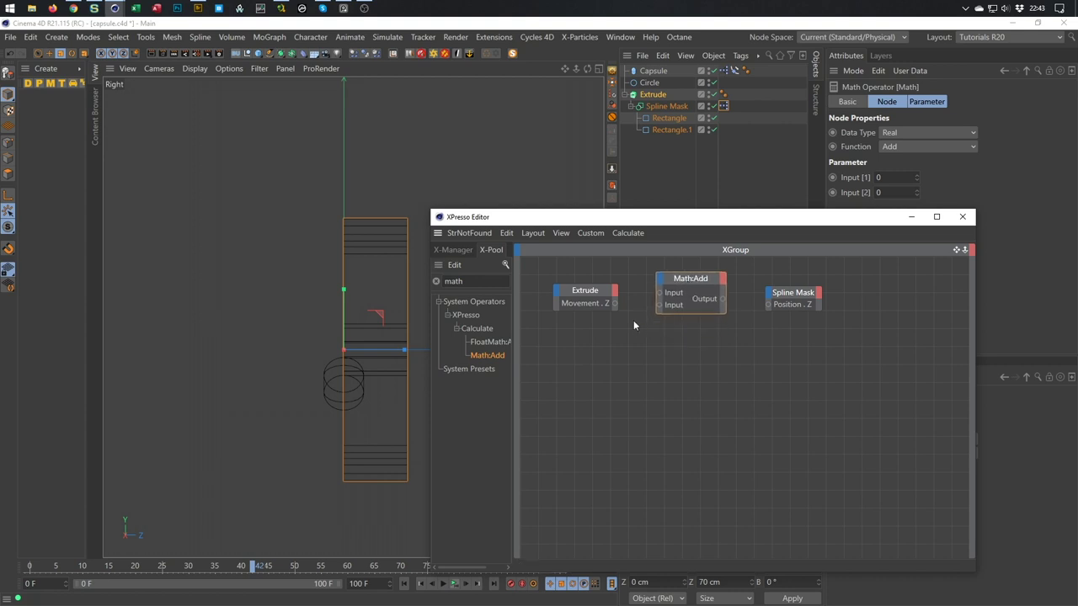
drag(614, 303, 661, 294)
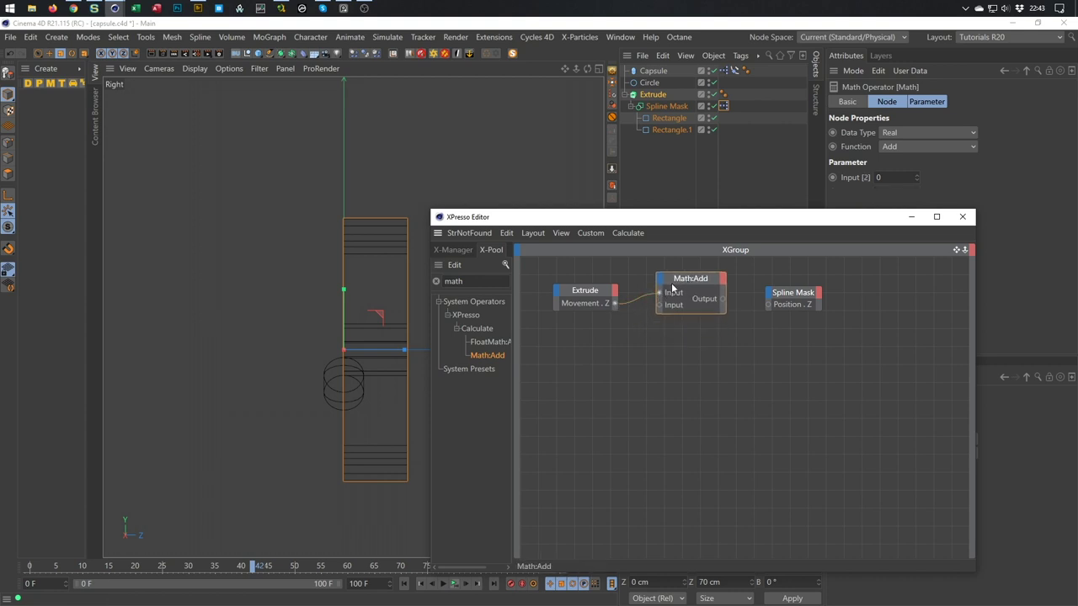
Set the Math node to Divide by 2 and wire its output to Position . Z
click(899, 148)
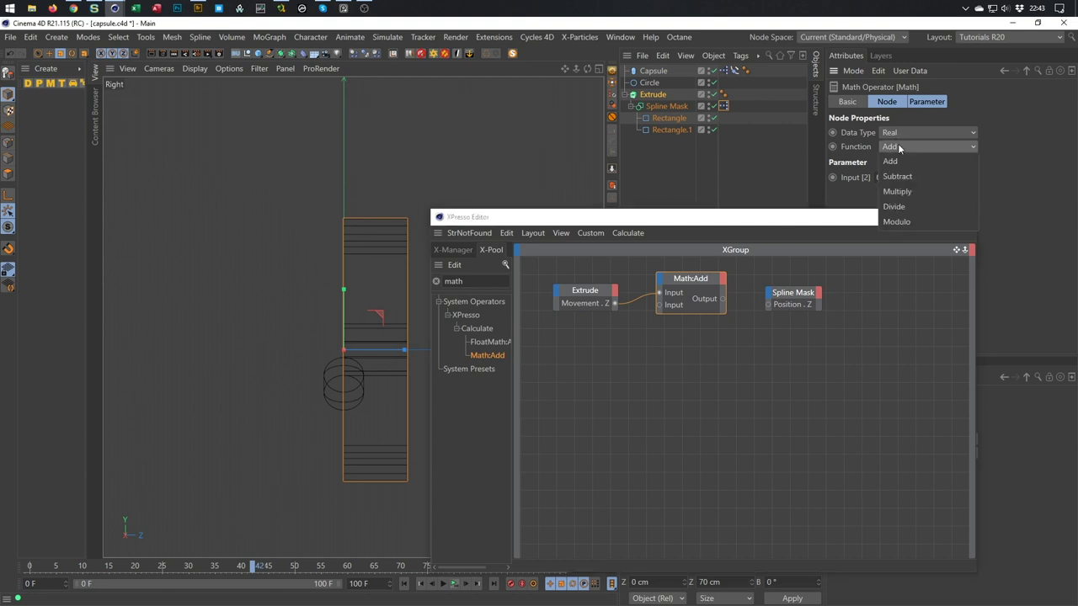
click(899, 207)
double_click(880, 177)
text(2)
key(Return)
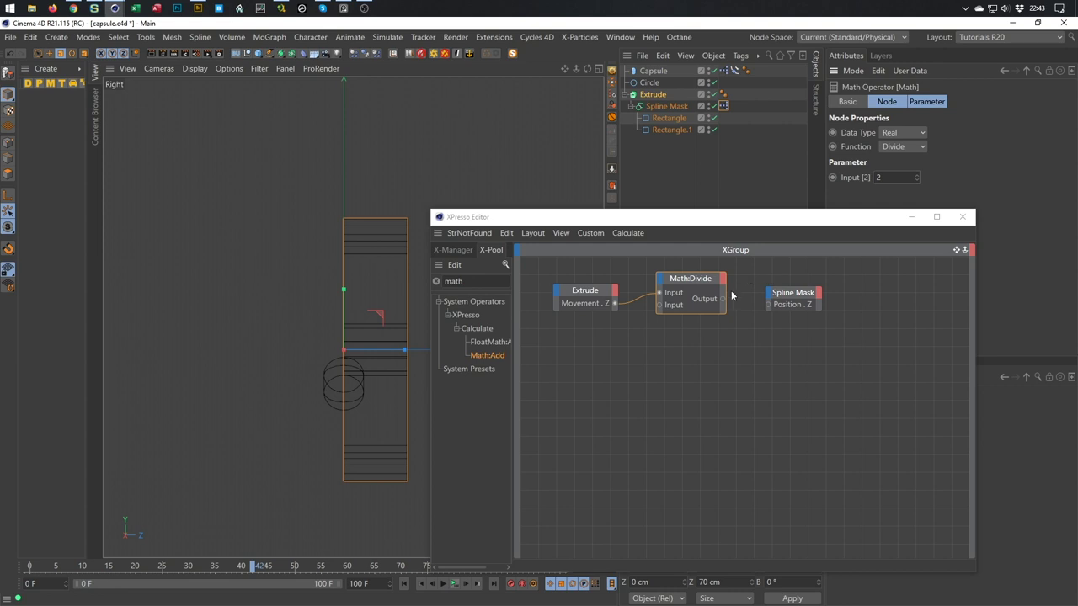
drag(722, 299, 767, 308)
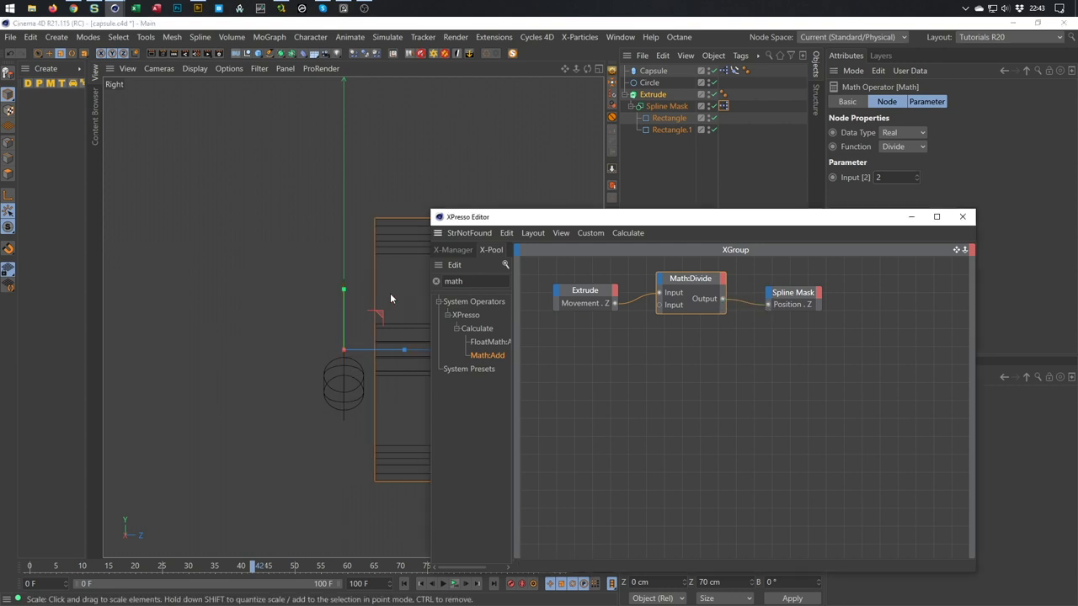
drag(506, 218, 533, 223)
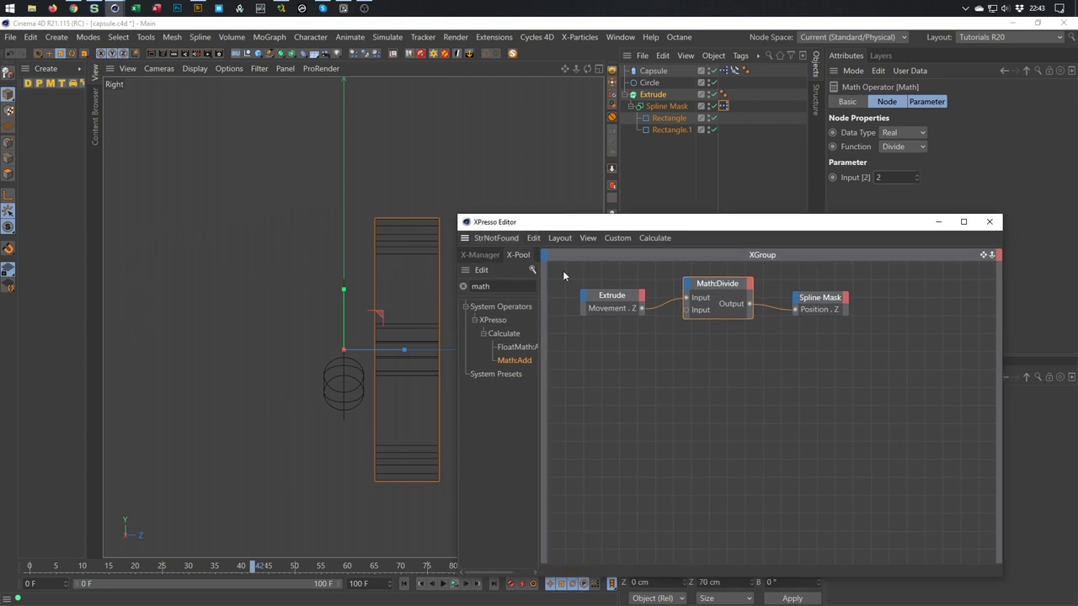
Change the Math node's divisor to -2
click(898, 177)
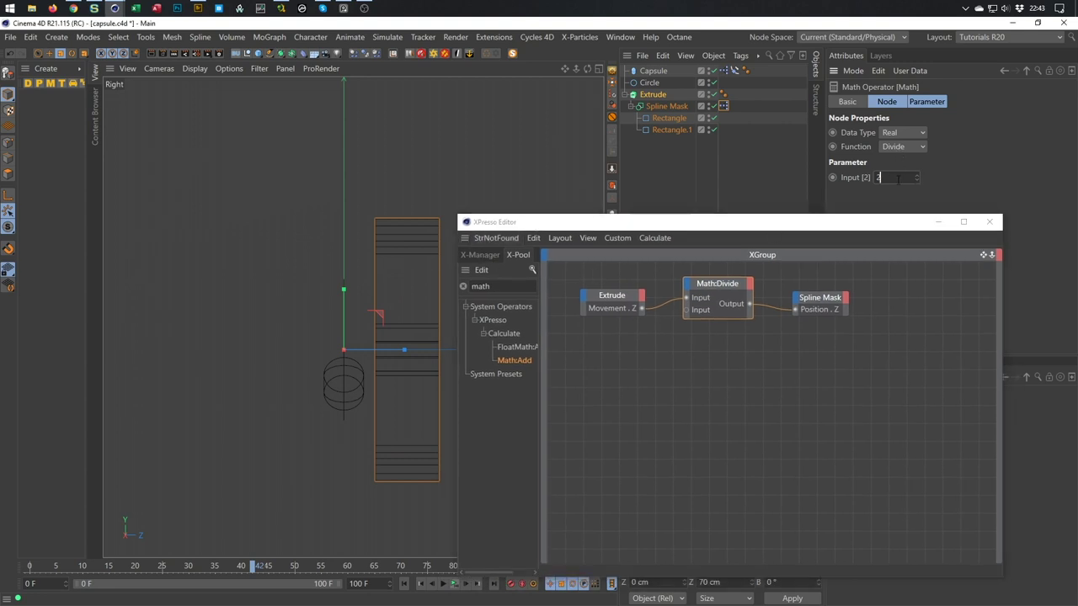
text(-2)
key(Return)
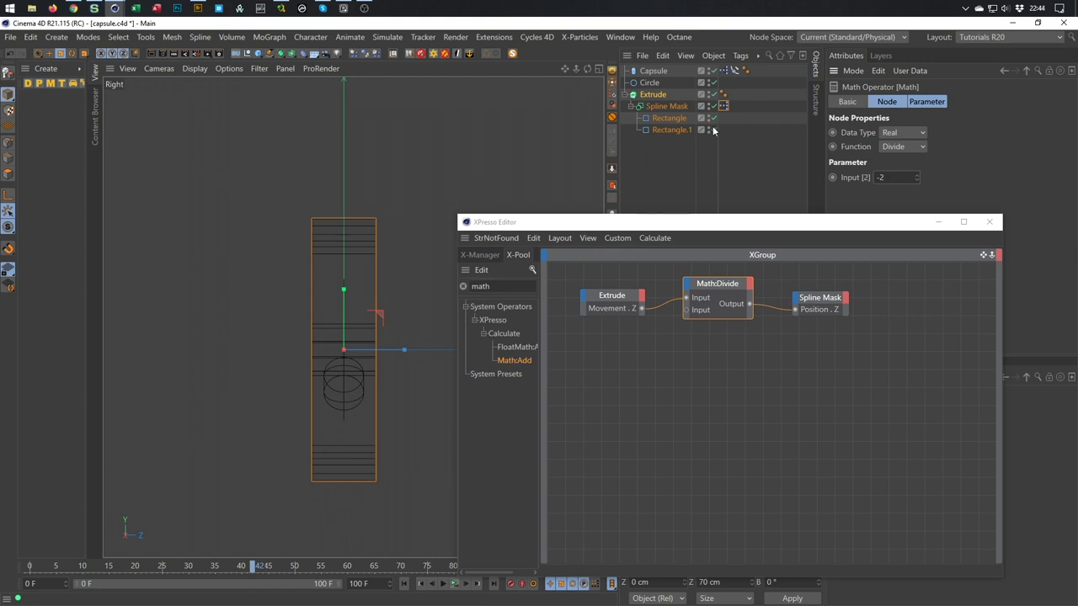
click(652, 94)
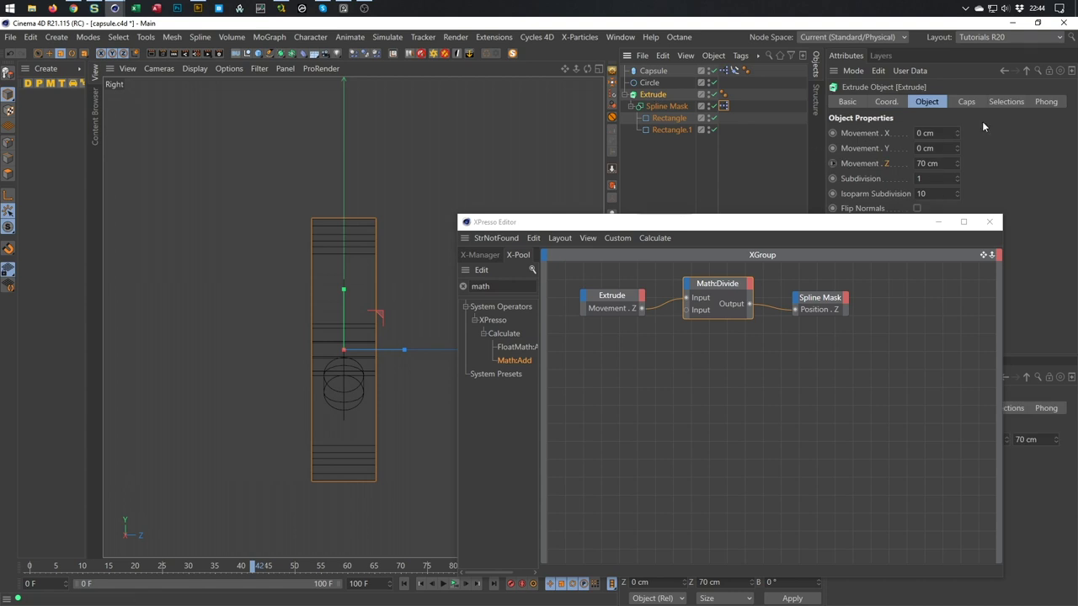
Merge Extrude's Movement X, Y and Z back into a single vector
drag(867, 133, 865, 161)
right_click(866, 162)
mouse_move(920, 207)
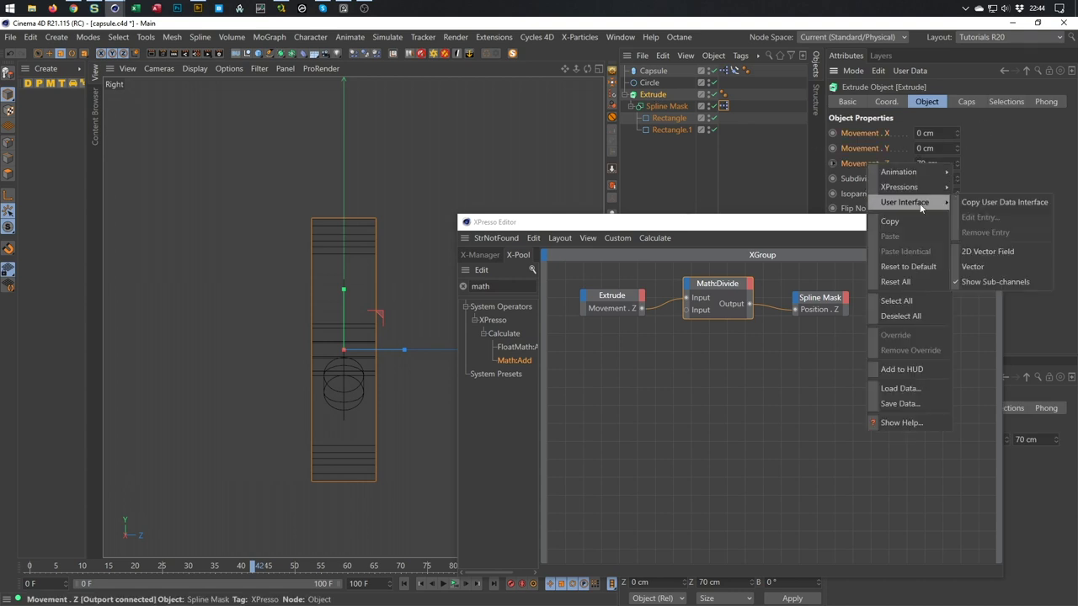
click(995, 282)
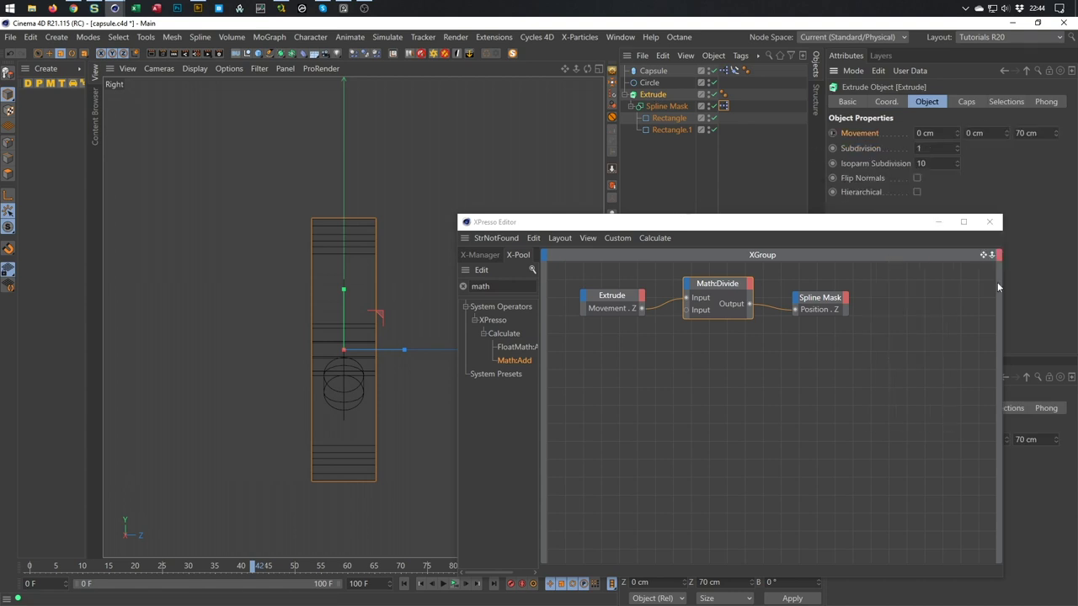
Scrub the extrusion depth to test the link, reset it to 70 cm and save capsule.c4d
drag(1055, 133, 1055, 123)
double_click(1027, 133)
text(70)
key(Return)
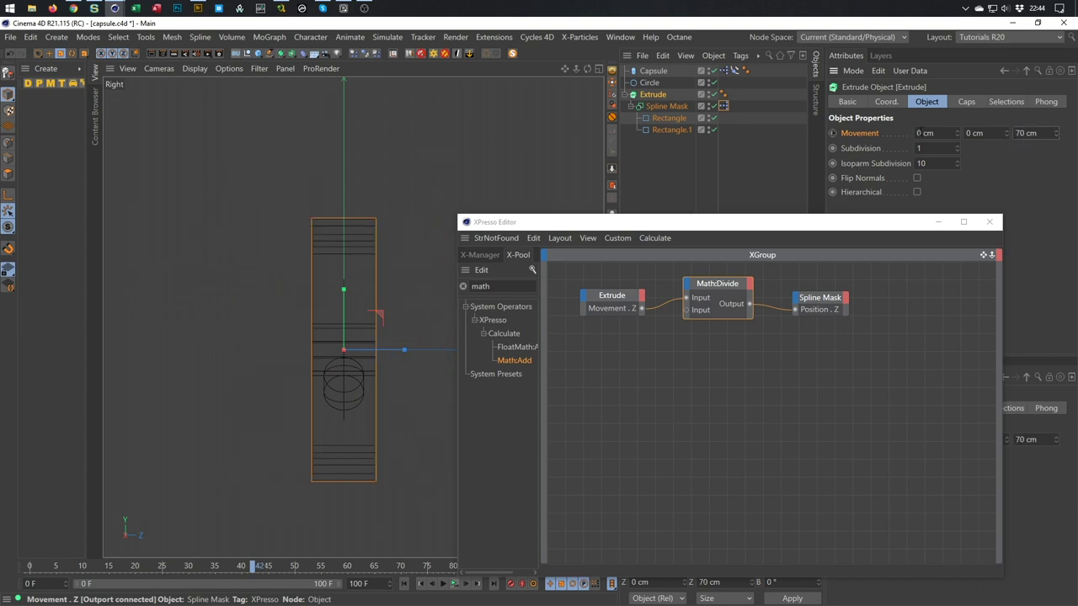
key(ctrl+s)
click(730, 255)
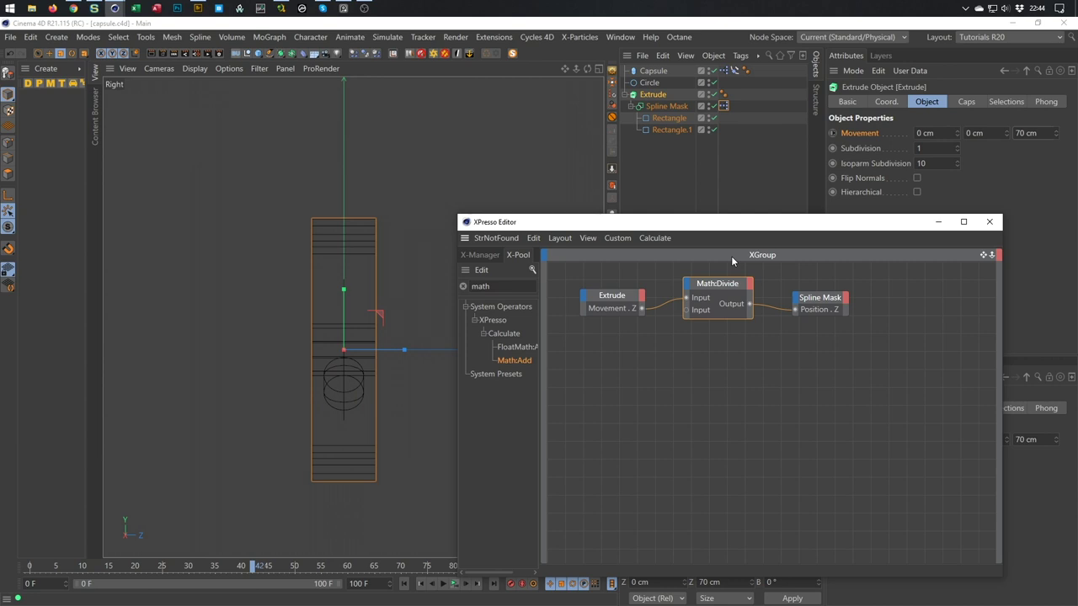
Close the XPresso editor and maximize the zoomed-in Front view
click(989, 222)
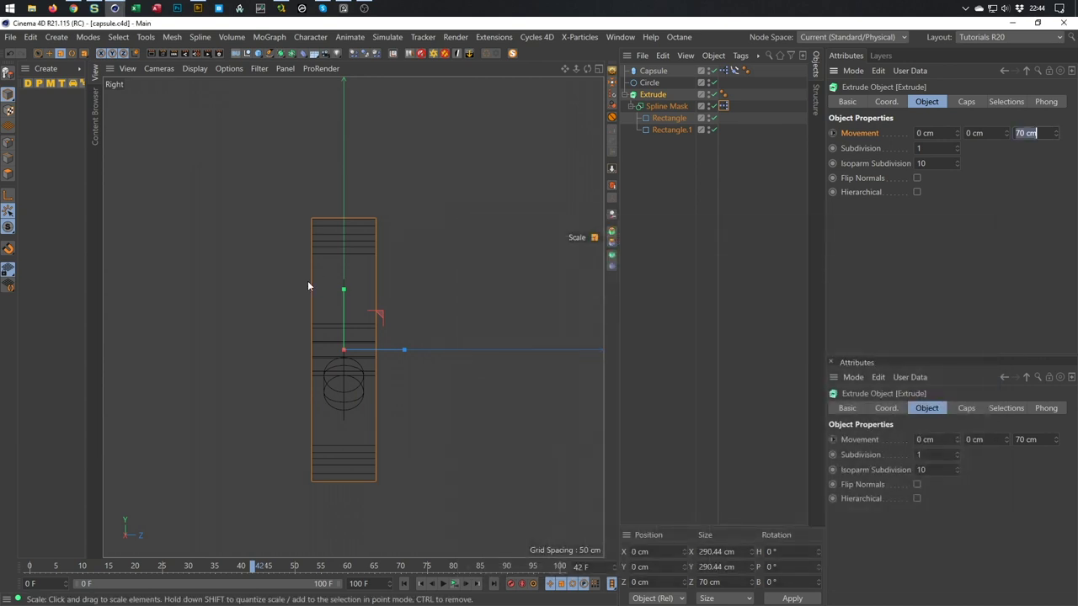
middle_click(450, 284)
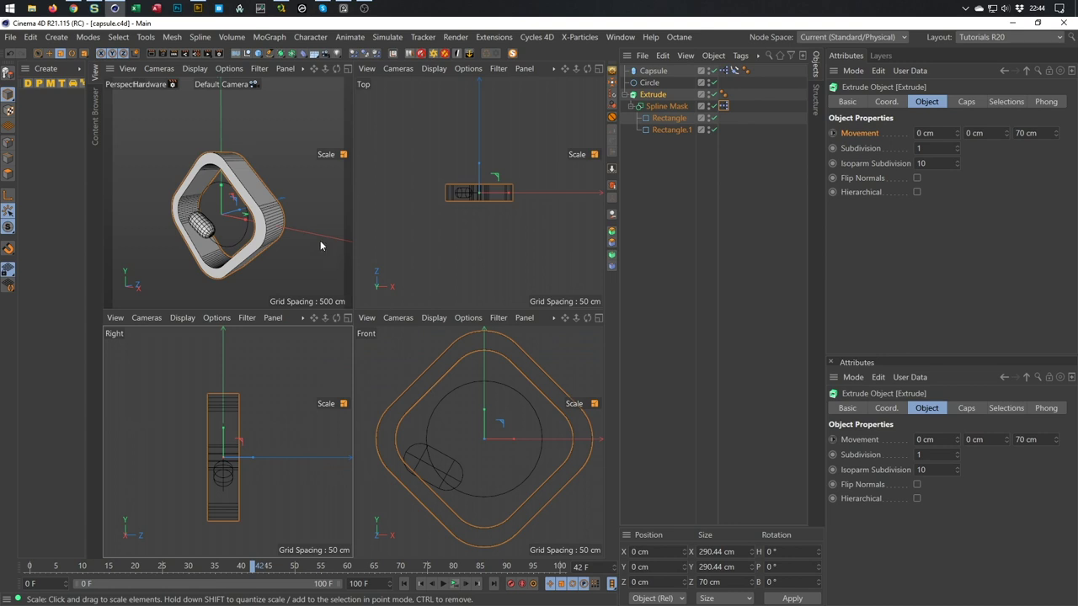
middle_click(432, 415)
scroll(337, 311, up, 4)
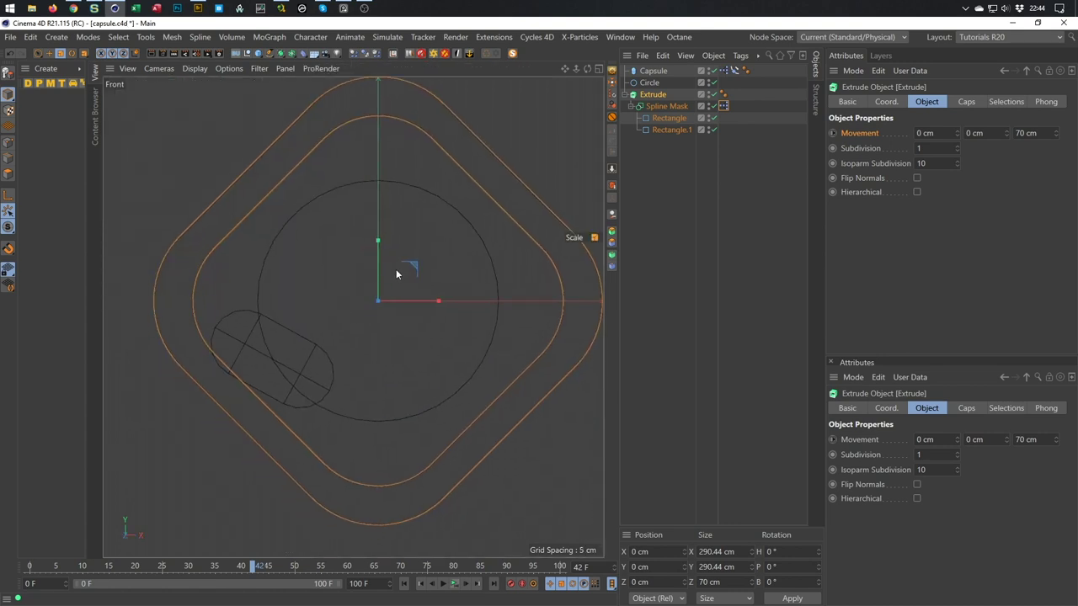
Disable the Spline Mask, make Rectangle editable and enter Points mode
click(669, 118)
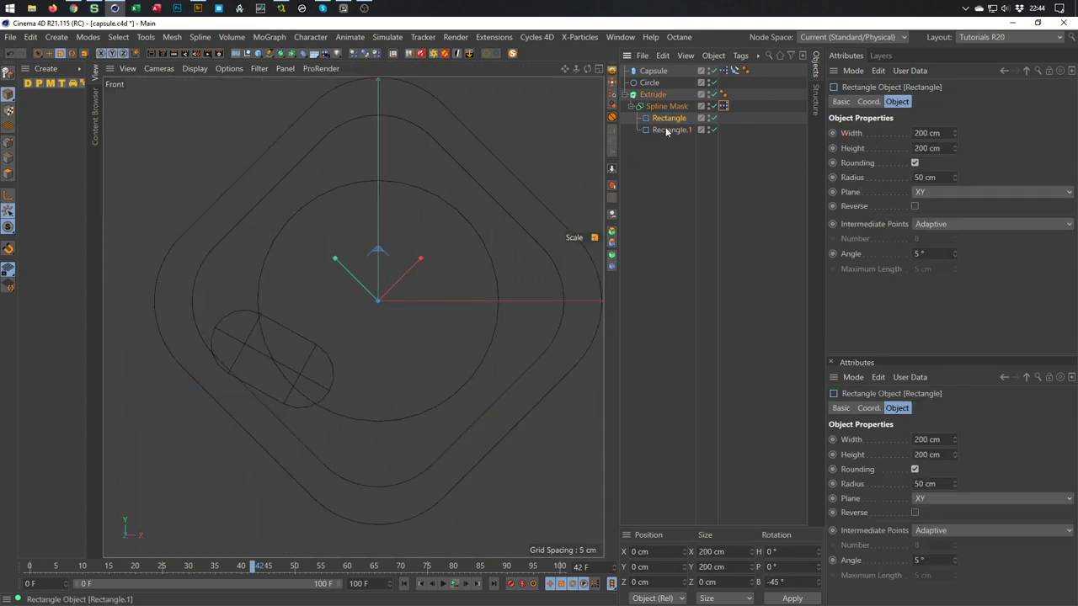
click(714, 106)
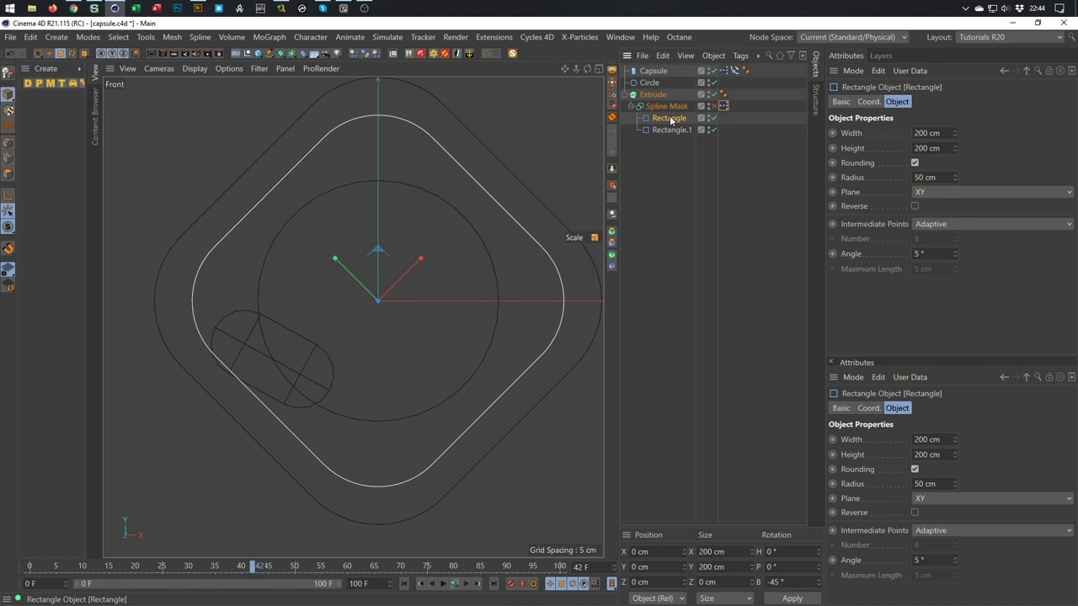
key(c)
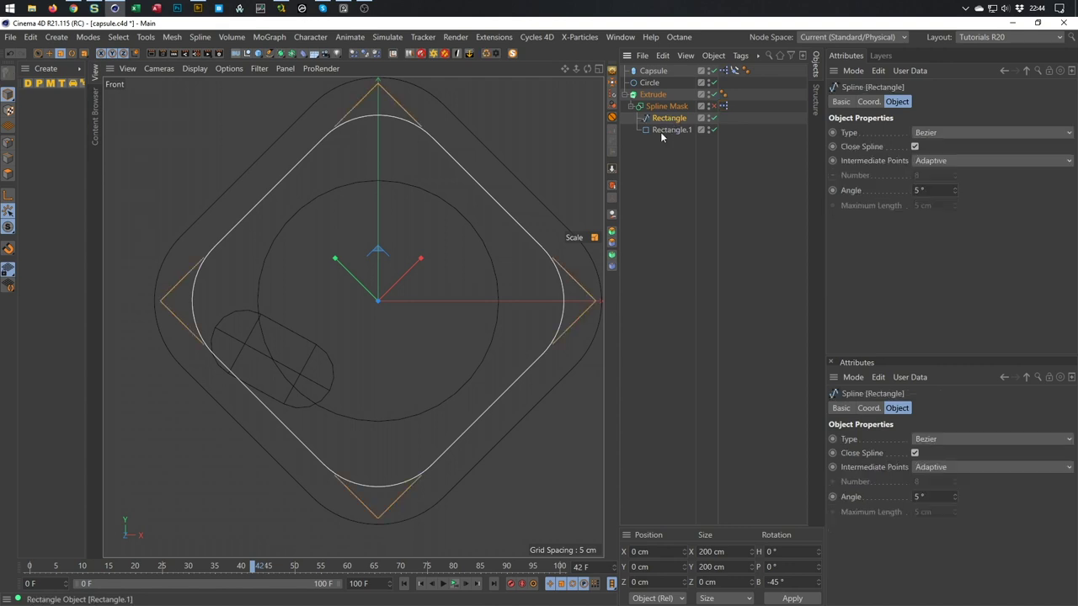
click(8, 143)
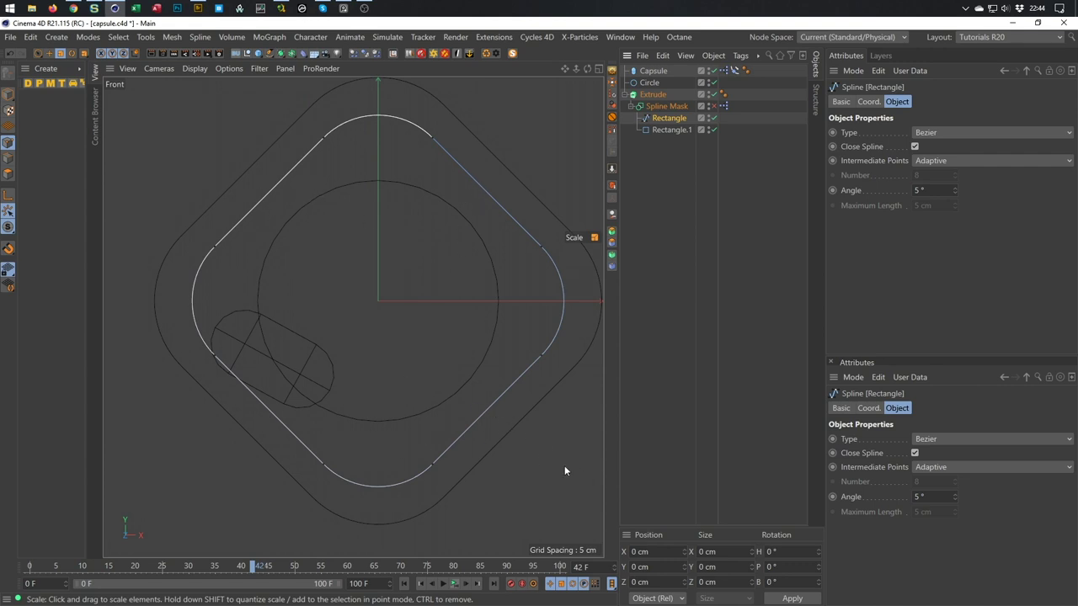
Select the upper-left and lower-right edge points and subdivide the spline
key(9)
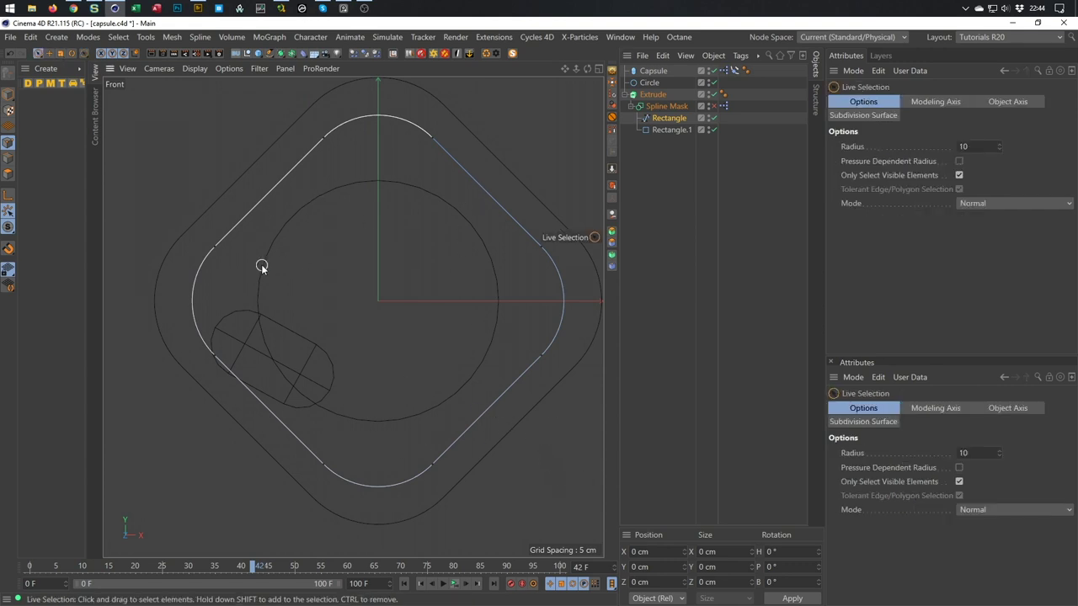
mouse_move(217, 263)
mouse_down()
mouse_move(289, 192)
mouse_move(330, 128)
mouse_up()
mouse_move(548, 347)
shift+mouse_down()
mouse_move(490, 388)
mouse_move(431, 468)
shift+mouse_up()
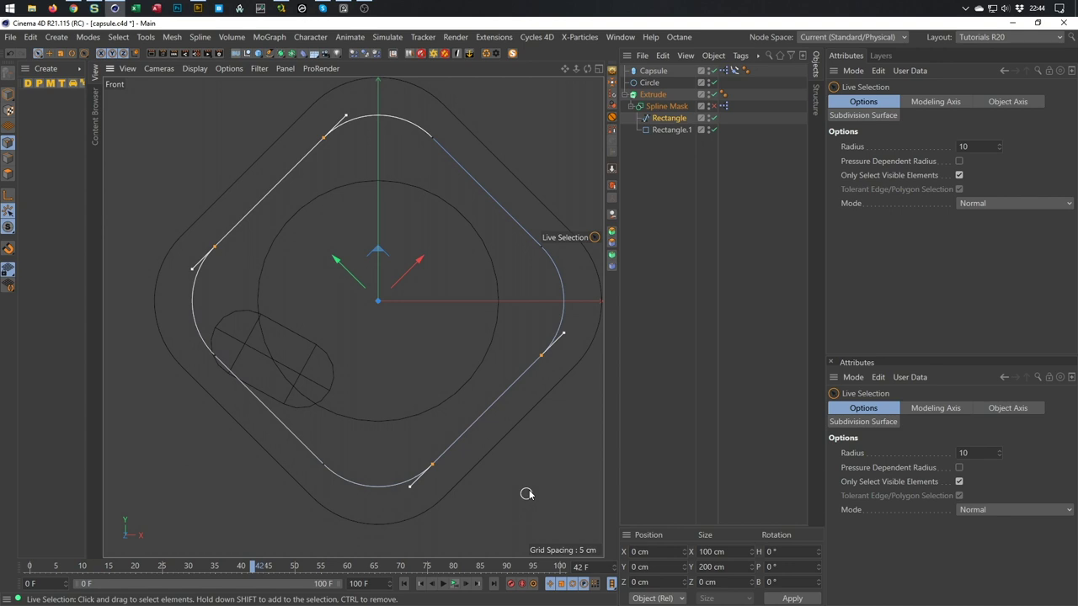
key(u)
key(s)
Select the corner and arc points and scale them outward to 104.1% (208.2 cm)
drag(214, 356, 350, 501)
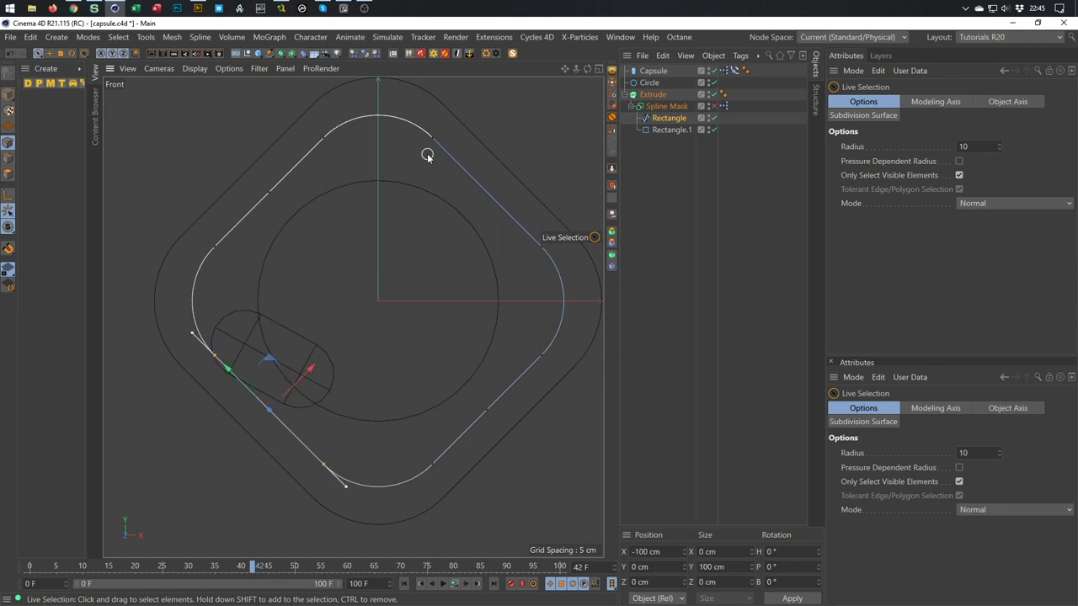
shift+drag(431, 139, 548, 248)
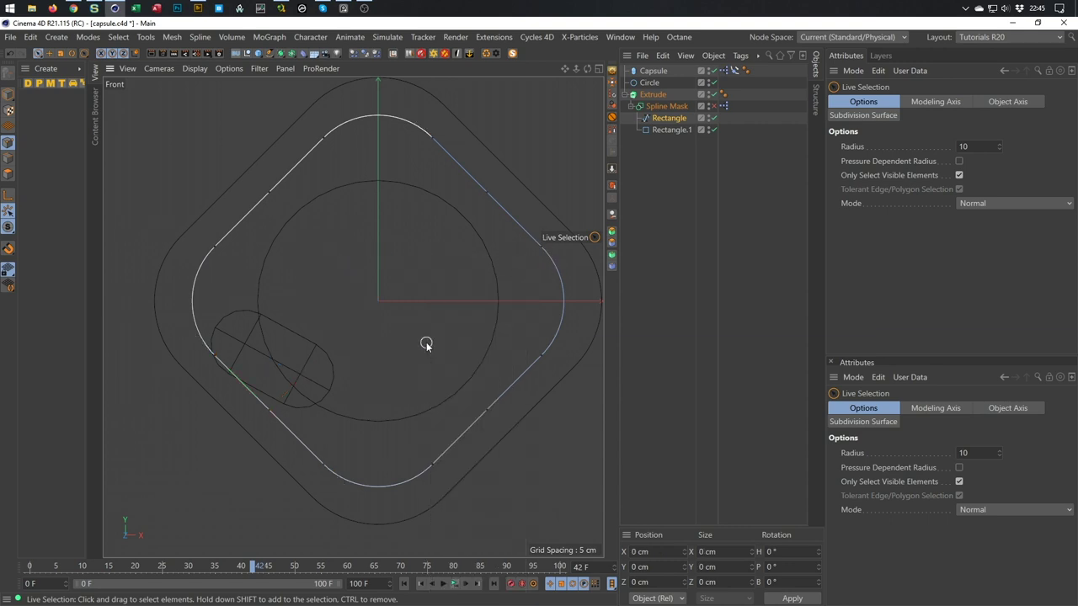
click(214, 244)
shift+click(217, 353)
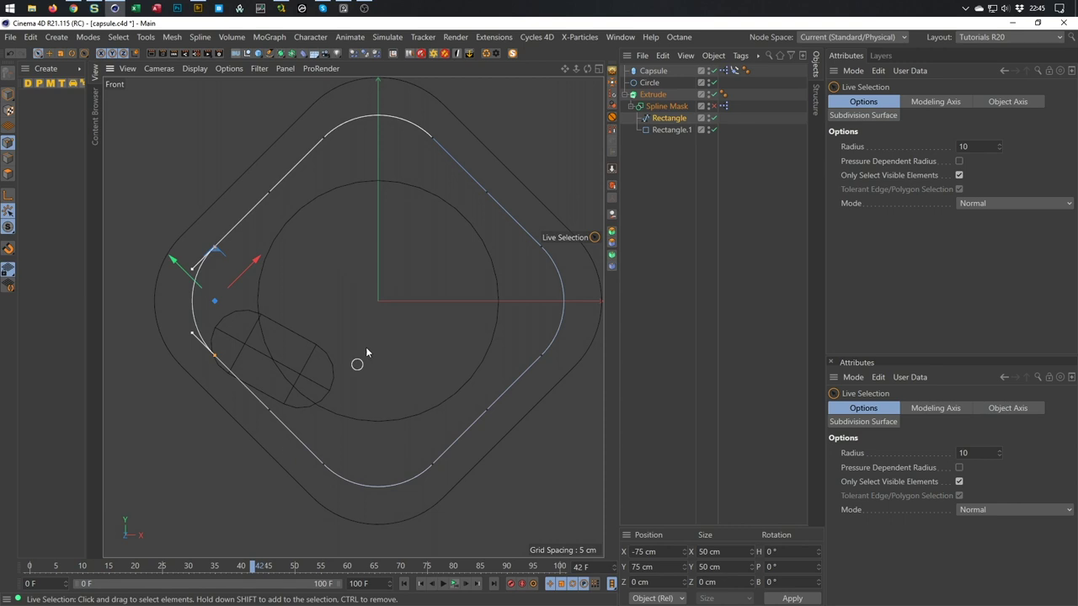
mouse_move(324, 137)
shift+mouse_down()
mouse_move(439, 139)
mouse_move(601, 329)
shift+mouse_up()
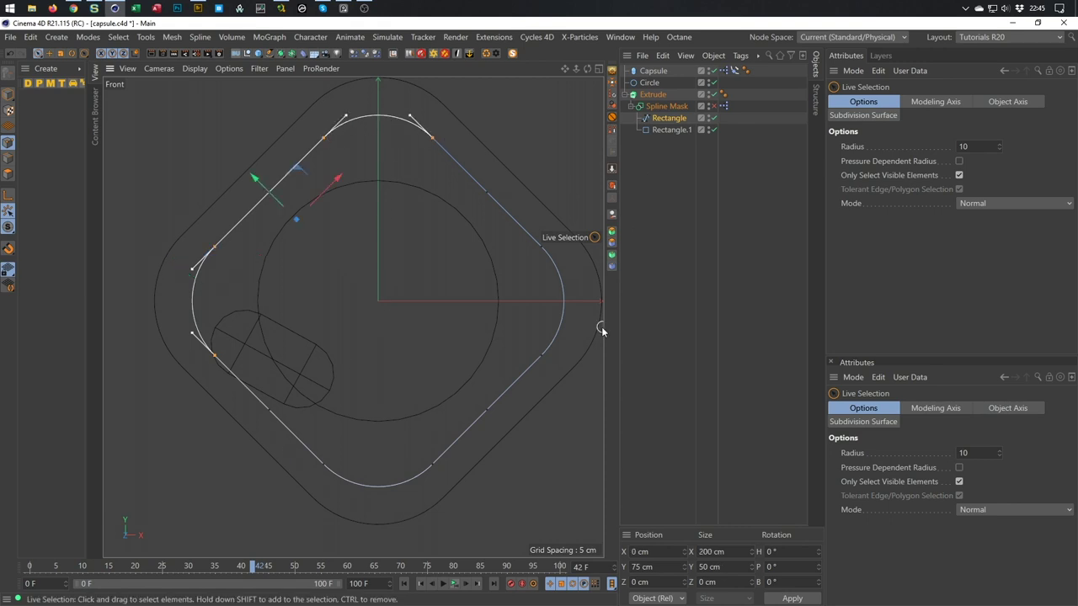
click(546, 243)
shift+drag(544, 242, 544, 385)
shift+drag(301, 476, 510, 483)
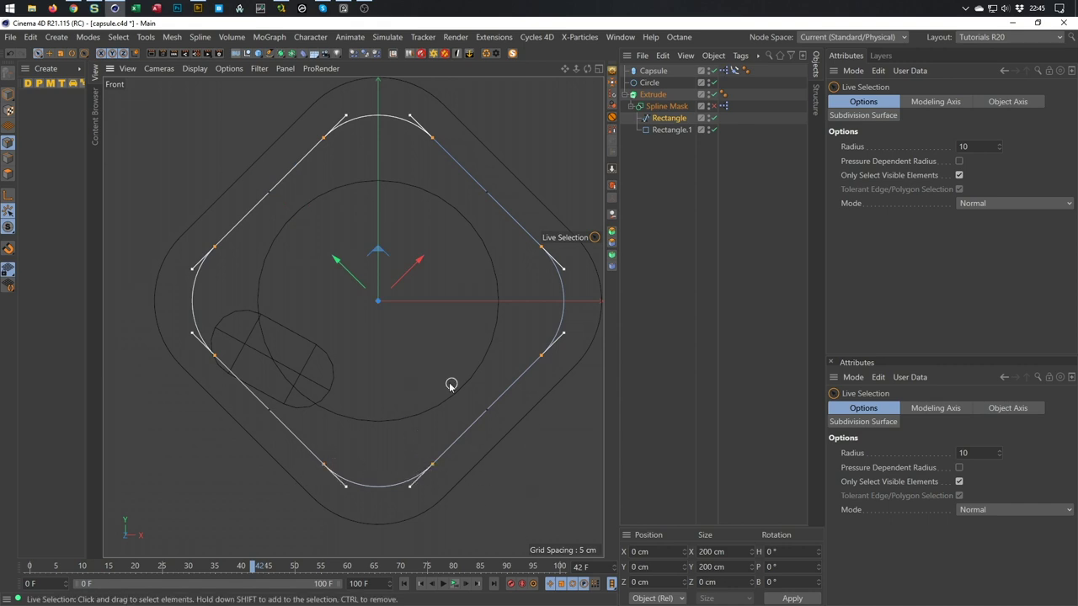
key(t)
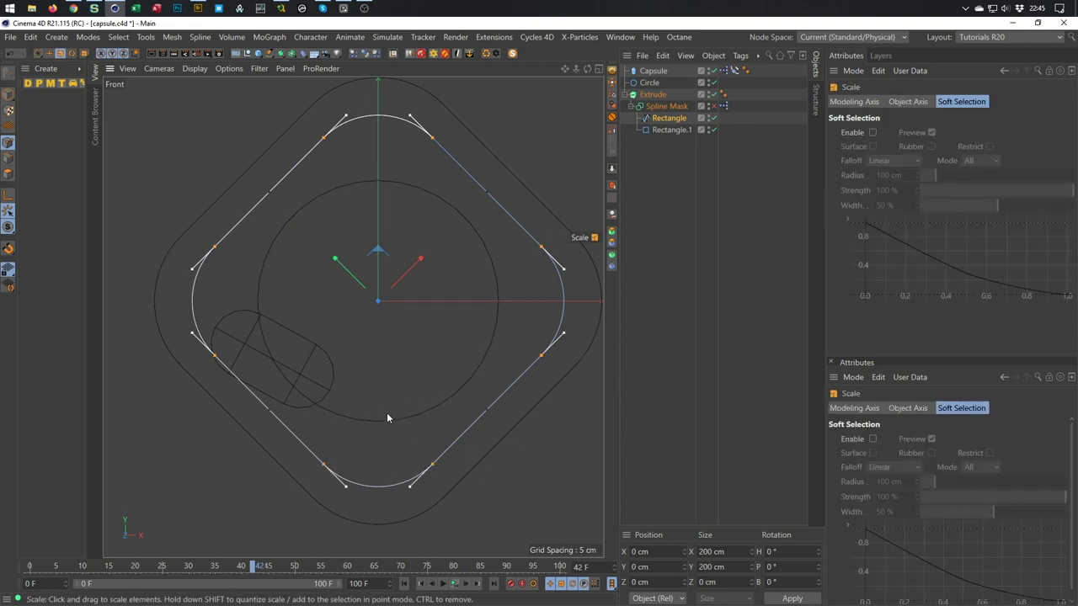
drag(391, 412, 414, 412)
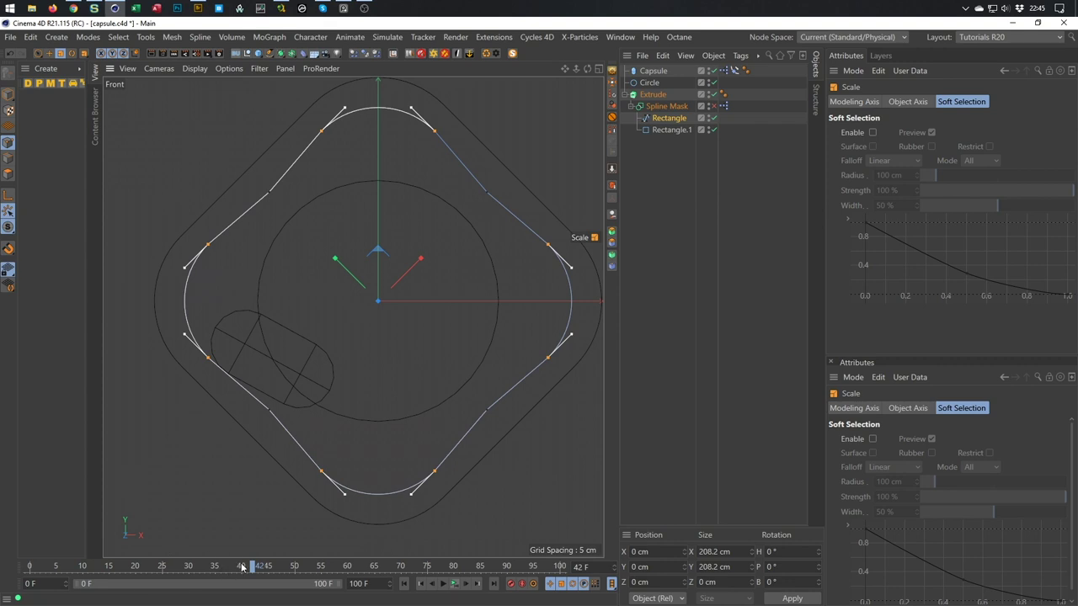
drag(255, 571, 295, 571)
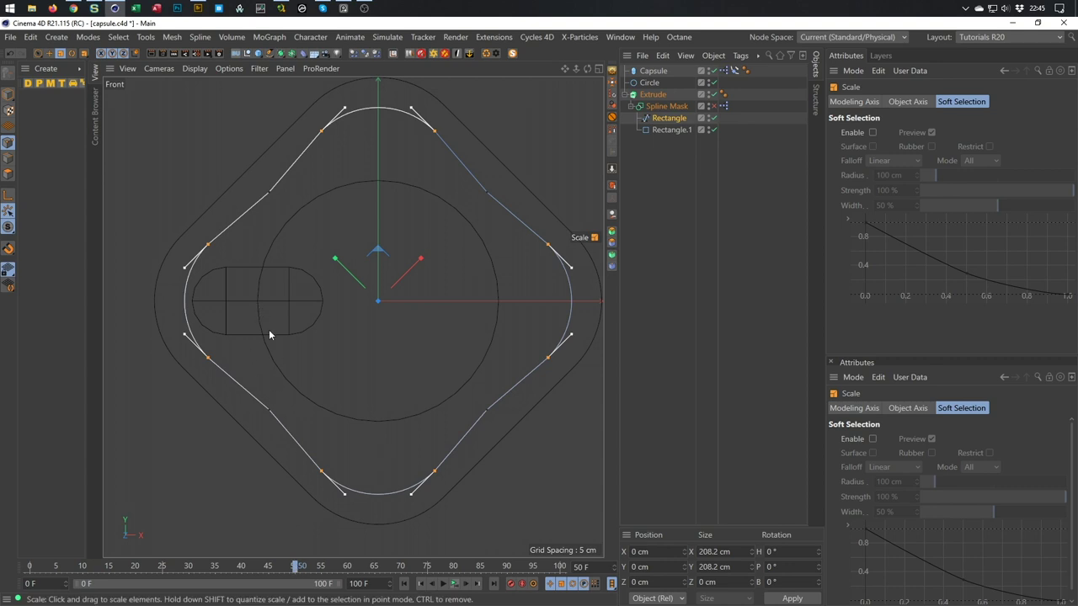
Lengthen the Capsule to 91.688 cm and scrub frames 38–95 to check its path
click(654, 71)
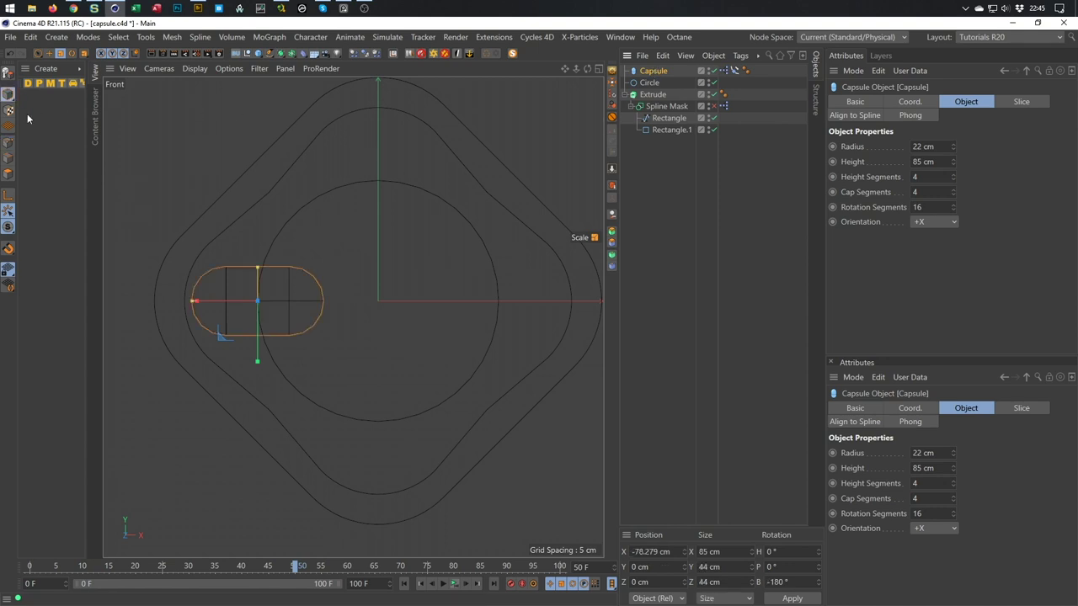
drag(191, 305, 187, 305)
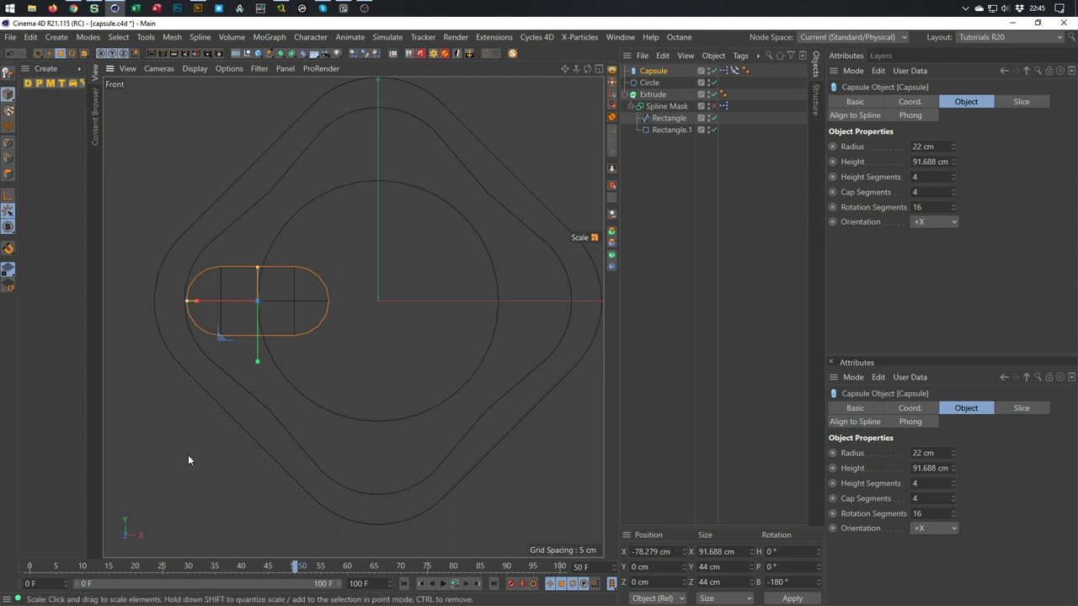
drag(298, 574, 235, 582)
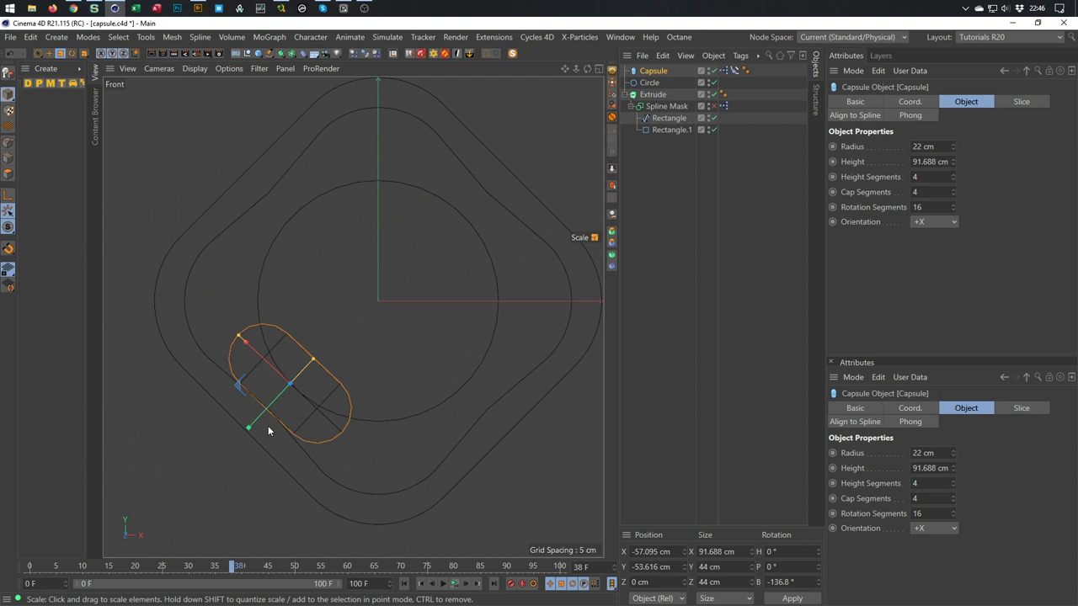
drag(238, 566, 534, 572)
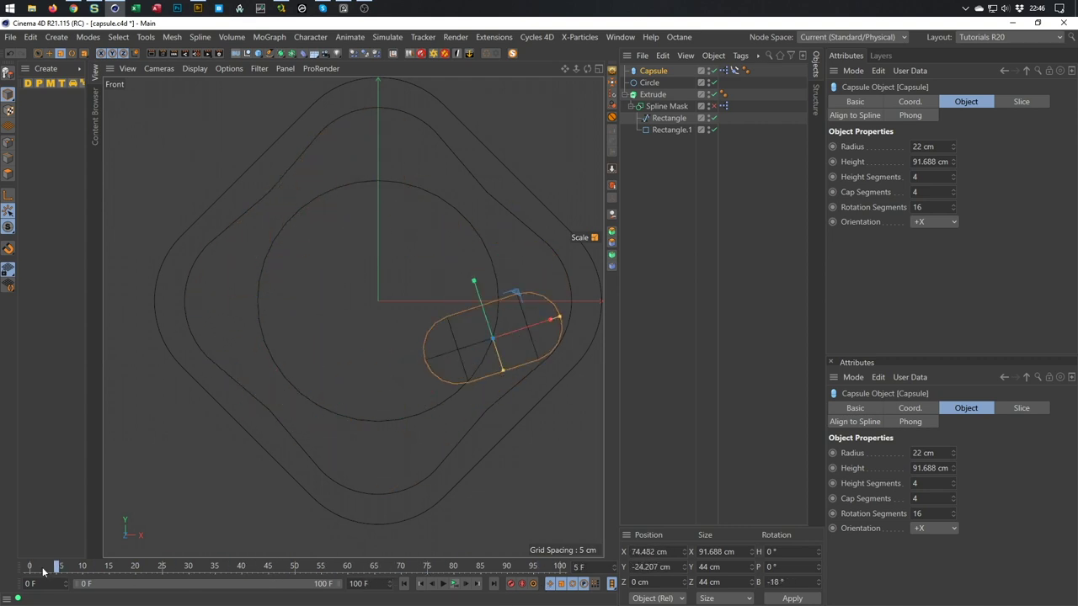
Give the selected Rectangle spline points Soft Interpolation
click(553, 260)
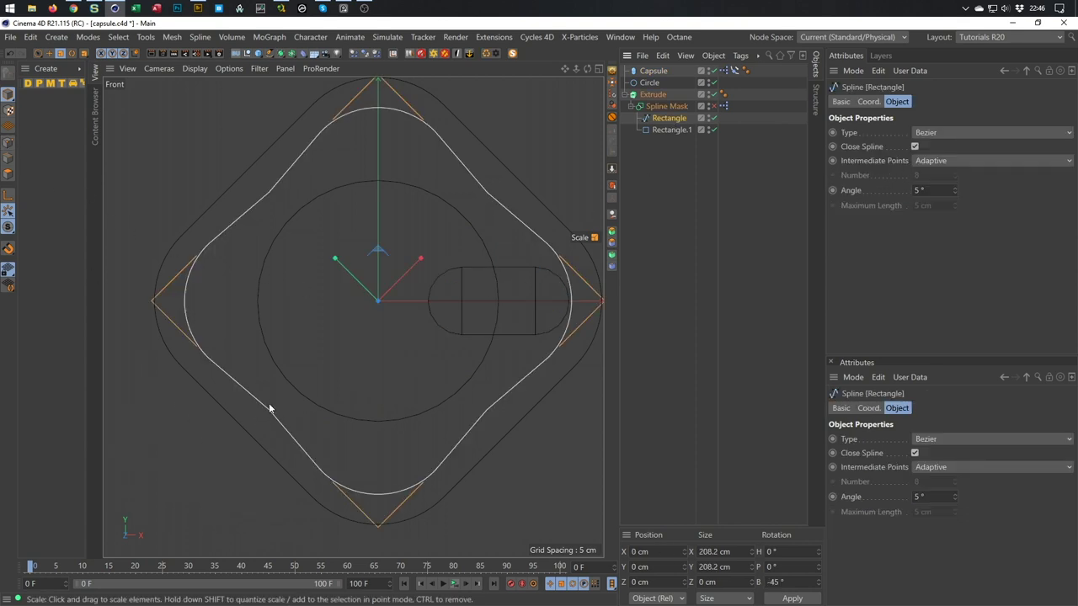
click(7, 142)
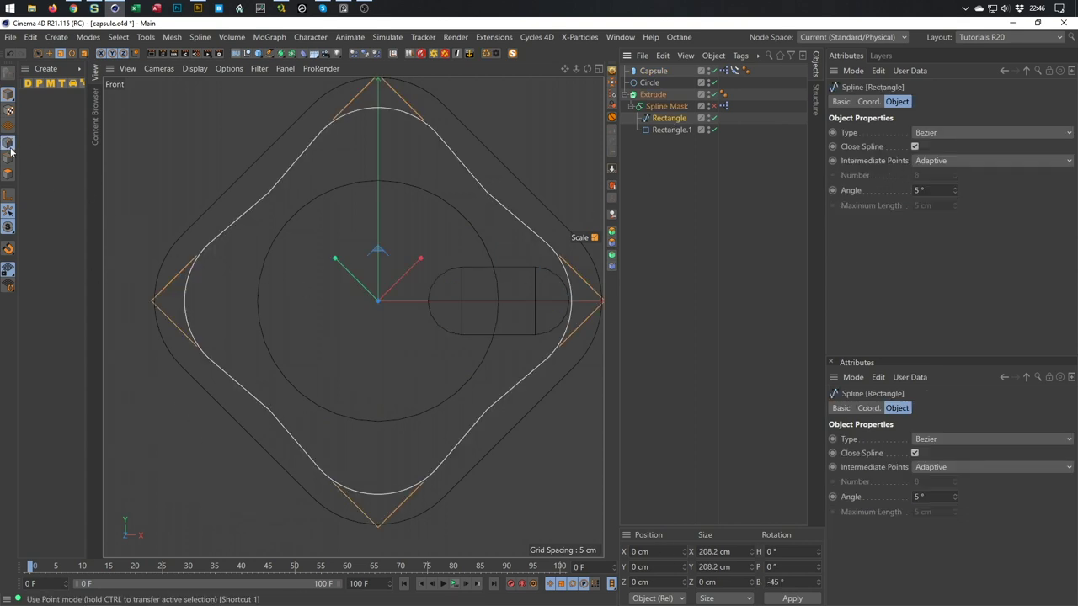
key(9)
click(233, 425)
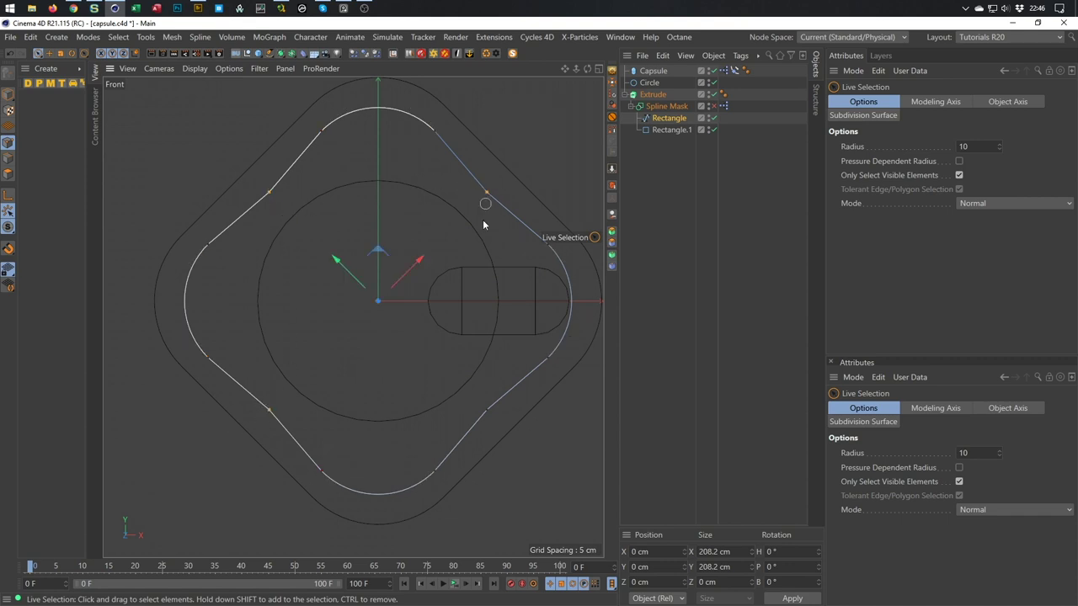
right_click(523, 463)
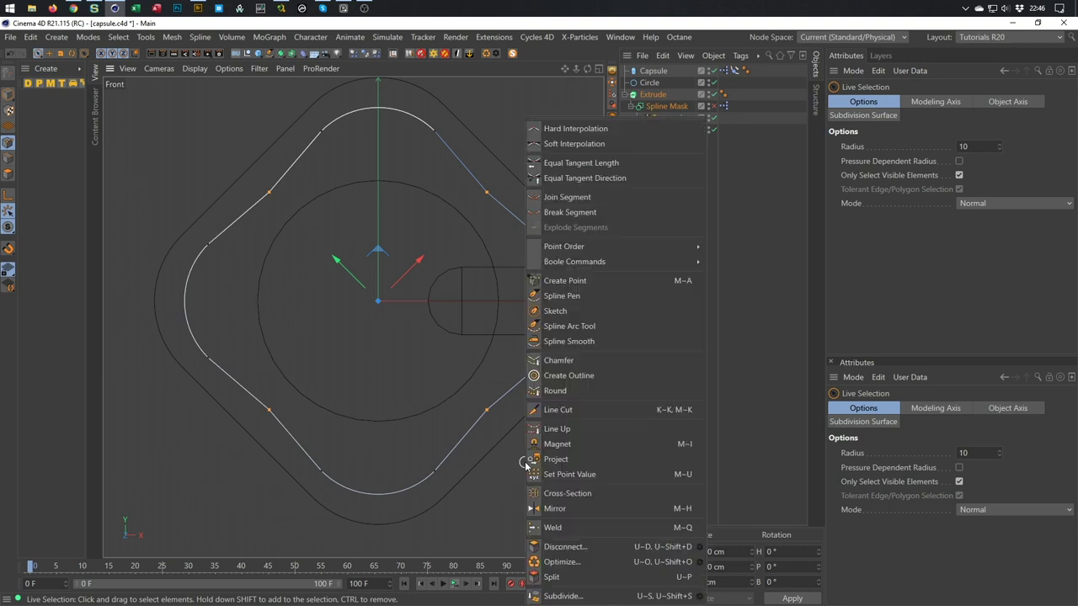
click(586, 144)
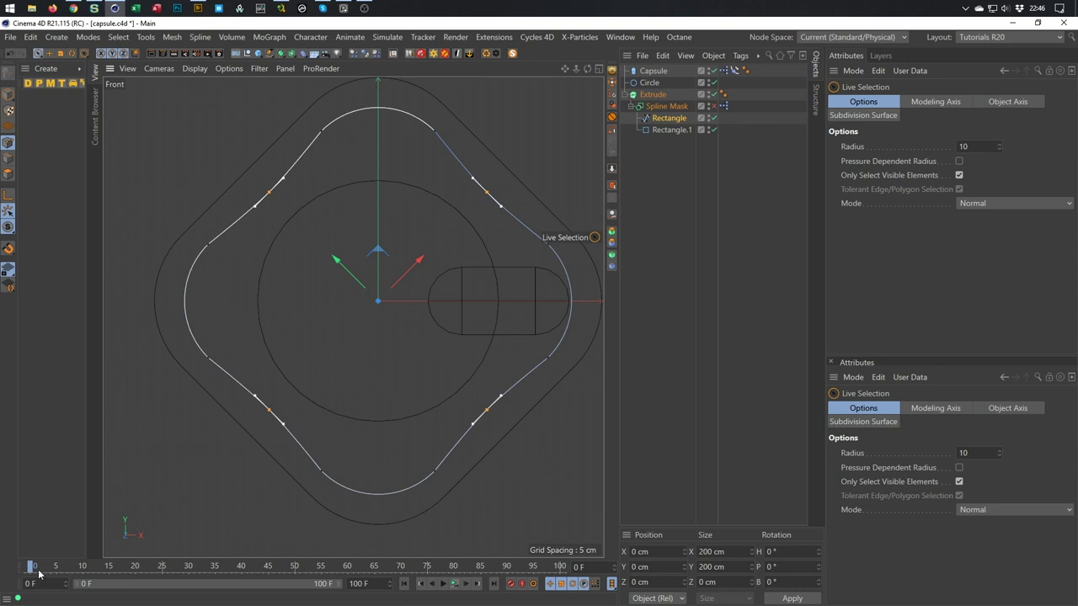
Scale the selected points out slightly to 201.8 cm
drag(32, 568, 228, 602)
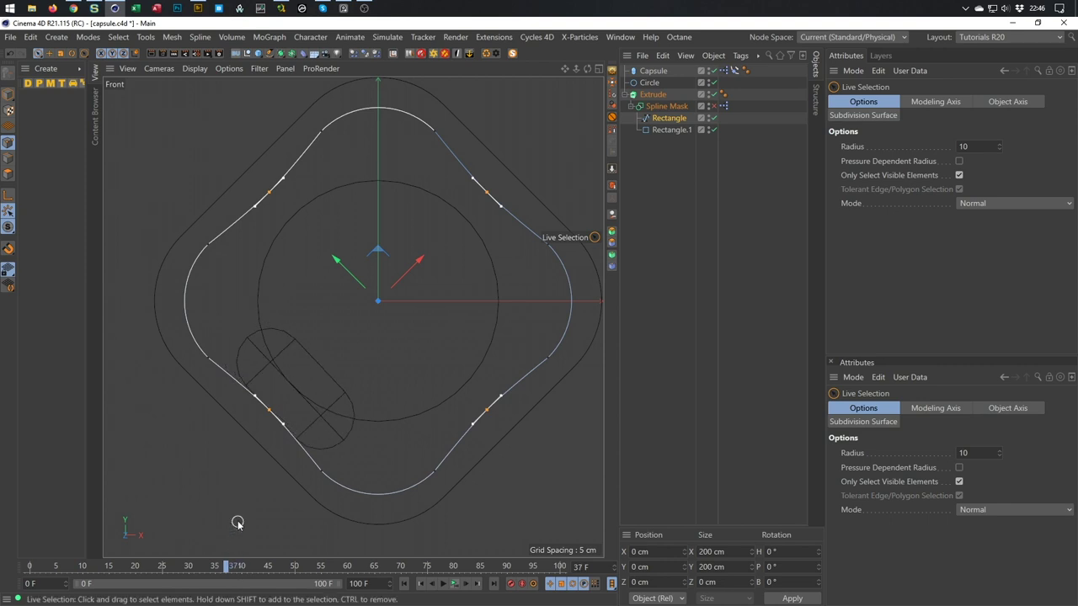
key(t)
drag(237, 516, 243, 518)
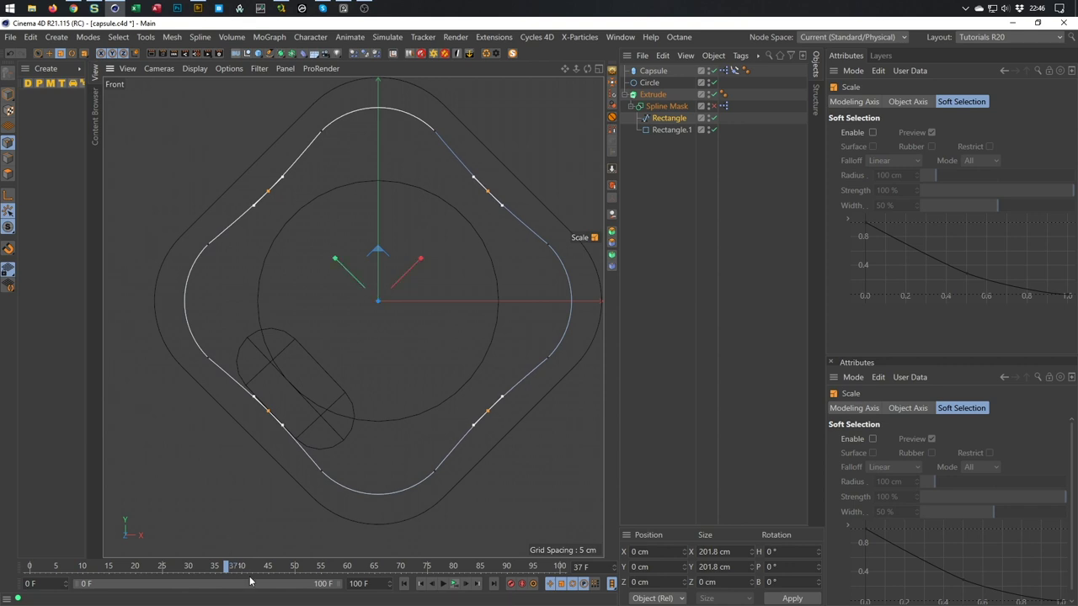
Scrub the timeline to watch the capsule travel around the ring
drag(231, 566, 296, 569)
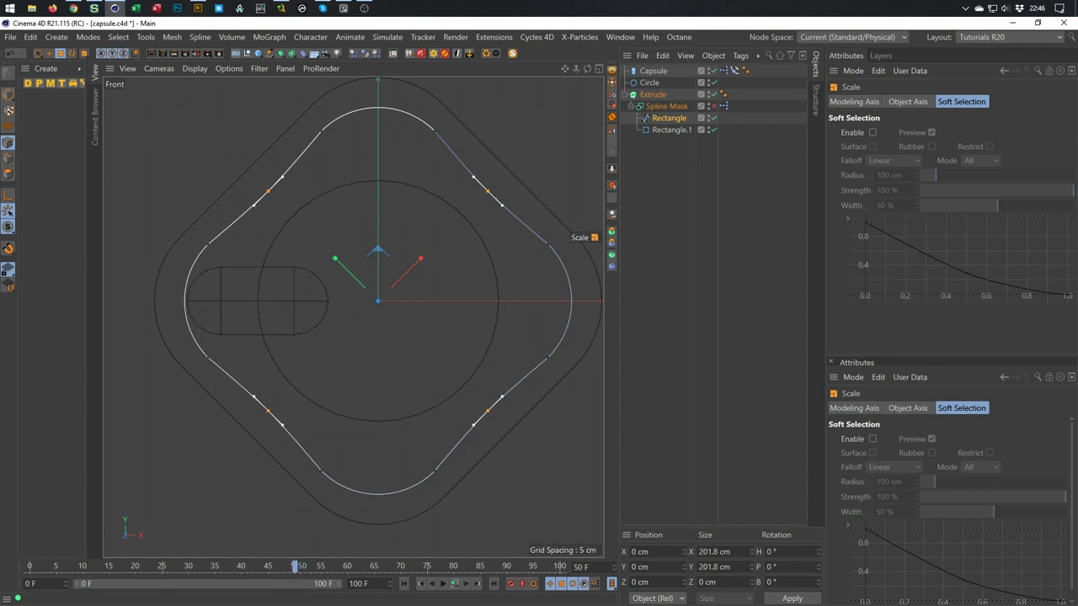
drag(296, 570, 445, 594)
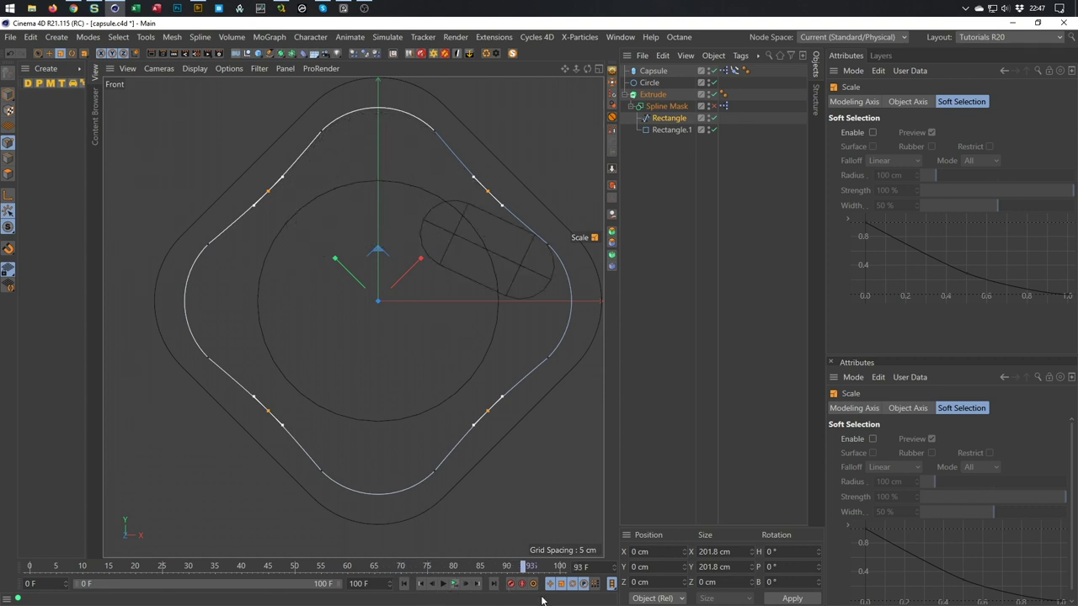
drag(560, 566, 10, 558)
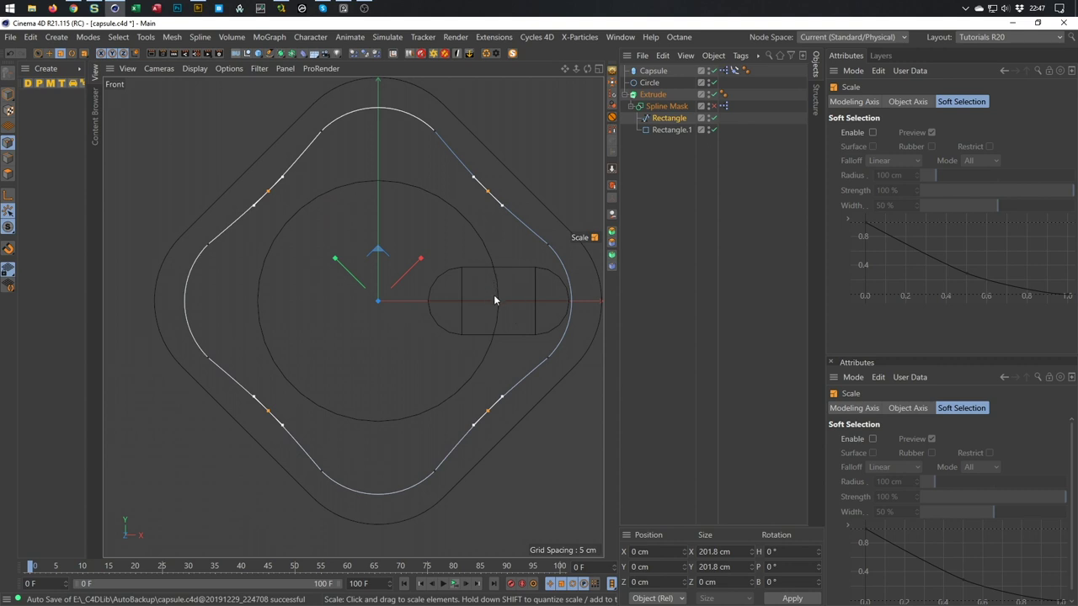
In a maximised Perspective view, re-enable the Rectangle spline in Model mode and orbit the ring
middle_click(472, 354)
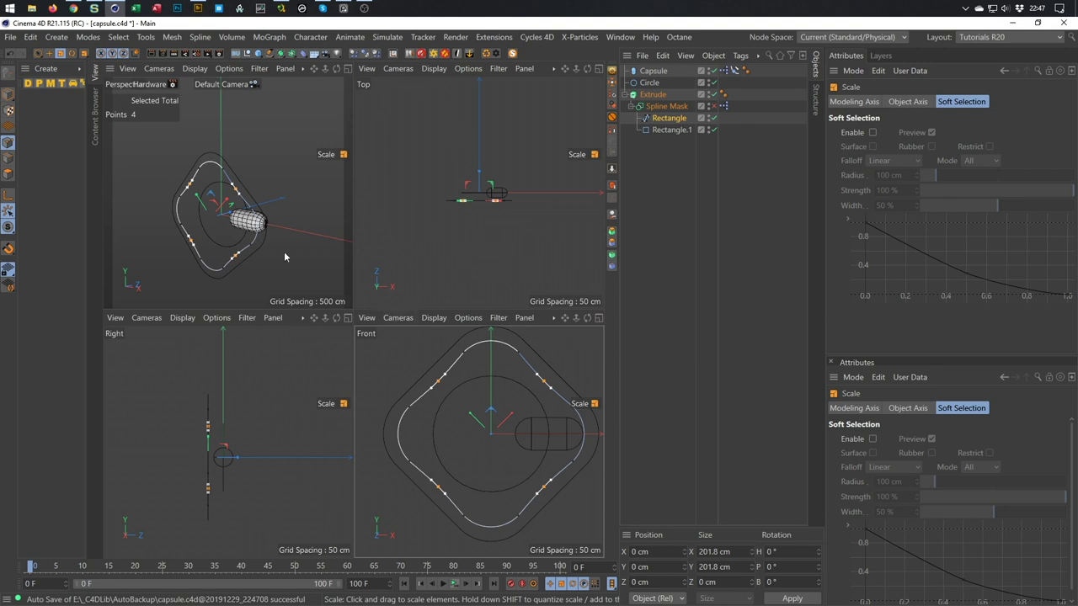
middle_click(284, 252)
click(11, 93)
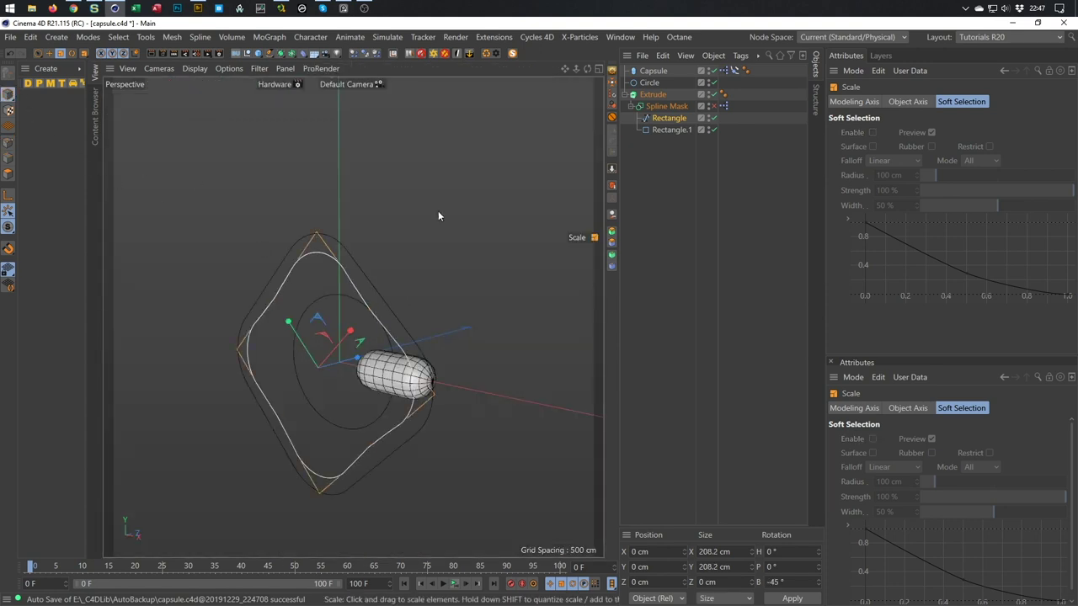
click(713, 118)
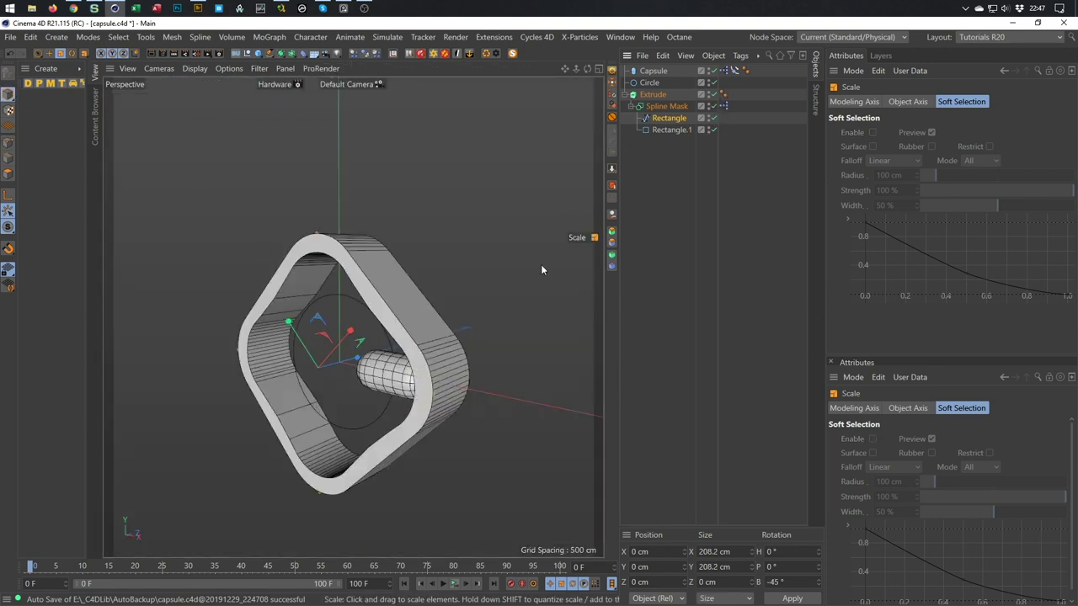
alt+drag(410, 326, 417, 274)
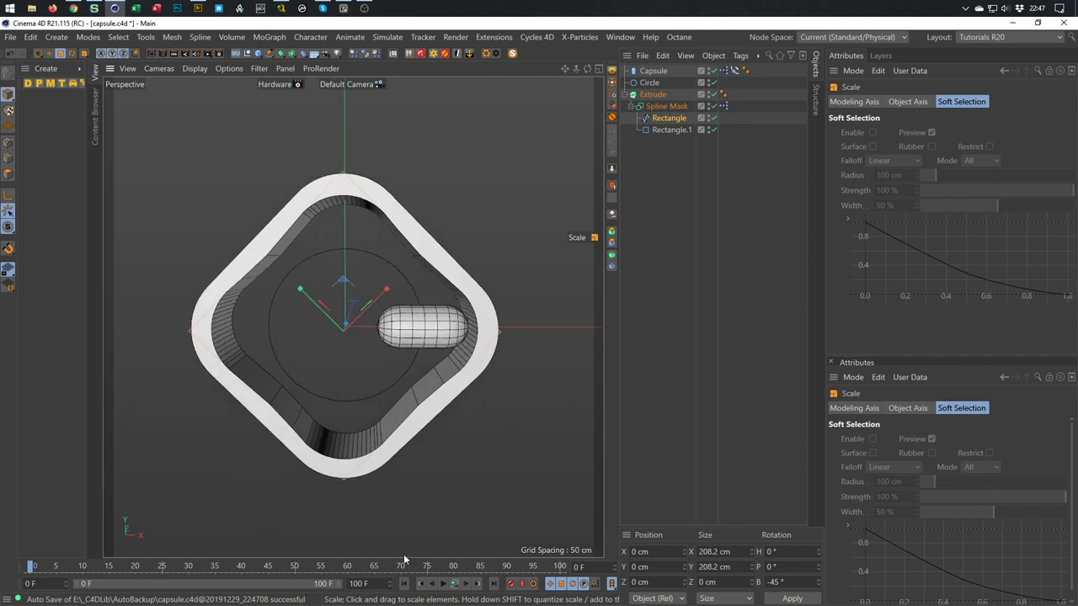
mouse_move(29, 570)
mouse_down()
mouse_move(560, 567)
mouse_move(15, 558)
mouse_up()
alt+drag(357, 244, 394, 227)
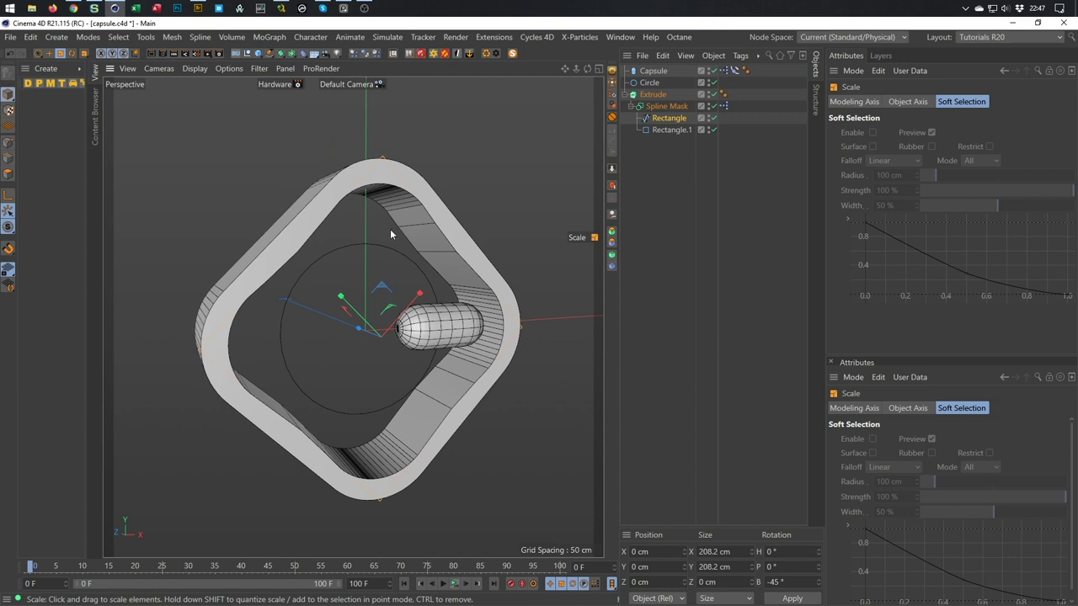
mouse_move(423, 195)
alt+mouse_down()
mouse_move(450, 241)
mouse_move(418, 216)
alt+mouse_up()
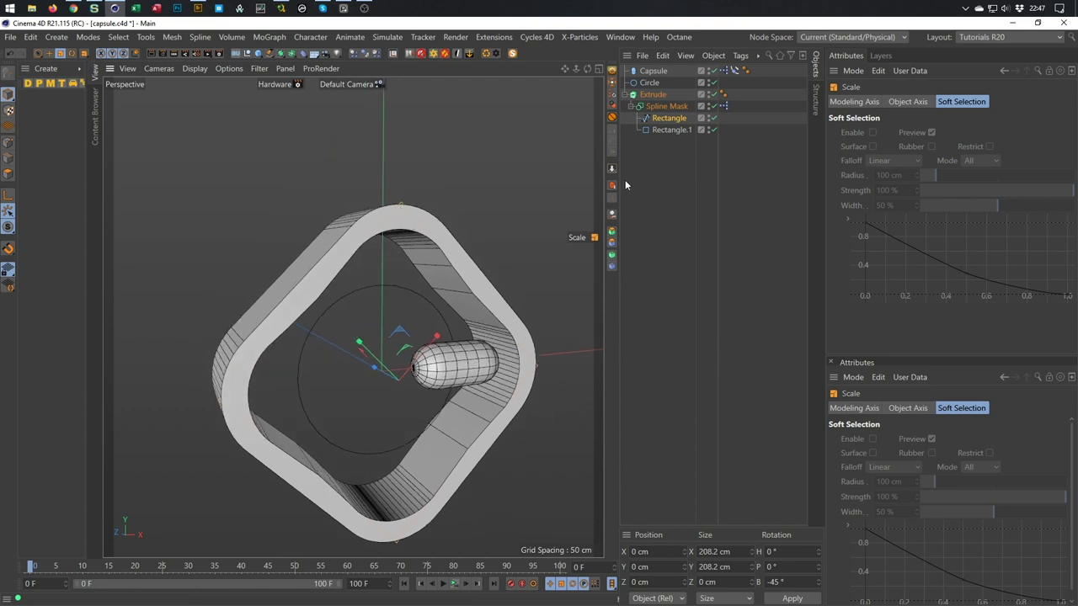
Duplicate the Spline Mask inside the Extrude, creating Spline Mask.1
click(628, 107)
click(663, 106)
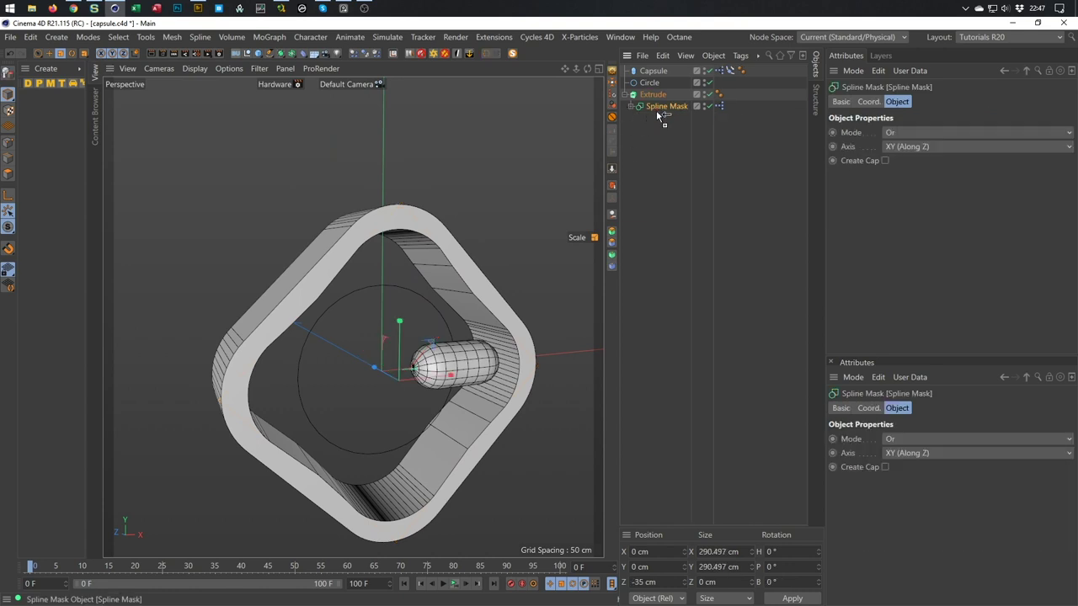
ctrl+drag(661, 107, 660, 119)
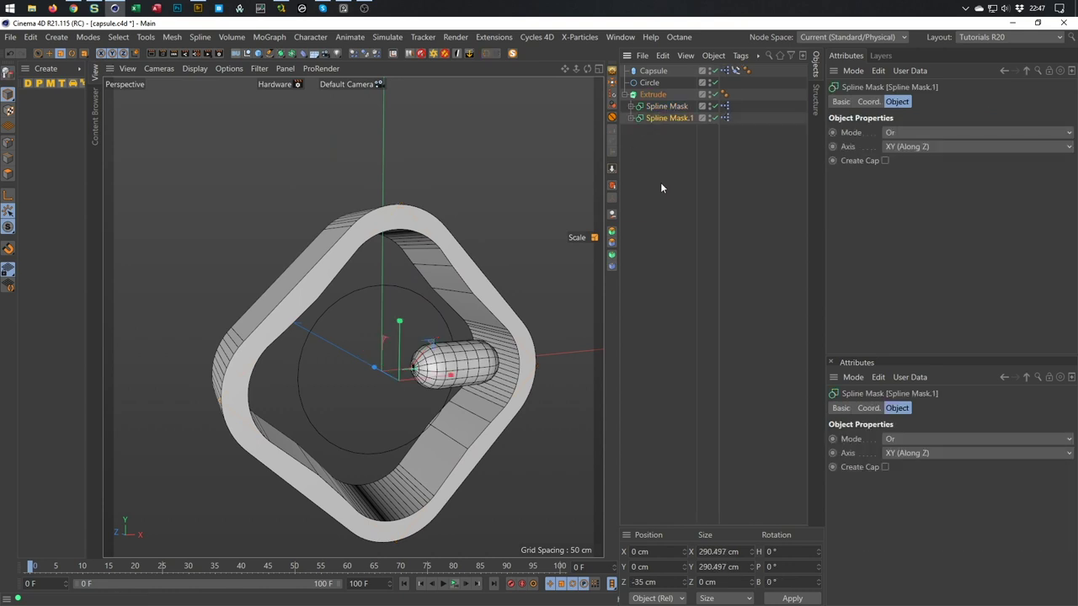
In Spline Mask.1, delete the editable Rectangle and duplicate Rectangle.1 in its place
click(629, 119)
click(629, 119)
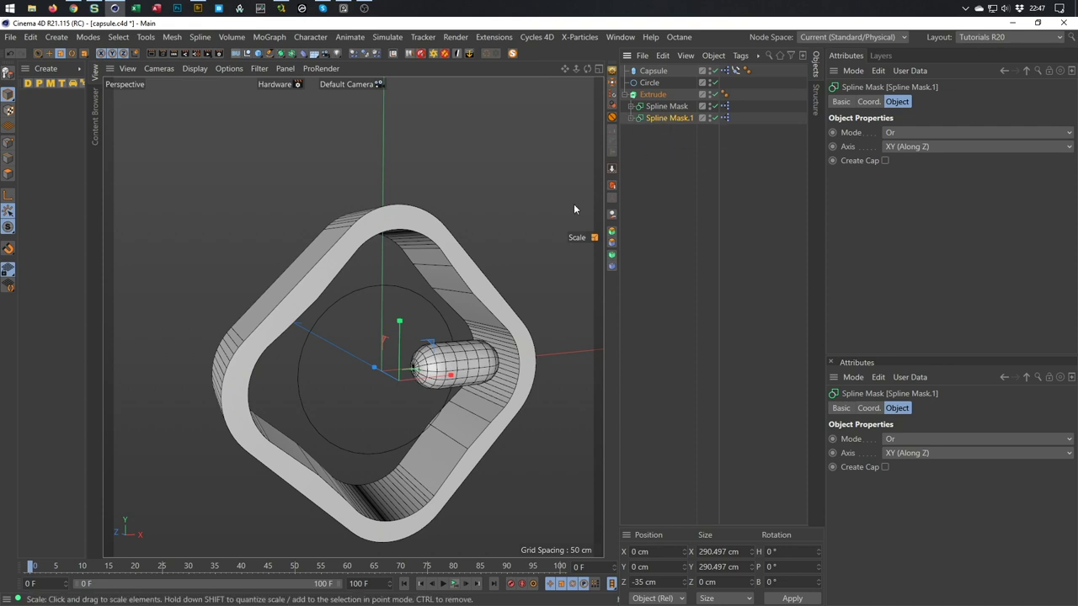
click(629, 119)
click(660, 132)
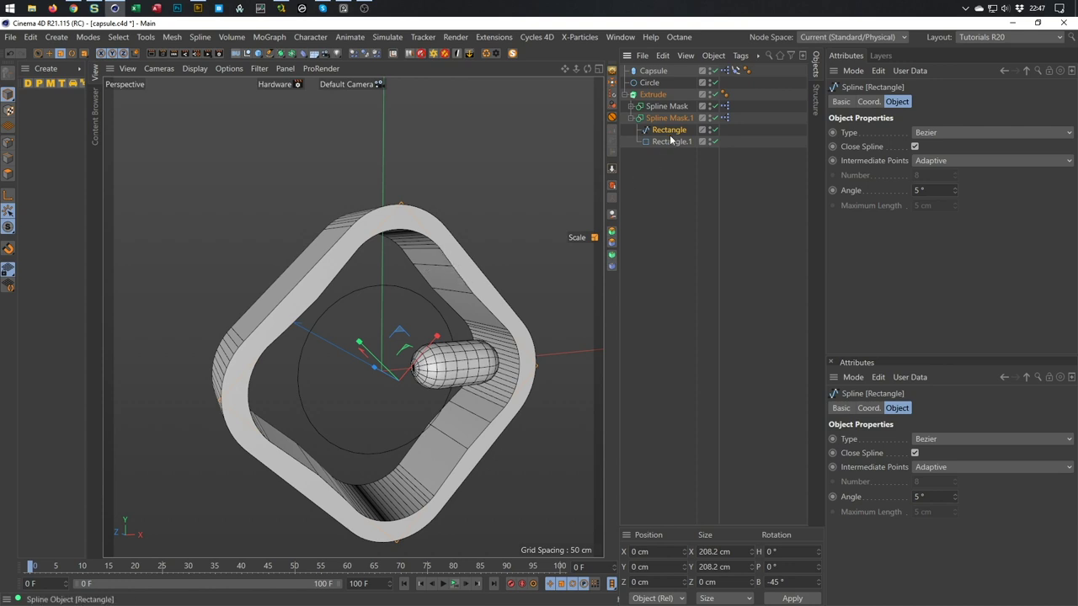
key(Delete)
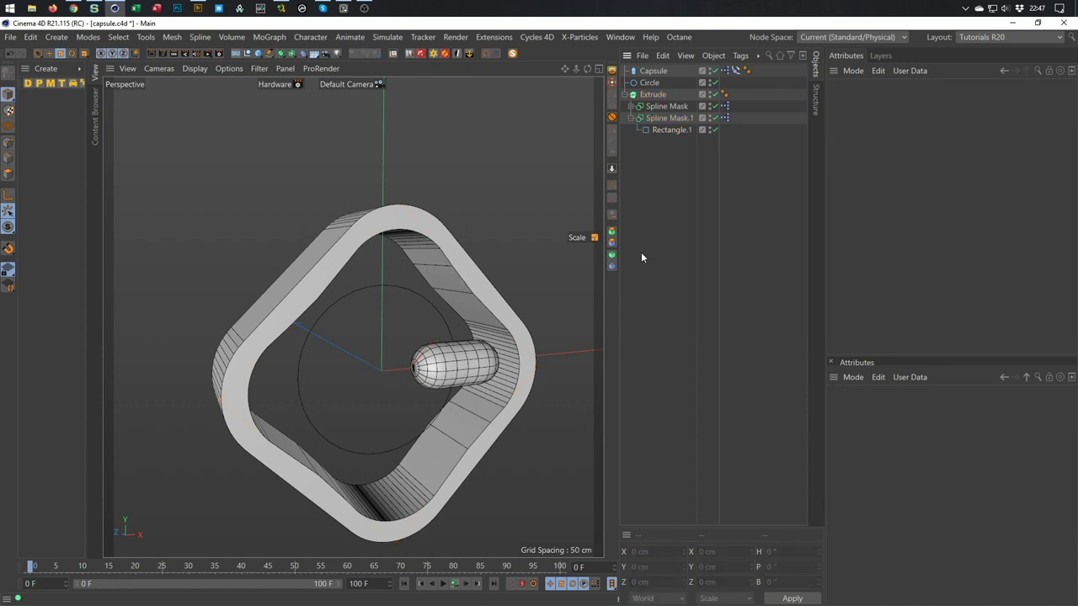
click(663, 132)
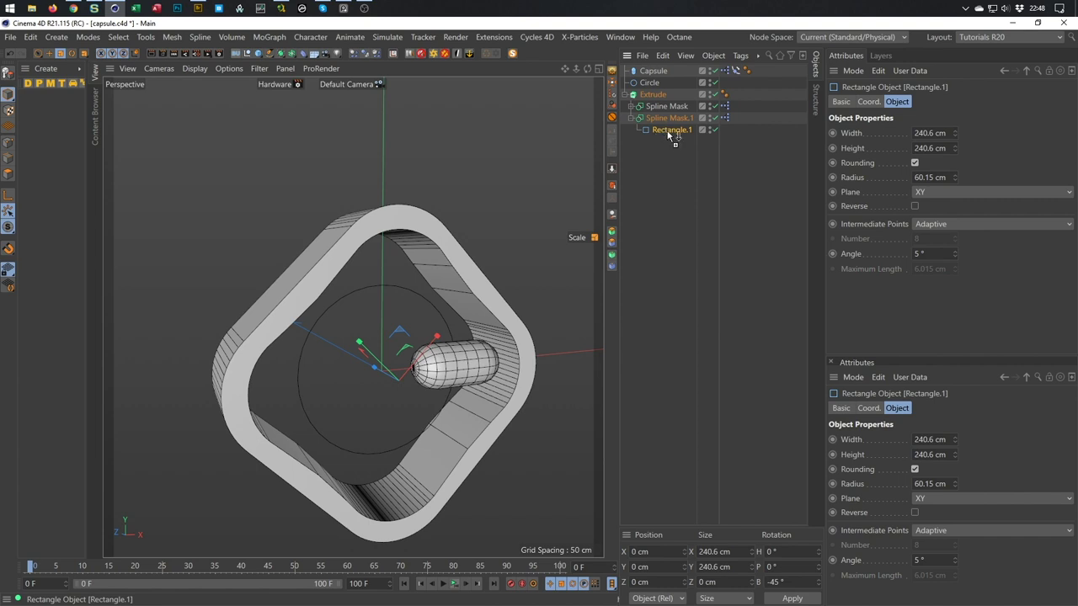
ctrl+drag(669, 137, 670, 145)
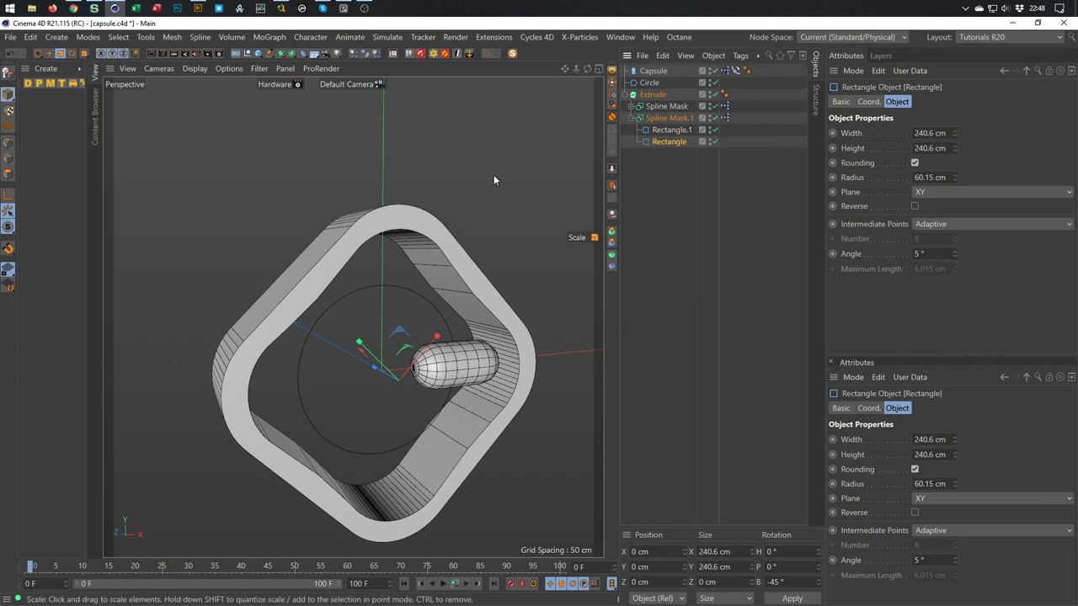
Scale the new rectangle up slightly and make the Extrude hierarchical
key(t)
drag(460, 267, 607, 257)
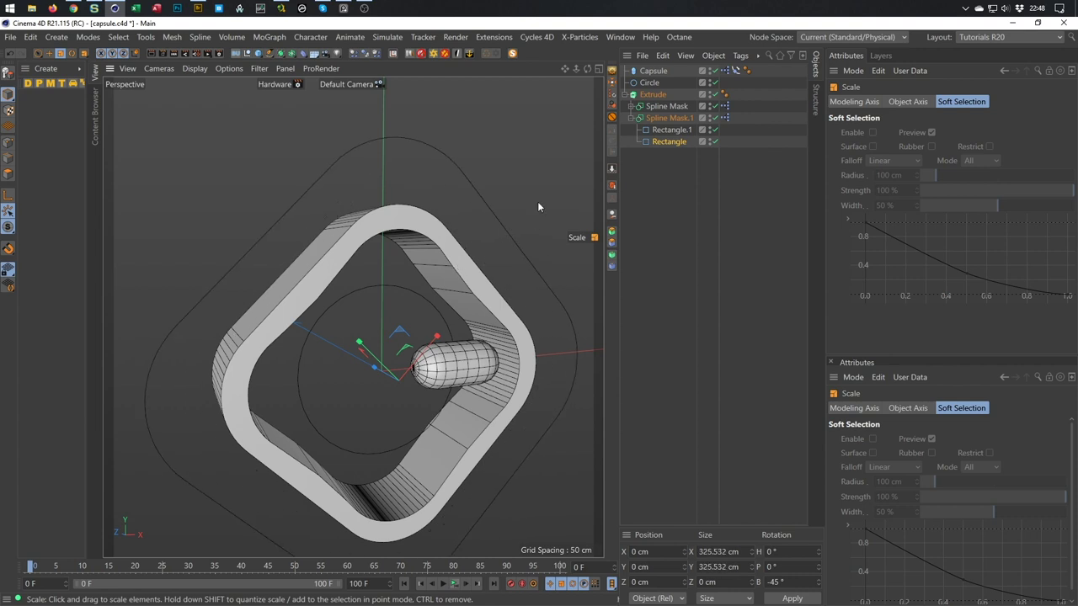
click(653, 95)
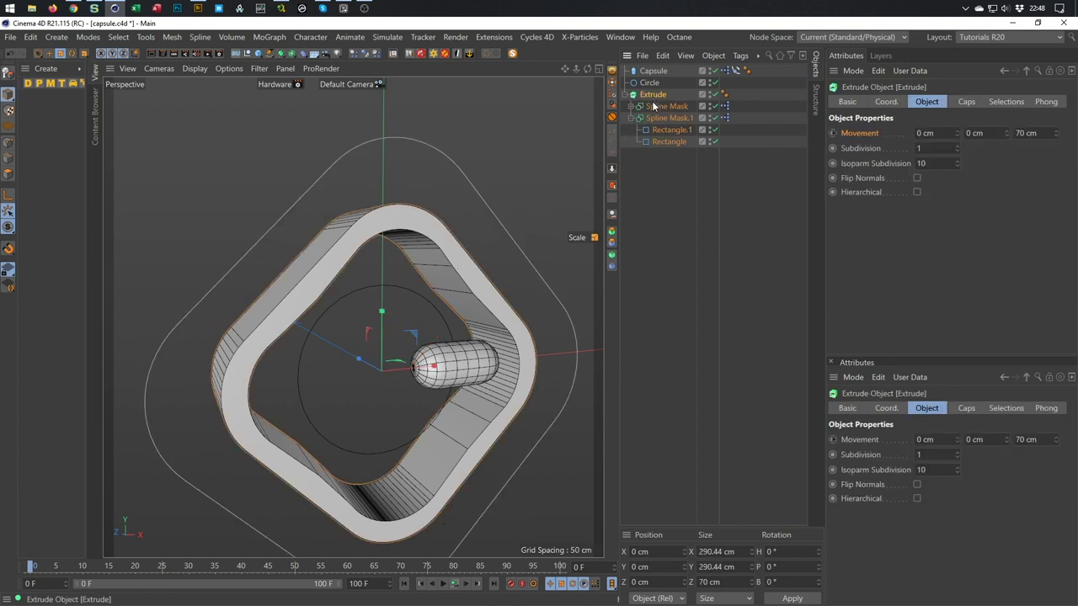
click(917, 191)
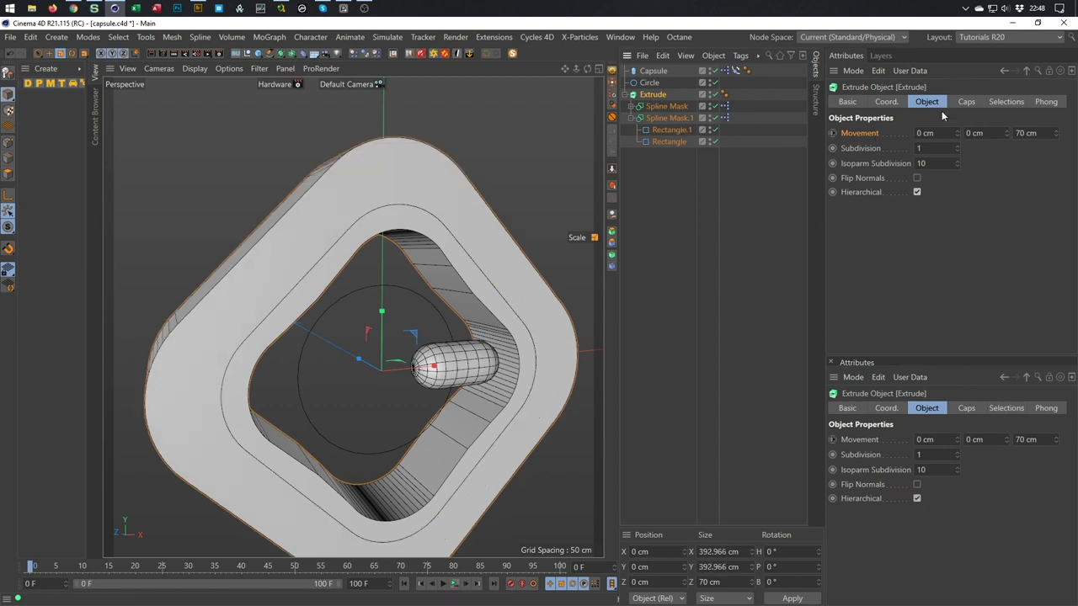
Set the Extrude's cap bevel size to 2 cm
click(962, 102)
drag(938, 208, 799, 242)
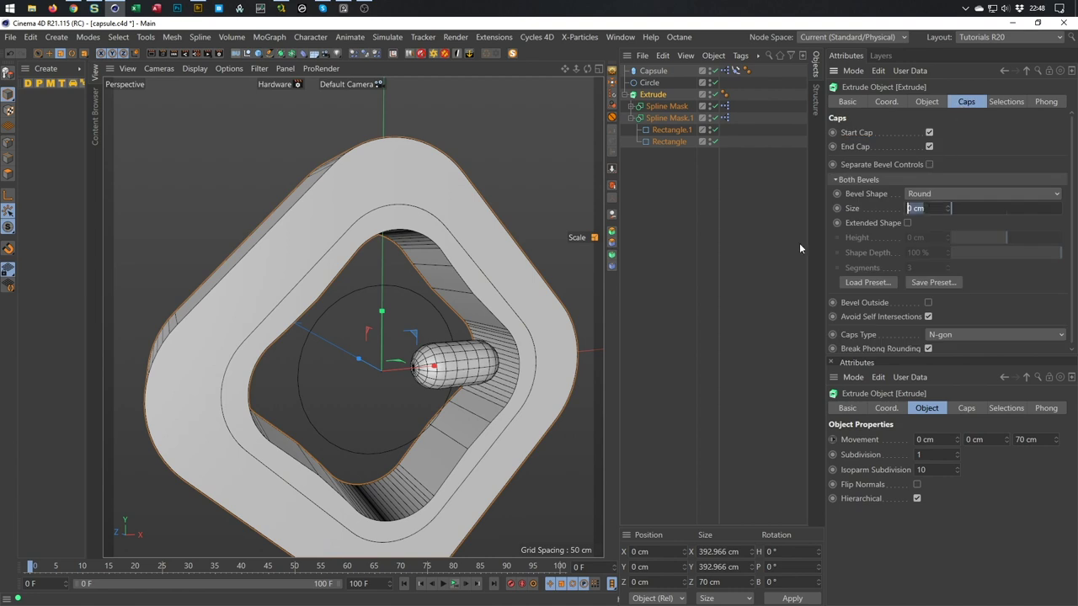
text(2)
key(Return)
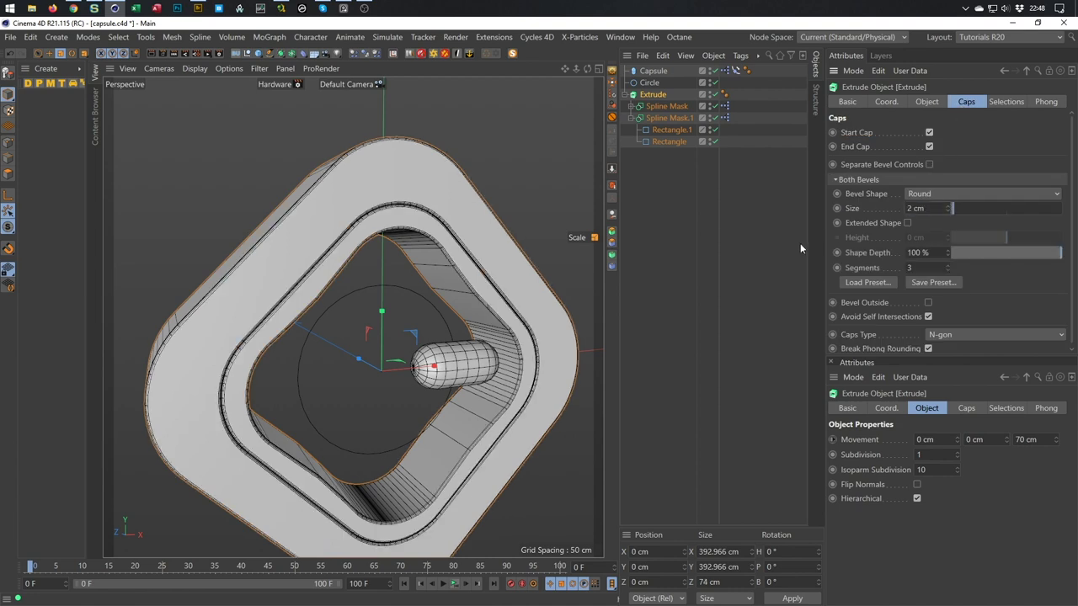
scroll(425, 202, up, 5)
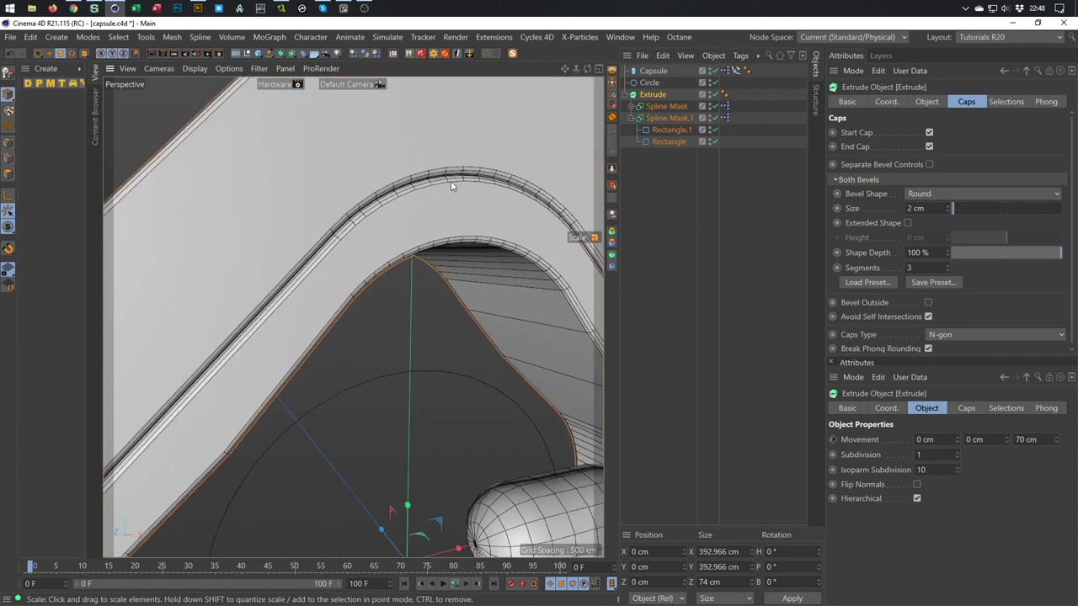
scroll(378, 232, down, 5)
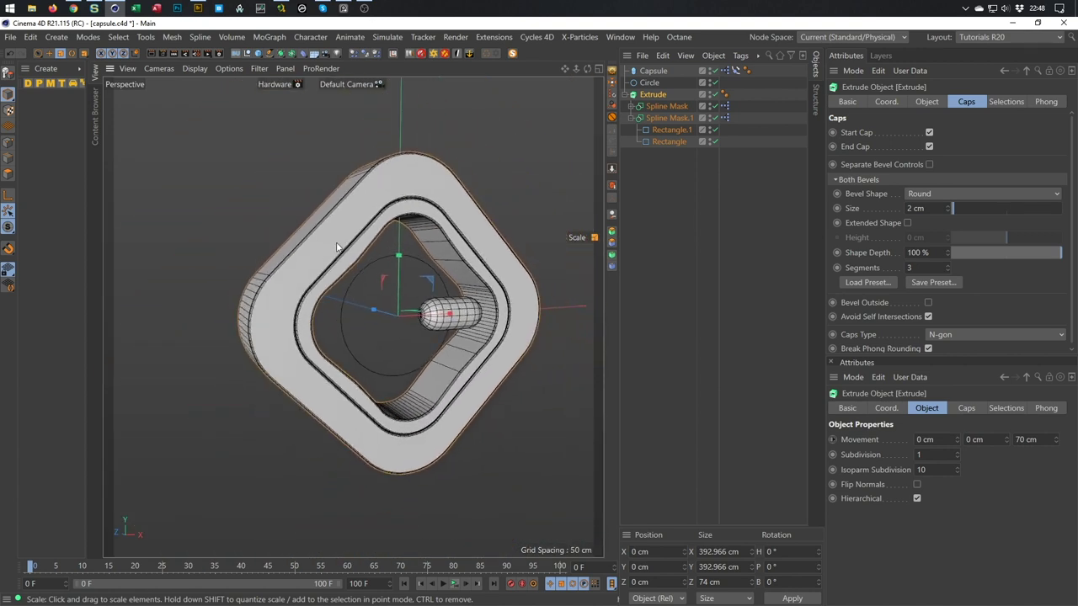
Scale the new Rectangle much larger, to about 1013.7 cm
click(669, 141)
key(t)
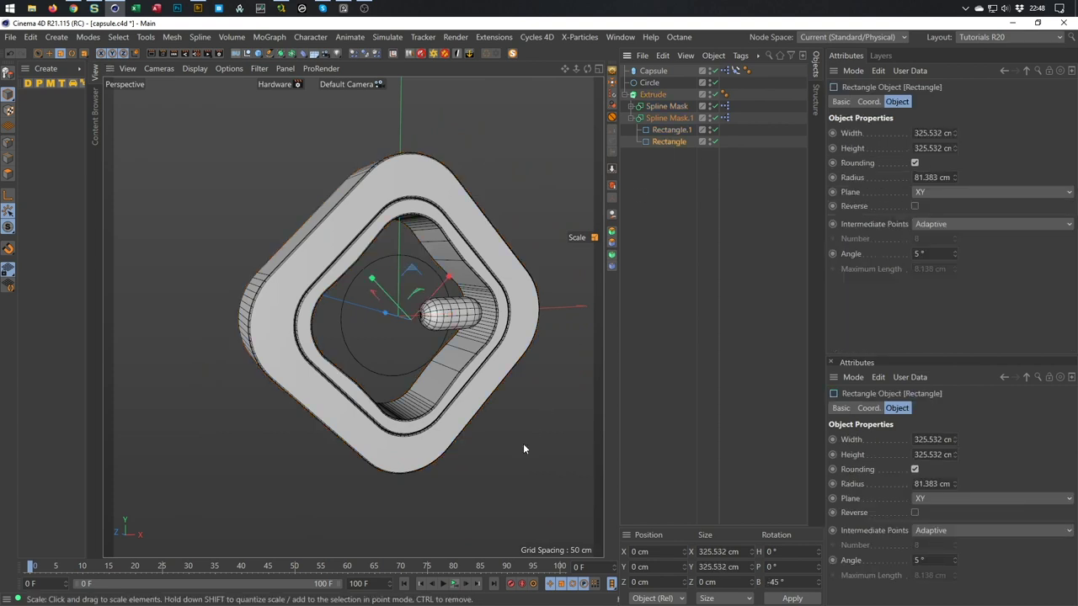
drag(458, 473, 600, 508)
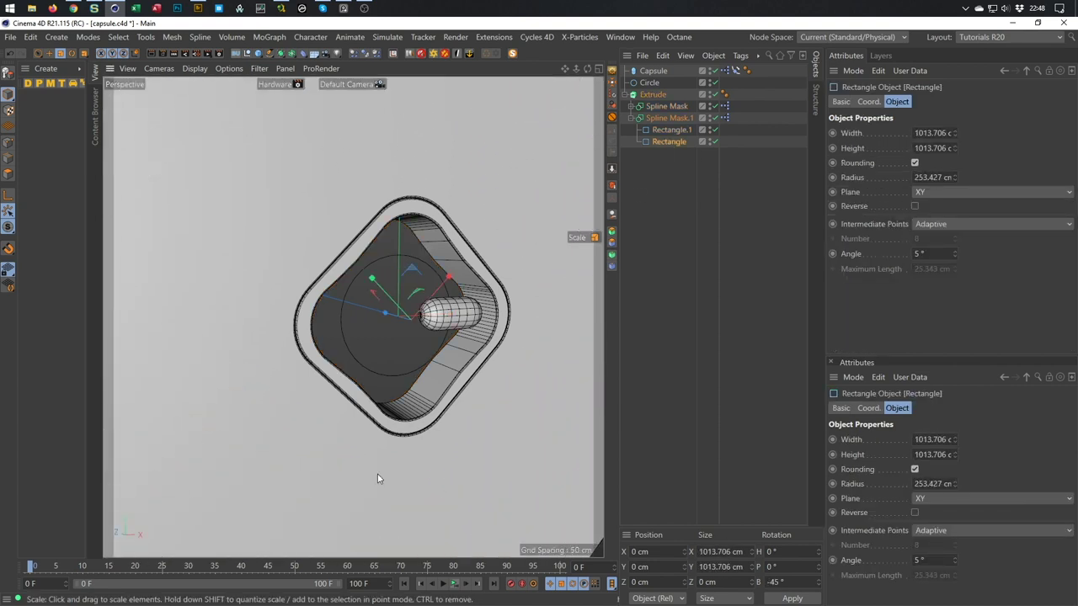
scroll(450, 442, up, 4)
scroll(449, 429, down, 5)
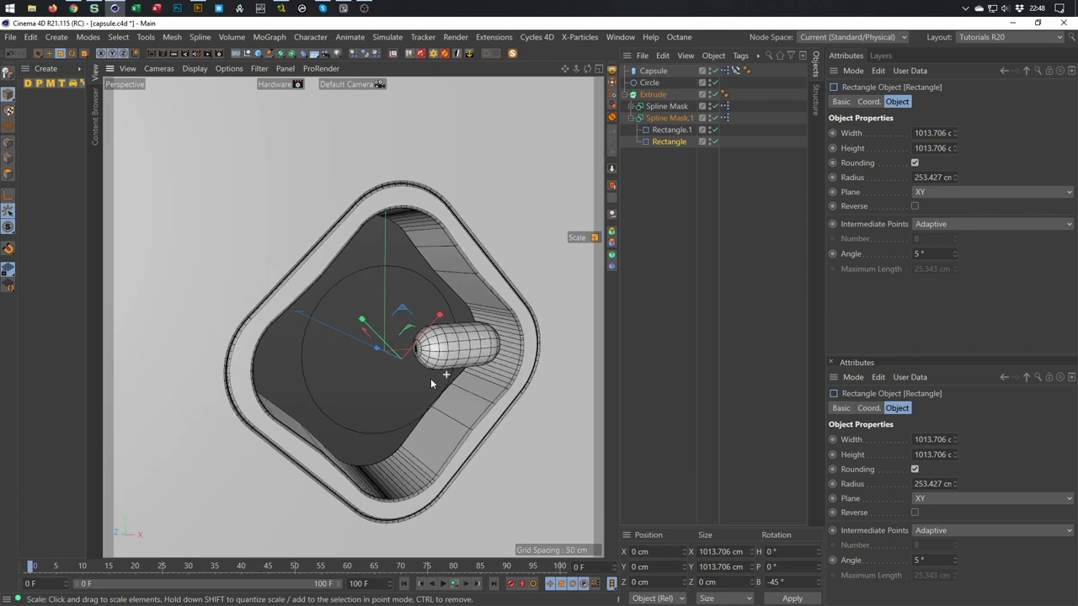
scroll(413, 342, up, 3)
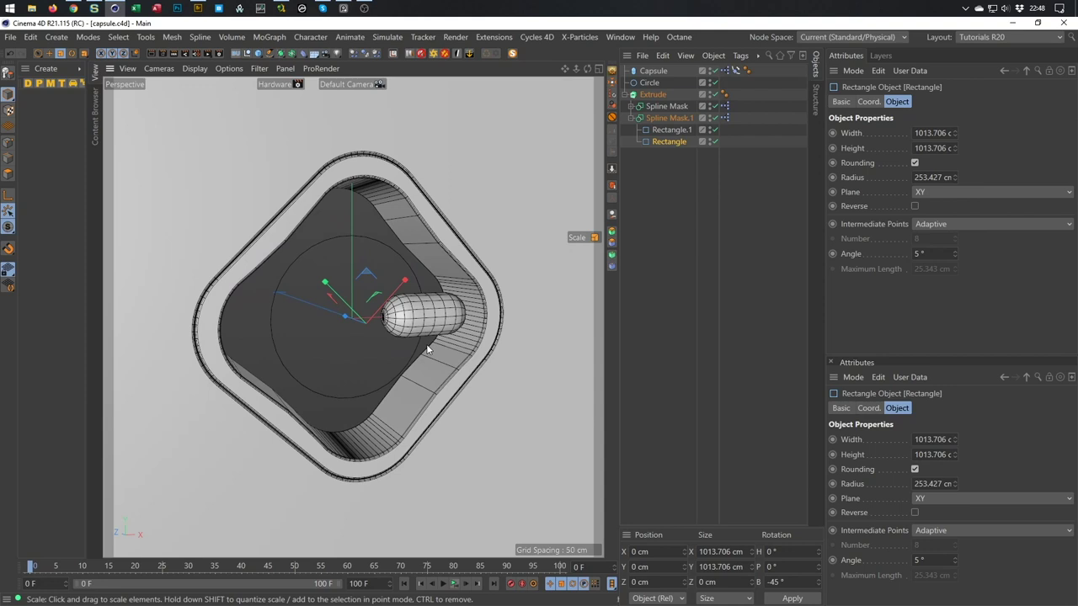
middle_click(454, 295)
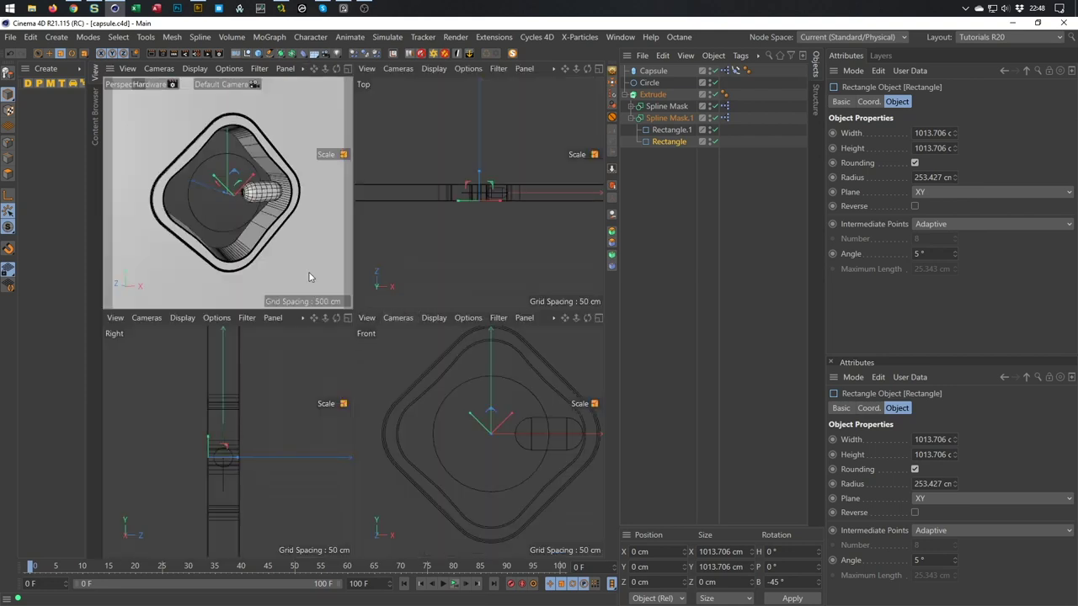
middle_click(258, 230)
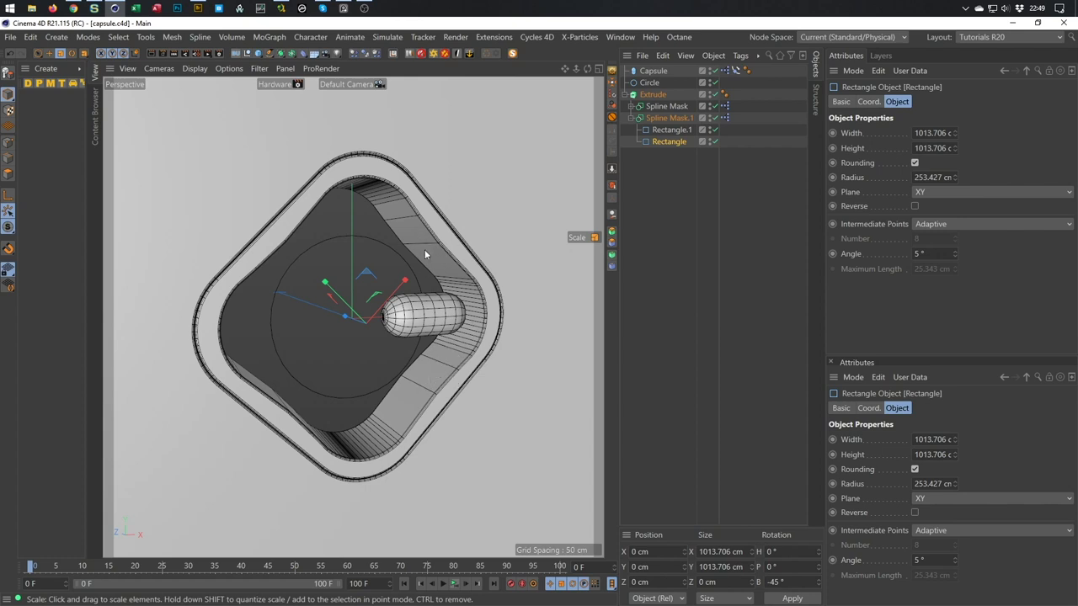
Add a Backup null holding a copy of the original Spline Mask
alt+right_drag(438, 255, 455, 260)
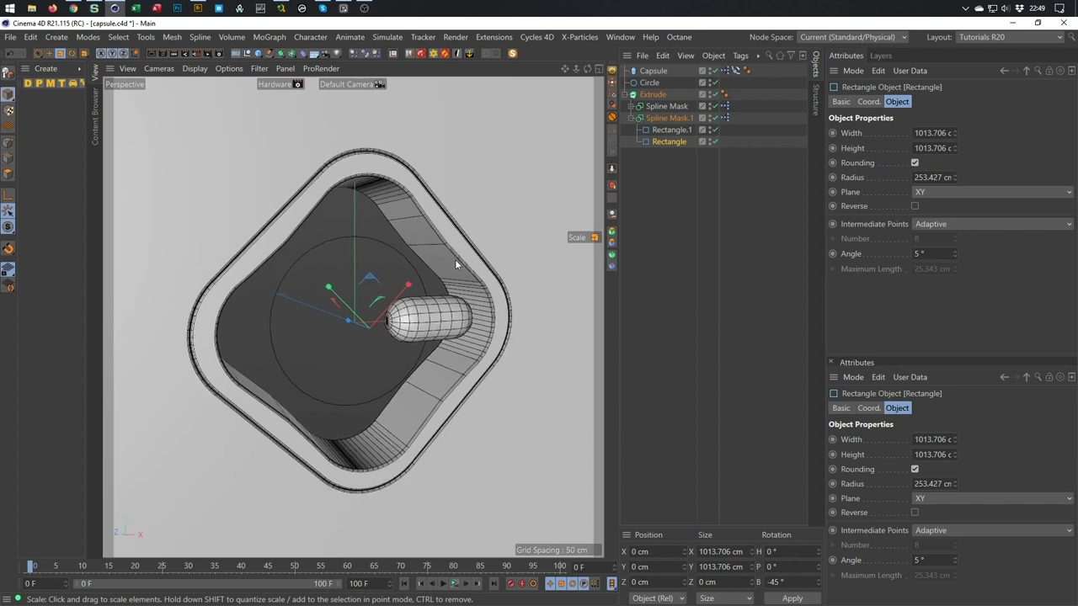
click(236, 55)
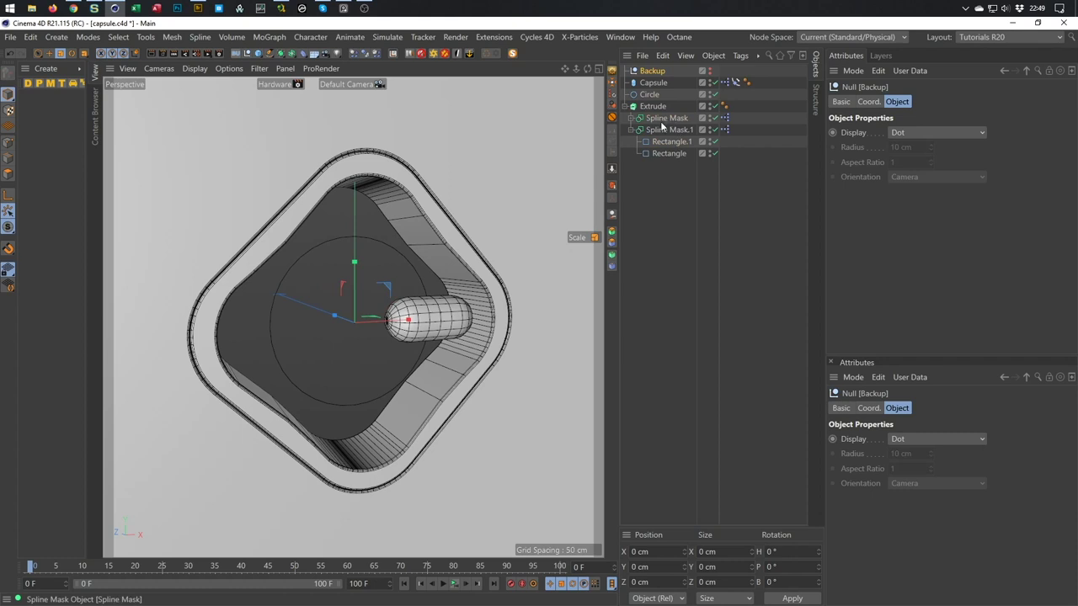
click(655, 118)
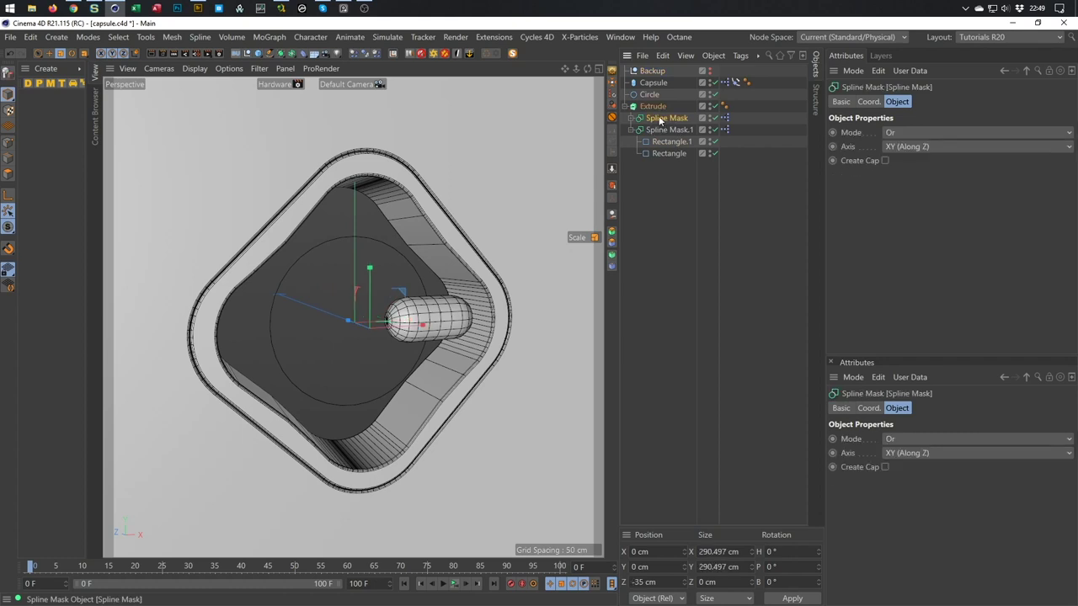
drag(659, 120, 654, 74)
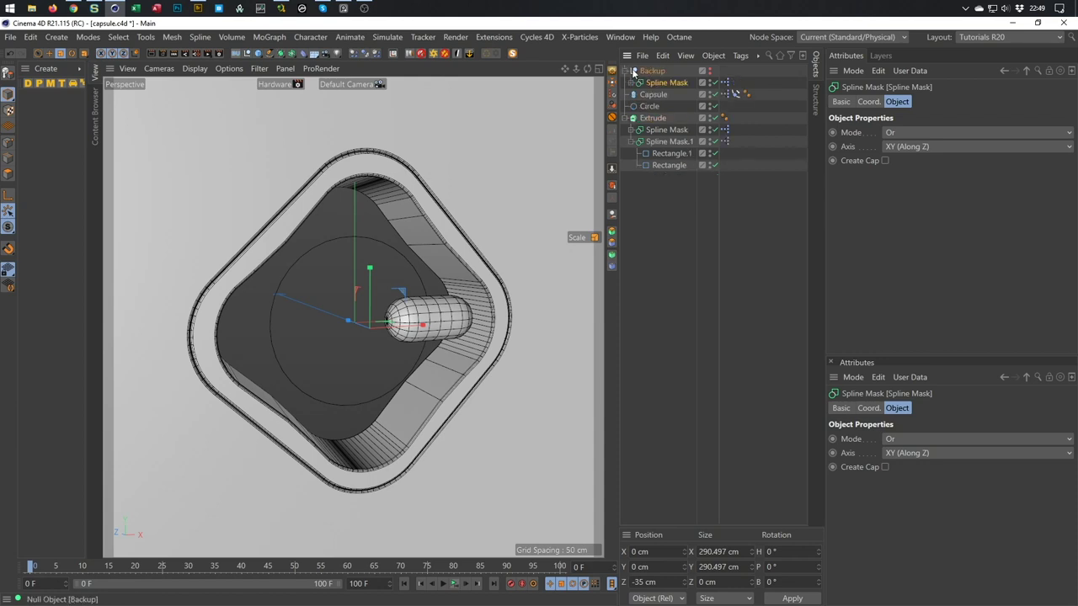
click(627, 72)
Move the Spline Mask out of the Extrude, disable the Extrude, and delete the mask's XPresso tag
click(662, 120)
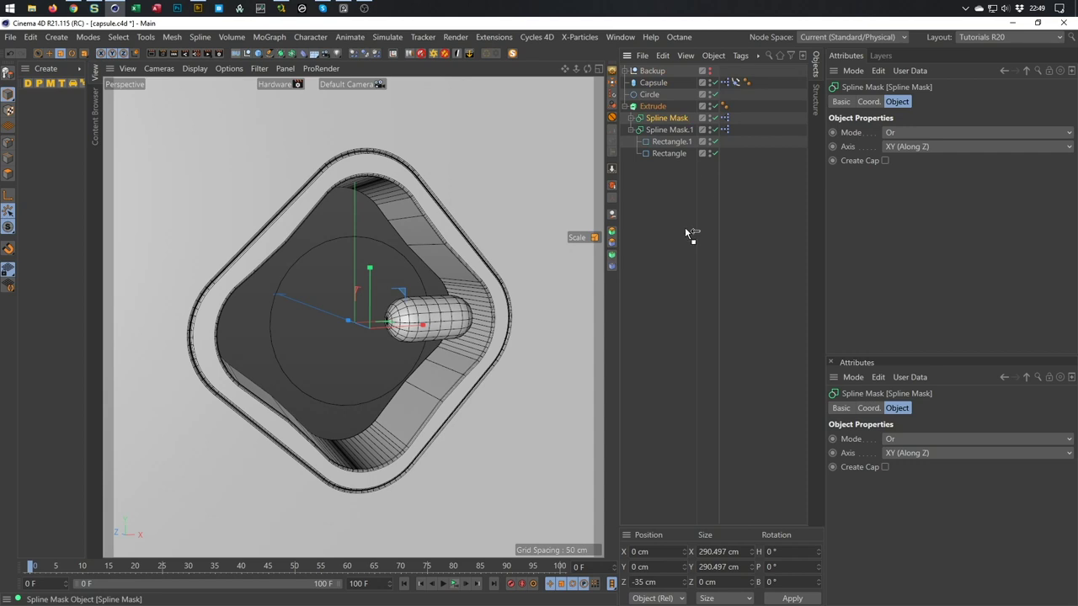
drag(685, 228, 687, 284)
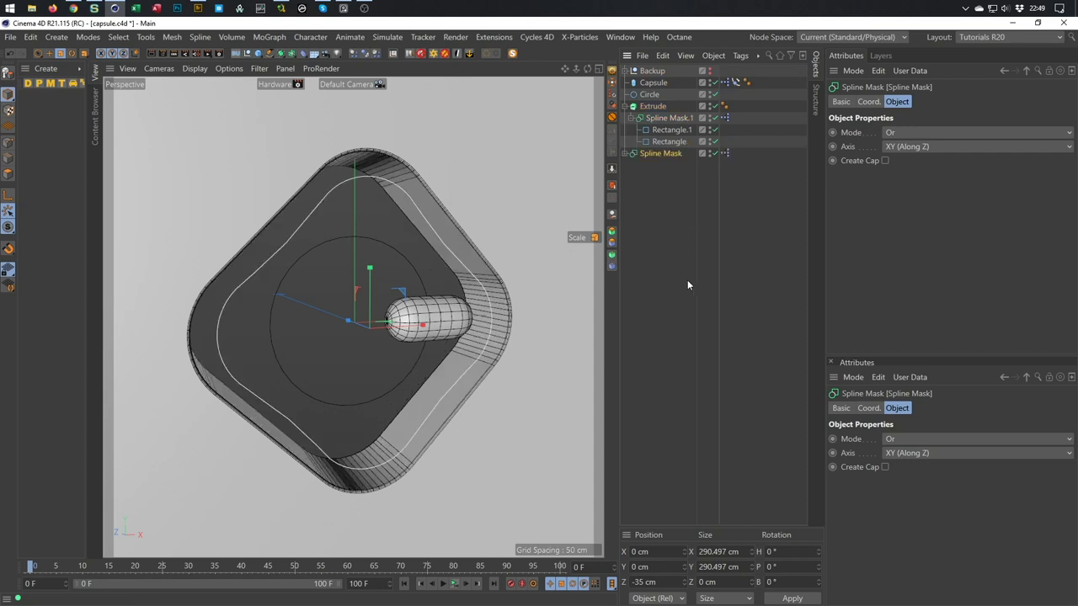
click(713, 107)
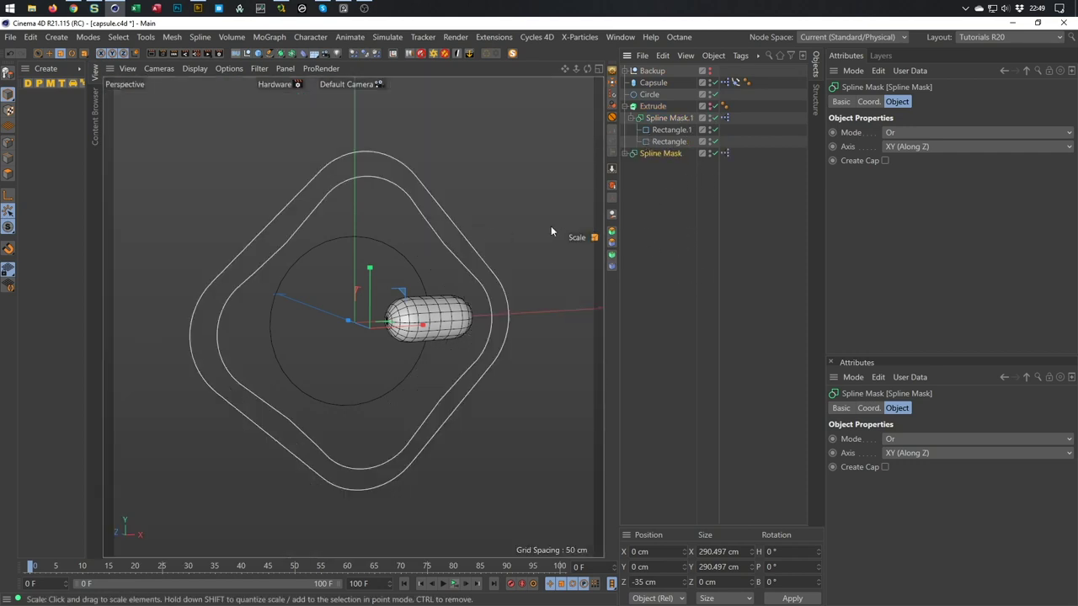
alt+drag(585, 218, 519, 276)
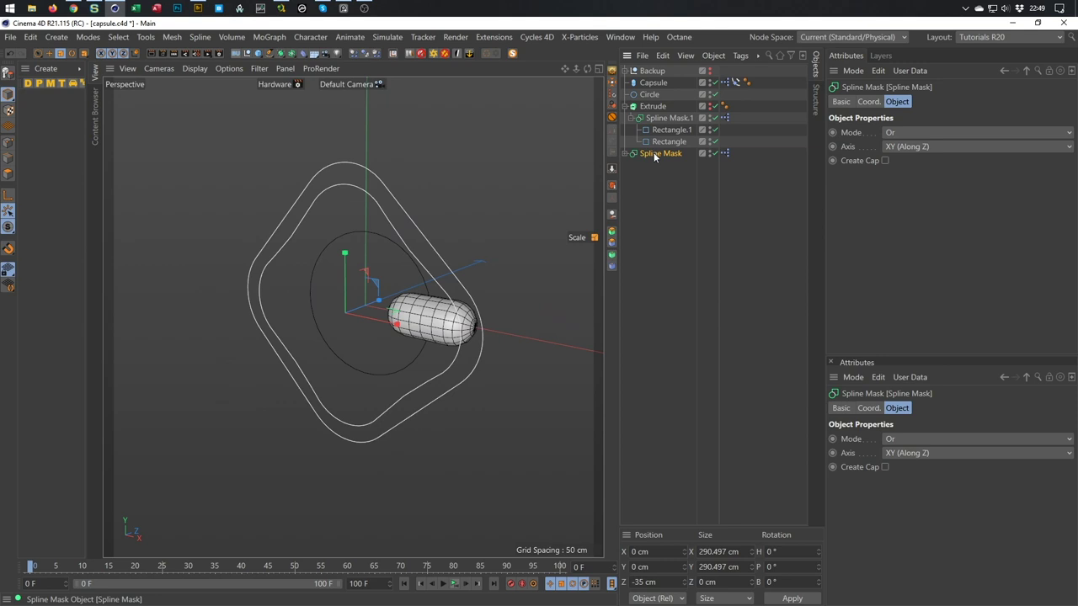
click(627, 154)
click(626, 154)
click(724, 153)
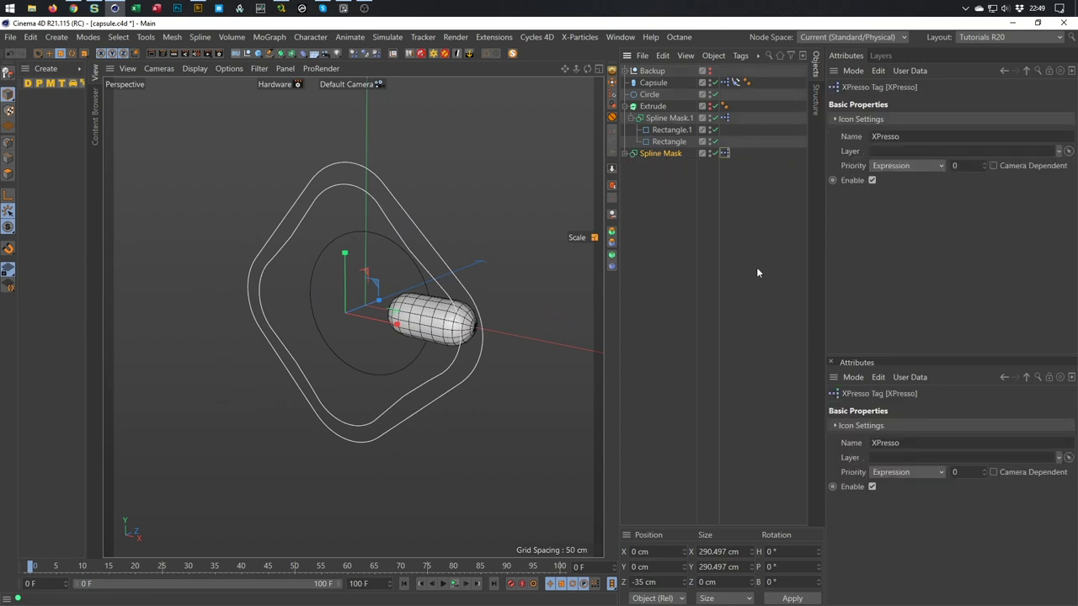
key(Delete)
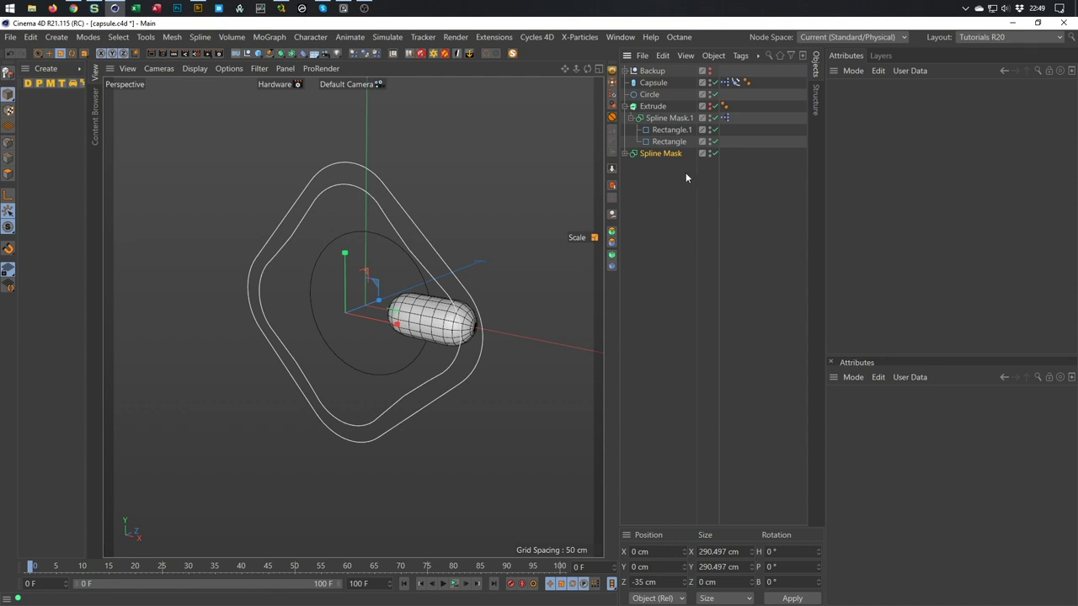
Duplicate the Spline Mask and set the copy's Z position to 0 cm
click(664, 155)
ctrl+drag(664, 155, 664, 167)
double_click(656, 581)
text(0)
key(Return)
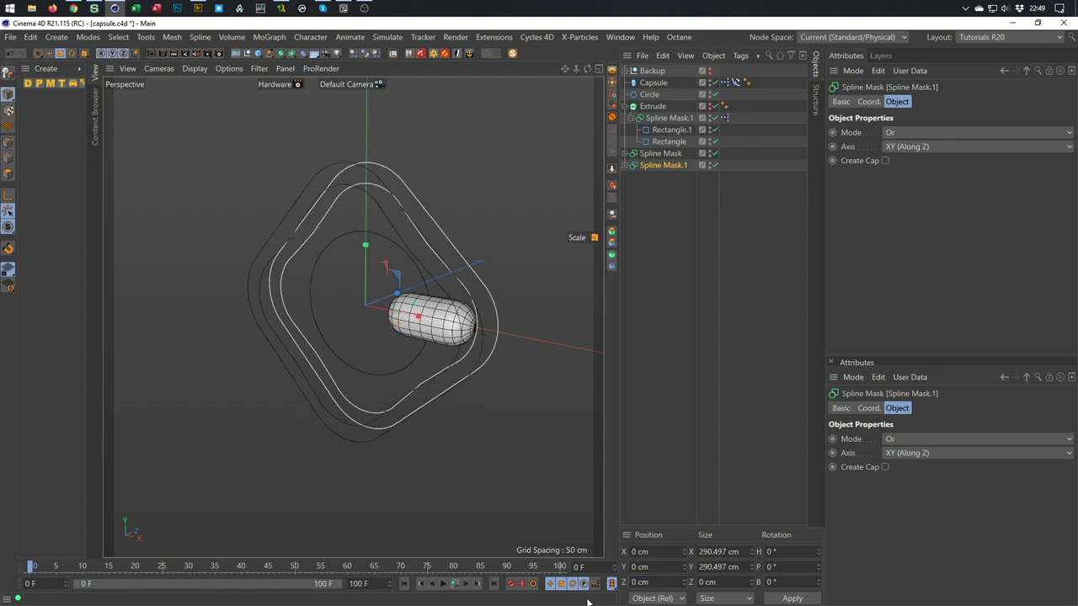
Make another Spline Mask copy and set its Z position to 35 cm
ctrl+drag(659, 185, 661, 187)
click(673, 582)
text(35)
key(Return)
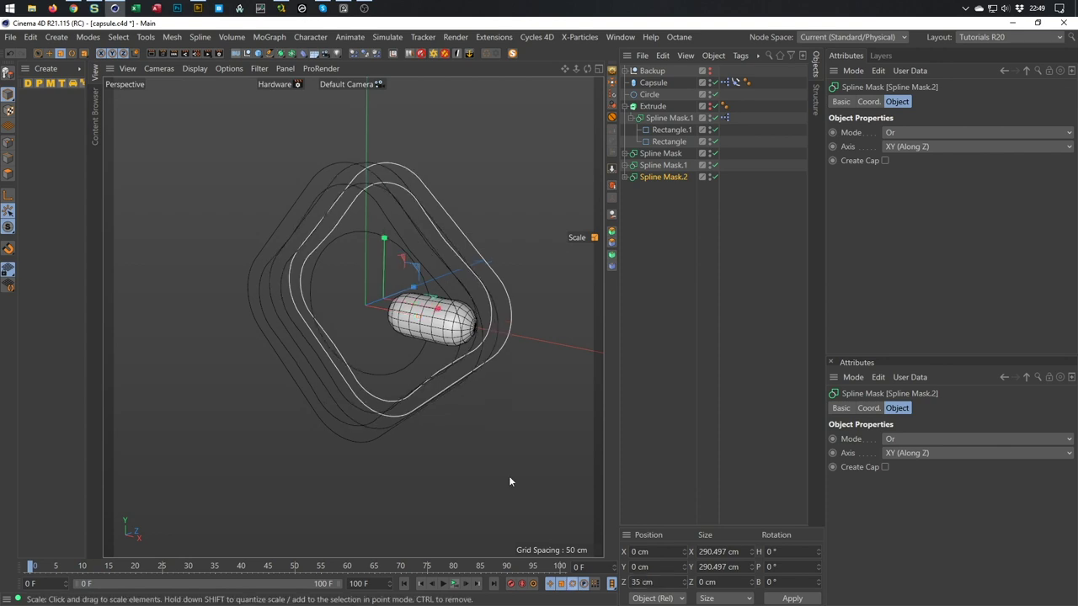
alt+drag(510, 416, 461, 301)
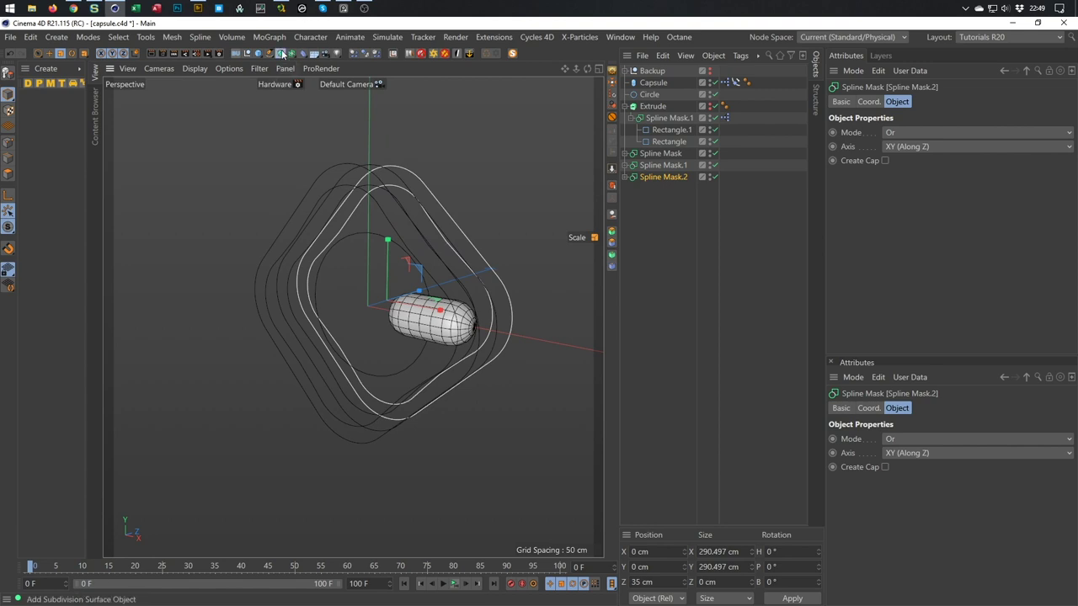
Create a Loft and place the three spline masks inside it
click(281, 53)
click(414, 89)
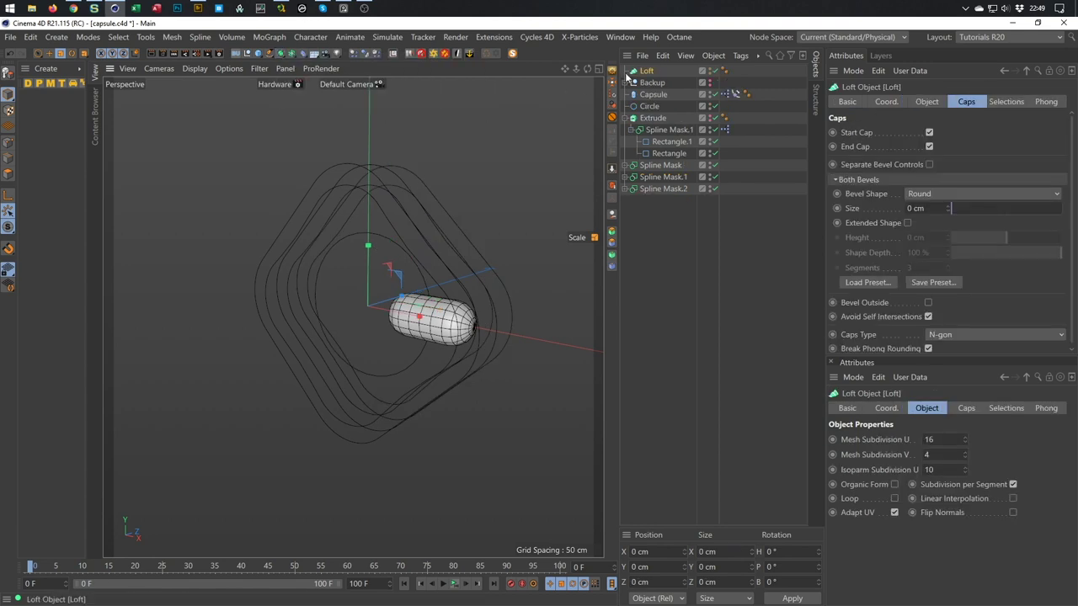
drag(655, 165, 655, 161)
drag(680, 195, 648, 155)
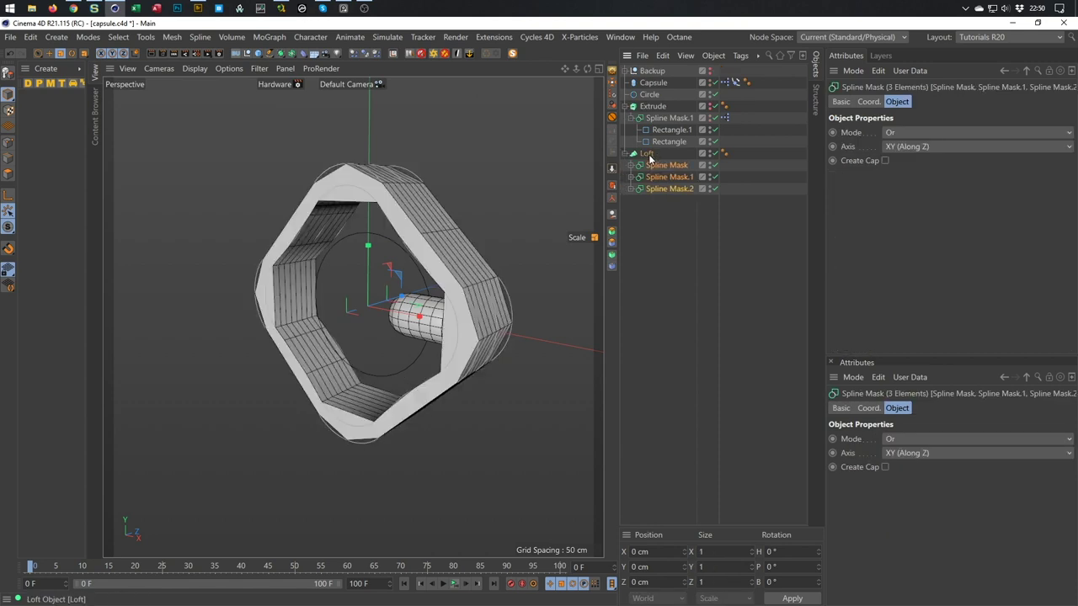
alt+drag(475, 268, 396, 271)
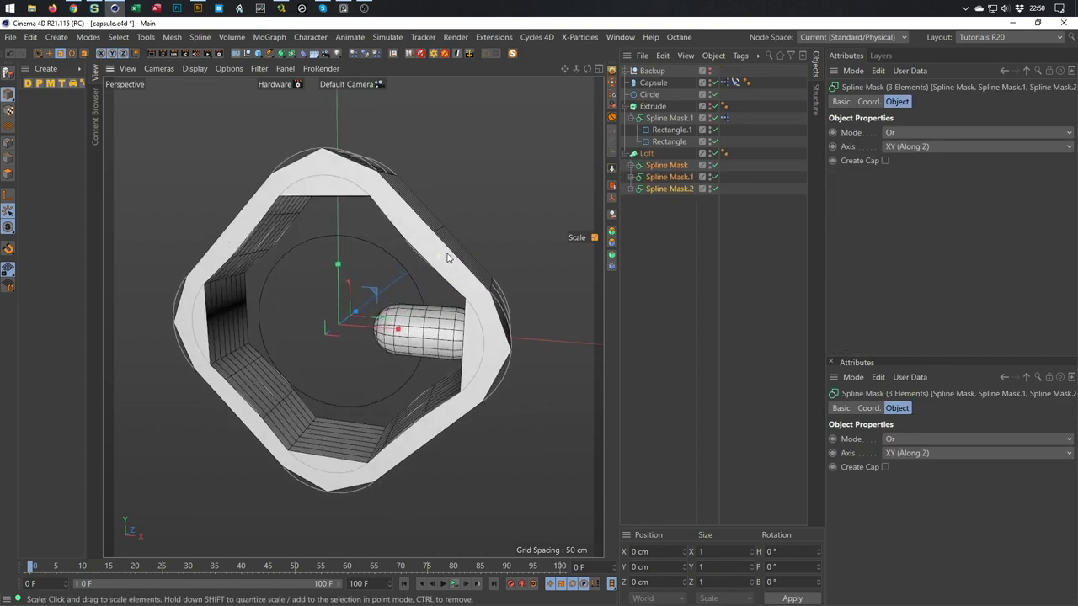
Set the Loft's Mesh Subdivision U to 100
click(645, 155)
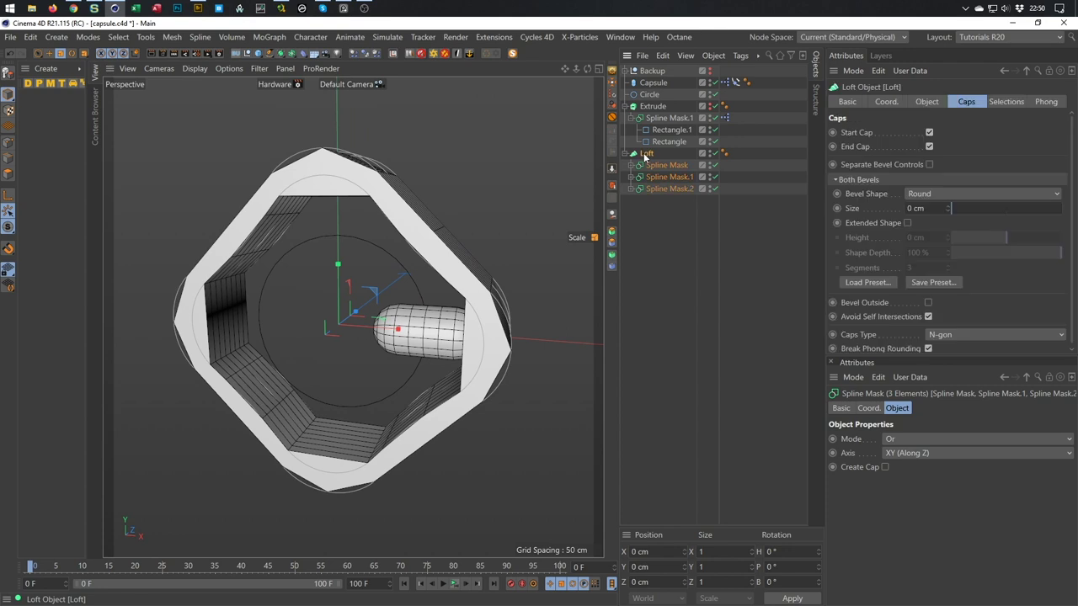
click(926, 101)
drag(966, 132, 1025, 133)
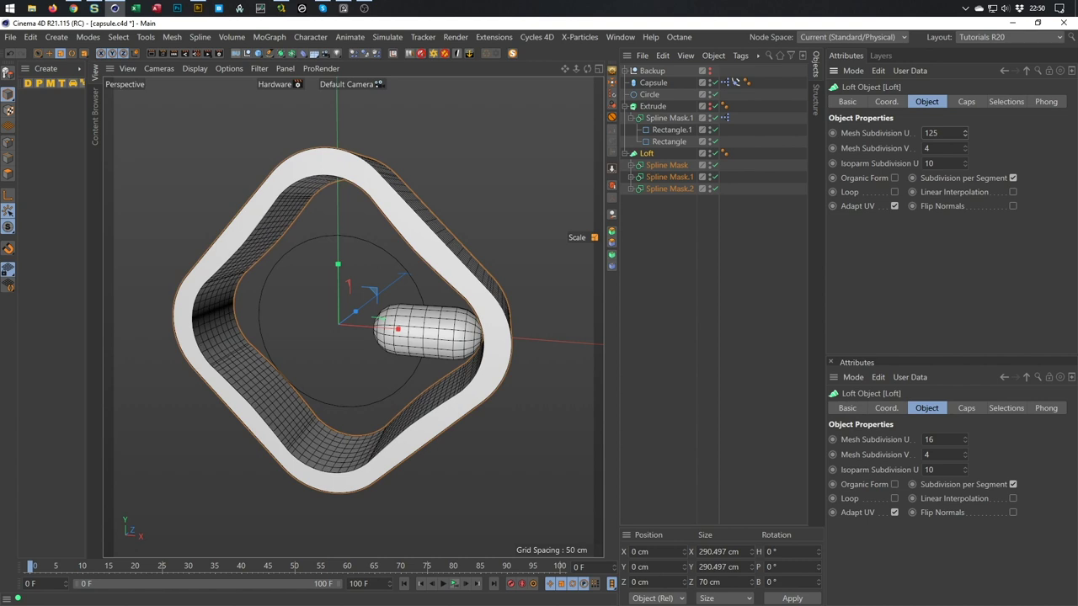
alt+drag(511, 215, 317, 229)
scroll(318, 240, up, 6)
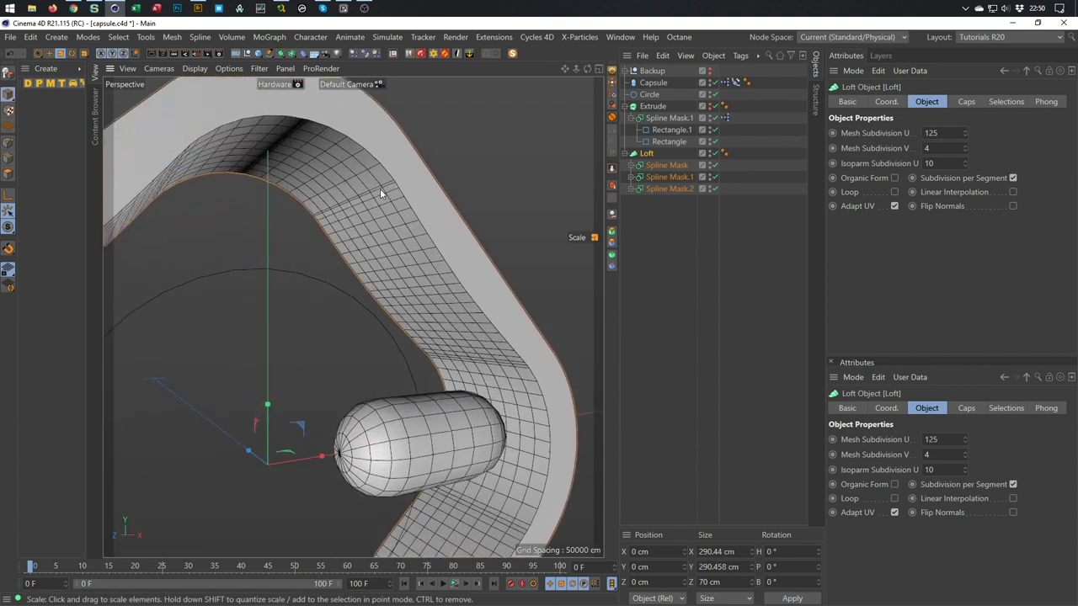
mouse_move(380, 189)
alt+mouse_down()
mouse_move(480, 163)
mouse_move(398, 195)
alt+mouse_up()
scroll(476, 168, up, 5)
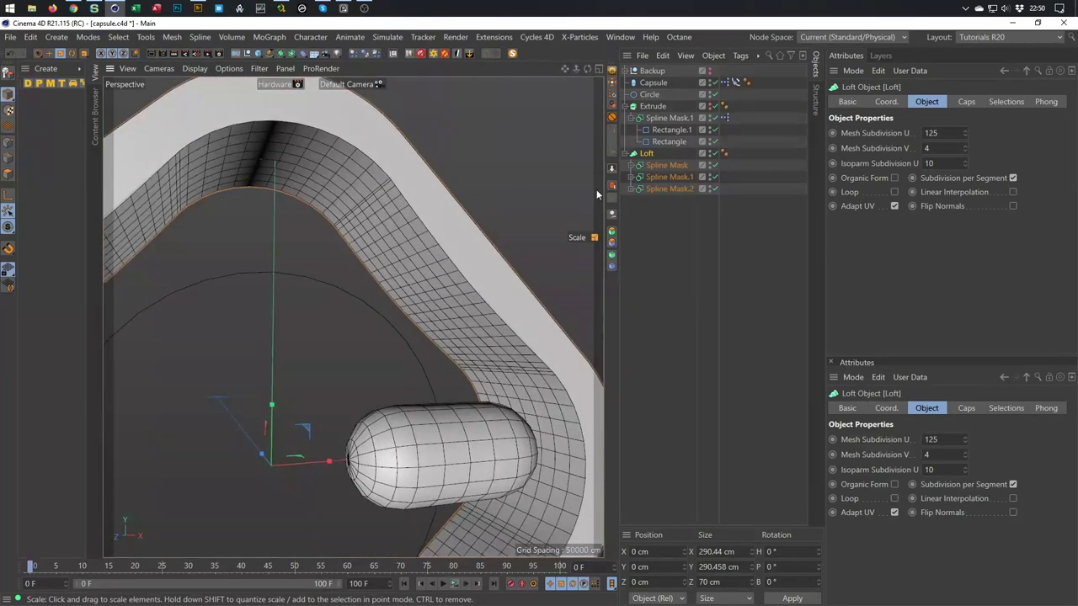
double_click(931, 133)
text(10)
key(Return)
text(0)
key(Return)
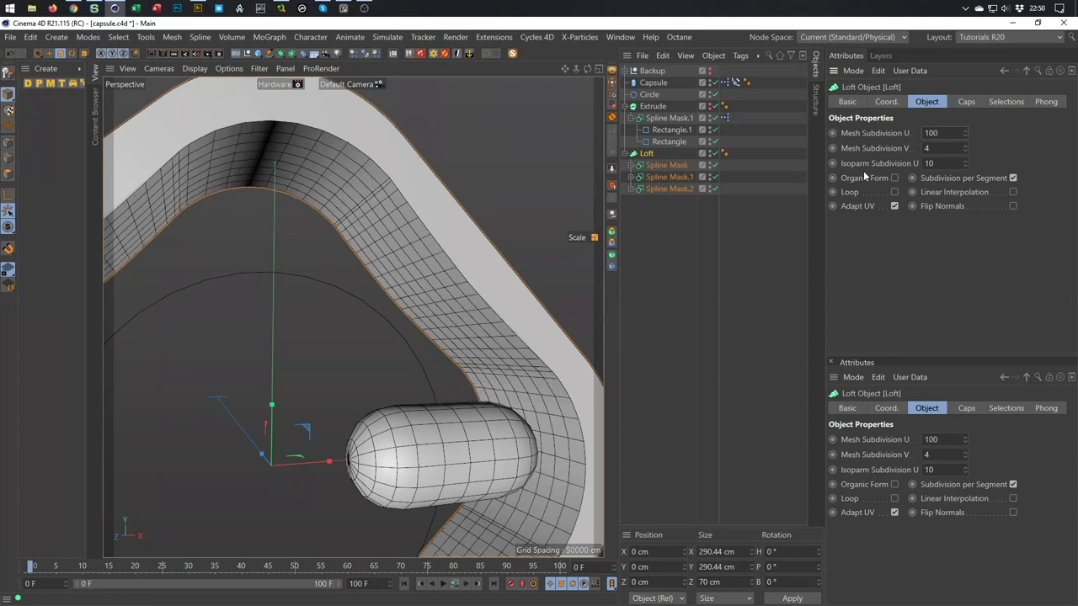
Disable the Loft and select the Rectangle inside each of the three spline masks
click(713, 154)
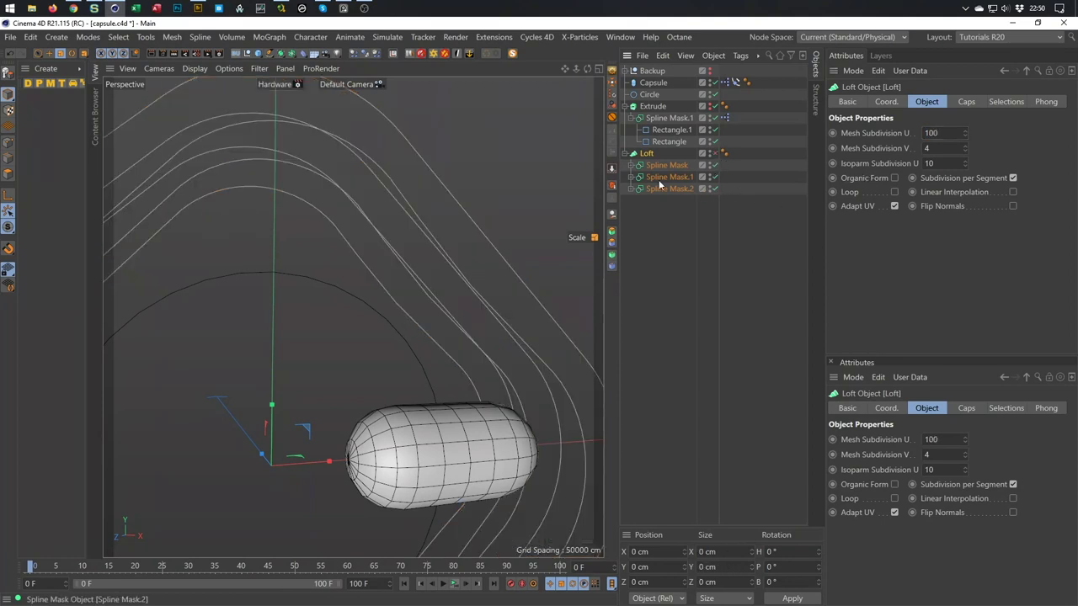
click(631, 165)
click(639, 201)
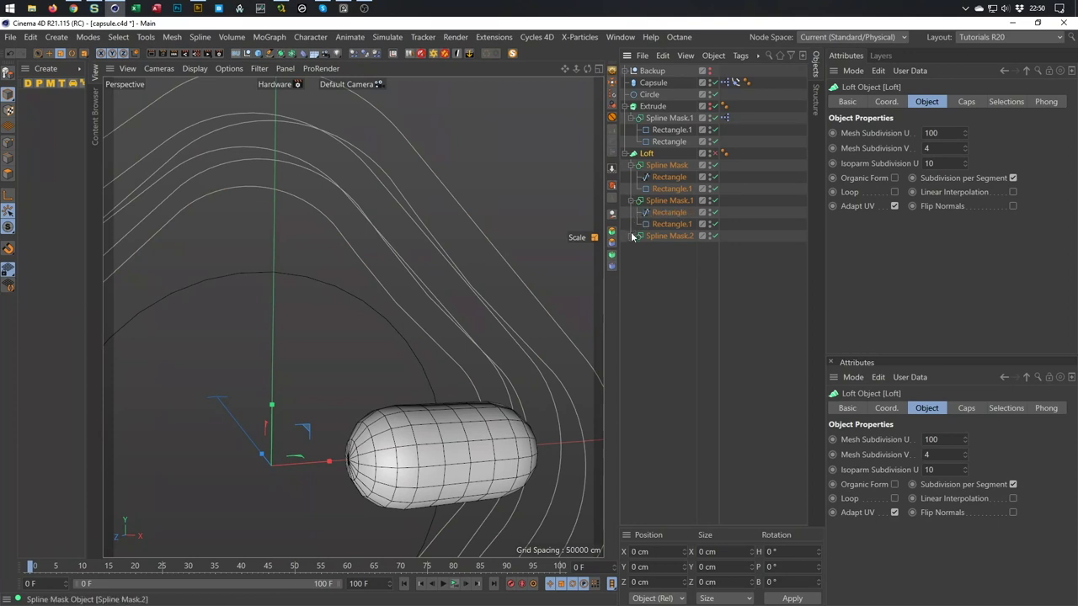
click(639, 236)
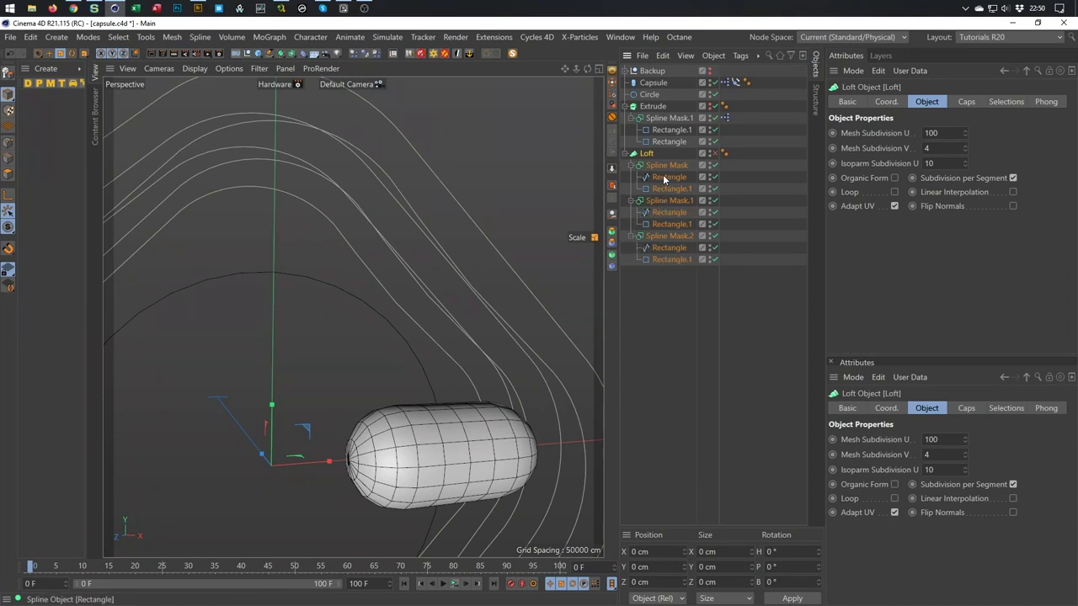
click(664, 178)
ctrl+click(664, 214)
ctrl+click(666, 249)
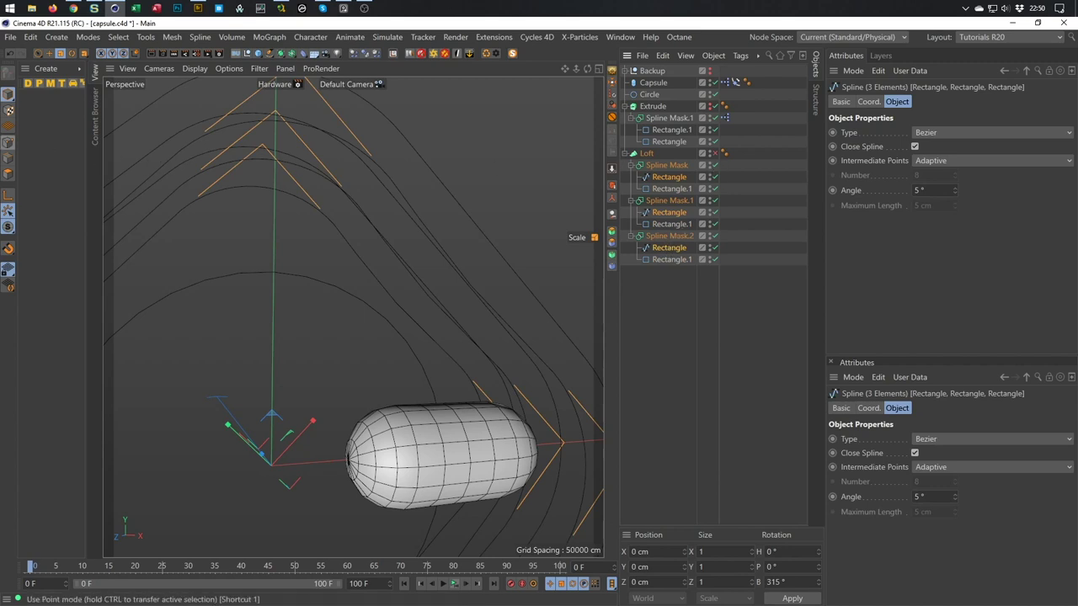
Enter Points mode with Live Selection and pick the first top corner point
click(7, 143)
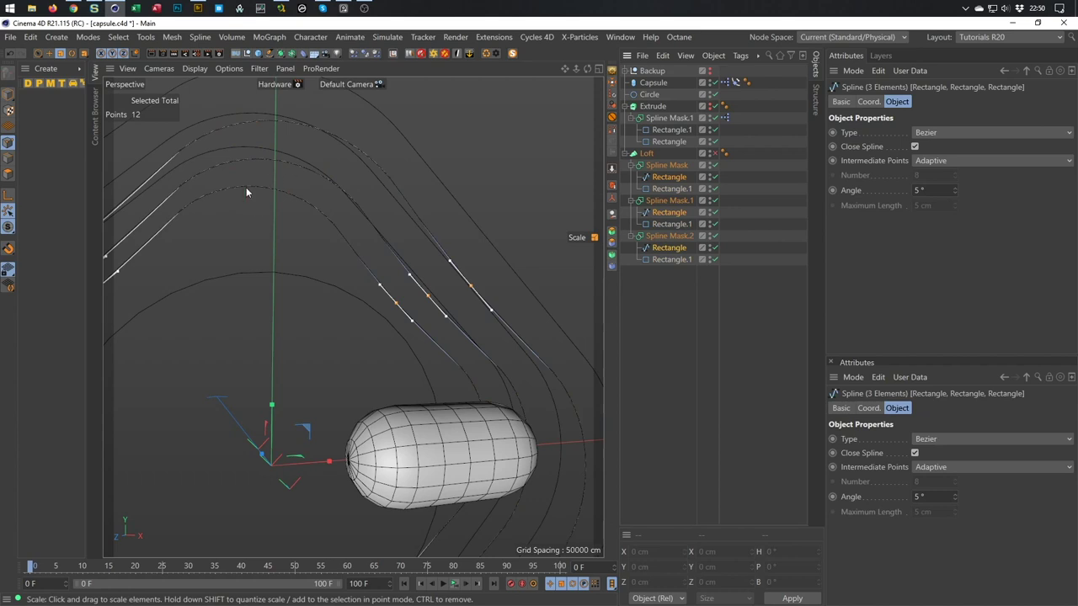
alt+drag(373, 301, 539, 225)
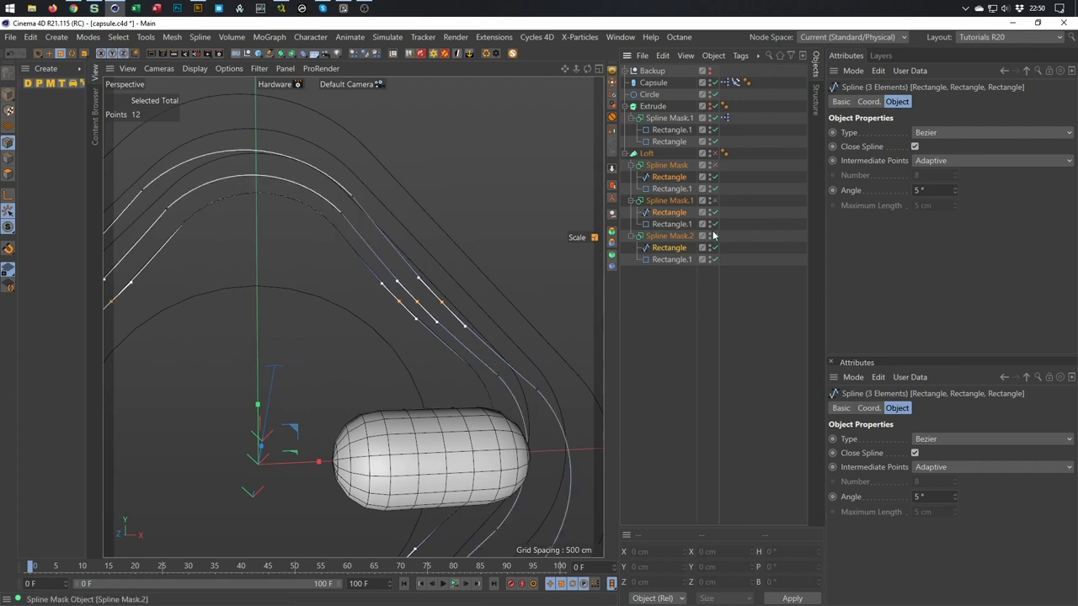
alt+drag(389, 261, 428, 242)
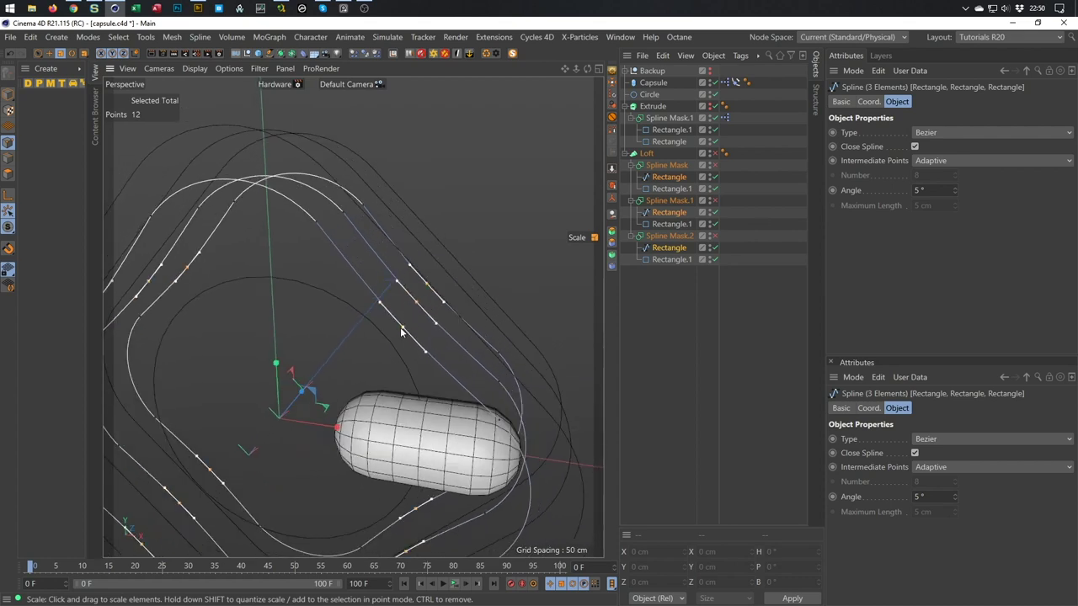
key(9)
click(327, 222)
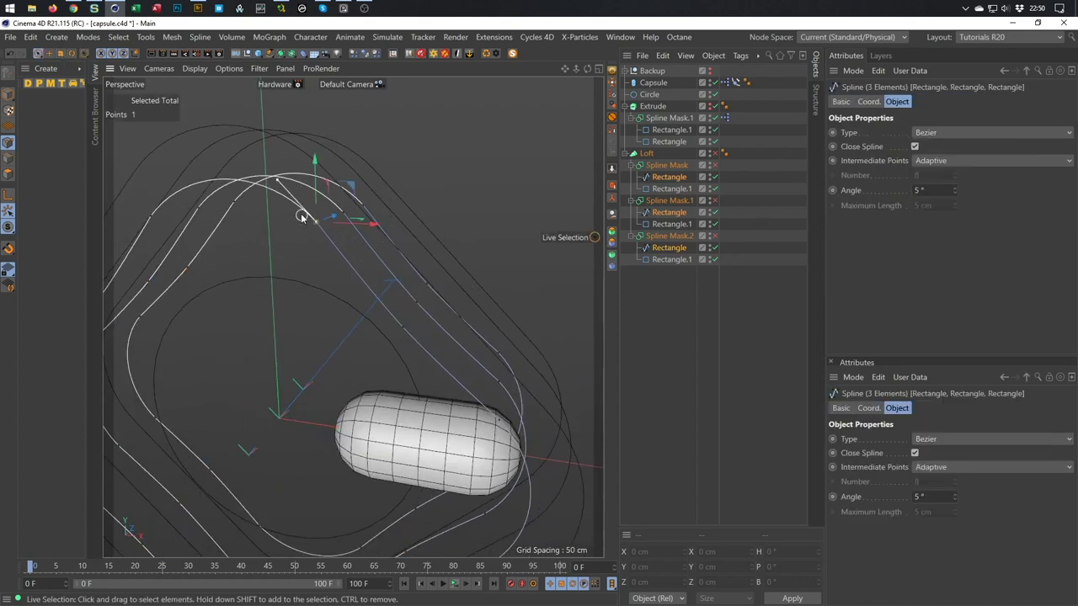
Paint-select the remaining left, bottom and right corner points, 21 in total
scroll(301, 217, up, 3)
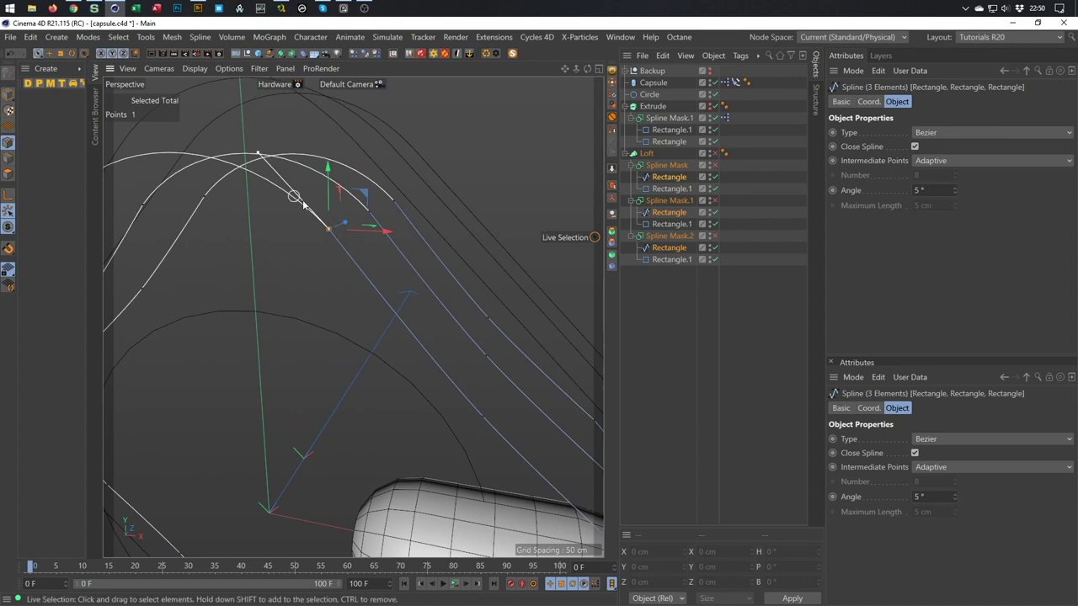
alt+drag(149, 248, 375, 230)
mouse_move(231, 207)
shift+mouse_down()
mouse_move(312, 180)
mouse_move(384, 210)
mouse_move(306, 233)
mouse_move(250, 378)
shift+mouse_up()
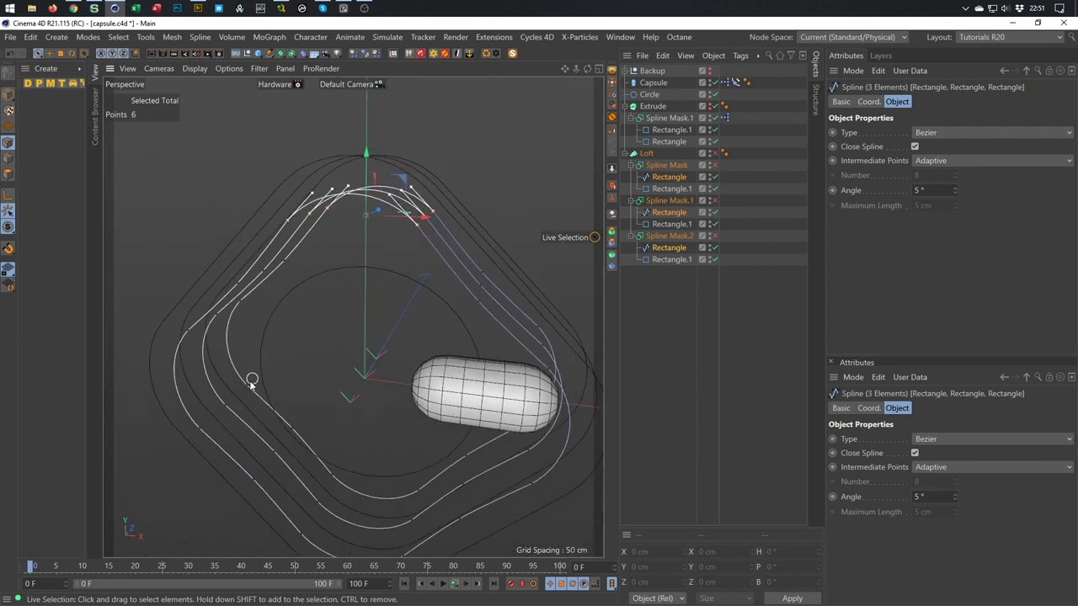
shift+drag(202, 437, 262, 373)
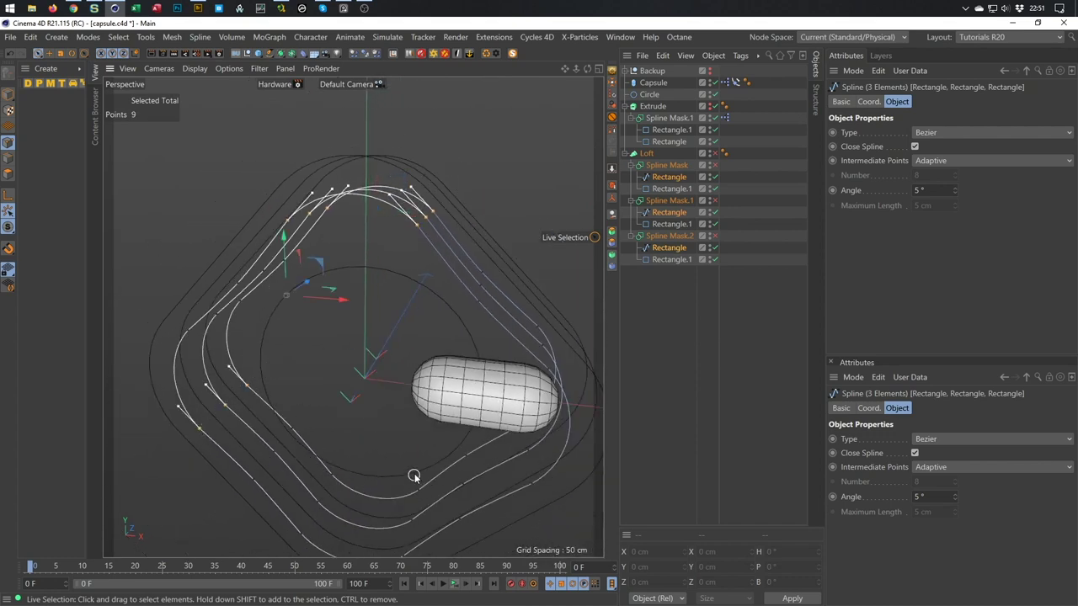
shift+drag(347, 459, 302, 544)
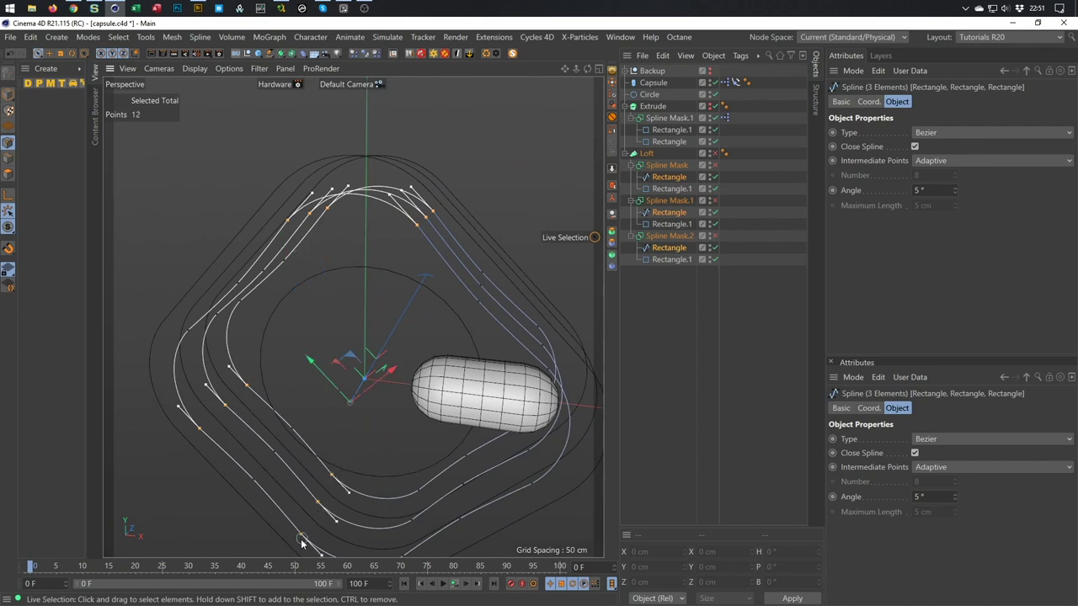
mouse_move(455, 484)
alt+mouse_down()
mouse_move(444, 418)
mouse_move(420, 445)
mouse_move(404, 535)
alt+mouse_up()
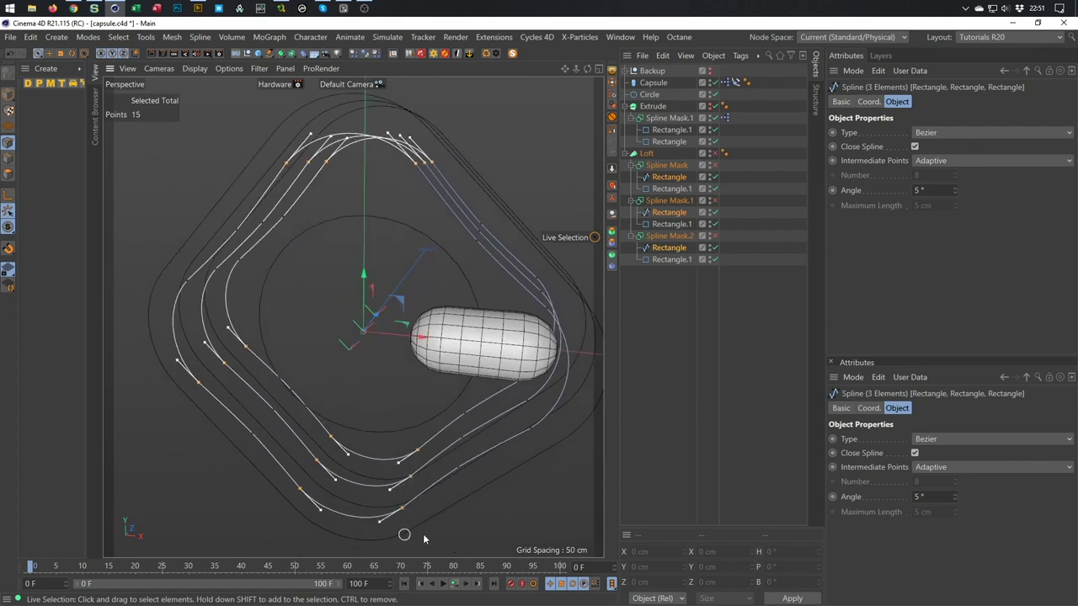
mouse_move(526, 446)
shift+mouse_down()
mouse_move(516, 367)
mouse_move(503, 375)
shift+mouse_up()
shift+drag(499, 323, 530, 282)
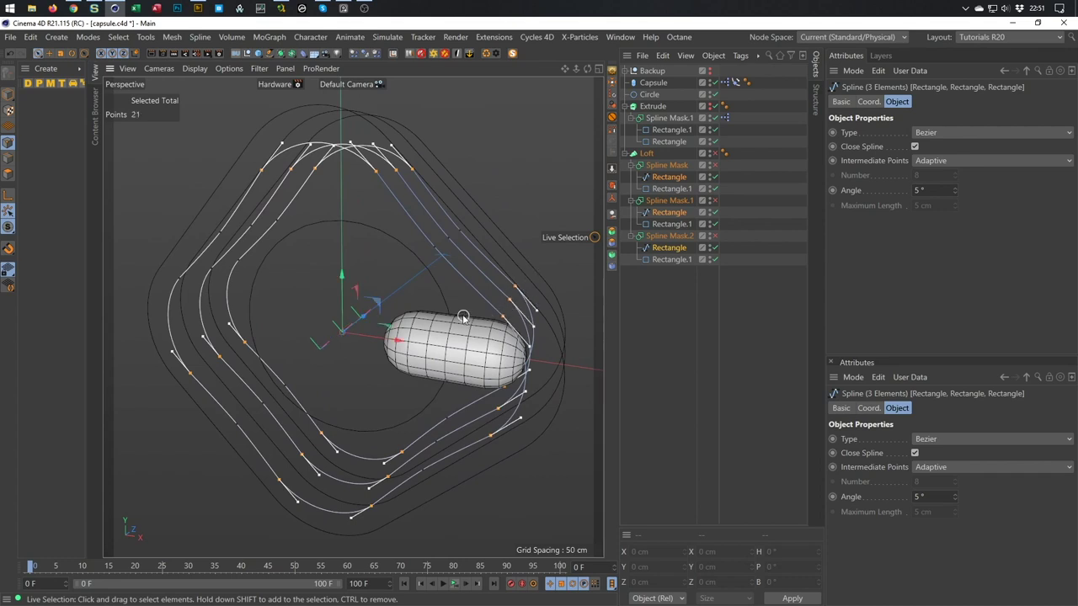
Apply Equal Tangent Length to the 21 selected corner points and return to Model mode
right_click(515, 124)
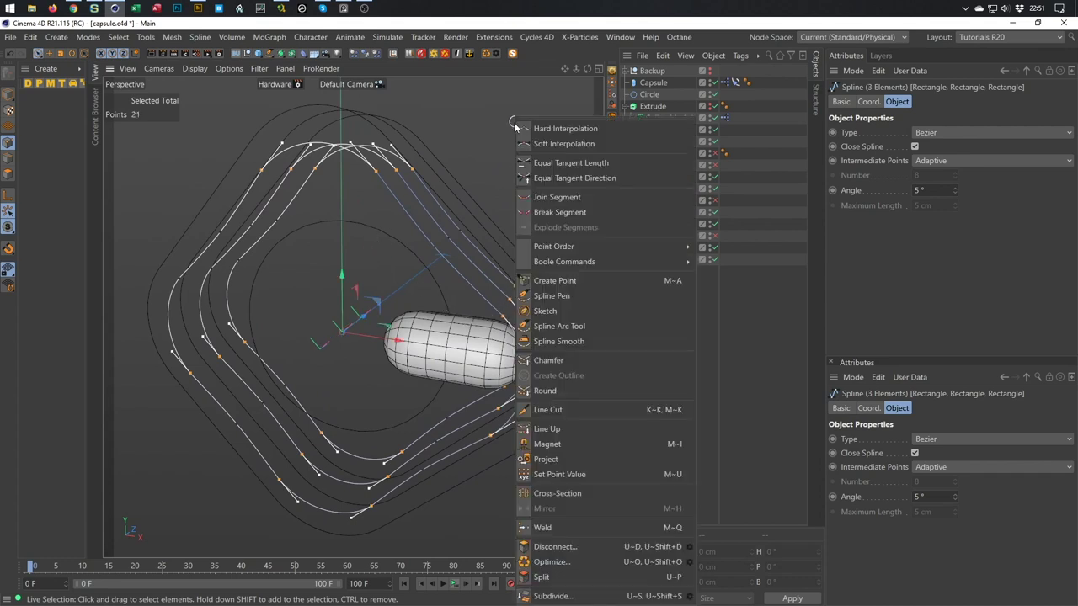
click(550, 163)
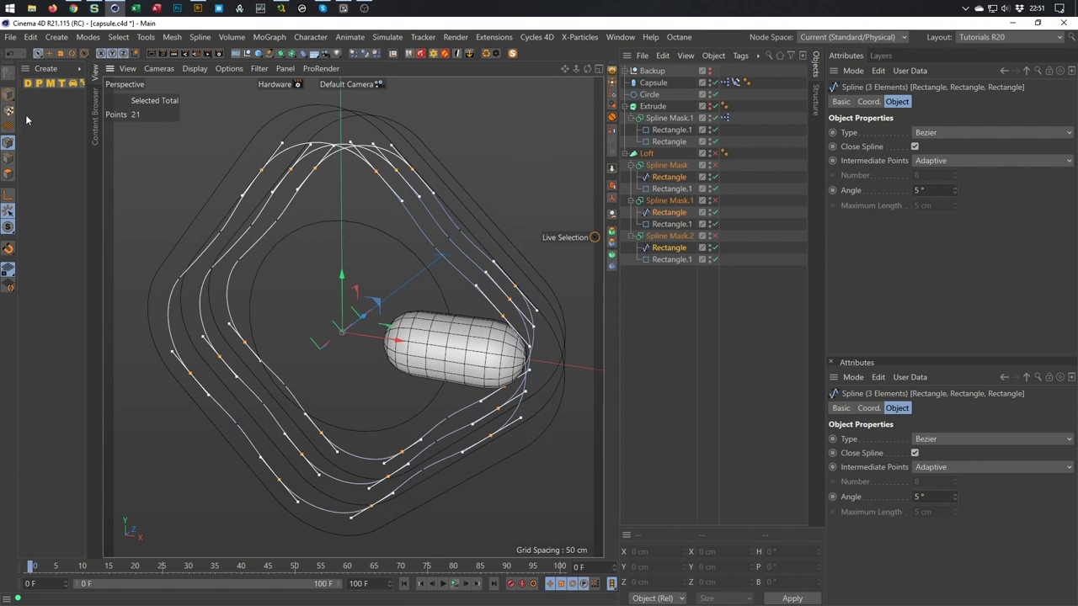
click(11, 97)
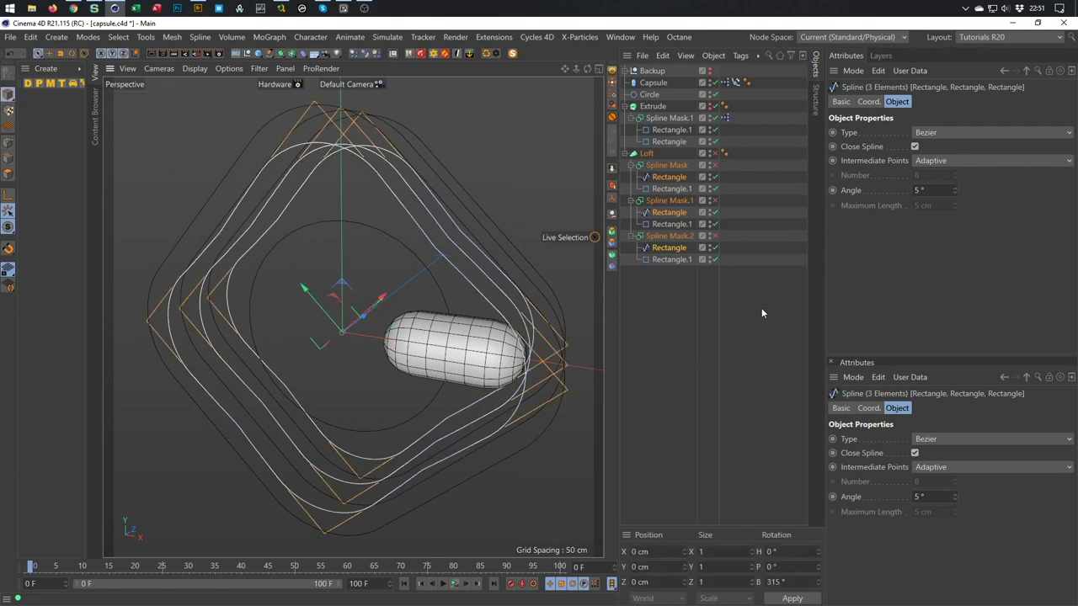
click(714, 165)
click(714, 200)
click(713, 236)
click(714, 154)
alt+drag(381, 220, 300, 178)
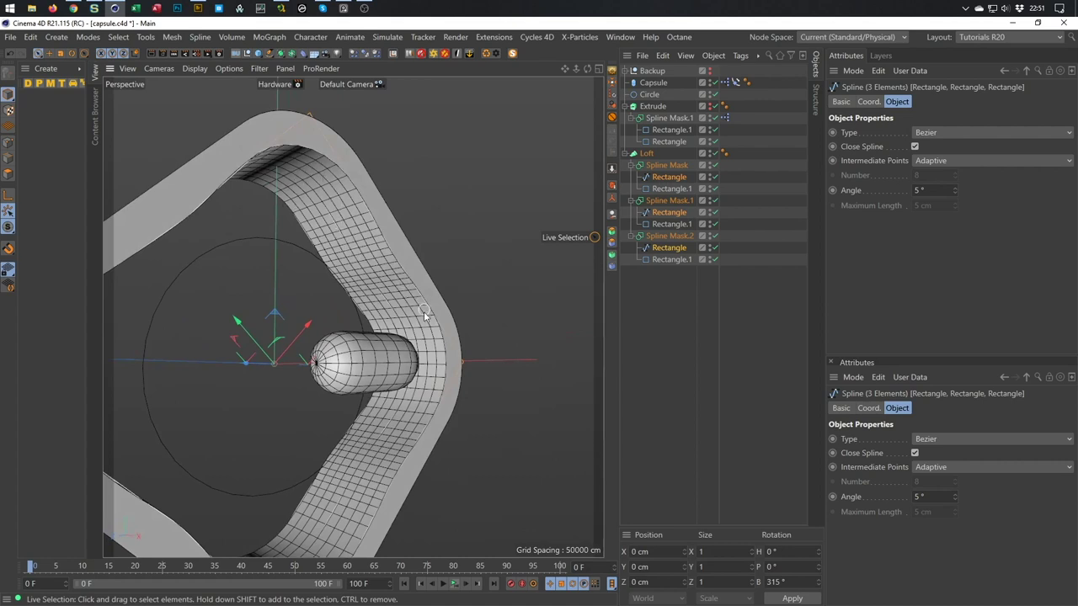
alt+drag(400, 397, 421, 282)
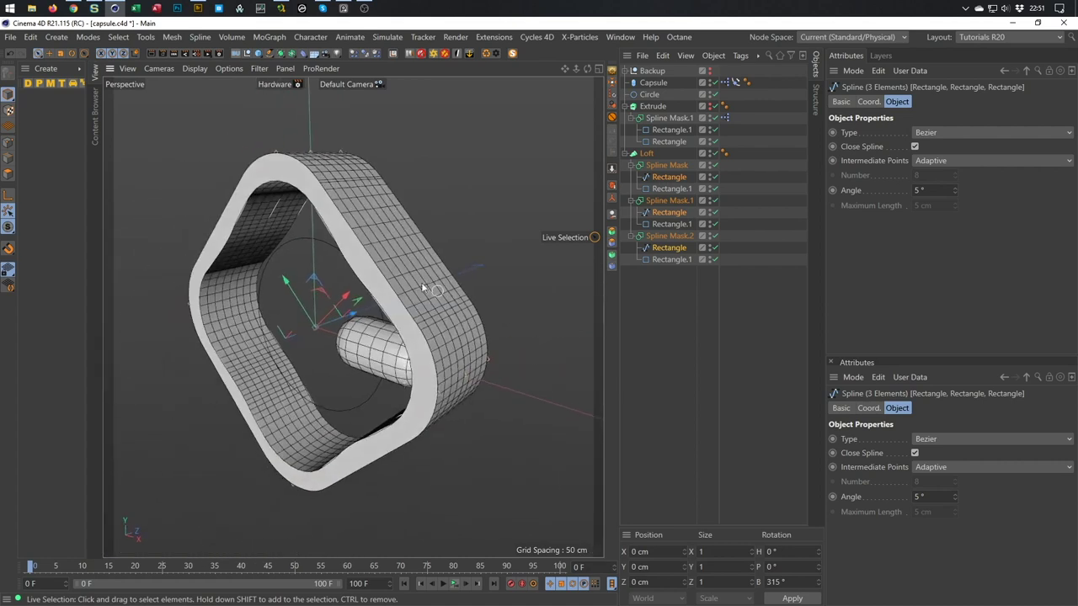
scroll(353, 168, up, 3)
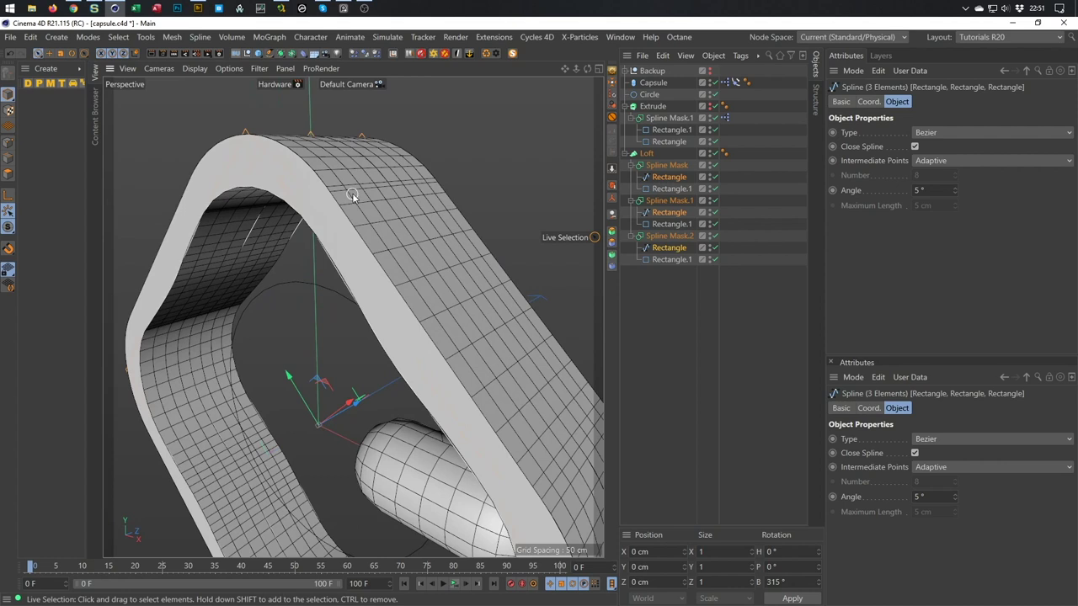
scroll(351, 193, up, 2)
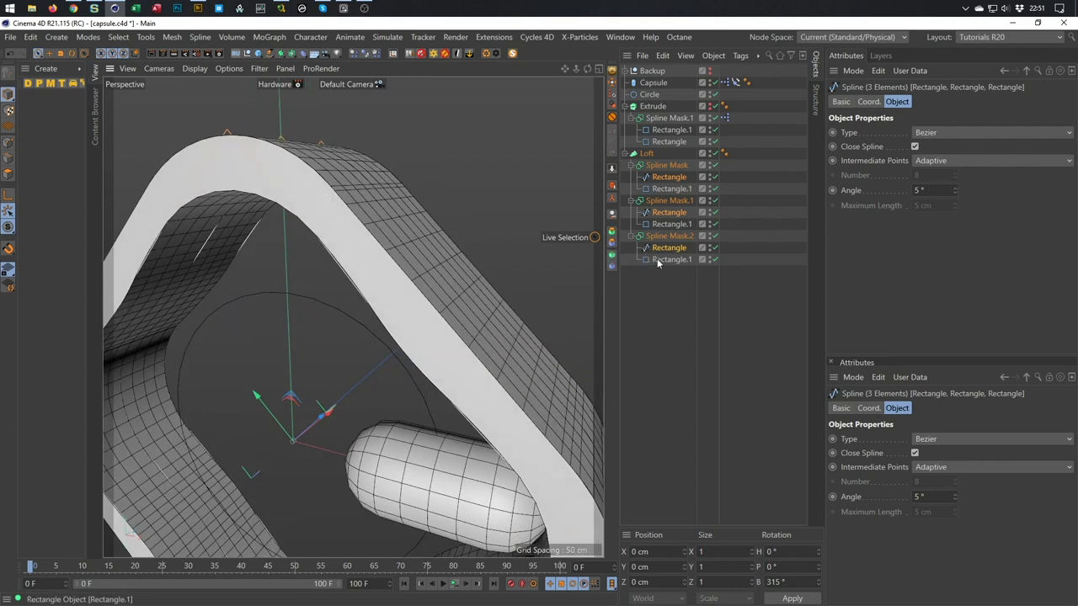
alt+drag(361, 187, 389, 251)
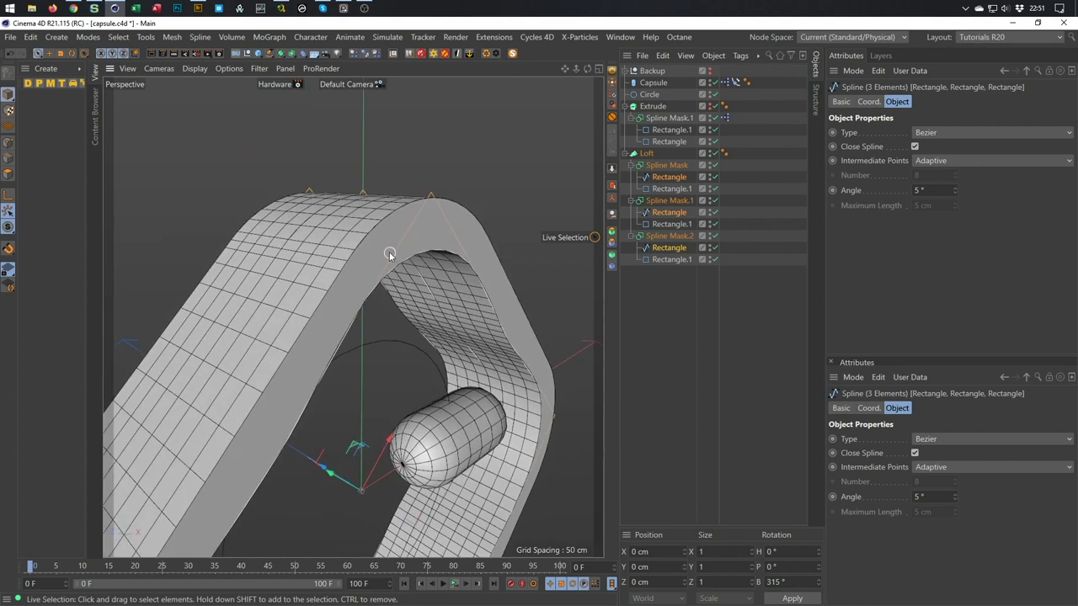
scroll(423, 211, up, 5)
scroll(422, 212, down, 8)
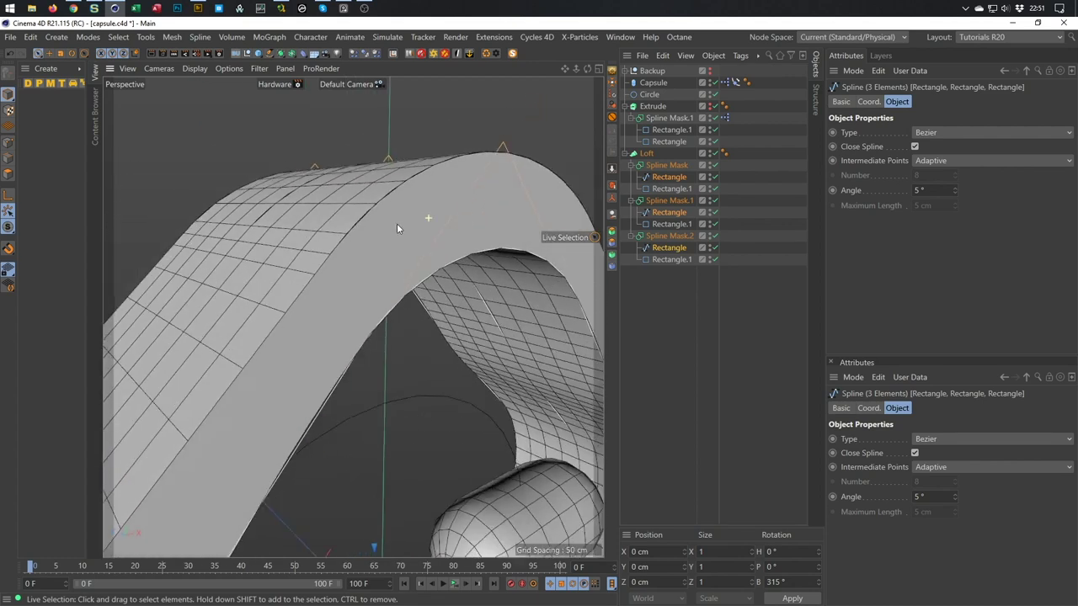
scroll(447, 243, down, 3)
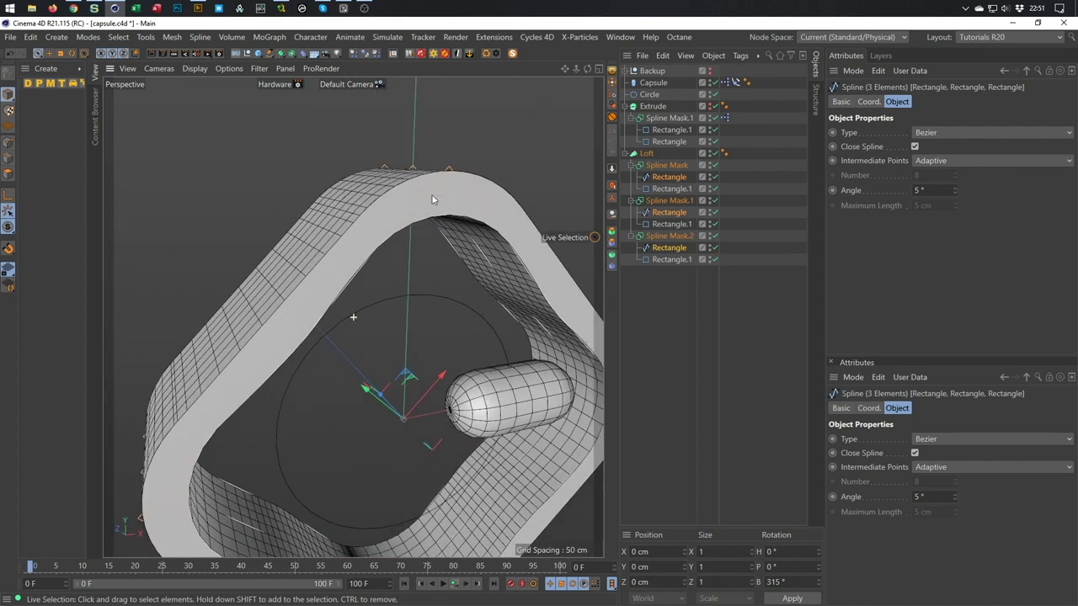
click(666, 192)
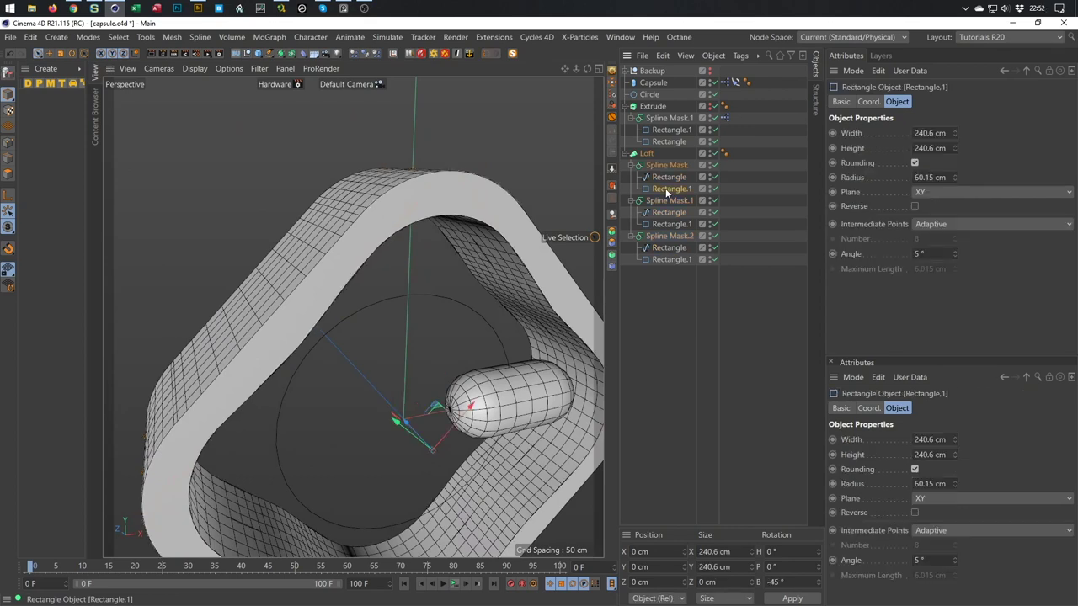
mouse_move(374, 189)
alt+right_down()
mouse_move(416, 174)
mouse_move(393, 185)
alt+right_up()
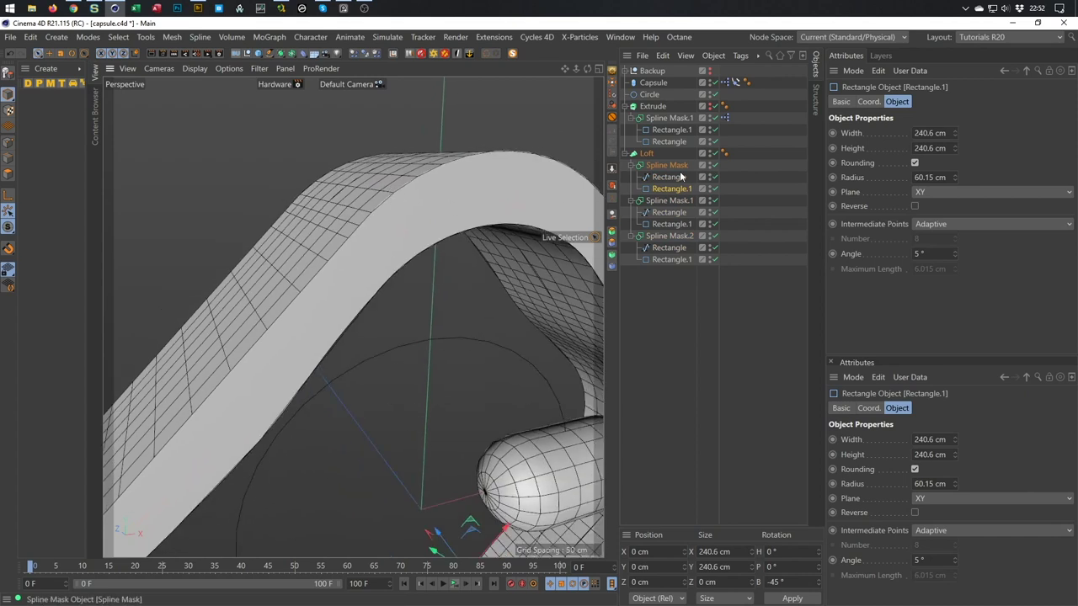
click(646, 153)
Set the Loft's cap bevel size to 2 cm and orbit to inspect the softened edges
click(966, 101)
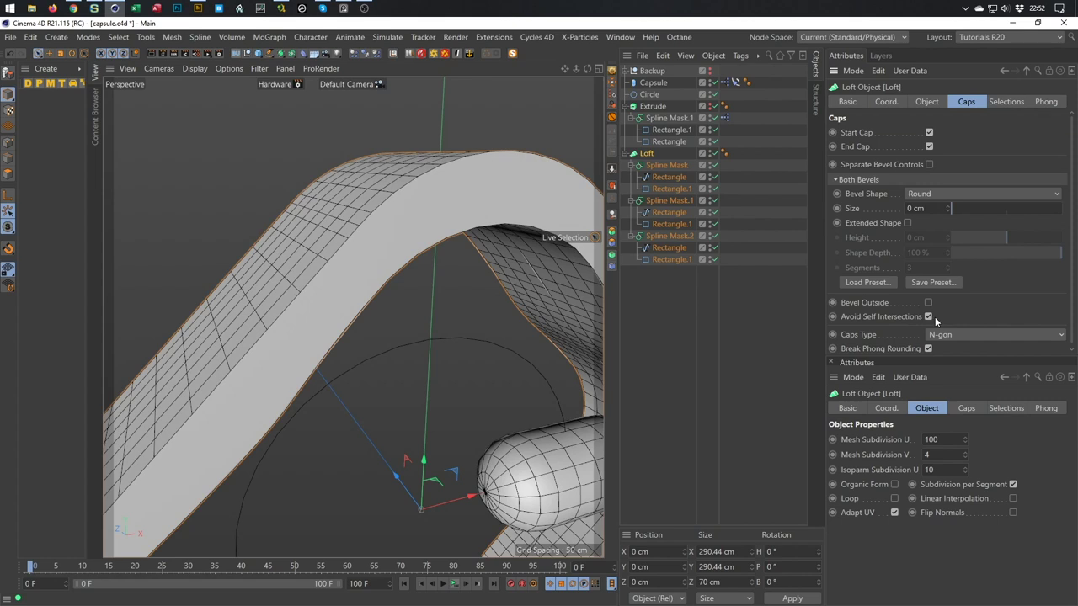
click(929, 208)
text(2)
key(Return)
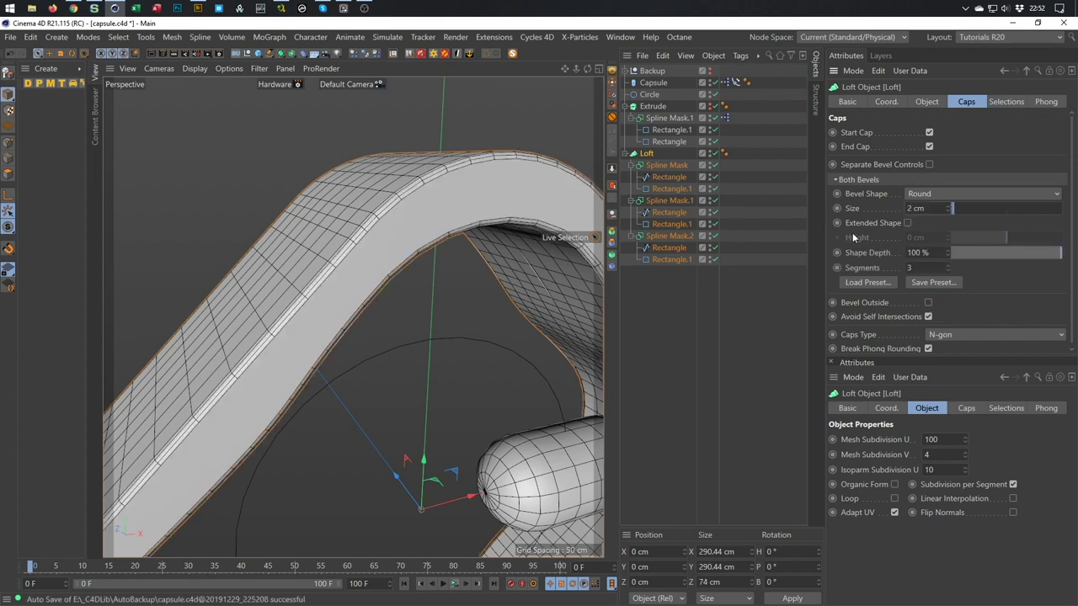
scroll(448, 205, down, 5)
alt+drag(448, 206, 455, 225)
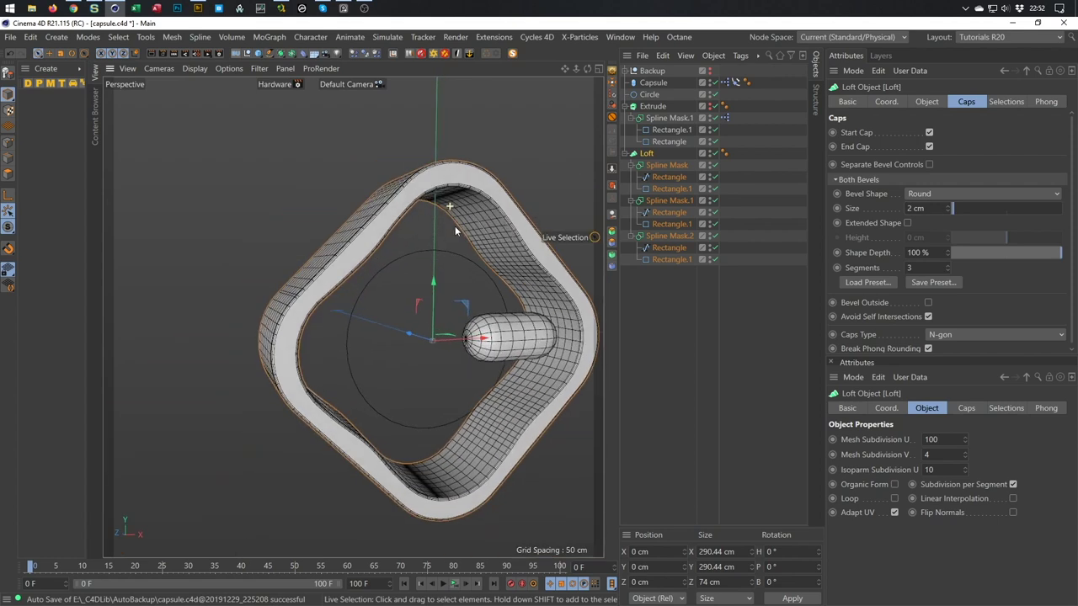
scroll(526, 202, up, 5)
scroll(506, 219, up, 4)
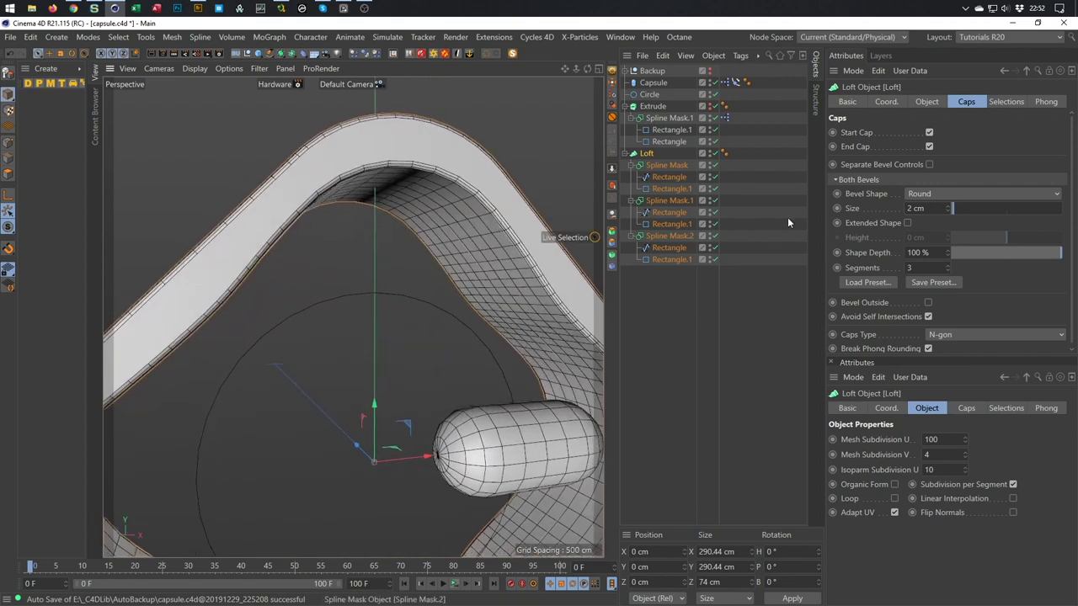
Select the three Rectangle splines and set their interpolation angle to 2°
click(670, 178)
ctrl+click(674, 213)
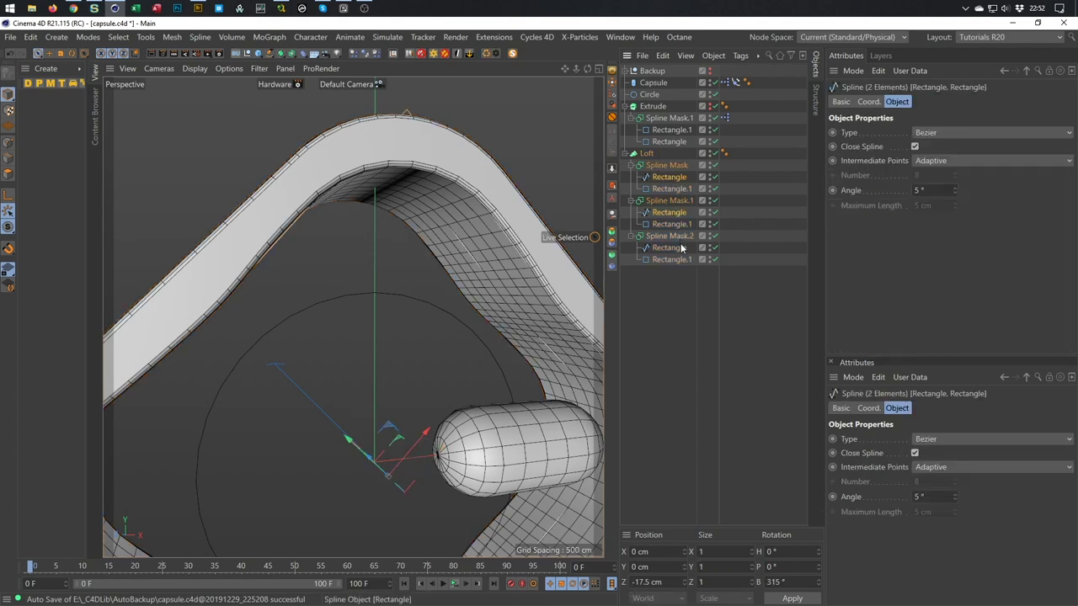
ctrl+click(681, 250)
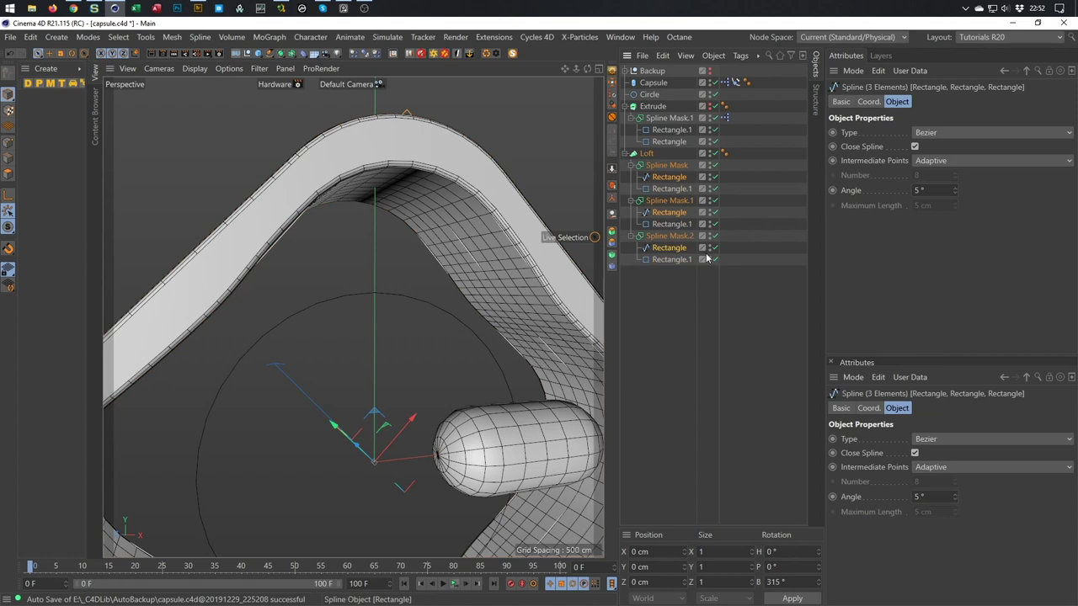
click(940, 189)
text(2)
key(Return)
alt+drag(425, 152, 414, 217)
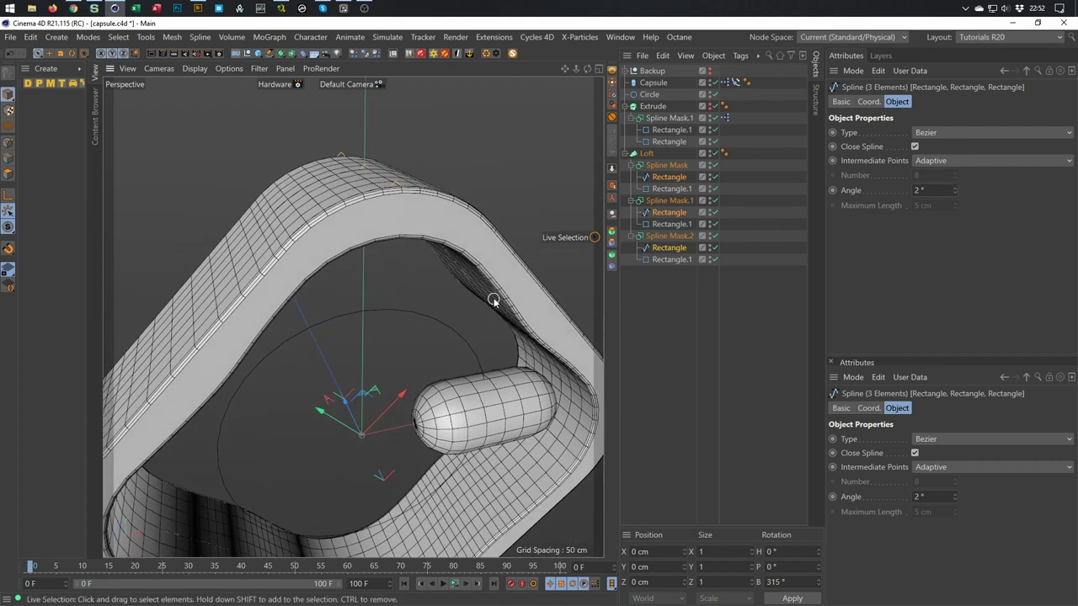
scroll(493, 298, up, 4)
Raise the Loft's Mesh Subdivision U from 100 to 155, then orbit to review the denser ring
click(646, 153)
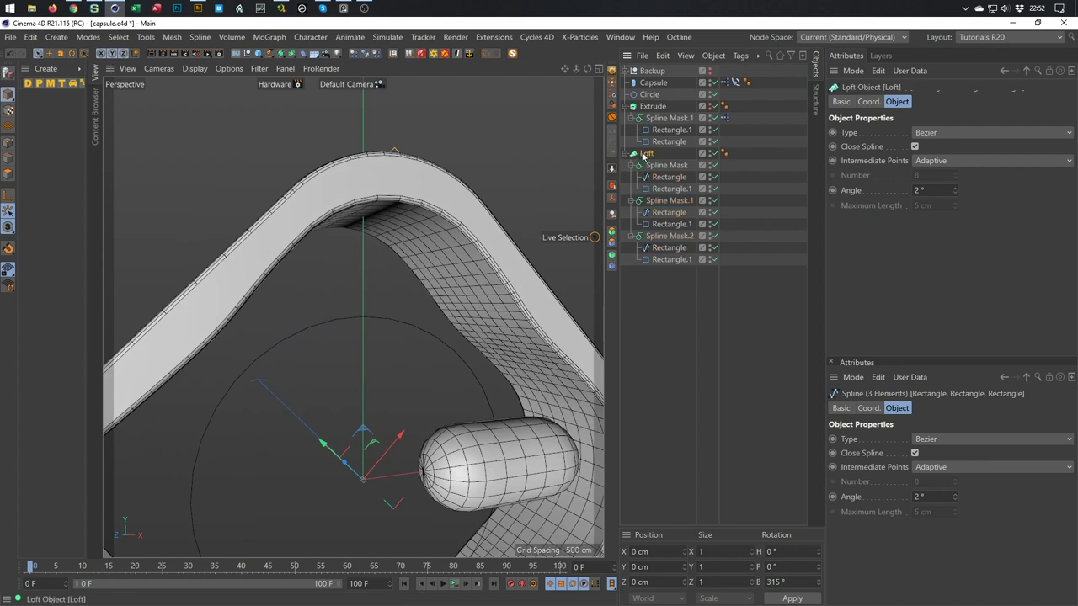
click(926, 101)
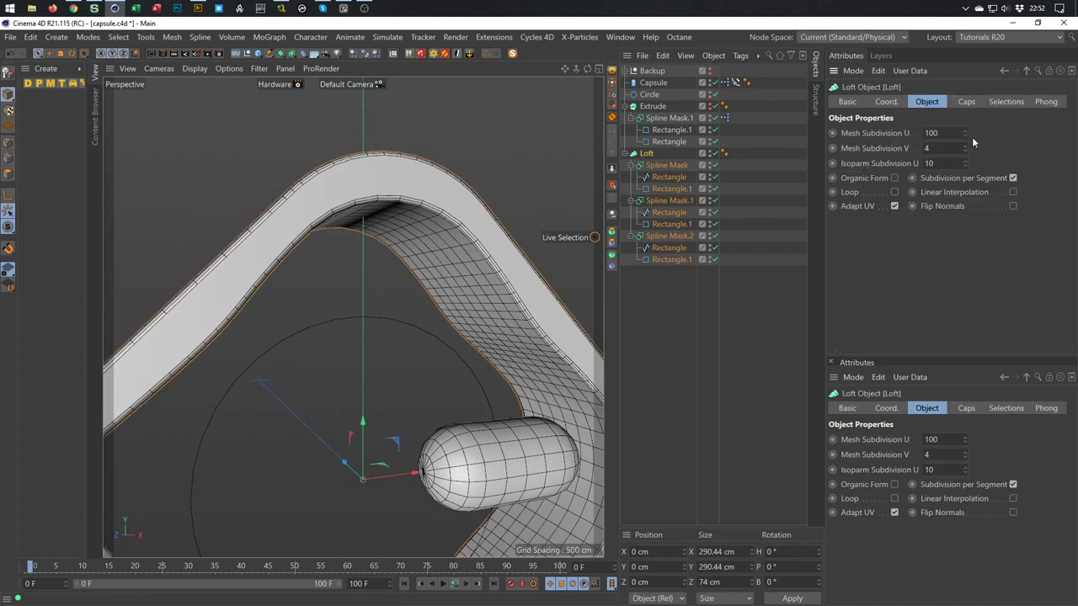
drag(965, 132, 1001, 130)
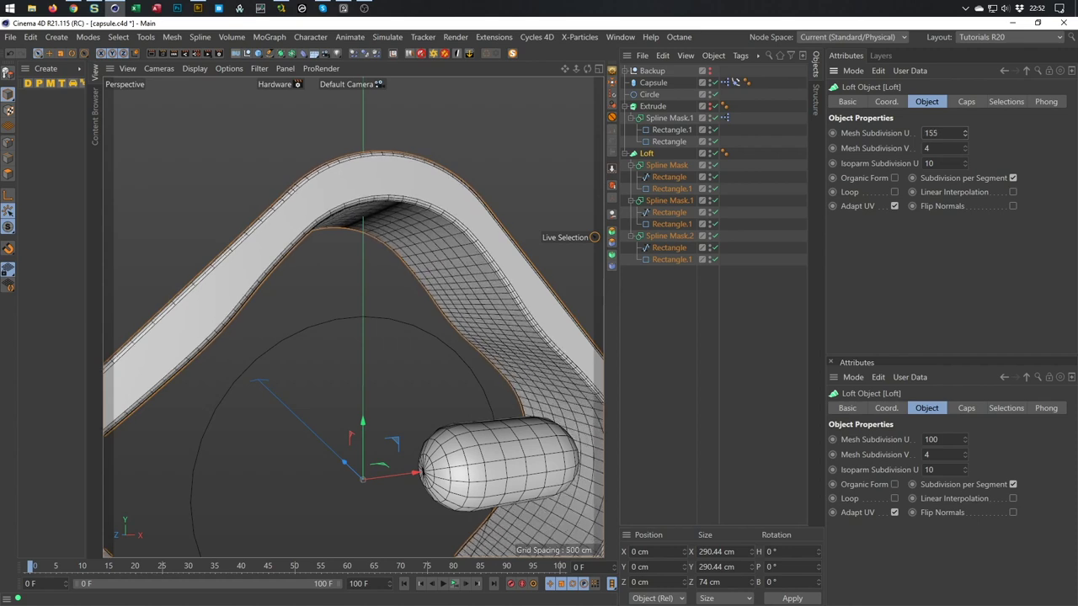
alt+drag(392, 185, 284, 147)
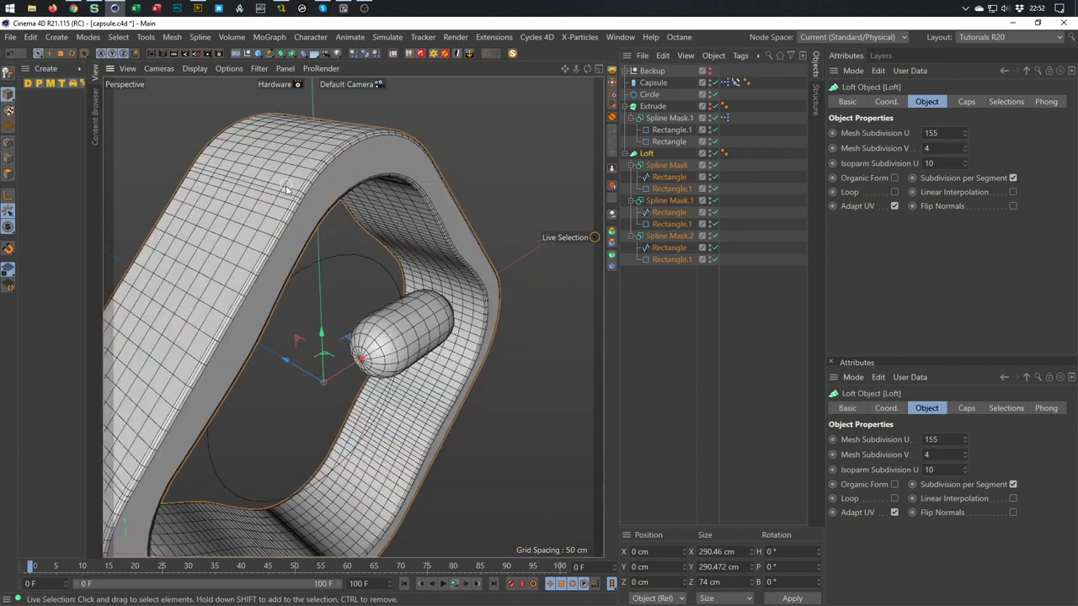
alt+drag(305, 191, 499, 274)
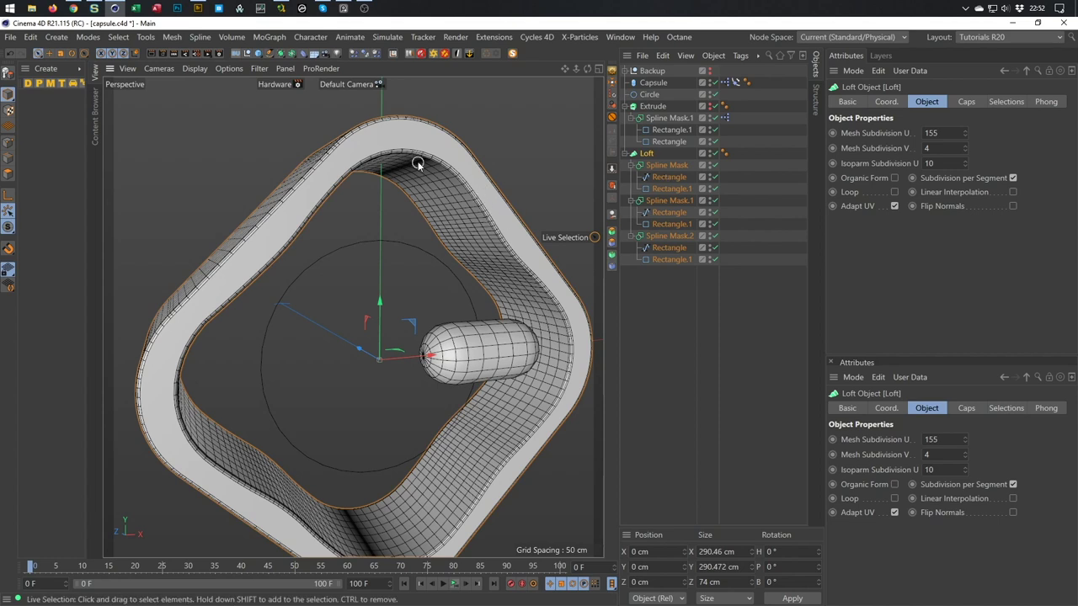
Select the Rectangles under Spline Mask and Spline Mask.2 together with the Scale tool active
click(665, 177)
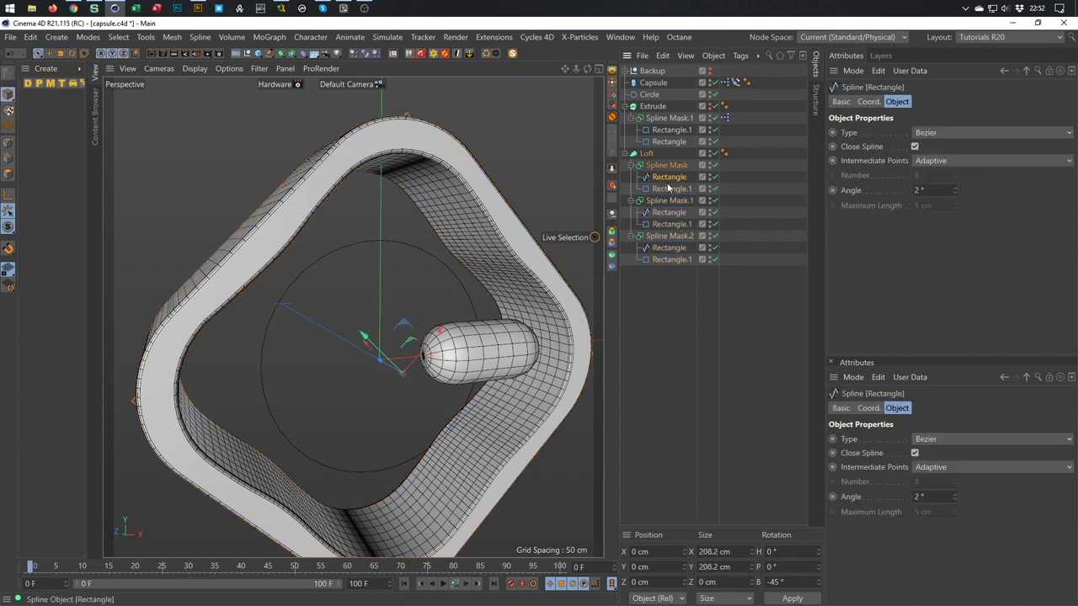
ctrl+click(661, 249)
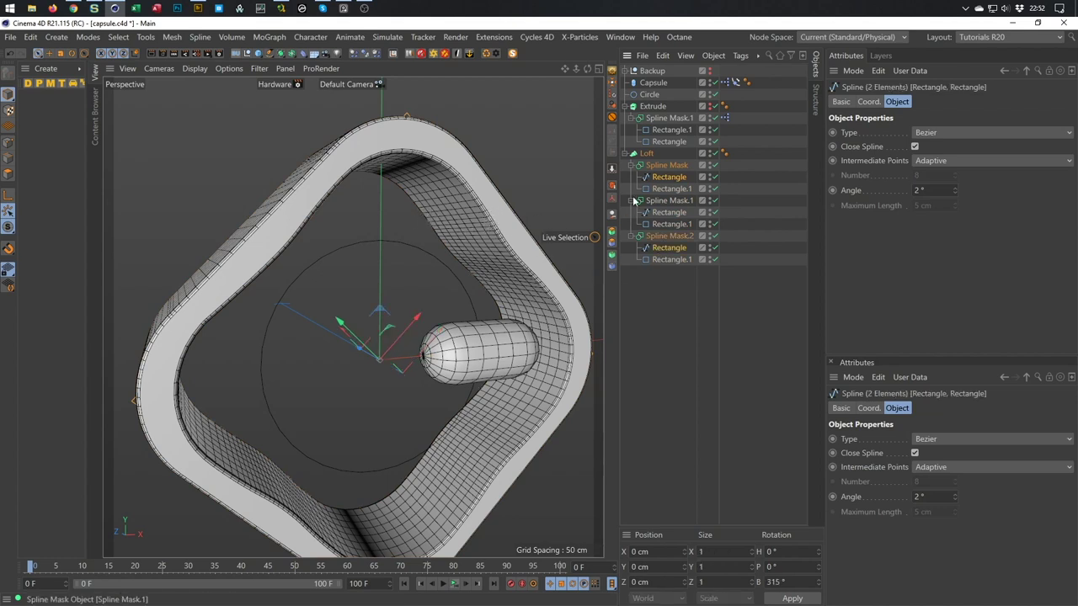
key(t)
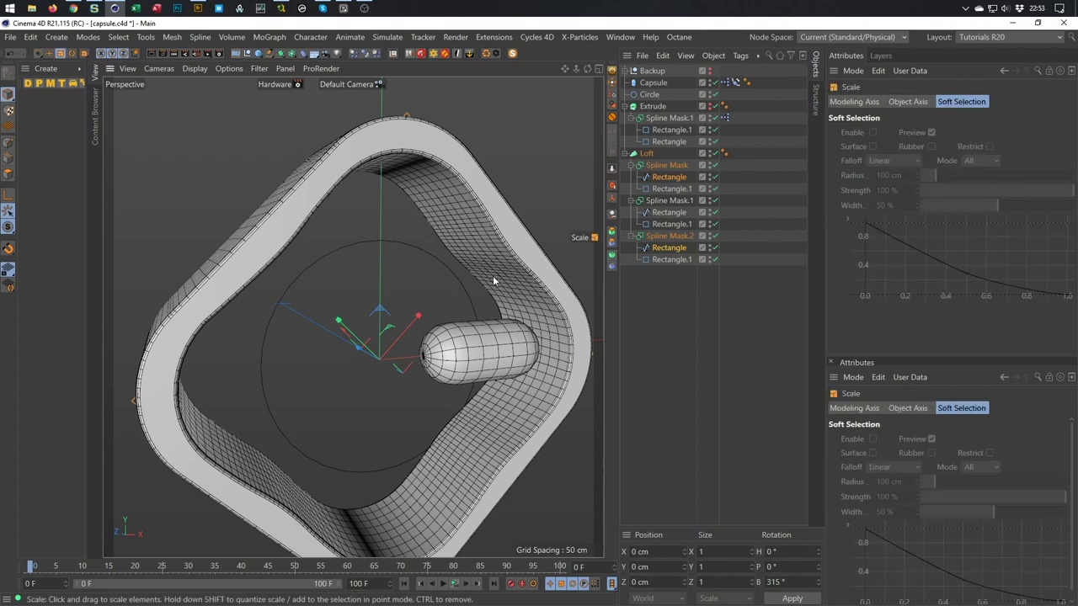
alt+drag(358, 345, 358, 313)
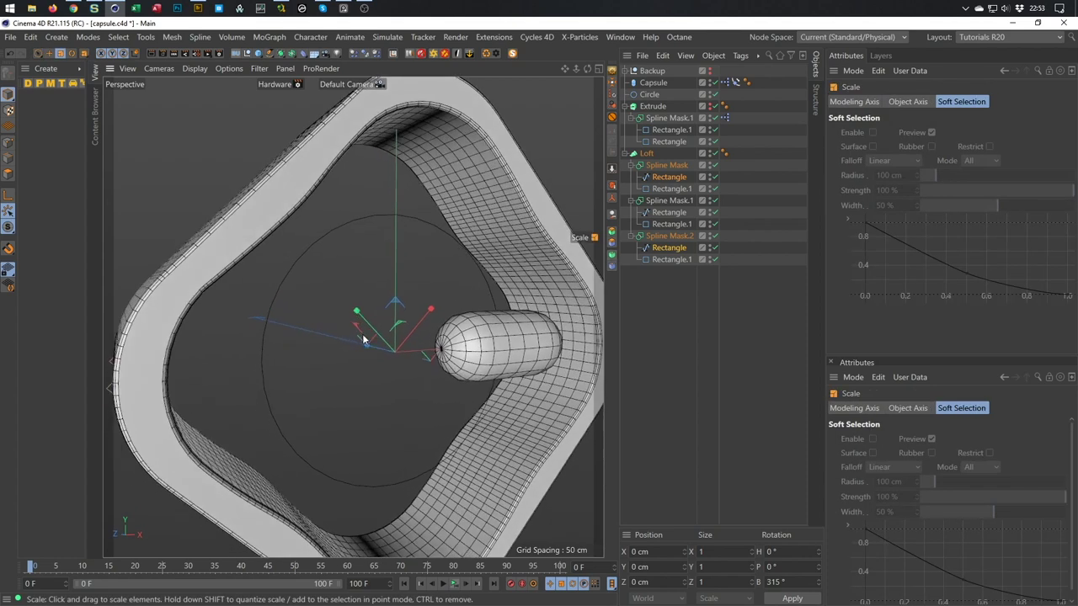
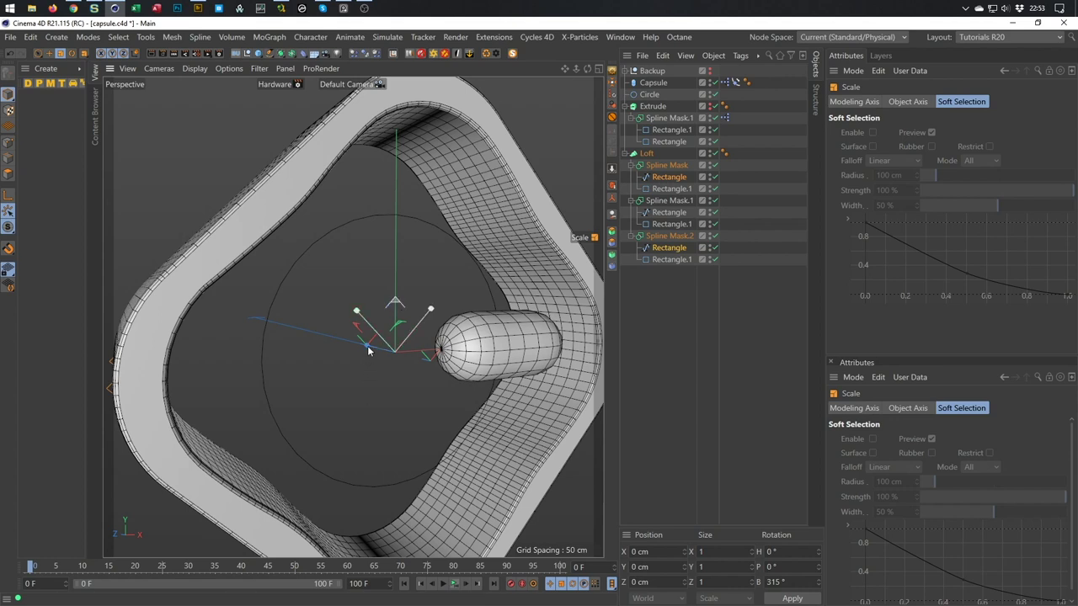
Lock the Z axis and scale the extruded tray up to about 111.6%
click(124, 56)
drag(395, 301, 344, 308)
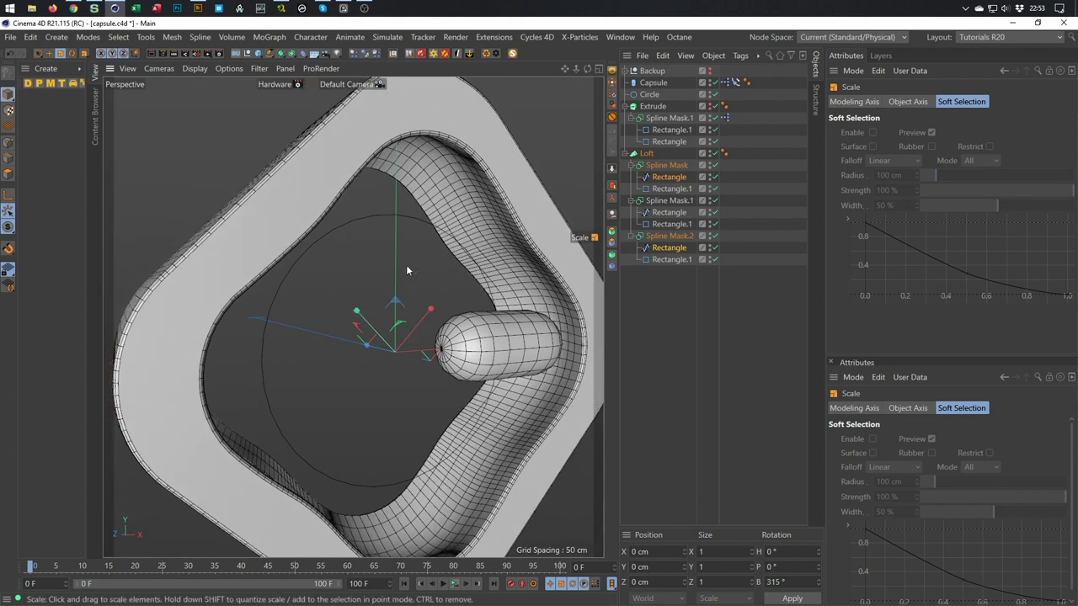
alt+drag(473, 218, 531, 232)
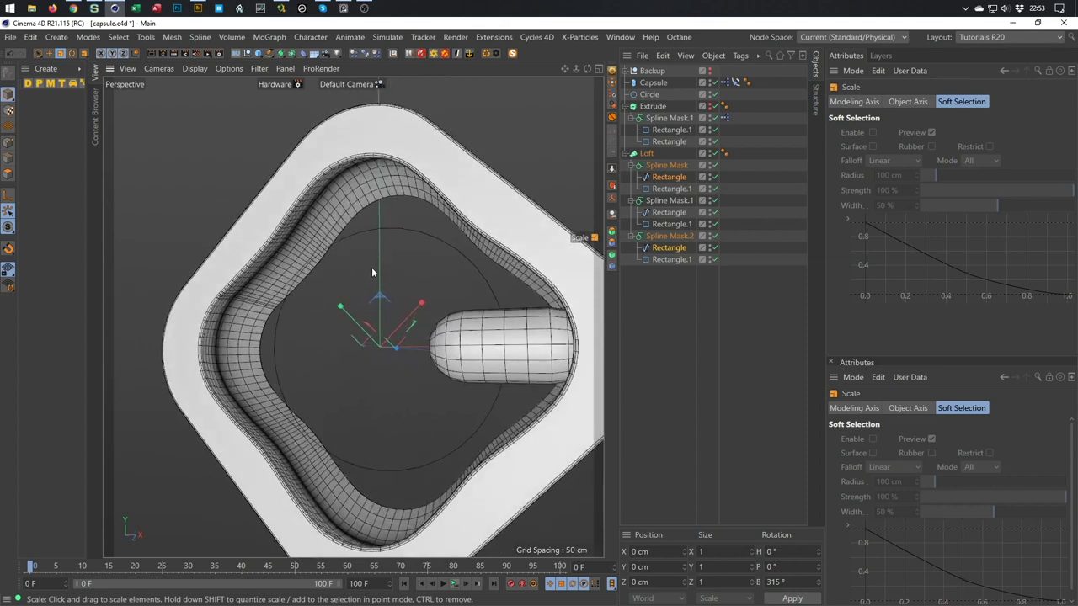
alt+right_drag(236, 316, 250, 286)
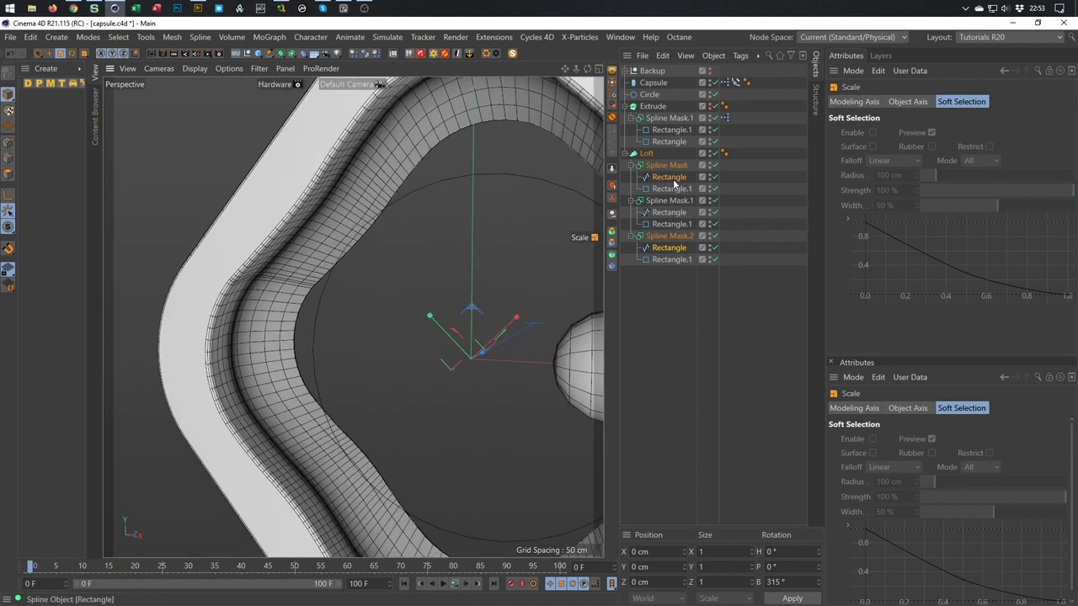
Select the three Rectangle splines and disable the Loft, Spline Mask.1 and Spline Mask.2
click(672, 179)
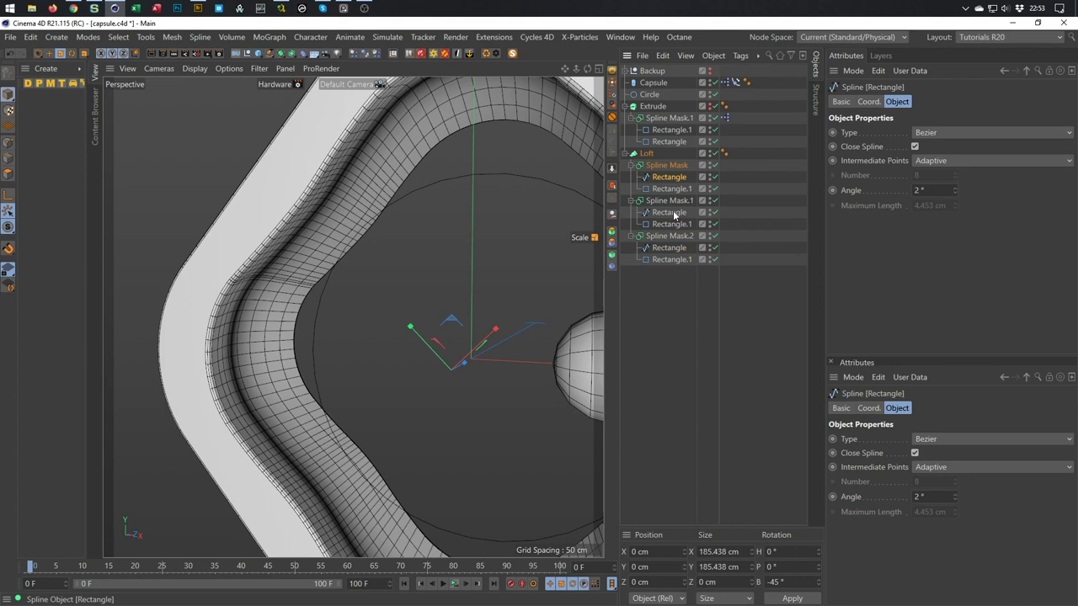
ctrl+click(672, 213)
ctrl+click(670, 247)
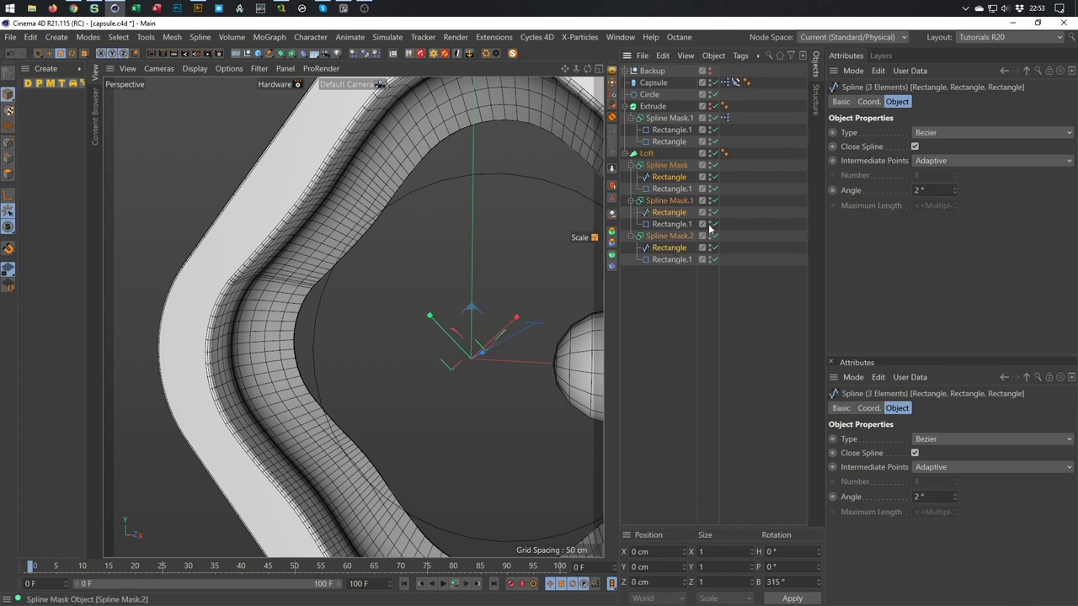
click(713, 154)
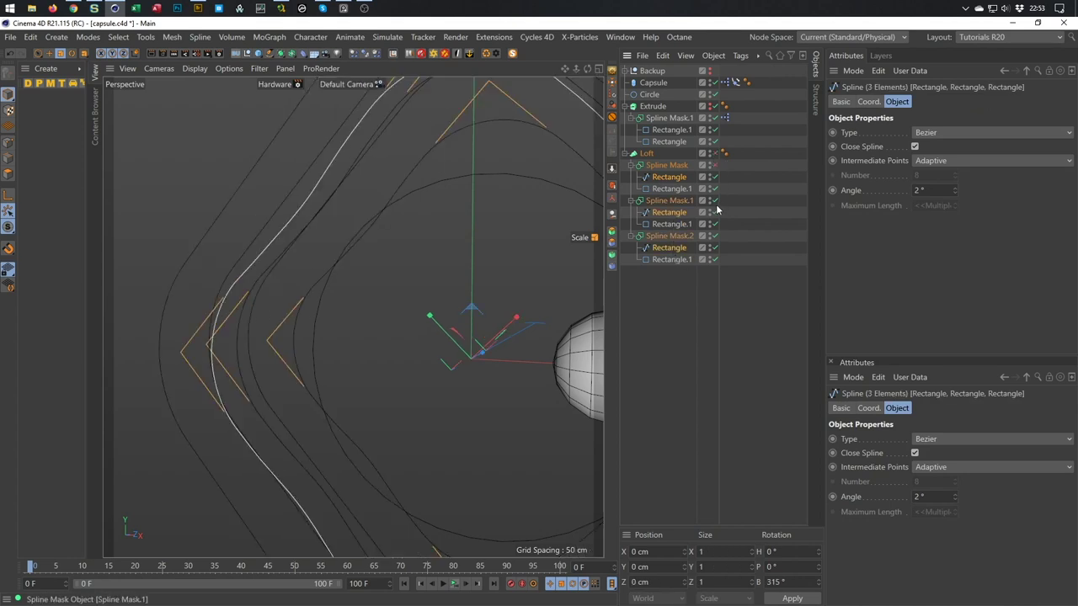
click(713, 201)
click(713, 237)
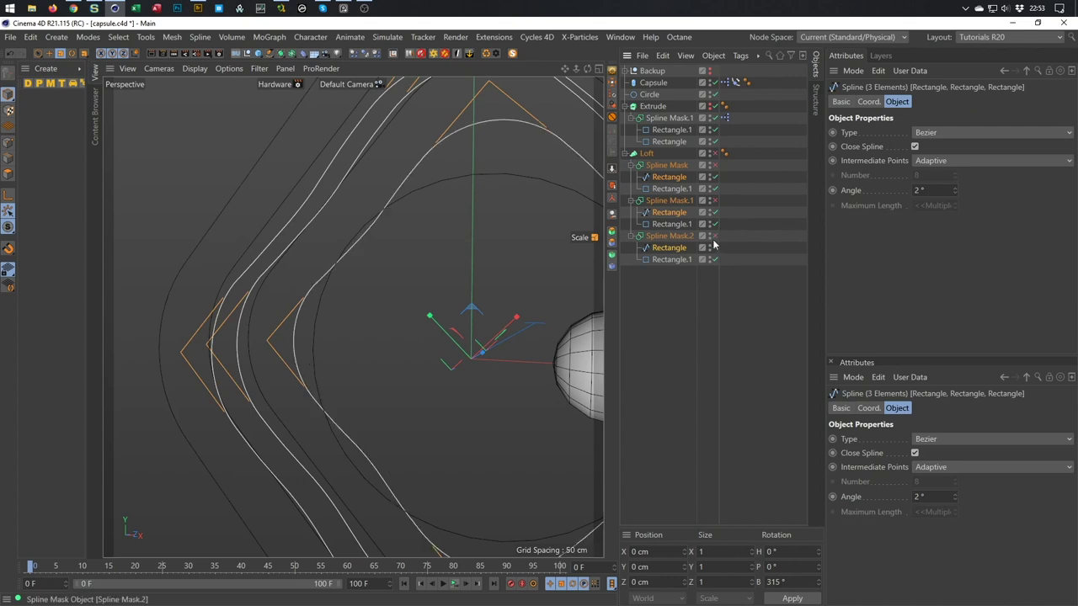
Apply Equal Tangent Length to the matching corner point on each of the three rectangles
click(7, 142)
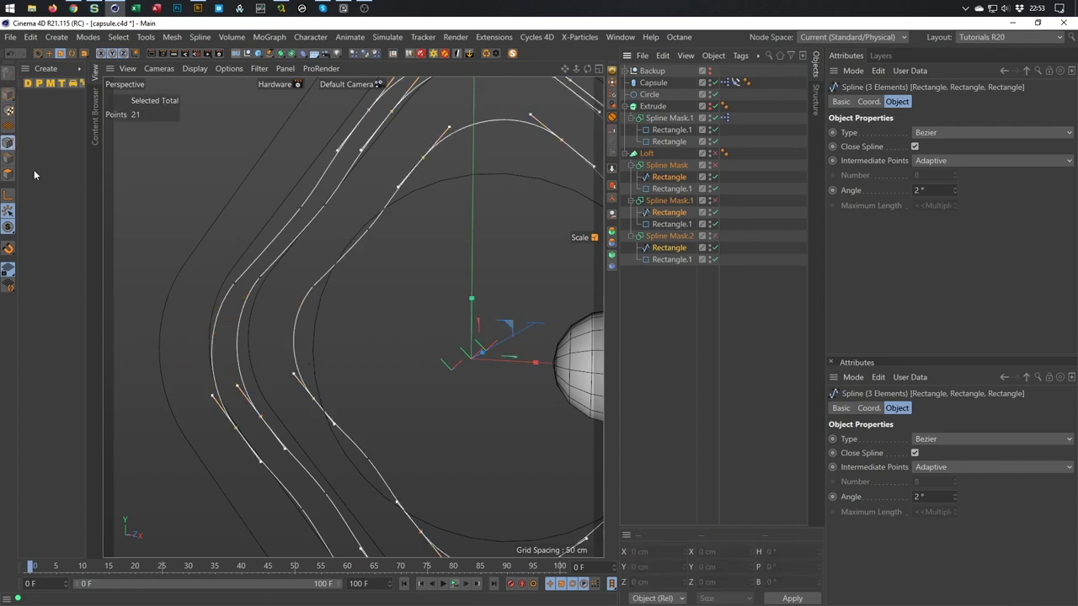
key(9)
click(234, 284)
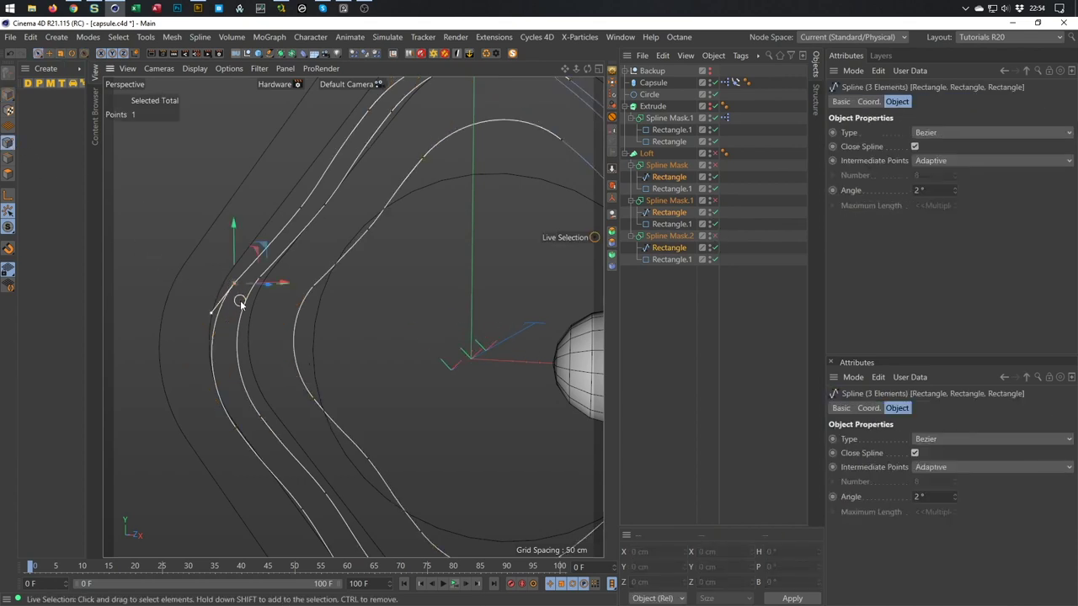
shift+click(263, 282)
shift+click(313, 285)
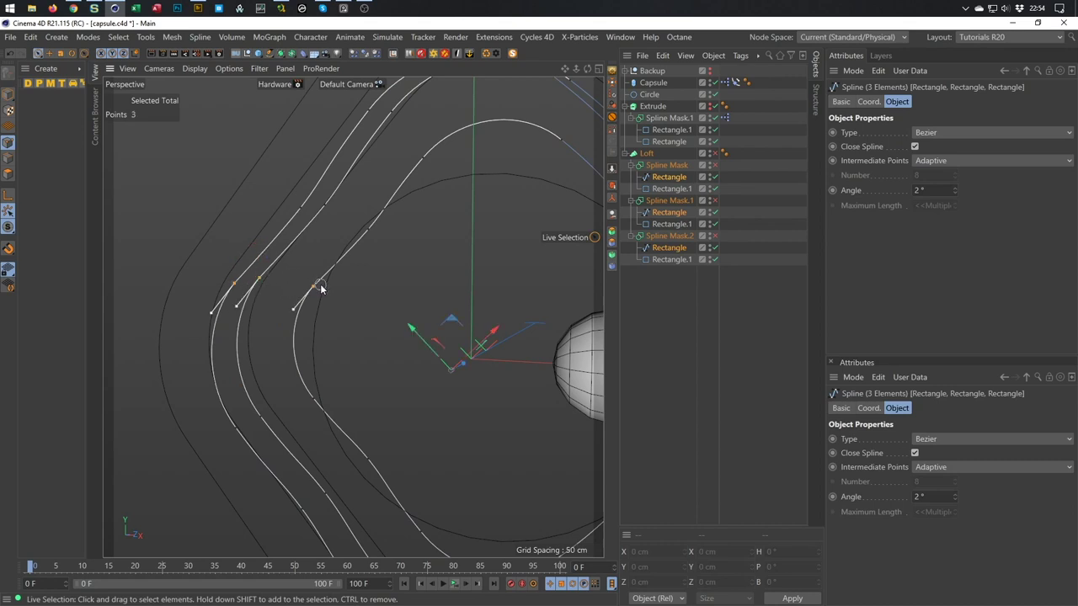
right_click(341, 330)
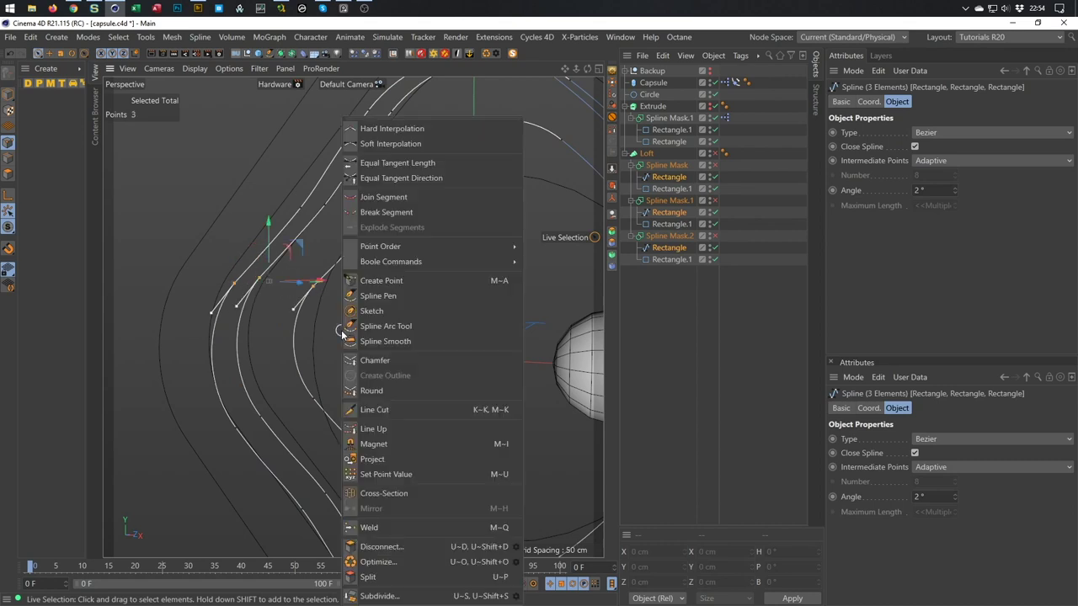
click(391, 166)
alt+drag(365, 260, 328, 266)
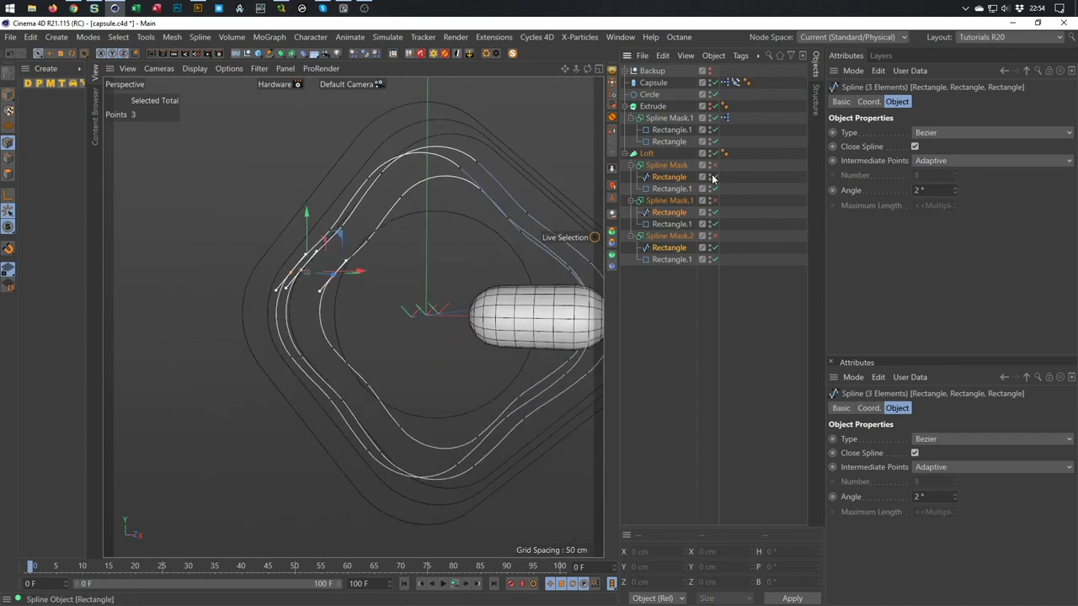
Re-enable the spline masks and Loft, check the rebuilt band from several angles, then deselect
click(714, 237)
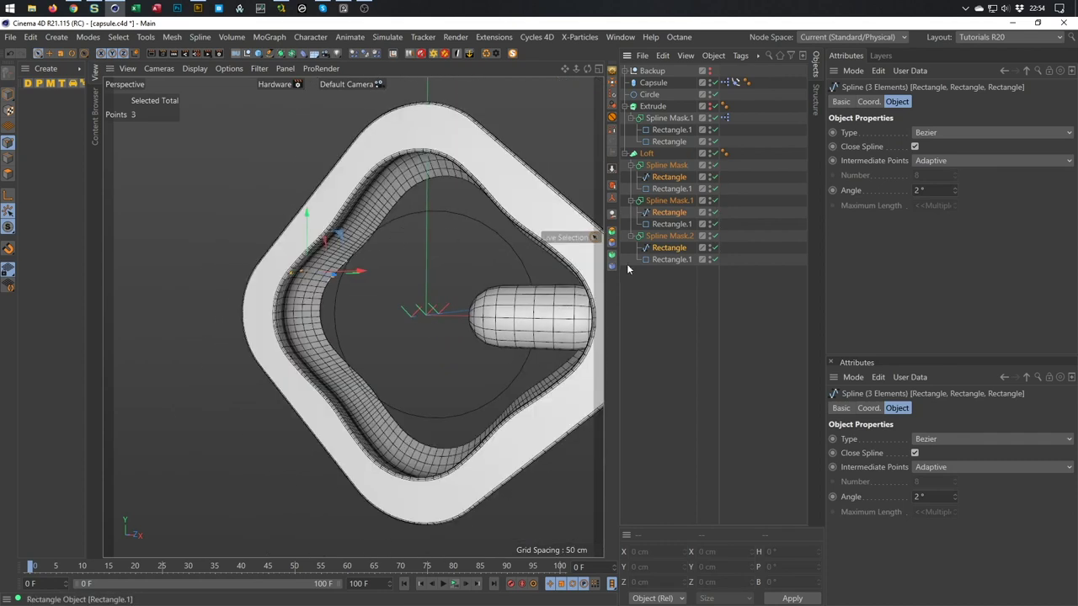
scroll(339, 239, up, 5)
scroll(337, 236, down, 5)
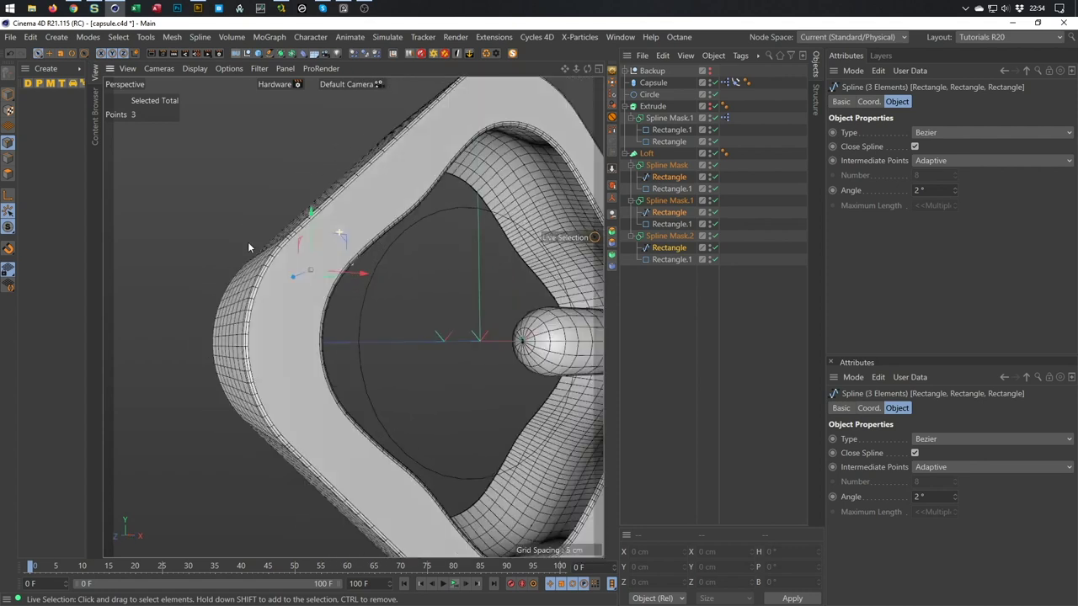
alt+drag(238, 242, 351, 312)
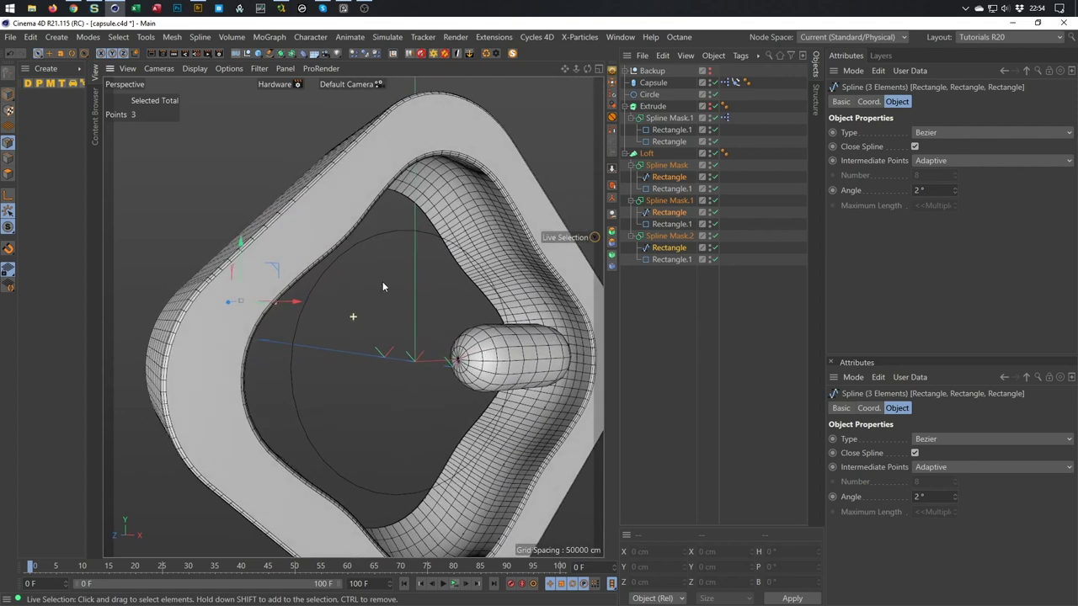
mouse_move(413, 208)
alt+mouse_down()
mouse_move(433, 190)
mouse_move(505, 202)
mouse_move(423, 217)
mouse_move(487, 207)
mouse_move(411, 207)
alt+mouse_up()
scroll(455, 282, up, 5)
scroll(452, 278, down, 6)
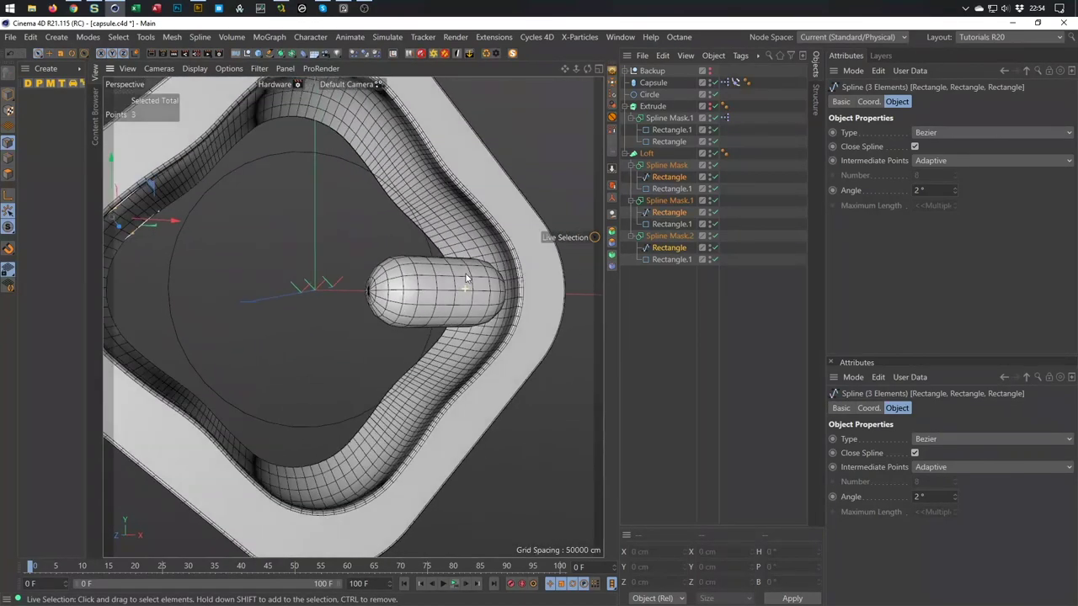
alt+drag(439, 286, 532, 319)
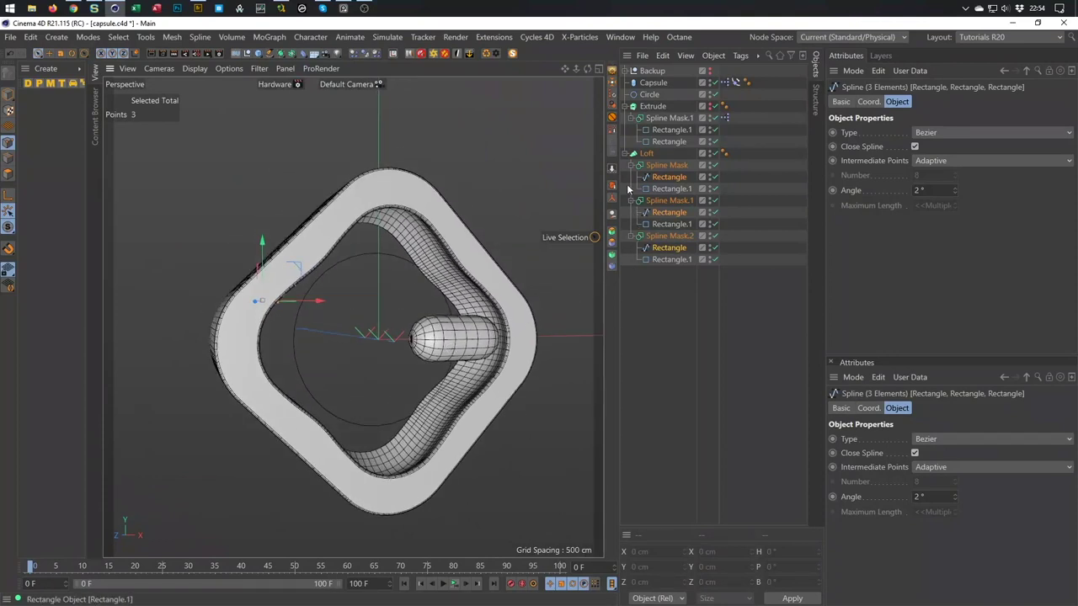
click(653, 160)
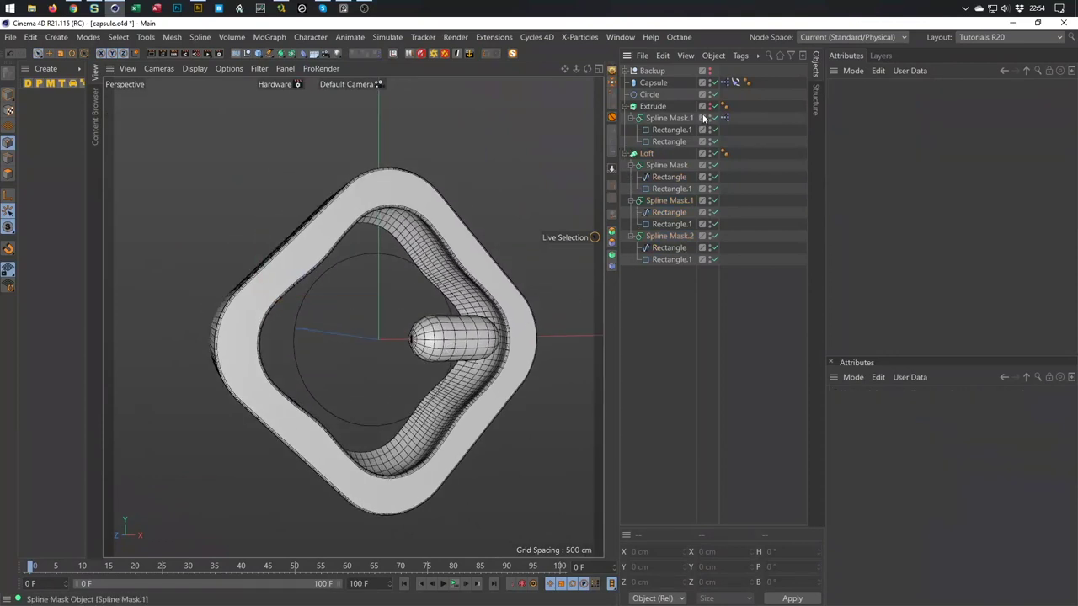
mouse_move(319, 225)
alt+mouse_down()
mouse_move(363, 229)
mouse_move(335, 224)
alt+mouse_up()
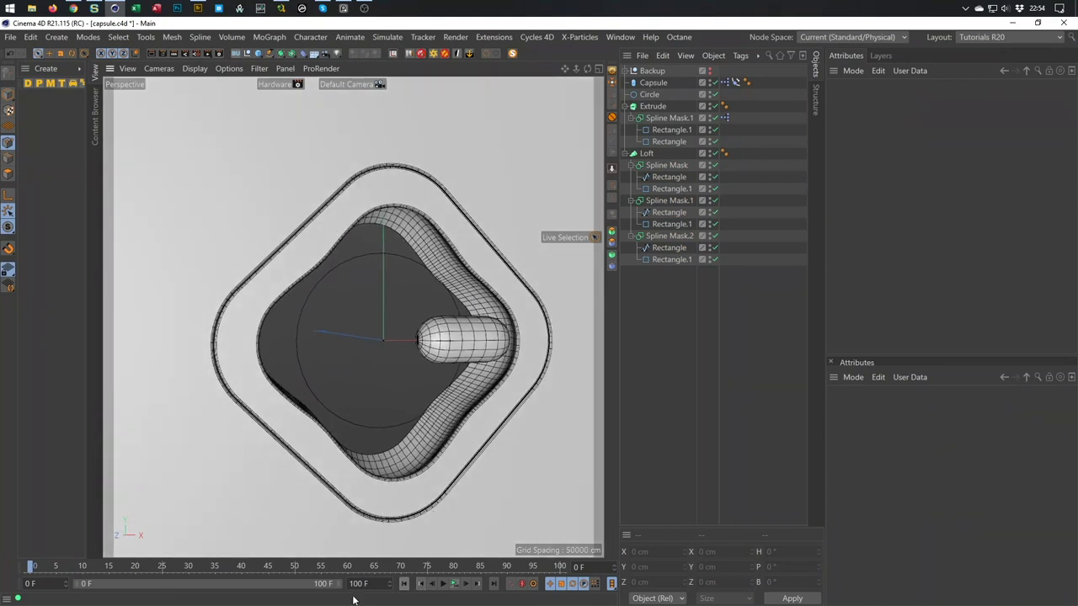
drag(29, 571, 358, 491)
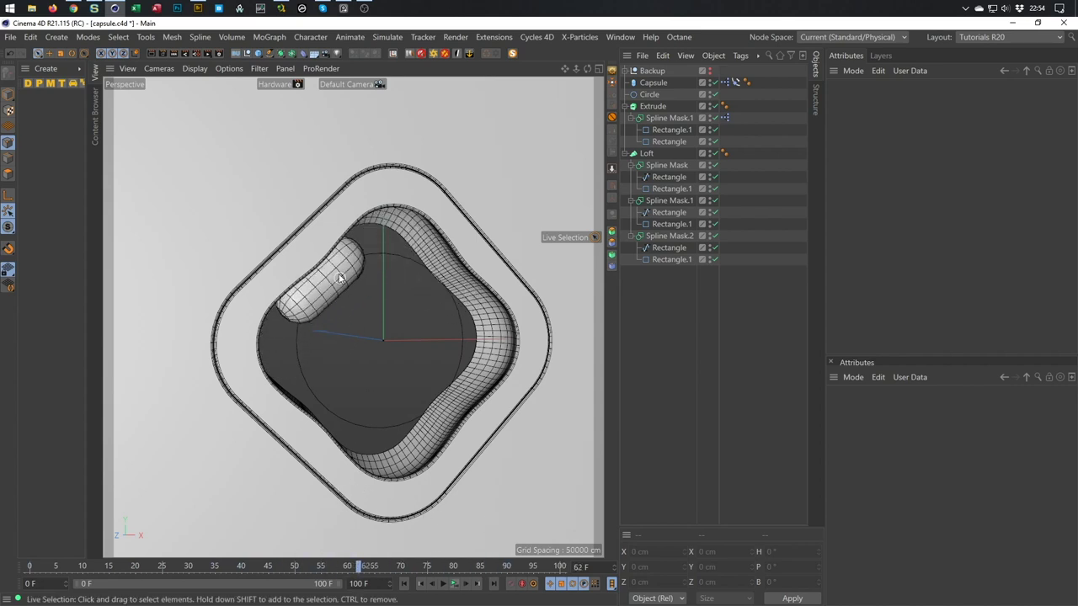
drag(358, 569, 560, 569)
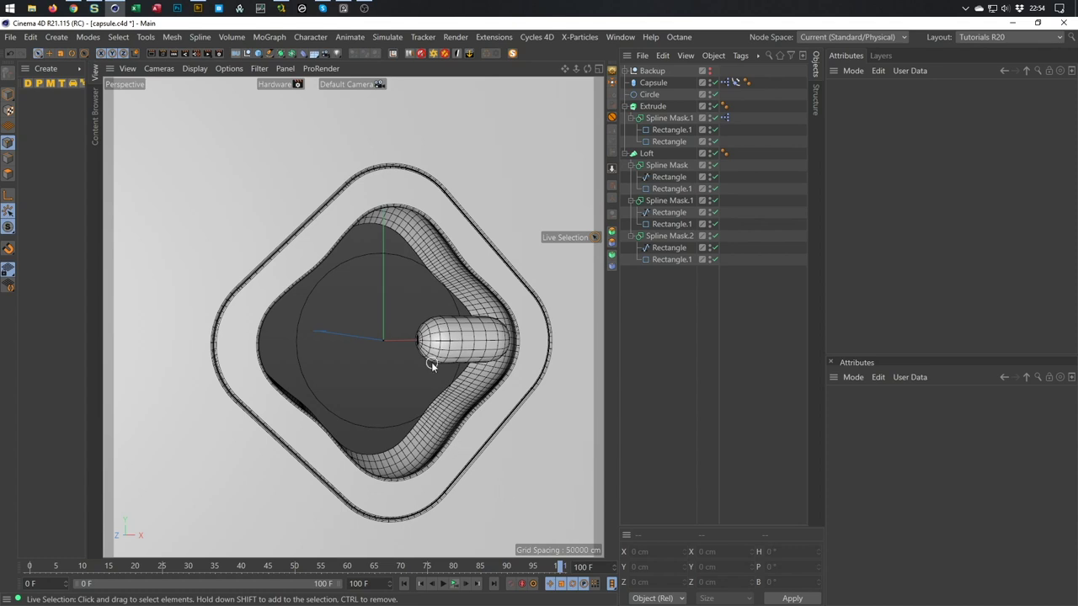
alt+drag(421, 288, 427, 266)
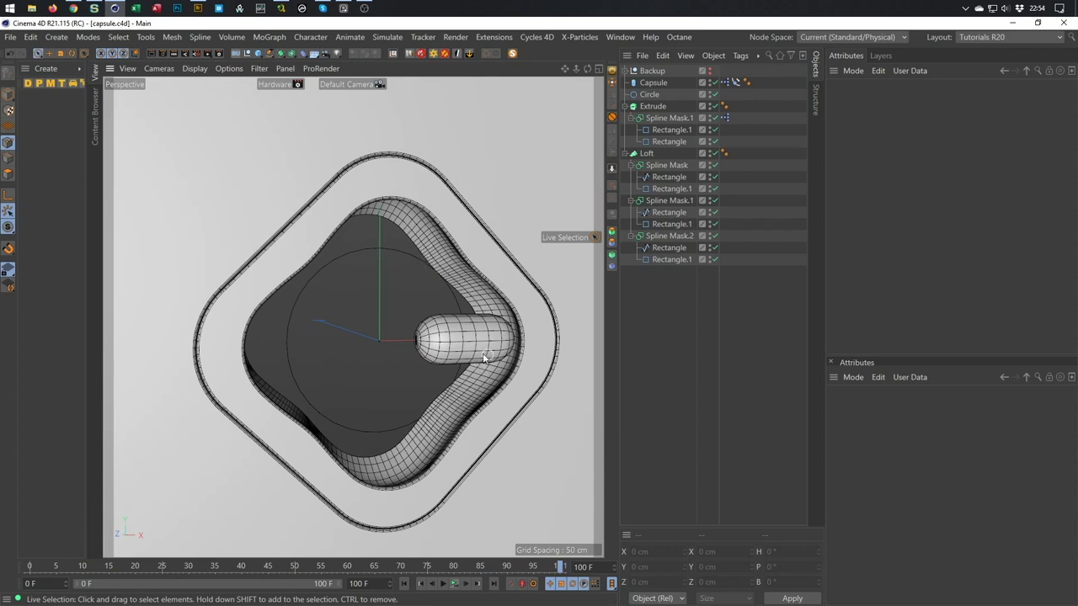
Duplicate the Capsule and Circle together as Capsule.1 and Circle.1
click(625, 107)
click(625, 118)
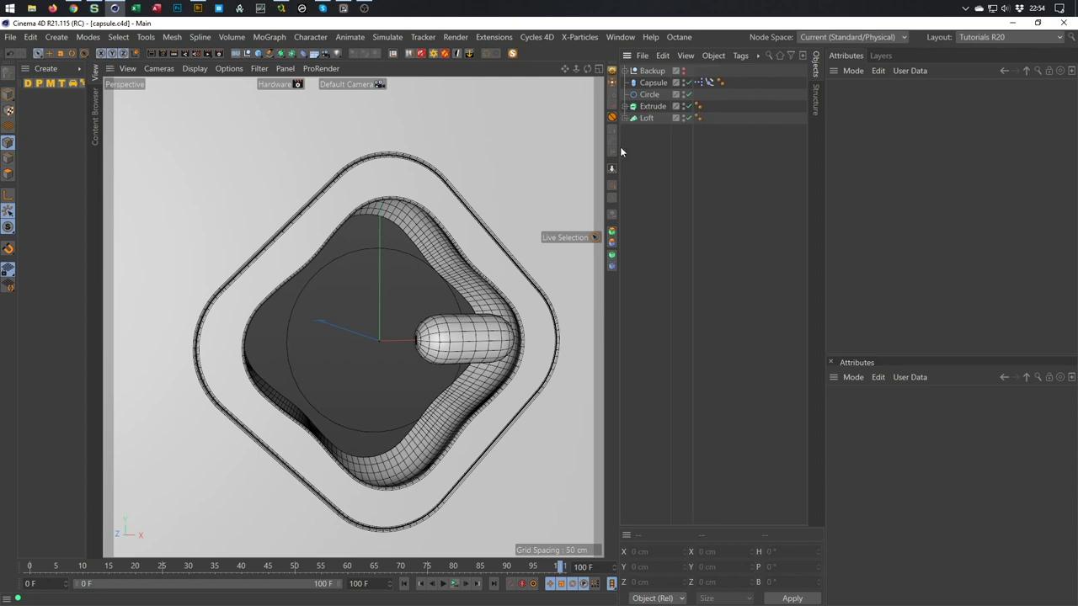
click(653, 83)
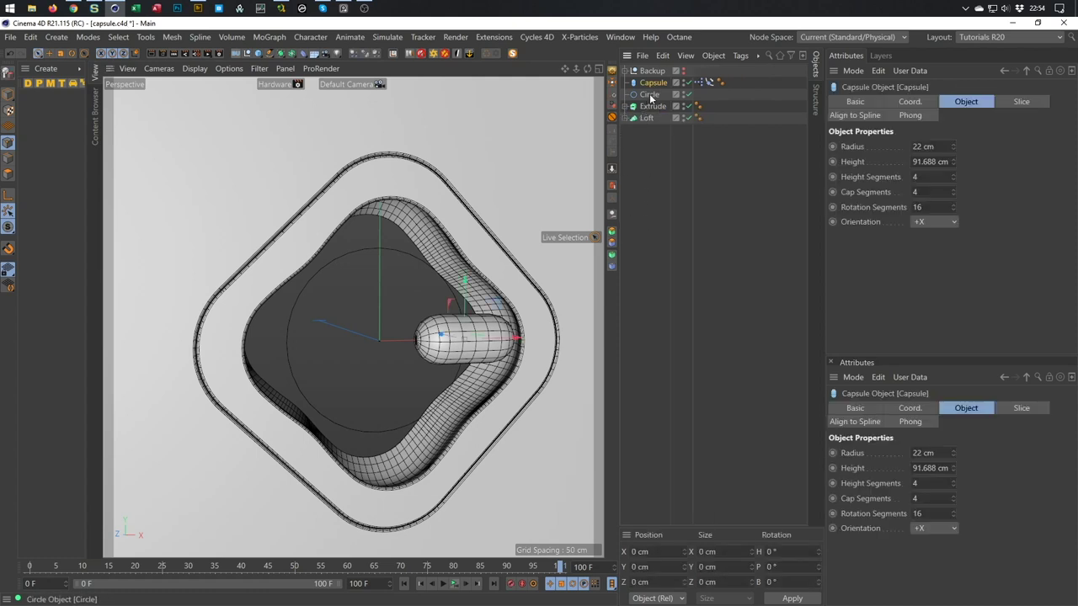
ctrl+click(649, 94)
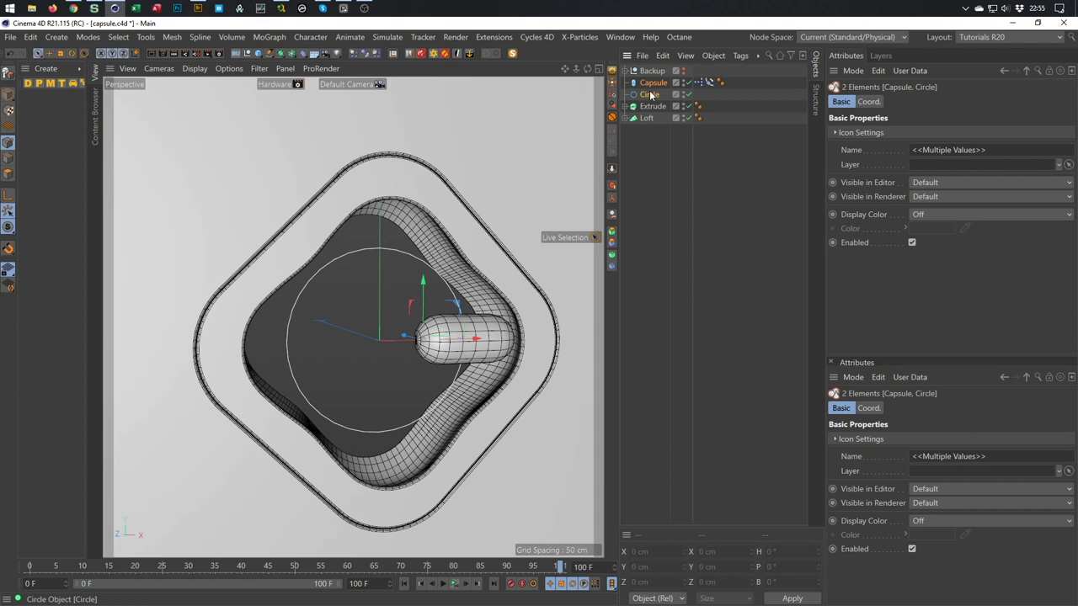
ctrl+drag(649, 97, 655, 102)
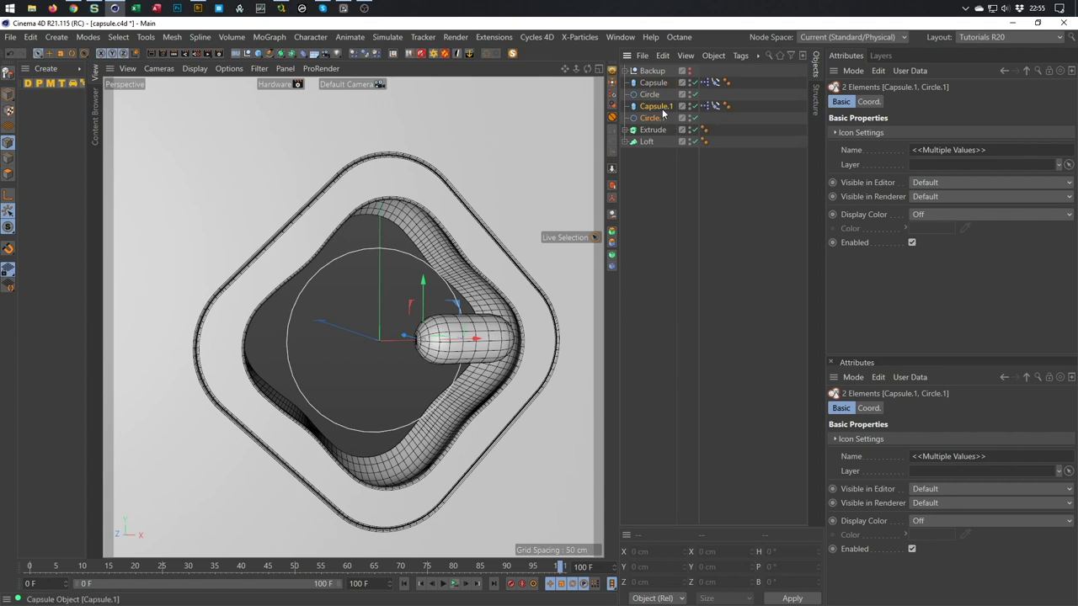
Set Circle.1 as the Spline Path of Capsule.1's Align to Spline tag
click(715, 107)
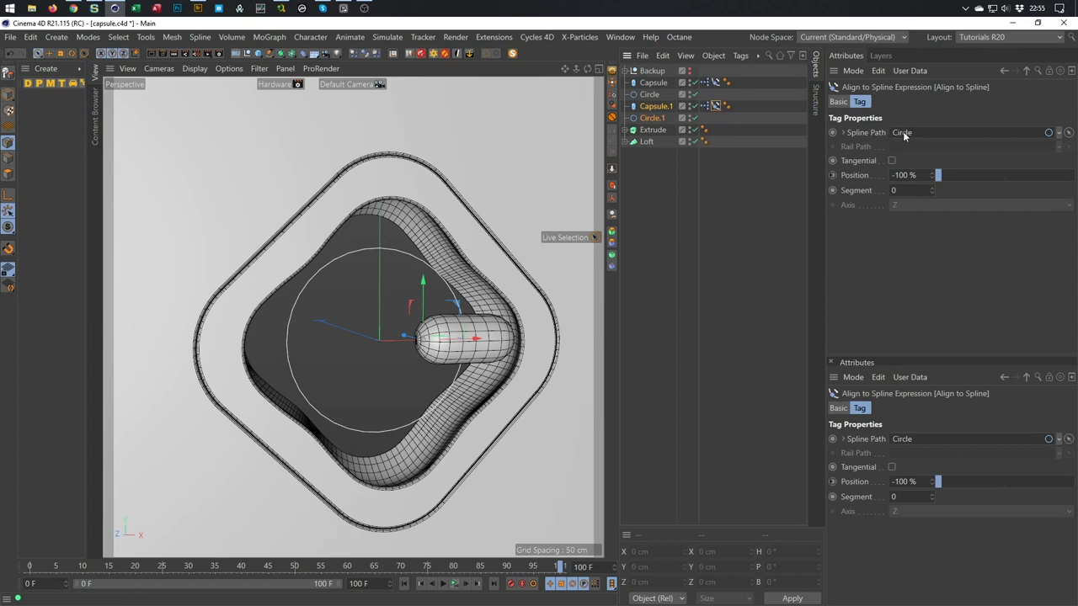
drag(659, 119, 903, 134)
click(653, 117)
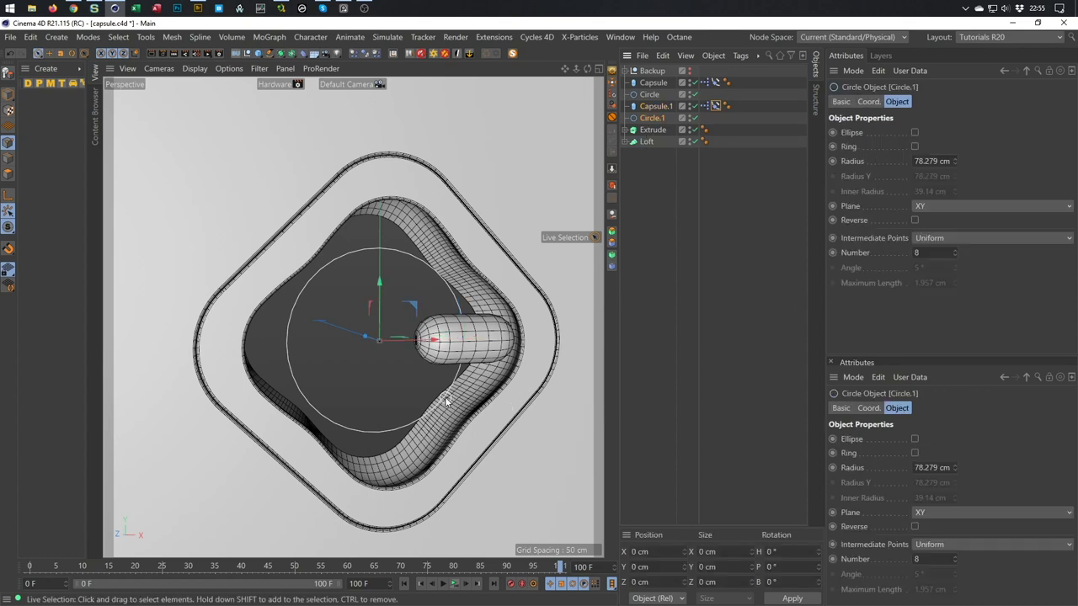
Rotate Circle.1 to about 54° and scrub the timeline to frame 34
key(t)
key(r)
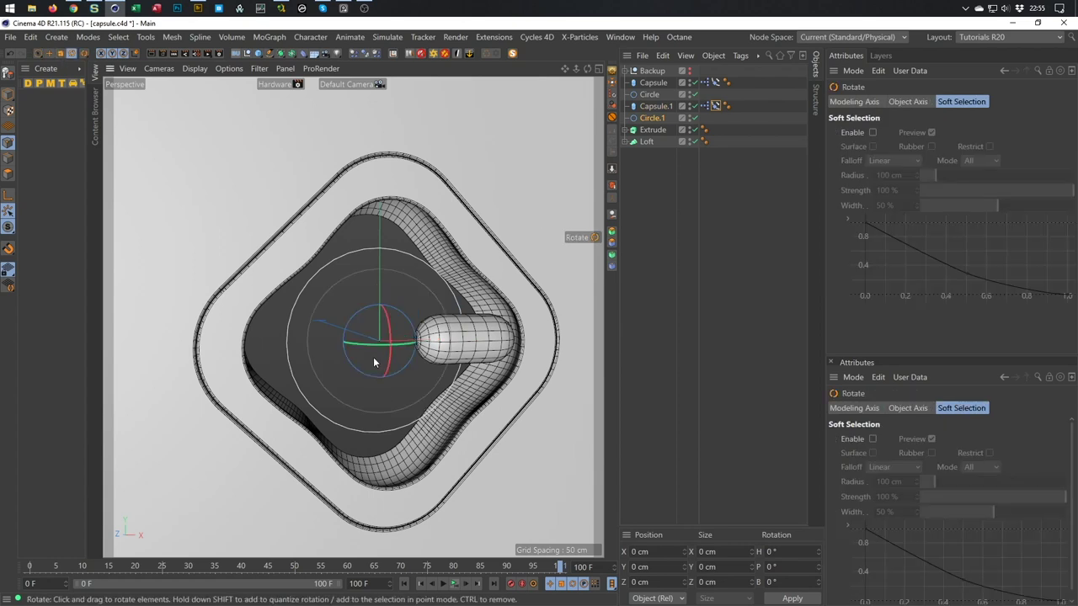
mouse_move(363, 357)
mouse_down()
mouse_move(518, 341)
mouse_move(353, 345)
mouse_move(350, 356)
mouse_up()
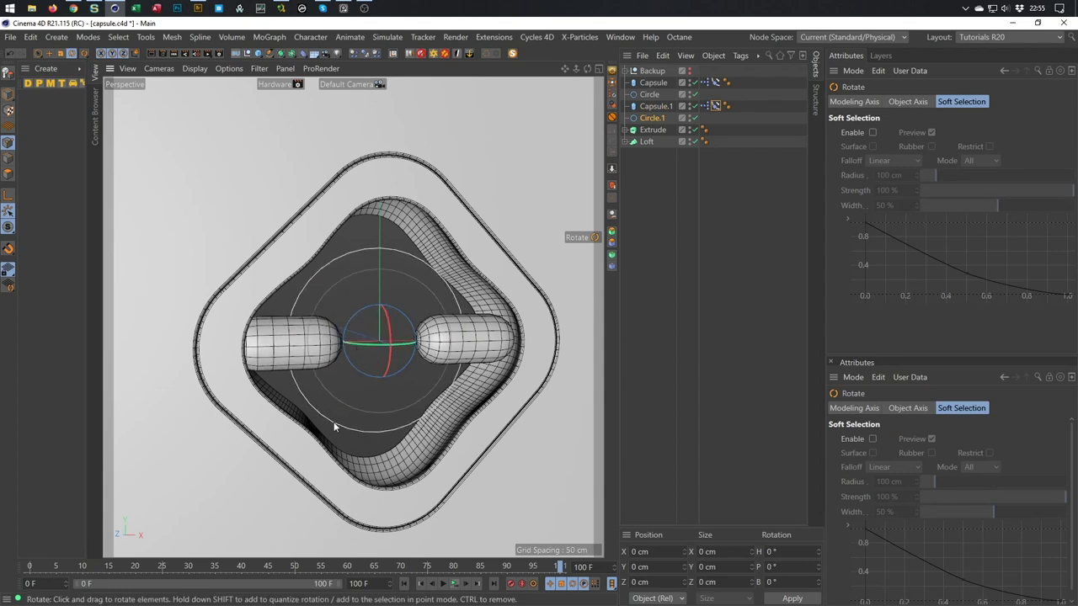
drag(559, 567, 32, 566)
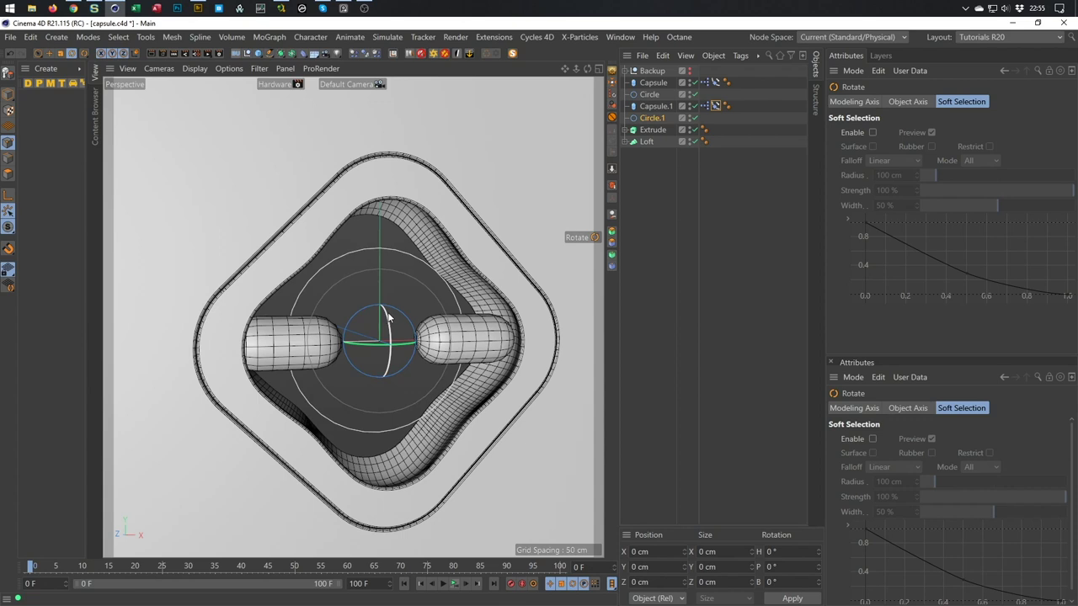
Undo a test heading rotation, play the animation, and return to frame 0
drag(388, 317, 351, 435)
key(ctrl+z)
key(F8)
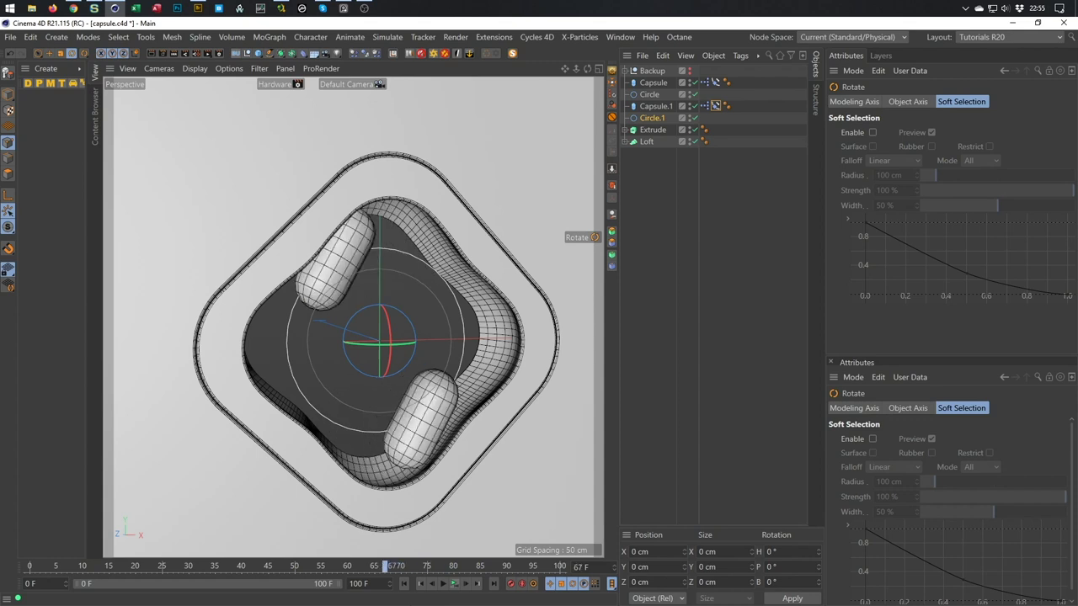
key(shift+f)
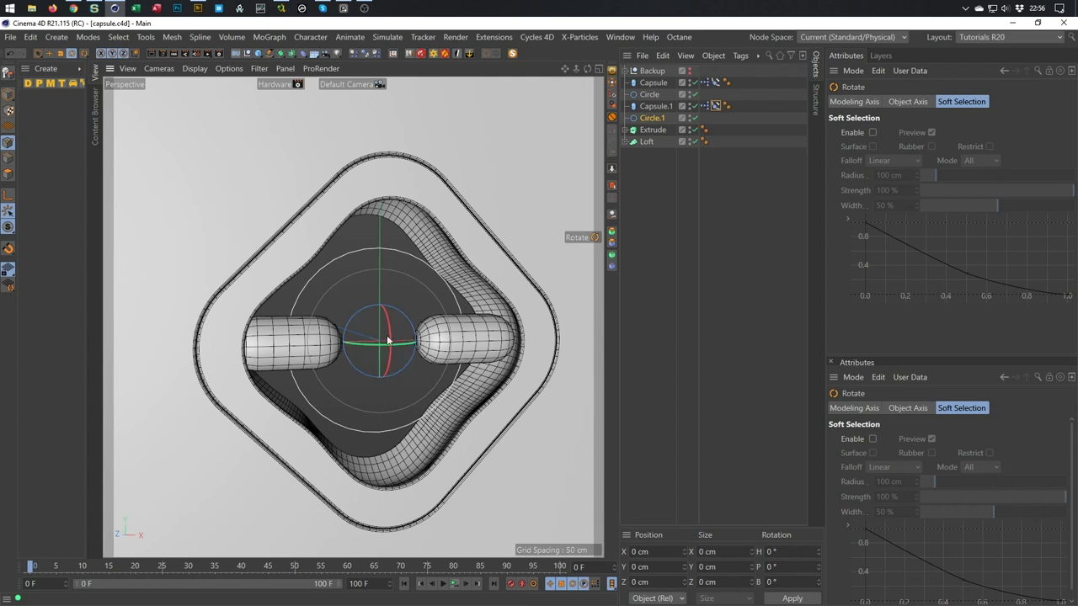
Maximize the Top view and zoom in on the capsules
middle_click(482, 379)
middle_click(461, 221)
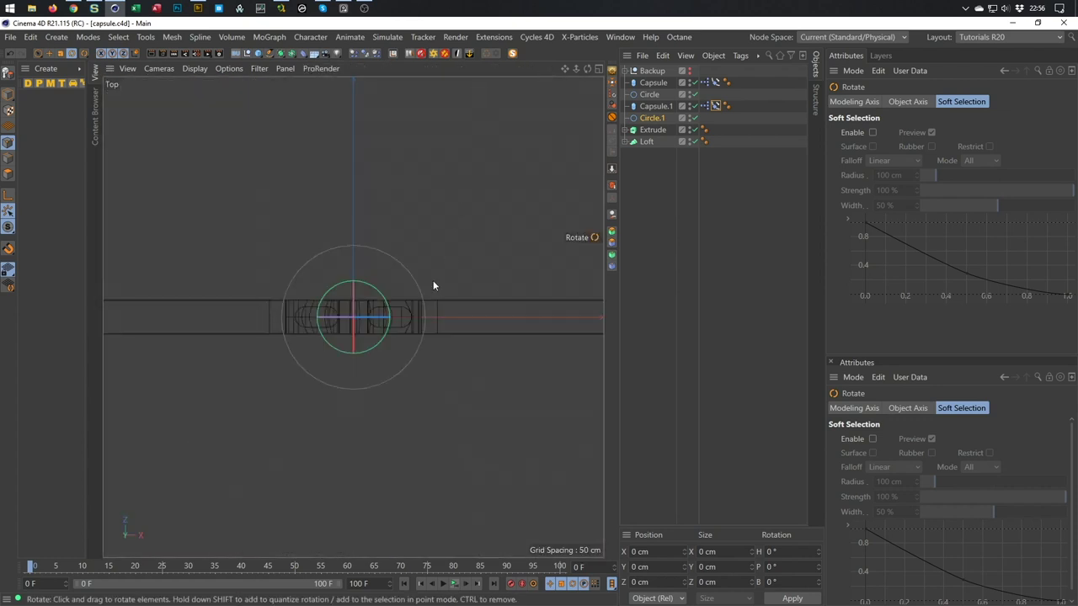
scroll(413, 294, up, 2)
scroll(434, 291, up, 2)
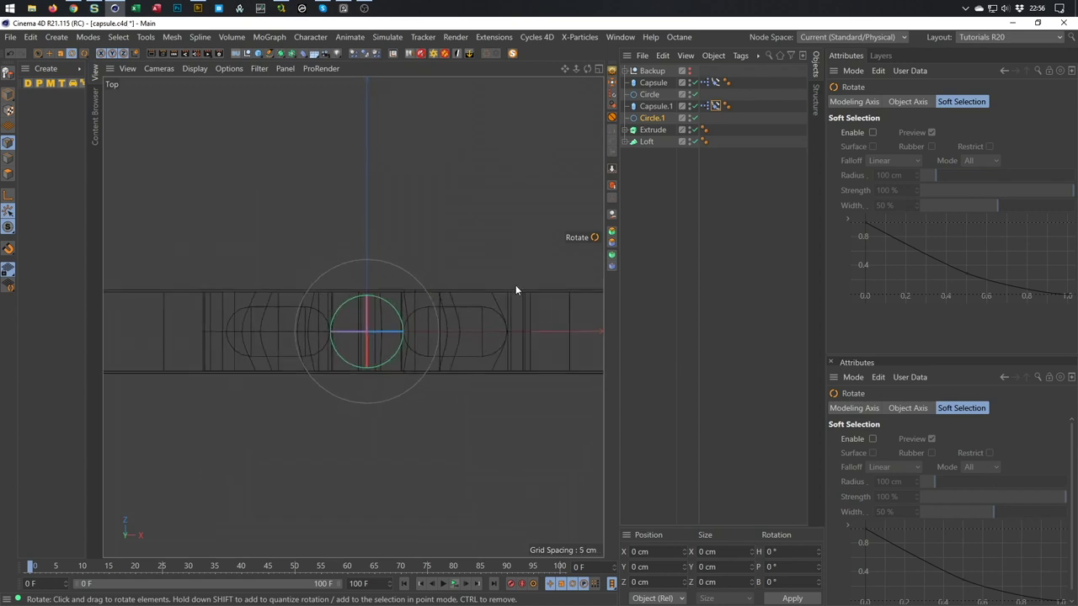
Hide the Extrude band and add a new 400 × 400 cm Rectangle spline
click(693, 131)
click(694, 130)
click(694, 131)
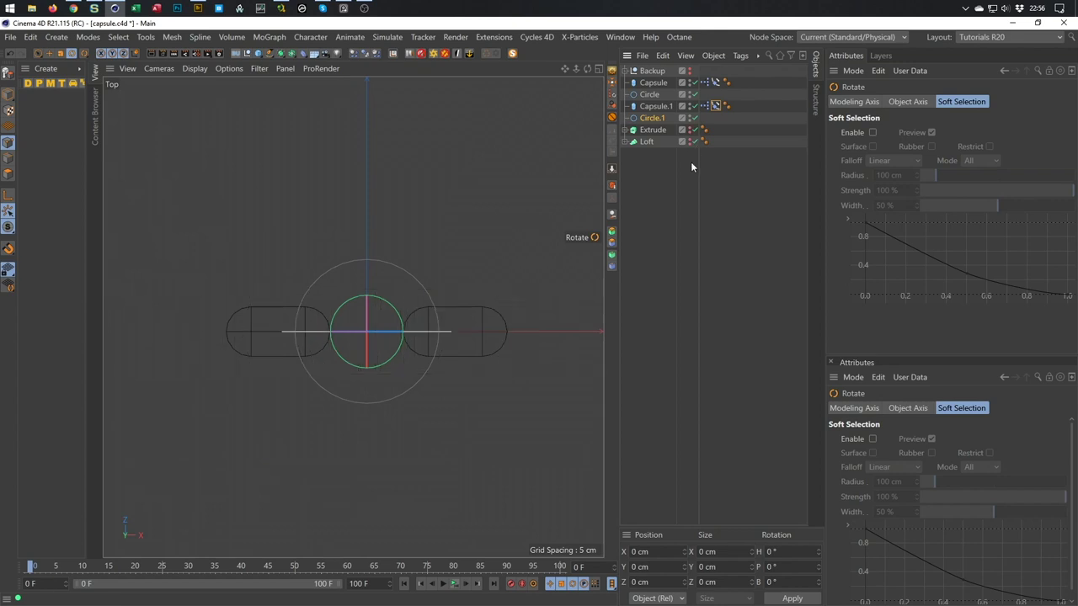
scroll(432, 315, up, 5)
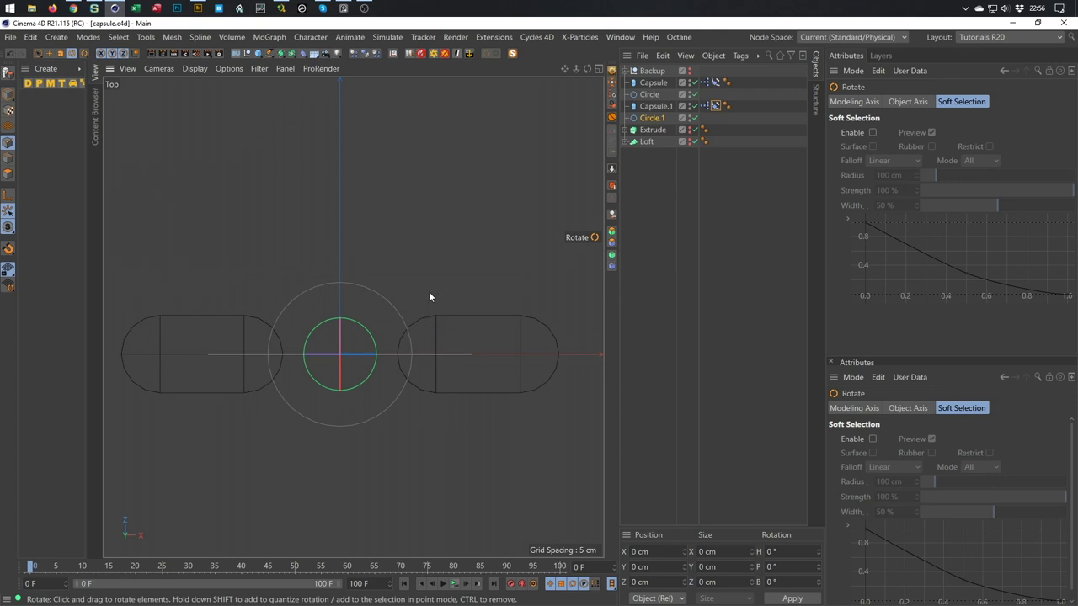
click(270, 53)
click(397, 149)
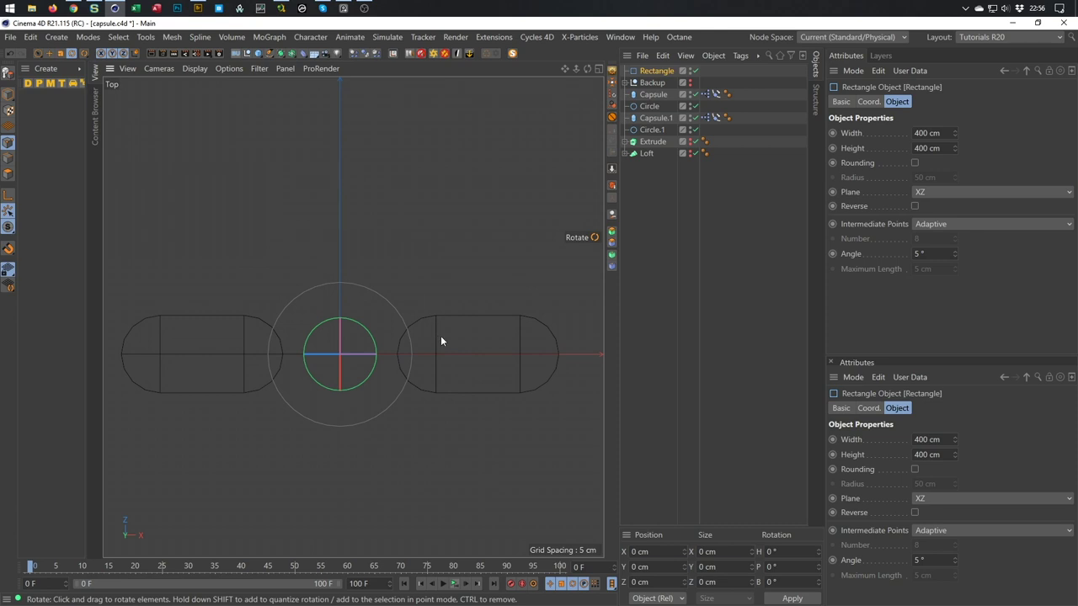
Scale the rectangle down to a small central square and show the Extrude again
key(t)
drag(398, 382, 72, 487)
middle_click(430, 367)
middle_click(455, 287)
click(690, 143)
drag(351, 448, 330, 433)
Set the Rectangle's height to 60 cm in its attributes
click(648, 72)
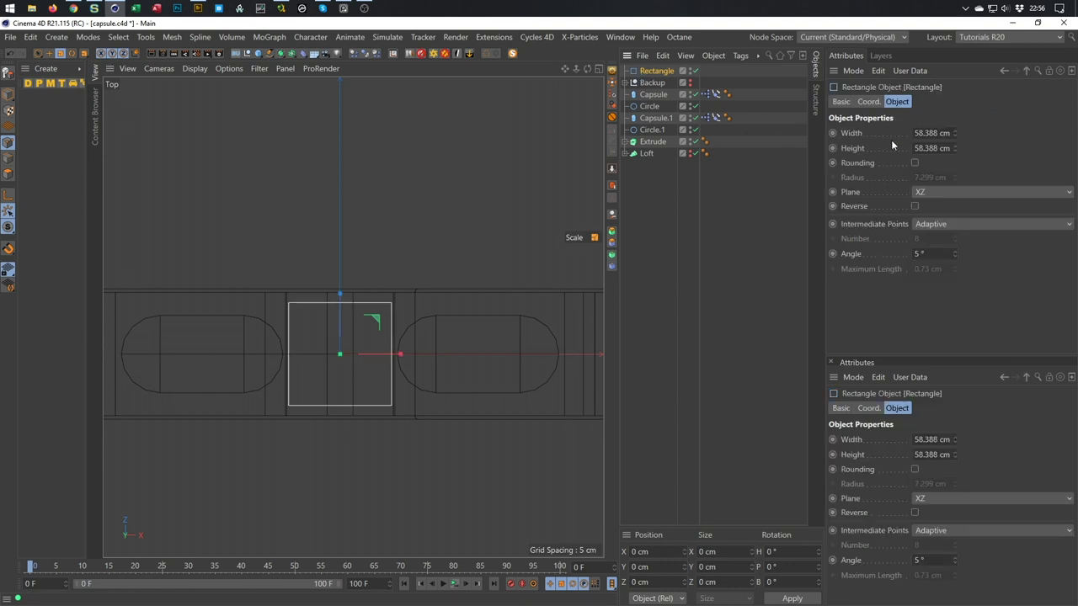
click(933, 133)
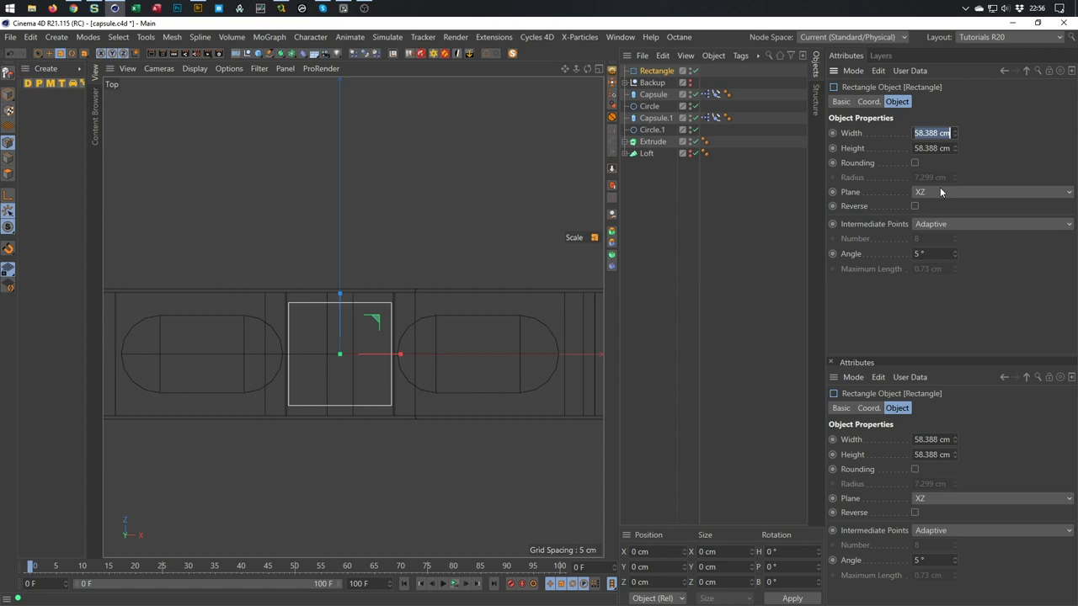
text(60)
key(Tab)
text(60)
key(Return)
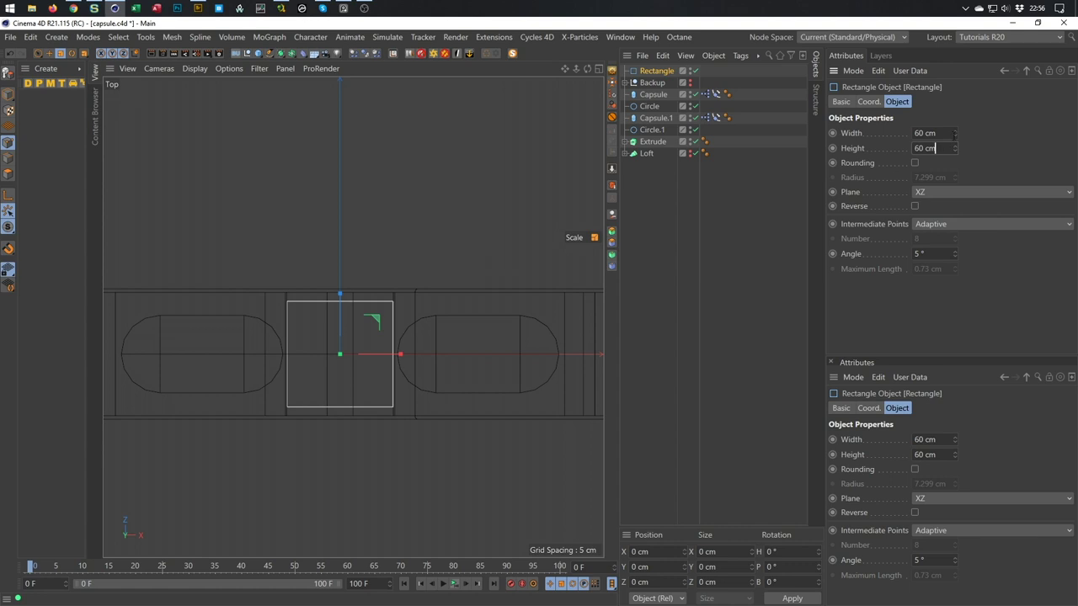
drag(952, 148, 955, 148)
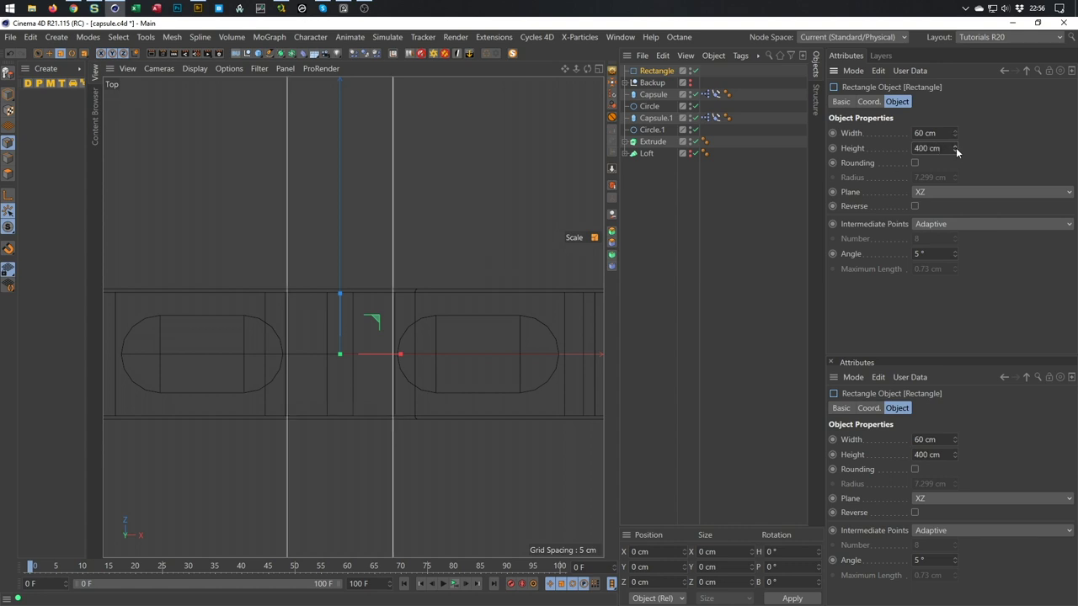
double_click(926, 148)
text(60)
key(Return)
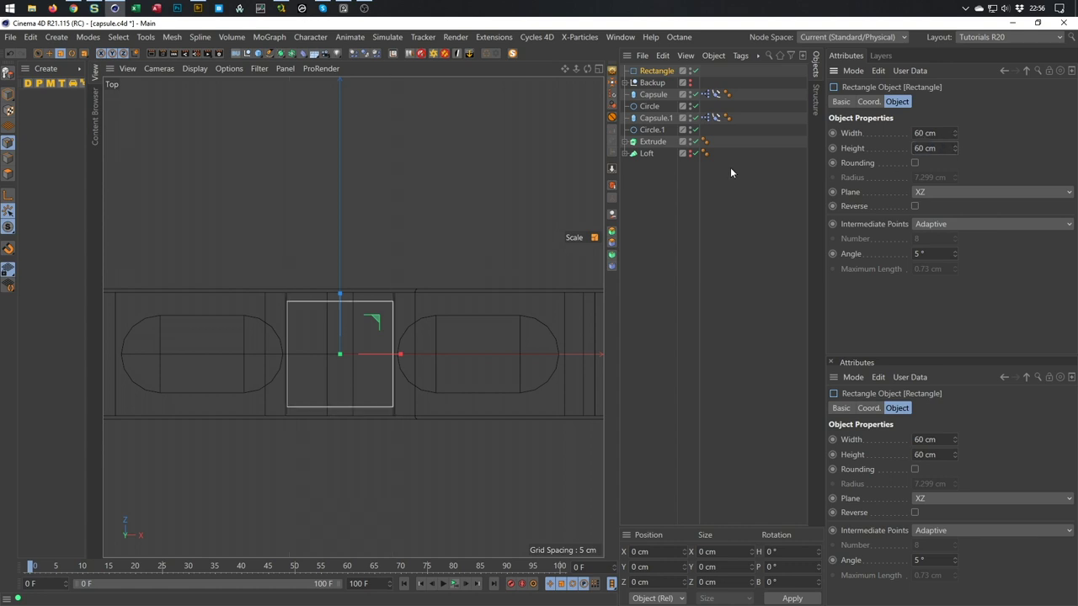
Set the Rectangle's width to 165 cm and duplicate it as Rectangle.1
drag(953, 133, 992, 133)
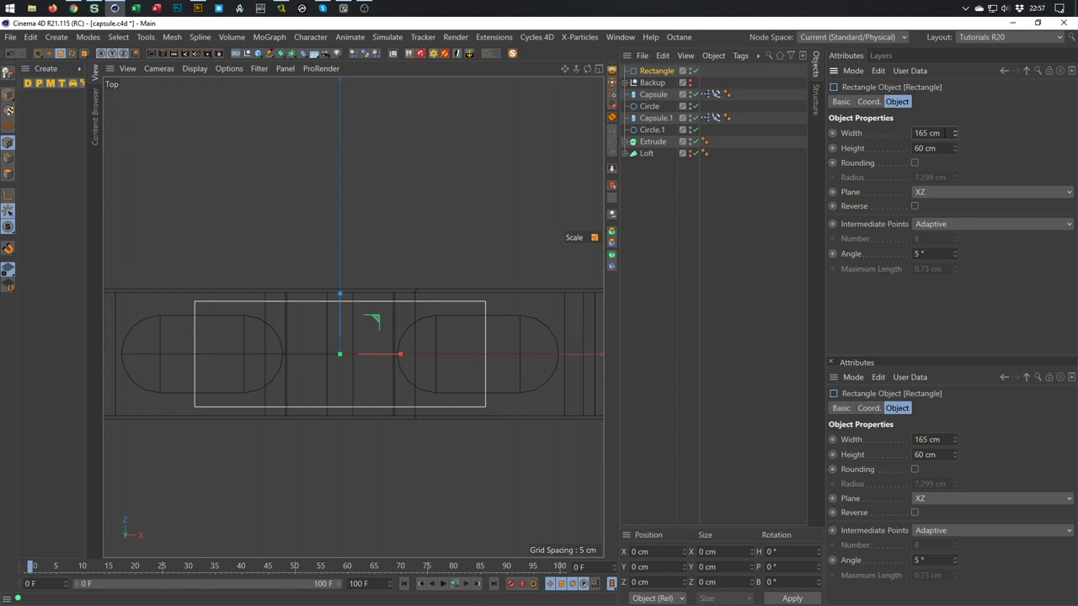
click(915, 133)
text(170)
key(Return)
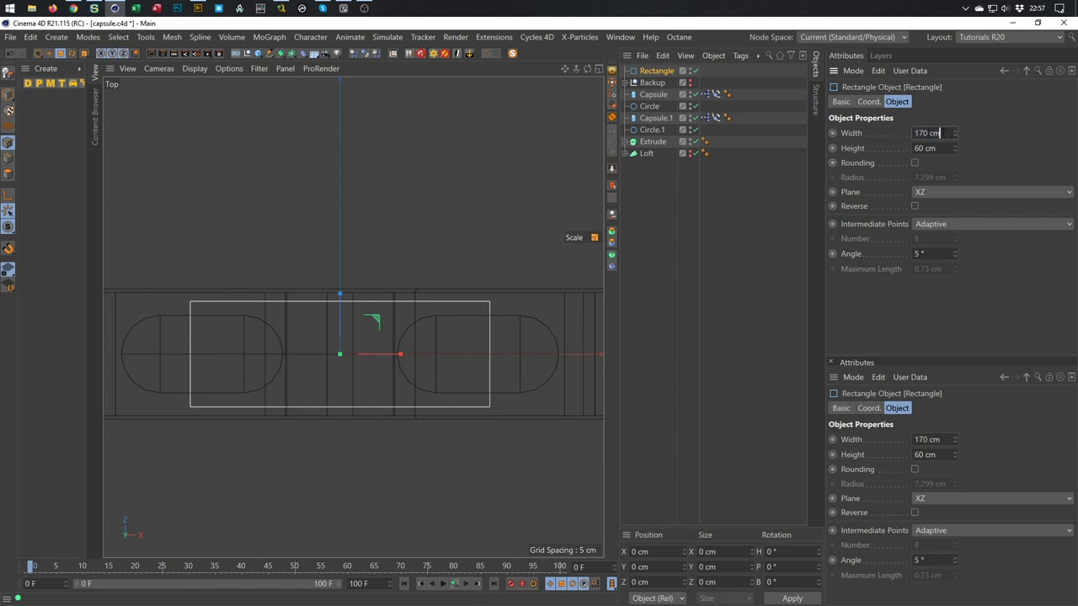
text(160)
key(Return)
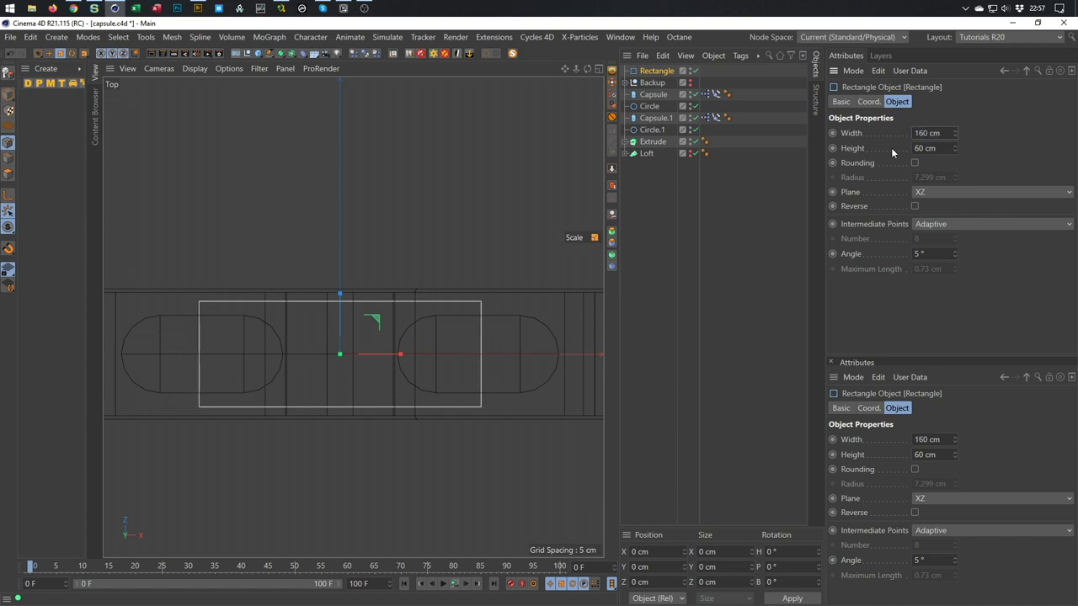
text(165)
key(Return)
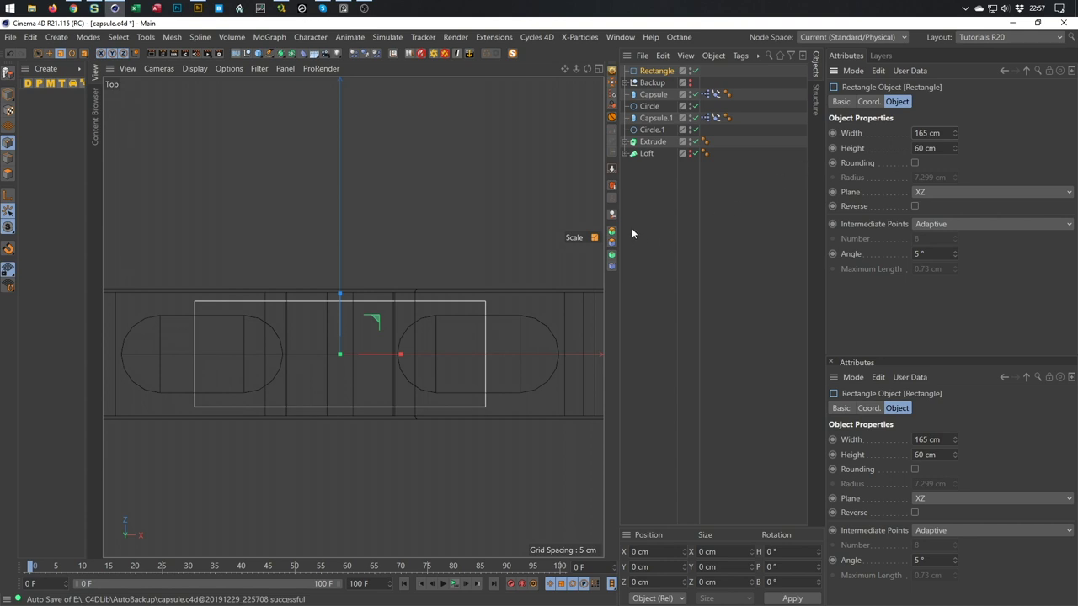
scroll(496, 318, up, 3)
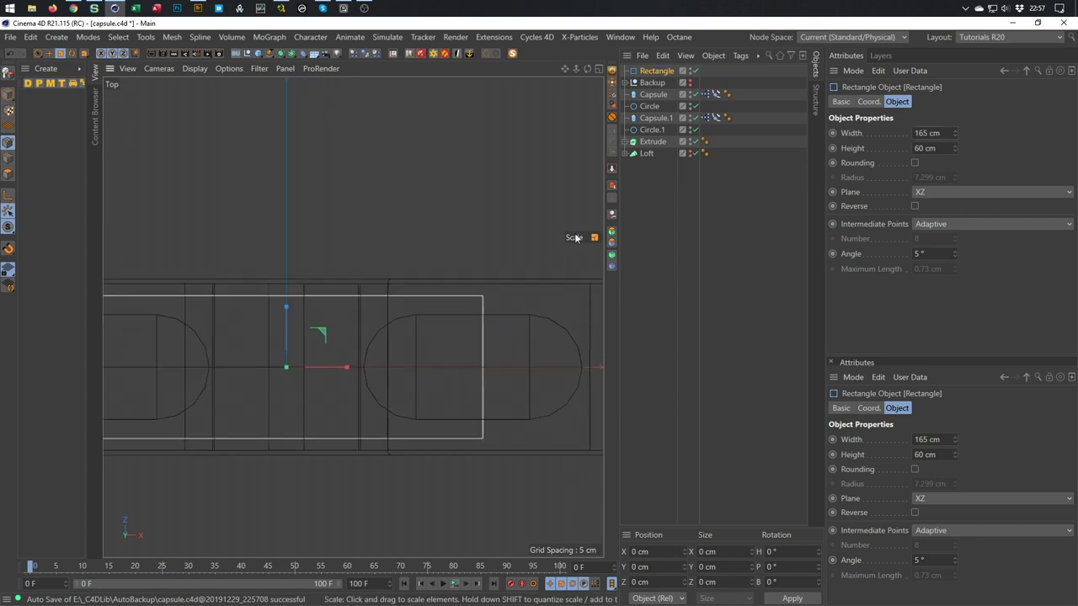
ctrl+drag(665, 71, 649, 96)
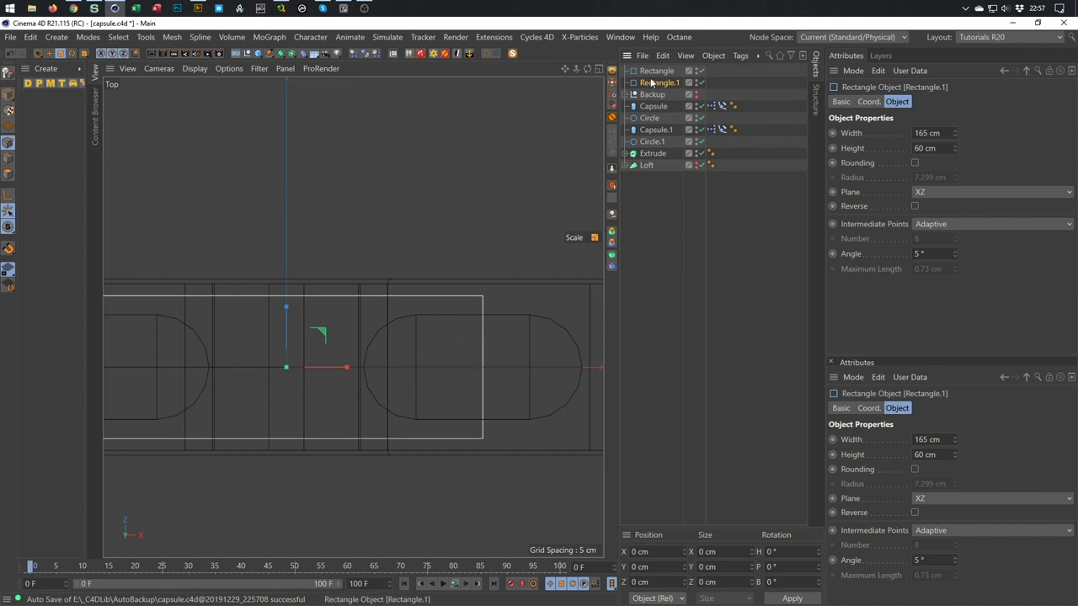
drag(654, 88, 661, 107)
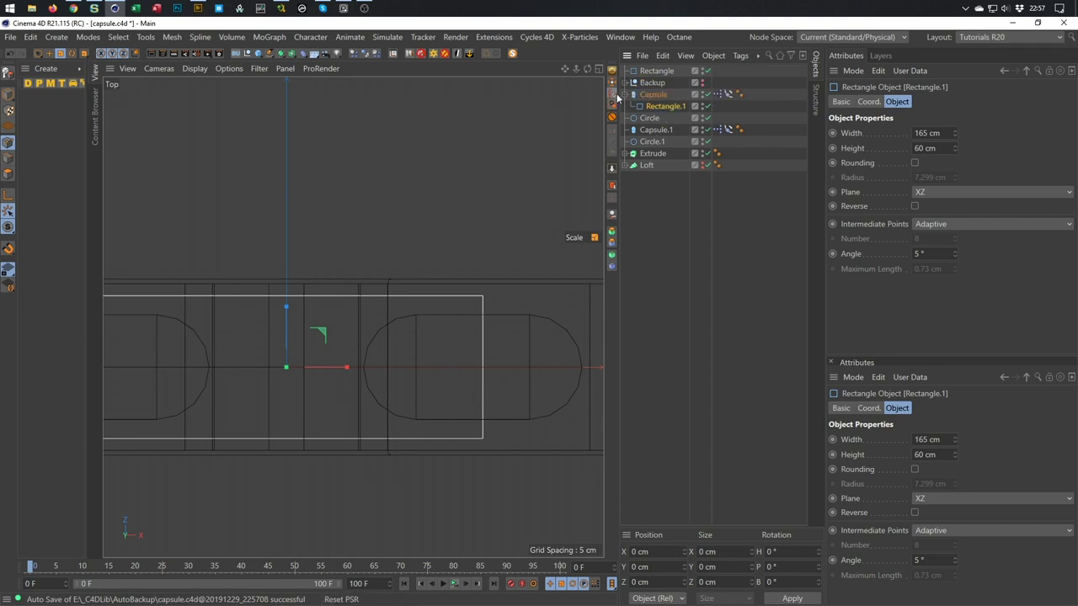
right_click(611, 291)
mouse_move(647, 345)
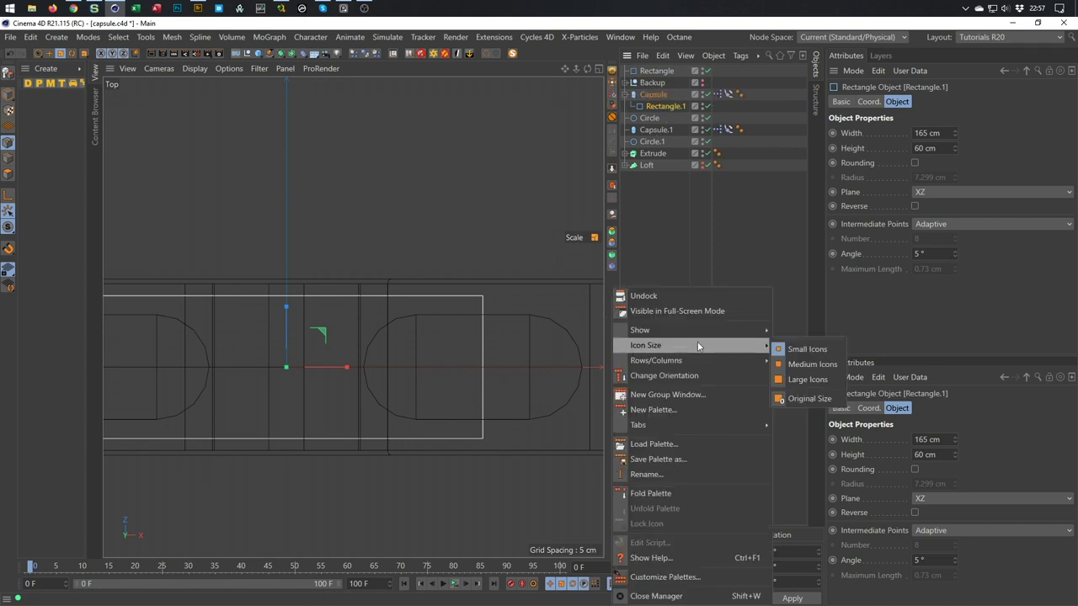
click(808, 357)
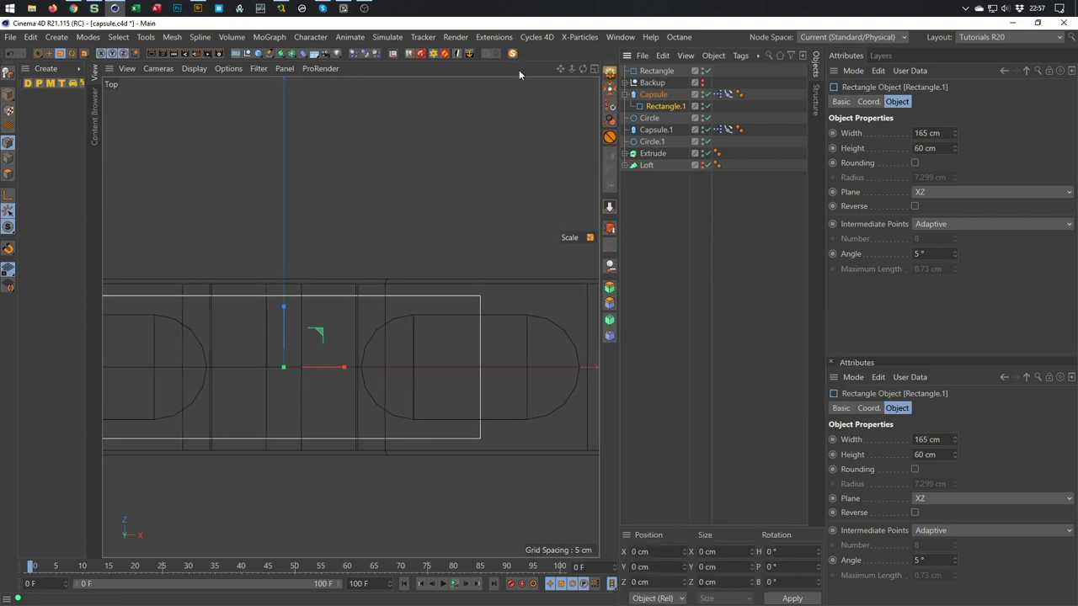
right_click(532, 55)
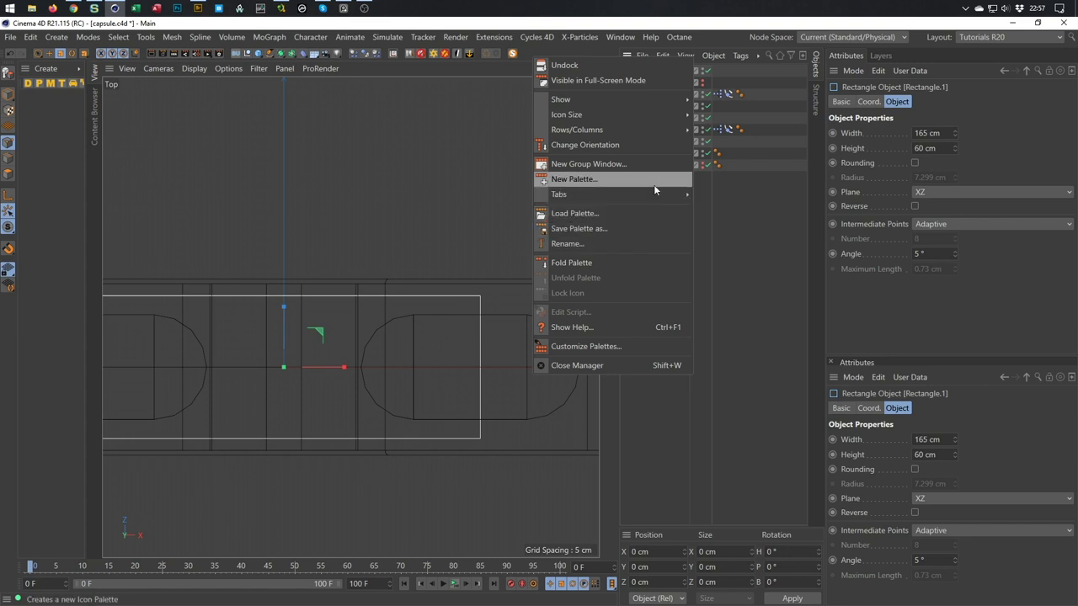
mouse_move(665, 115)
click(720, 133)
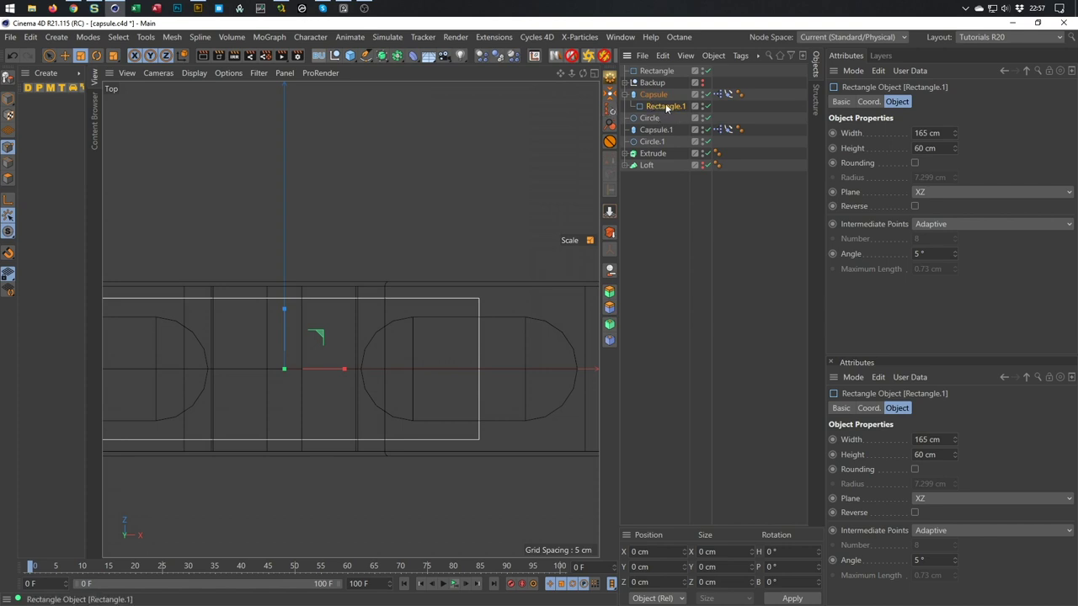
drag(290, 348, 475, 348)
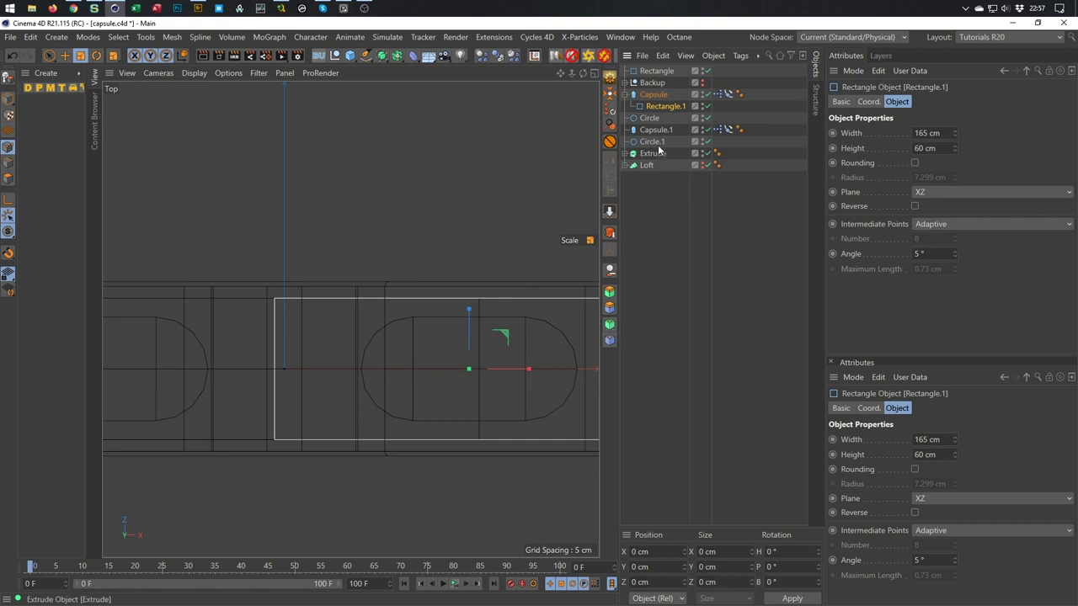
drag(665, 108, 658, 88)
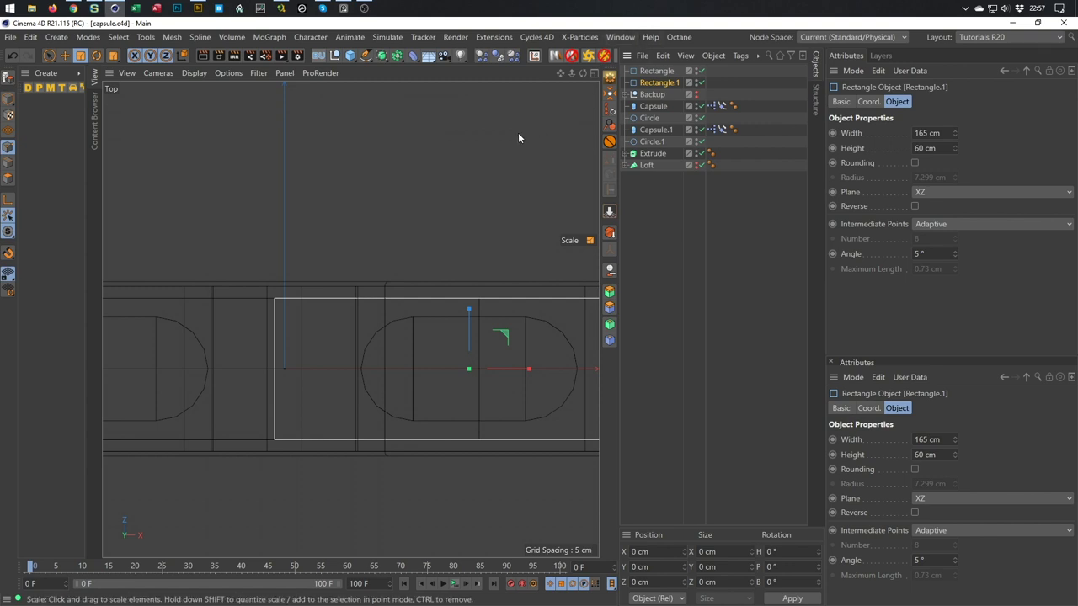
key(shift+c)
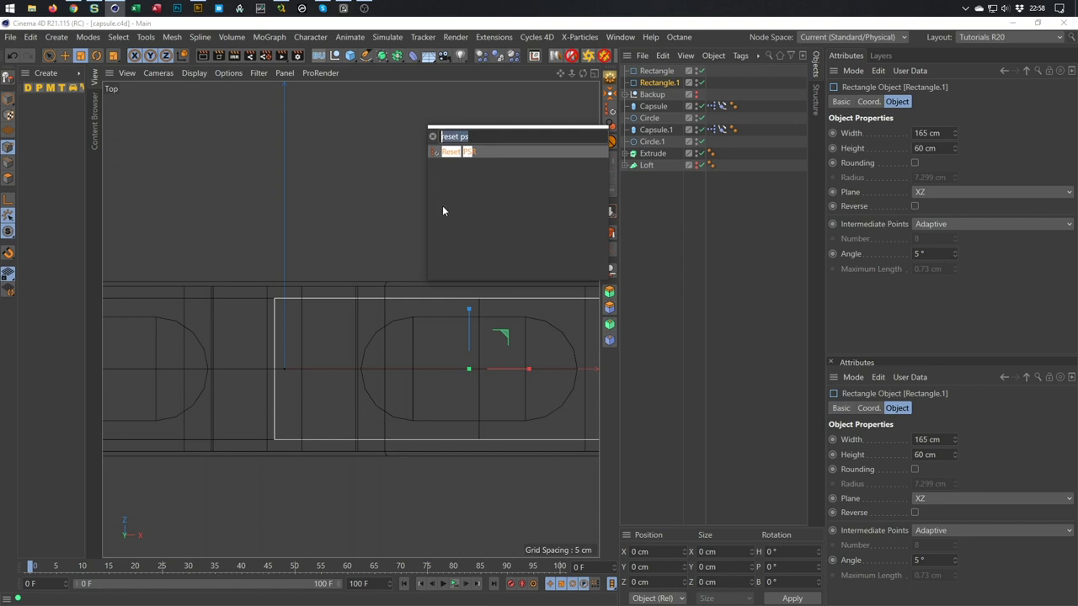
key(BackSpace)
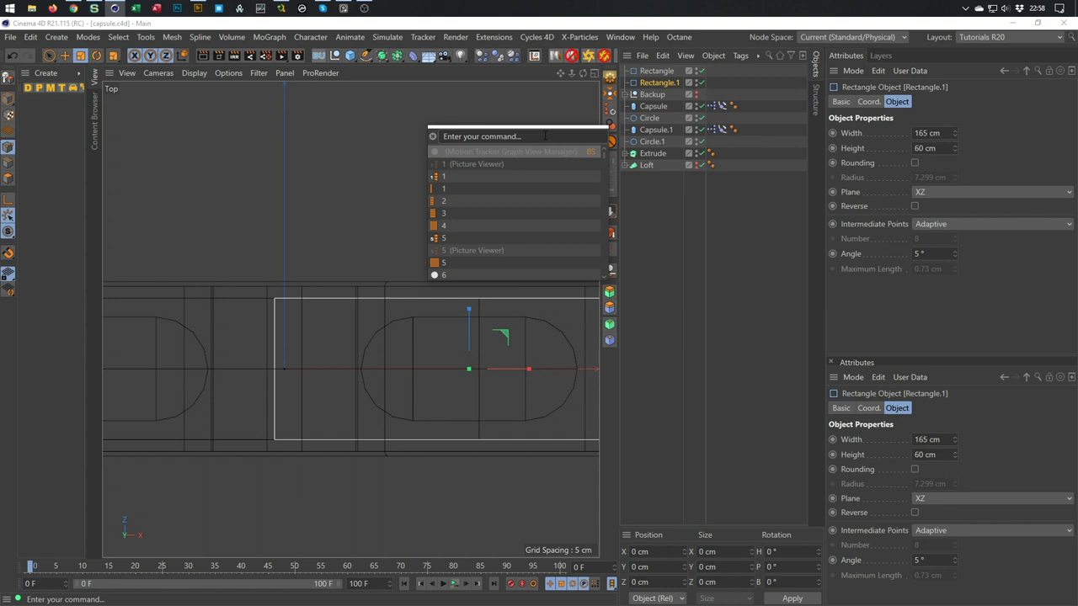
text(reset ps)
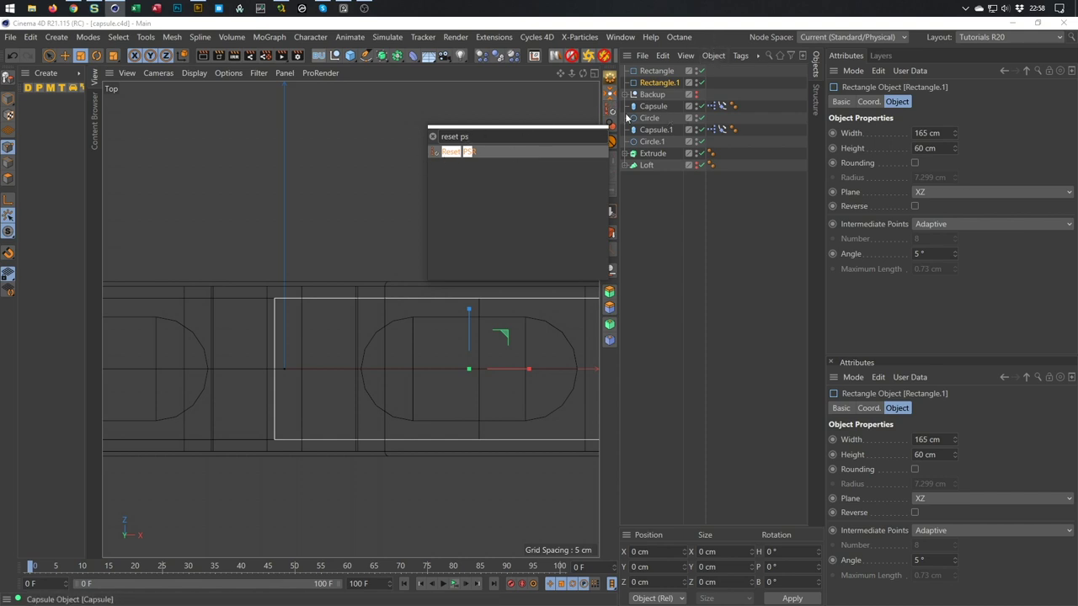
click(623, 38)
click(623, 38)
mouse_move(695, 35)
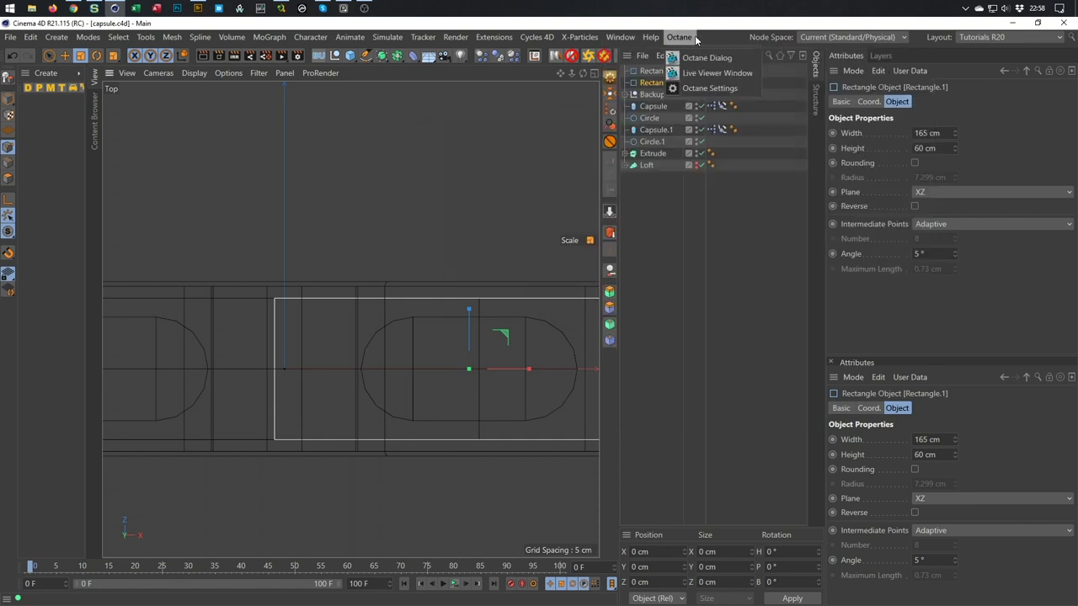
mouse_move(621, 37)
mouse_move(699, 58)
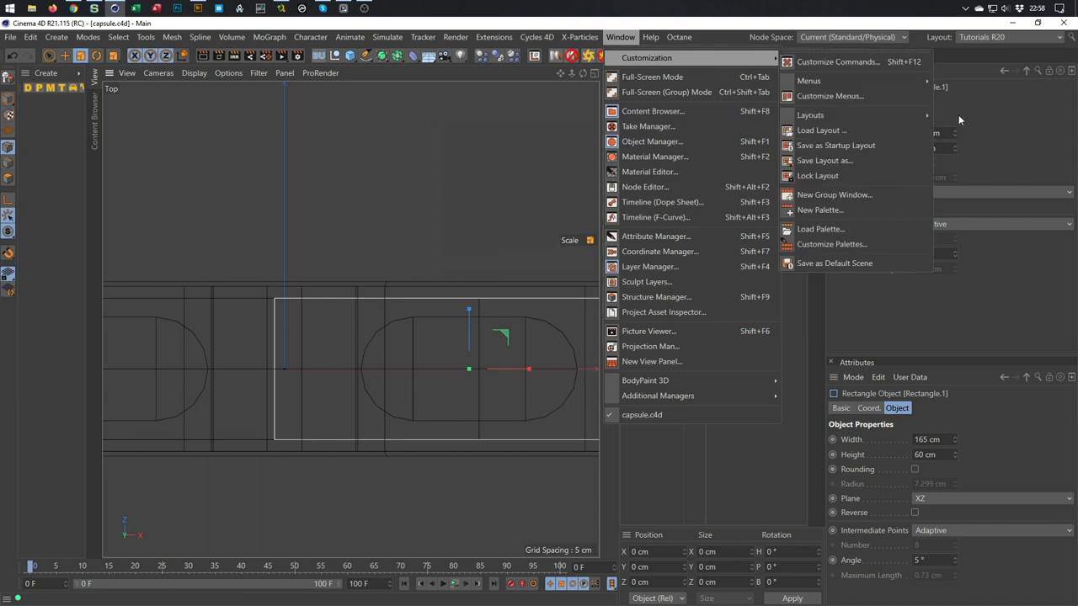
click(872, 25)
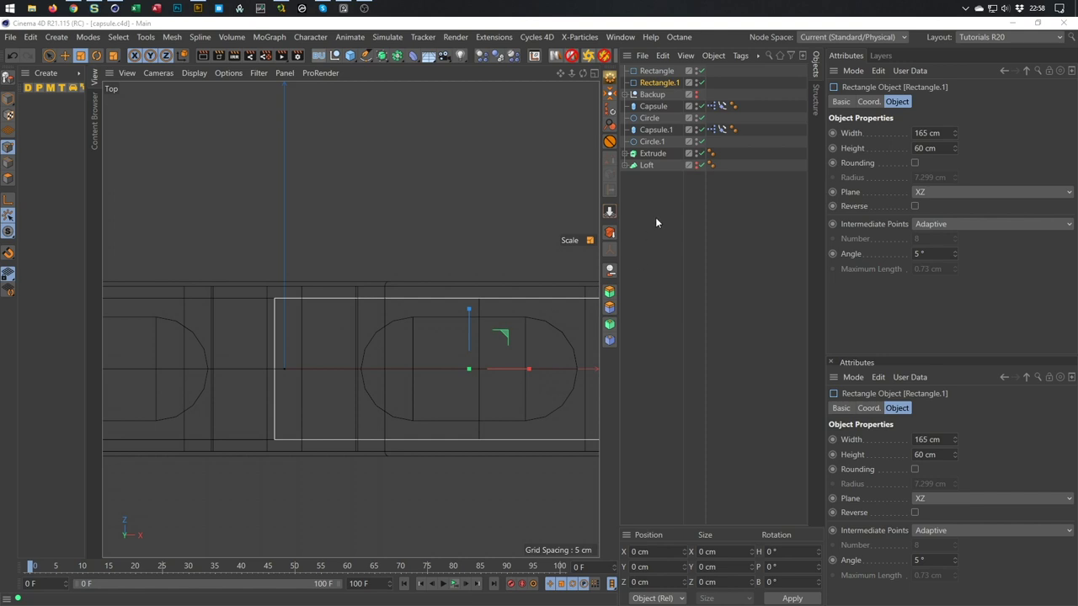
Resize Rectangle.1 to 94 cm wide by 46 cm high
click(678, 83)
drag(954, 148, 955, 164)
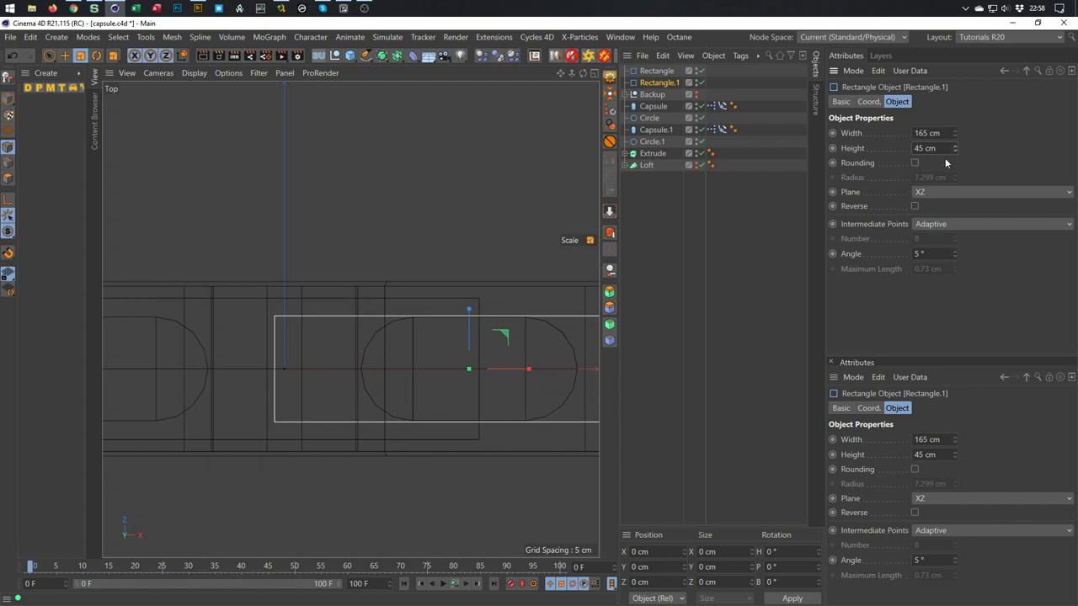
click(955, 147)
click(955, 147)
click(954, 151)
mouse_move(954, 133)
mouse_down()
mouse_move(953, 155)
mouse_move(954, 133)
mouse_up()
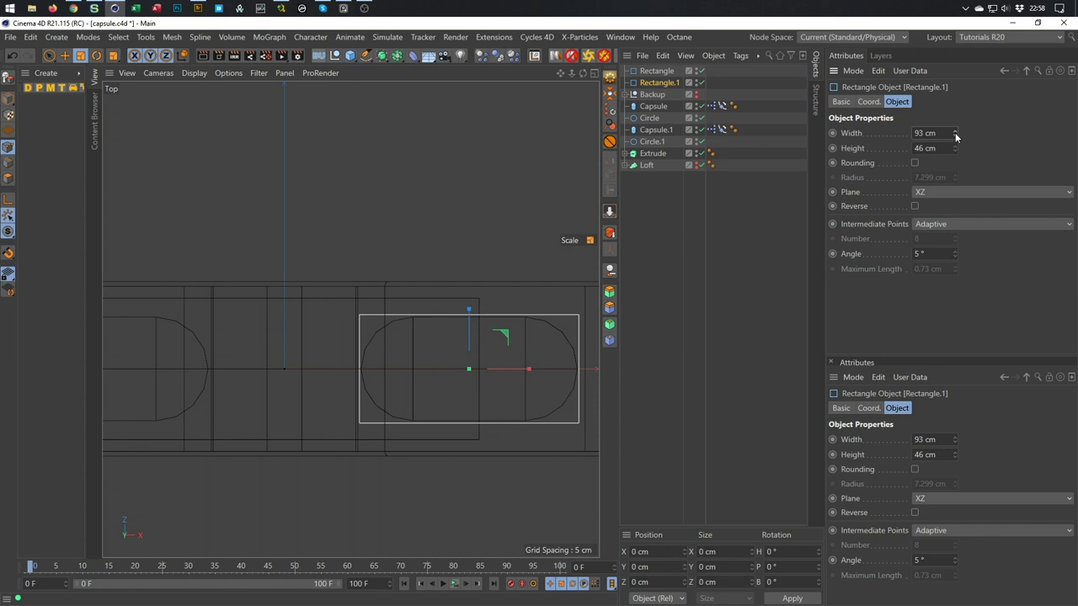
drag(955, 133, 956, 132)
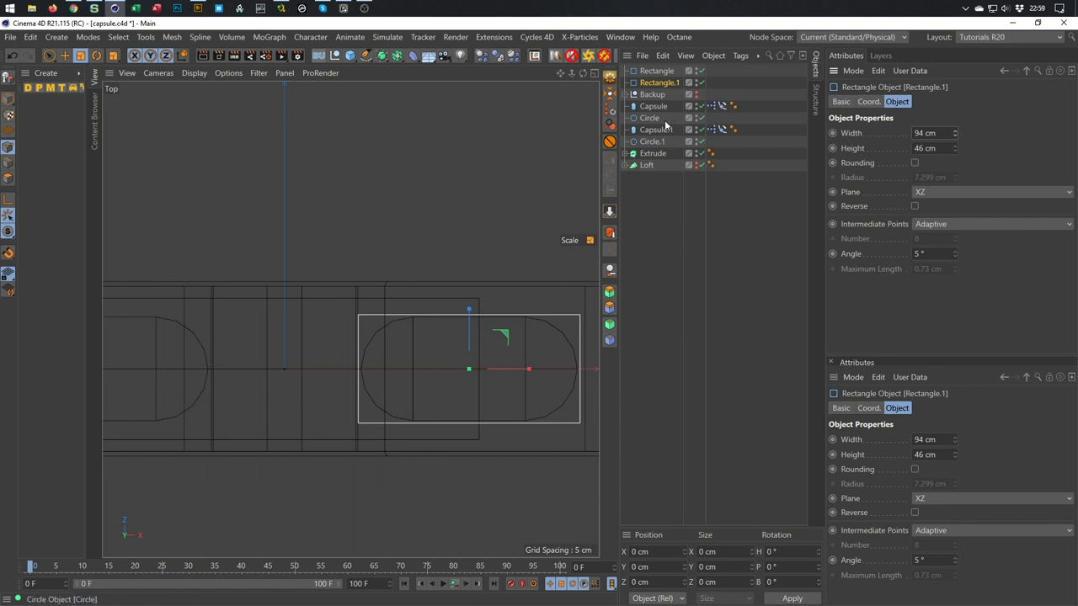
Hide the Extrude and Loft geometry in the viewport
click(698, 154)
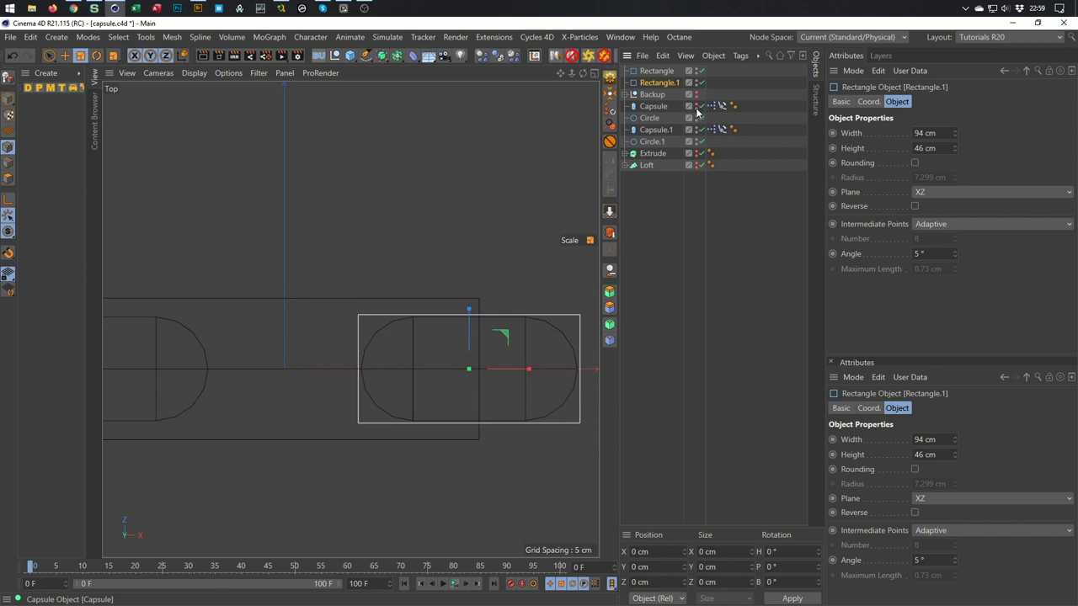
click(699, 165)
scroll(367, 270, up, 3)
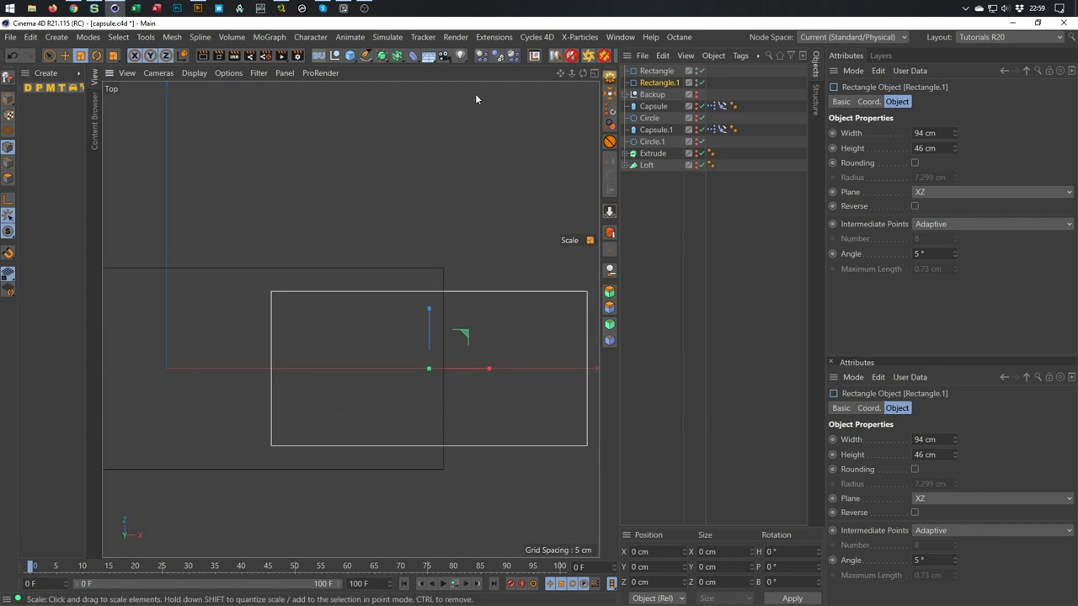
Add a Spline Mask and place Rectangle and Rectangle.1 inside it
click(381, 56)
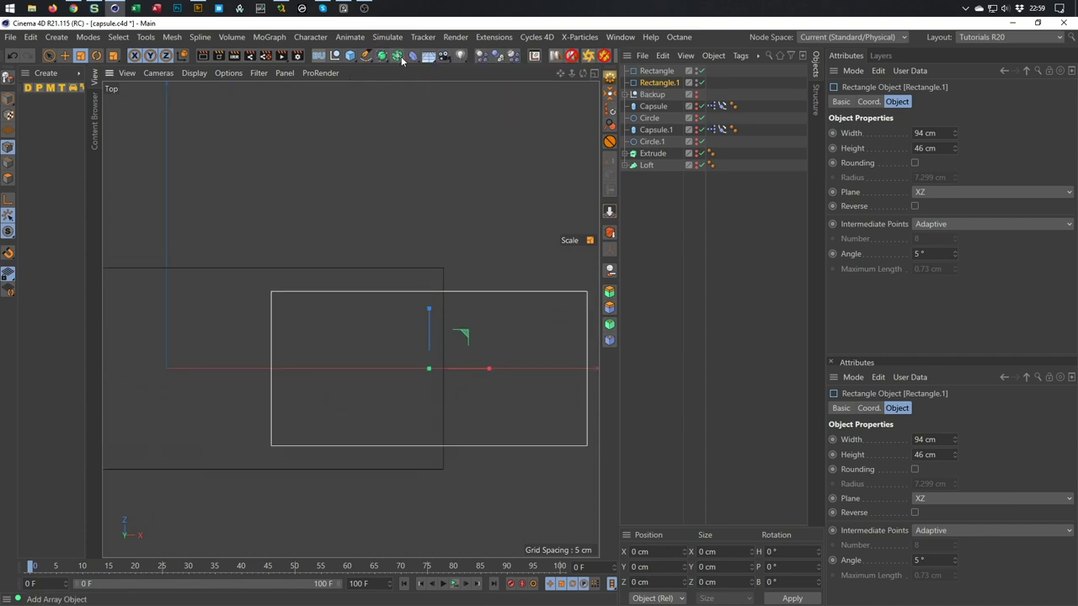
click(398, 55)
click(443, 90)
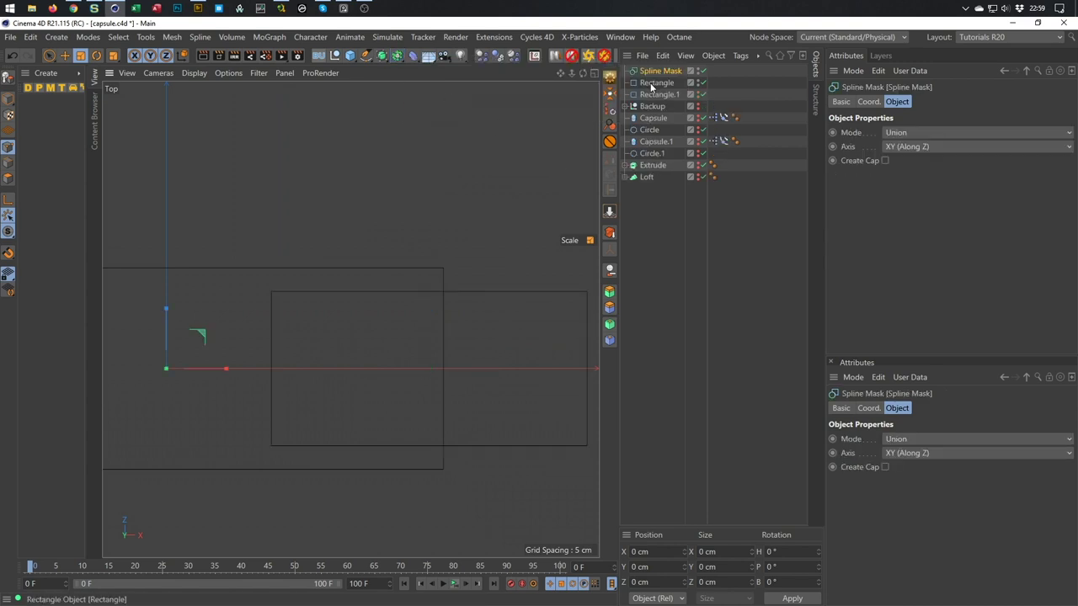
click(656, 83)
ctrl+click(659, 94)
drag(662, 77, 660, 71)
Set the Spline Mask's Axis to XZ and Mode to A subtract B
click(660, 71)
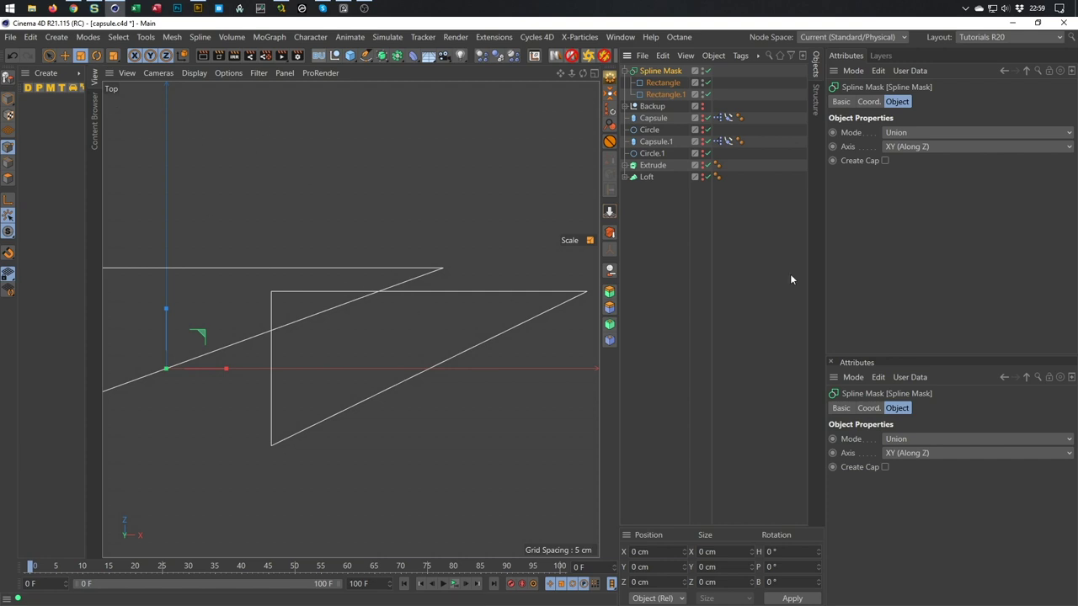
click(931, 146)
click(929, 195)
click(905, 132)
click(908, 159)
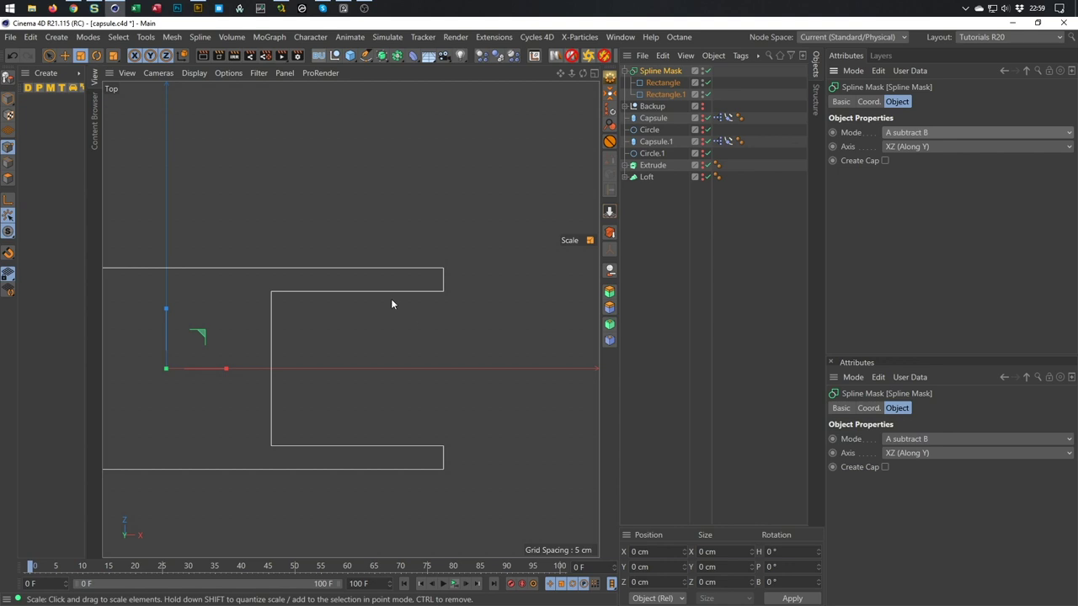
click(664, 94)
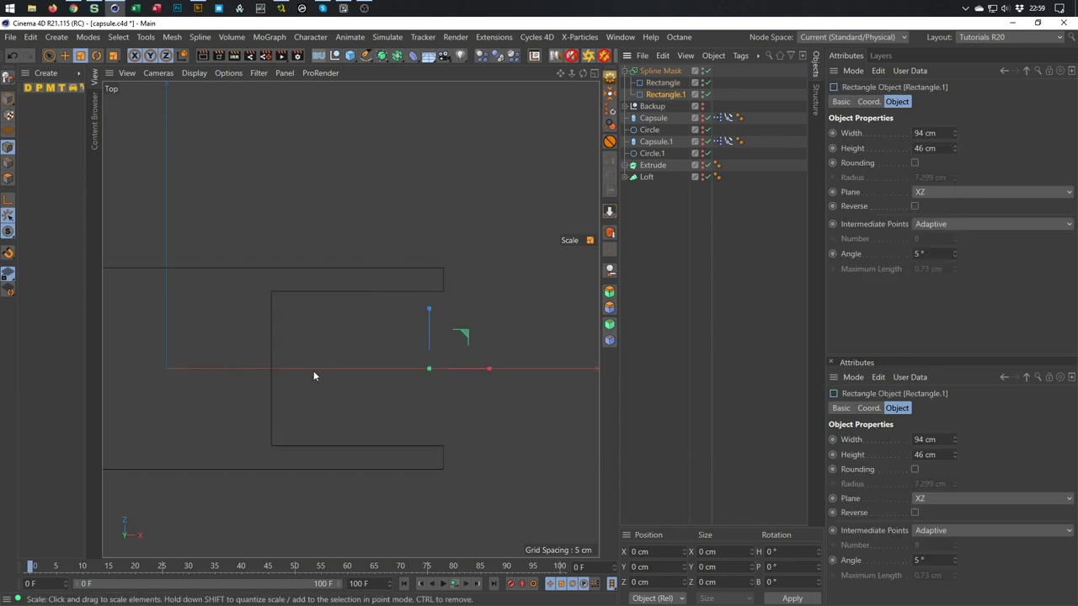
Turn on Rounding for Rectangle.1 with a 23 cm radius and show the capsules
click(915, 162)
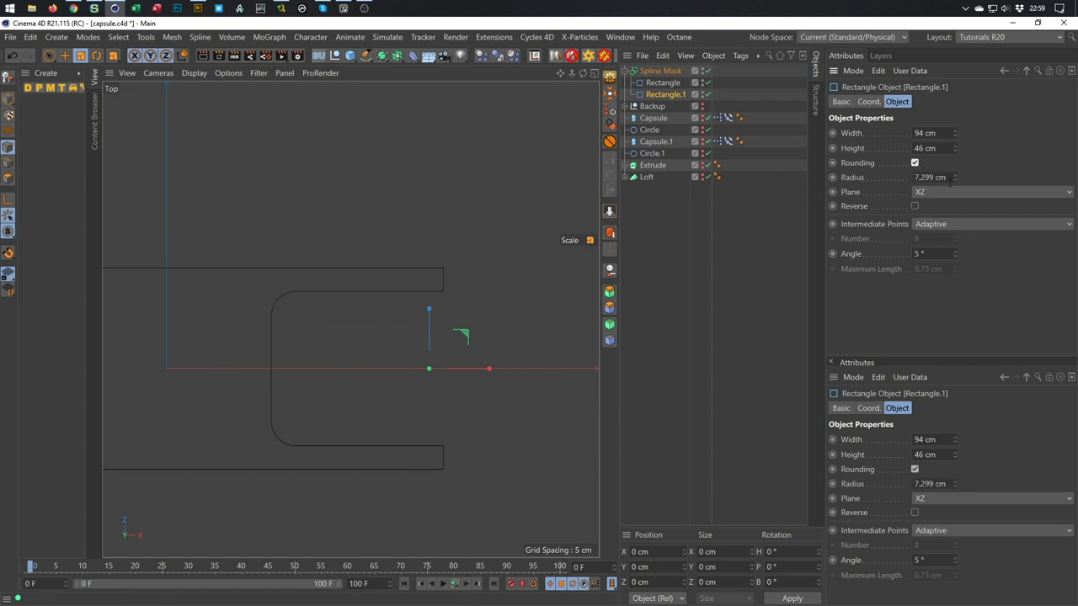
drag(954, 176, 954, 143)
click(705, 120)
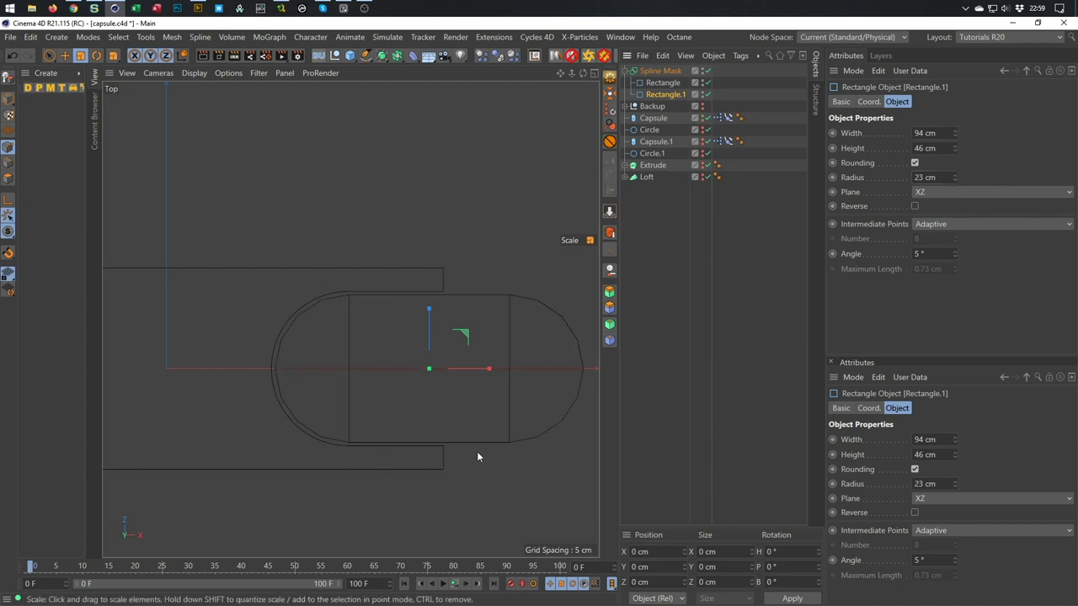
Give both capsules 50 rotation, 10 height and 10 cap segments, then hide them
click(655, 121)
ctrl+click(658, 141)
double_click(938, 206)
text(50)
key(Return)
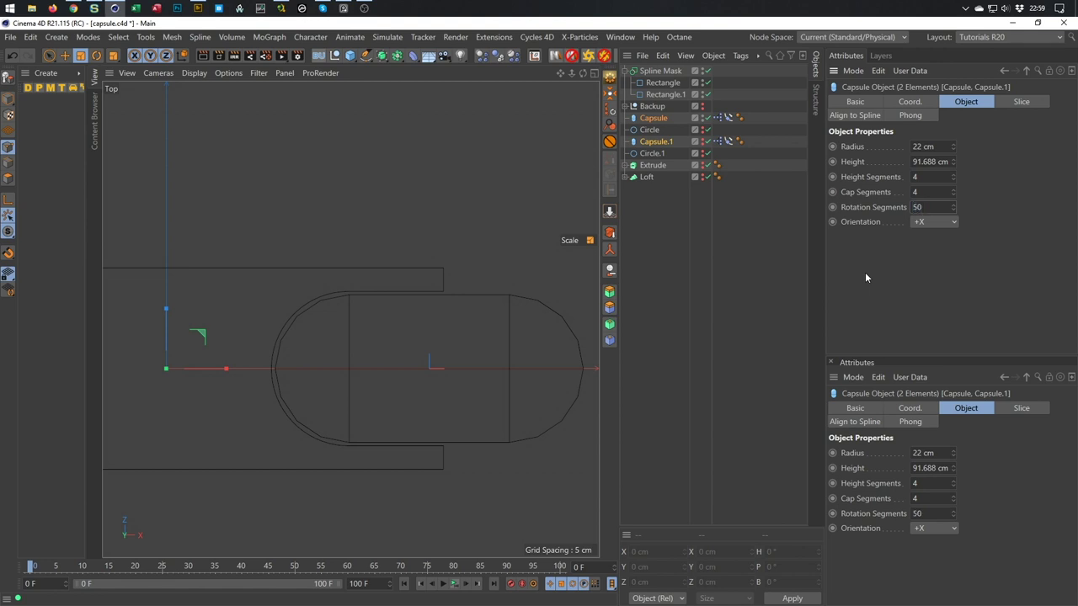
text(10)
key(Tab)
text(10)
key(Return)
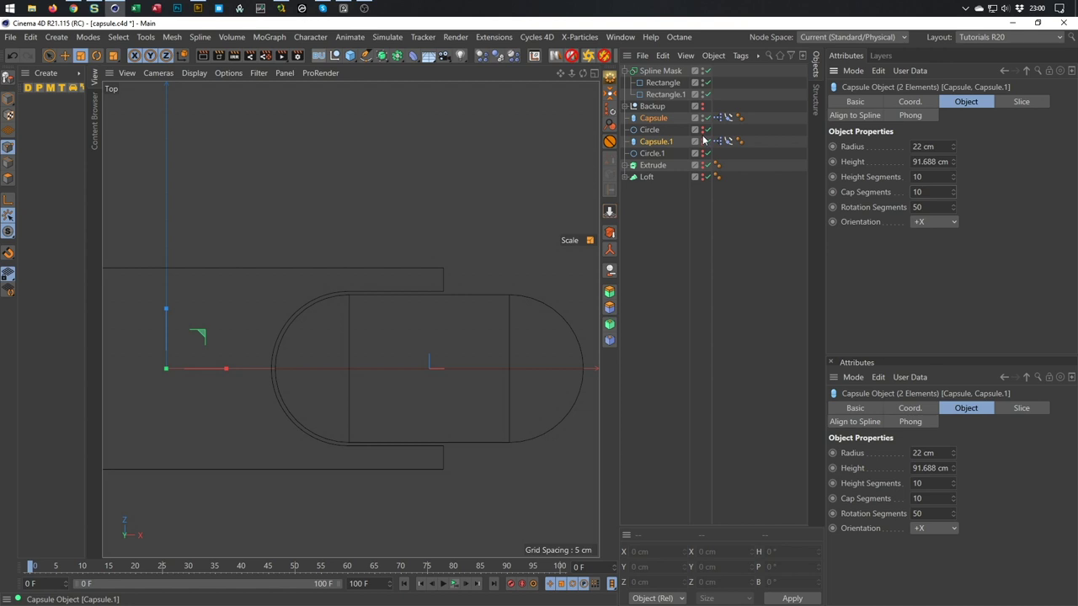
click(702, 117)
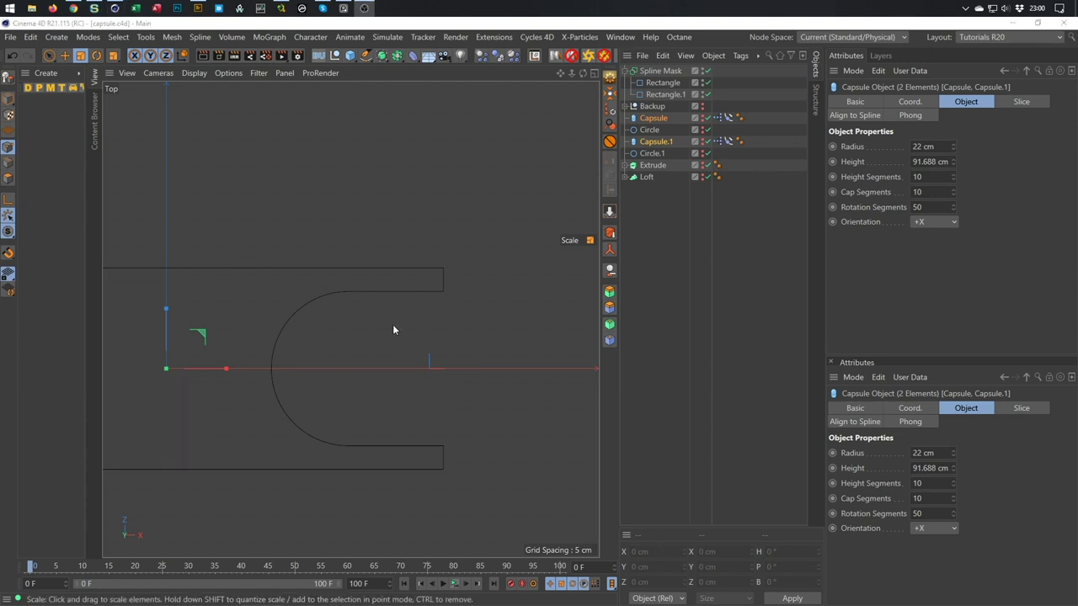
Make the Spline Mask an editable spline and switch to point editing
alt+middle_drag(361, 303, 445, 304)
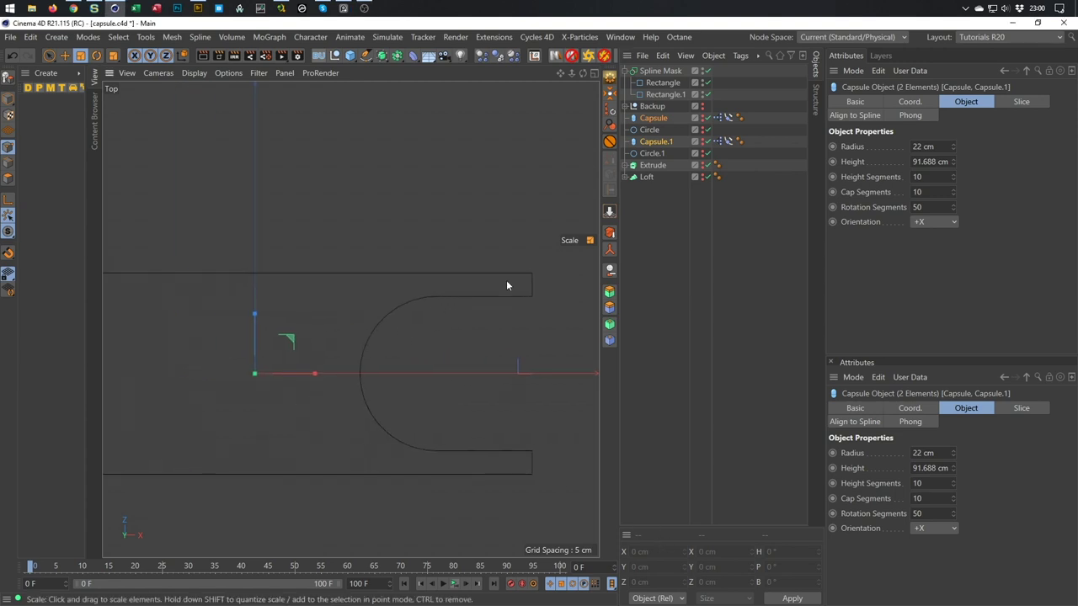
click(661, 72)
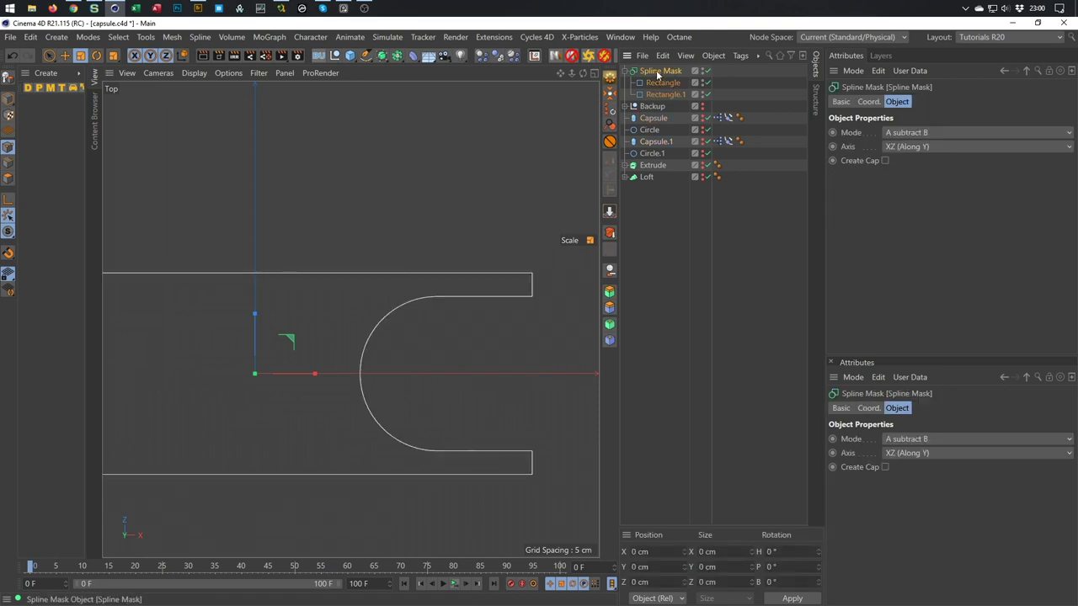
key(c)
scroll(409, 223, down, 2)
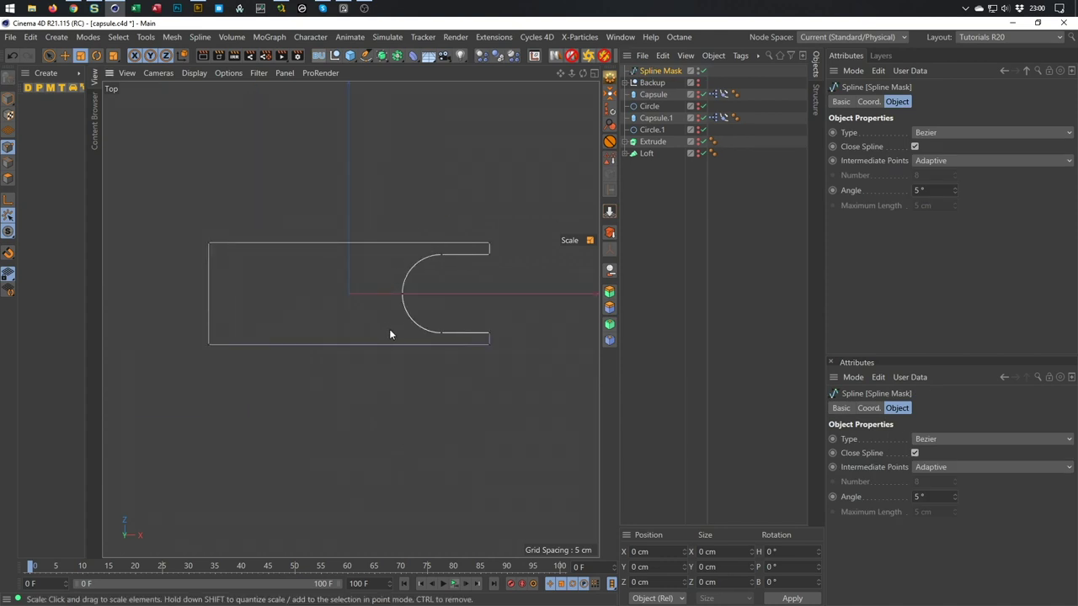
scroll(406, 309, up, 2)
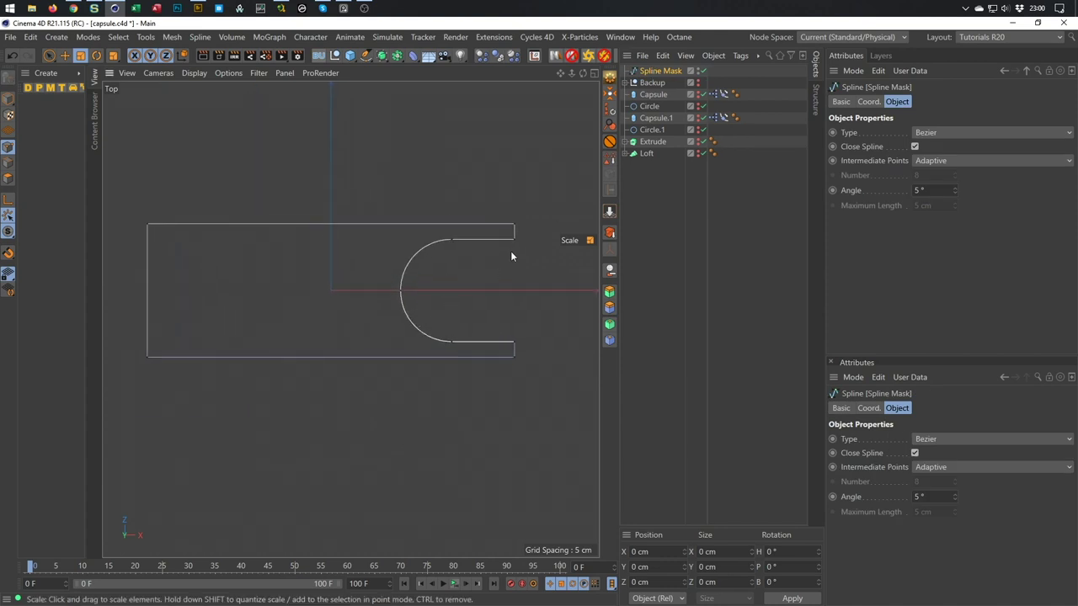
key(9)
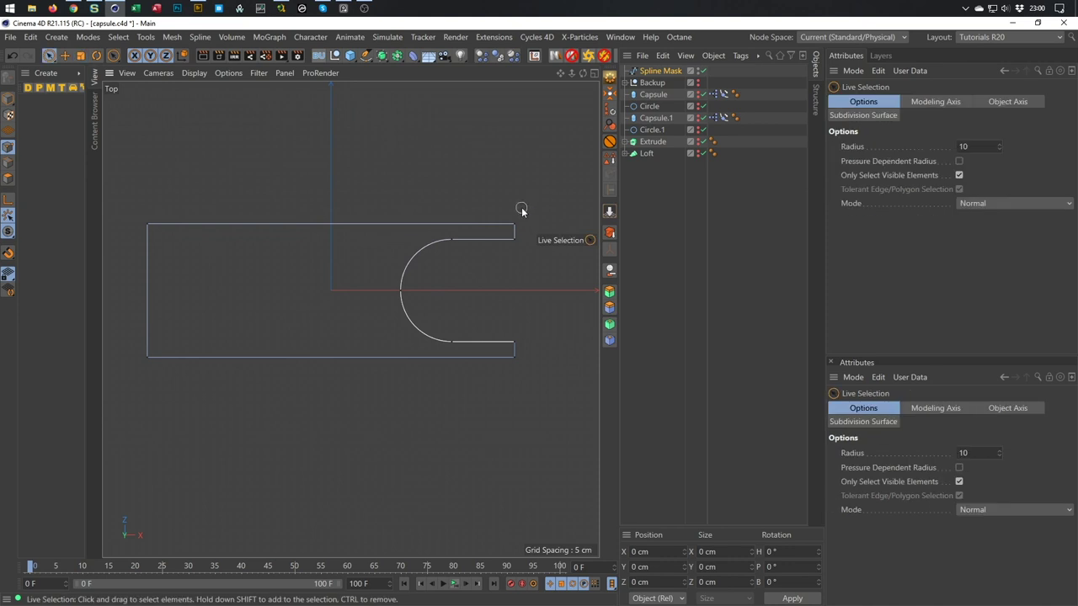
Delete the four outer corner points and make the spline open instead of closed
click(513, 221)
shift+click(148, 225)
shift+click(145, 357)
shift+click(515, 358)
key(Delete)
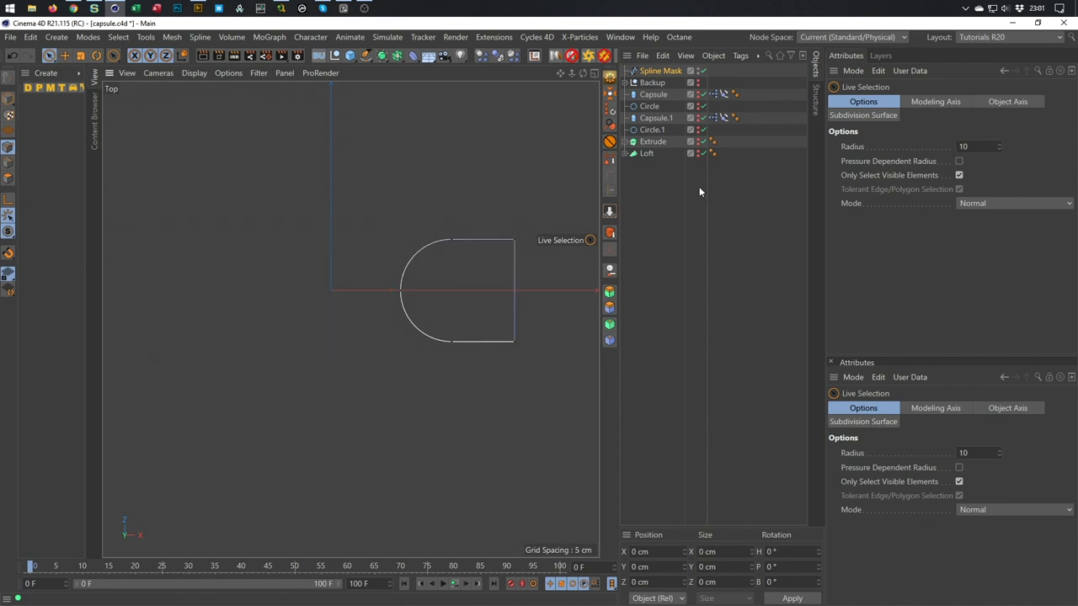
click(670, 71)
click(916, 147)
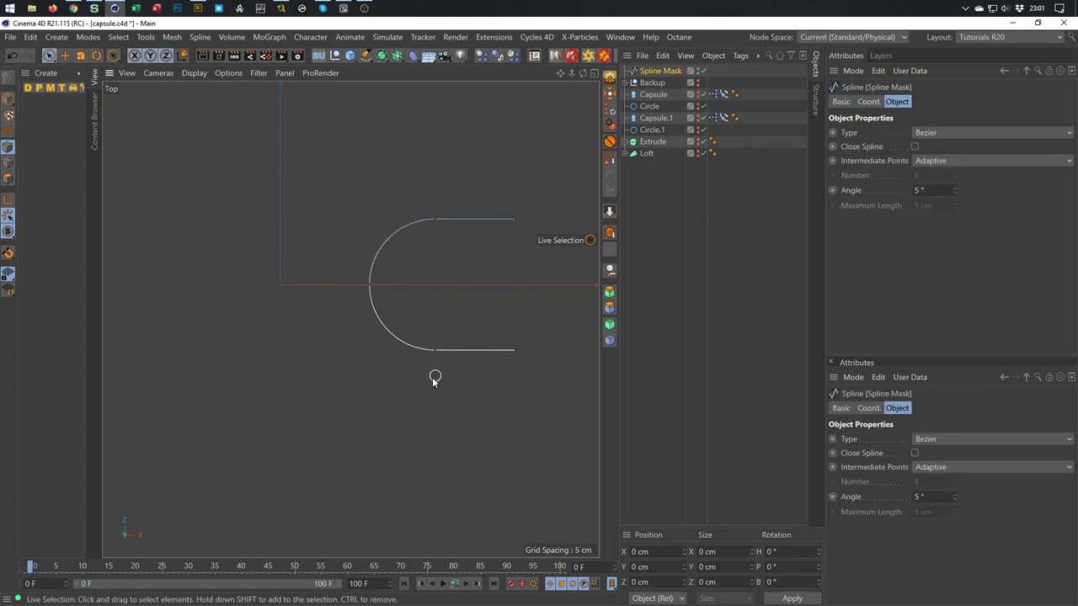
Drag a trial outline around the arc, then undo it and re-show the extruded frame
right_click(290, 382)
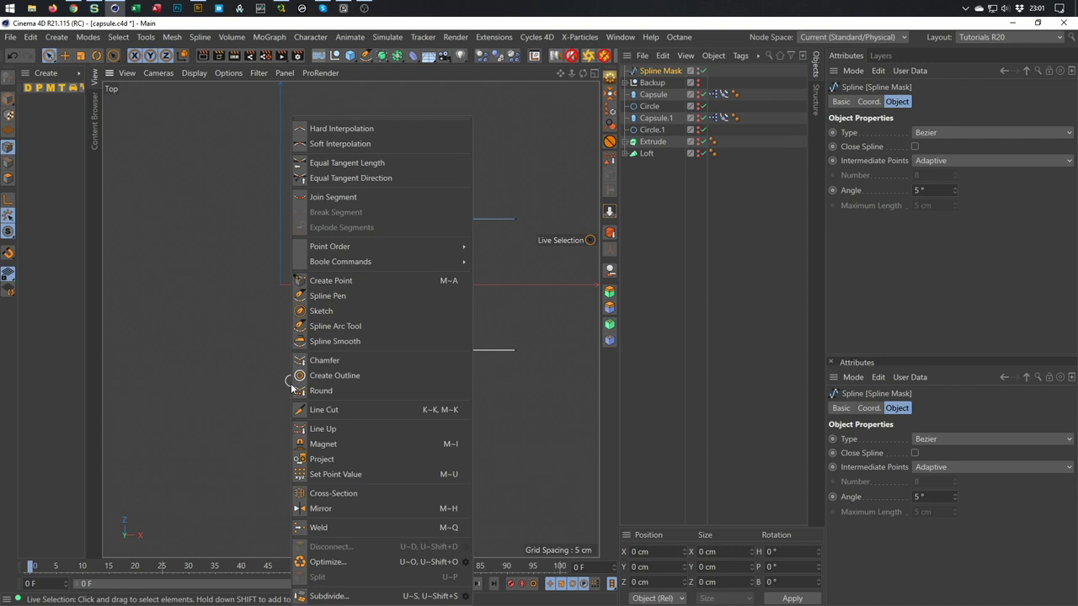
click(348, 375)
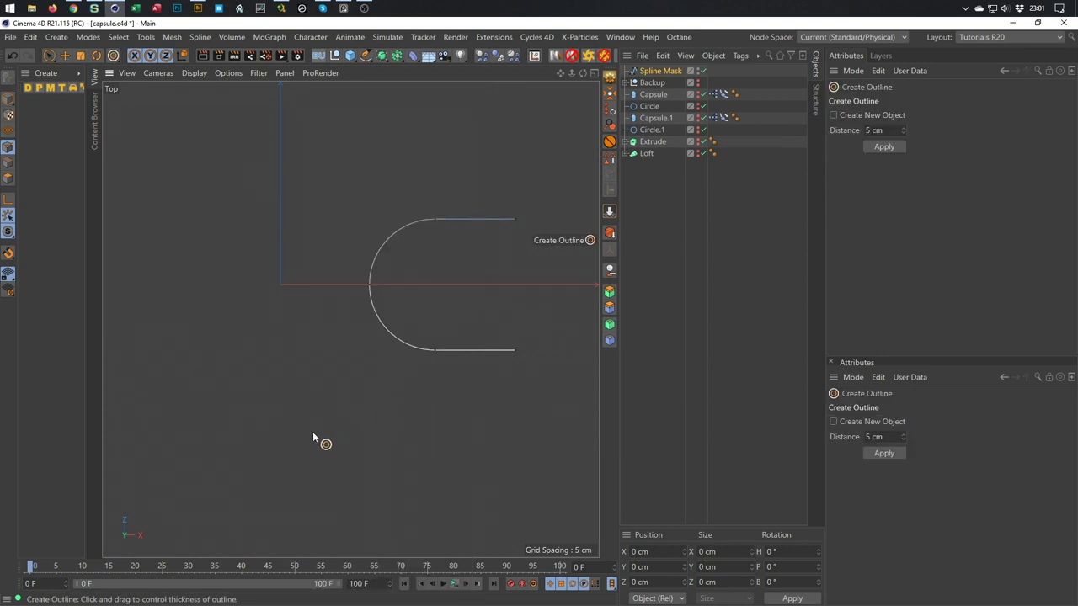
drag(315, 441, 360, 440)
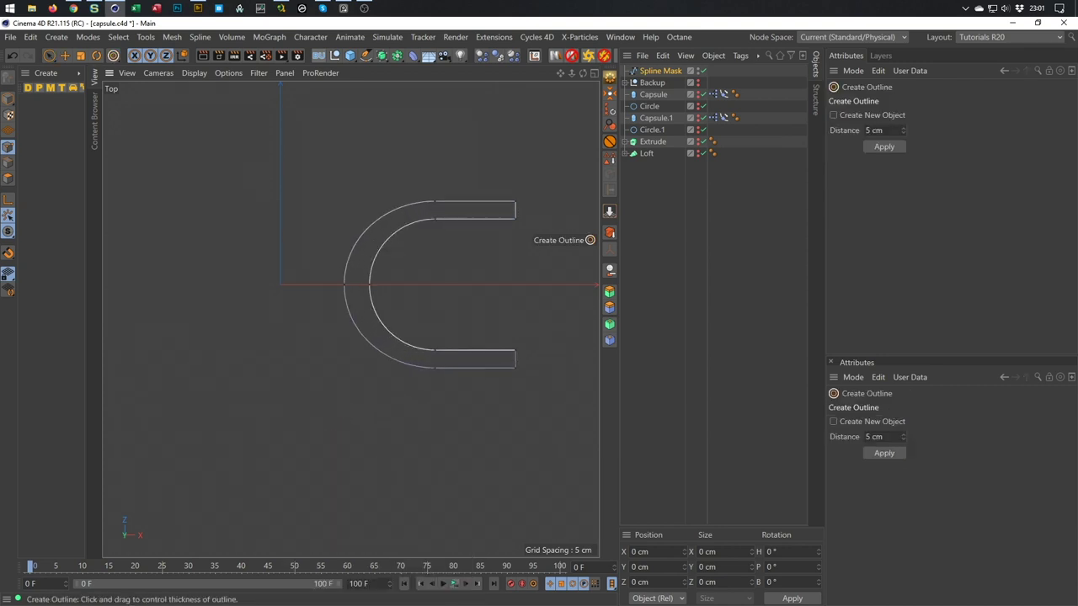
click(701, 141)
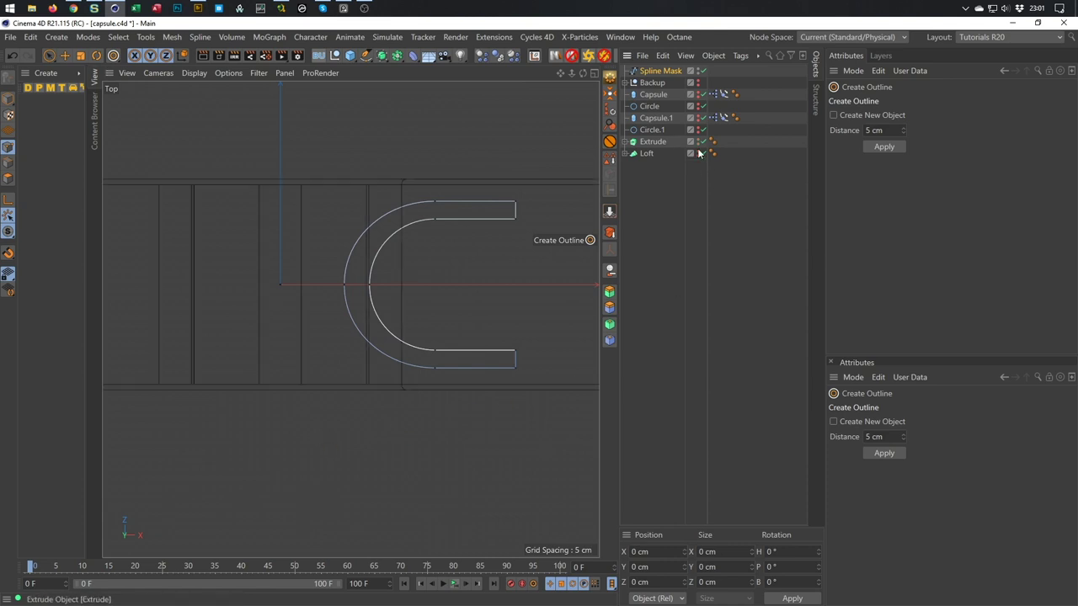
scroll(446, 210, up, 2)
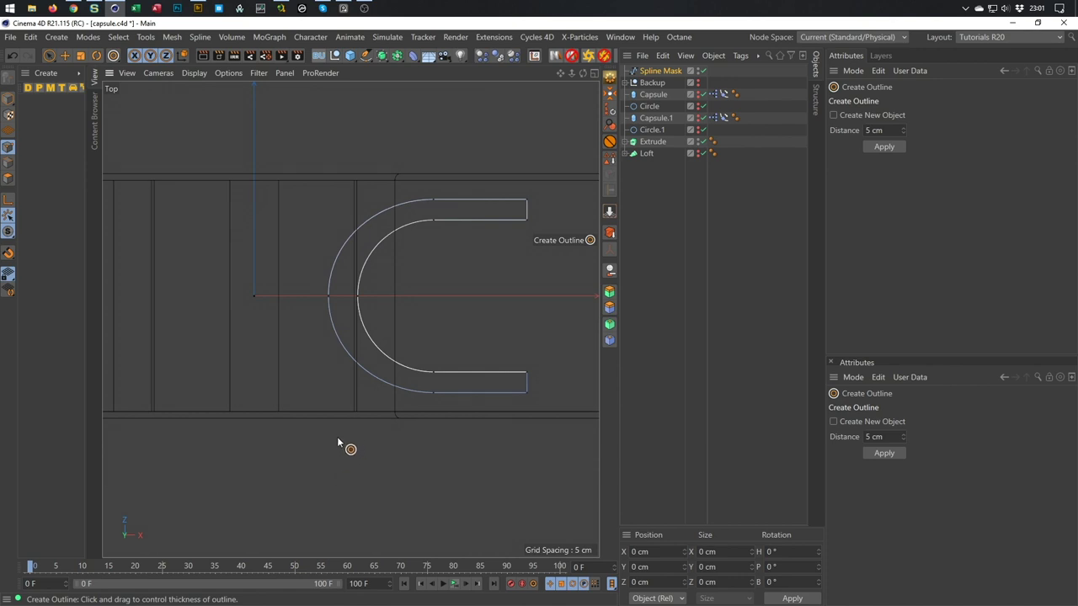
key(ctrl+z)
key(ctrl+z)
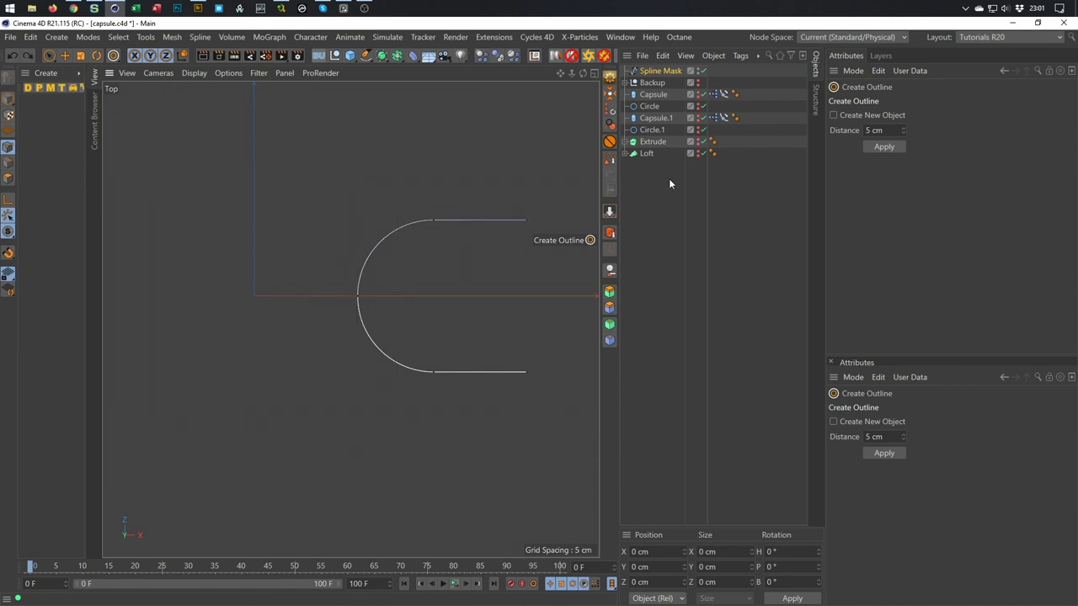
click(702, 141)
Apply a 10 cm outline around the C and make the extruded frame visible again
drag(310, 469, 346, 469)
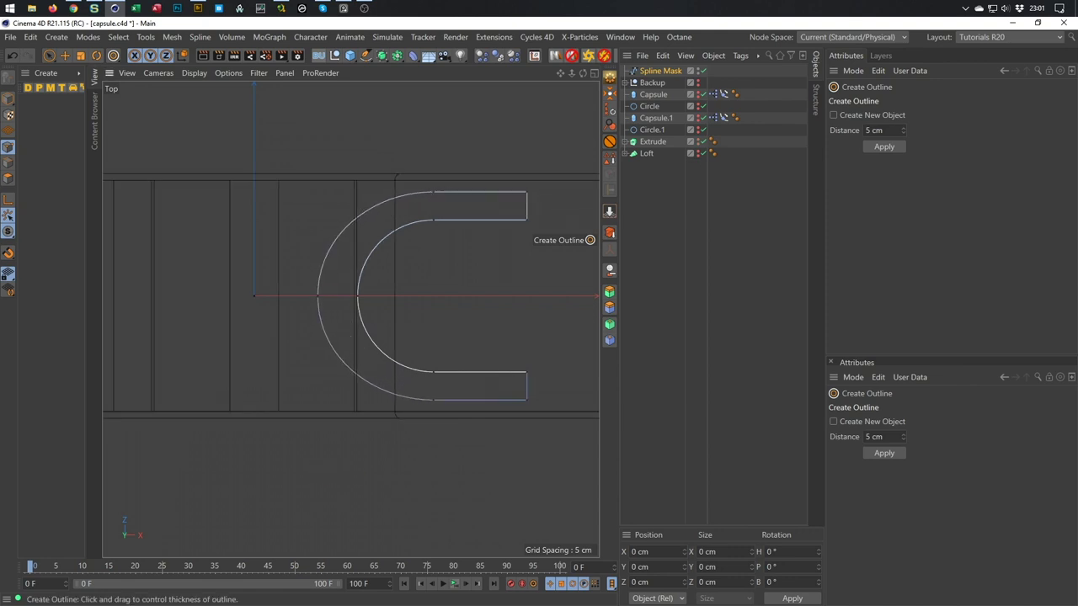
click(883, 146)
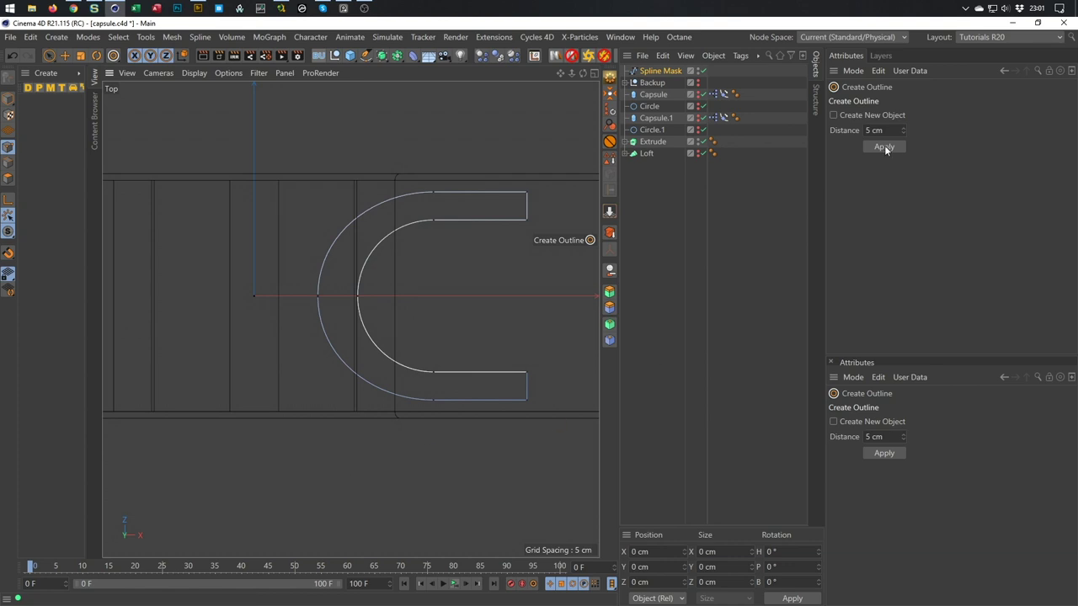
click(883, 147)
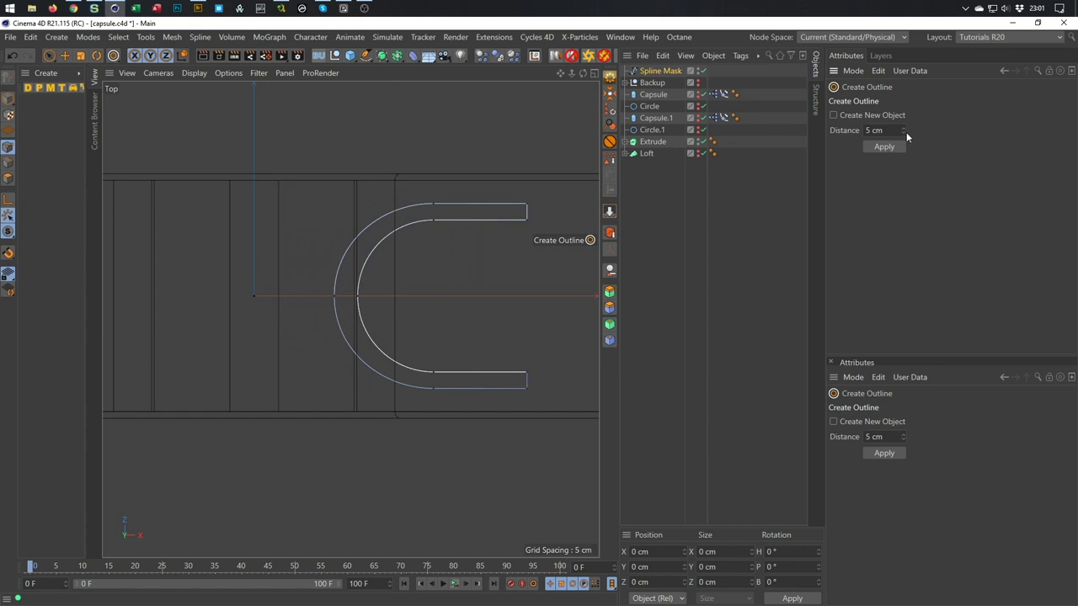
click(904, 128)
click(903, 127)
click(884, 147)
key(ctrl+z)
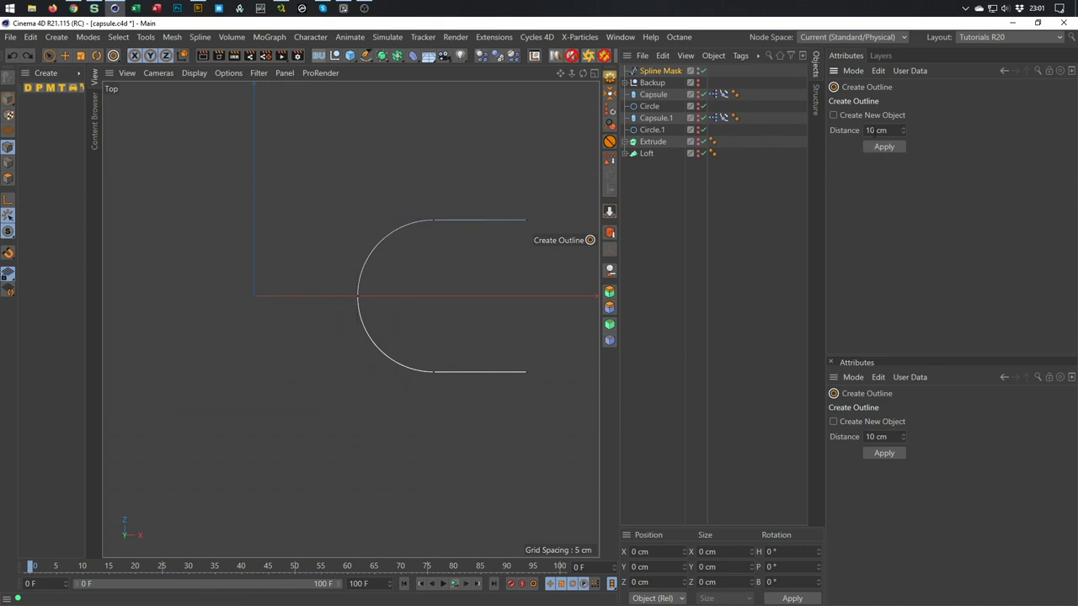
click(884, 147)
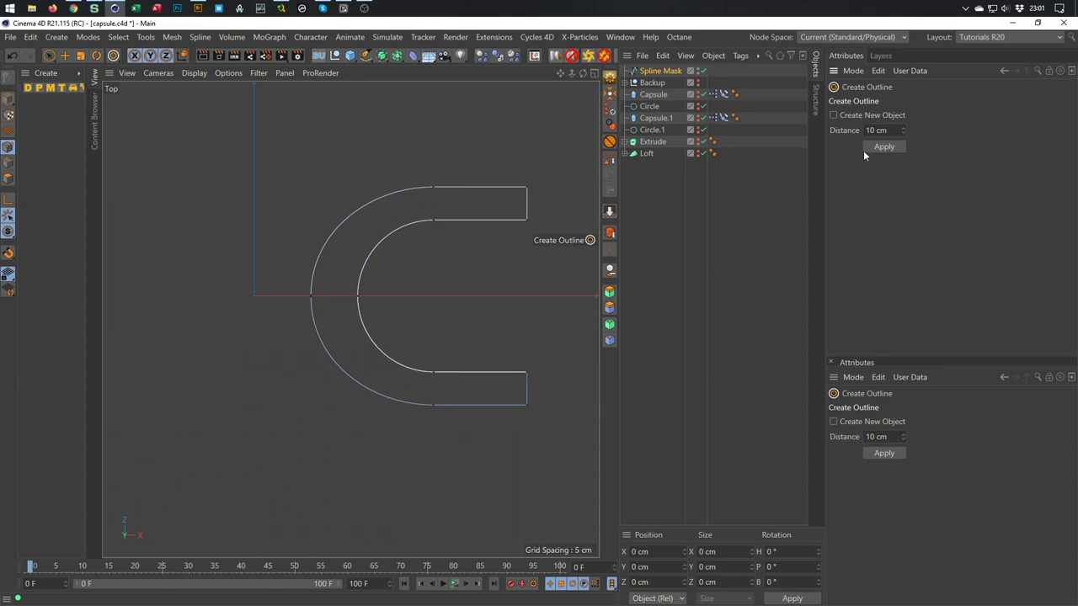
click(698, 143)
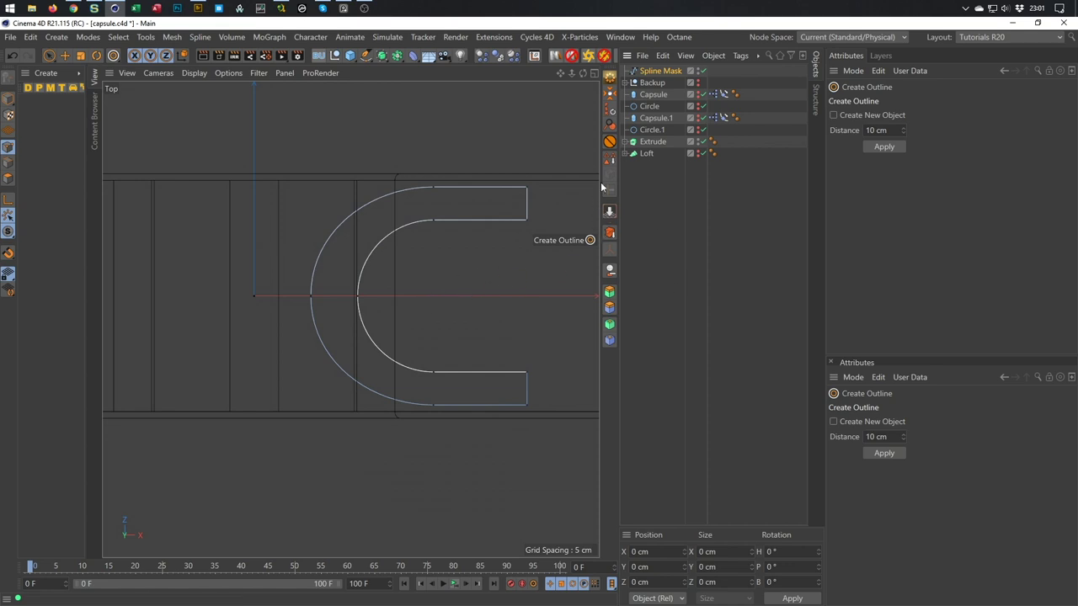
Live-select the outline point on the red axis and open the Top viewport's Configure settings
scroll(320, 290, up, 4)
key(space)
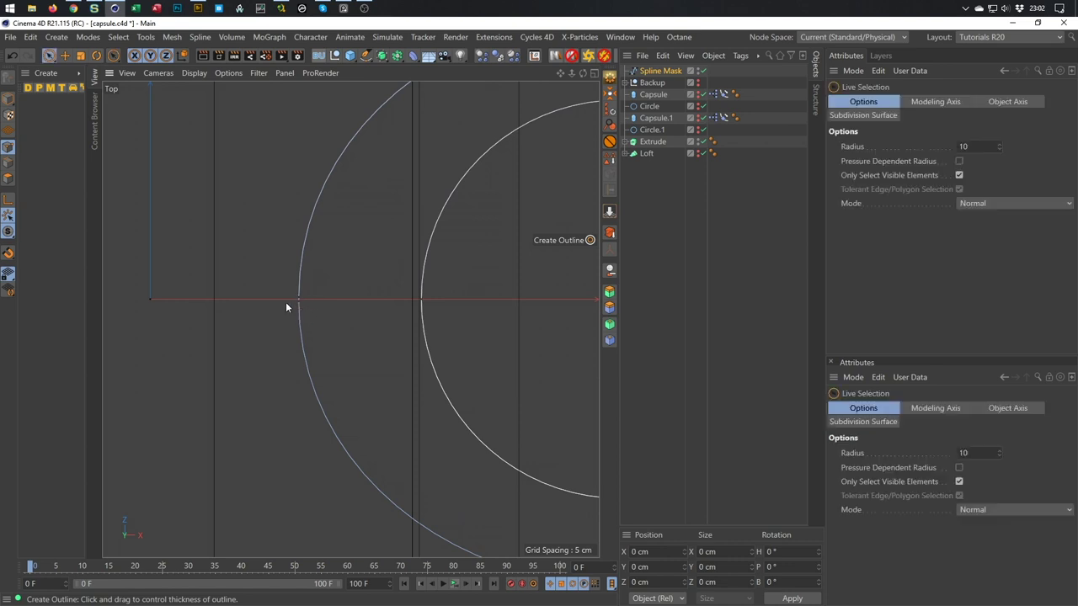
click(298, 299)
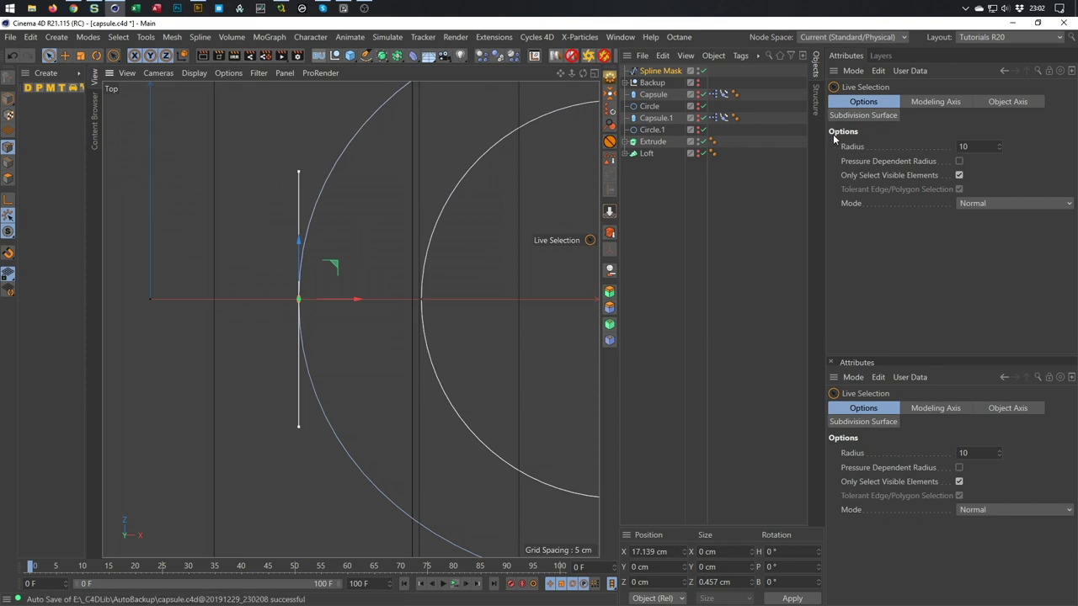
key(shift+v)
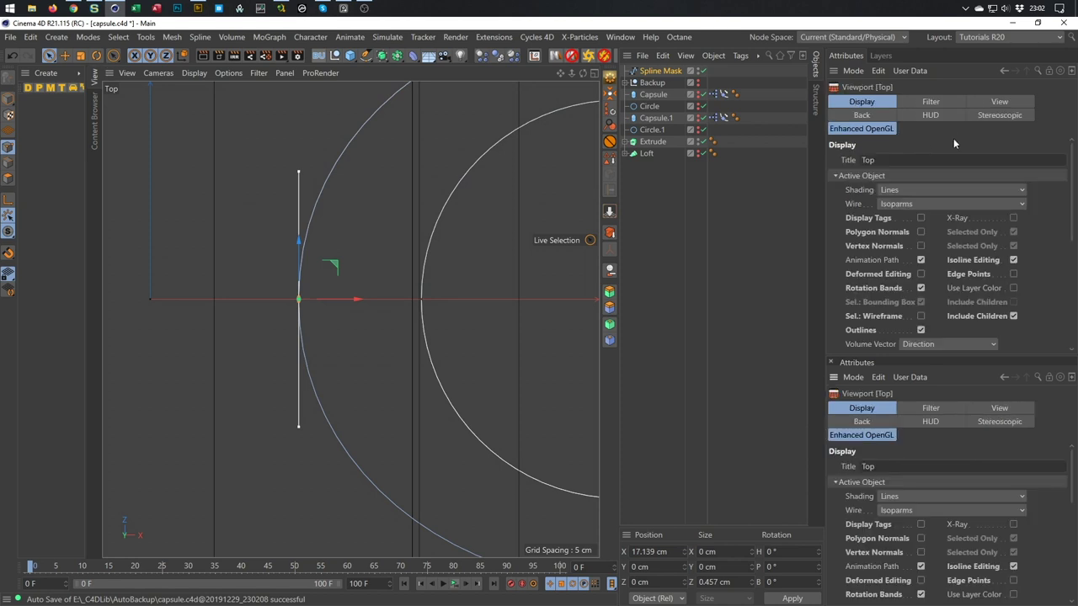
click(999, 102)
click(932, 102)
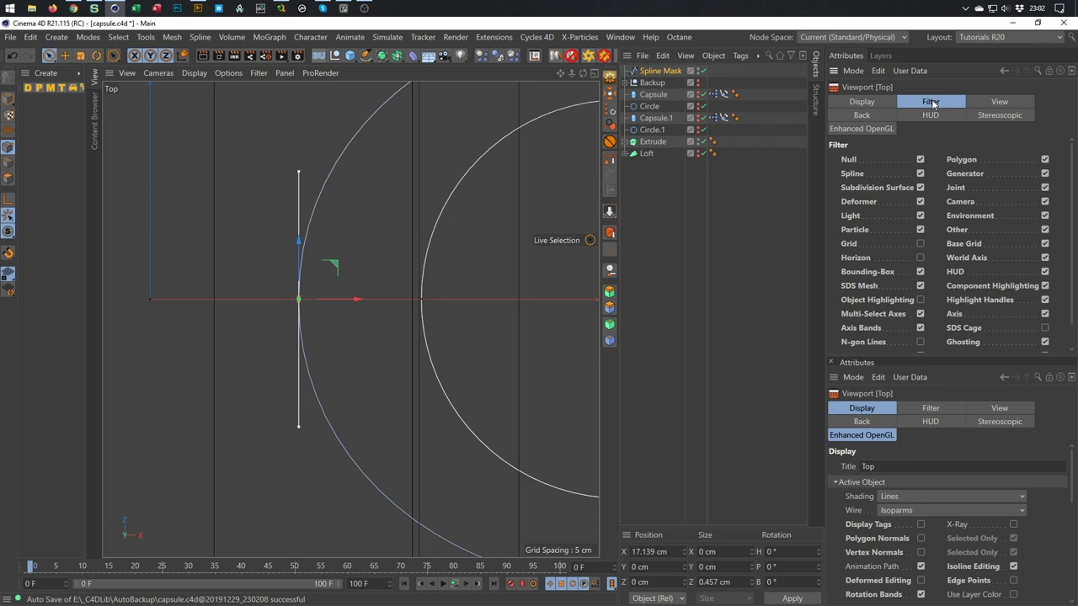
Enable Selected Points in the viewport's HUD settings
key(ctrl+d)
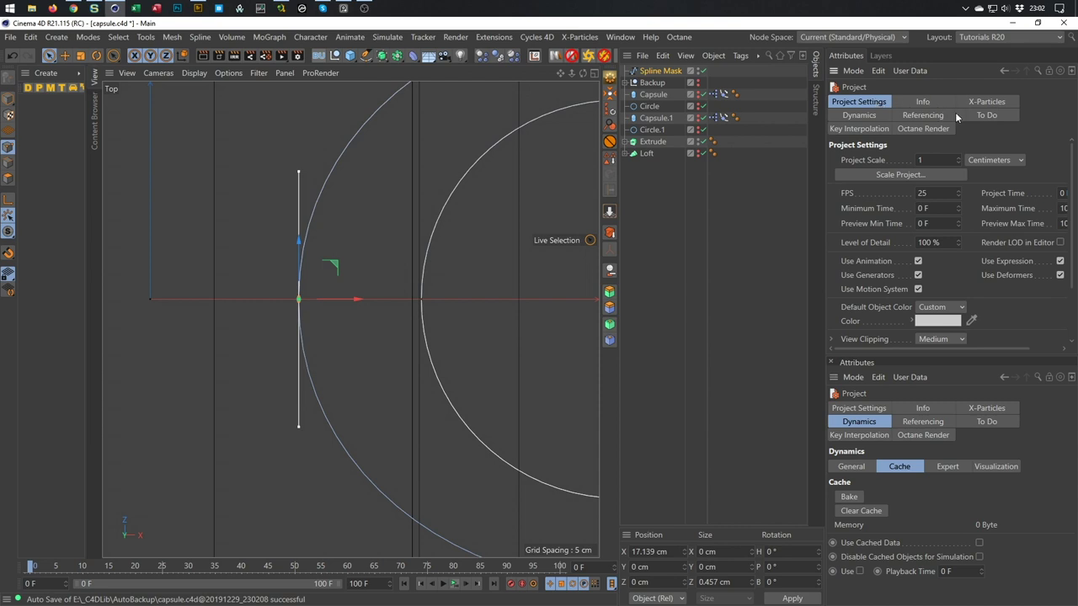
key(shift+v)
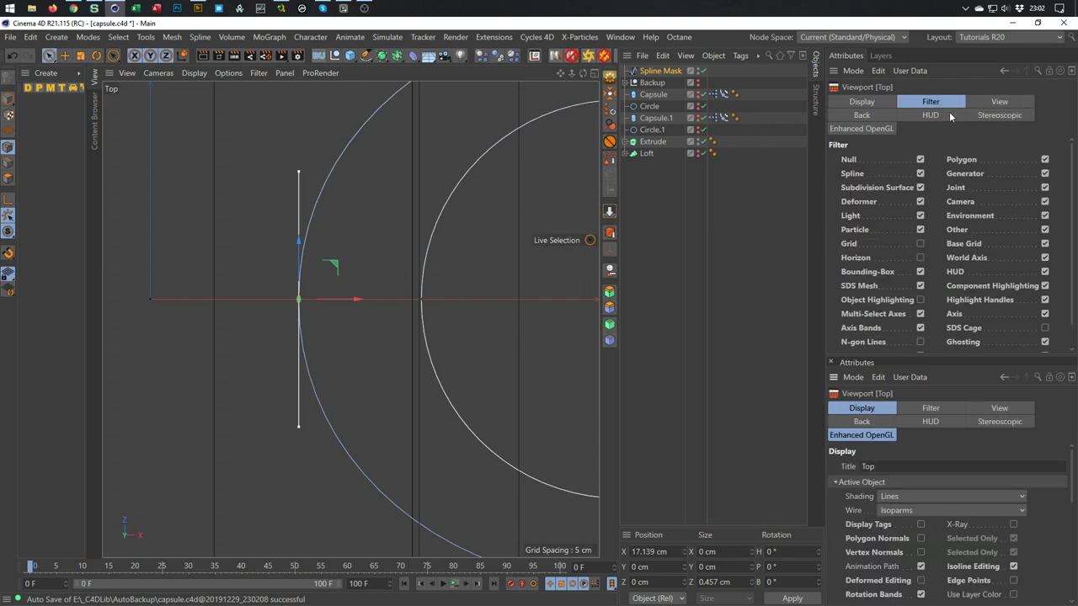
click(878, 103)
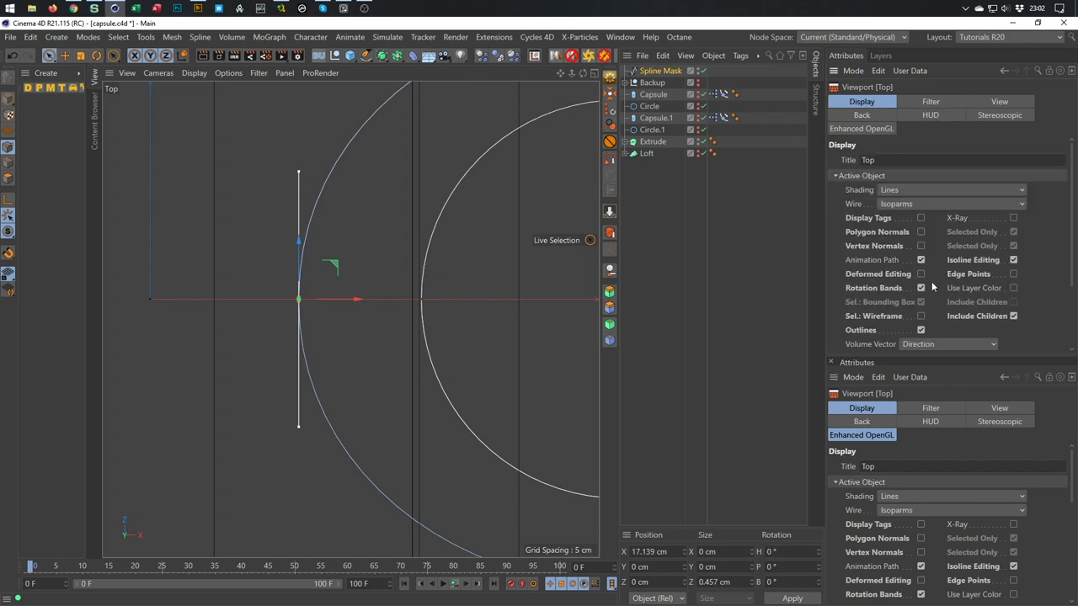
scroll(1062, 230, down, 3)
scroll(1062, 230, up, 3)
click(934, 116)
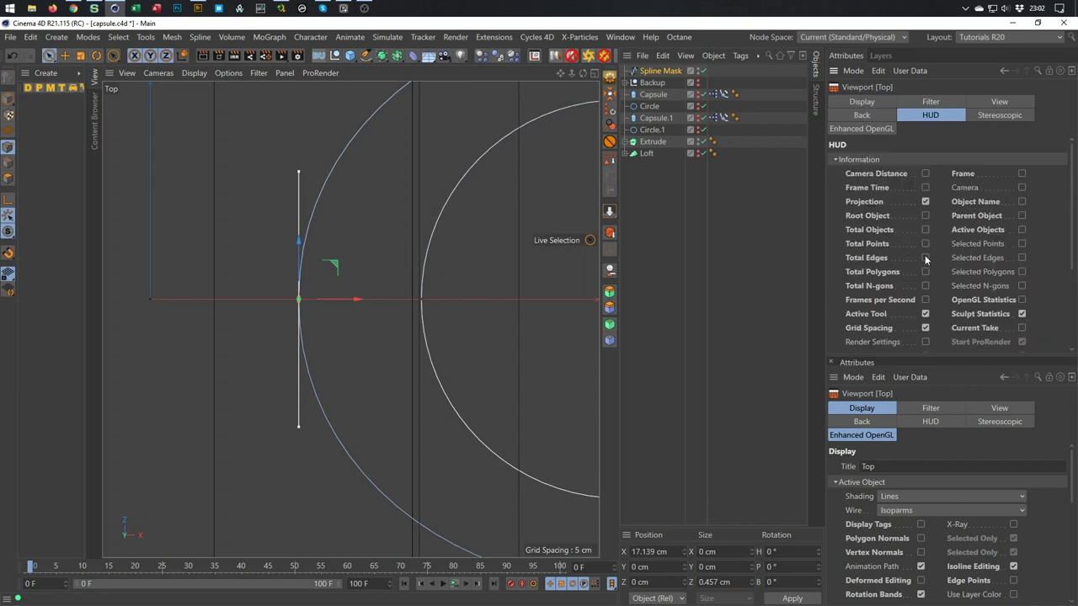
click(1022, 244)
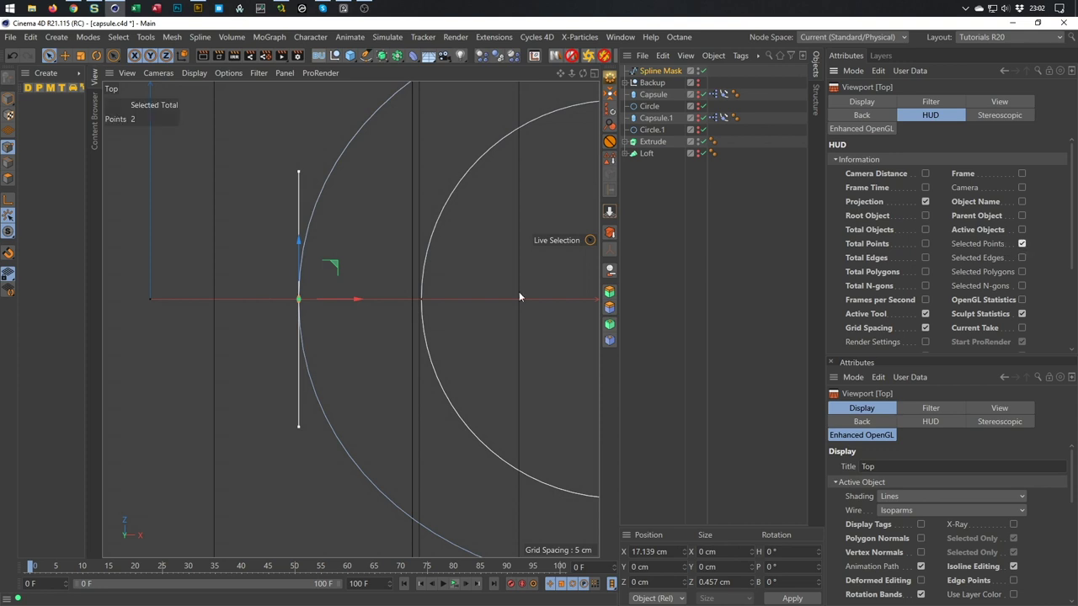
scroll(431, 286, up, 5)
Box-select the two overlapping points on the red axis and merge them with Optimize
click(429, 317)
click(428, 318)
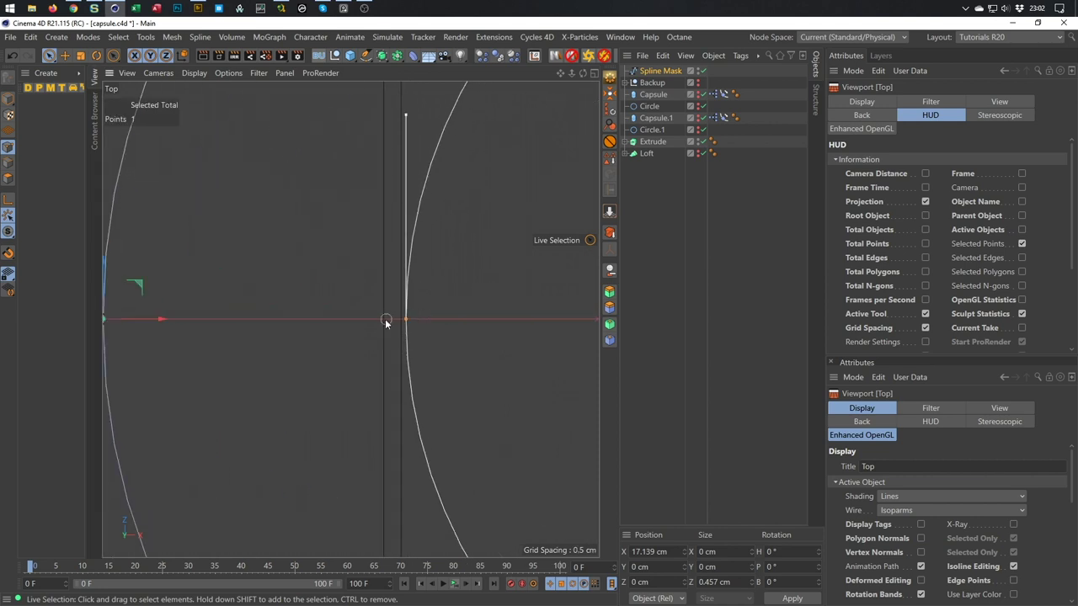
click(427, 340)
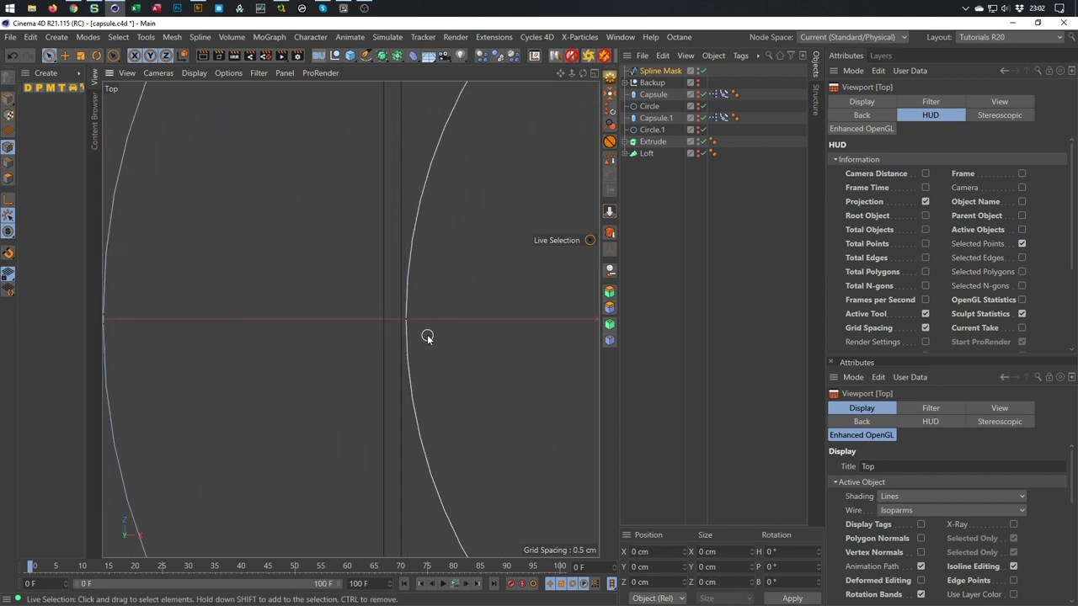
key(0)
drag(387, 296, 407, 338)
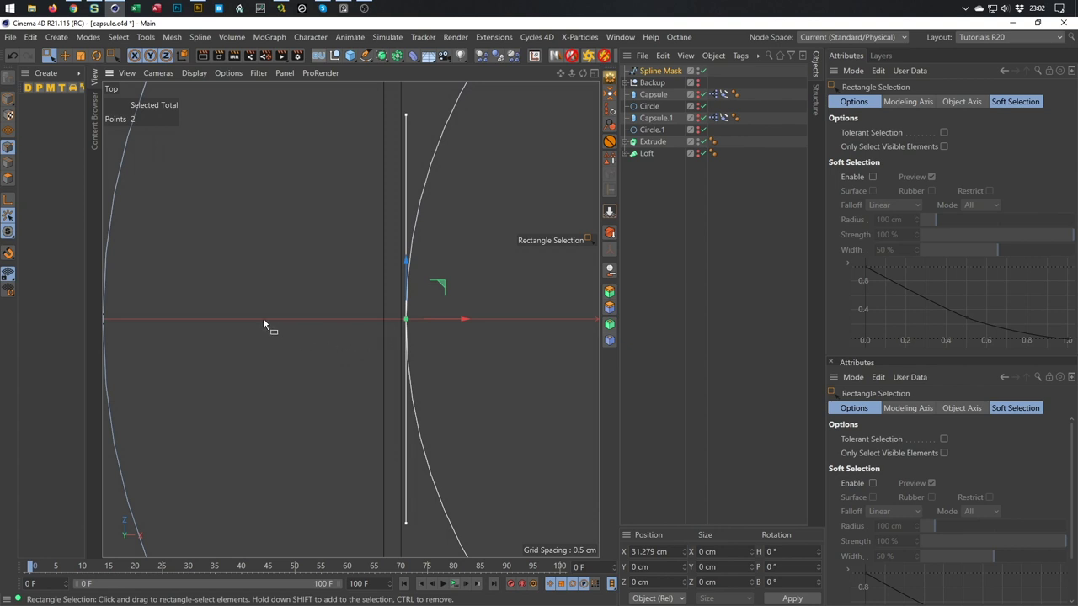
drag(380, 294, 435, 353)
right_click(531, 172)
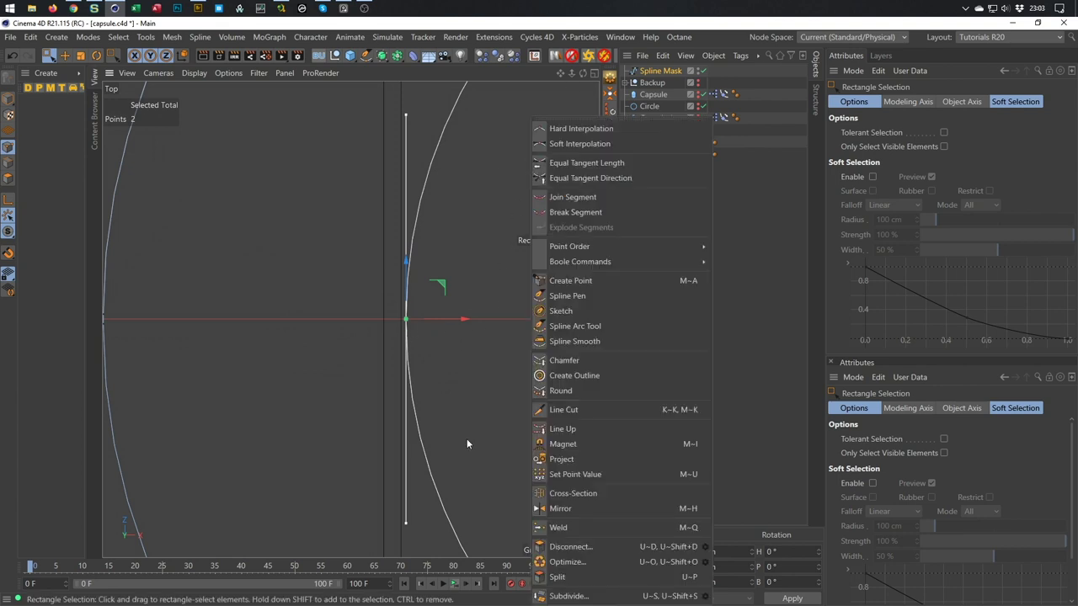
click(567, 562)
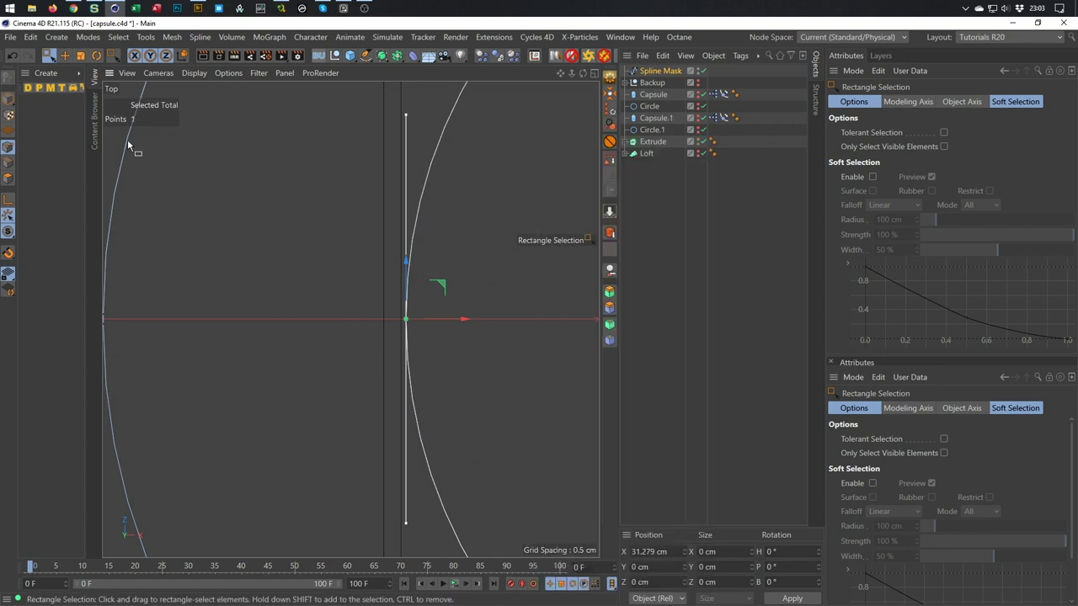
Weld the two points at the left spline's axis crossing into one
alt+middle_drag(205, 301, 353, 279)
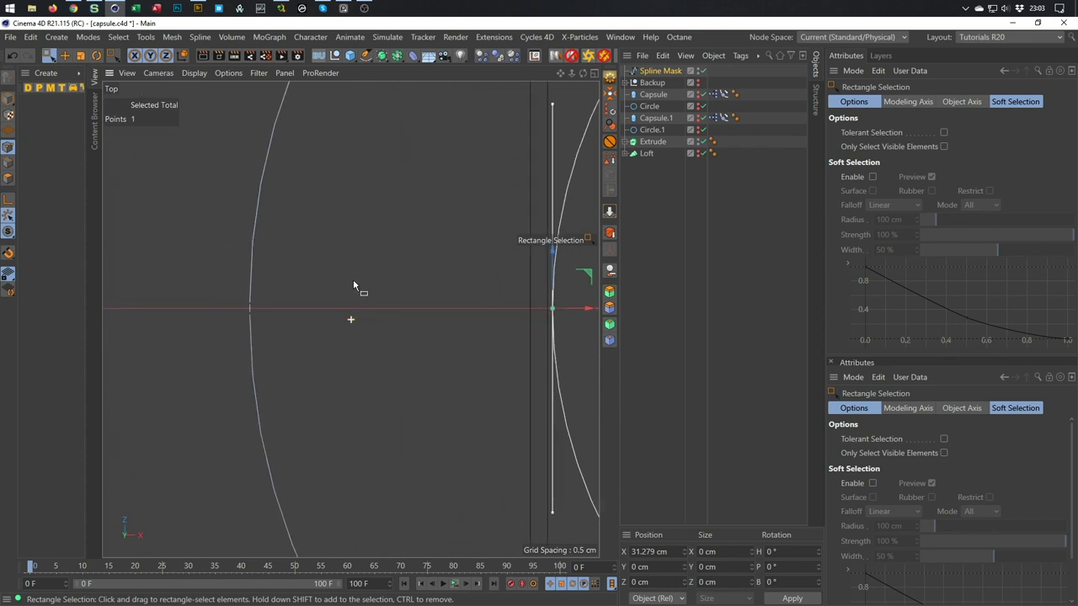
drag(222, 274, 309, 369)
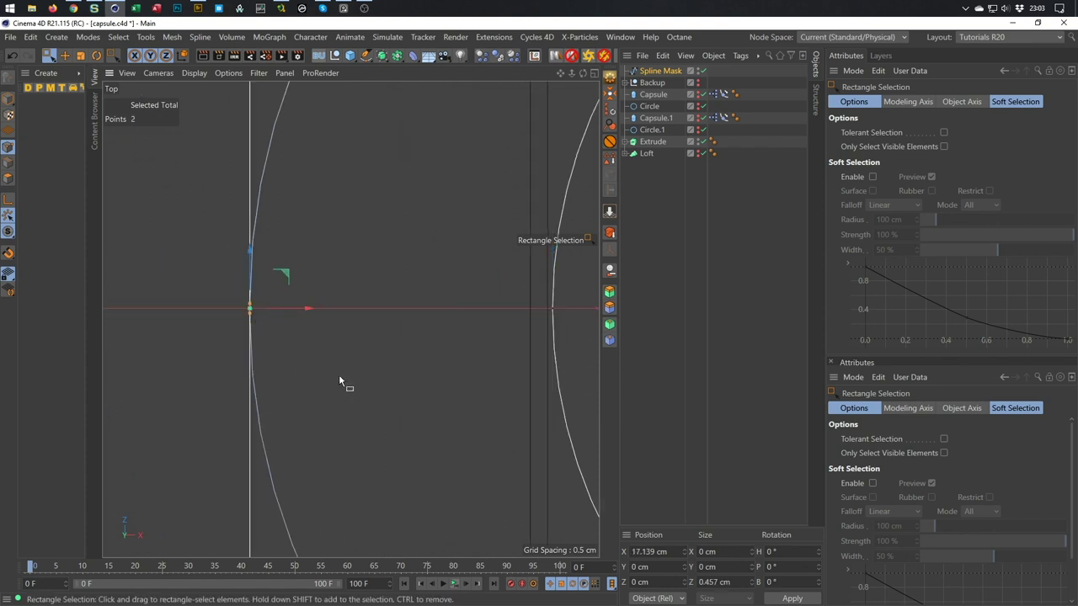
right_click(397, 335)
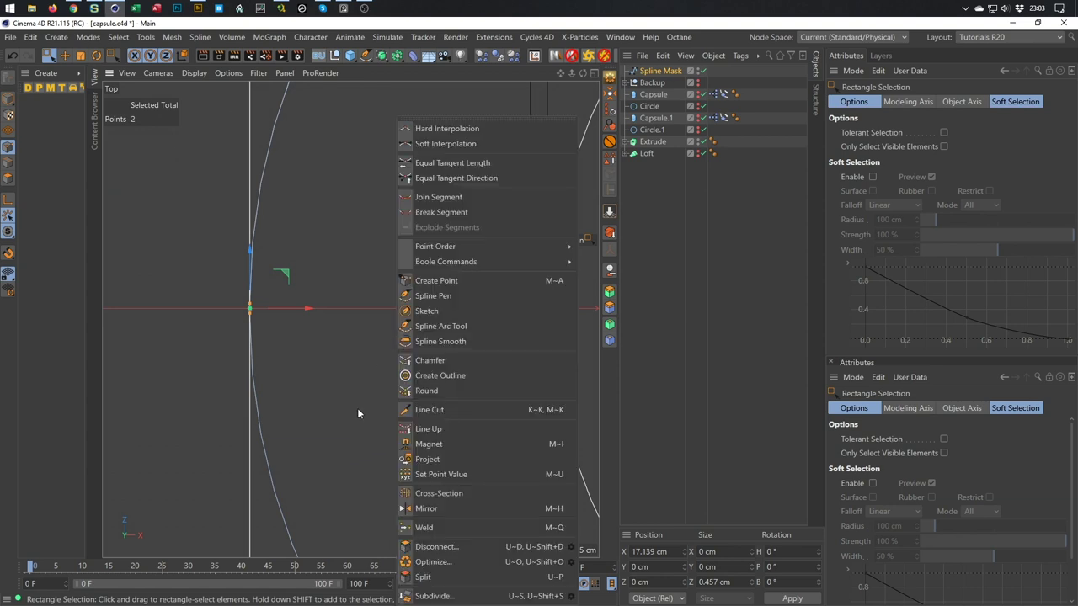
click(432, 527)
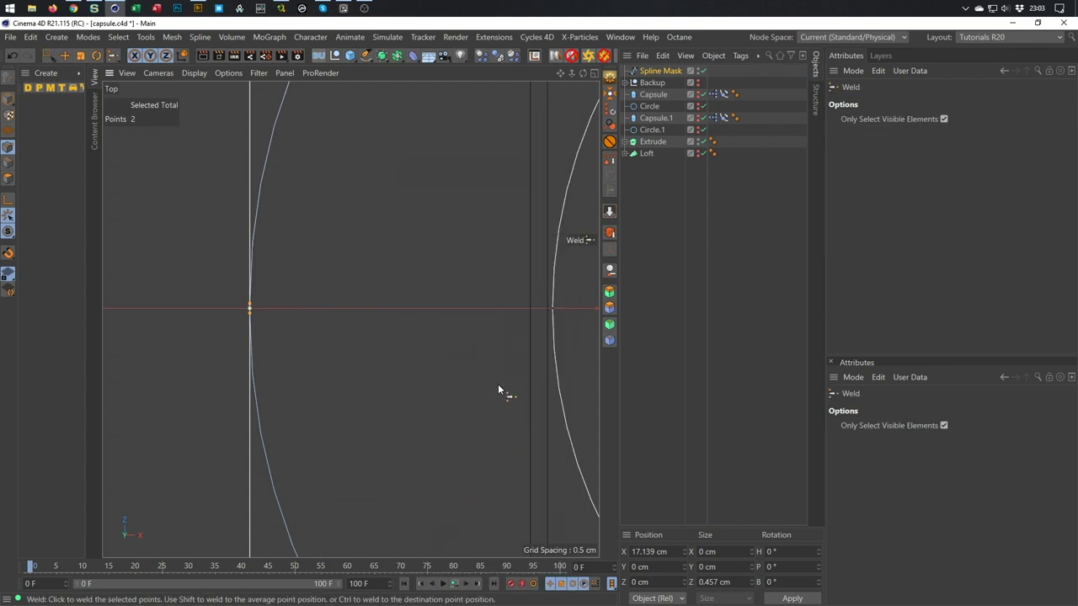
click(481, 212)
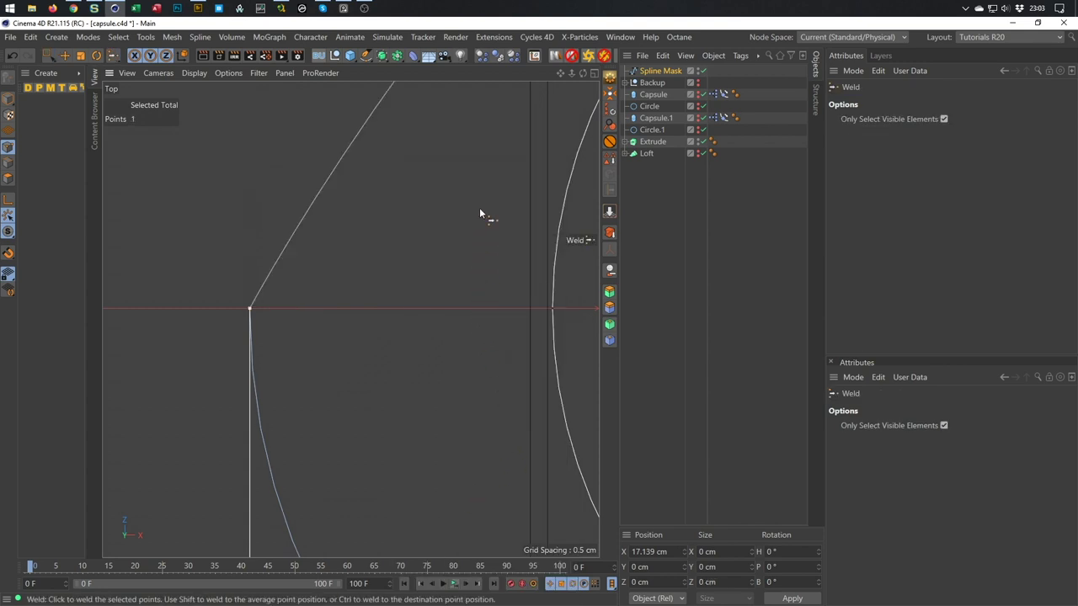
scroll(386, 333, down, 5)
alt+middle_drag(380, 337, 380, 422)
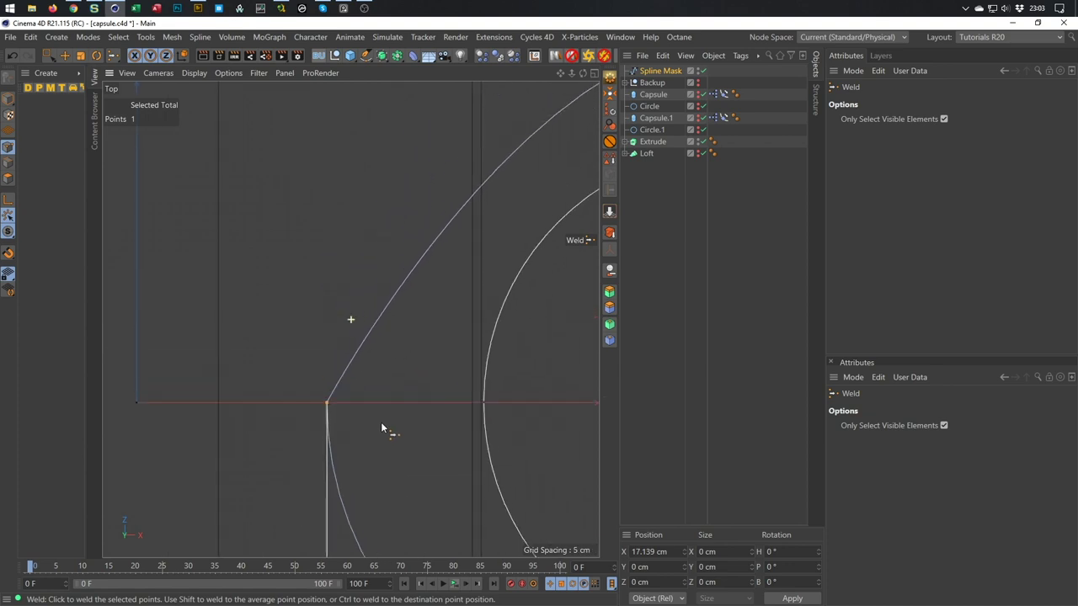
scroll(380, 421, up, 5)
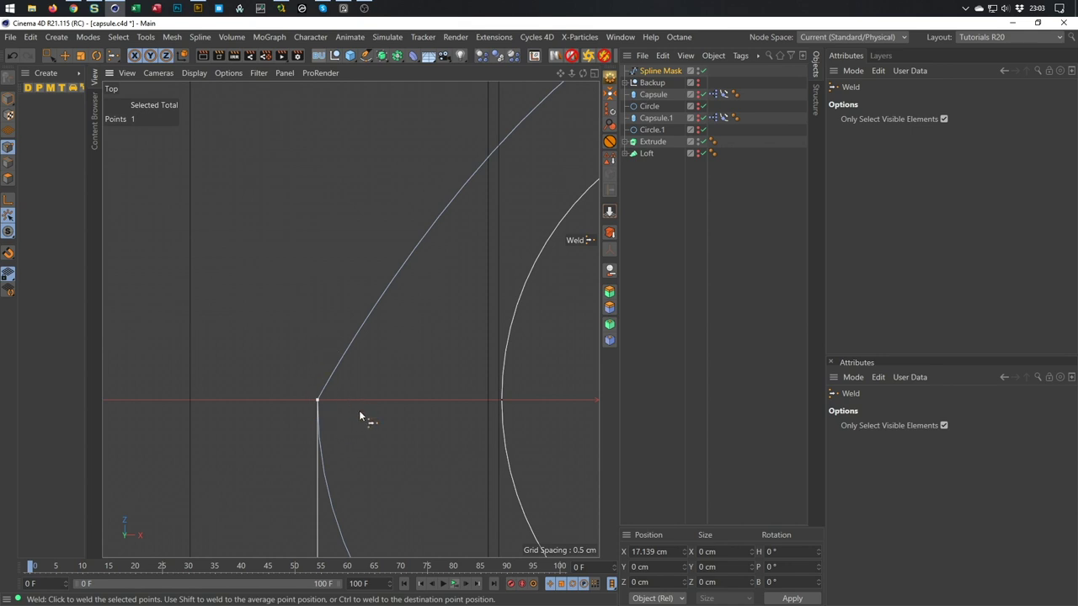
Give the point Equal Tangent Length and box-select the outer curve's point
right_click(405, 367)
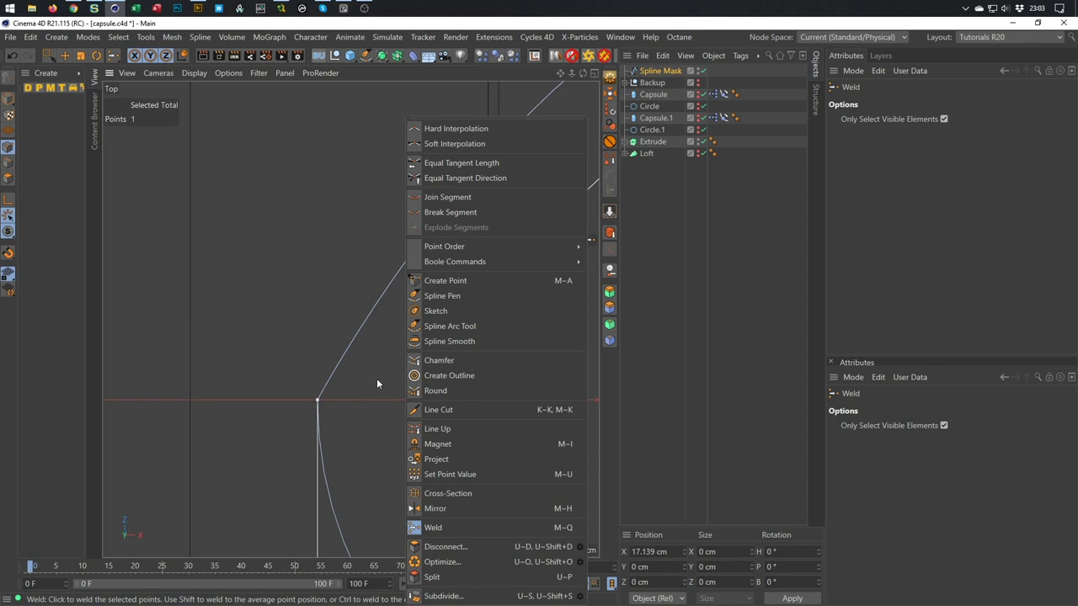
click(454, 164)
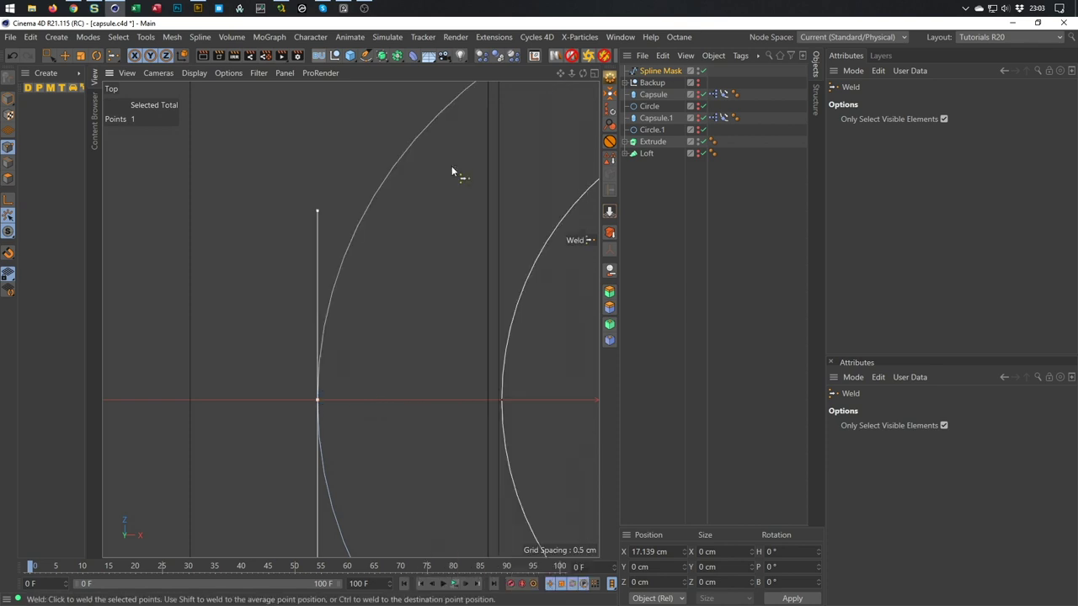
scroll(380, 291, down, 2)
key(0)
drag(452, 355, 493, 390)
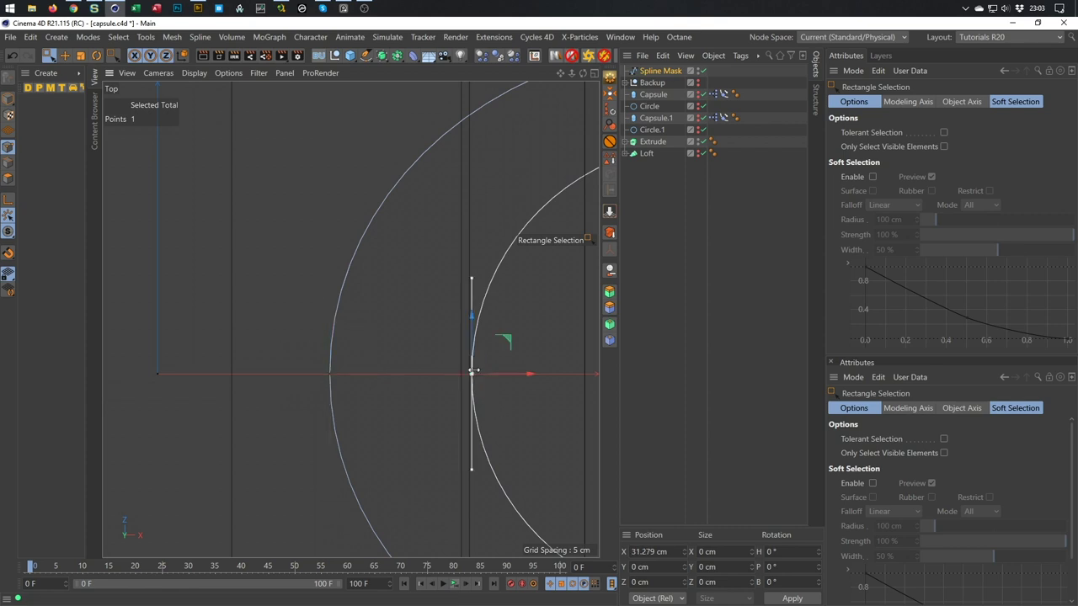
Deselect the points, frame the 65.361 × 66 cm C outline, and switch to Model mode
click(384, 371)
scroll(370, 375, down, 3)
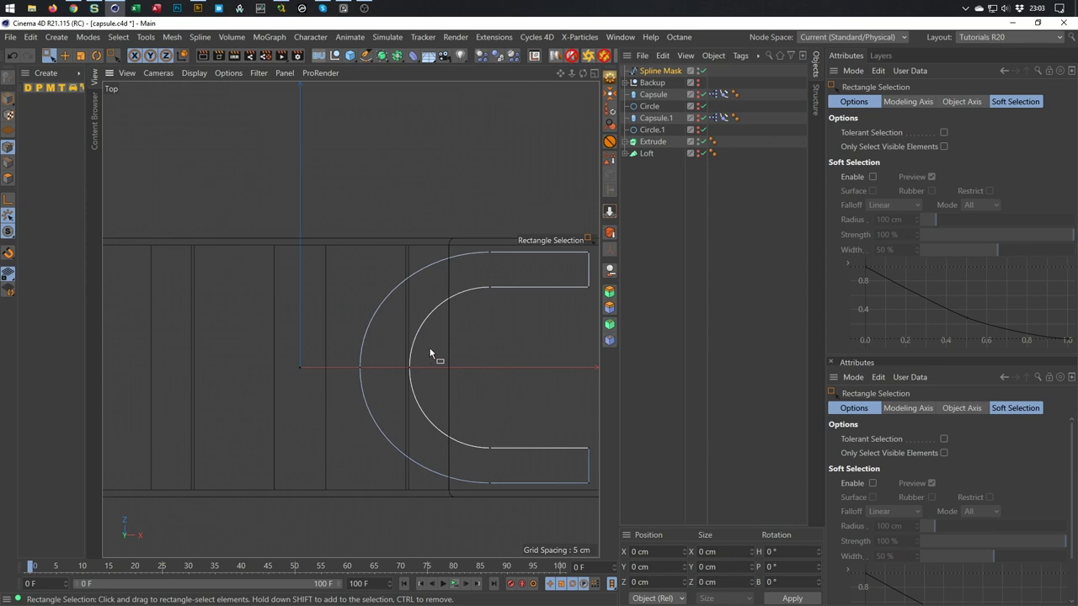
scroll(426, 353, up, 4)
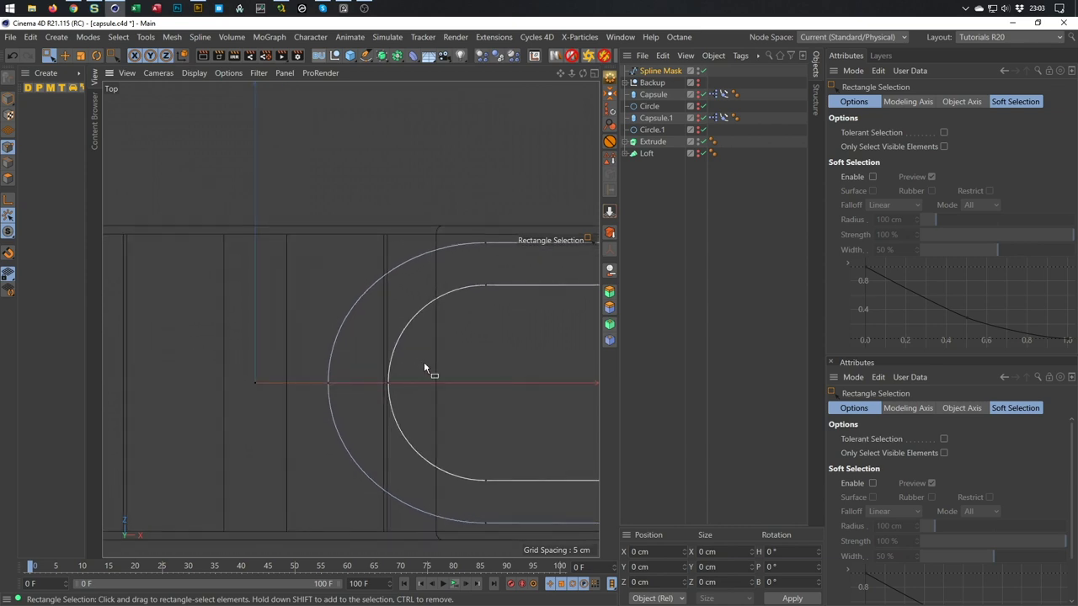
scroll(414, 346, down, 2)
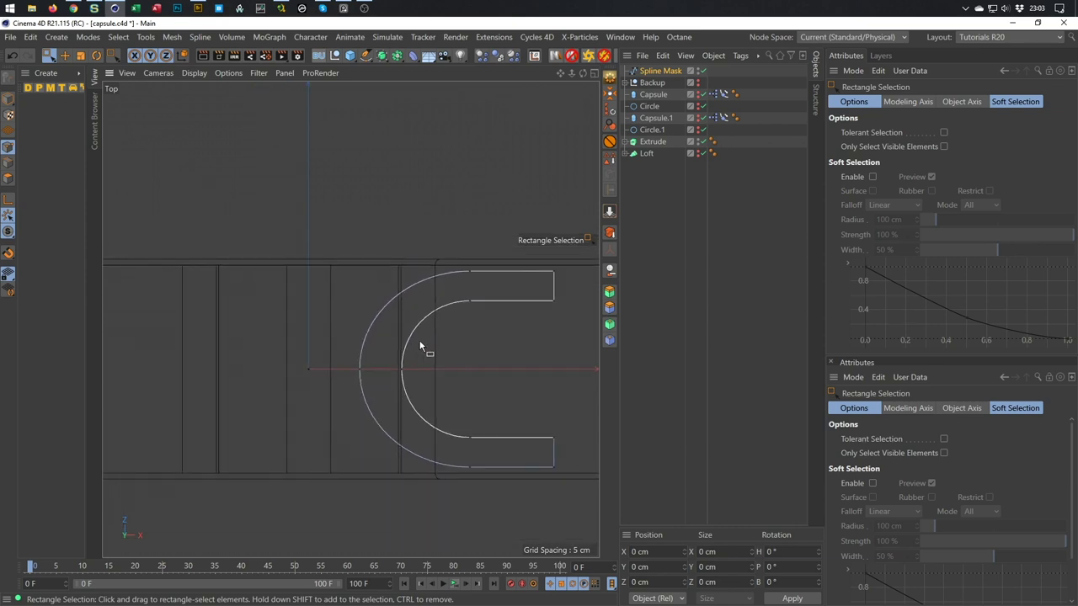
scroll(410, 351, up, 3)
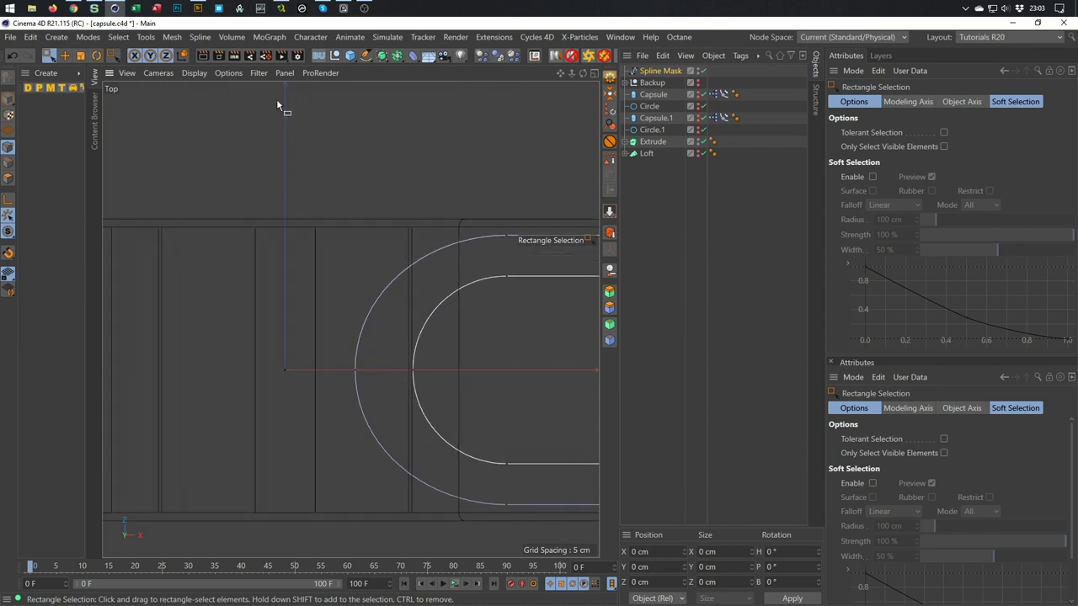
click(8, 99)
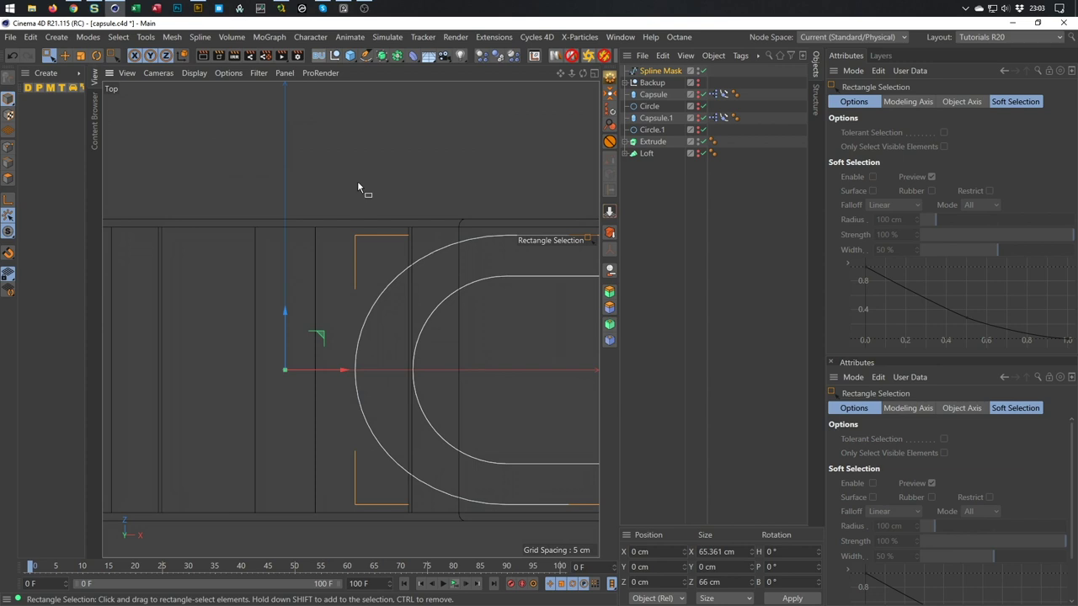
Add a Rectangle spline and set its Width and Height to 10 cm each
click(364, 57)
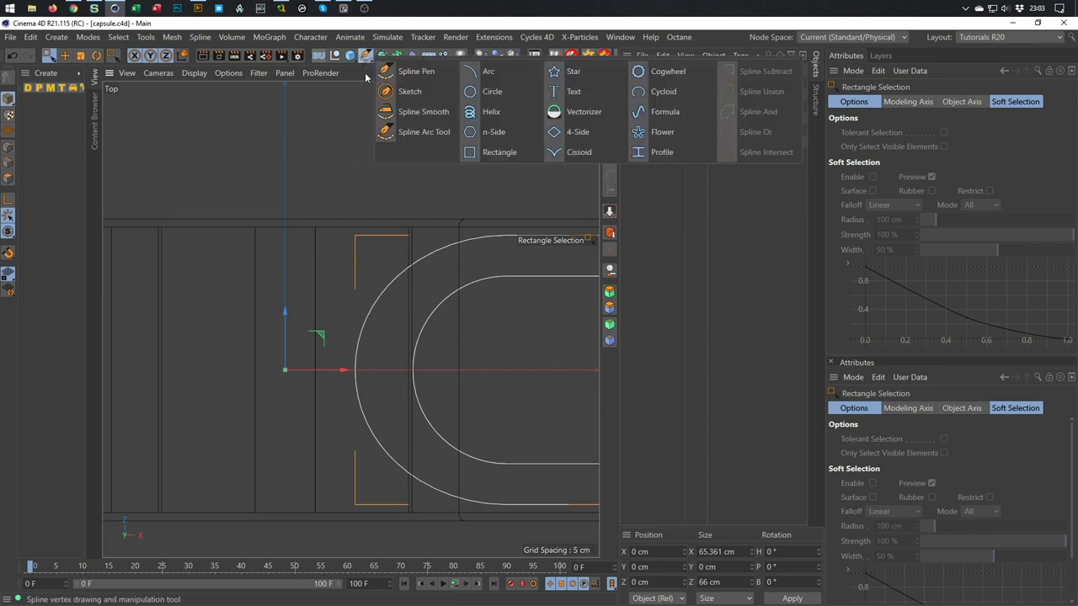
click(487, 152)
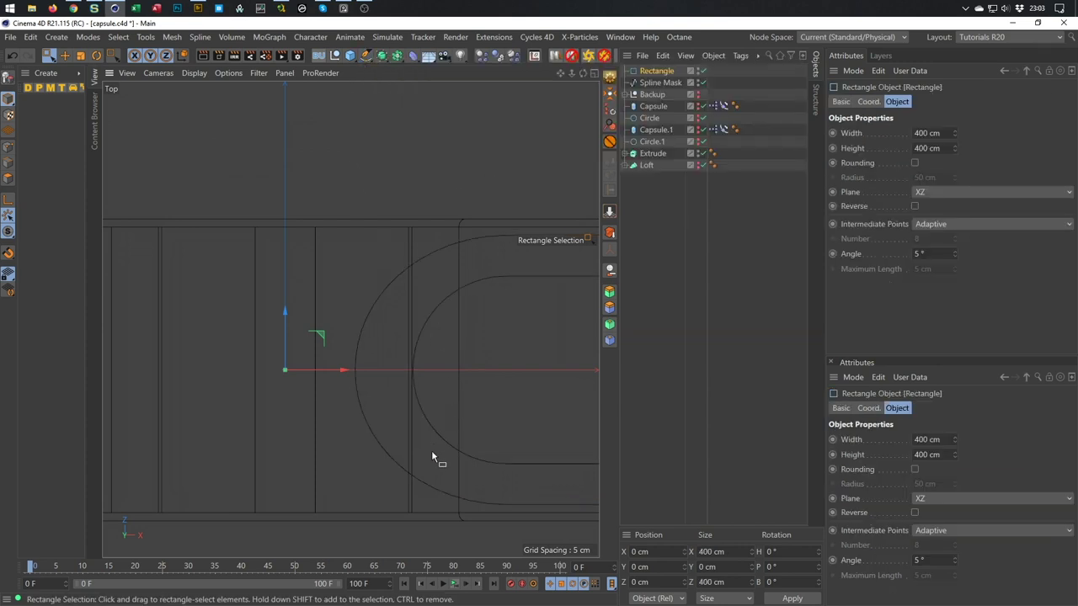
key(t)
drag(455, 455, 13, 513)
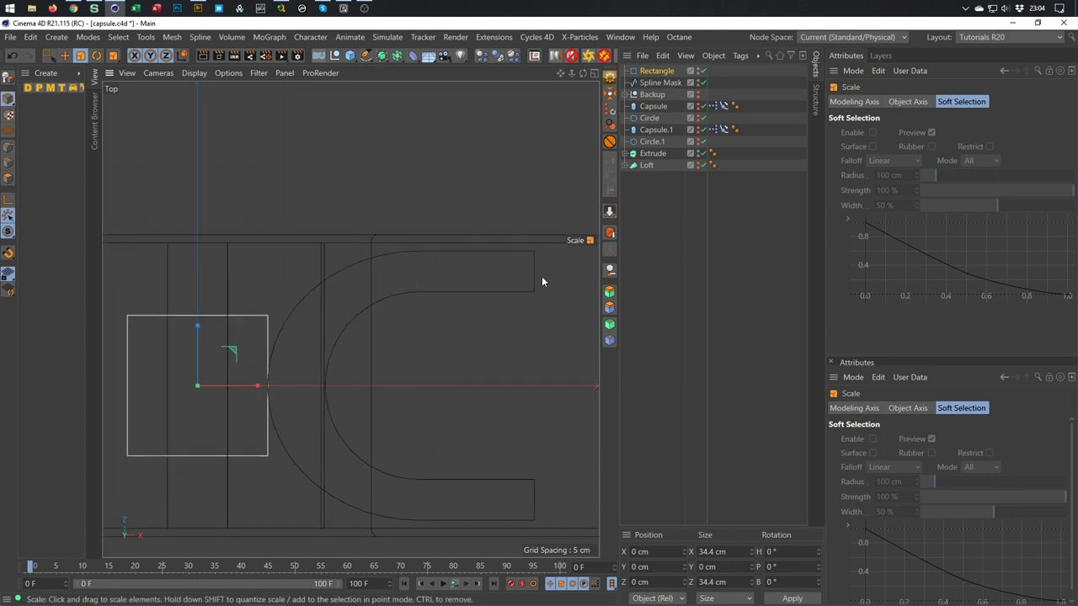
click(665, 72)
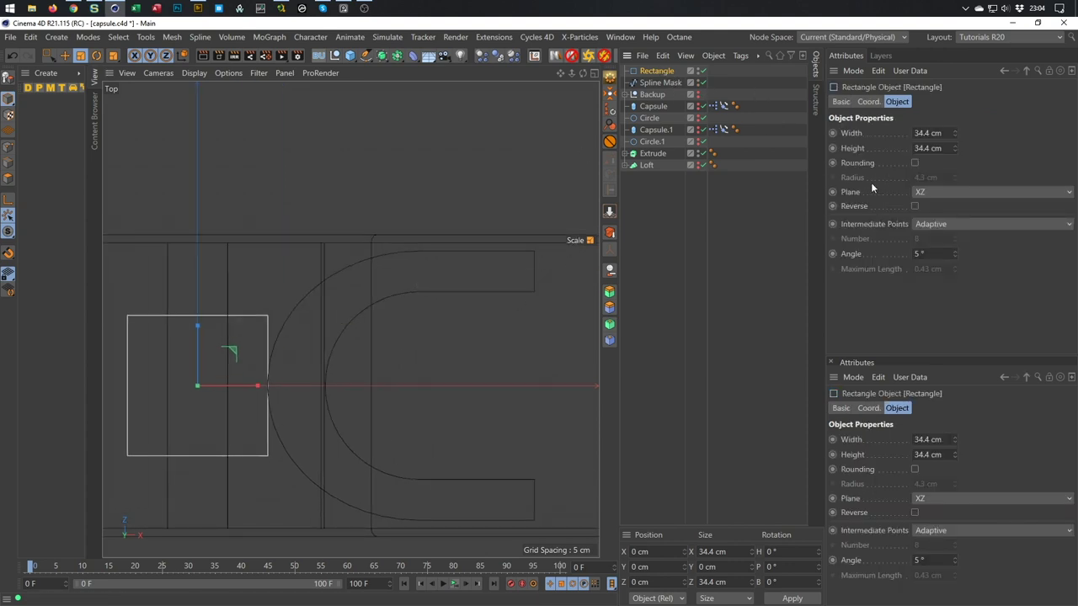
click(941, 133)
text(10)
key(Tab)
text(10)
key(Return)
alt+middle_drag(316, 330, 340, 329)
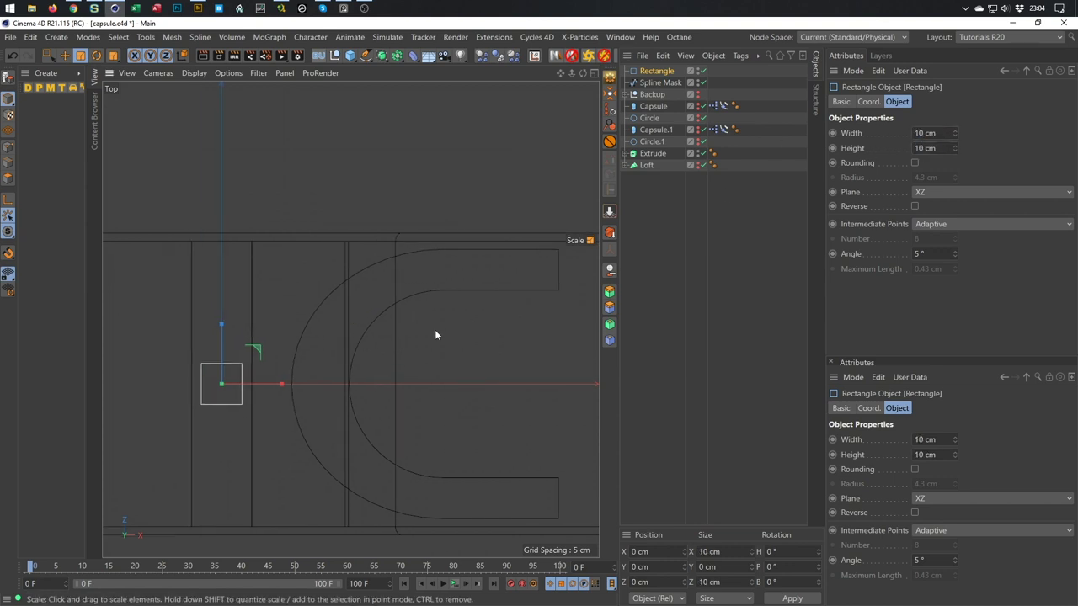
Box-select the Spline Mask's two leftmost points and set their Size X to 10 cm
click(652, 82)
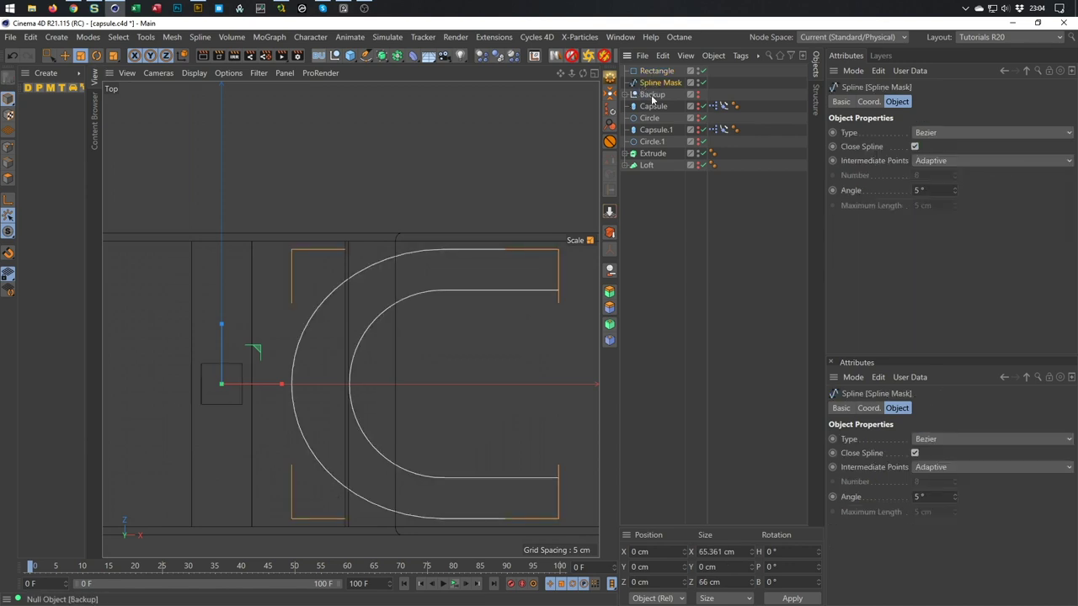
key(0)
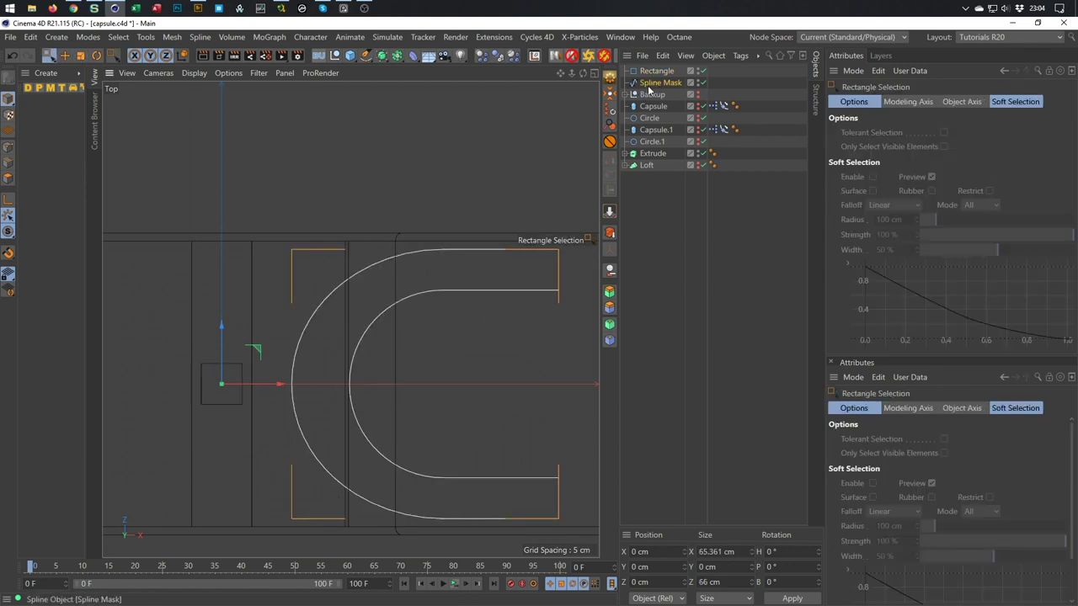
click(650, 83)
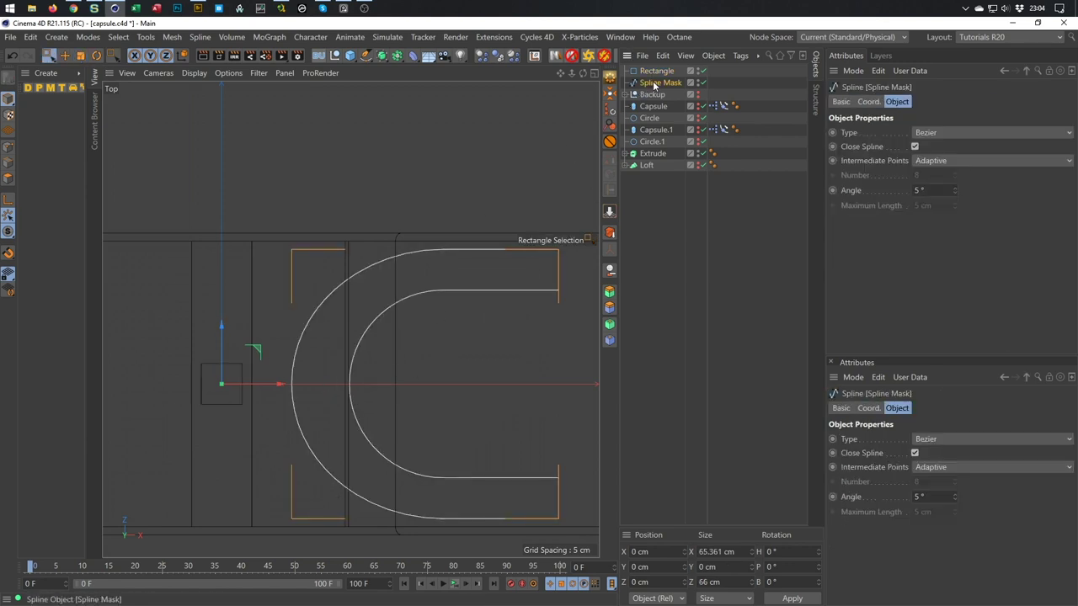
click(8, 148)
drag(277, 349, 450, 459)
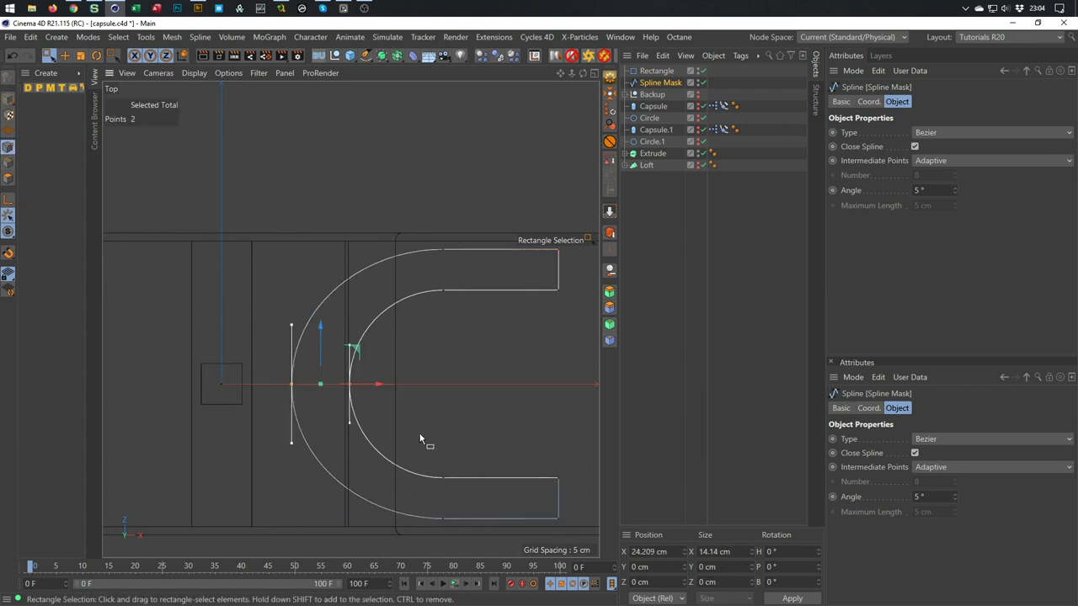
click(748, 551)
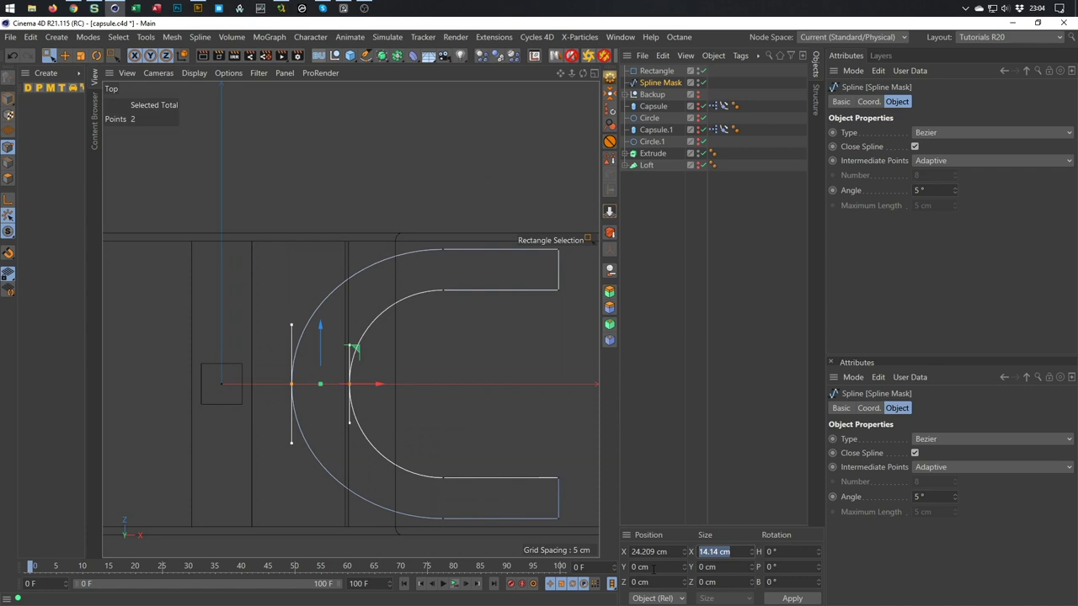
text(10)
key(Return)
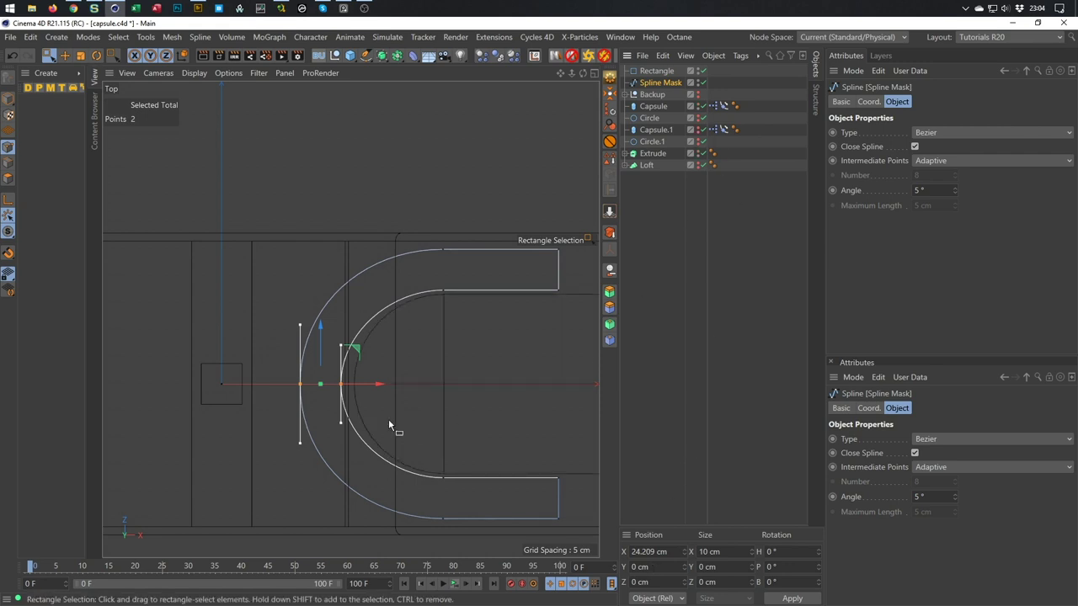
Shift the two points slightly right to about X 26.4 cm, then deselect them
scroll(390, 425, up, 3)
drag(339, 371, 349, 365)
scroll(308, 389, down, 3)
scroll(308, 389, down, 1)
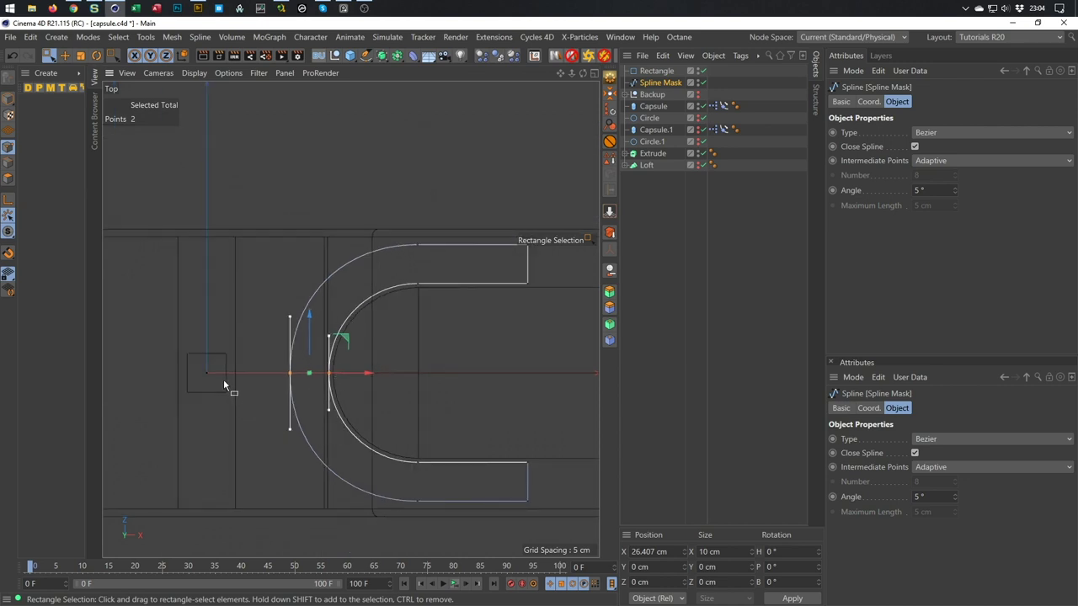
click(272, 249)
middle_drag(287, 269, 329, 312)
Widen the Rectangle to 53 cm and hide the Extrude and Capsule objects
click(656, 70)
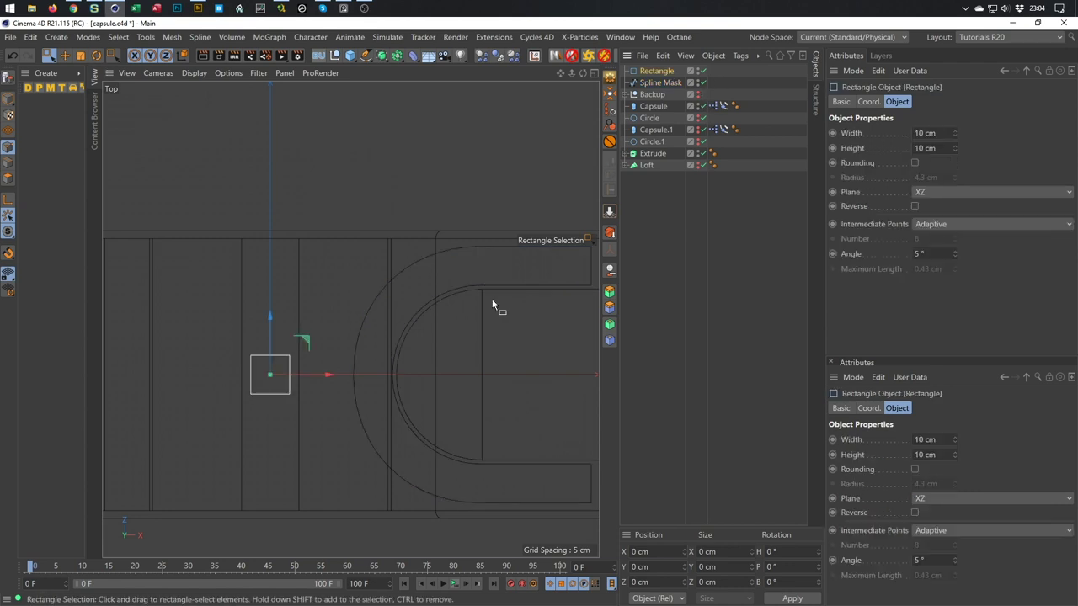
drag(954, 133, 989, 133)
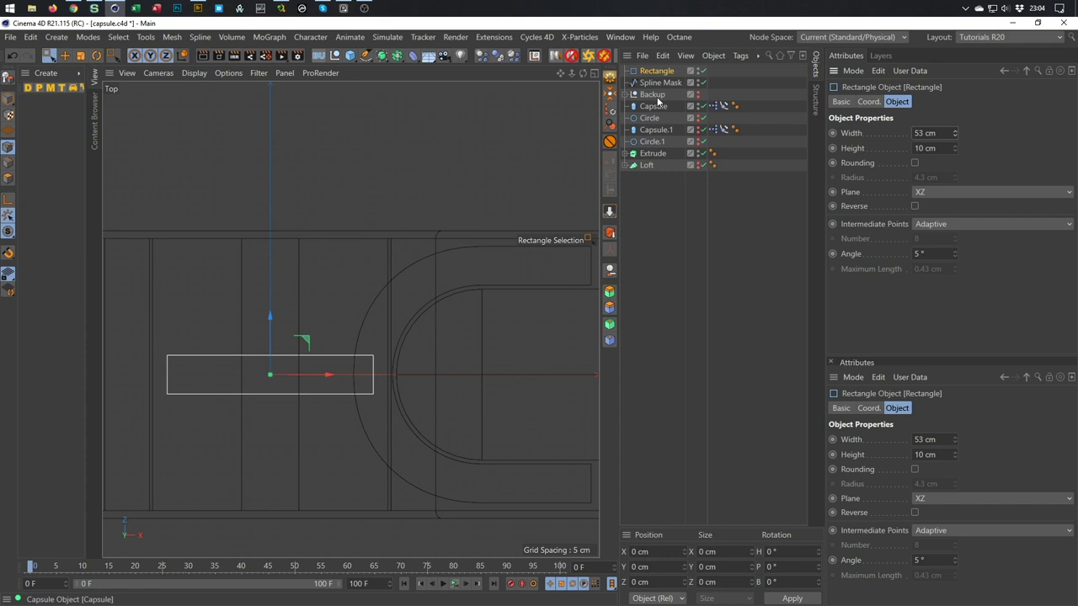
click(690, 152)
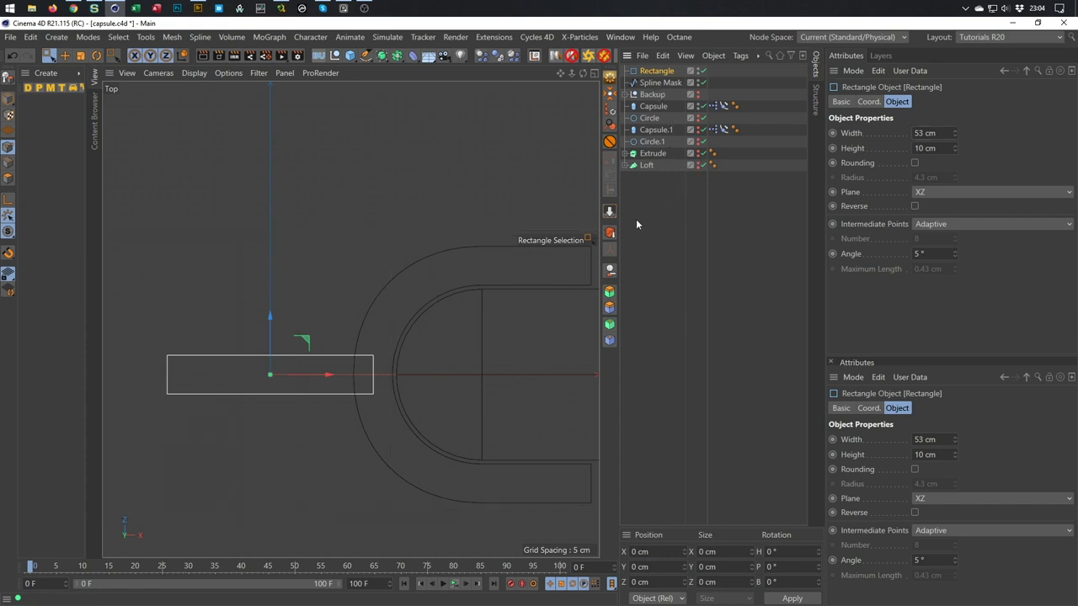
click(699, 108)
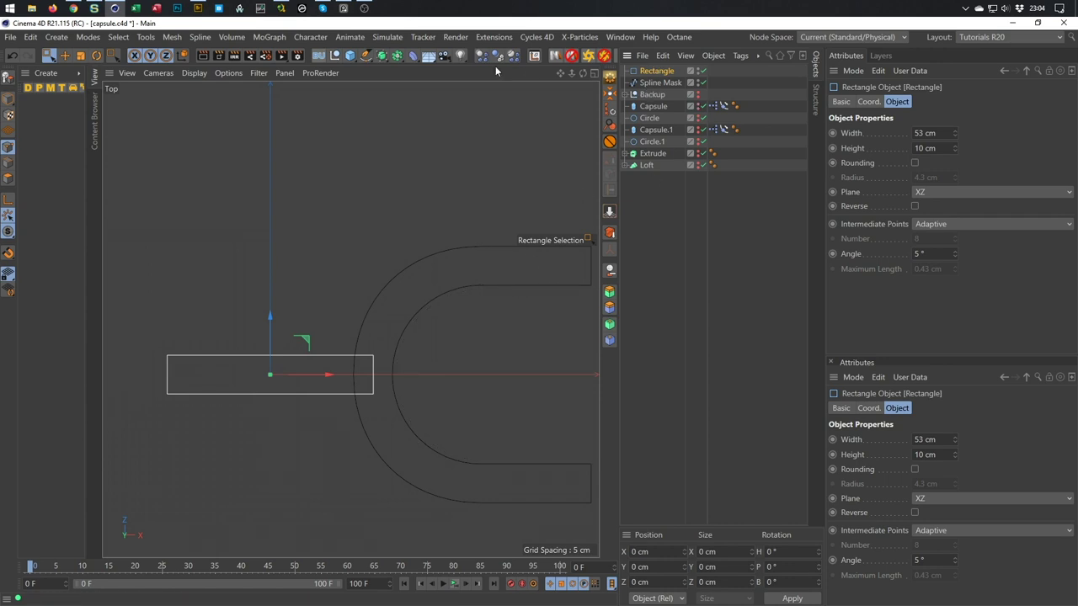
Nest Rectangle and Spline Mask under a new Spline Mask.1 with axis XZ (Along Y)
click(397, 55)
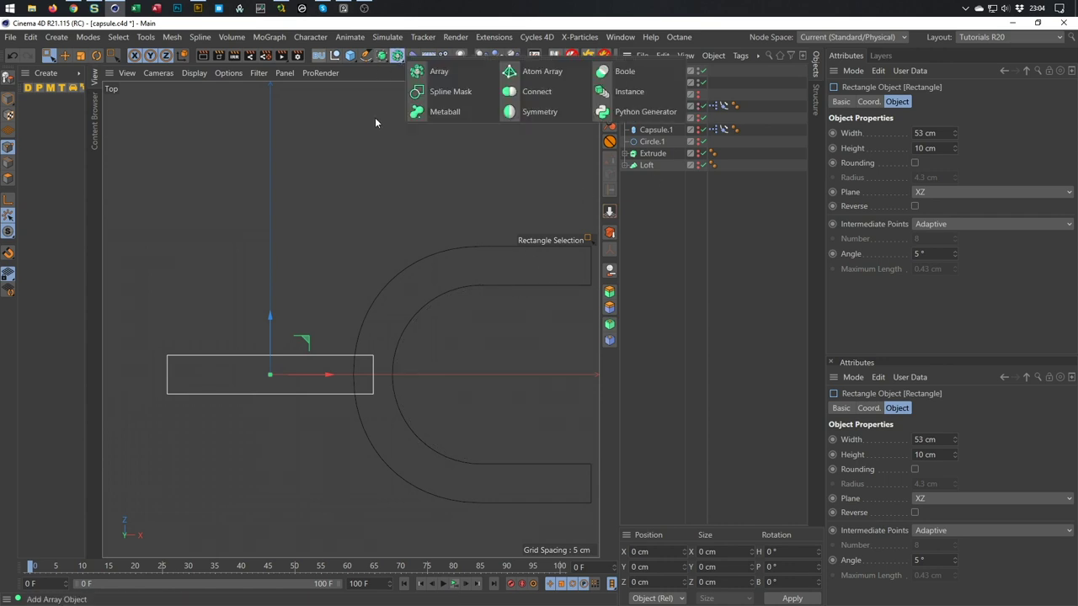
click(449, 91)
ctrl+click(656, 83)
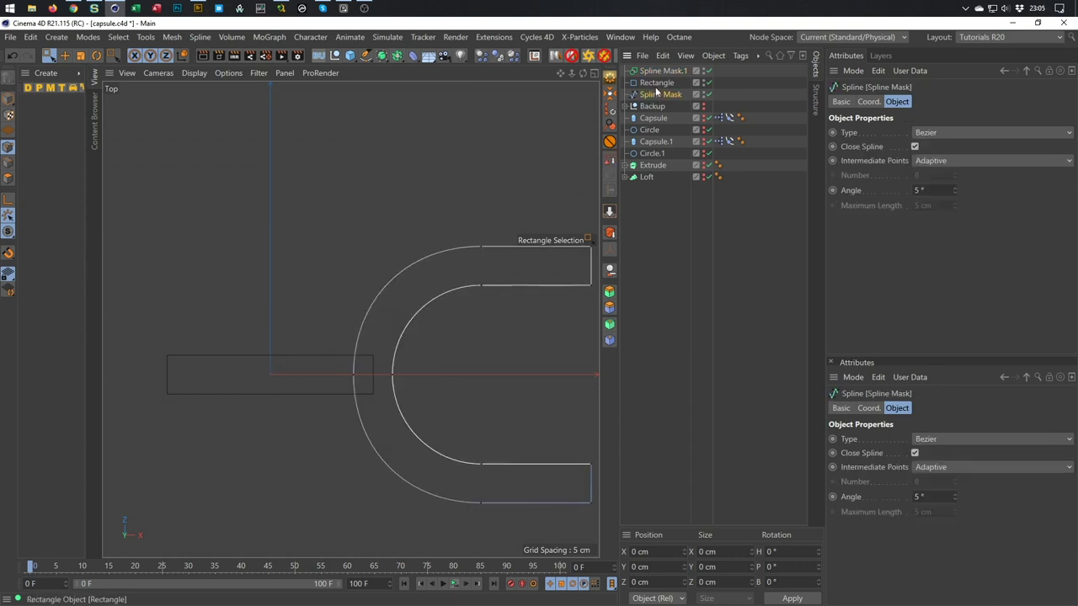
drag(656, 84, 668, 74)
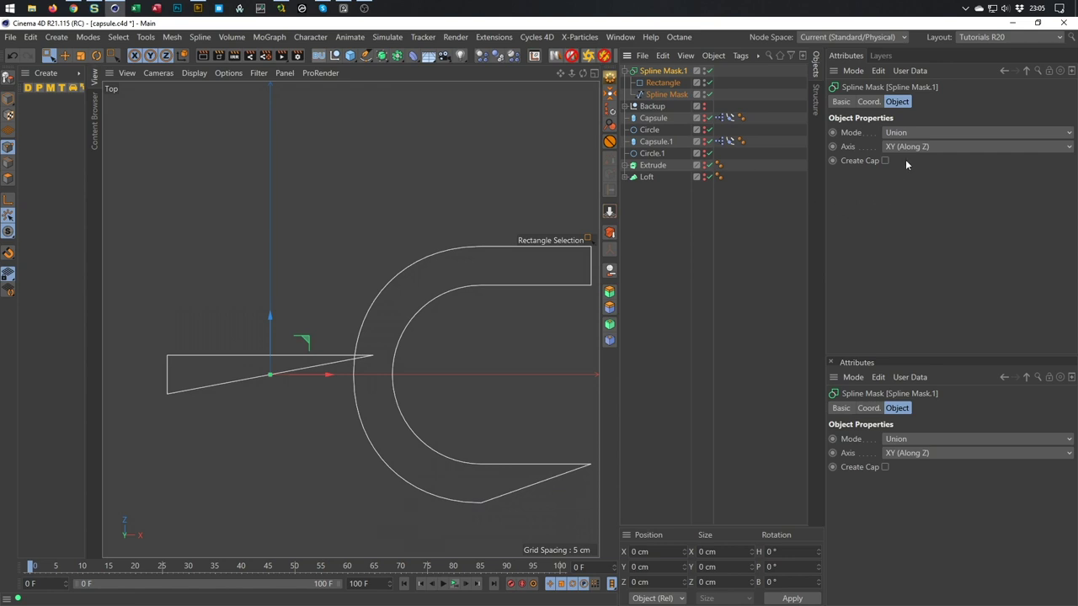
click(916, 146)
click(915, 187)
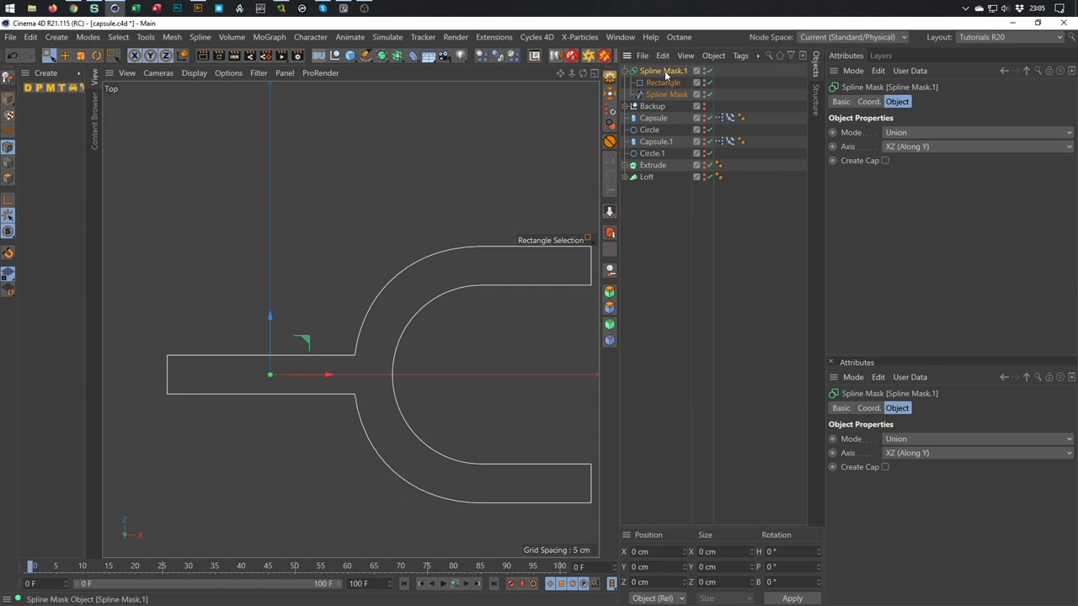
Make Spline Mask.1 editable and set its two left-end points to X 0
key(c)
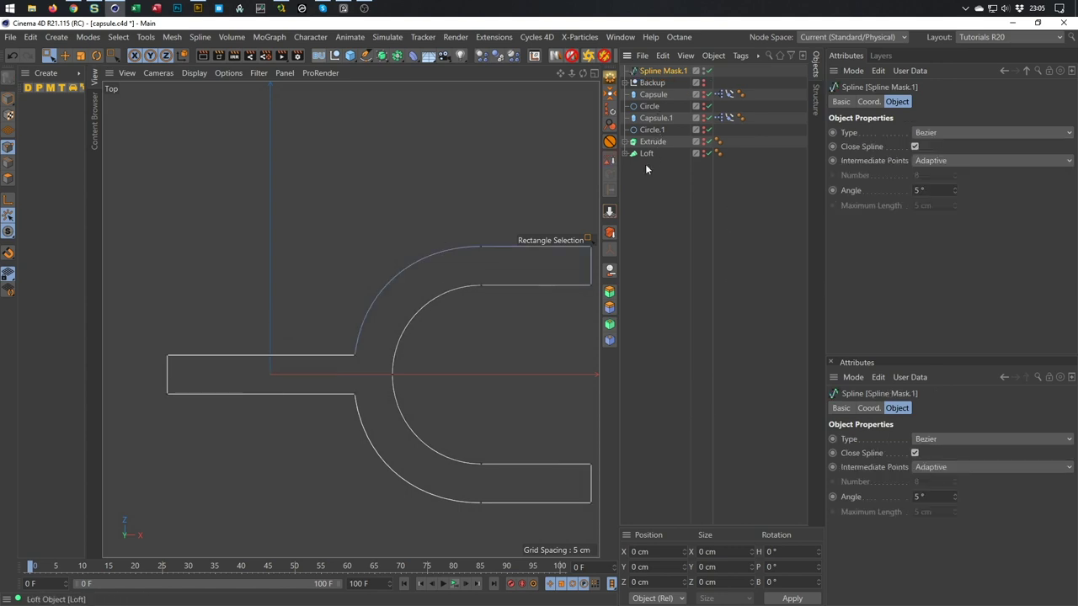
click(9, 147)
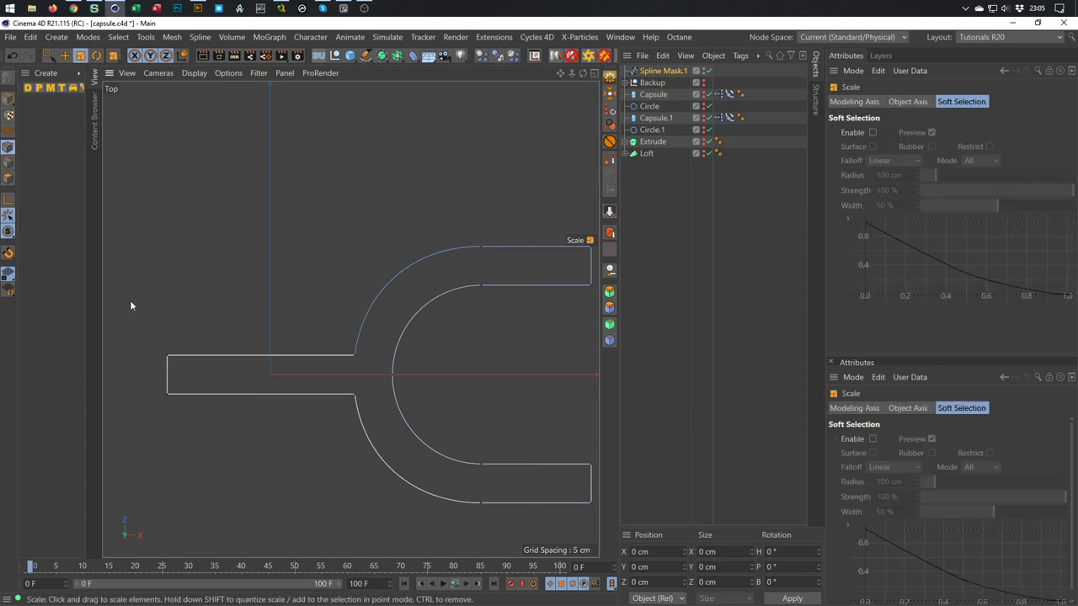
drag(134, 322, 257, 558)
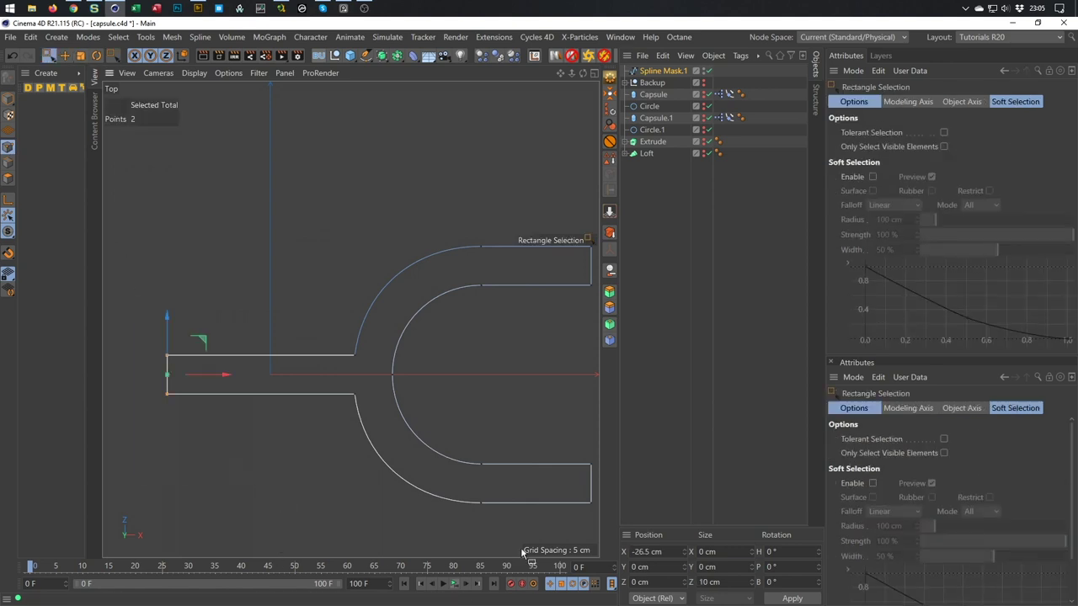
click(671, 550)
text(0)
key(Return)
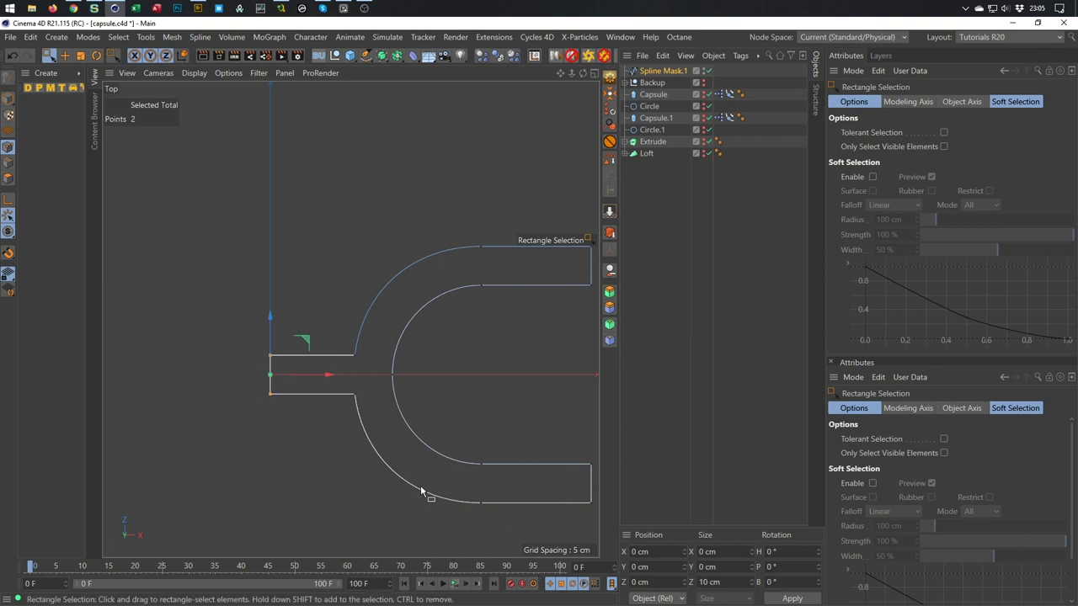
Maximise the Perspective view, orbit to inspect the fork spline, and select Spline Mask.1
middle_click(424, 426)
middle_click(260, 204)
alt+drag(390, 345, 469, 331)
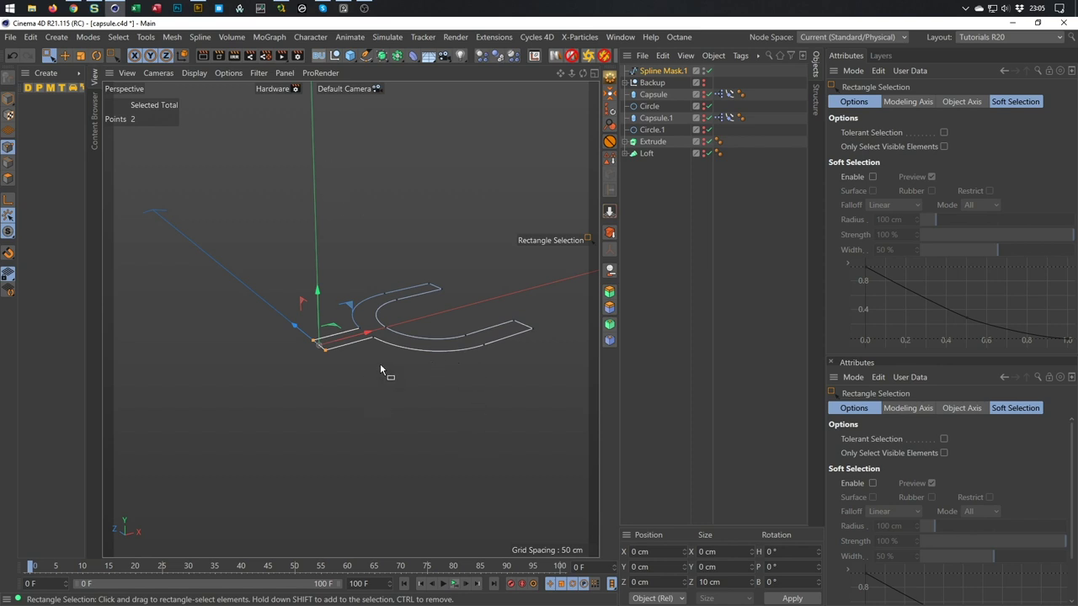
scroll(377, 345, up, 4)
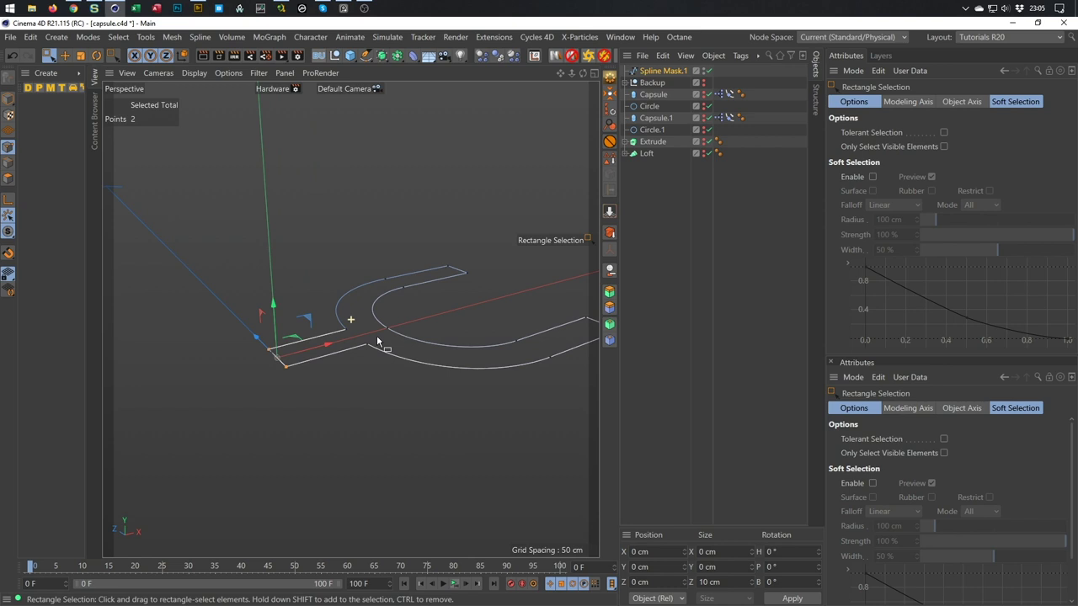
scroll(377, 340, down, 1)
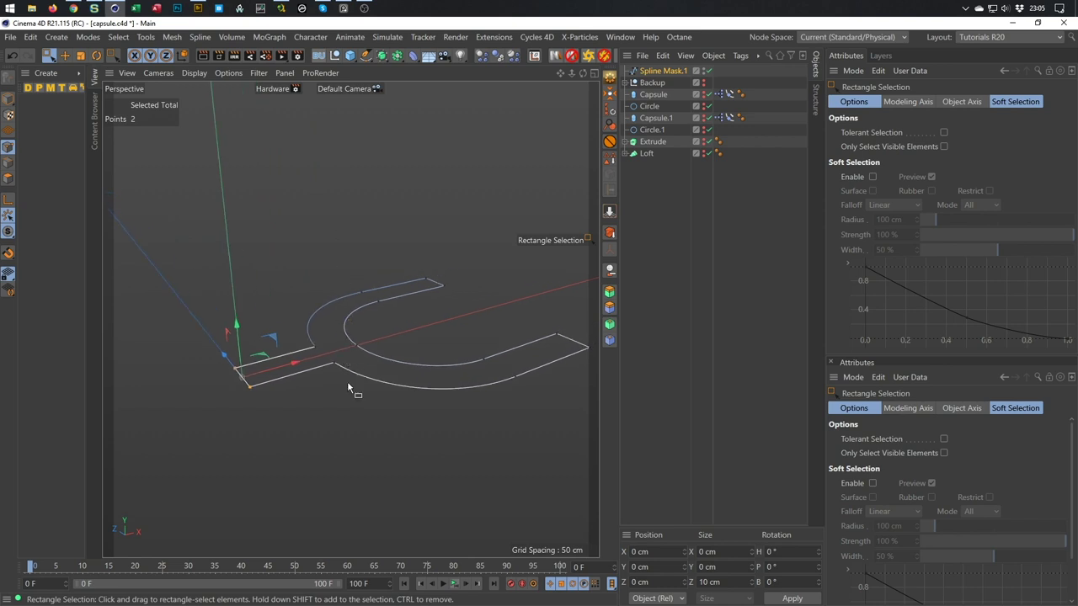
click(665, 70)
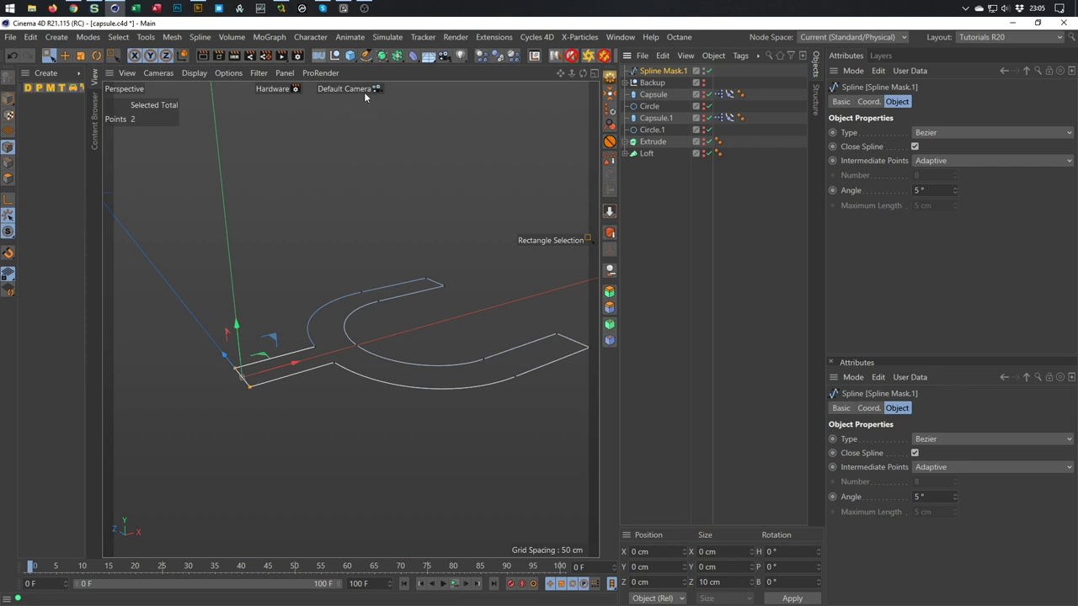
Mirror Spline Mask.1 with Symmetry and extrude it with Movement 0 / 10 / 0 cm
click(397, 57)
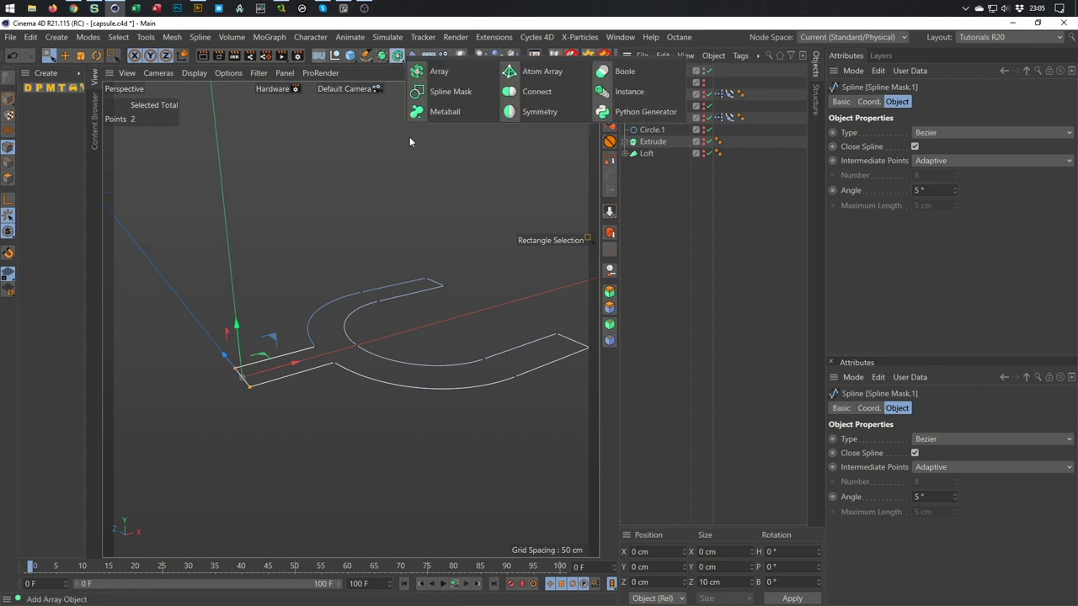
alt+click(530, 112)
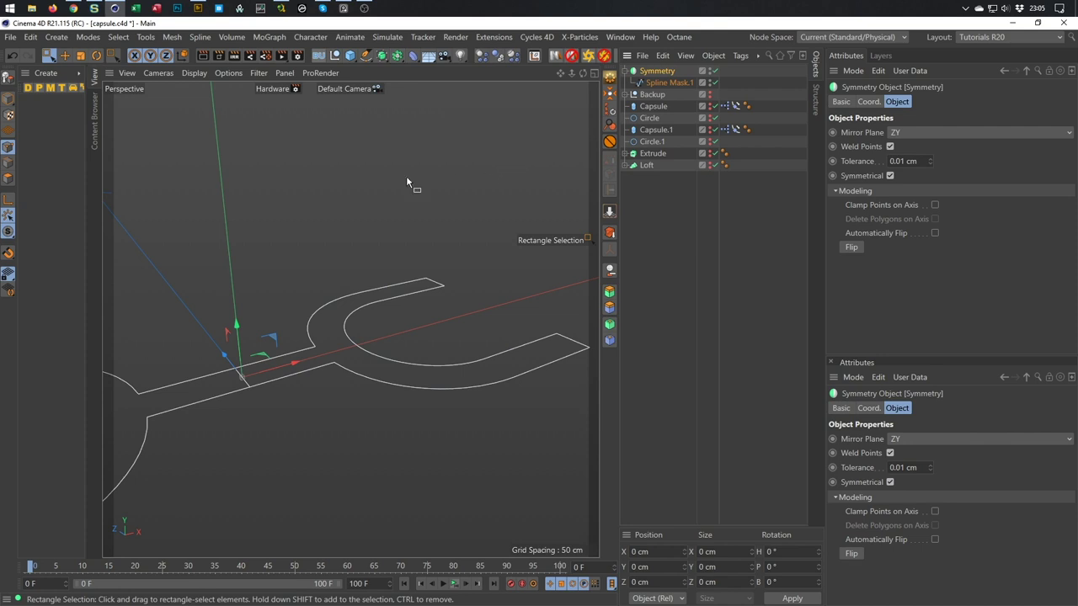
click(661, 71)
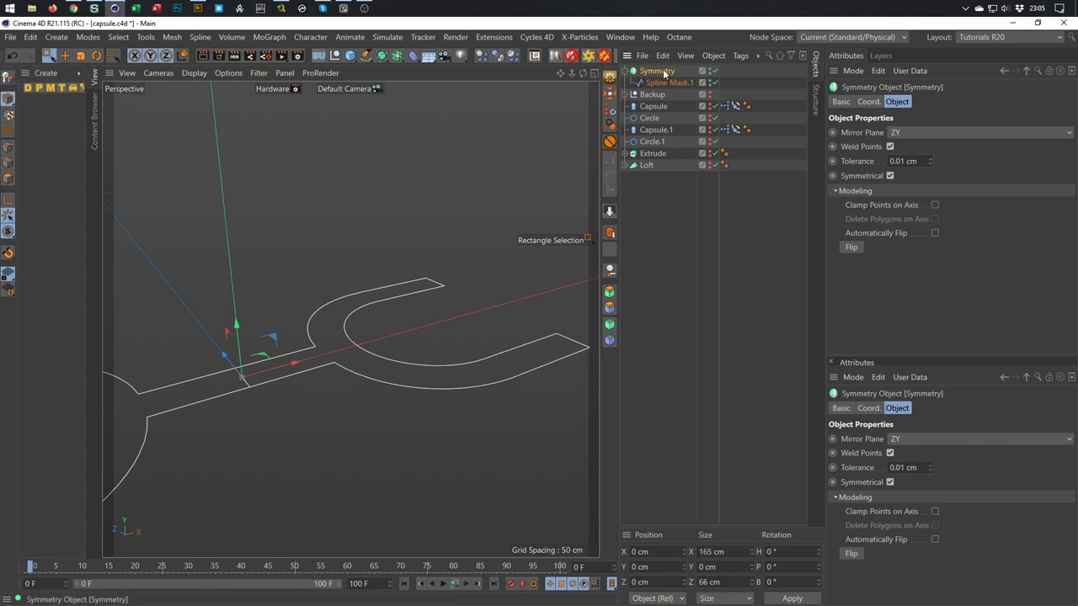
click(382, 55)
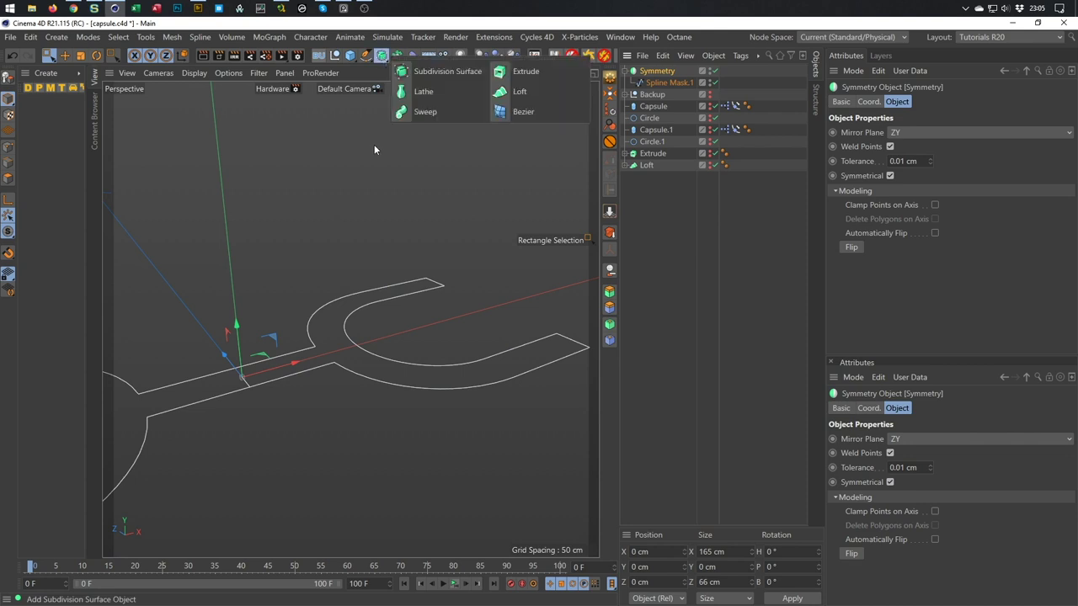
alt+click(524, 72)
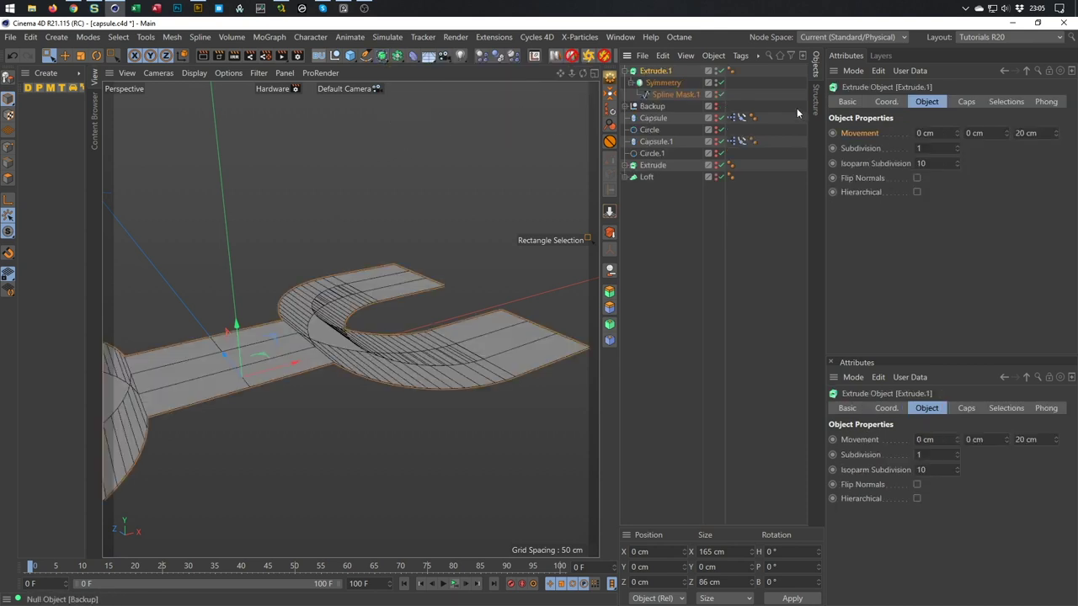
double_click(1025, 132)
text(0)
key(shift+Tab)
text(10)
key(Return)
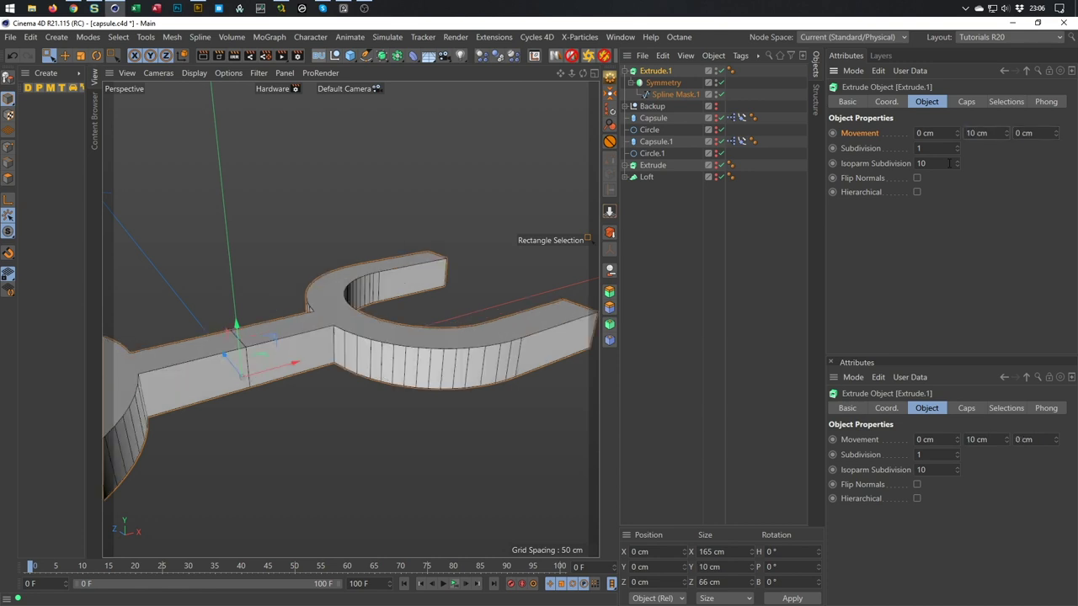
Inspect the extruded fork wall and group it under a new Null
alt+drag(353, 335, 404, 335)
scroll(321, 337, up, 6)
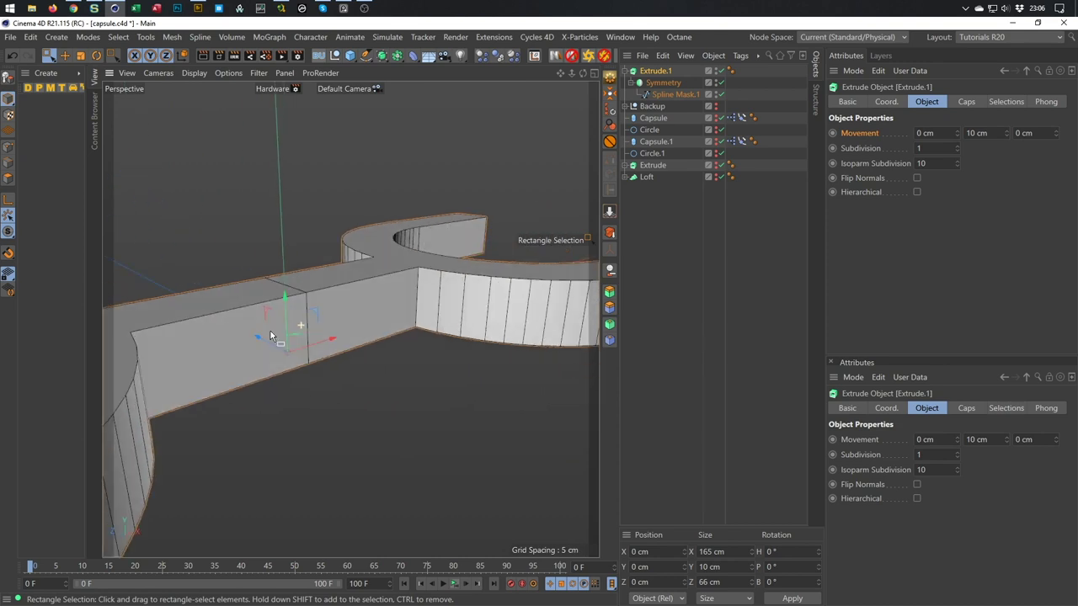
alt+drag(317, 319, 180, 293)
alt+drag(219, 337, 345, 322)
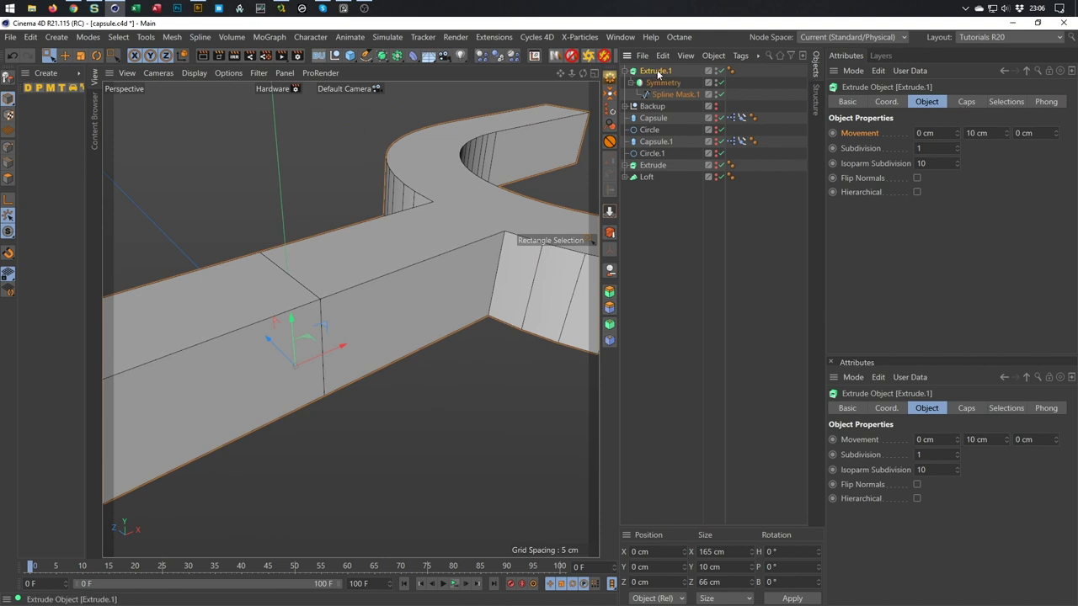
key(alt+g)
click(628, 72)
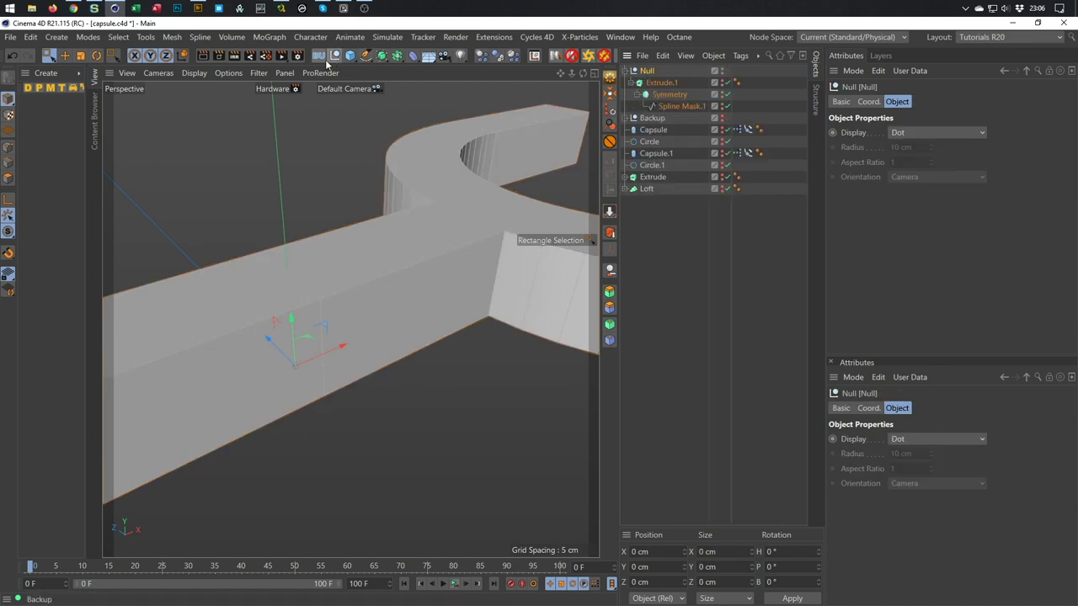
click(413, 55)
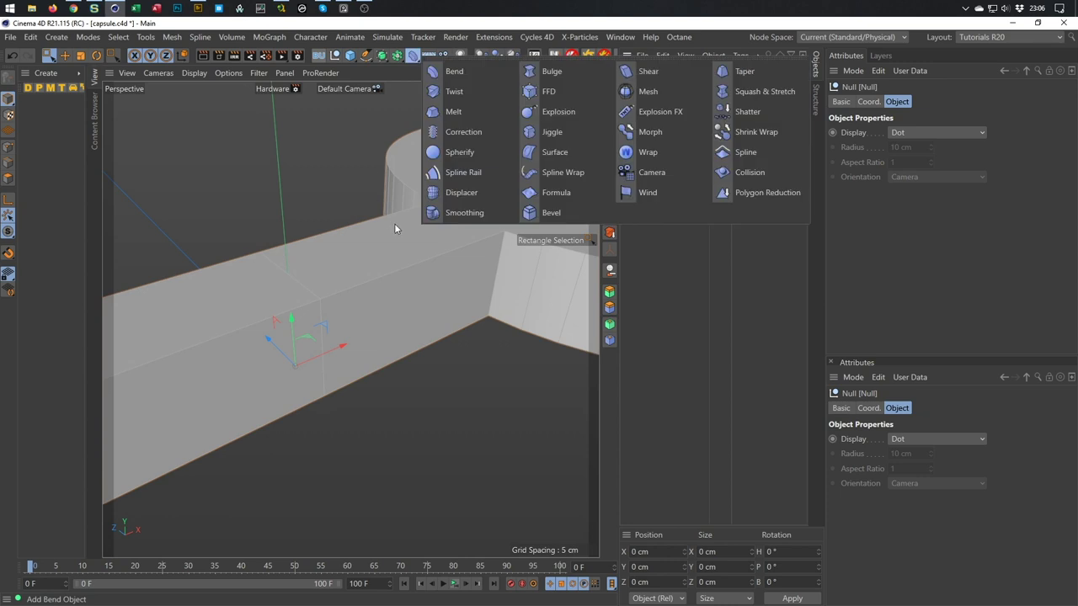
shift+click(543, 212)
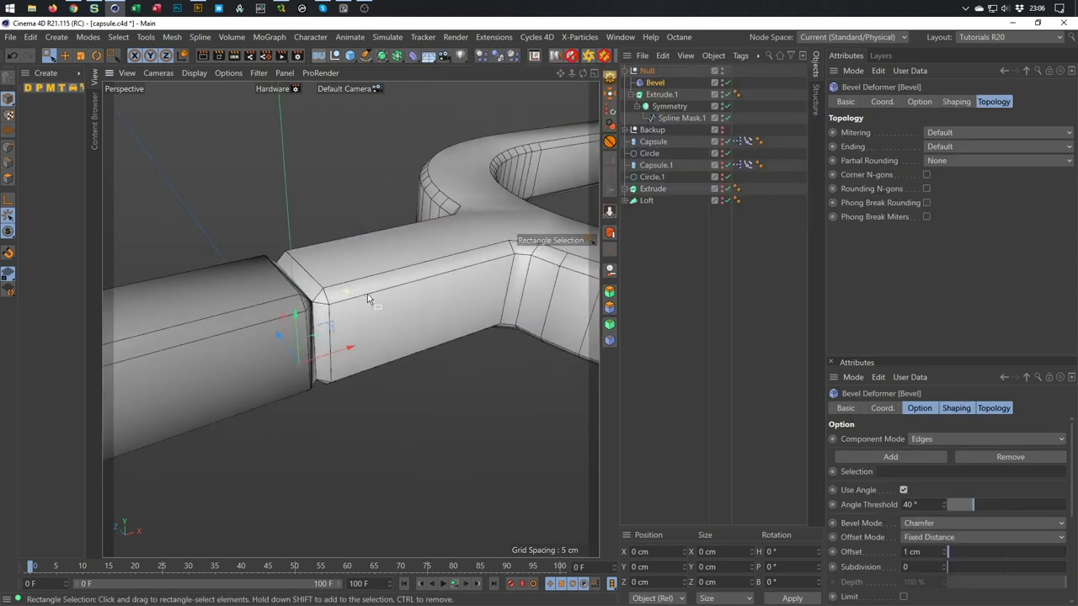
alt+drag(367, 294, 348, 308)
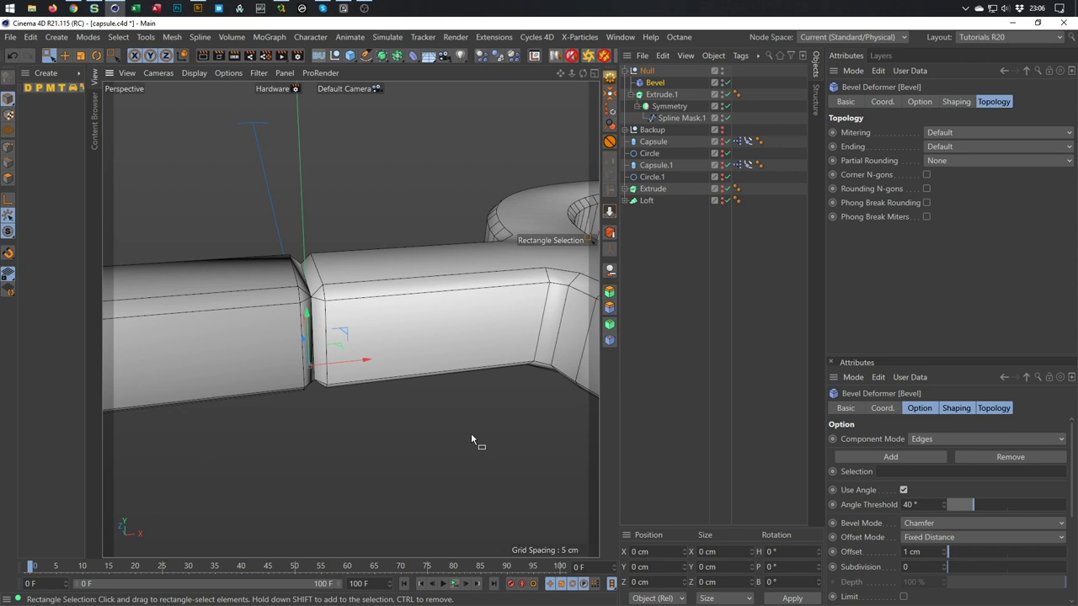
click(670, 106)
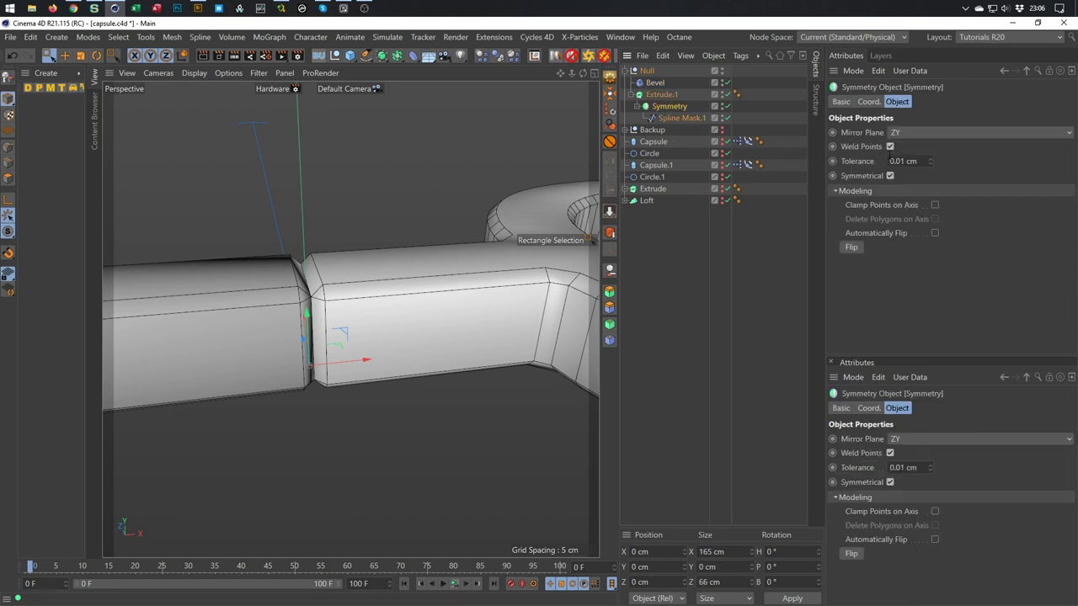
alt+drag(390, 323, 337, 291)
click(653, 84)
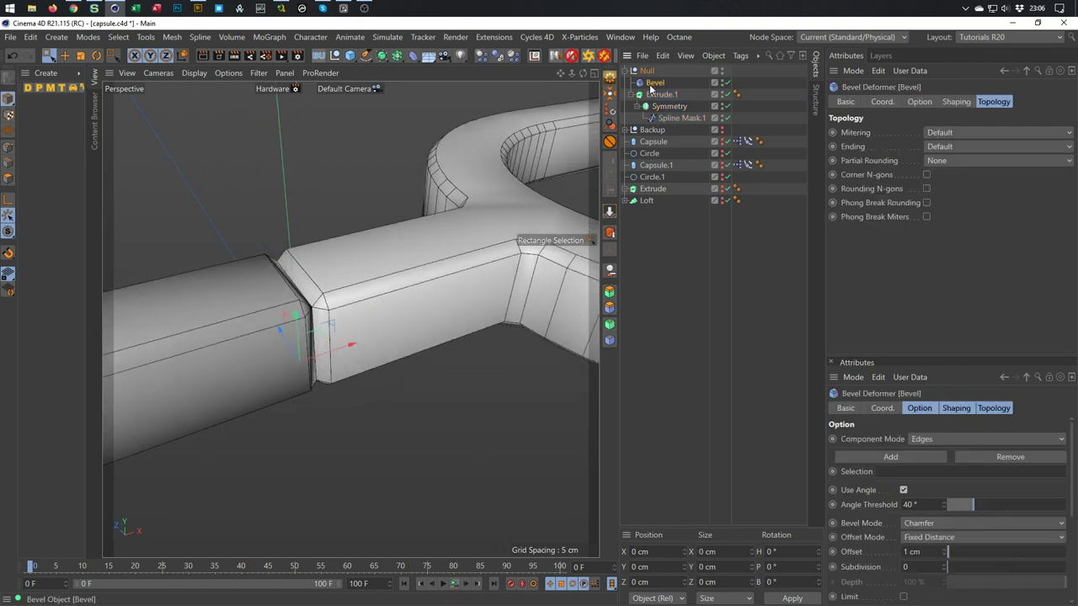
key(Delete)
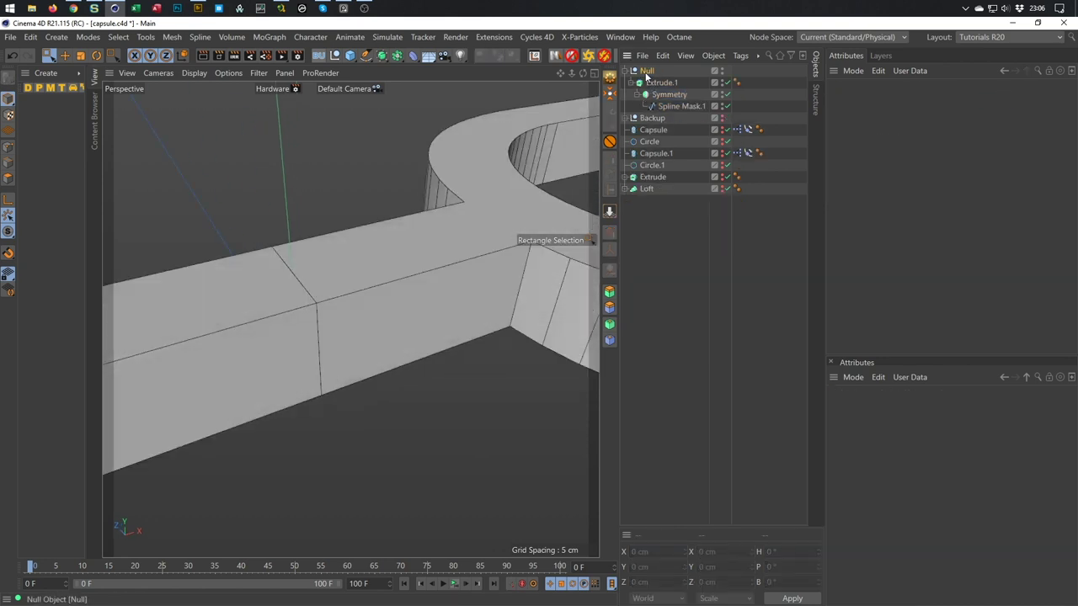
click(646, 73)
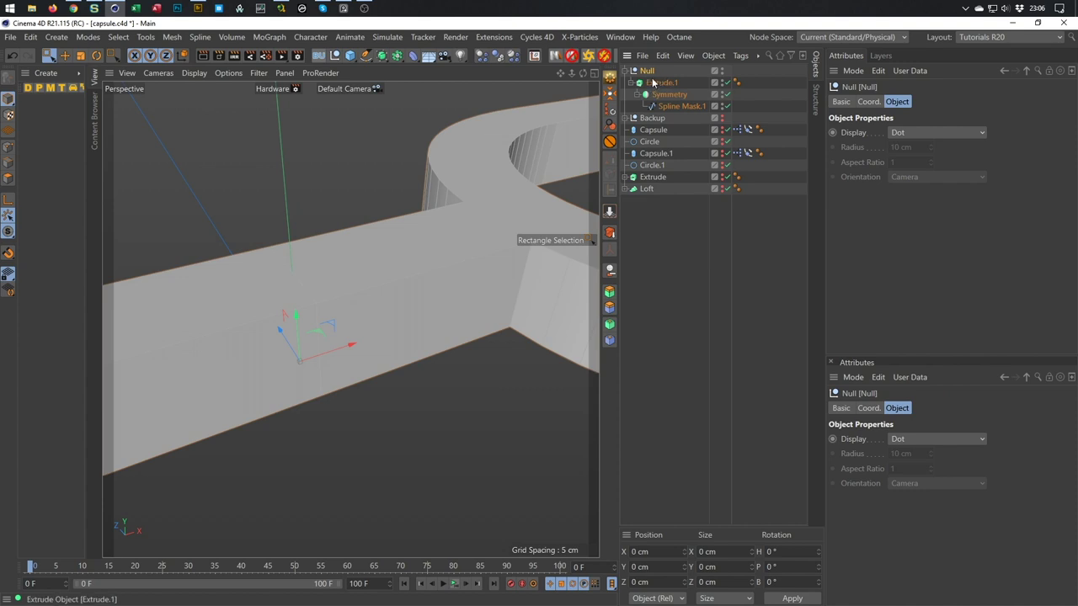
click(663, 84)
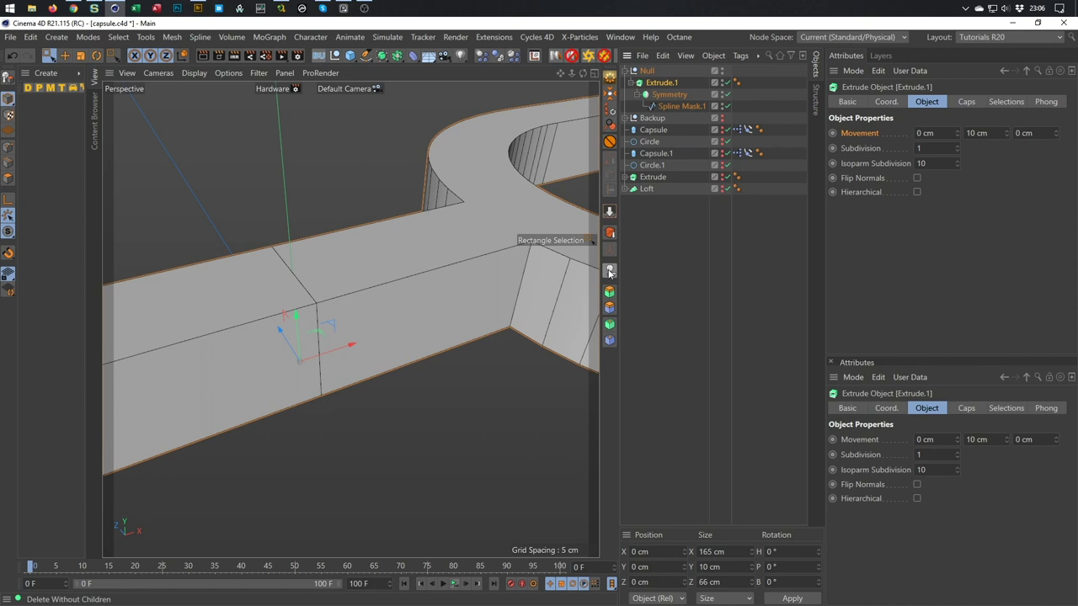
Delete Extrude.1 without its children and disable the Symmetry object
right_click(657, 85)
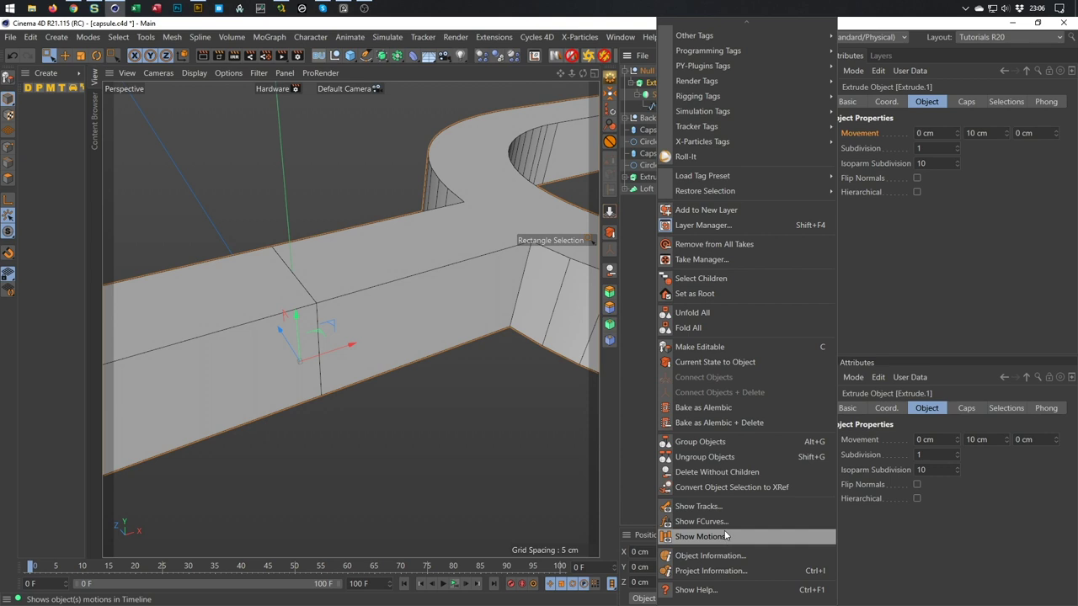
click(719, 472)
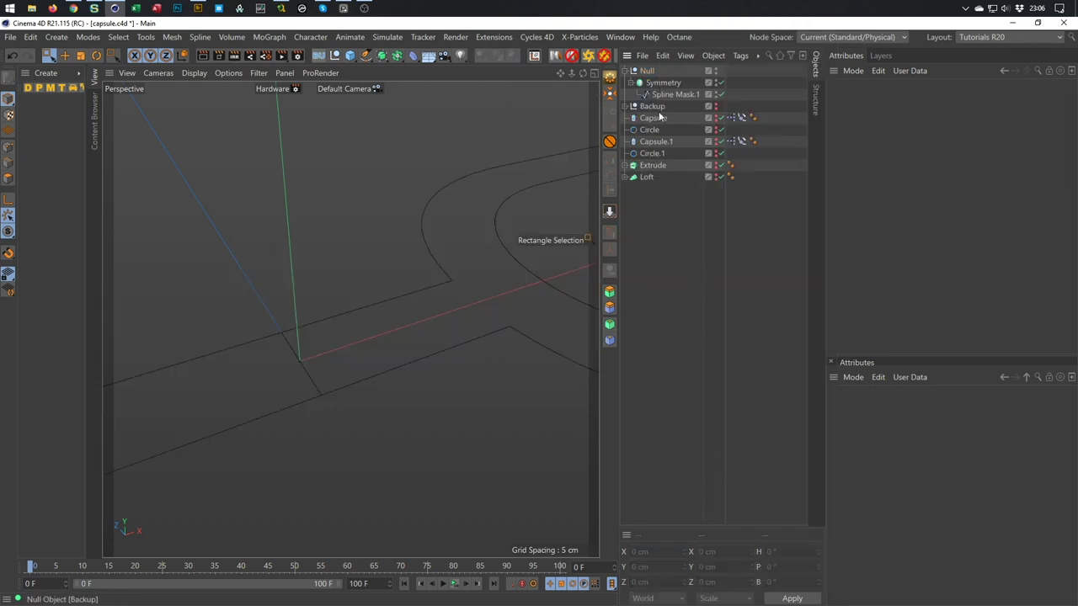
click(720, 82)
Turn Spline Mask.1 into a flat Loft surface, then re-enable and select Symmetry
click(672, 95)
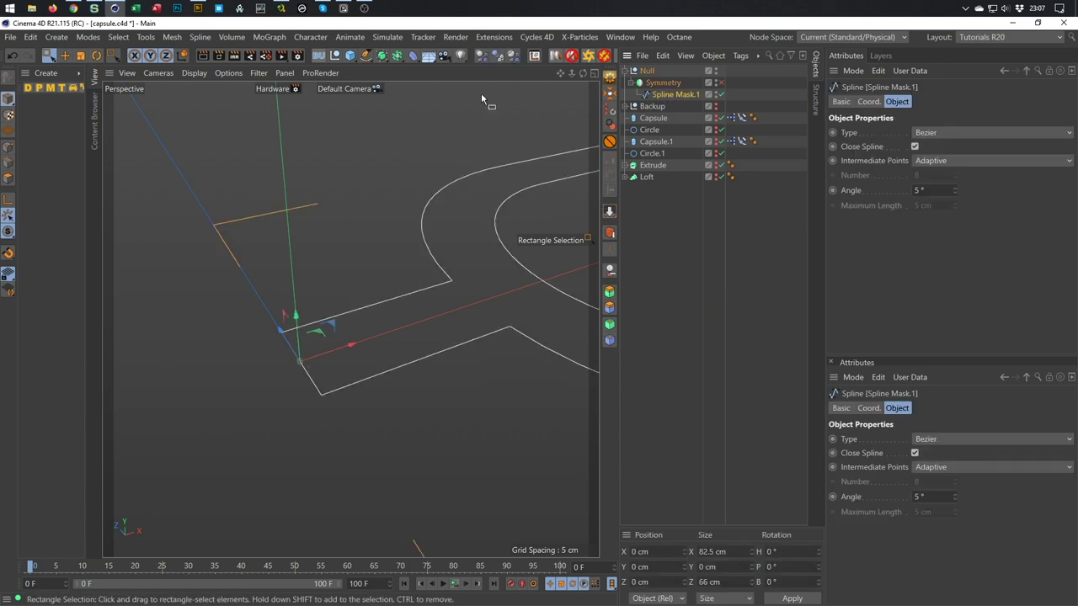
click(382, 56)
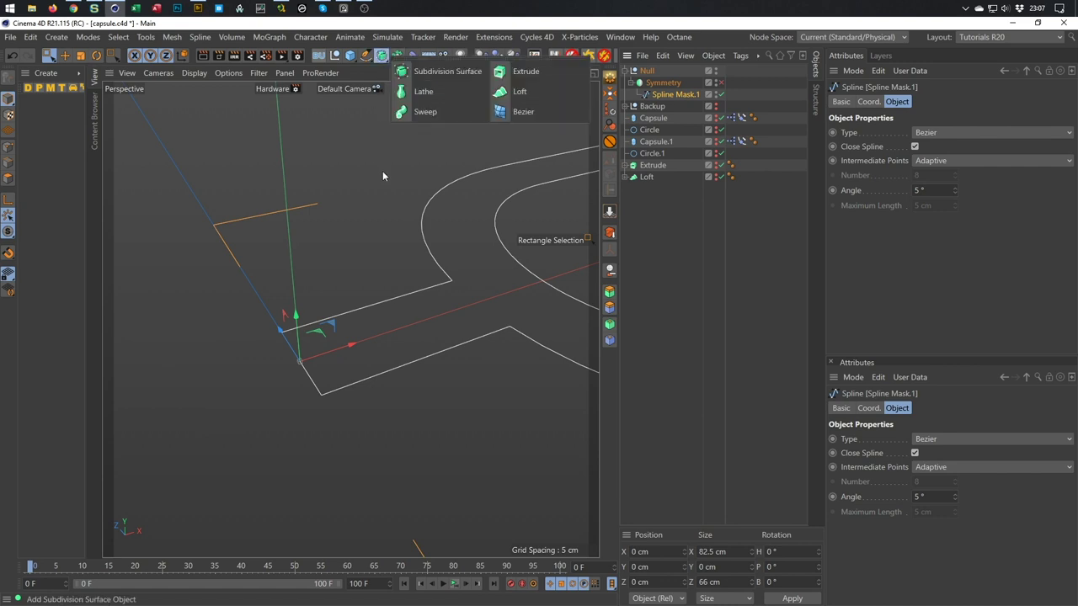
click(521, 92)
alt+drag(471, 296, 374, 319)
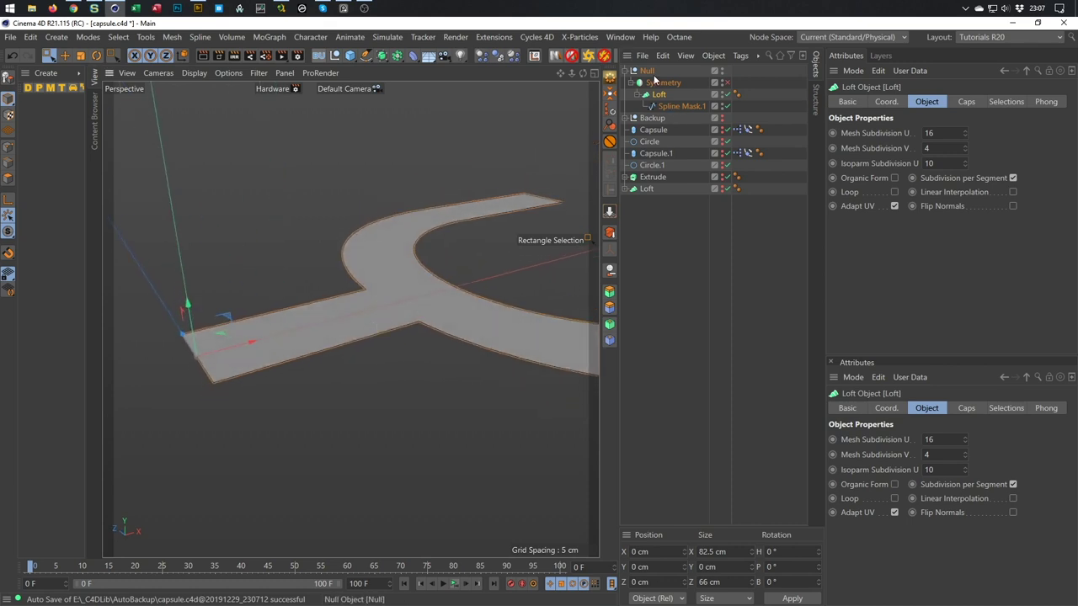
click(727, 84)
alt+drag(234, 338, 284, 356)
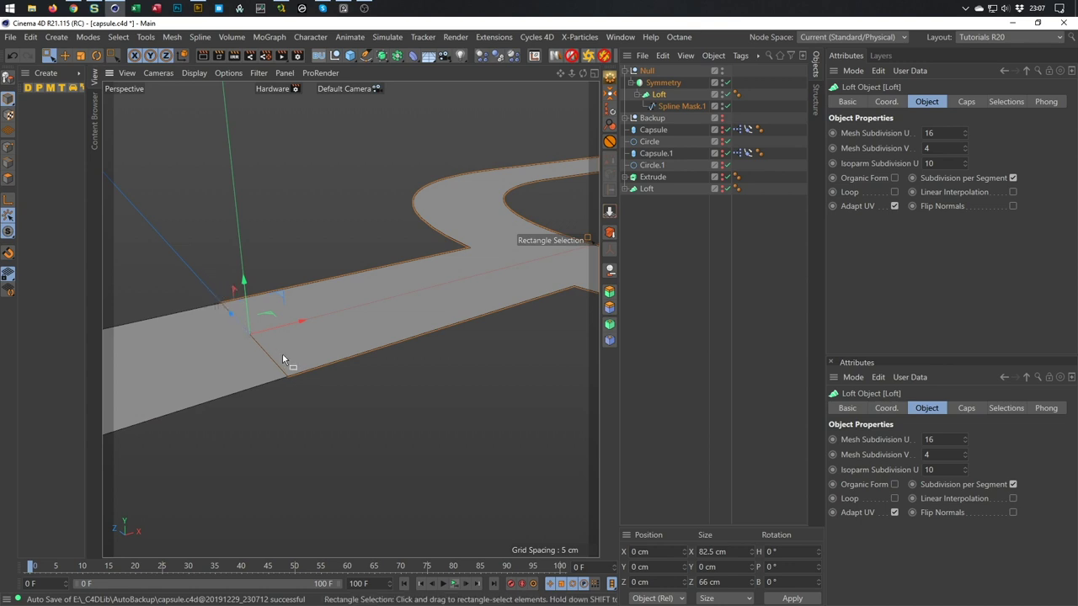
click(665, 83)
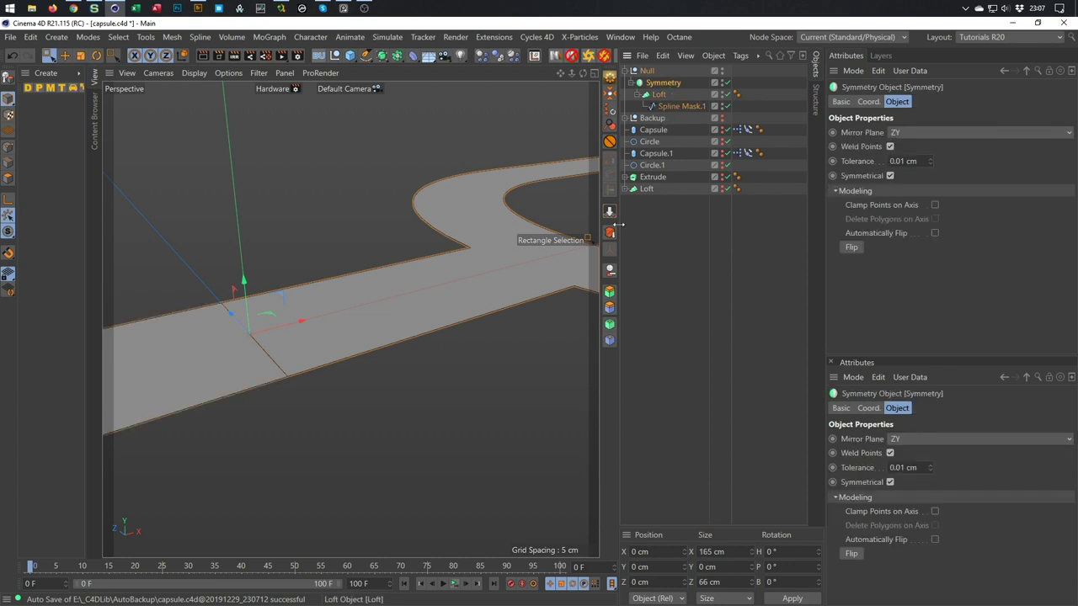
Add a Py-Extrude generator above Symmetry with a 10 cm offset
alt+click(610, 292)
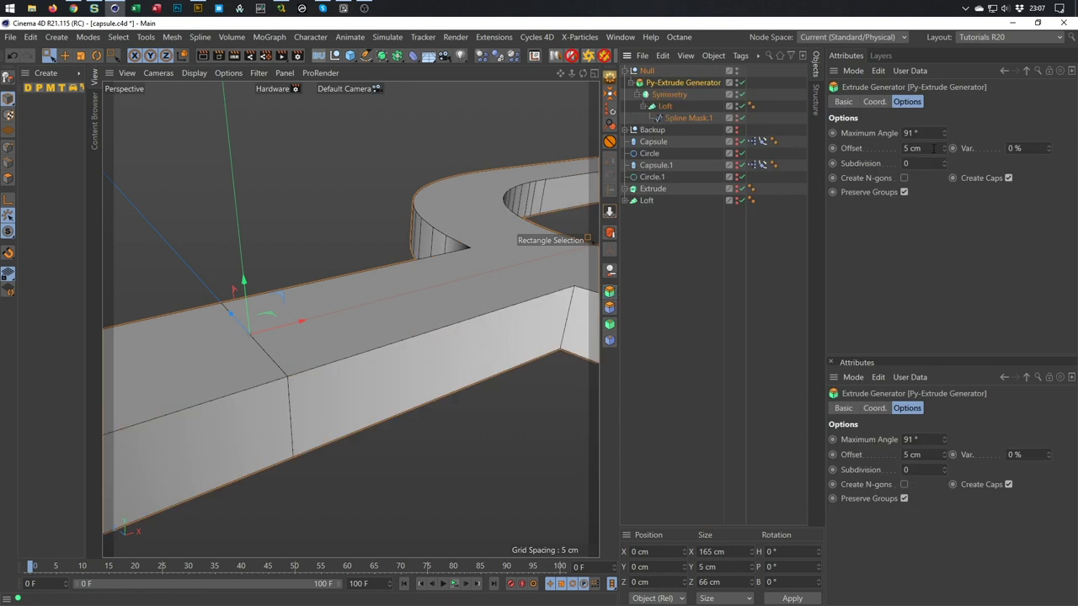
click(926, 148)
text(-10)
key(Return)
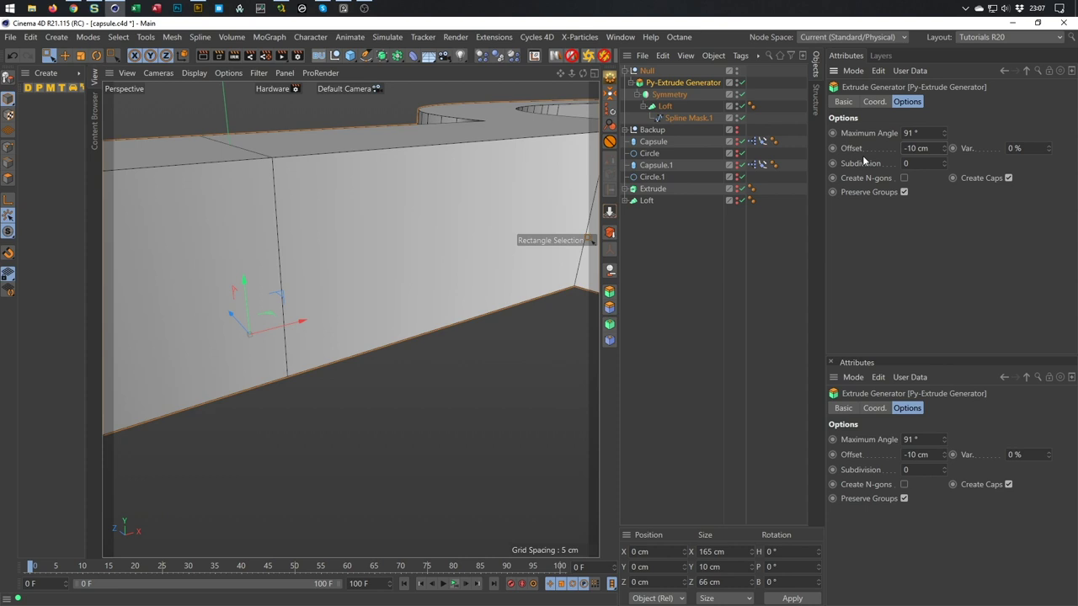
double_click(932, 153)
text(10)
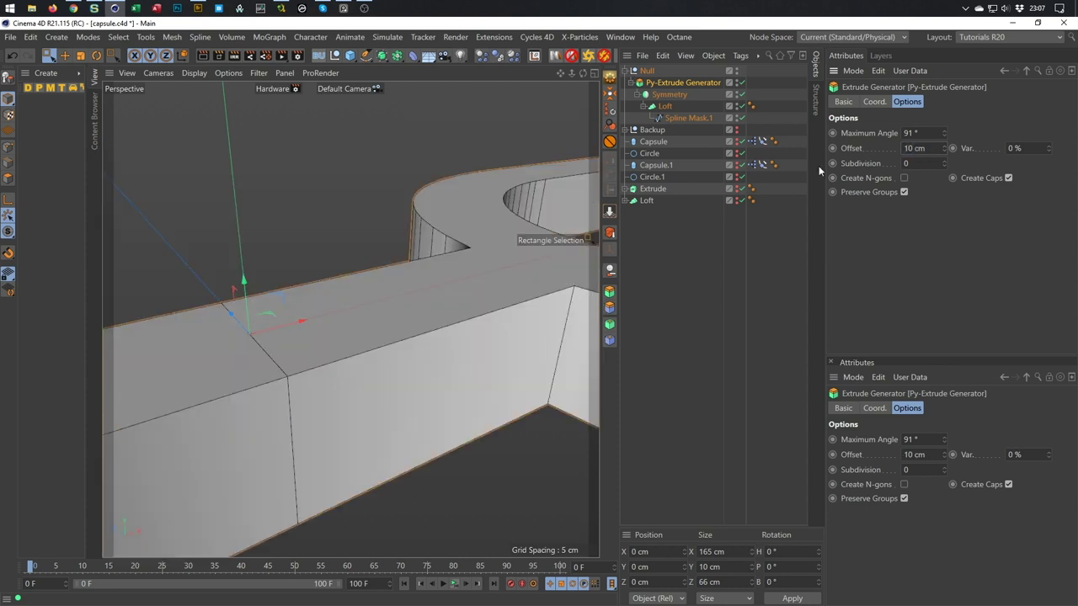
Raise Spline Mask.1 to Y 5 cm and check the height in four-view
click(678, 118)
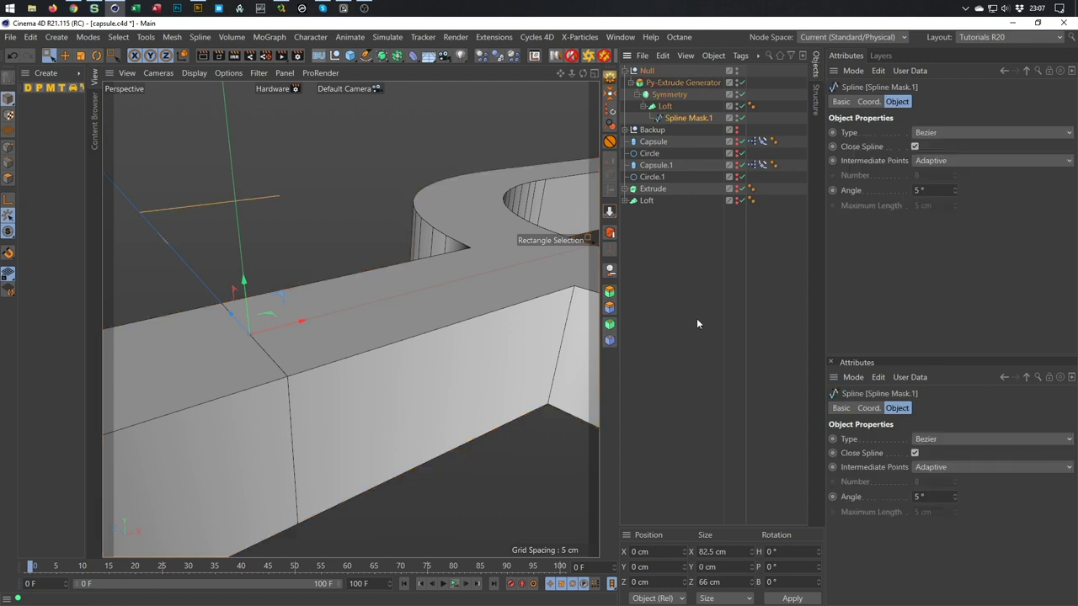
click(649, 566)
text(5)
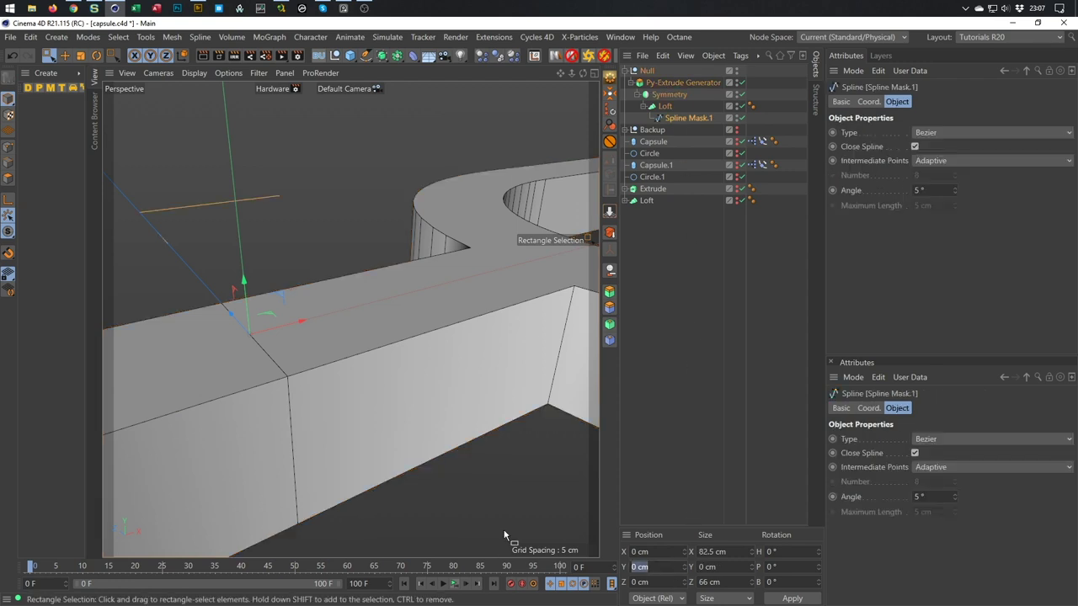
key(Return)
middle_click(349, 496)
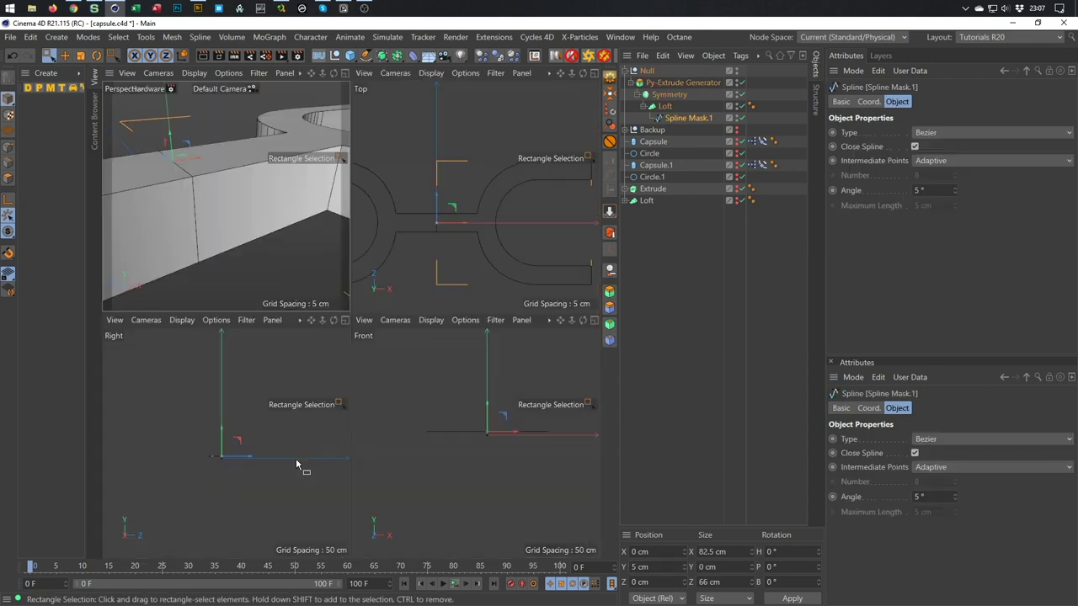
mouse_move(228, 470)
alt+middle_down()
mouse_move(293, 455)
mouse_move(224, 467)
alt+middle_up()
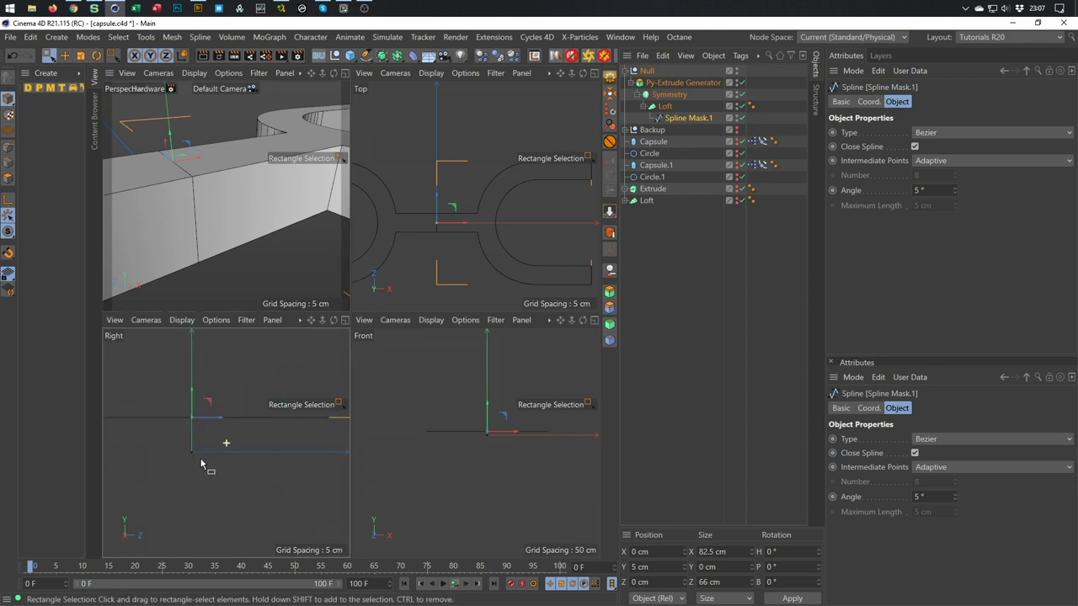
Review the whole fork track in perspective and select the Null holding it
click(682, 83)
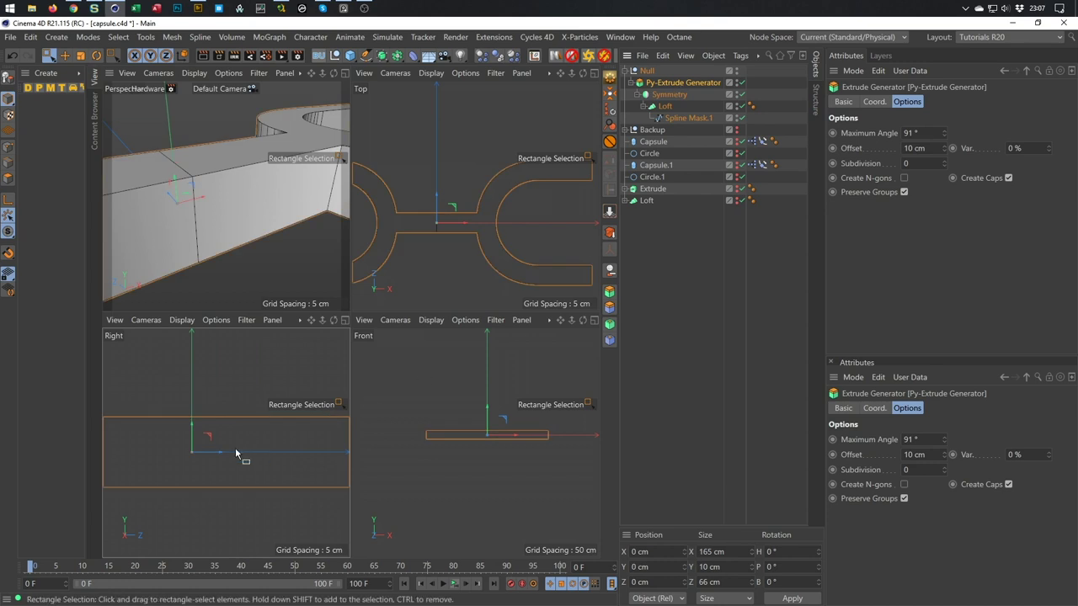
middle_click(273, 245)
alt+middle_drag(303, 331, 317, 320)
scroll(317, 312, down, 5)
alt+drag(317, 312, 275, 351)
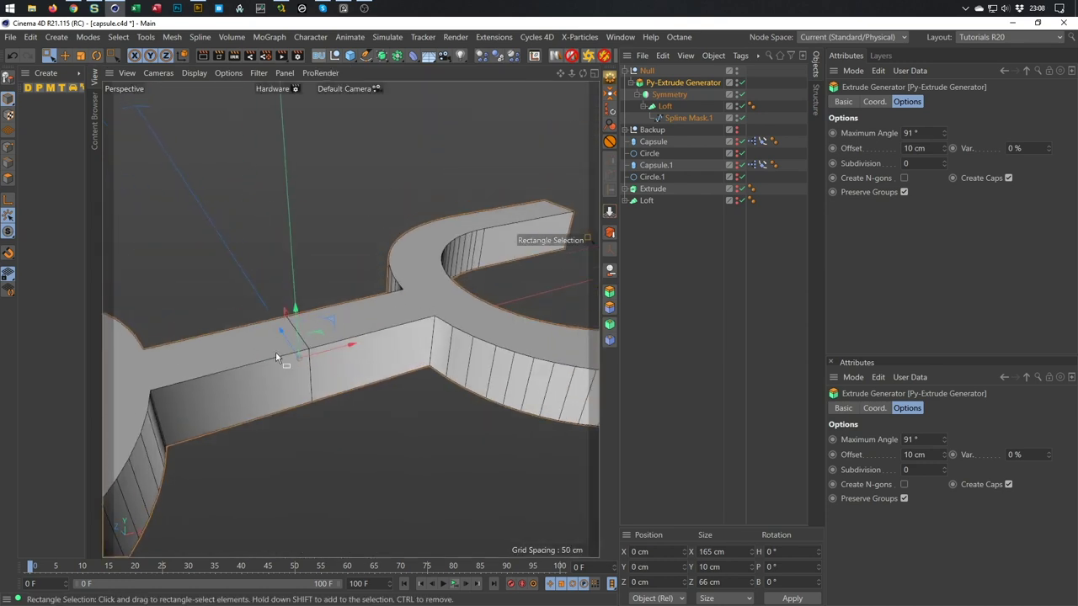
click(646, 71)
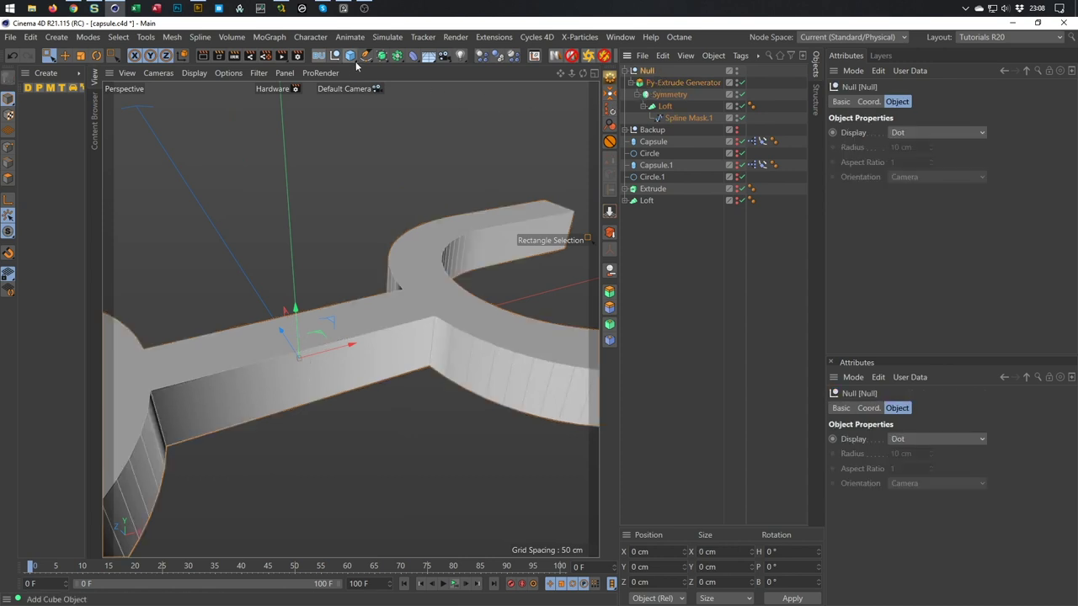
Add a Bevel deformer under the Null with 1 cm offset and 3 subdivisions
click(413, 56)
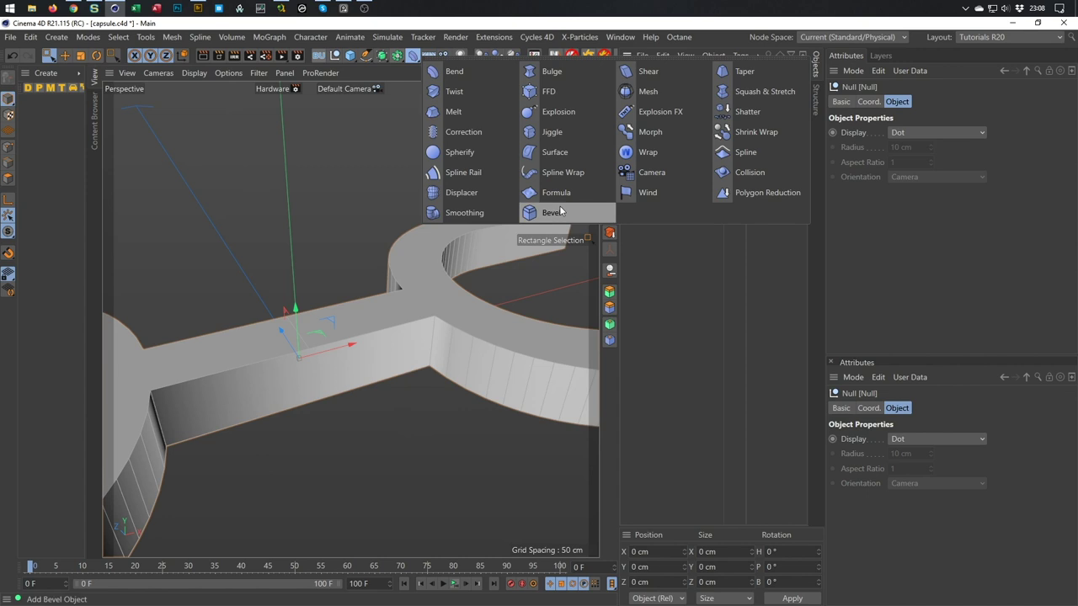
click(552, 213)
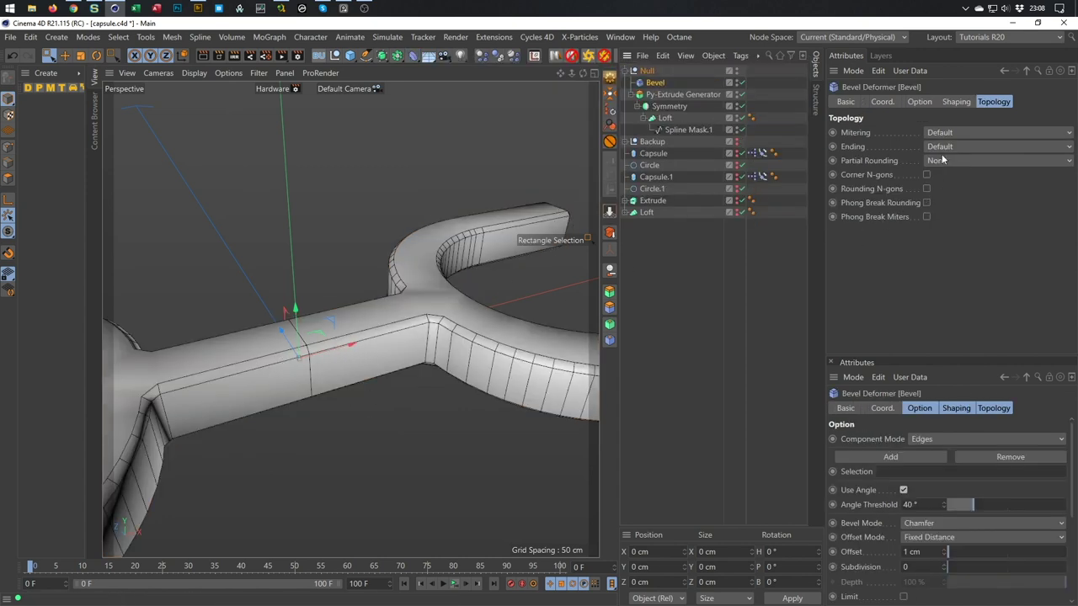
click(918, 102)
double_click(911, 245)
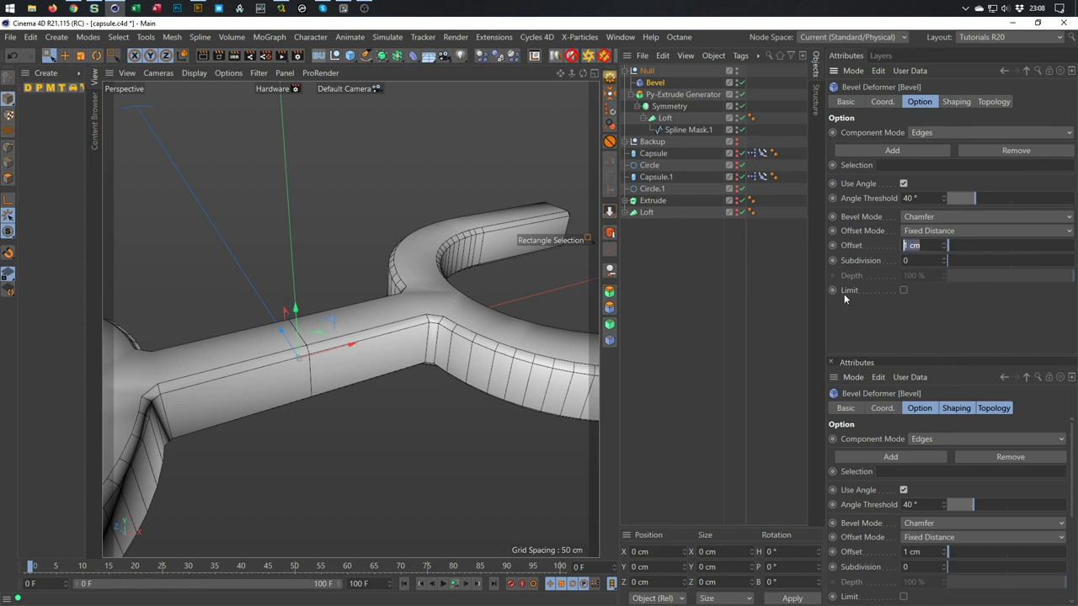
text(3)
key(Return)
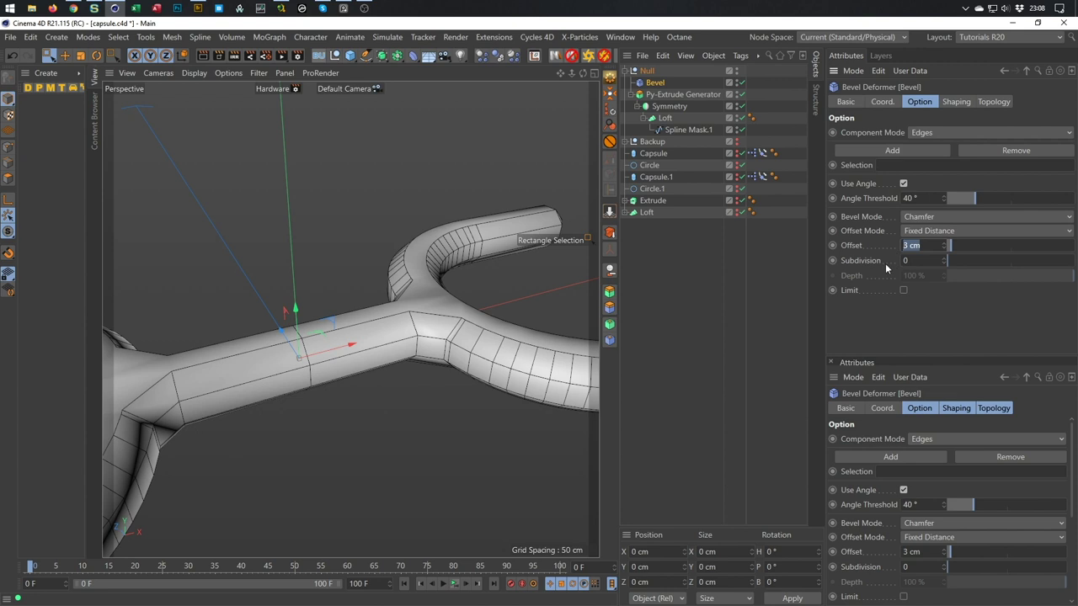
text(1)
key(Tab)
text(3)
key(Return)
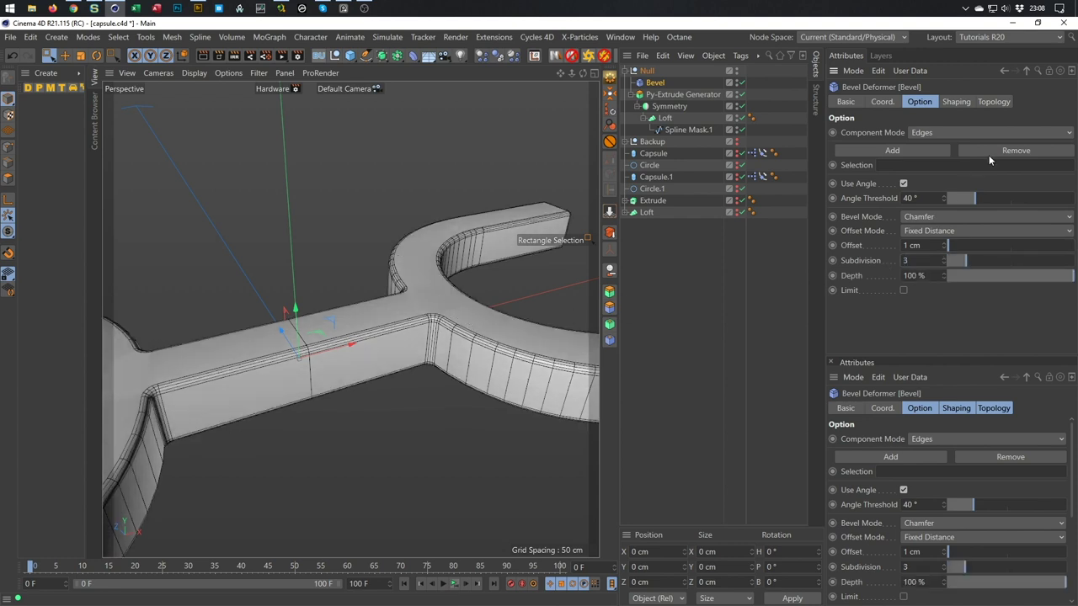
Enable Phong Break Rounding in the Bevel's topology settings and inspect the edges
click(990, 103)
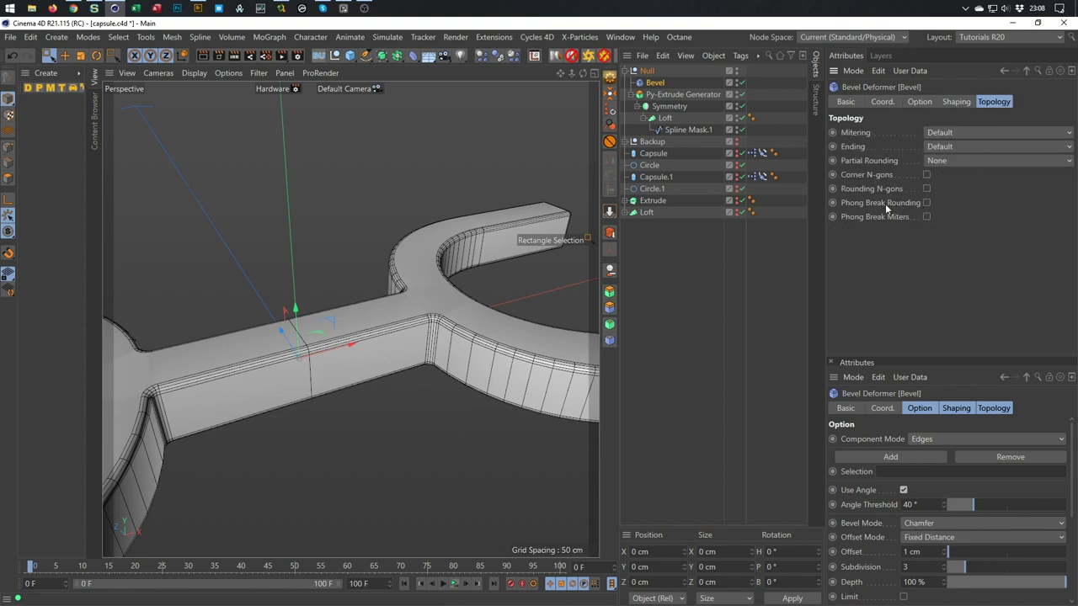
alt+drag(437, 354, 464, 360)
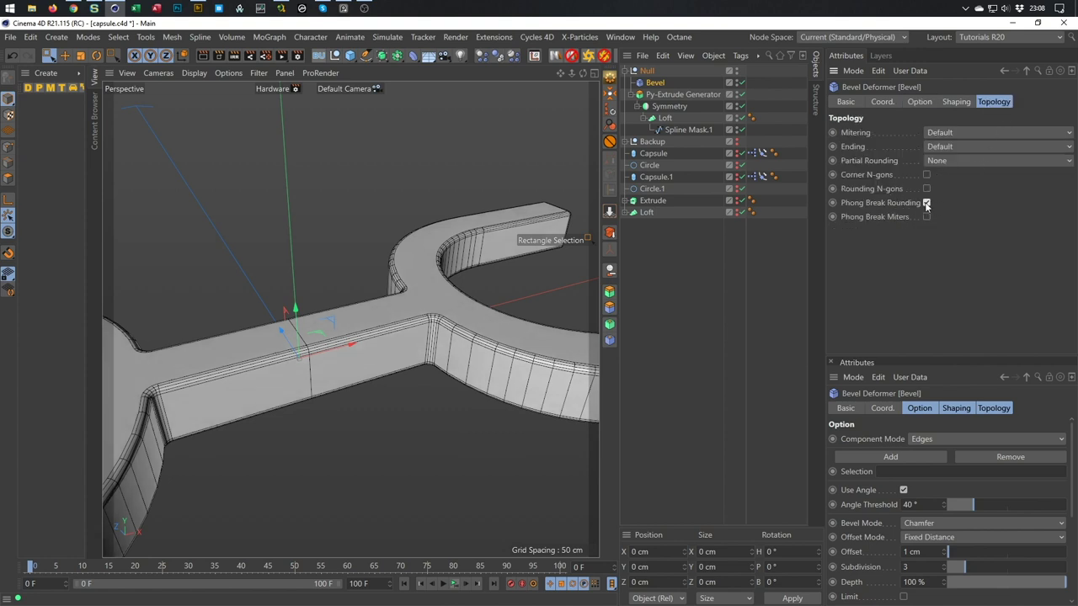
alt+drag(318, 353, 247, 356)
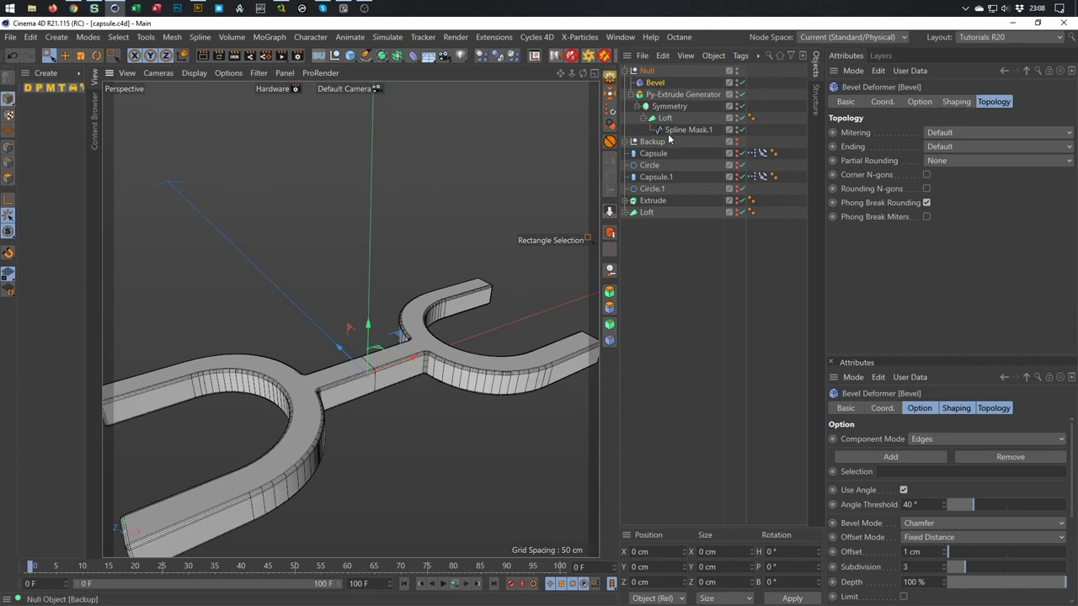
Preview Capsule and Capsule.1 on the fork, then hide both again
click(736, 175)
click(737, 179)
alt+drag(500, 330, 455, 351)
scroll(455, 352, down, 5)
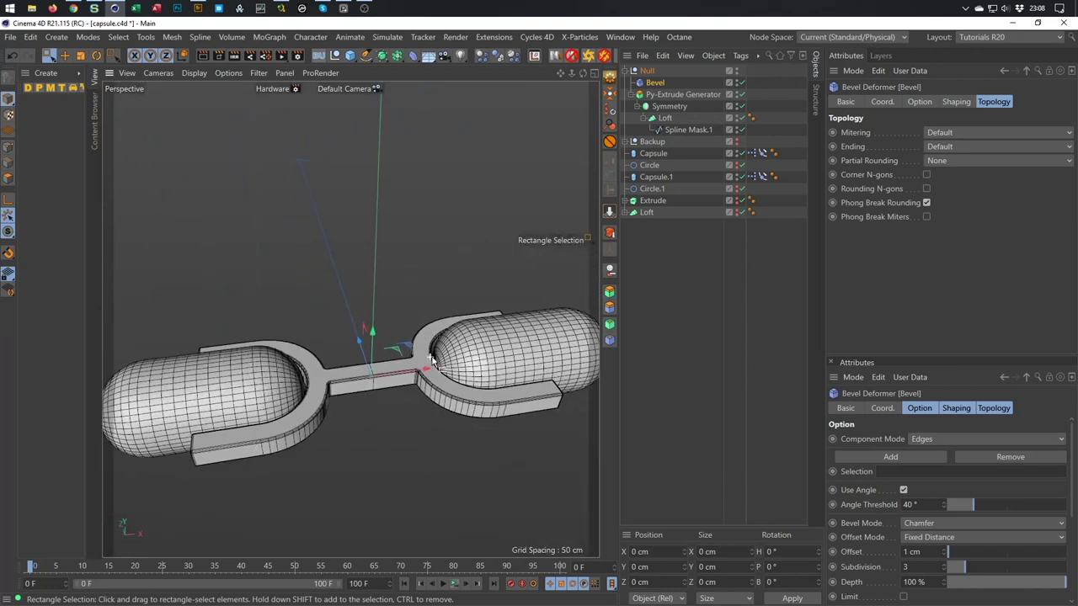
click(736, 156)
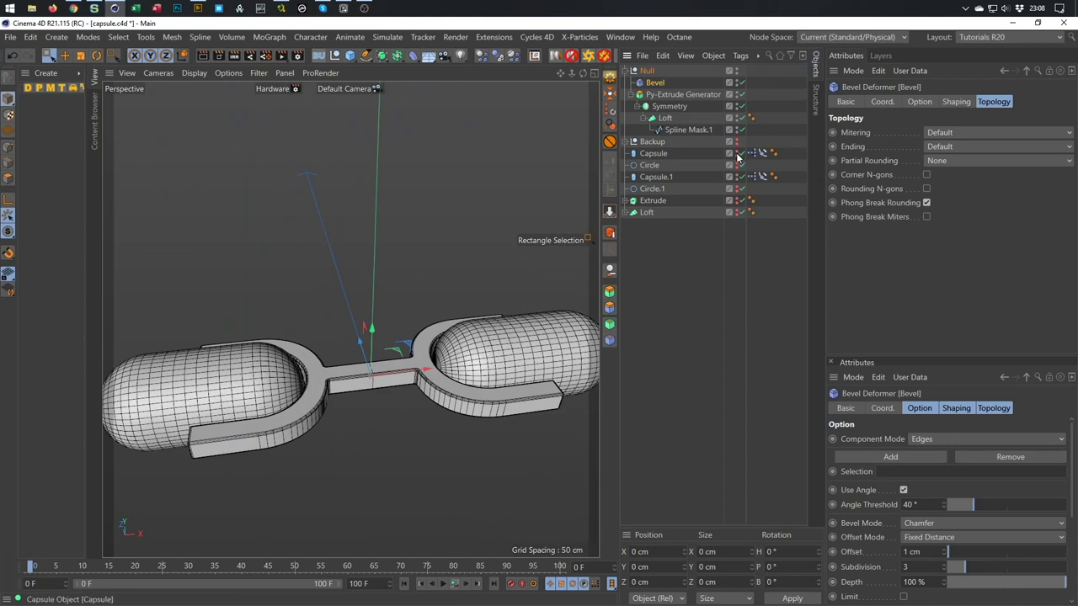
click(737, 174)
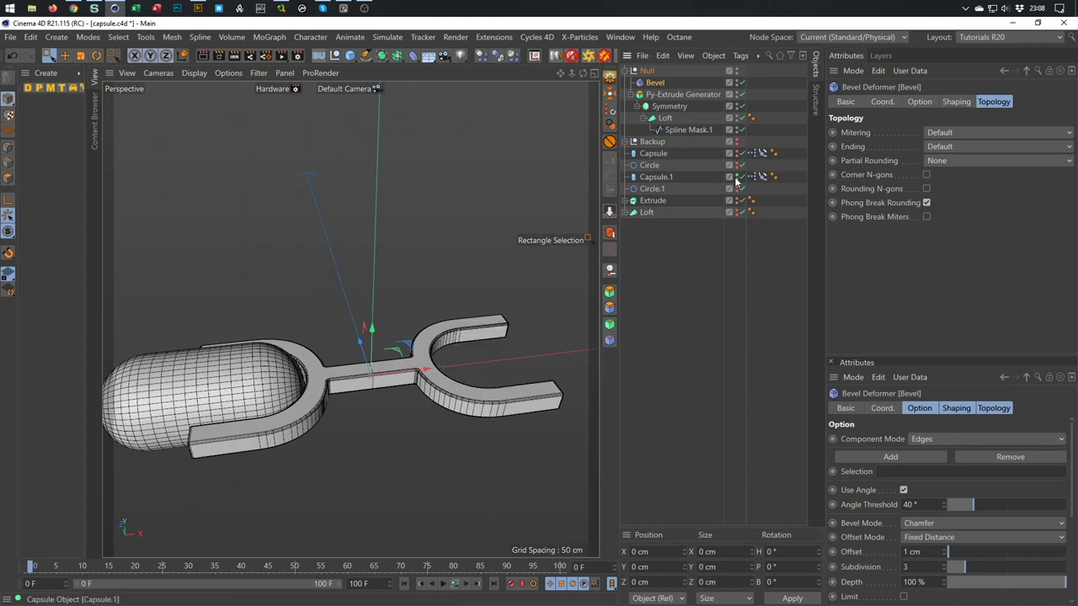
click(738, 180)
Make the rounded-square tray Extrude visible again around the track
alt+drag(472, 353, 383, 389)
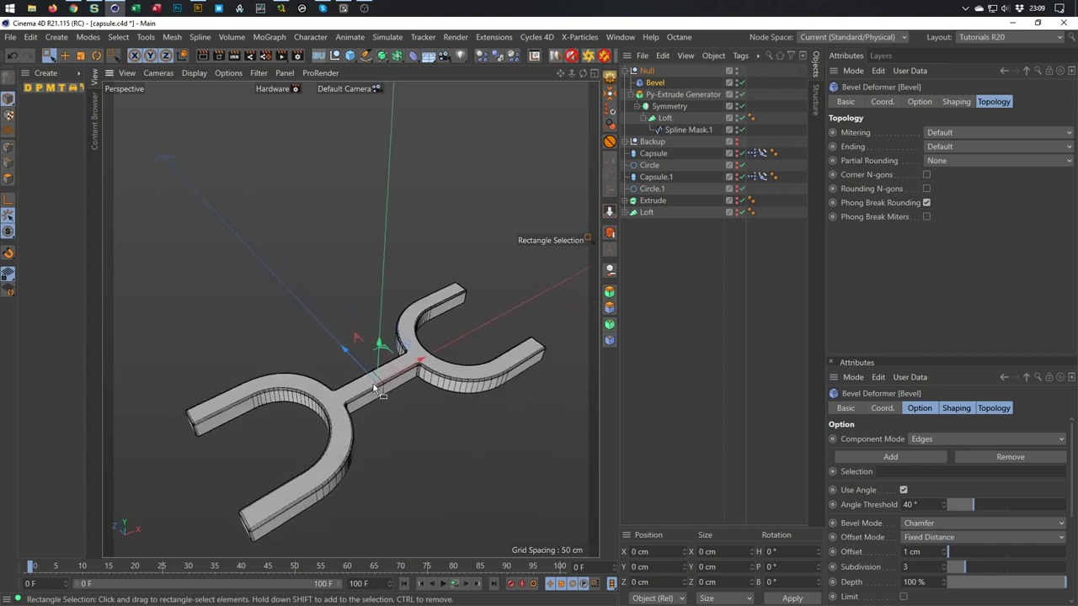
scroll(394, 368, up, 3)
scroll(393, 367, up, 1)
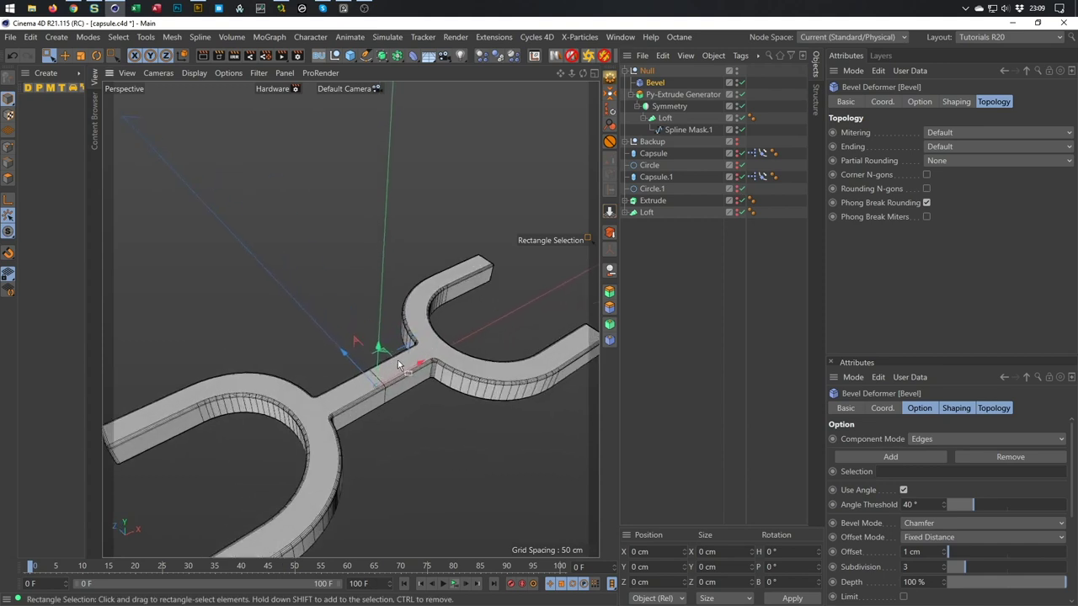
click(738, 205)
scroll(538, 328, down, 3)
alt+drag(538, 329, 476, 287)
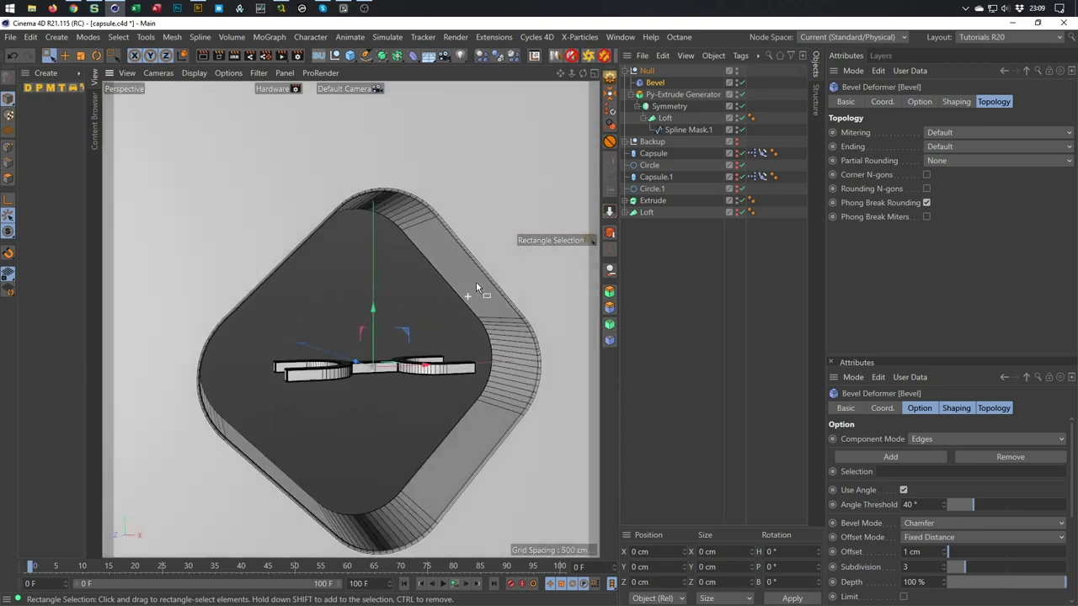
Add a Plane and set its orientation to +Z so it stands upright
click(350, 55)
click(458, 91)
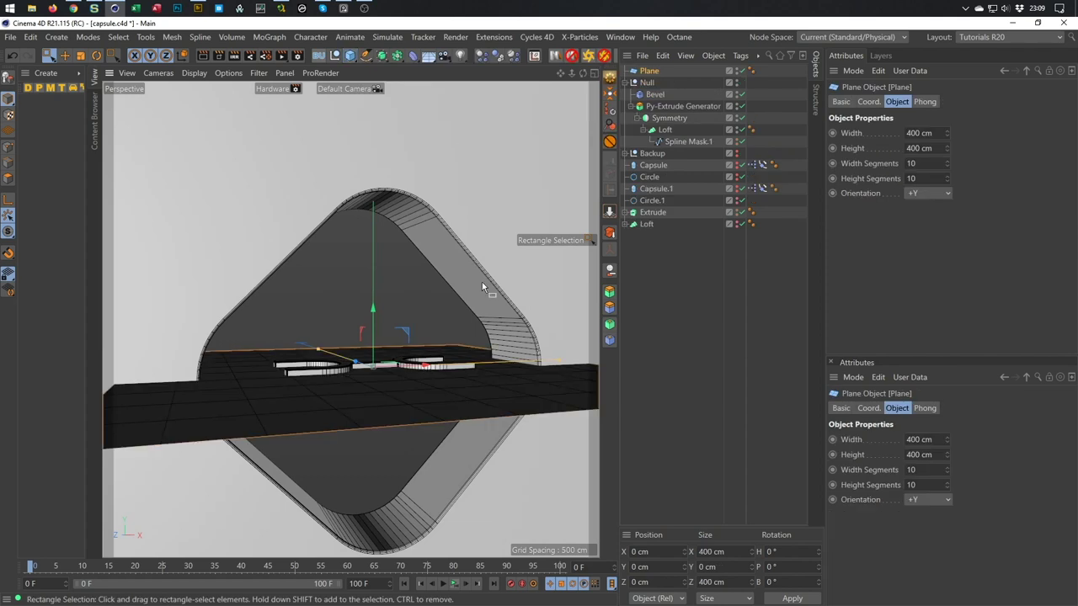
click(936, 195)
click(933, 270)
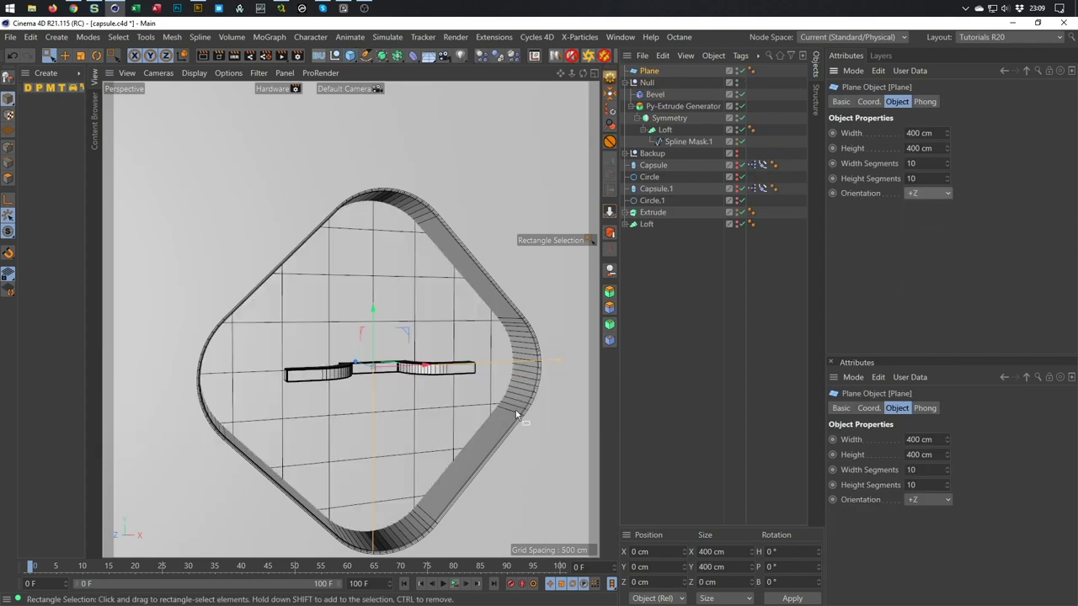
mouse_move(491, 414)
alt+mouse_down()
mouse_move(566, 404)
mouse_move(471, 418)
alt+mouse_up()
scroll(472, 418, down, 3)
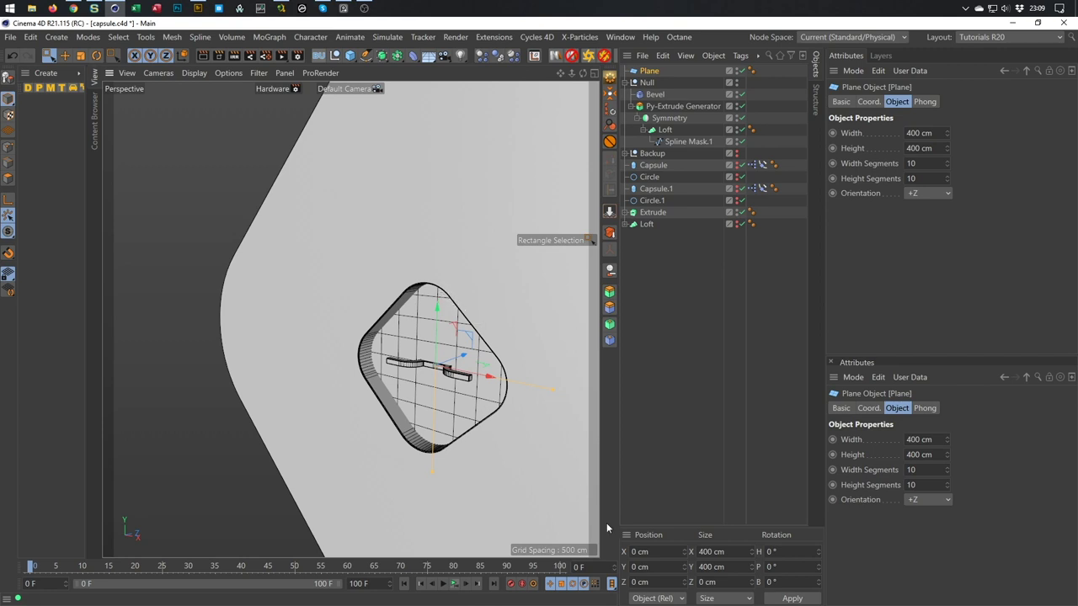
Position the plane at Z 37 cm as a backing behind the track
key(ctrl+a)
key(BackSpace)
text(-37)
key(Return)
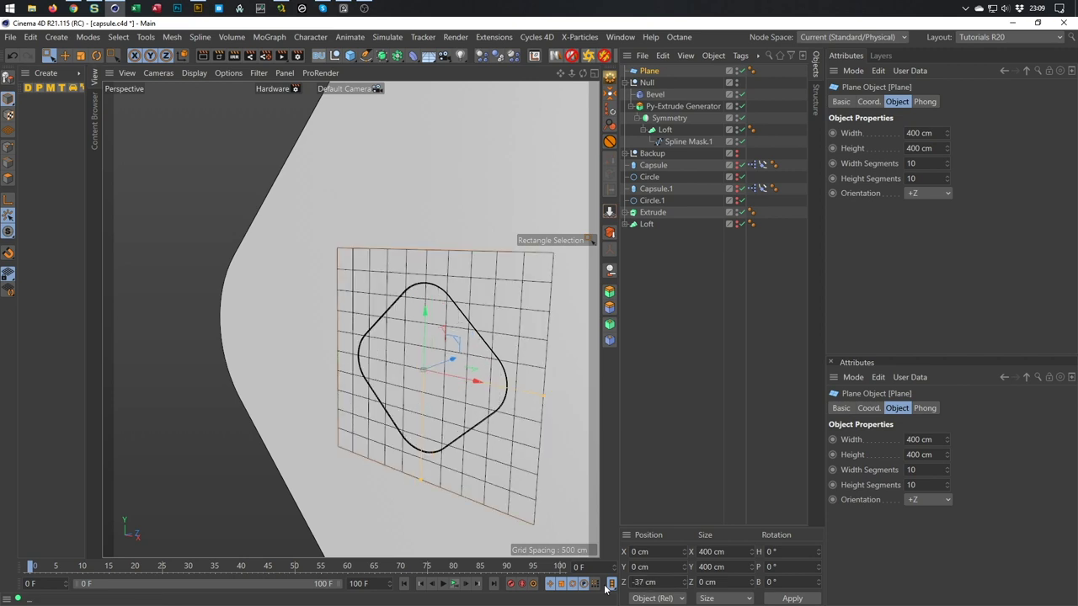
scroll(537, 375, up, 4)
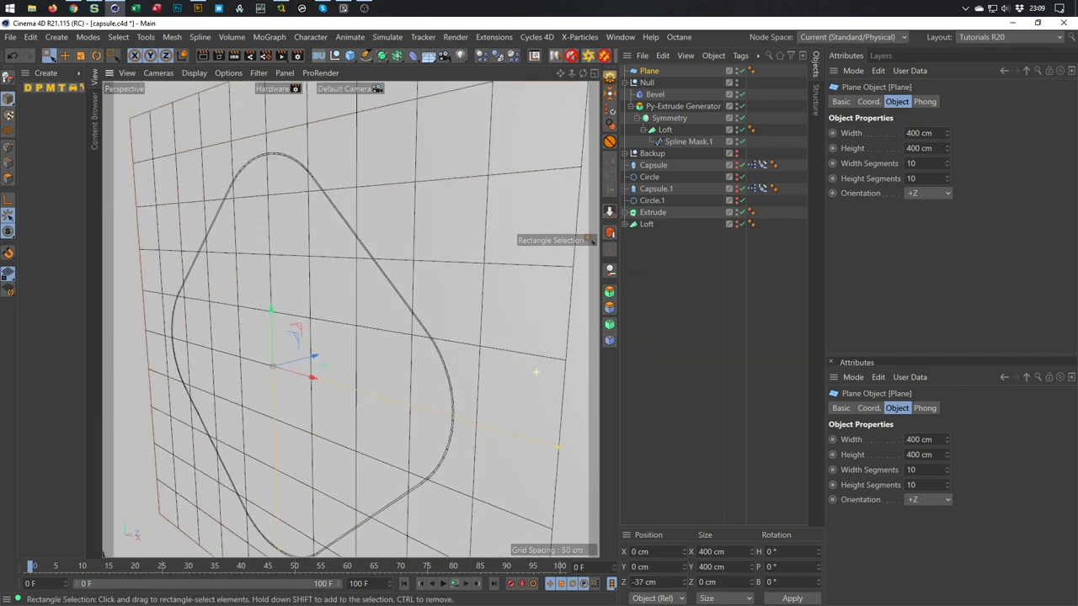
click(644, 582)
text(37)
key(Return)
scroll(329, 403, up, 3)
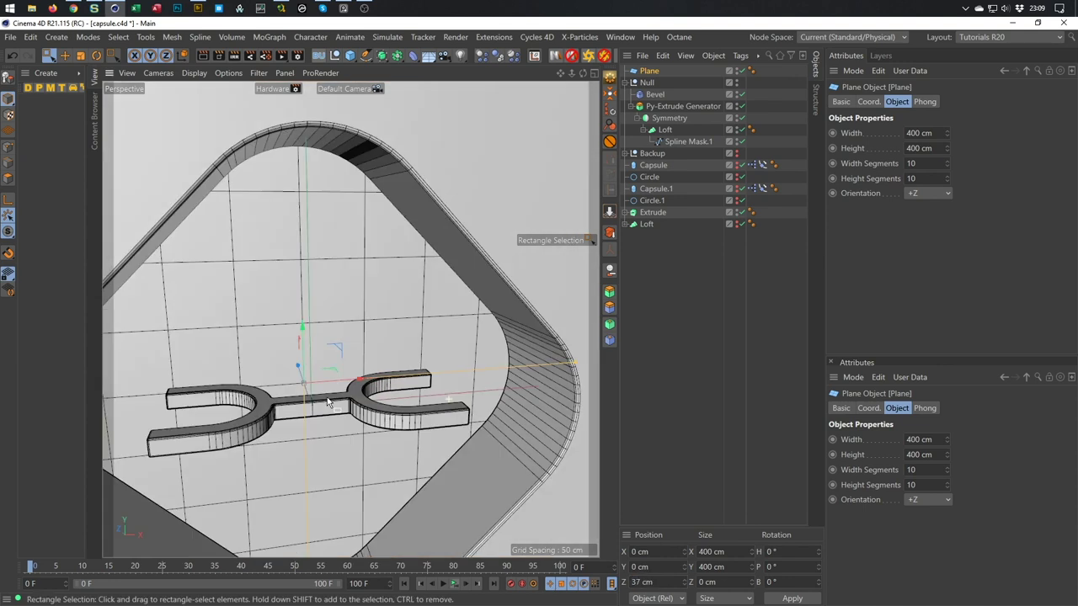
scroll(461, 361, up, 5)
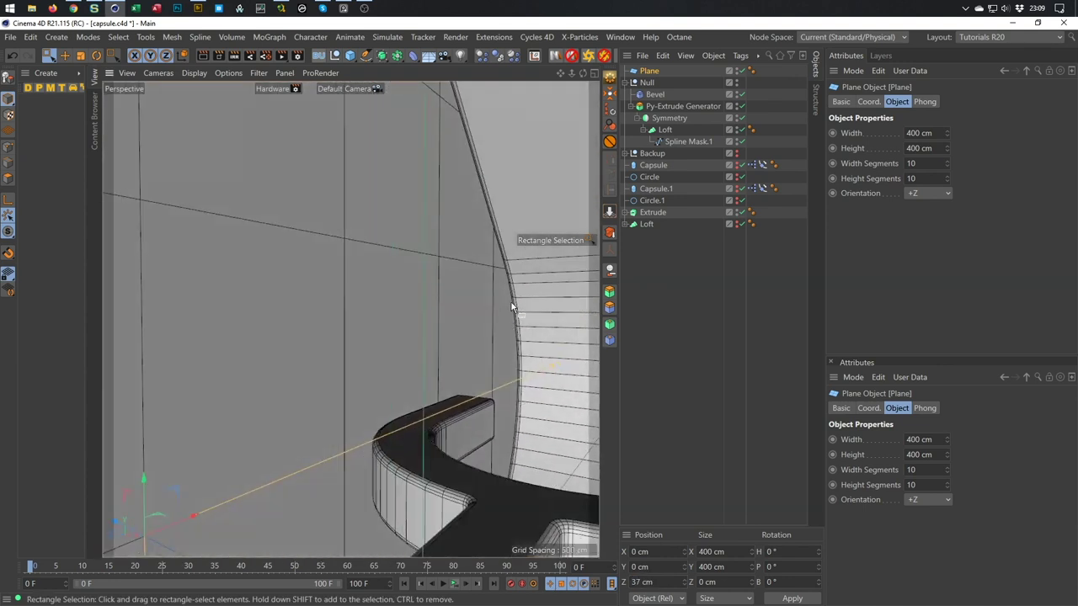
scroll(488, 311, down, 4)
alt+drag(457, 334, 392, 387)
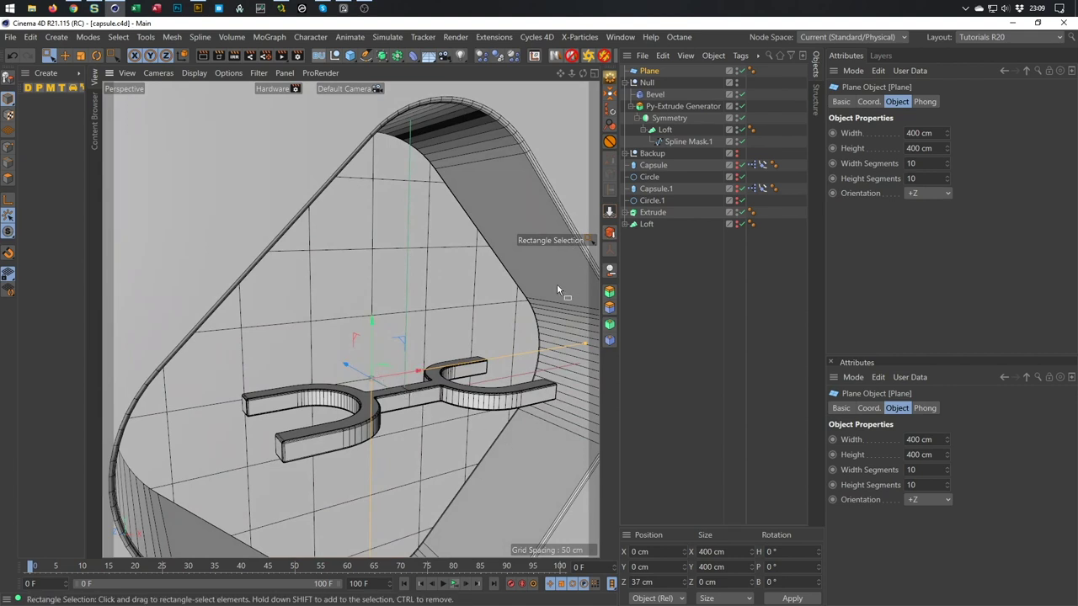
Add a Cylinder, scale it down, and set 4 cm radius with 50 rotation segments
click(354, 56)
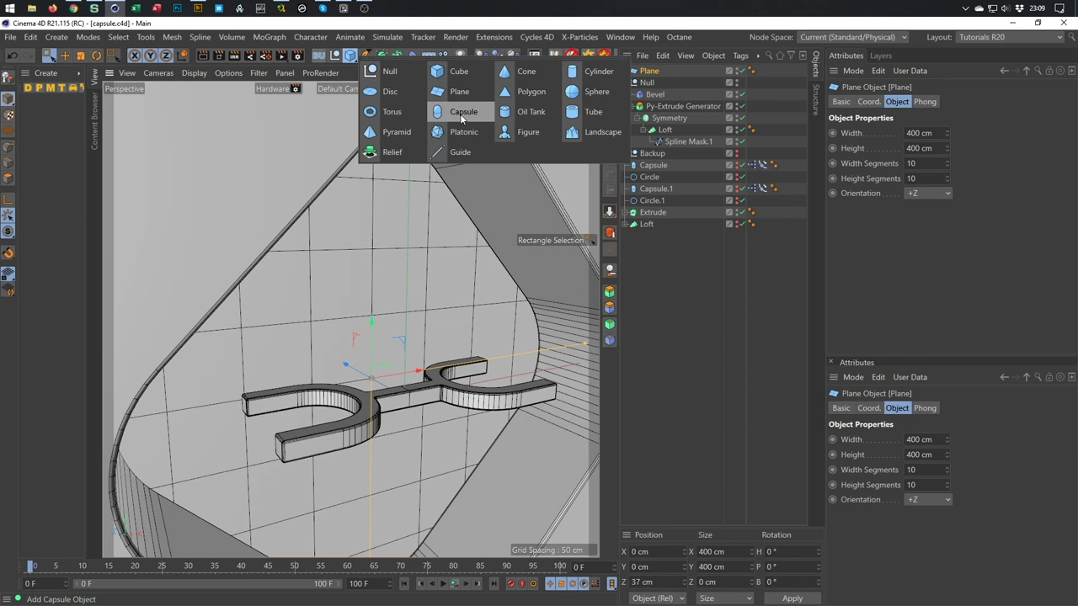
click(591, 72)
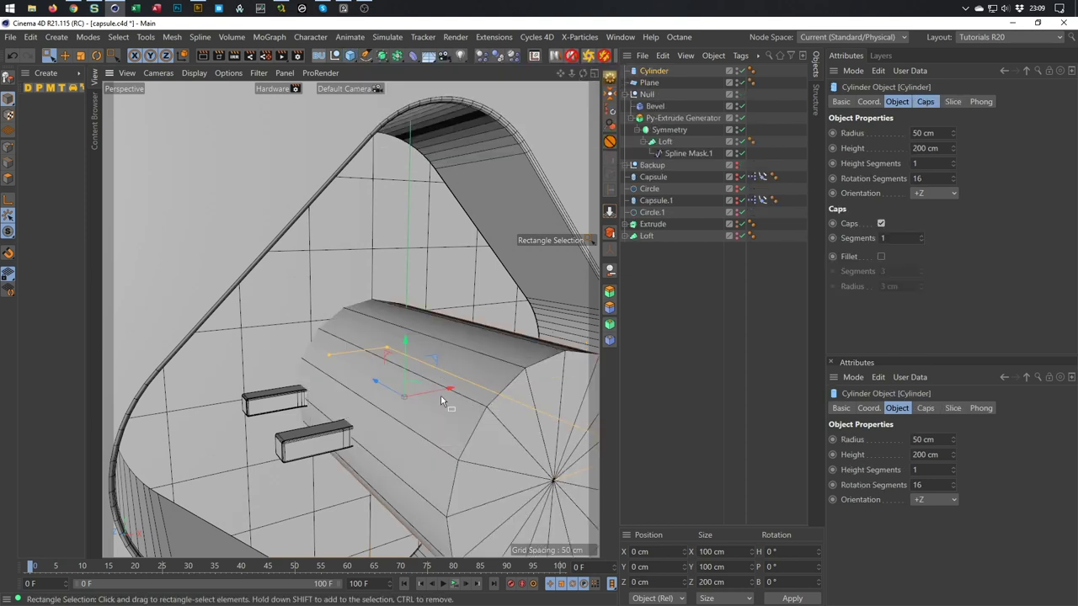
key(t)
drag(434, 423, 51, 515)
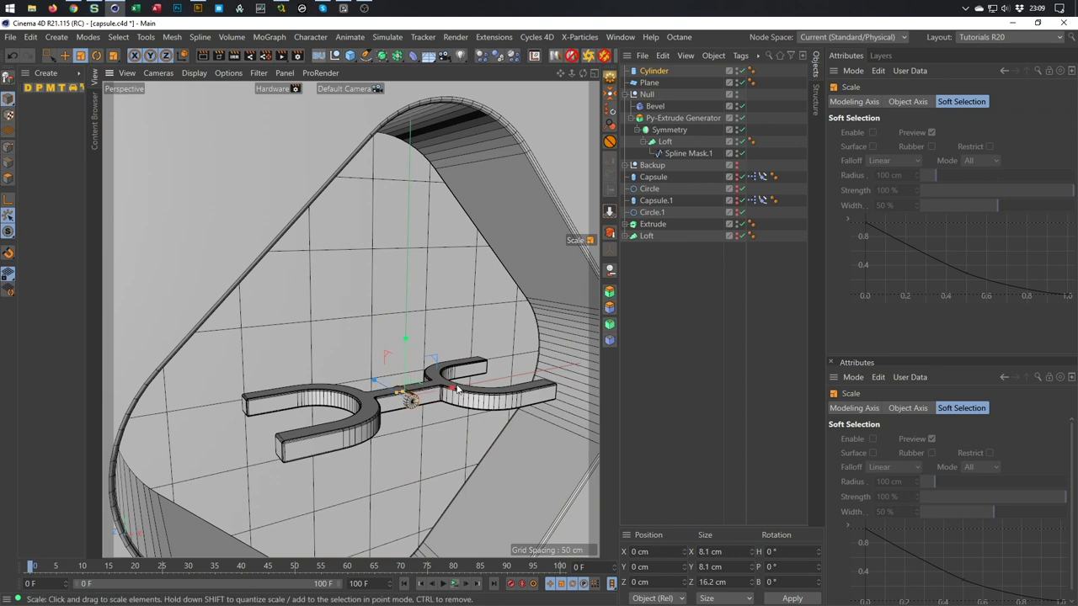
scroll(457, 389, up, 5)
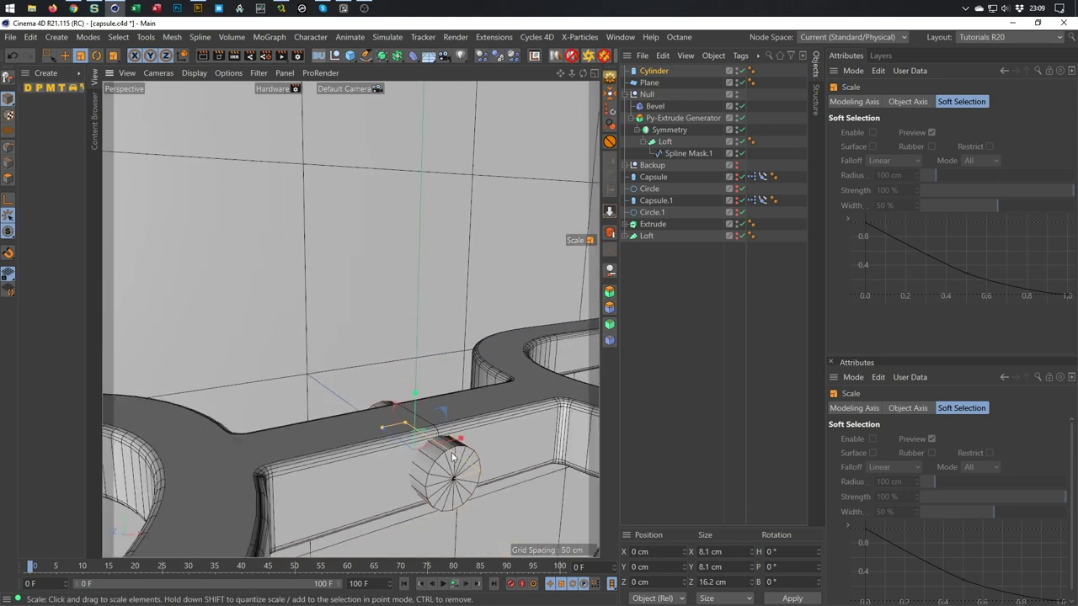
click(660, 72)
double_click(924, 133)
text(4)
key(Return)
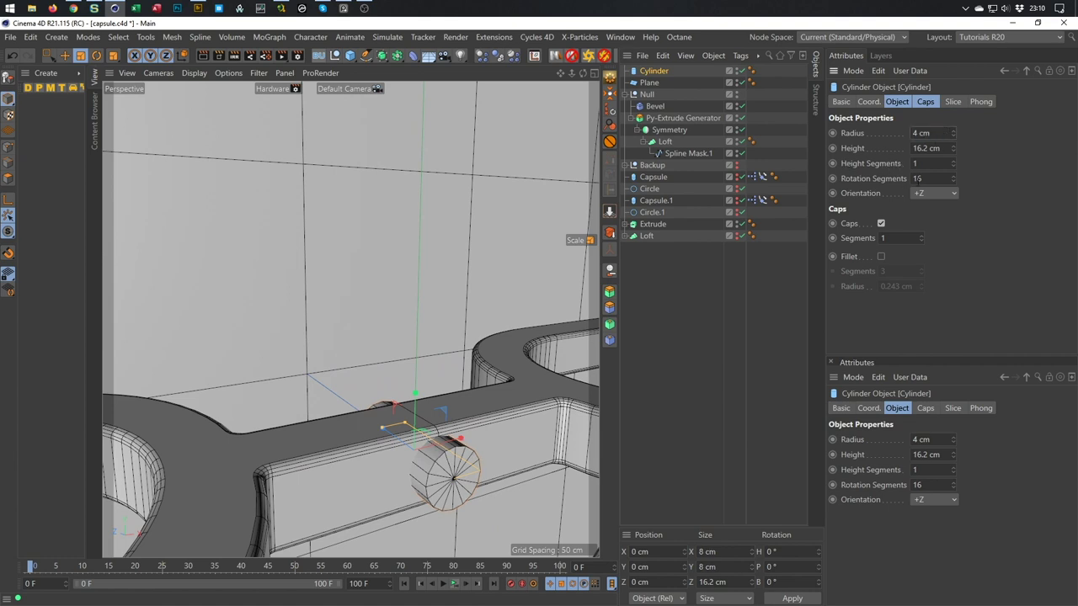
text(50)
key(Return)
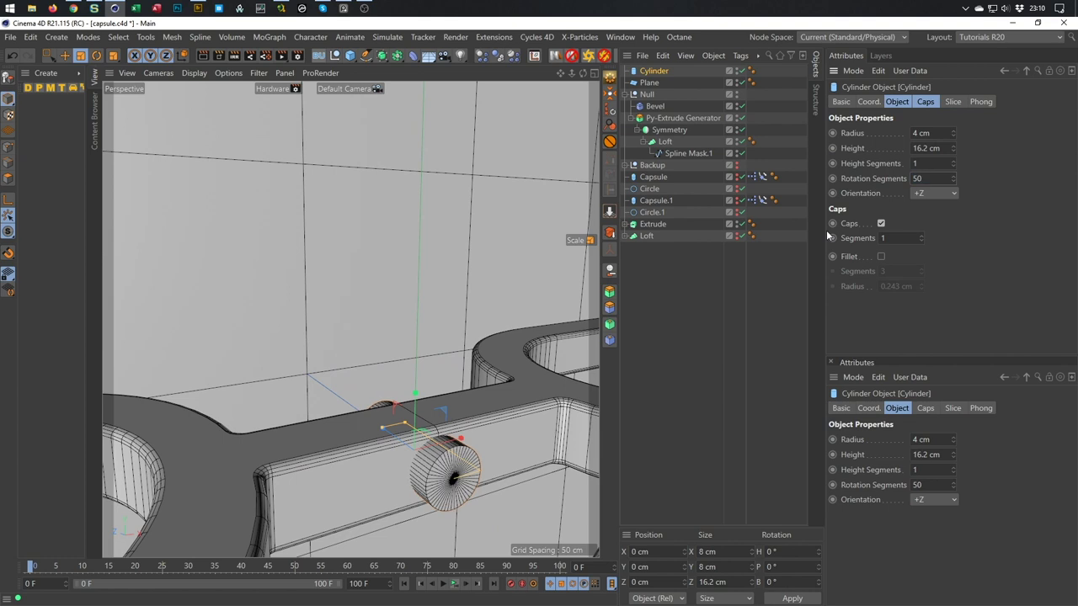
Push the cylinder out along Z in Top view, then add a Tube primitive
middle_click(457, 385)
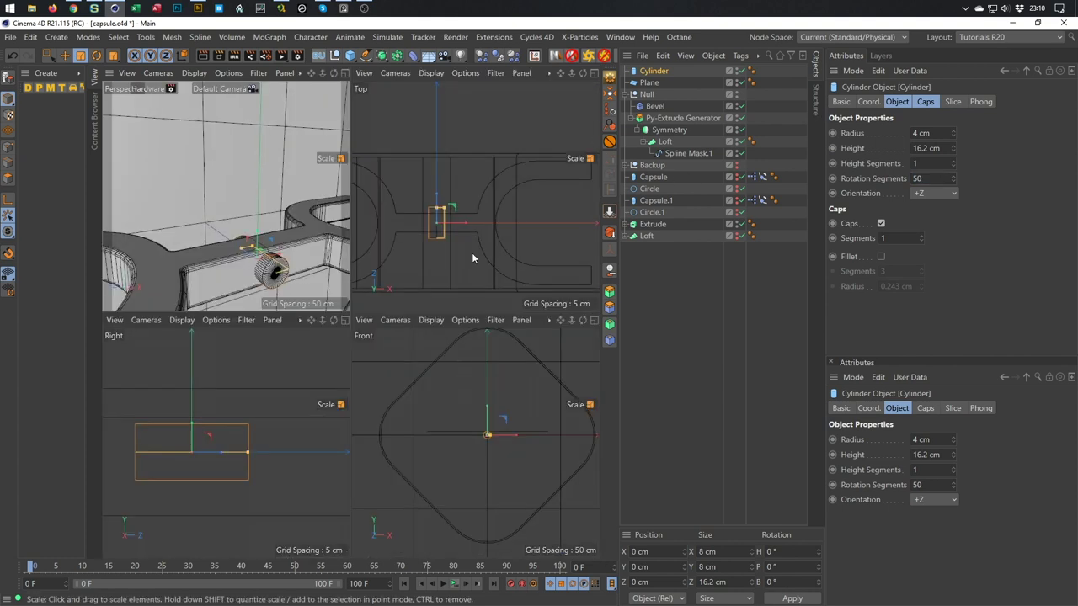
middle_click(471, 254)
alt+middle_drag(339, 327, 447, 371)
key(e)
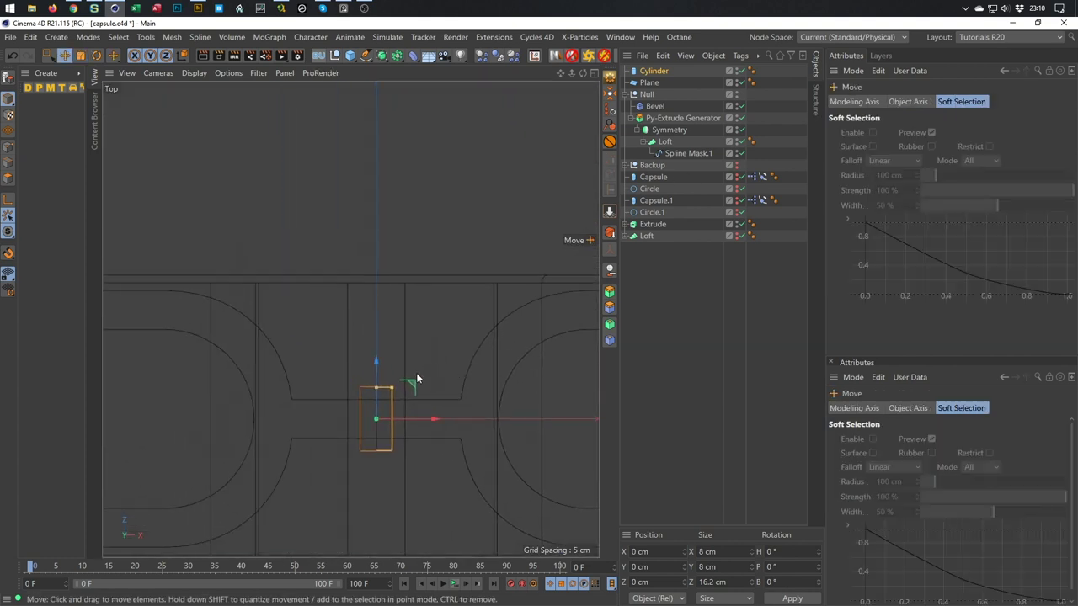
drag(389, 370, 384, 201)
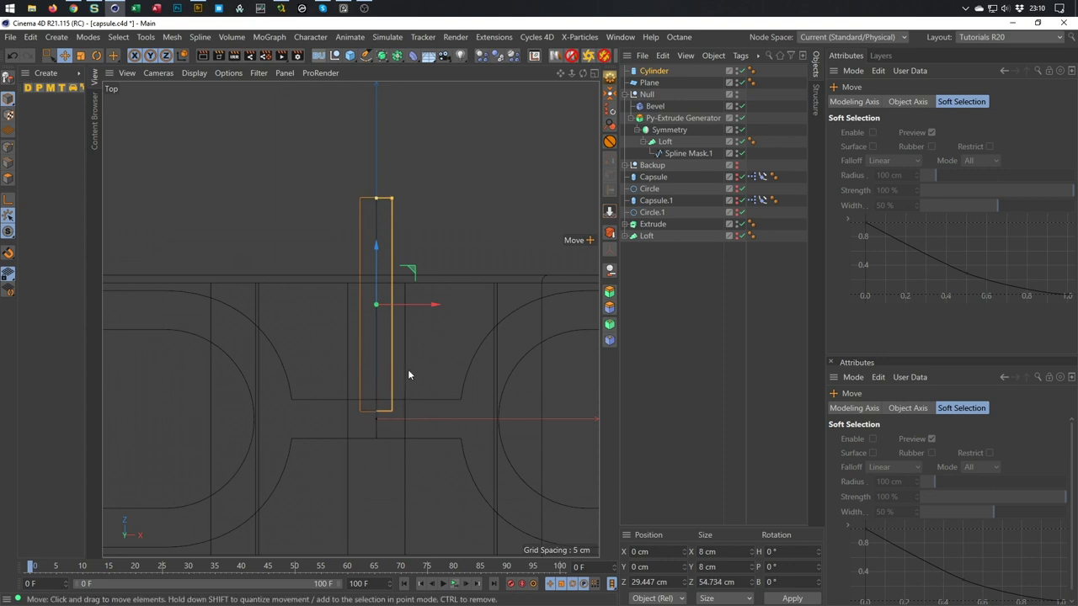
key(F5)
key(F1)
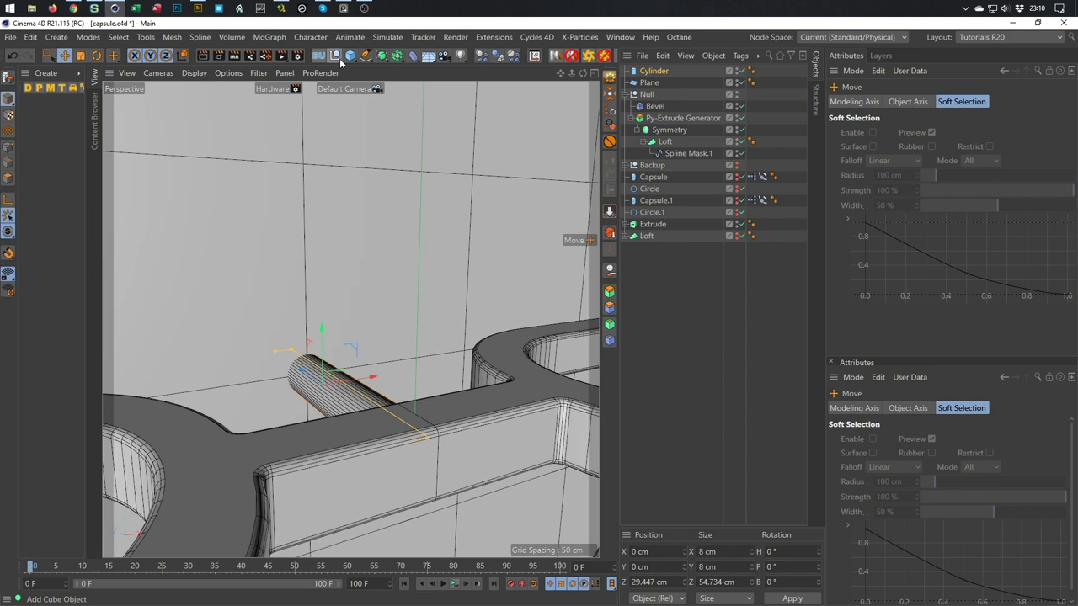
drag(350, 56, 597, 114)
Shrink the new Tube and lay it along the +Z axis
key(t)
drag(445, 334, 68, 447)
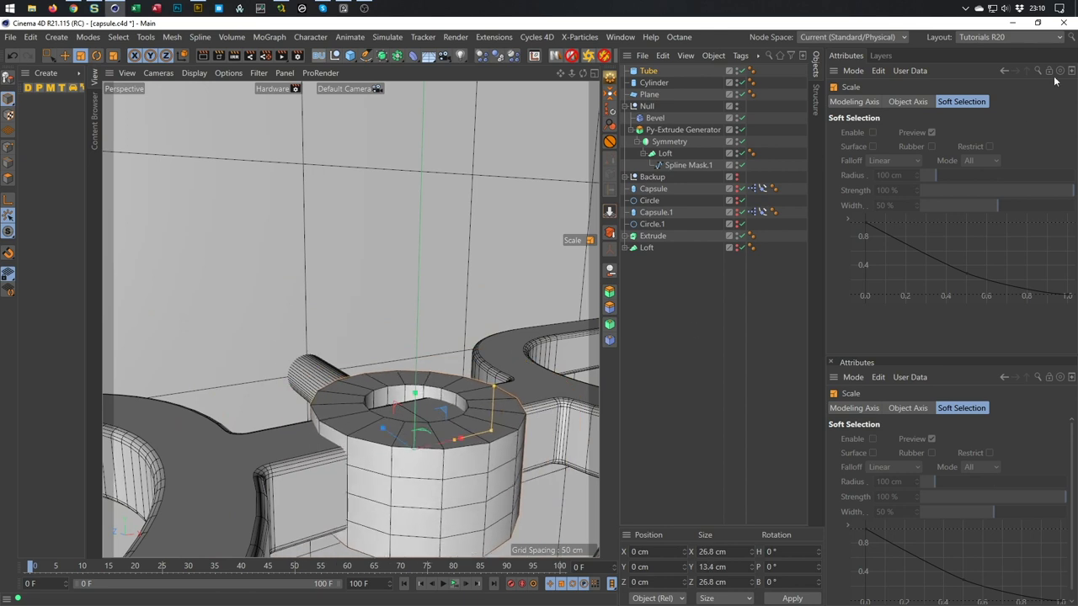
click(650, 72)
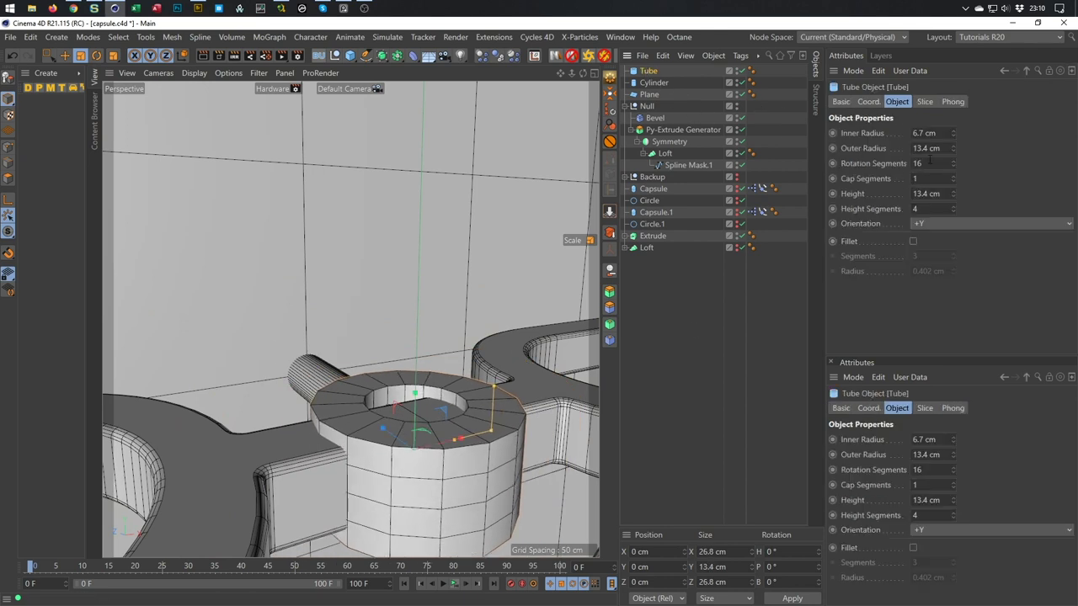
click(936, 223)
click(949, 299)
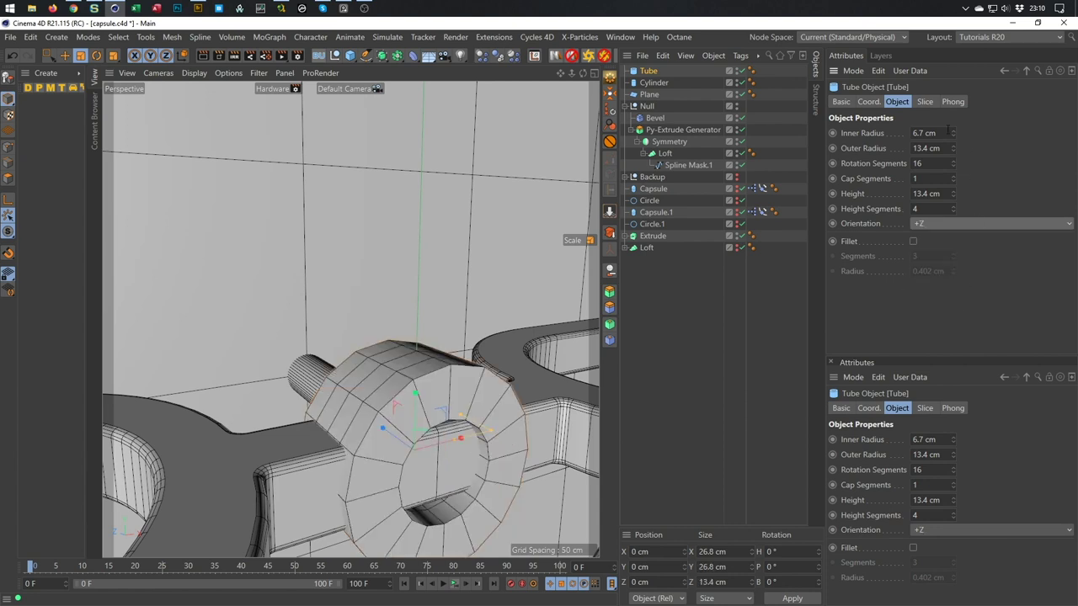
Give the Tube 4 cm inner radius, 6 cm outer radius, 2 cm height, 1 height segment
double_click(926, 133)
text(4)
key(Return)
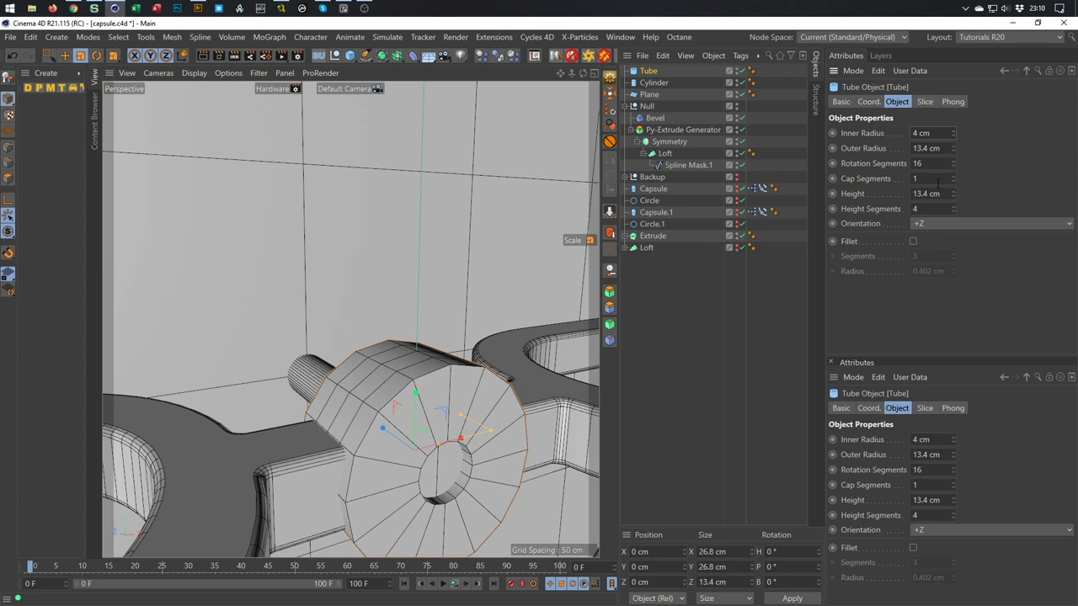
double_click(939, 132)
key(Tab)
text(6)
key(Return)
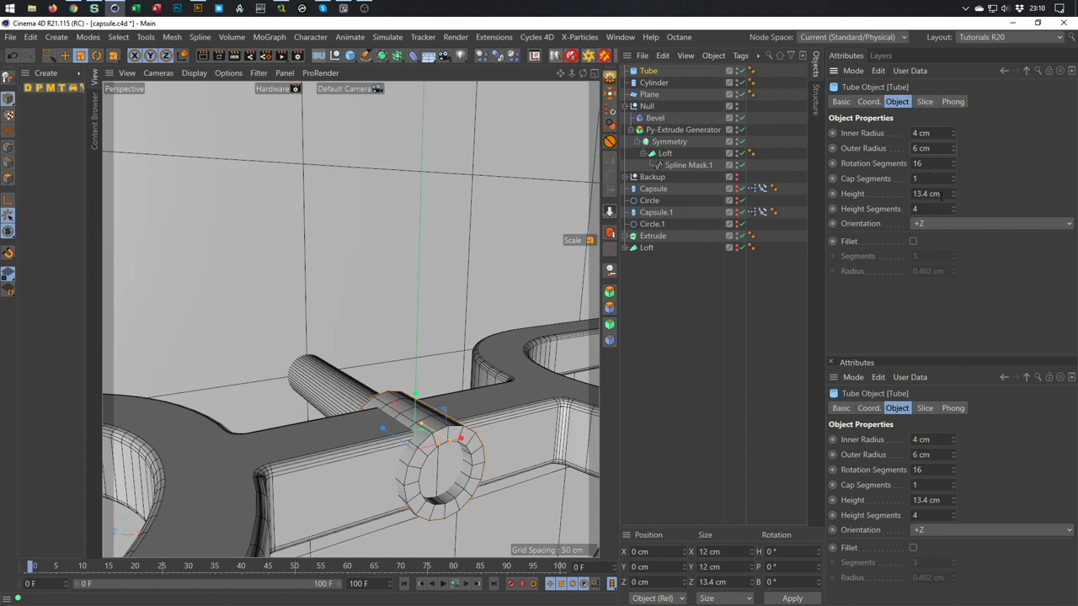
text(2)
key(Return)
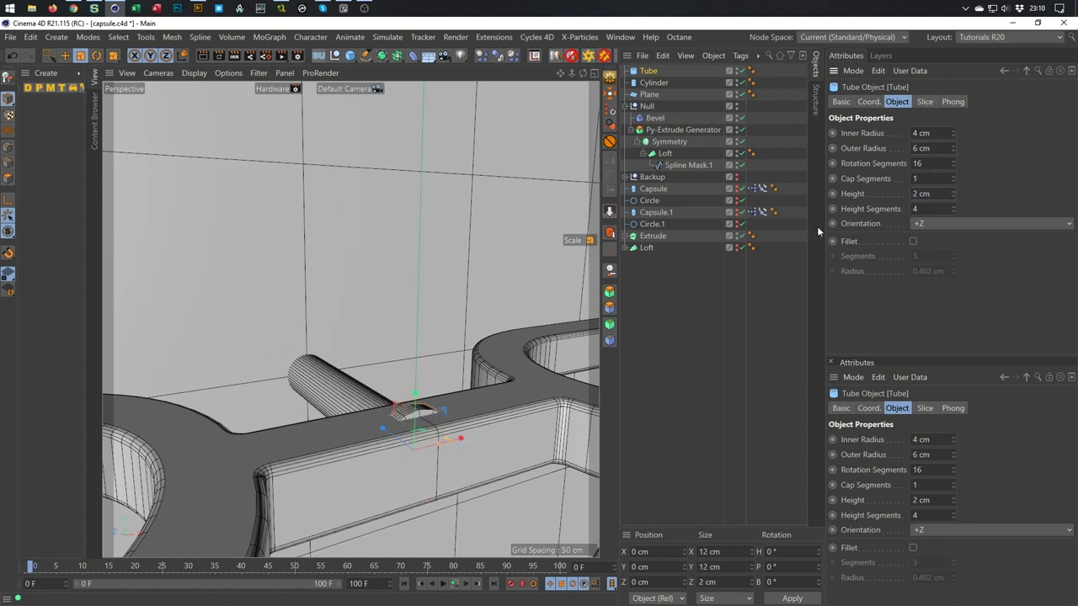
drag(953, 211, 955, 209)
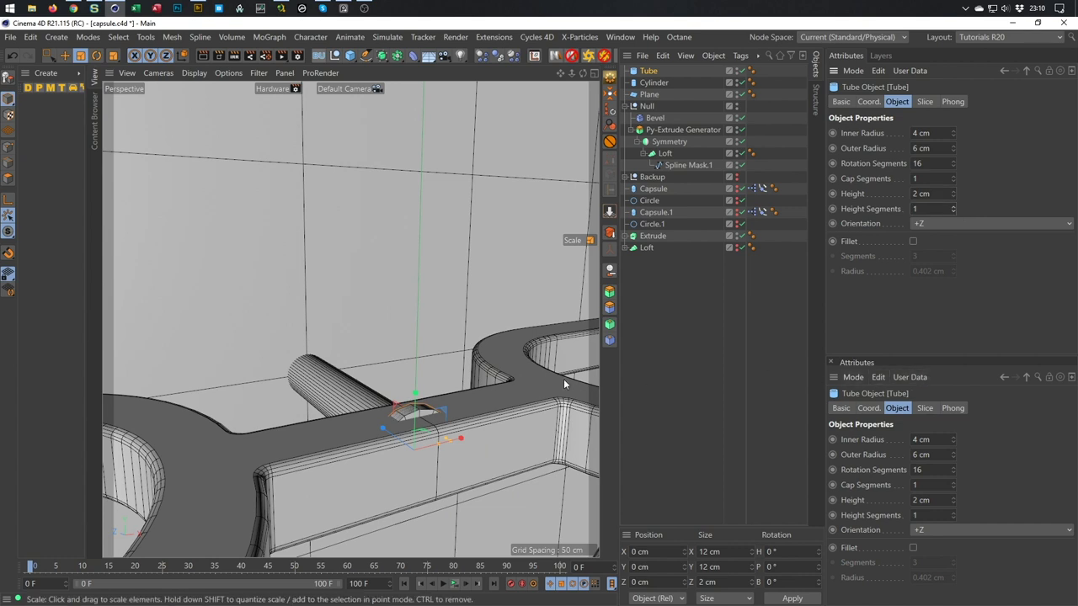
Slide the Tube collar along Z to about 35.95 cm at the rod's end
key(e)
middle_click(467, 433)
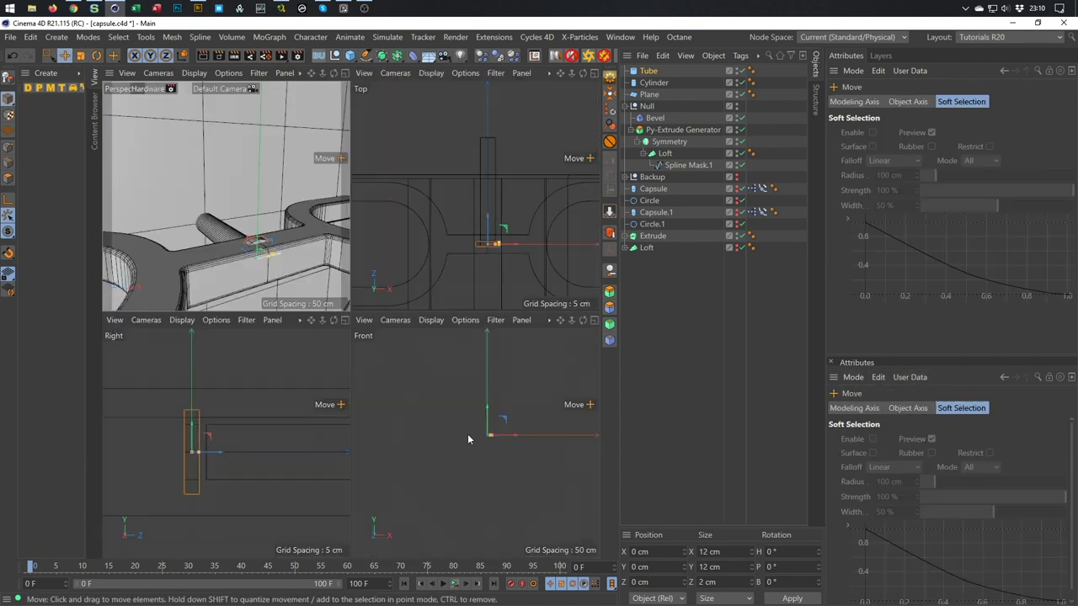
middle_click(433, 250)
scroll(396, 404, up, 4)
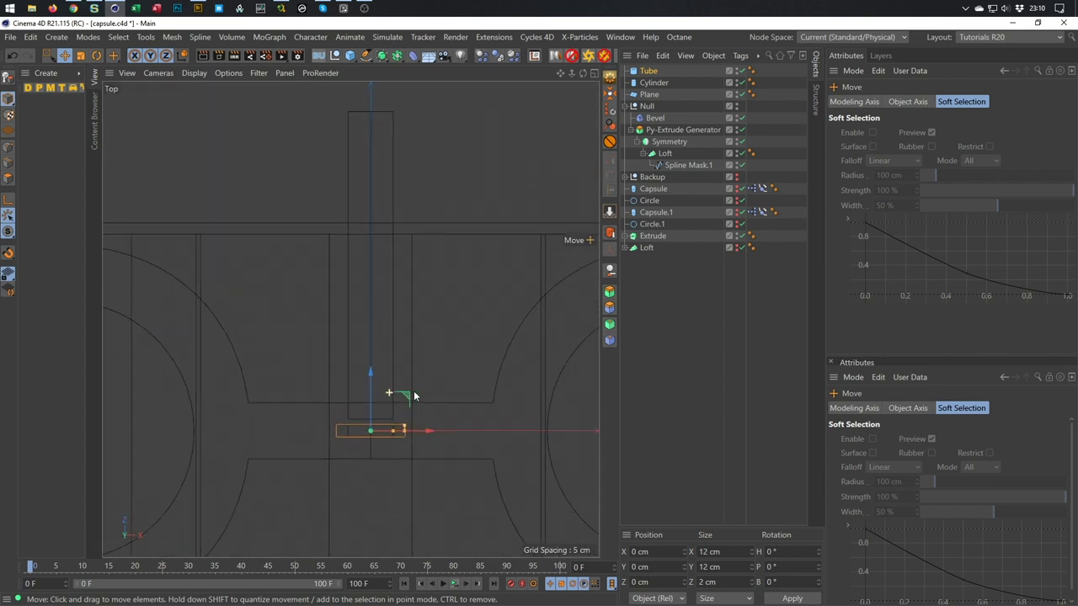
drag(377, 370, 379, 169)
scroll(379, 167, up, 5)
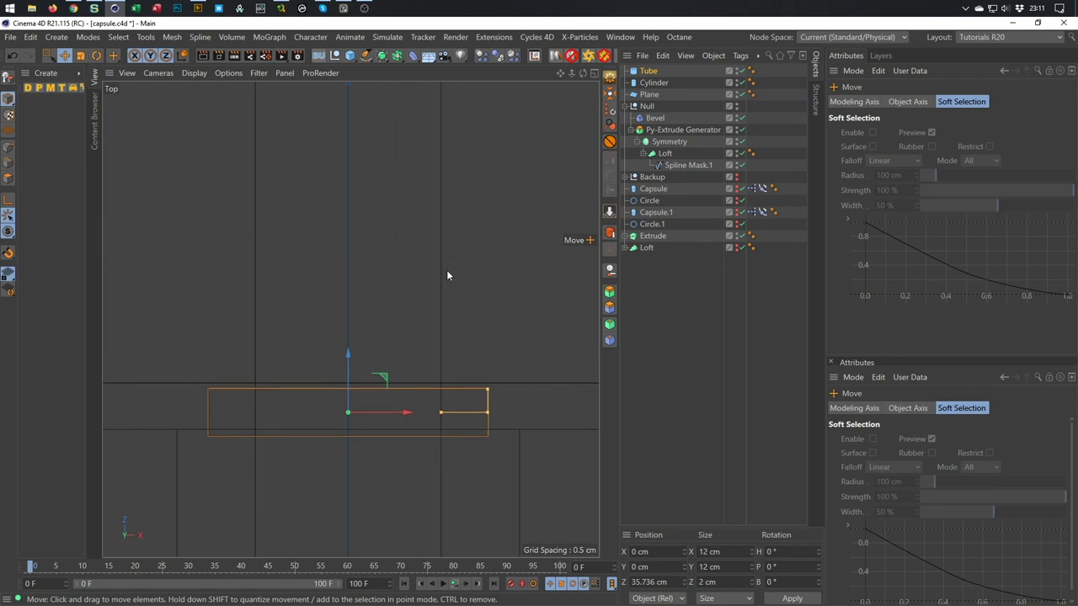
drag(350, 354, 351, 346)
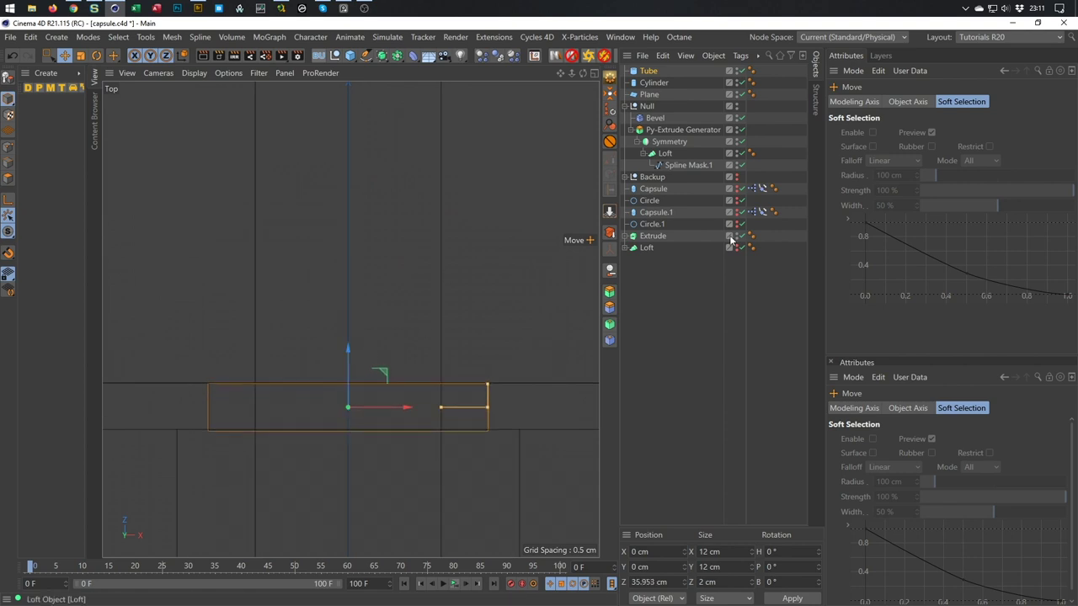
Enable Fillet on the Tube to round the collar's edges
click(657, 72)
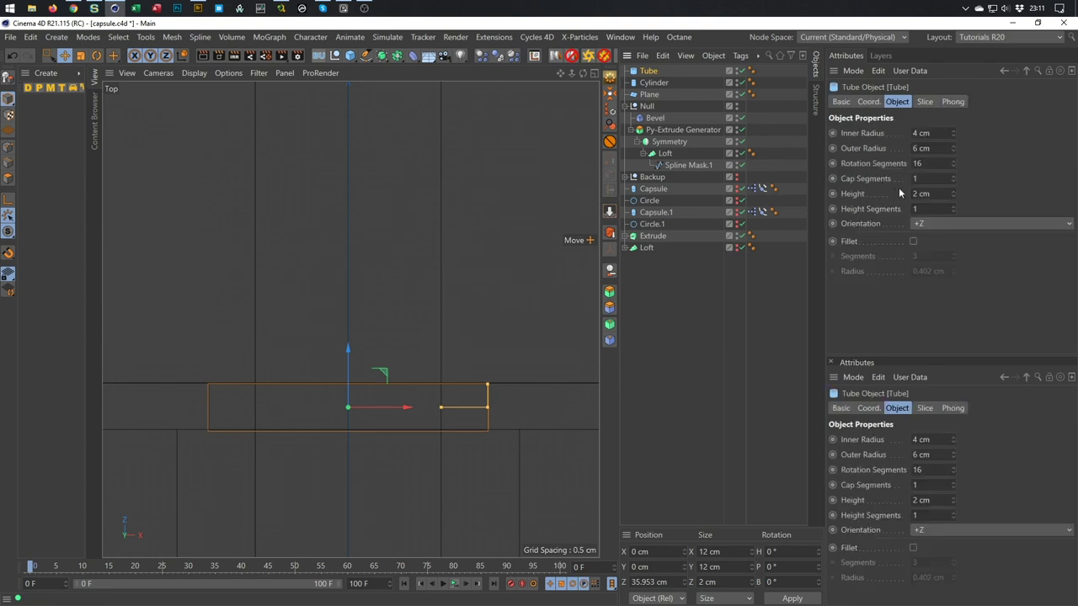
click(912, 242)
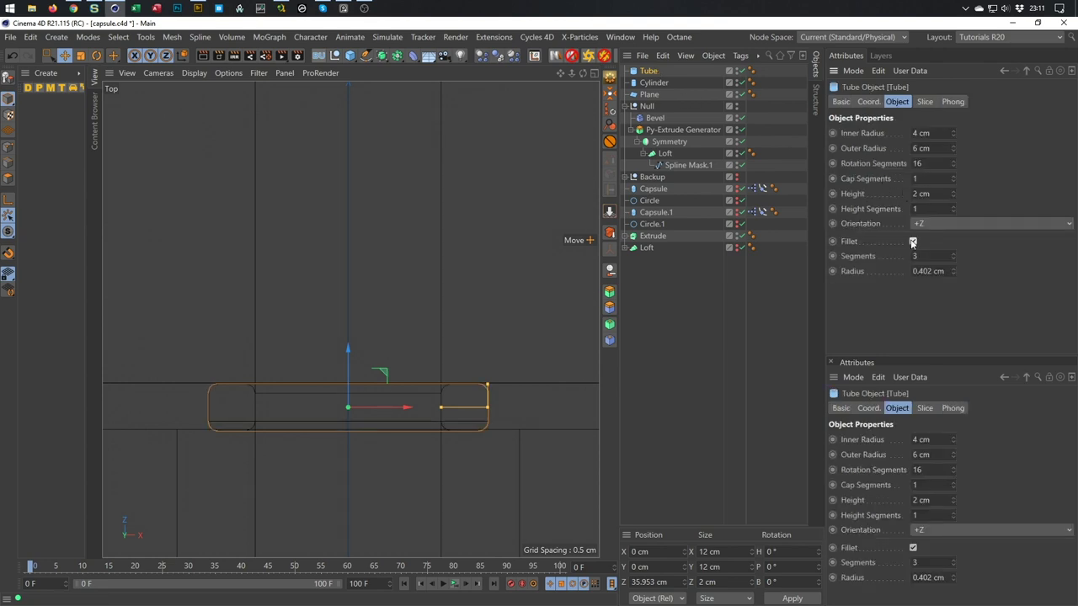
middle_click(453, 335)
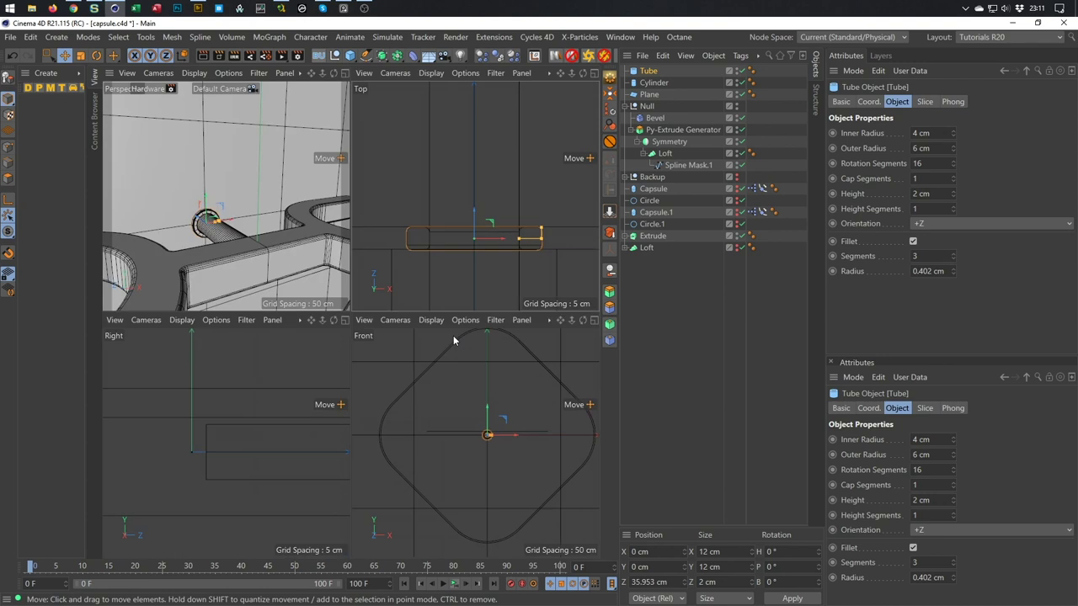
middle_click(298, 255)
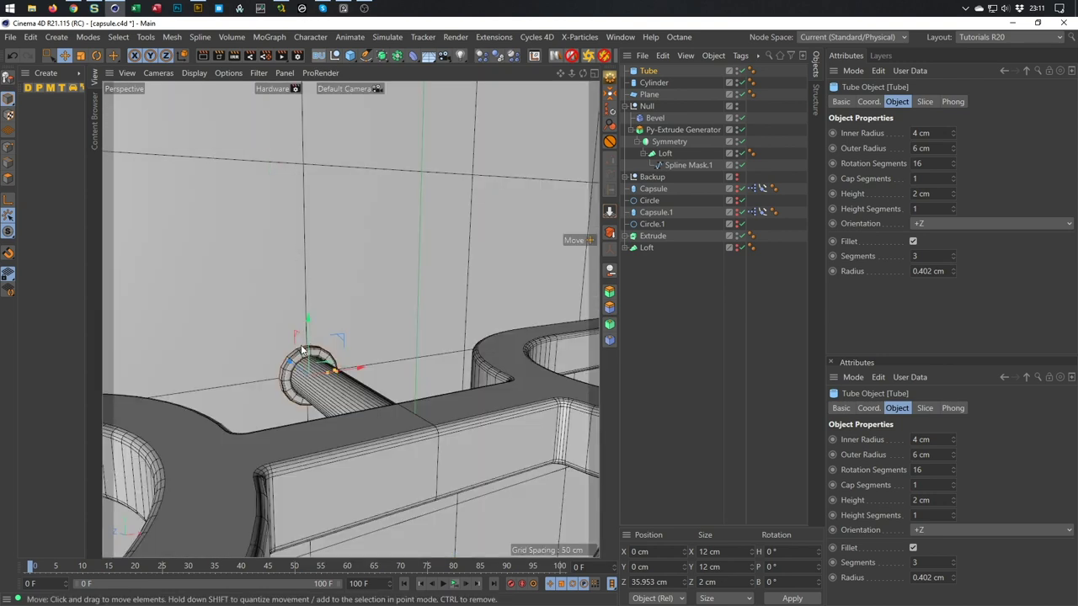
scroll(301, 344, up, 5)
alt+drag(402, 349, 328, 354)
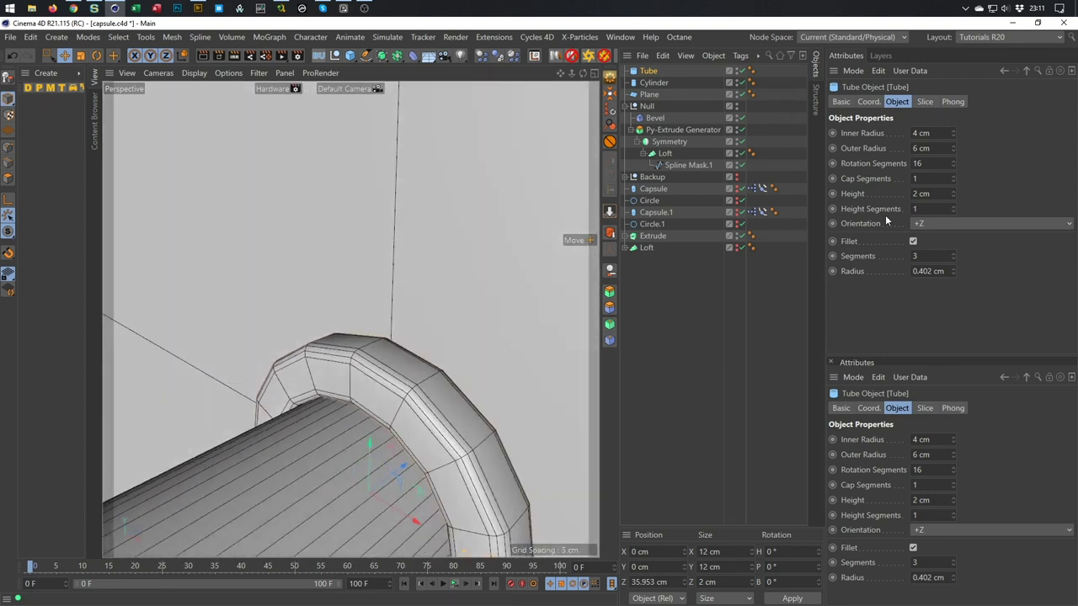
Set the Tube's rotation segments to 50 and check the collar on the rod
double_click(922, 163)
text(50)
key(Return)
alt+drag(337, 353, 337, 413)
scroll(278, 421, down, 5)
scroll(336, 407, down, 2)
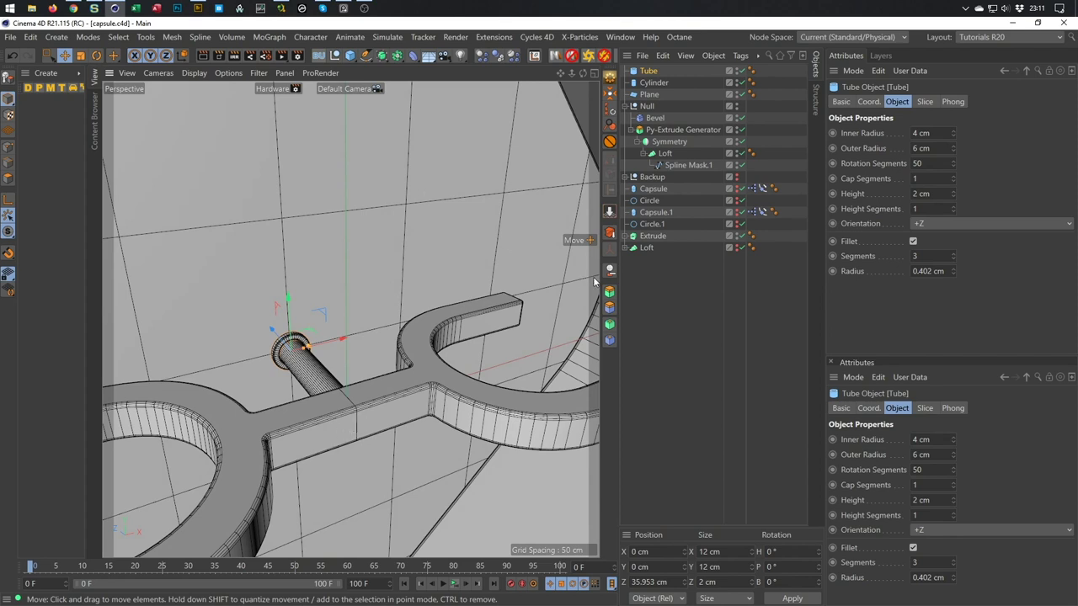
Duplicate the rod cylinder and drag the copy into a thin end cap near the fork's front
click(663, 84)
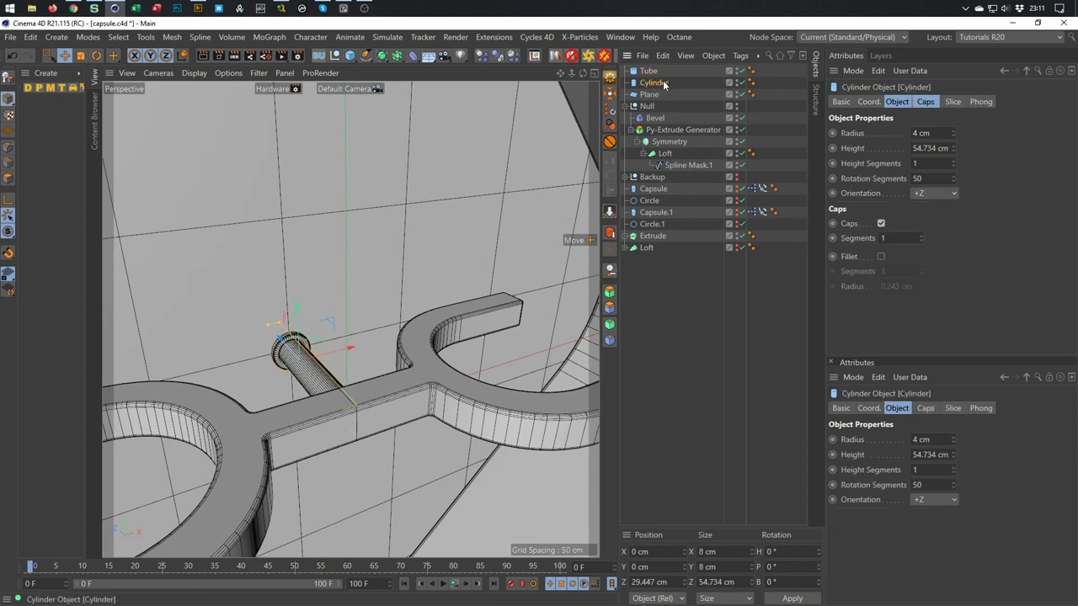
ctrl+drag(659, 87, 658, 91)
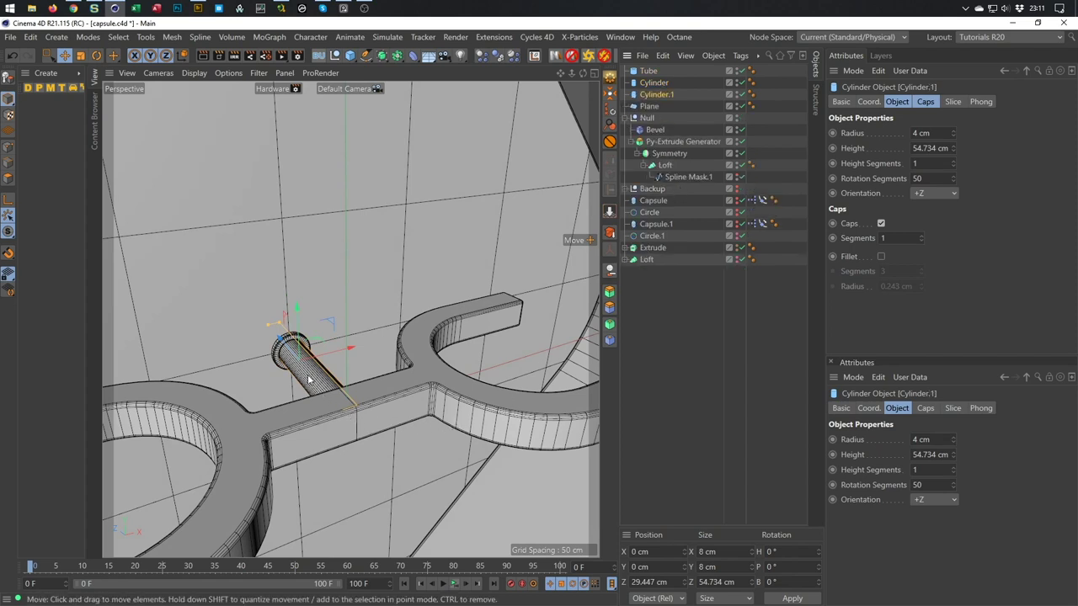
drag(282, 337, 379, 451)
drag(347, 407, 376, 477)
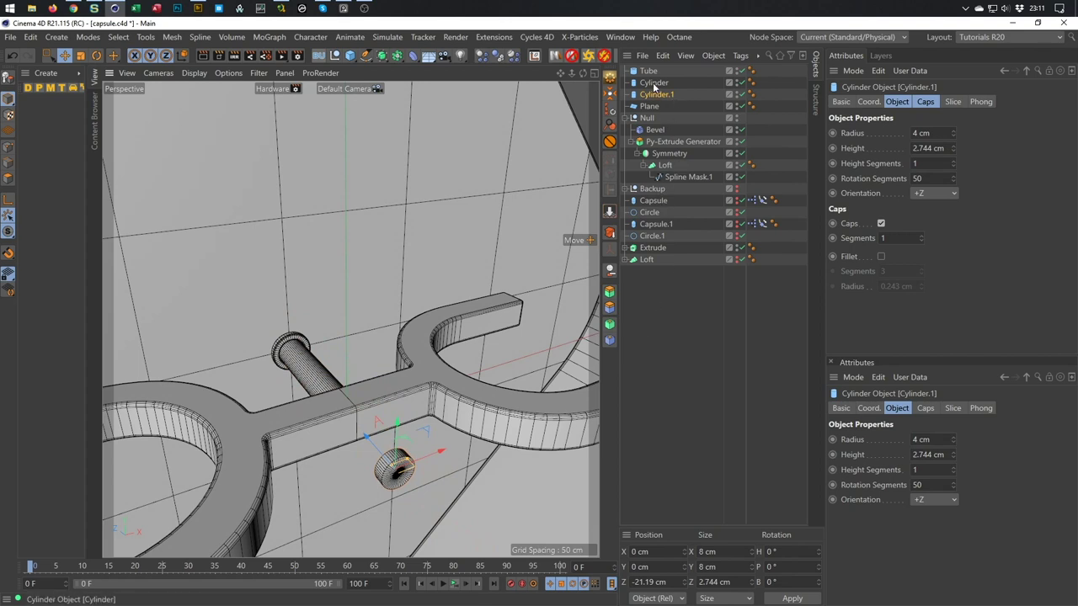
Give Cylinder.1 a 2 cm height and filleted caps with 0.5 cm radius
click(943, 148)
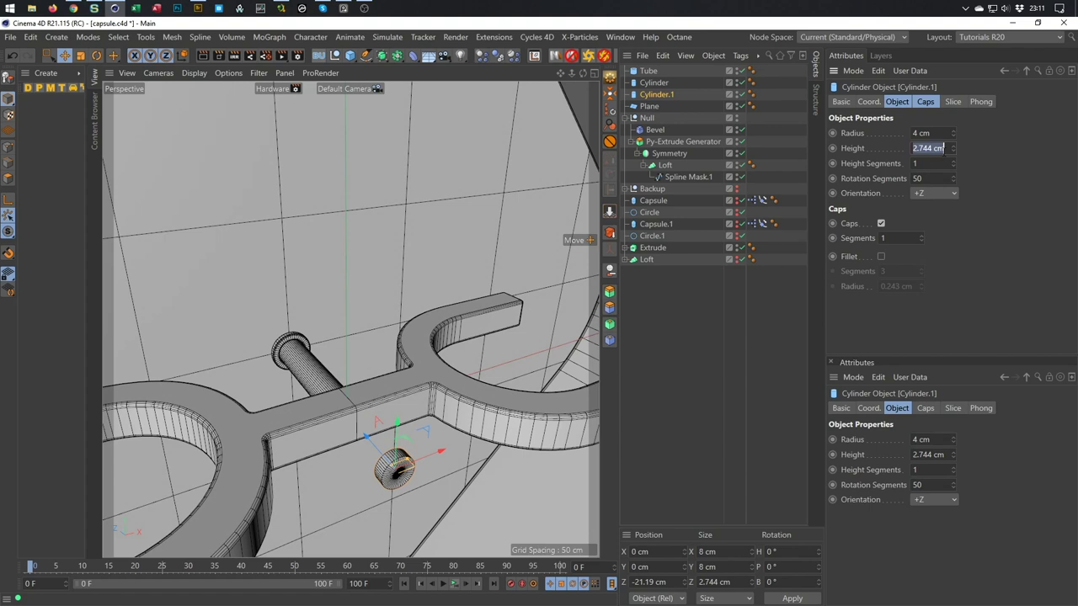
text(2)
key(Return)
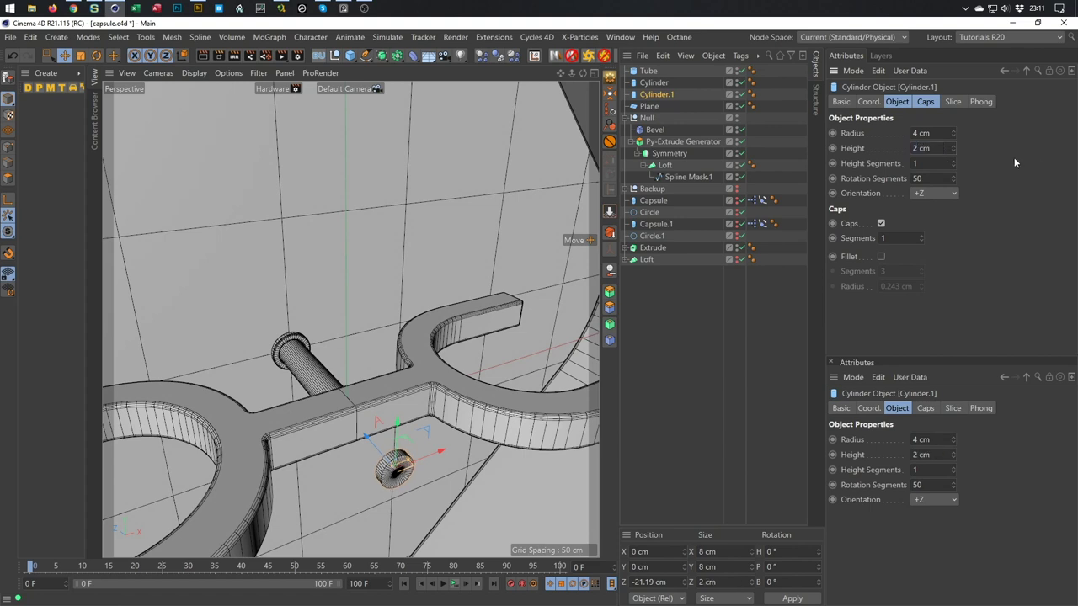
click(882, 255)
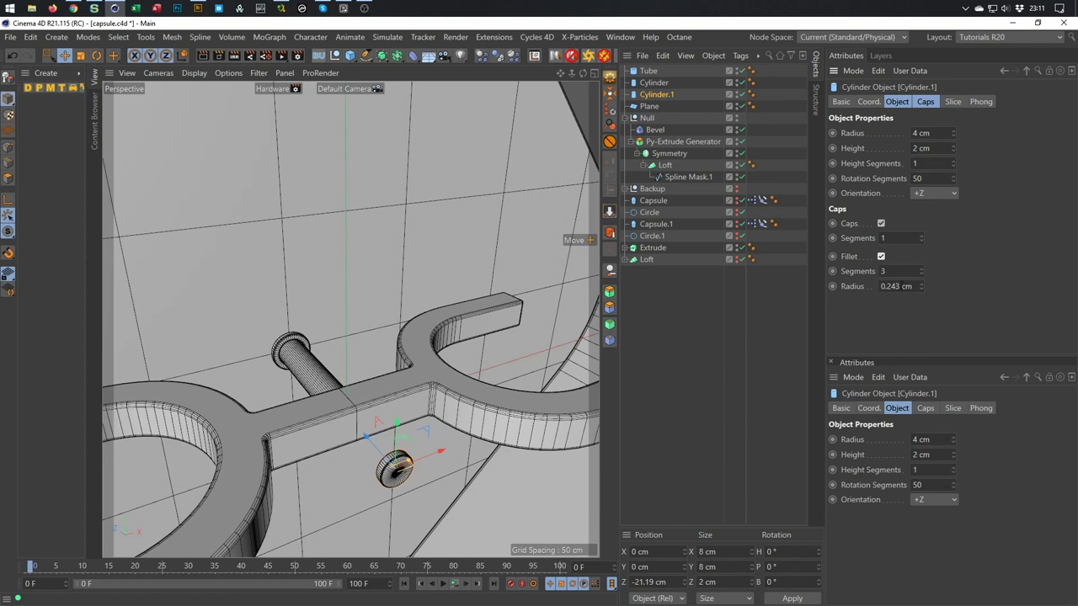
double_click(895, 286)
text(0.5)
key(Return)
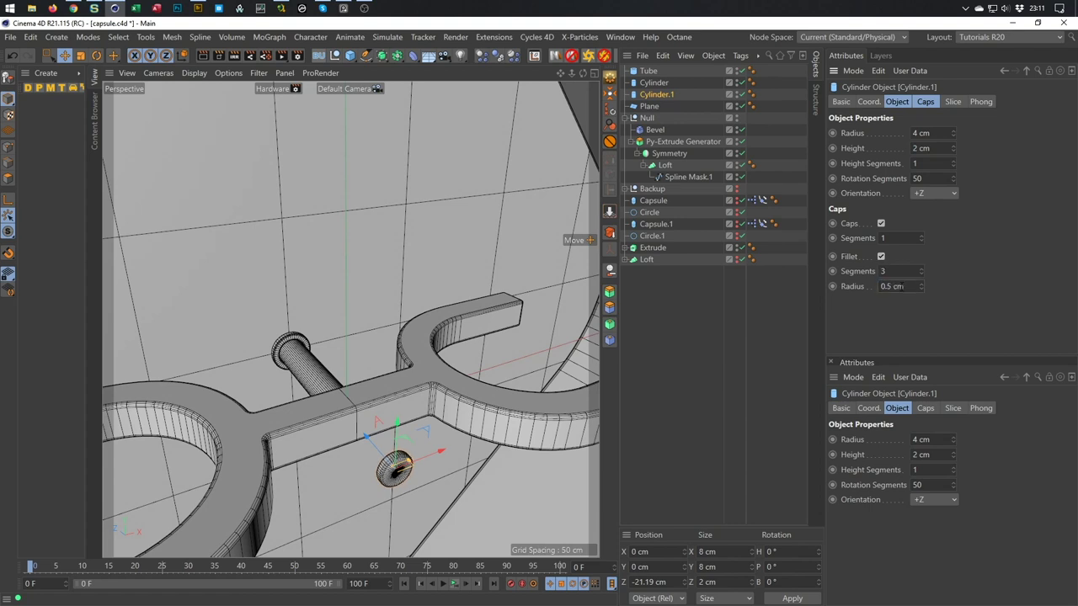
In the Top view, move the end cap along Z against the track, to about -6.07 cm
scroll(351, 484, up, 6)
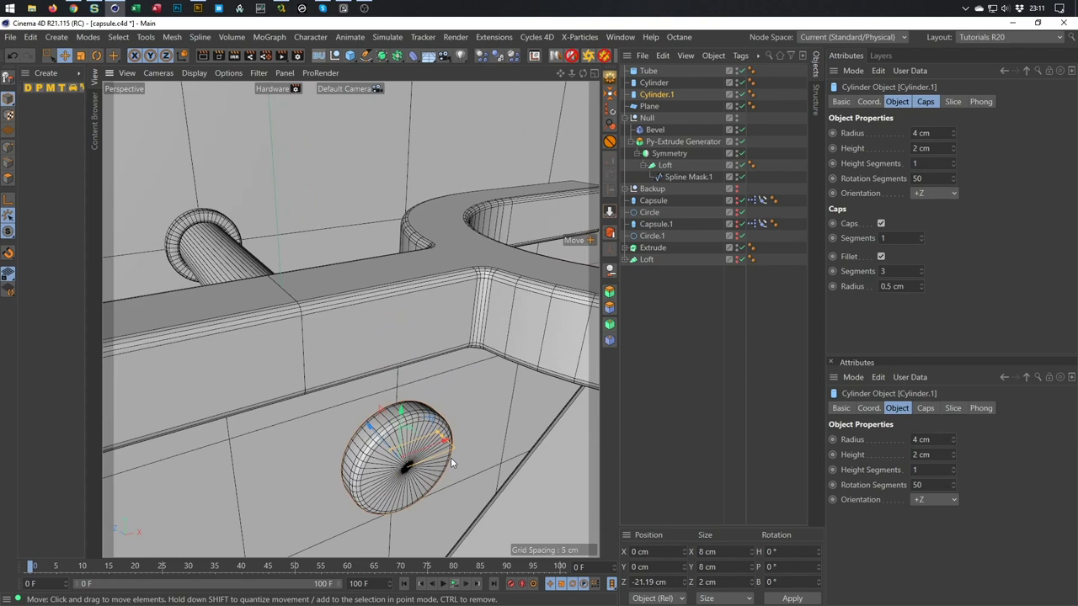
middle_click(451, 457)
middle_click(441, 277)
scroll(366, 303, up, 6)
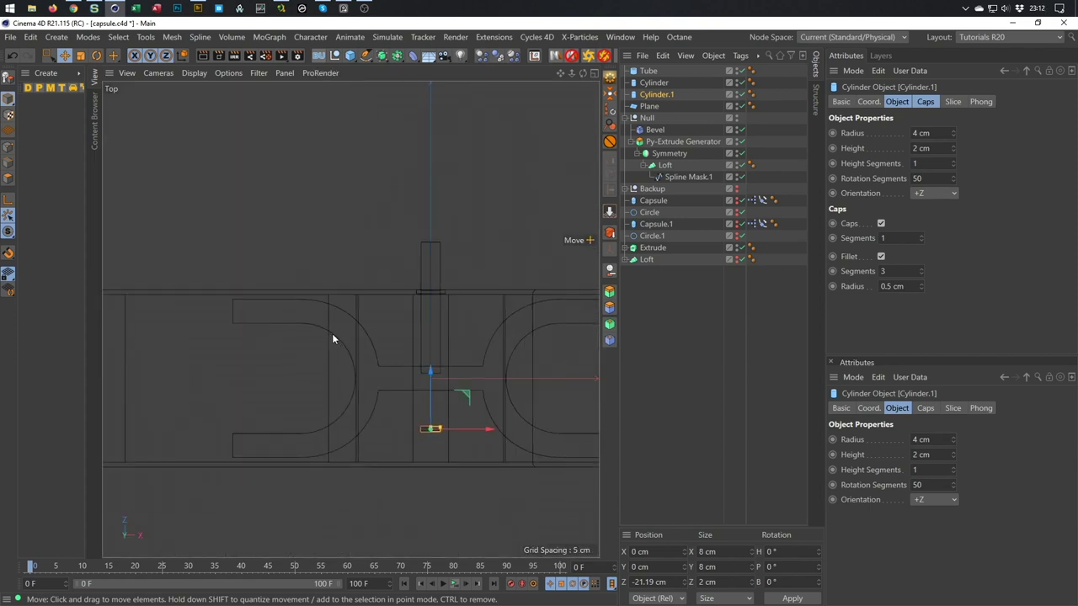
drag(432, 385, 433, 339)
scroll(434, 410, up, 10)
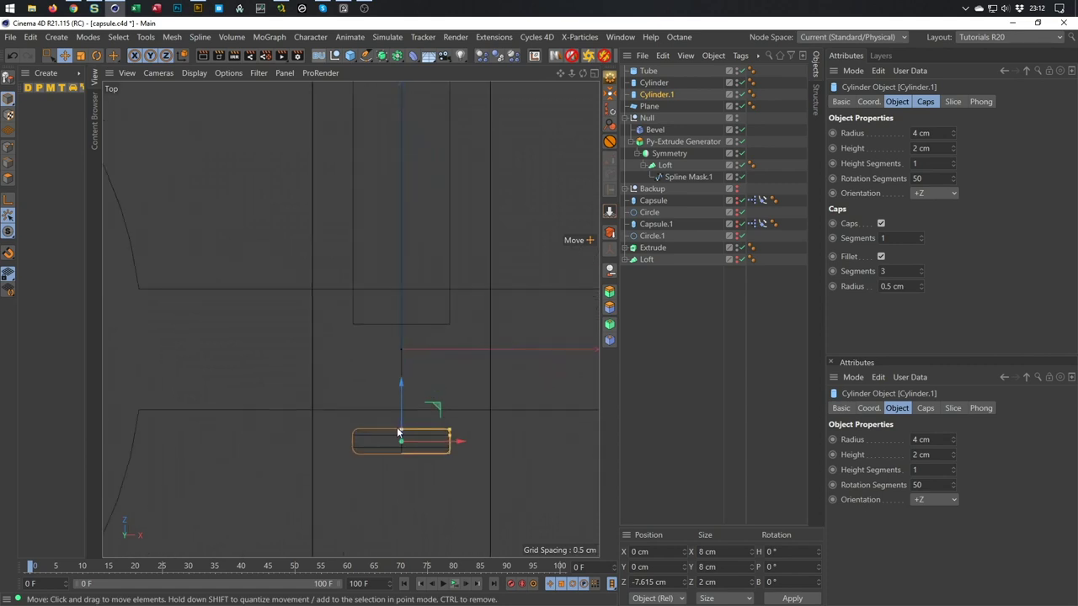
drag(407, 398, 404, 357)
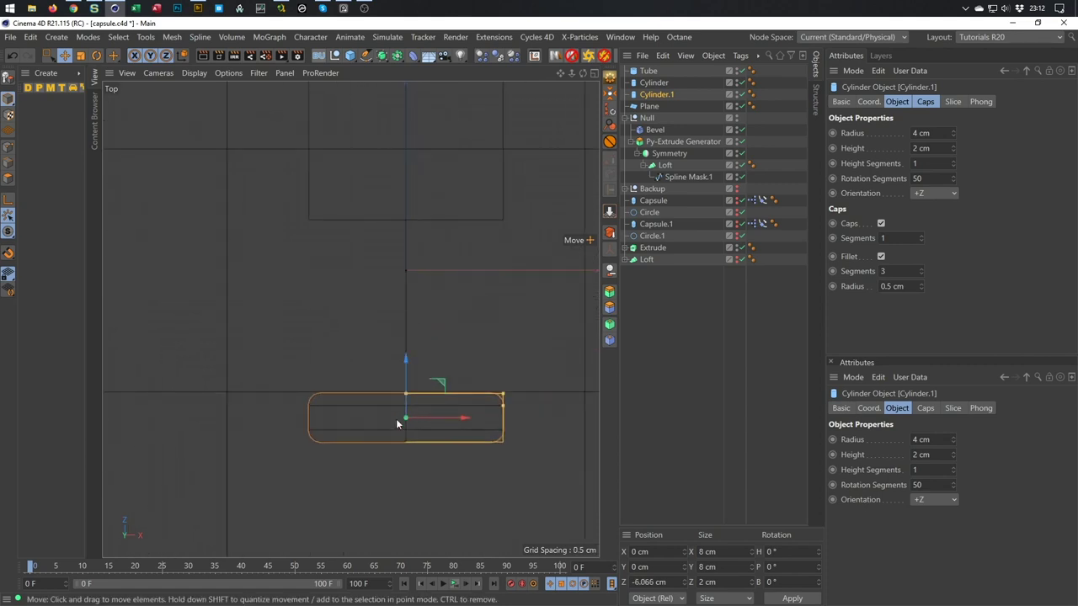
Orbit the perspective view to inspect the end cap against the fork
middle_click(396, 418)
middle_click(284, 272)
scroll(297, 377, down, 5)
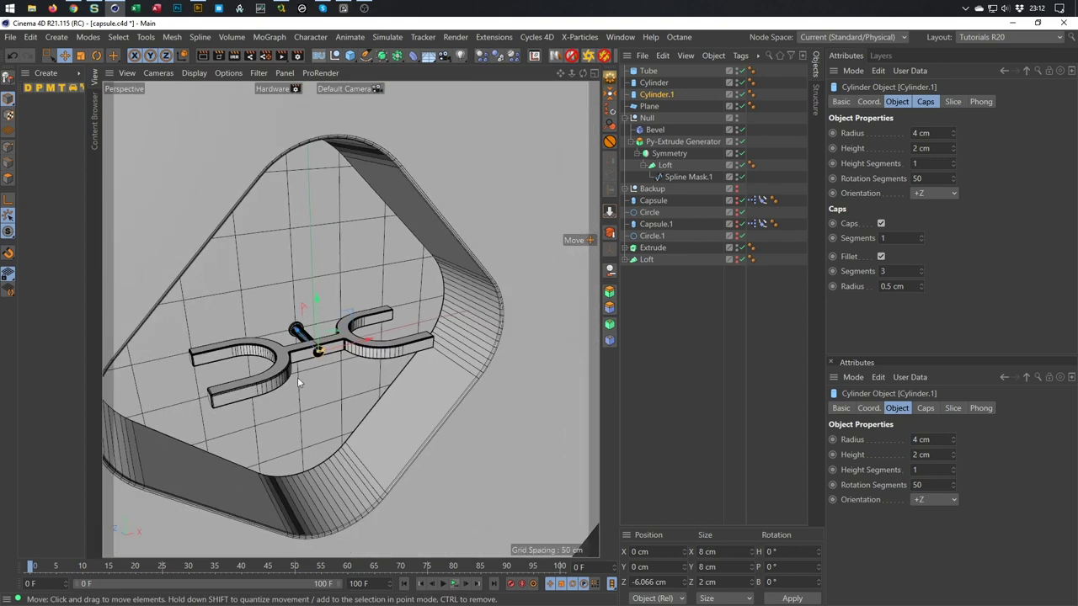
scroll(337, 362, up, 6)
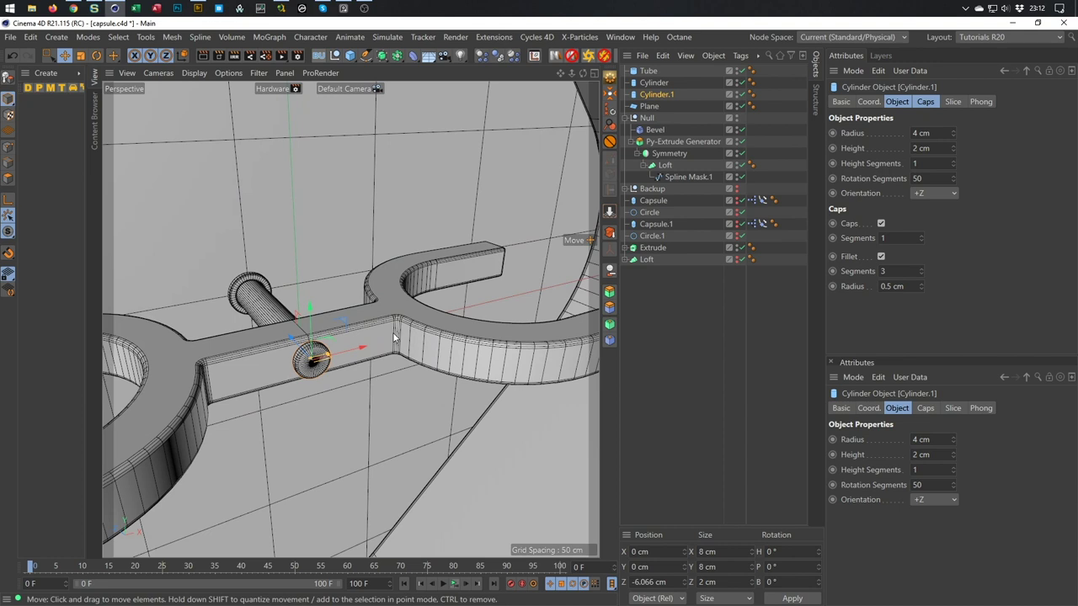
scroll(392, 332, down, 2)
alt+drag(305, 340, 394, 431)
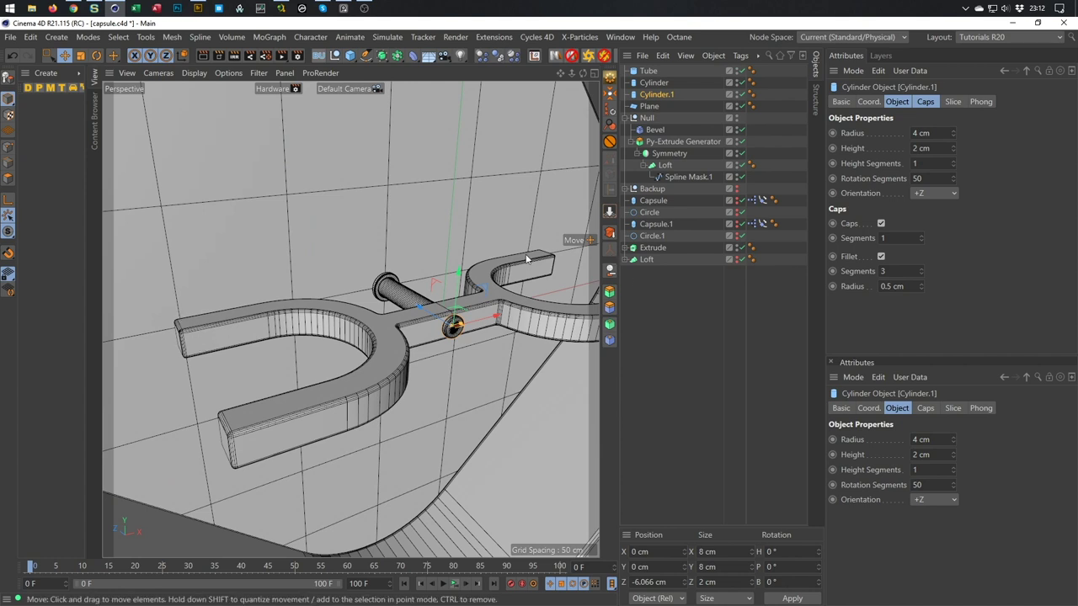
alt+drag(342, 357, 329, 393)
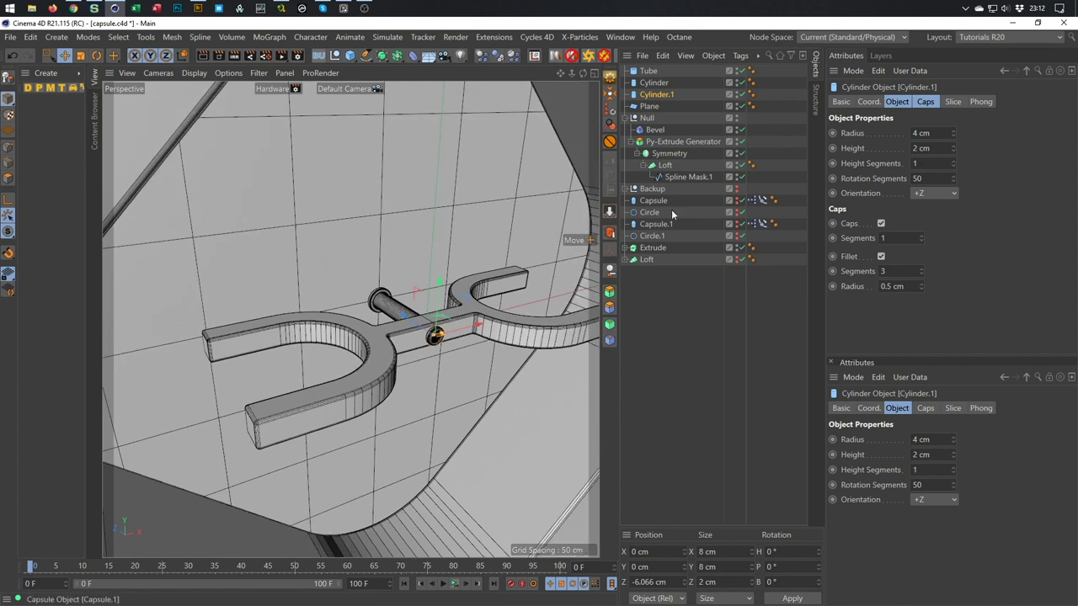
Make Capsule and Capsule.1 visible again and zoom the Front view in on the capsule
click(737, 198)
click(738, 222)
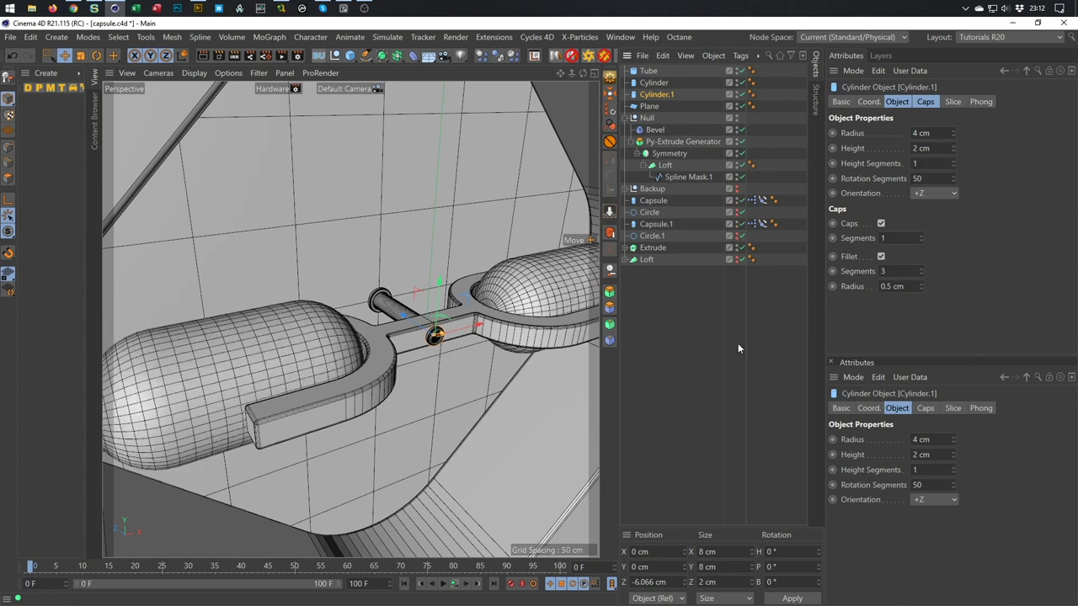
middle_click(296, 385)
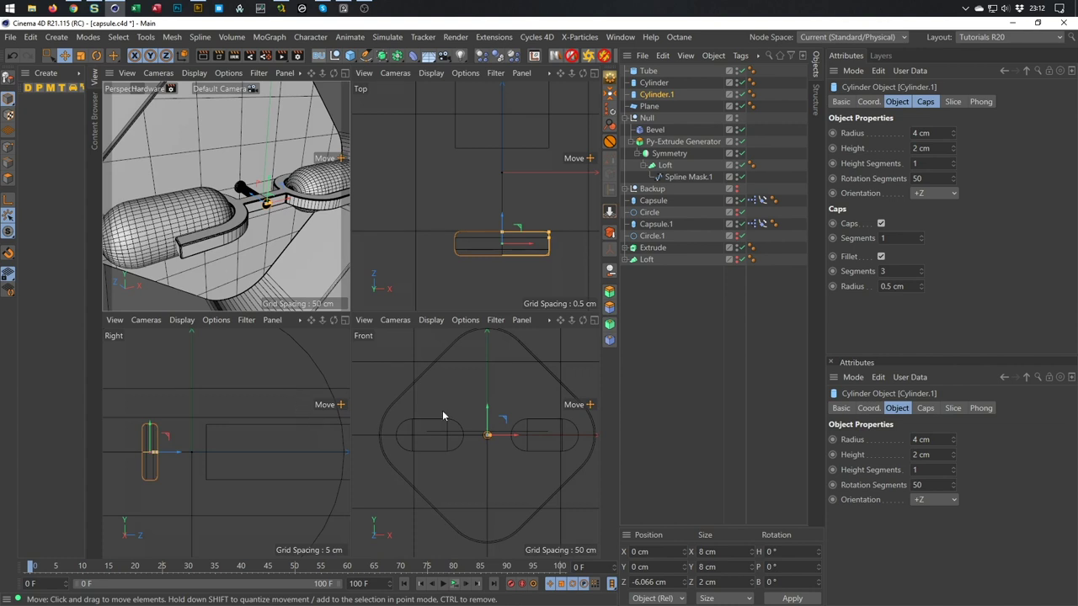
middle_click(442, 410)
alt+right_drag(269, 304, 348, 352)
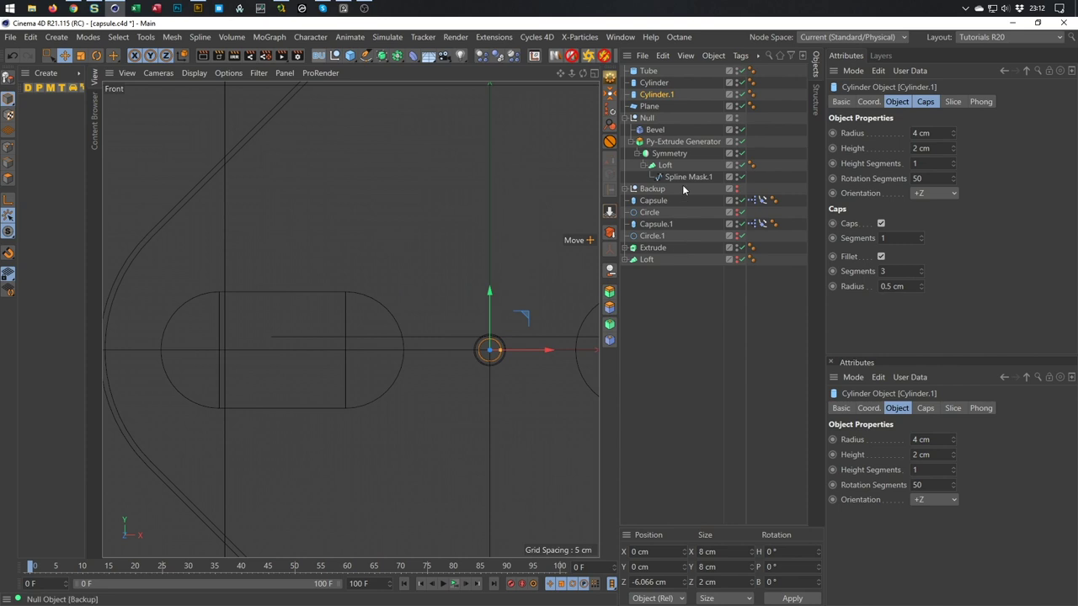
Select the Null group and switch the front viewport to wireframe shading
click(670, 143)
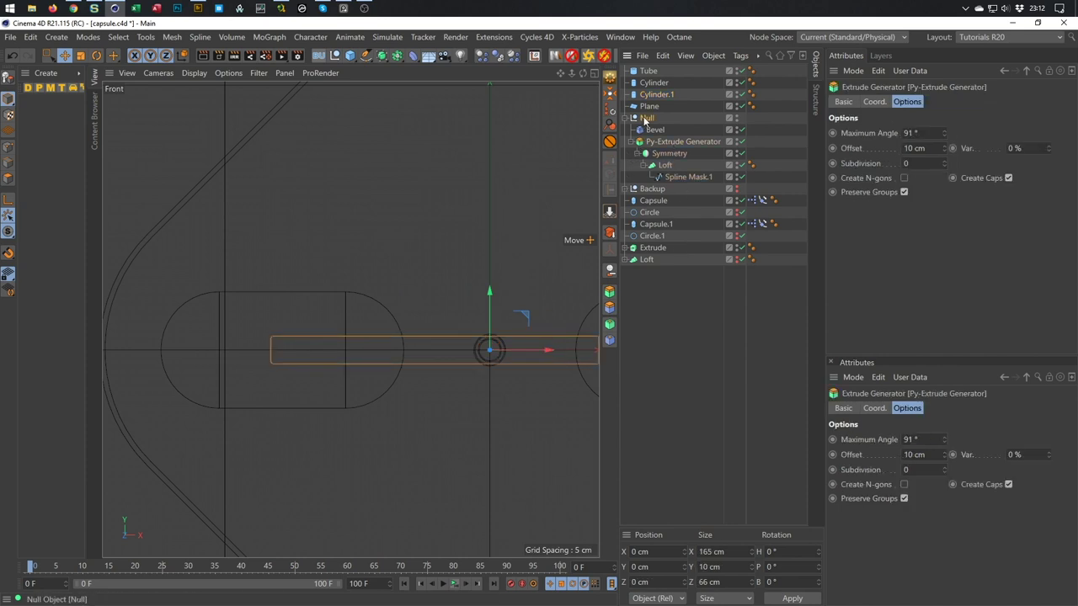
click(645, 118)
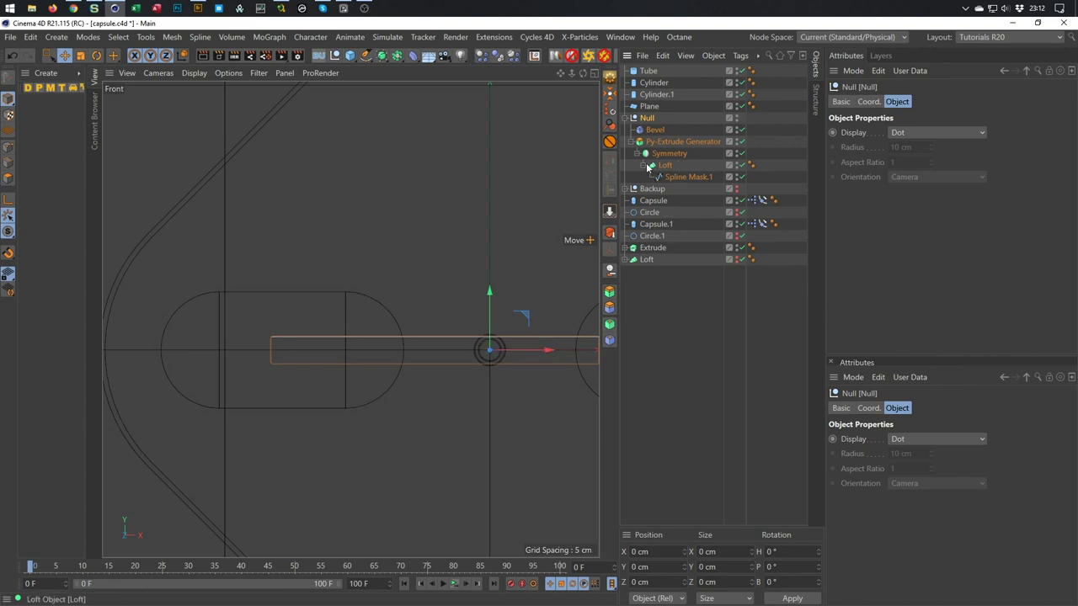
click(195, 73)
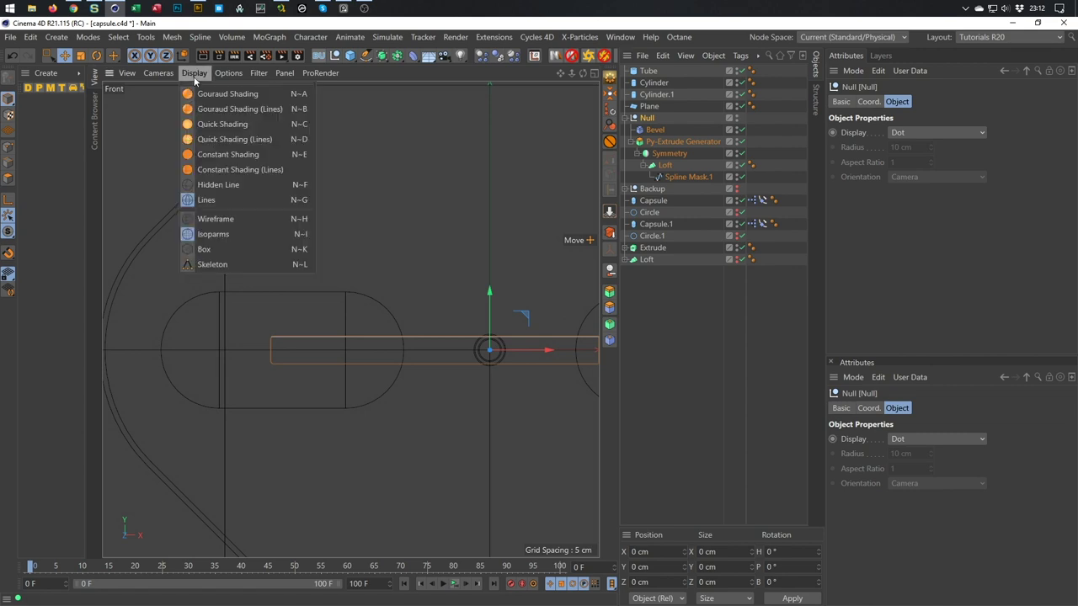
click(215, 218)
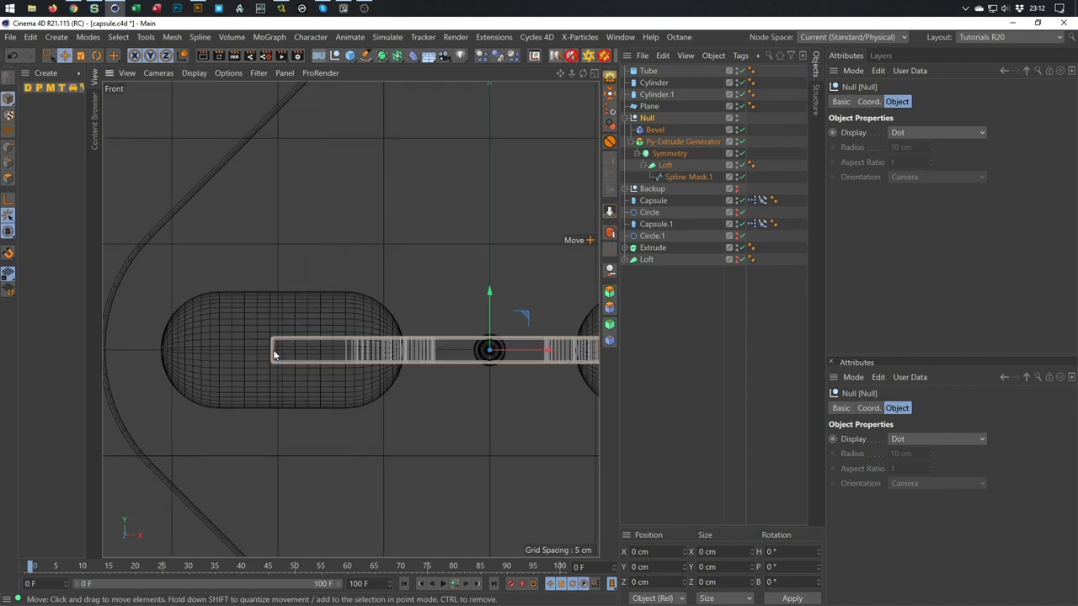
scroll(273, 349, up, 3)
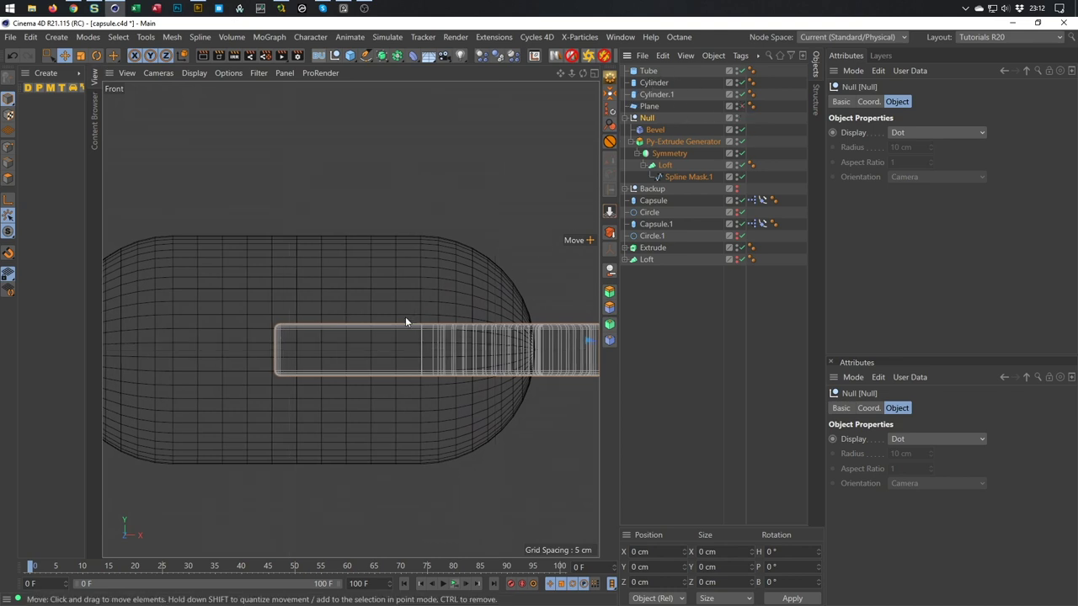
scroll(353, 303, down, 2)
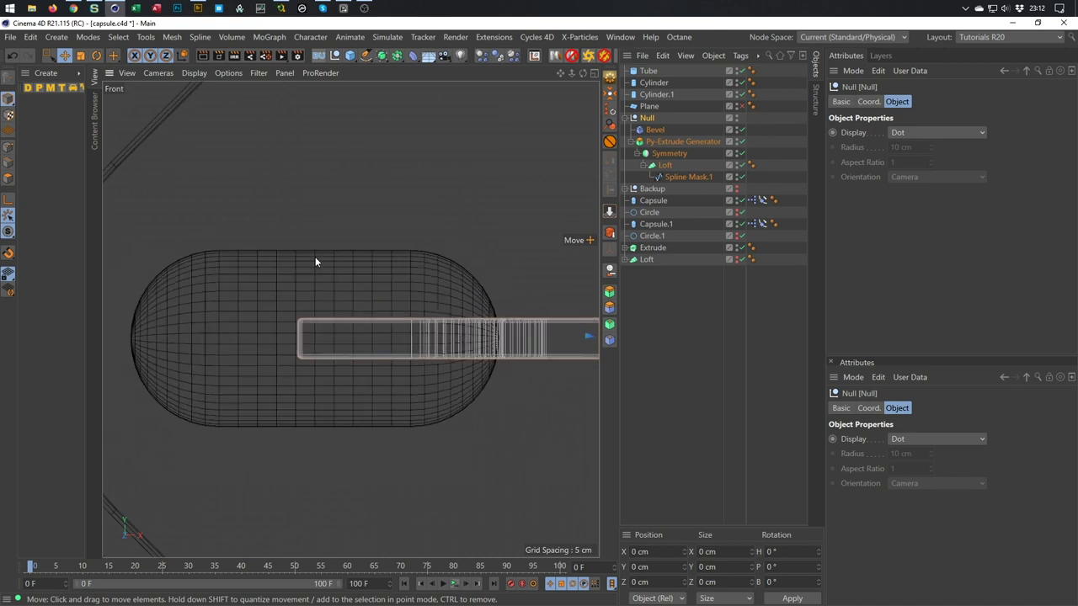
scroll(320, 337, up, 3)
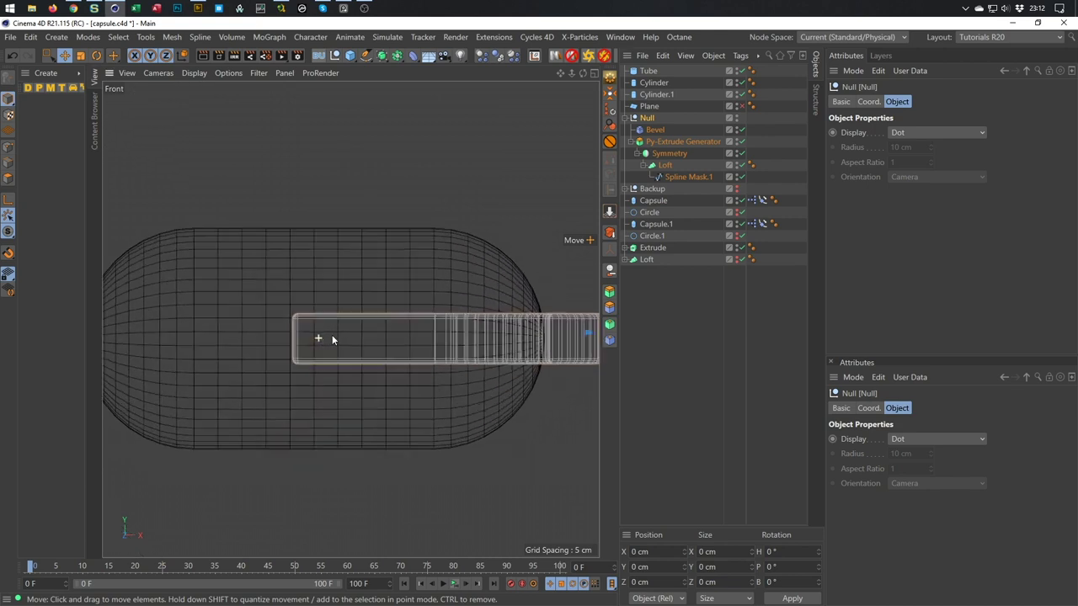
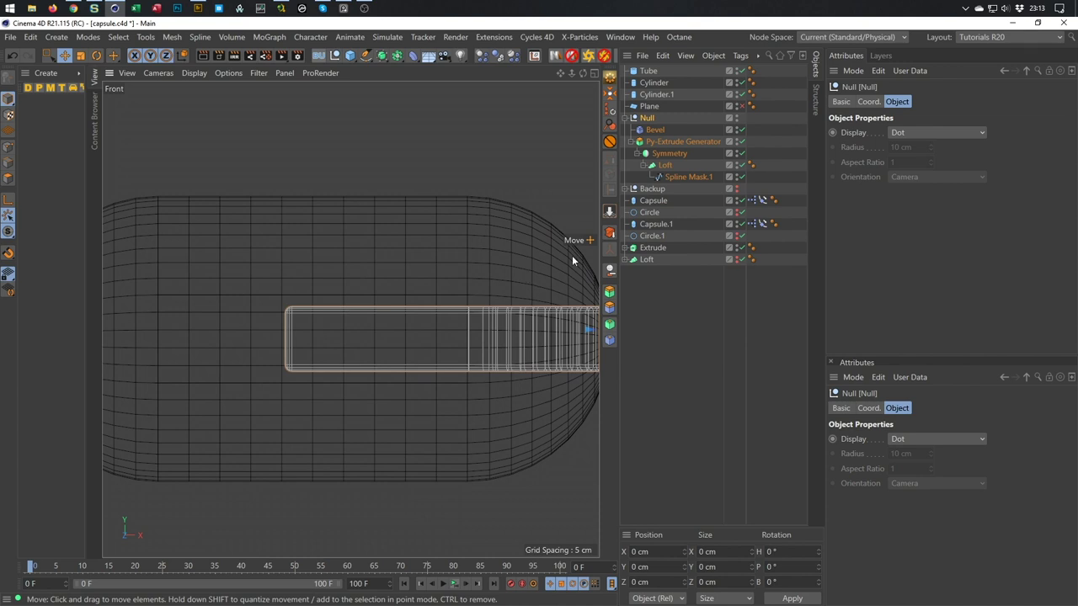
Duplicate Cylinder.1 as Cylinder.2 and slide the cylinders left along X
click(651, 98)
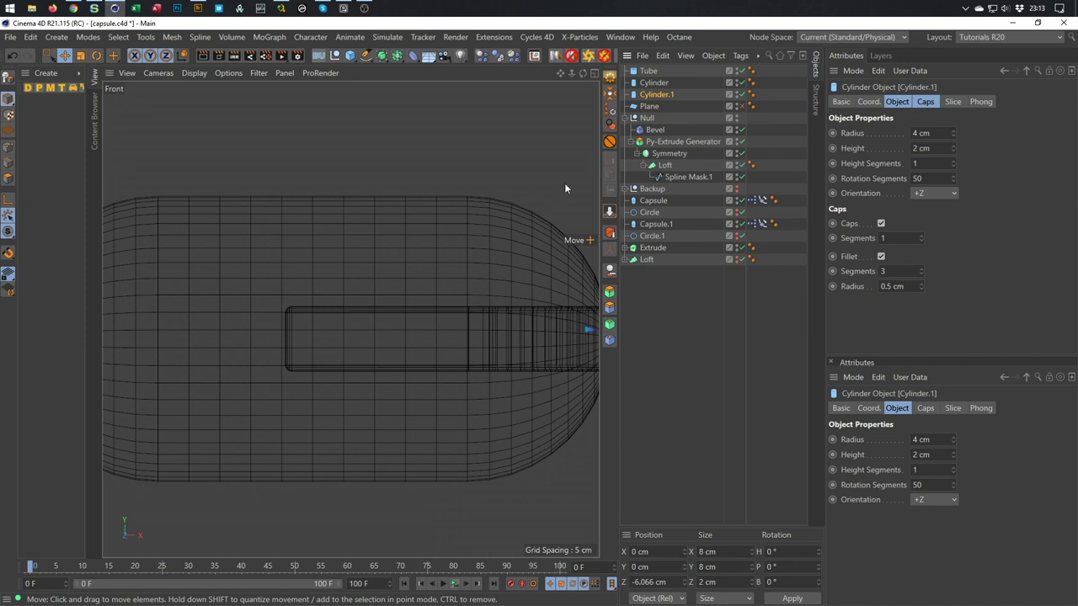
drag(650, 97, 651, 103)
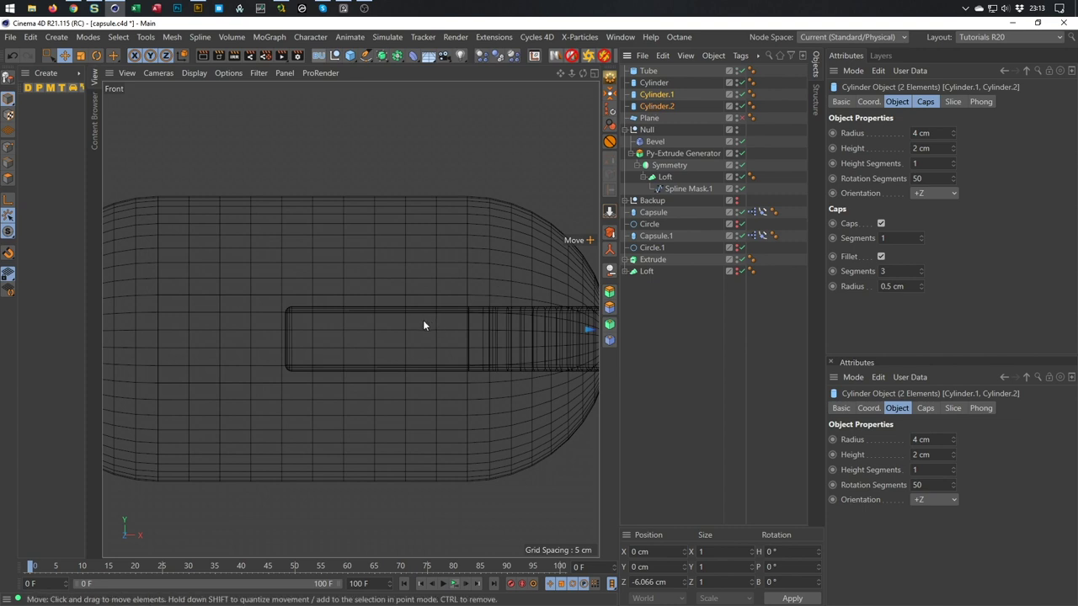
scroll(424, 325, down, 5)
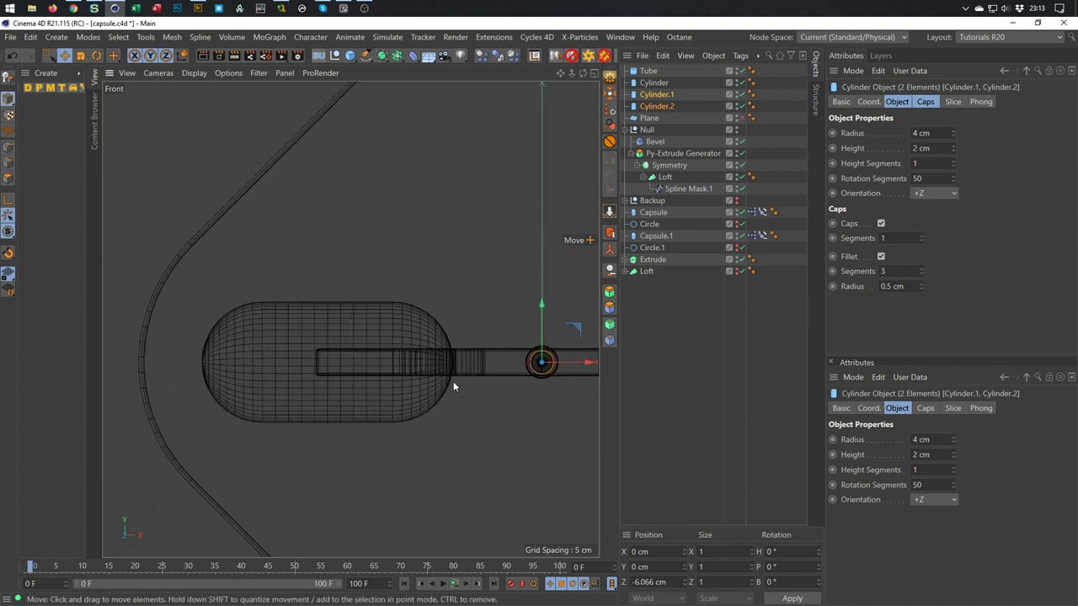
drag(591, 364, 362, 392)
scroll(337, 357, up, 8)
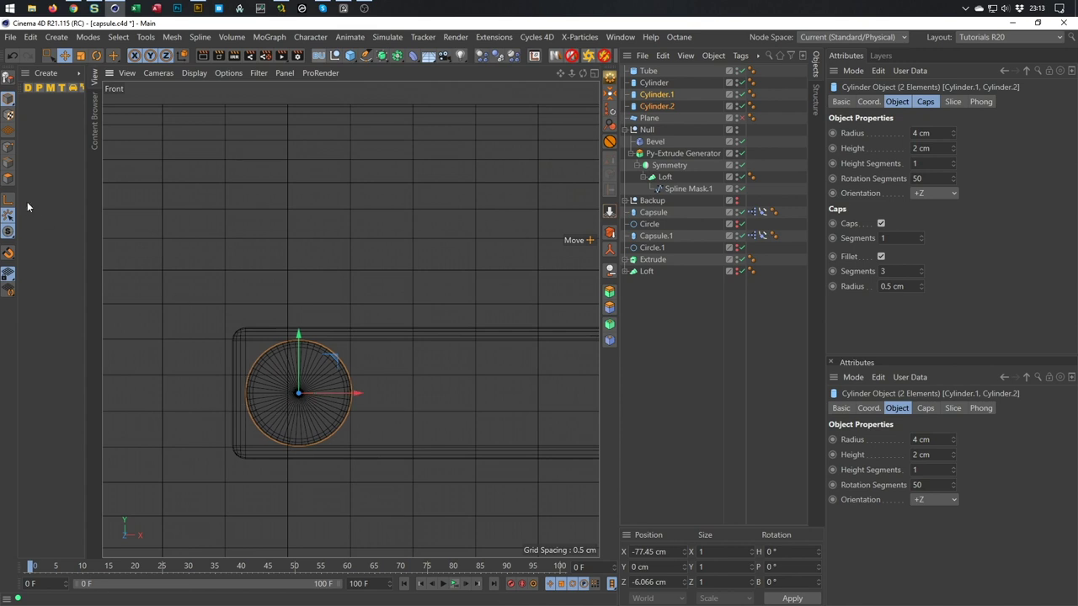
Enable snapping with Edge Snap and snap the cylinder to the bar's end at X -78.279 cm
click(15, 252)
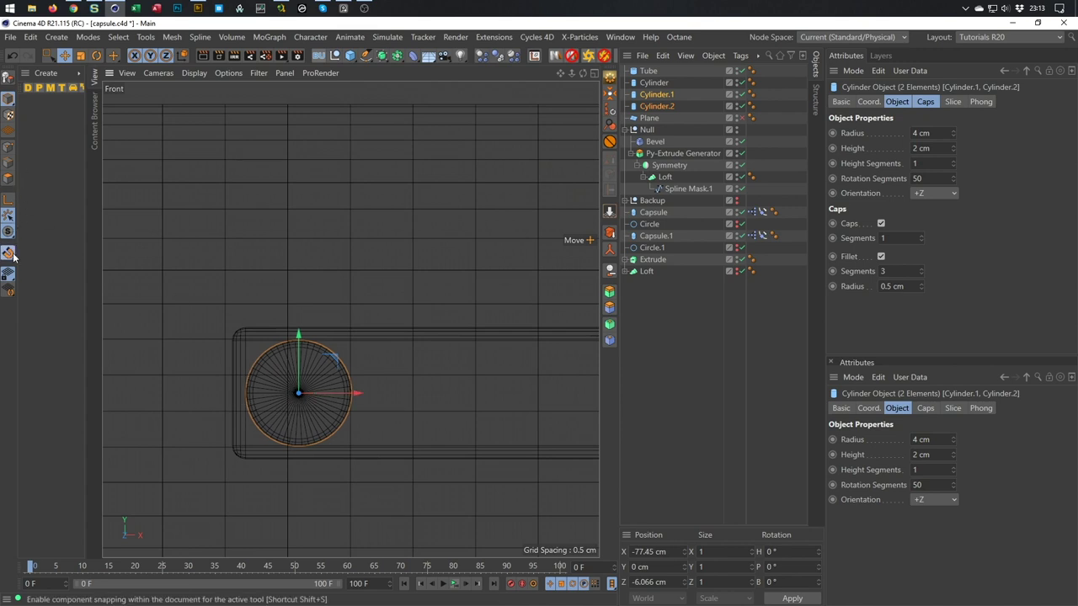
click(48, 224)
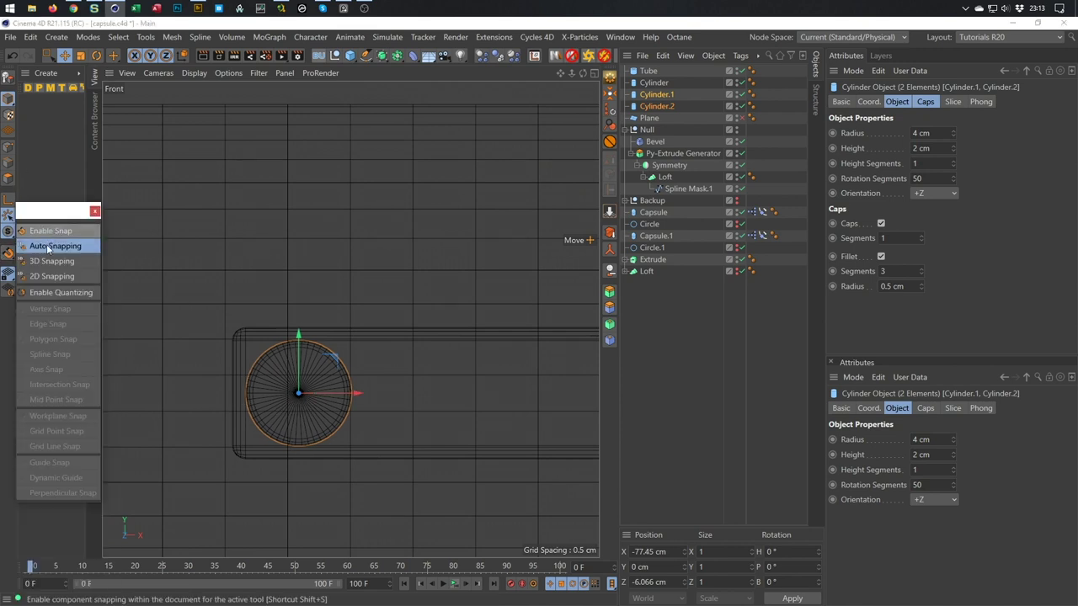
click(51, 230)
click(48, 324)
drag(360, 392, 351, 392)
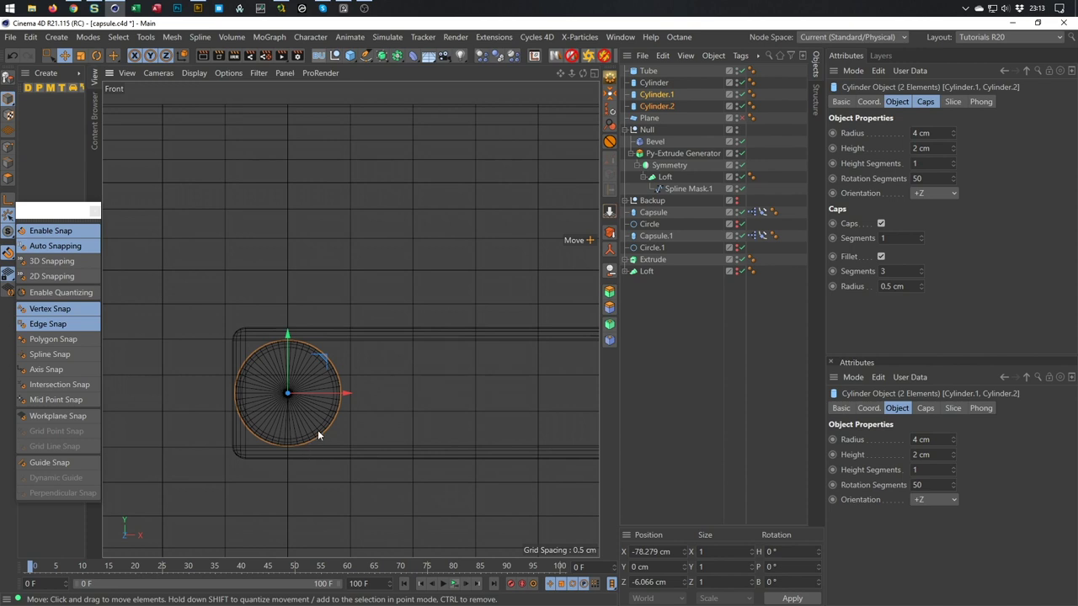
click(96, 211)
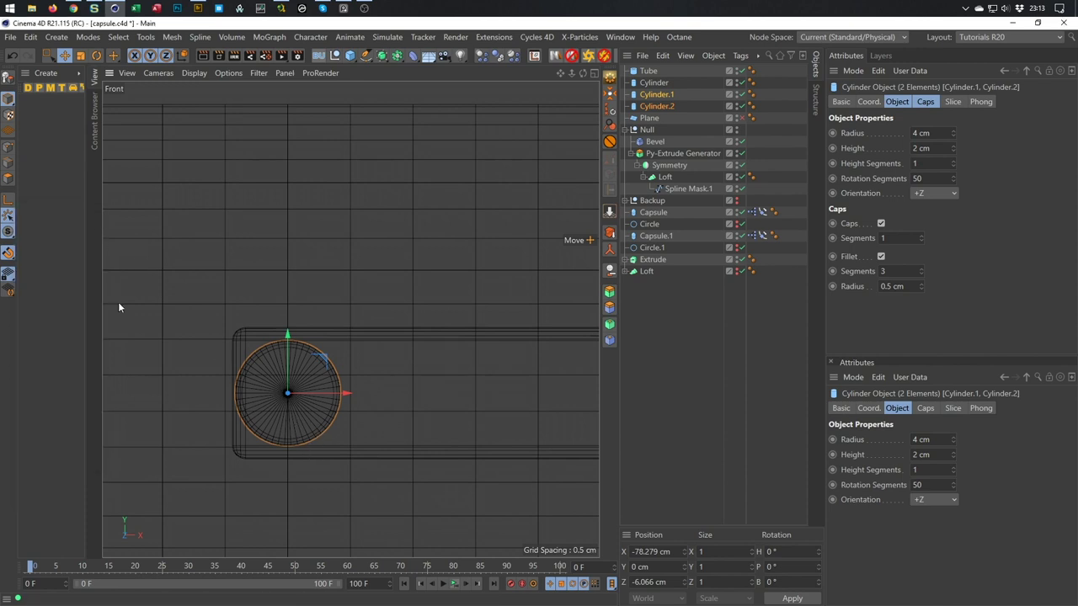
In the Top view, move the cylinder pin along Z to -34.026 cm
middle_click(314, 400)
middle_click(237, 259)
middle_click(236, 260)
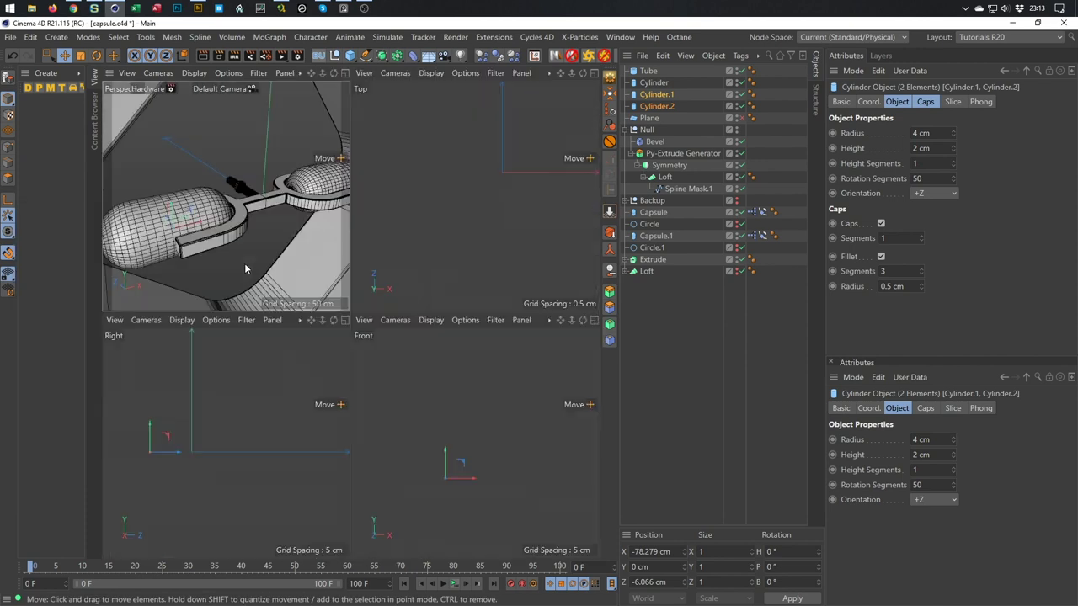
middle_click(424, 234)
scroll(423, 234, down, 8)
scroll(336, 290, down, 3)
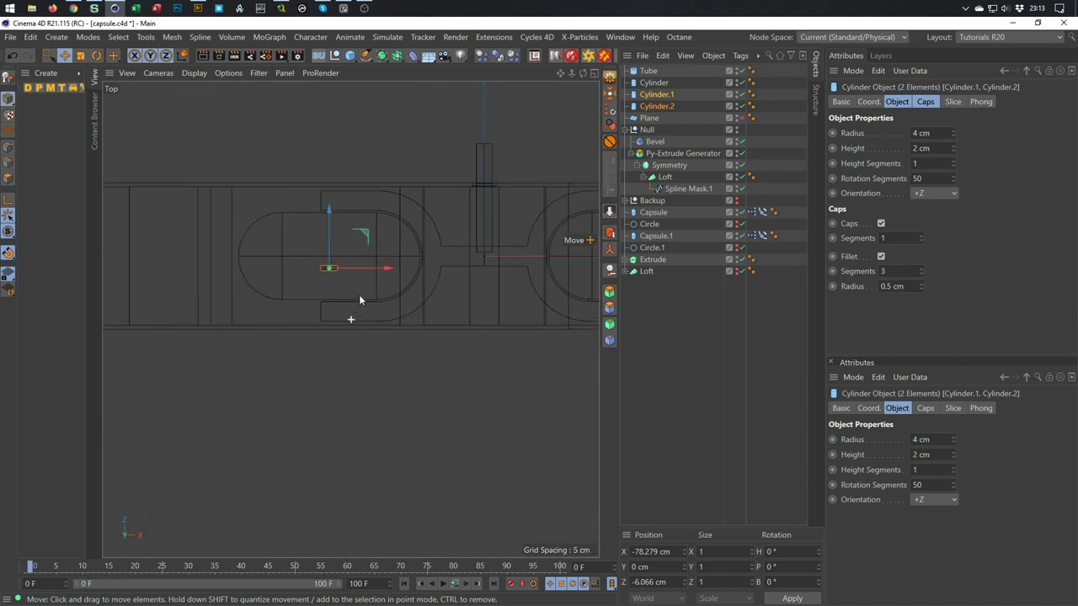
scroll(385, 315, up, 4)
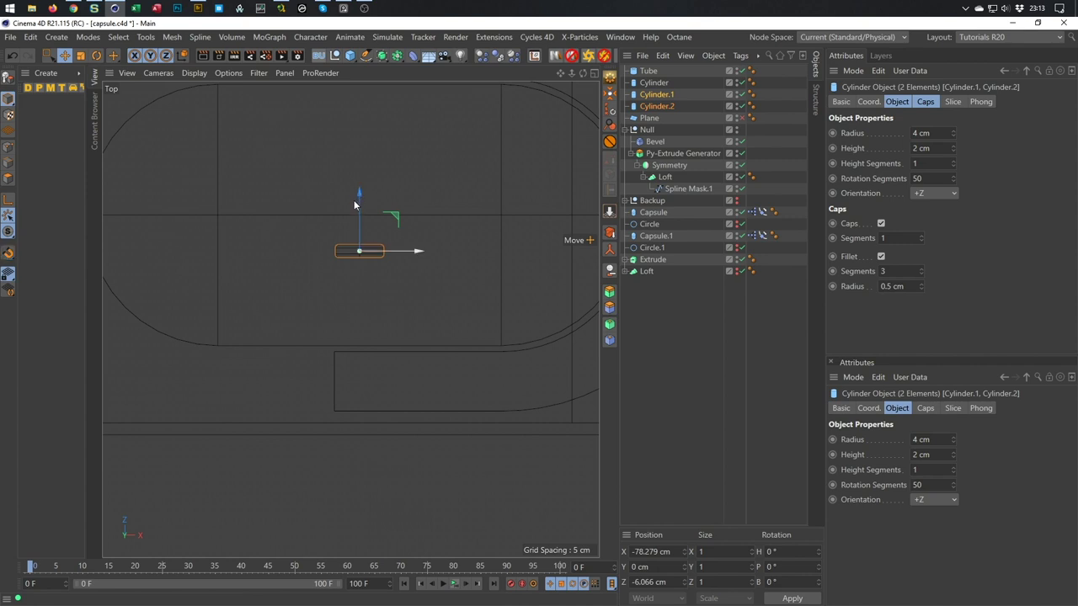
drag(354, 202, 348, 371)
scroll(362, 388, up, 8)
drag(419, 368, 408, 340)
Check the pin's placement in the Perspective view, then return to the Top view
middle_click(408, 340)
middle_click(233, 180)
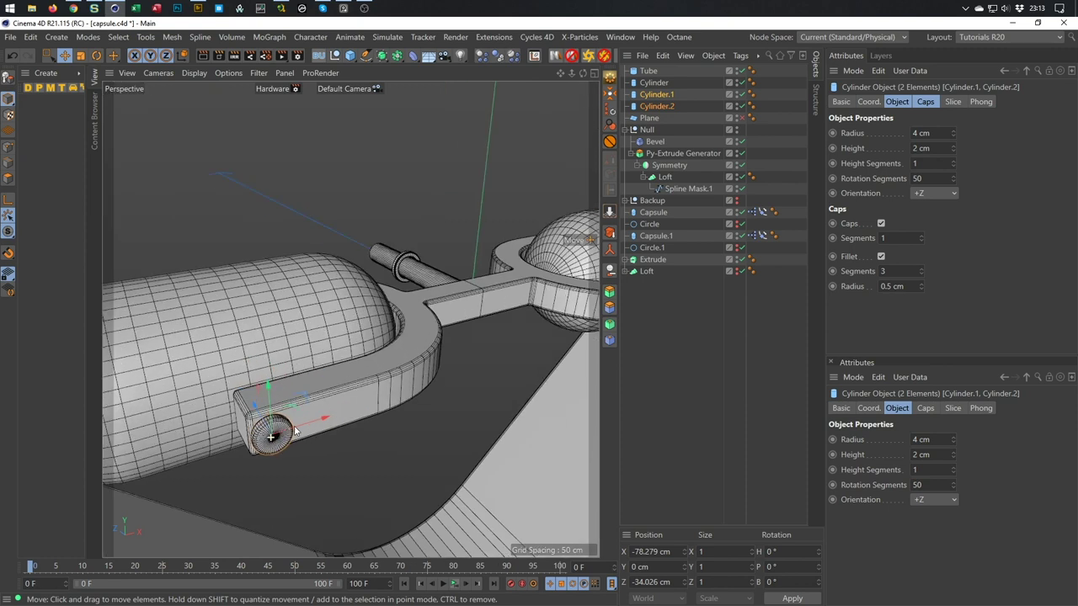
scroll(294, 431, up, 5)
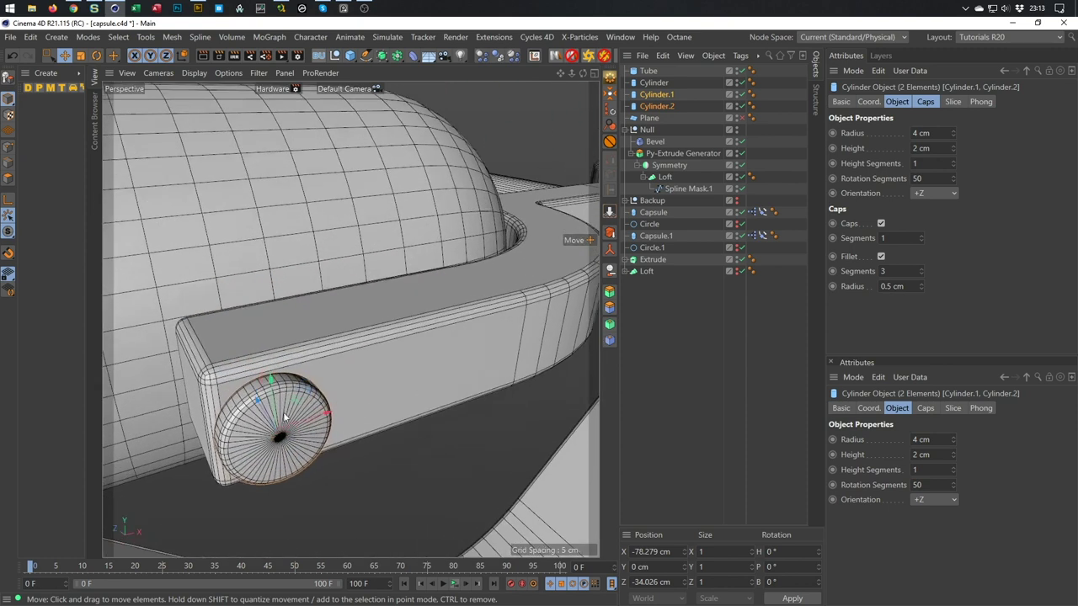
middle_click(228, 373)
middle_click(409, 269)
scroll(412, 279, up, 3)
scroll(328, 336, down, 3)
alt+middle_drag(434, 374, 307, 378)
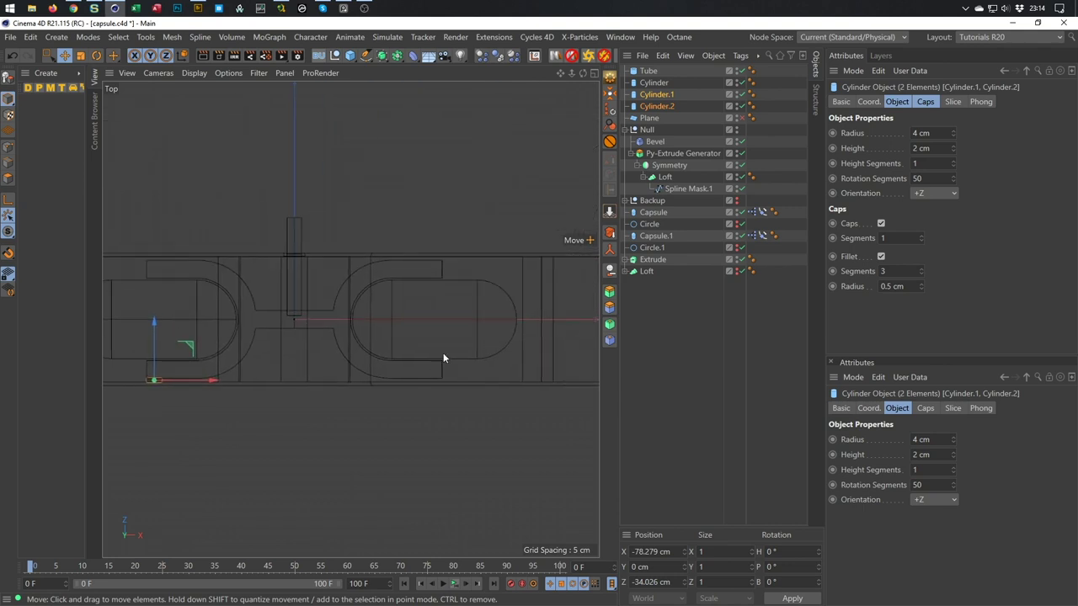
Select the four end points of Spline Mask.1 and move them along X to 84.224 cm
click(673, 188)
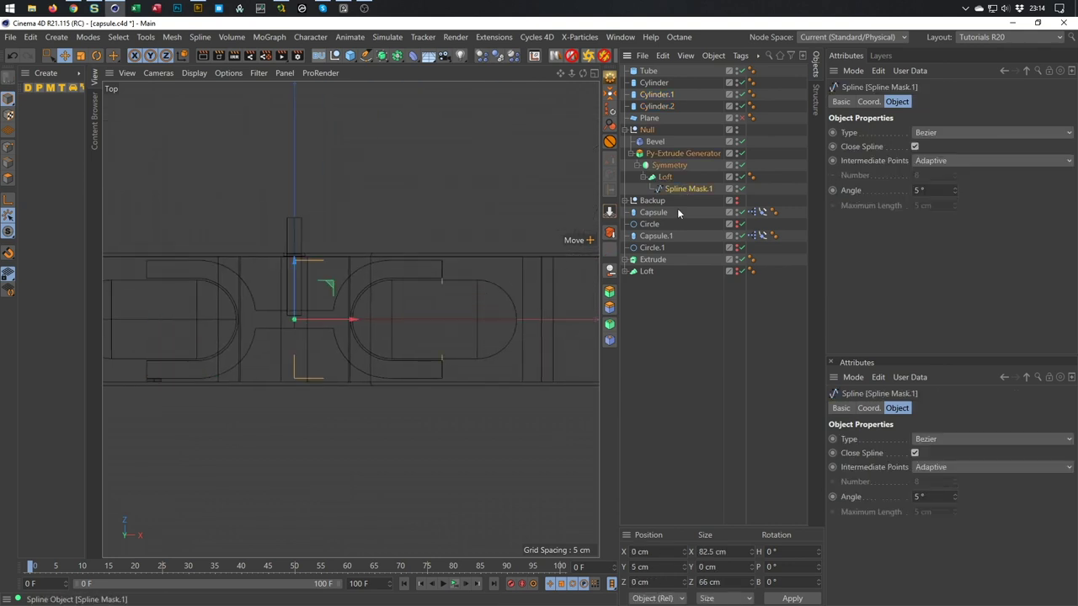
click(10, 149)
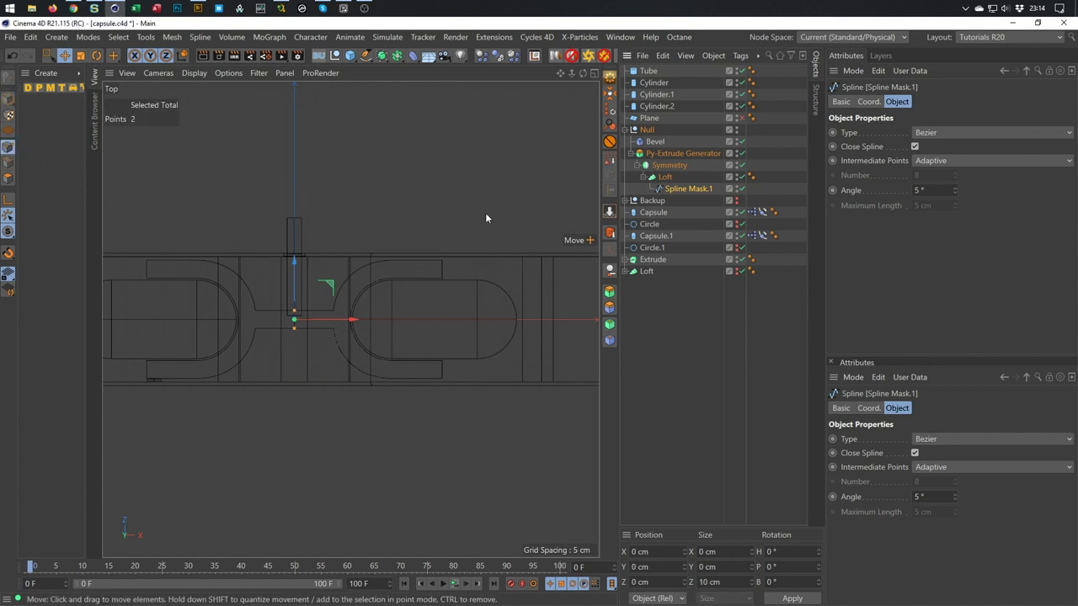
key(0)
drag(507, 201, 428, 460)
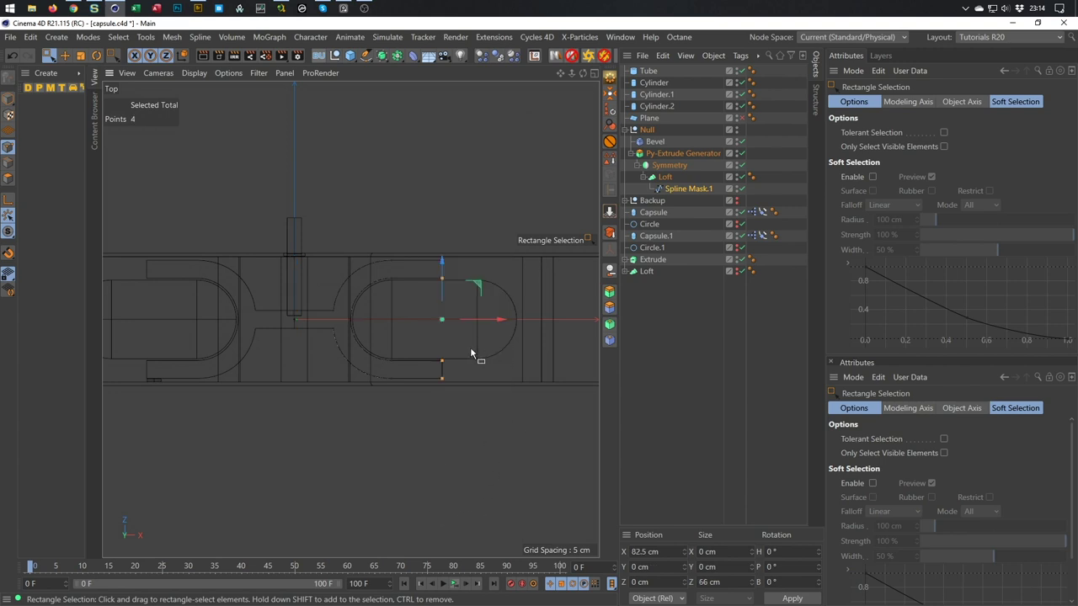
scroll(181, 379, up, 3)
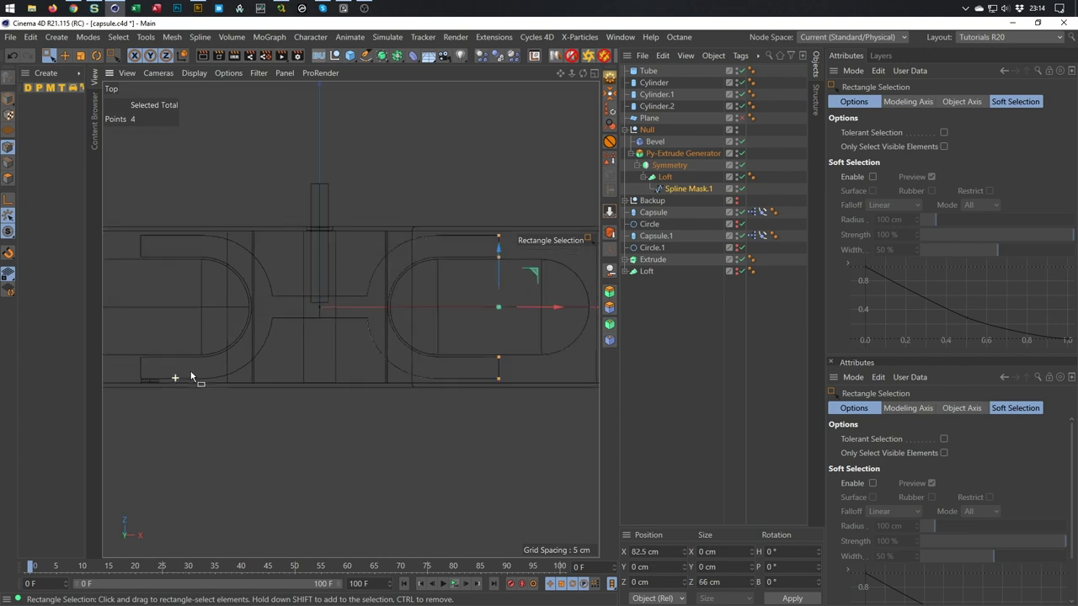
drag(588, 295, 593, 295)
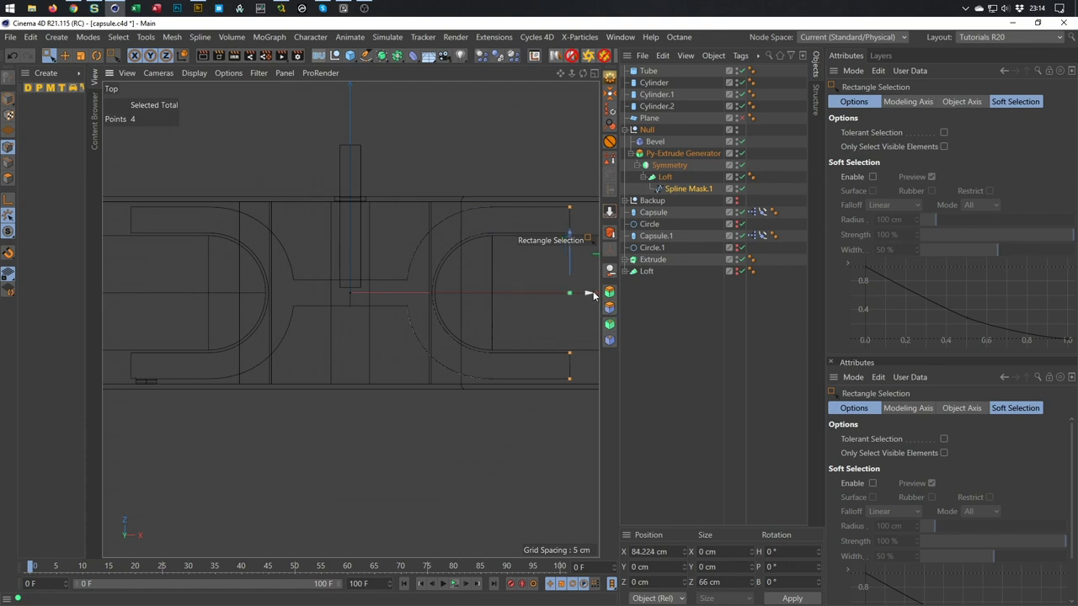
Inspect the lengthened capsule outline in the Perspective view
middle_click(438, 375)
middle_click(219, 261)
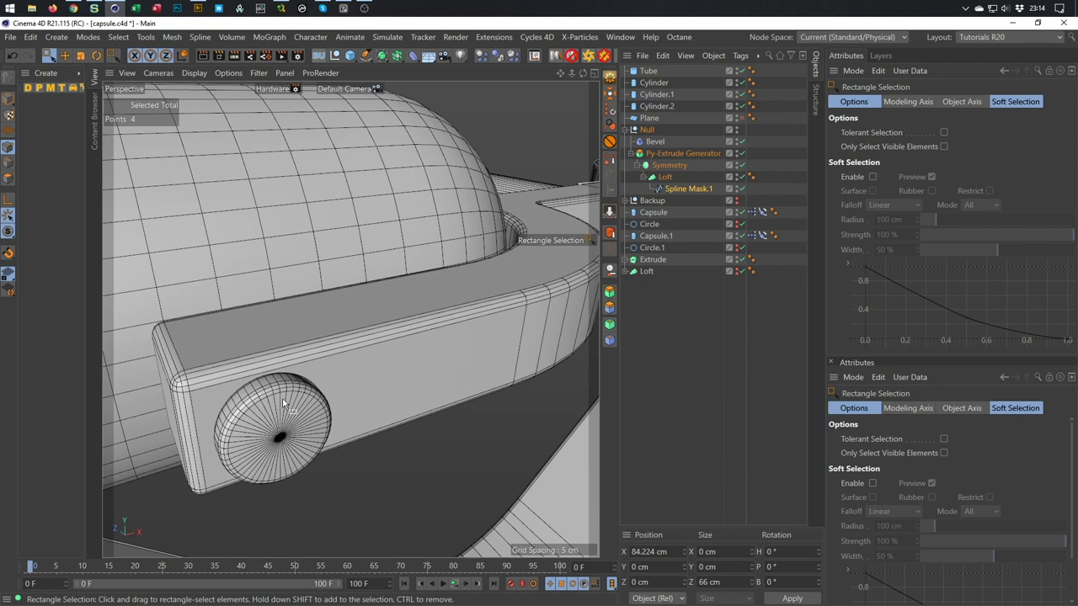
middle_click(383, 379)
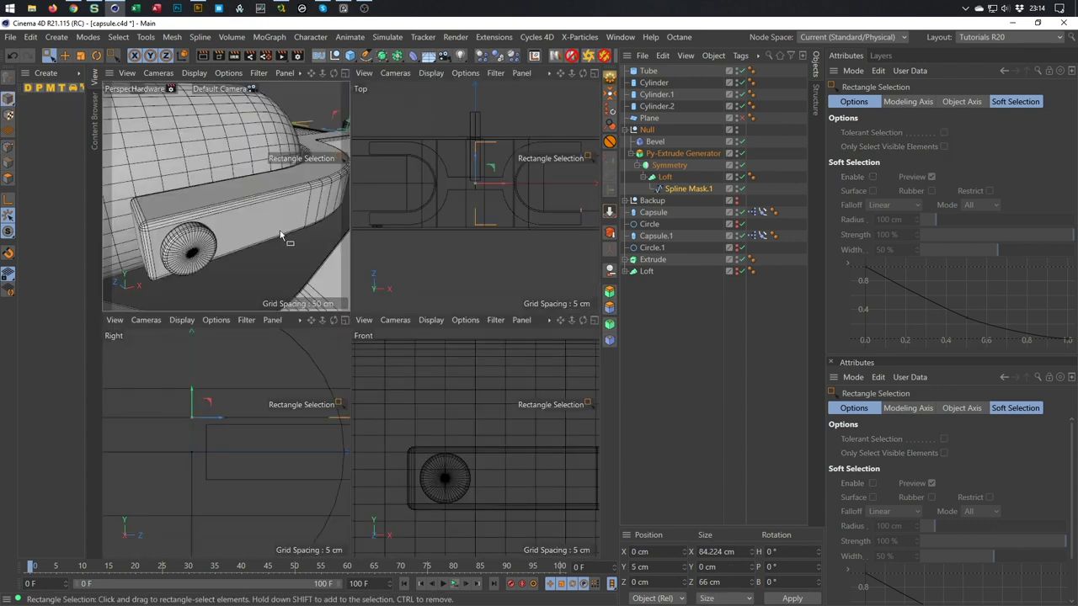
middle_click(253, 229)
mouse_move(446, 300)
alt+mouse_down()
mouse_move(385, 291)
mouse_move(356, 331)
mouse_move(455, 316)
alt+mouse_up()
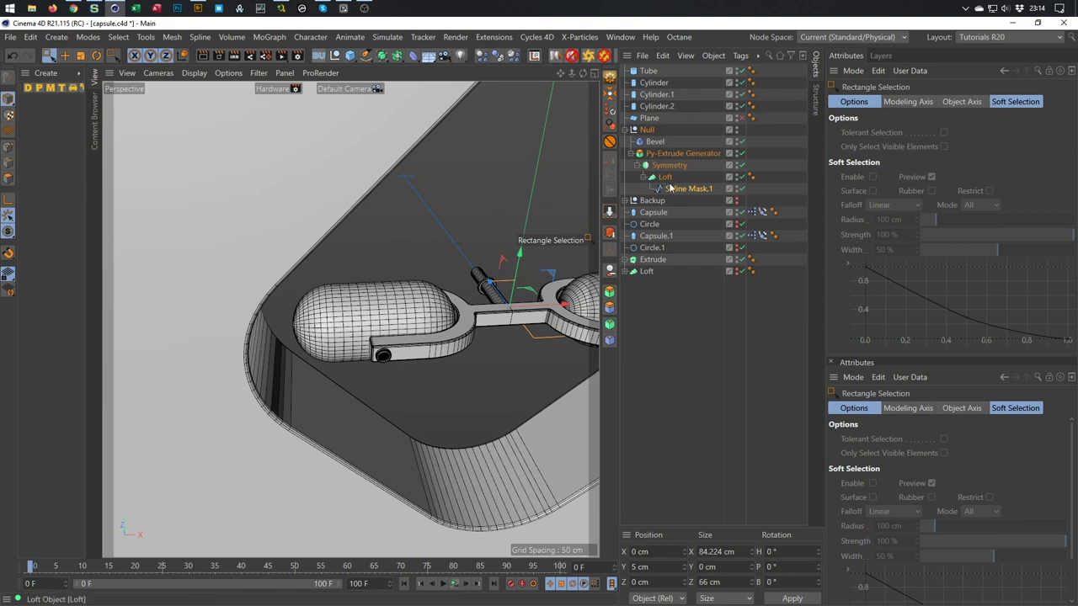
Add a Symmetry object and parent Cylinder.2 under it
click(657, 106)
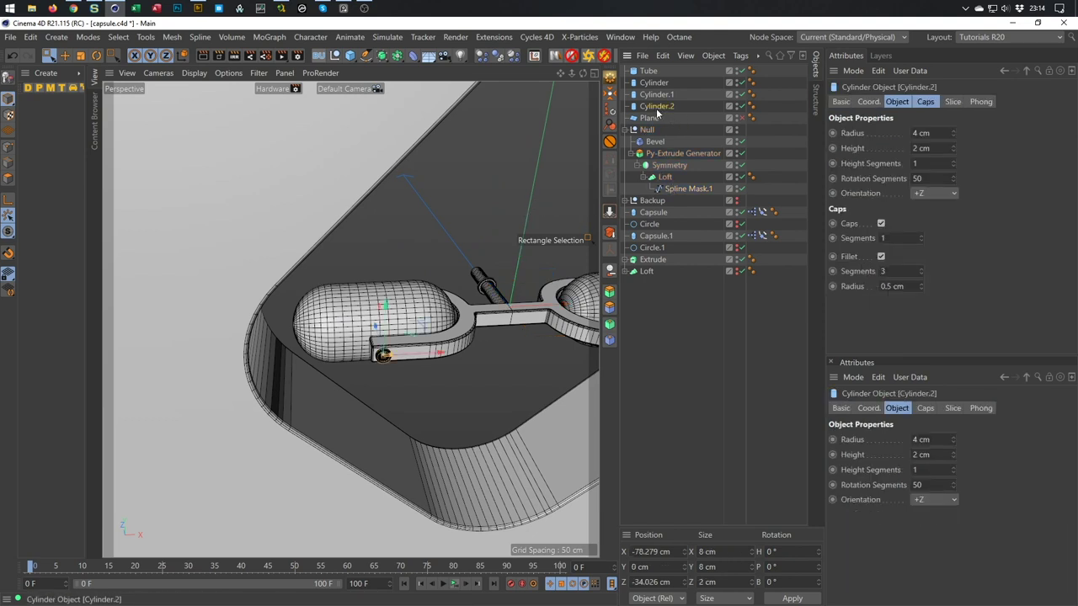
alt+drag(392, 378, 318, 404)
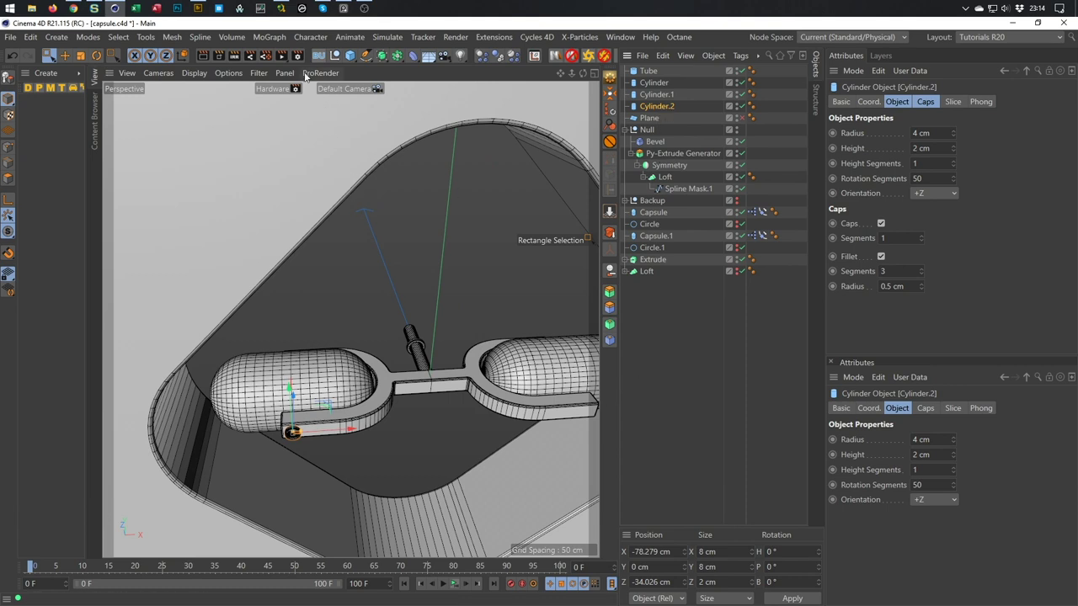
click(397, 56)
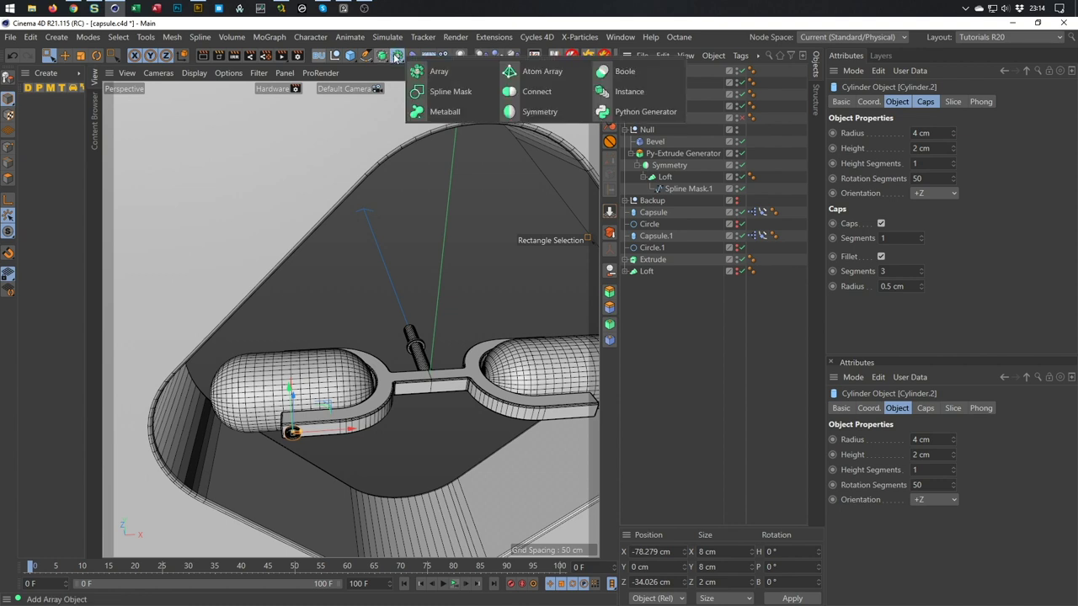
click(536, 113)
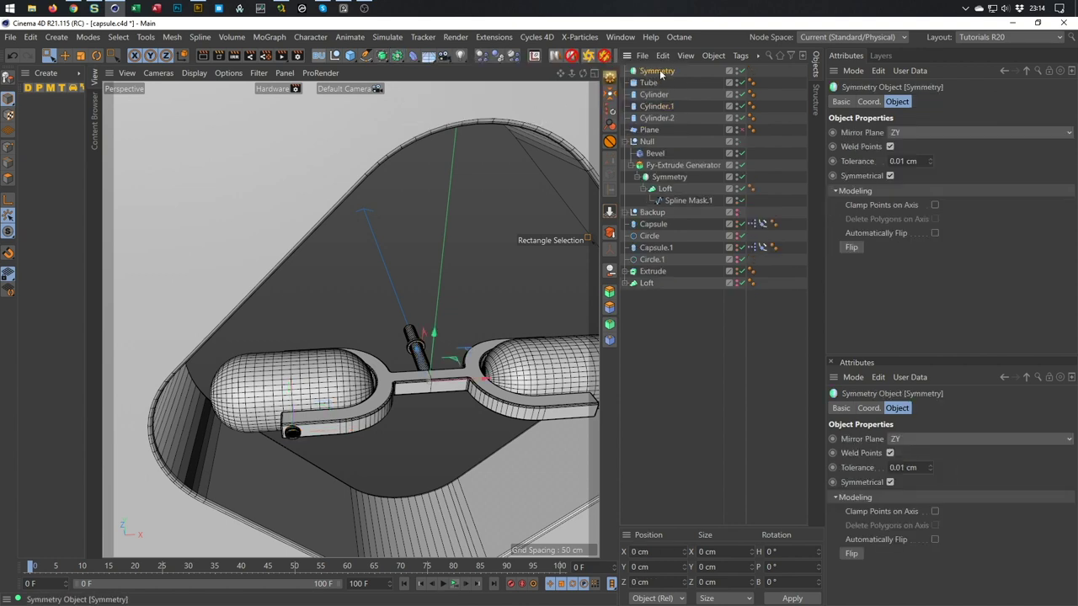
drag(663, 116, 665, 107)
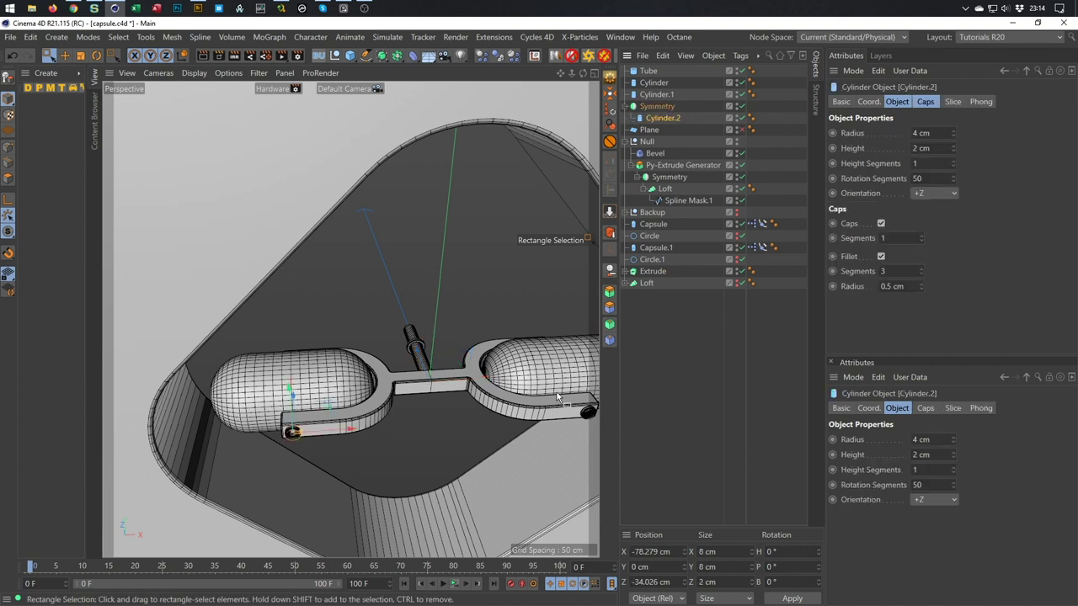
alt+drag(454, 337, 474, 365)
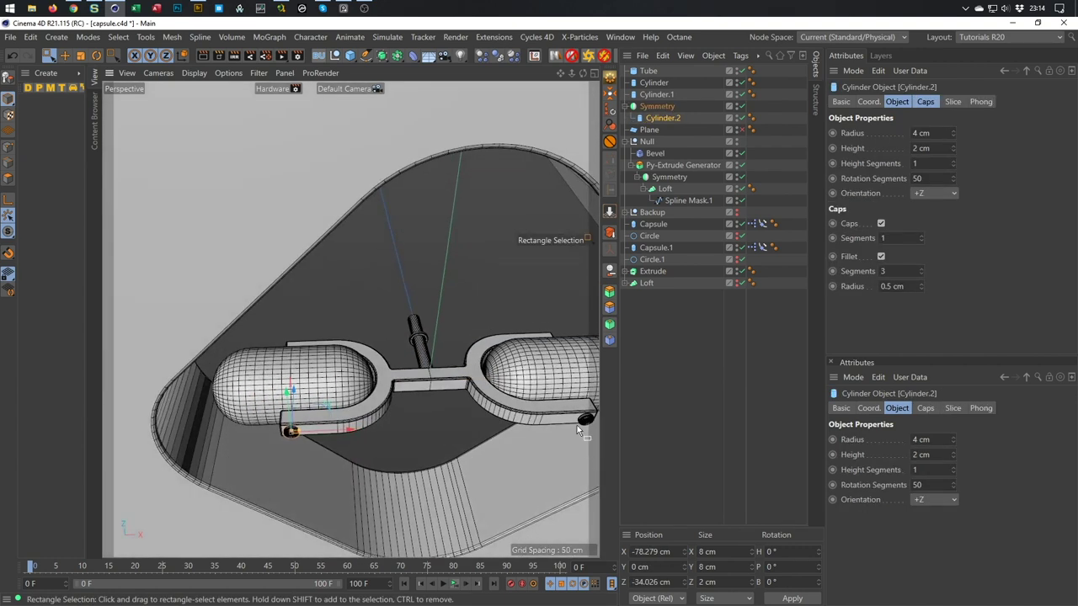
Nest Symmetry under a new Symmetry.1 with Mirror Plane set to XY
click(658, 107)
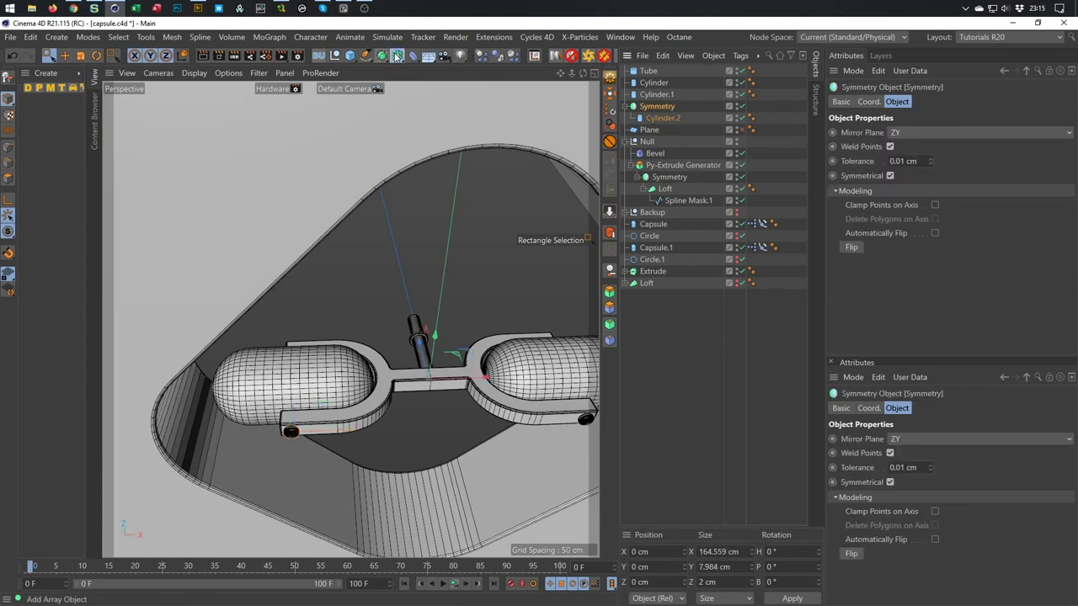
click(397, 57)
click(536, 111)
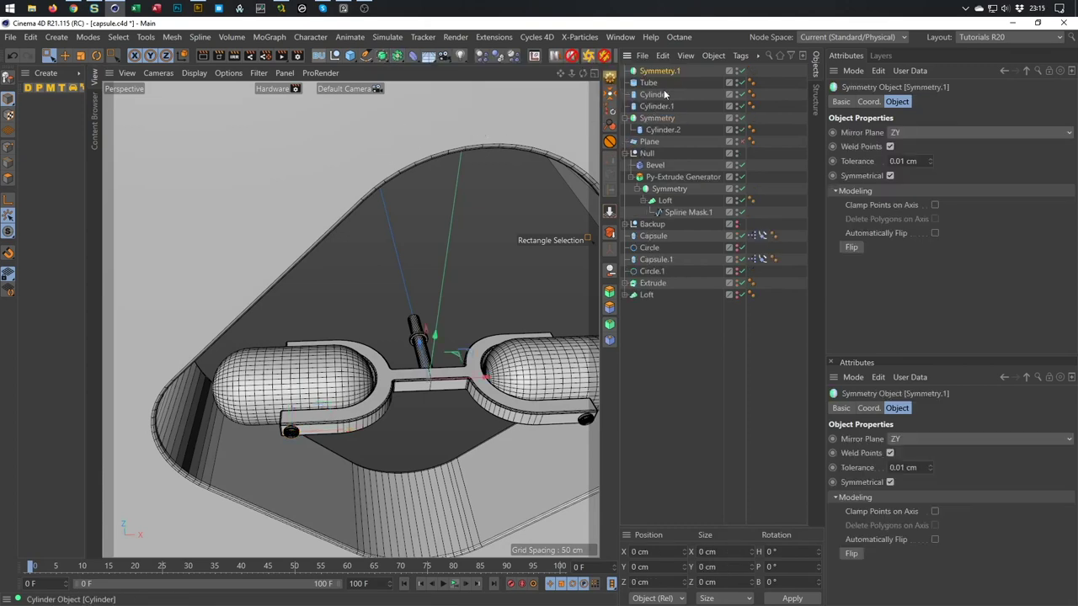
drag(661, 115, 663, 118)
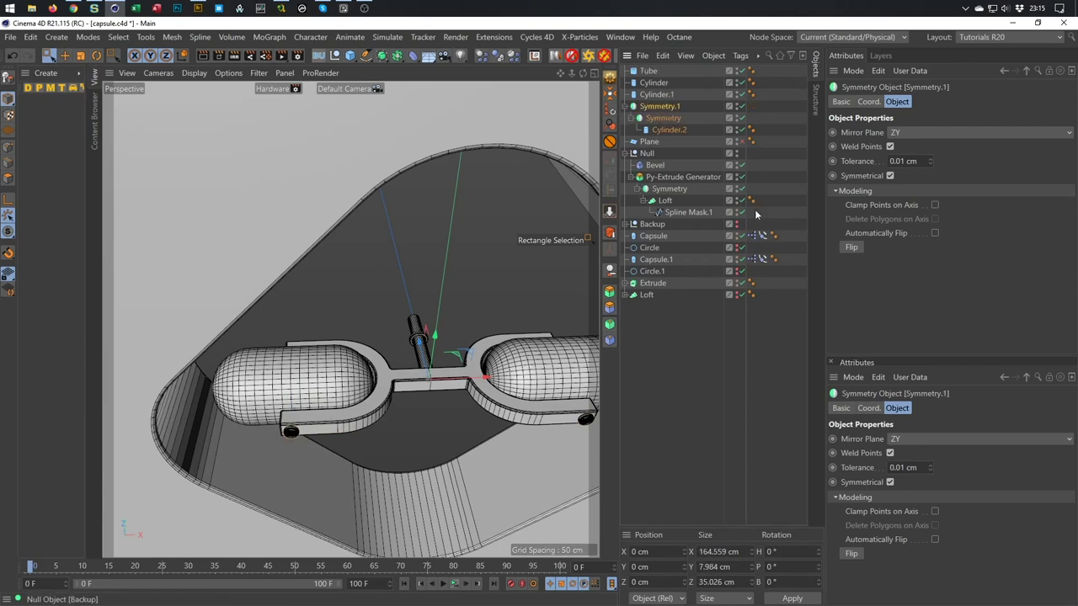
click(917, 135)
click(895, 146)
mouse_move(396, 328)
alt+mouse_down()
mouse_move(466, 333)
mouse_move(342, 349)
mouse_move(265, 393)
mouse_move(381, 387)
mouse_move(406, 347)
alt+mouse_up()
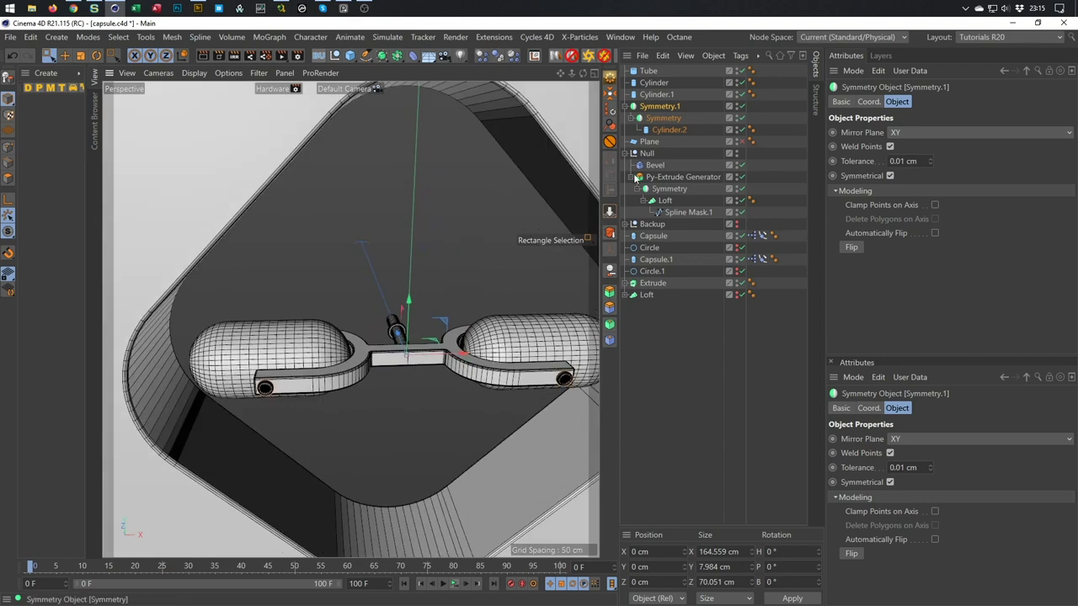
Select Cylinder and Cylinder.1 together and reset their position to 0 cm on all axes
click(658, 95)
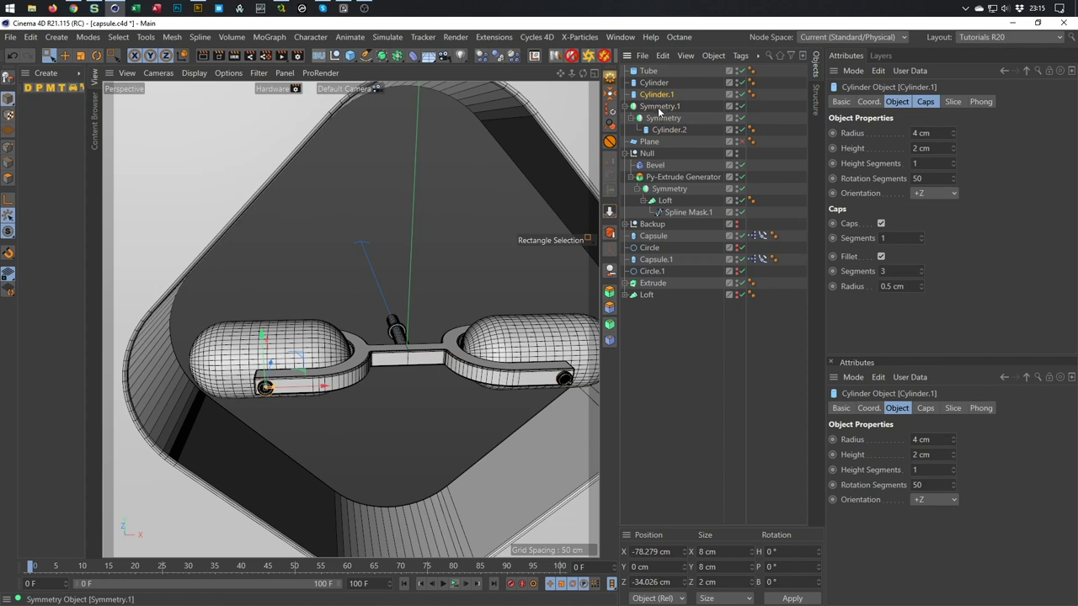
click(663, 131)
click(669, 131)
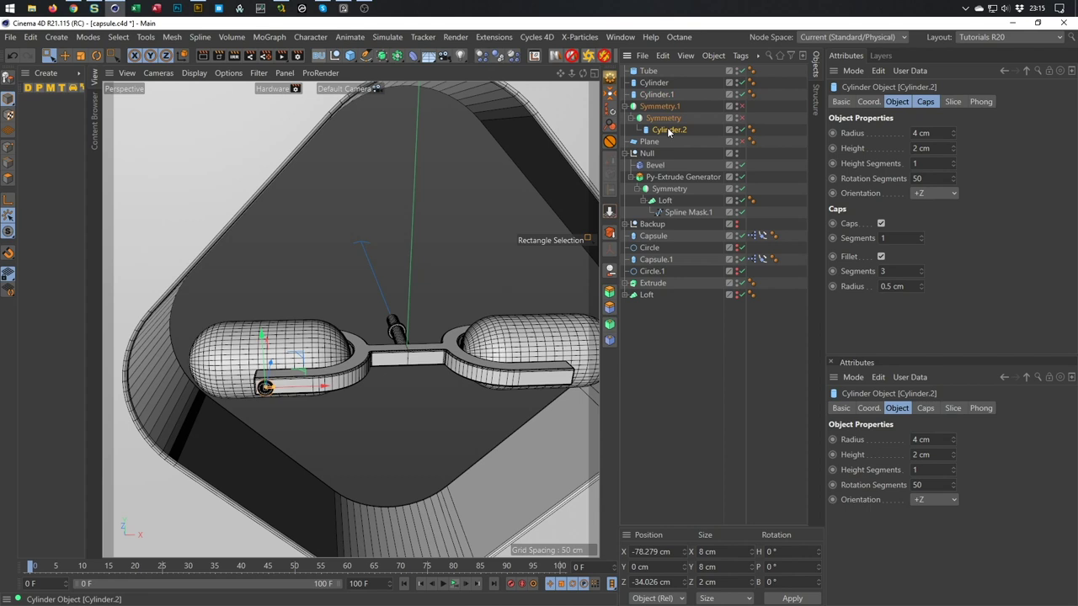
click(665, 96)
click(656, 83)
click(658, 95)
double_click(658, 96)
key(Return)
ctrl+click(660, 83)
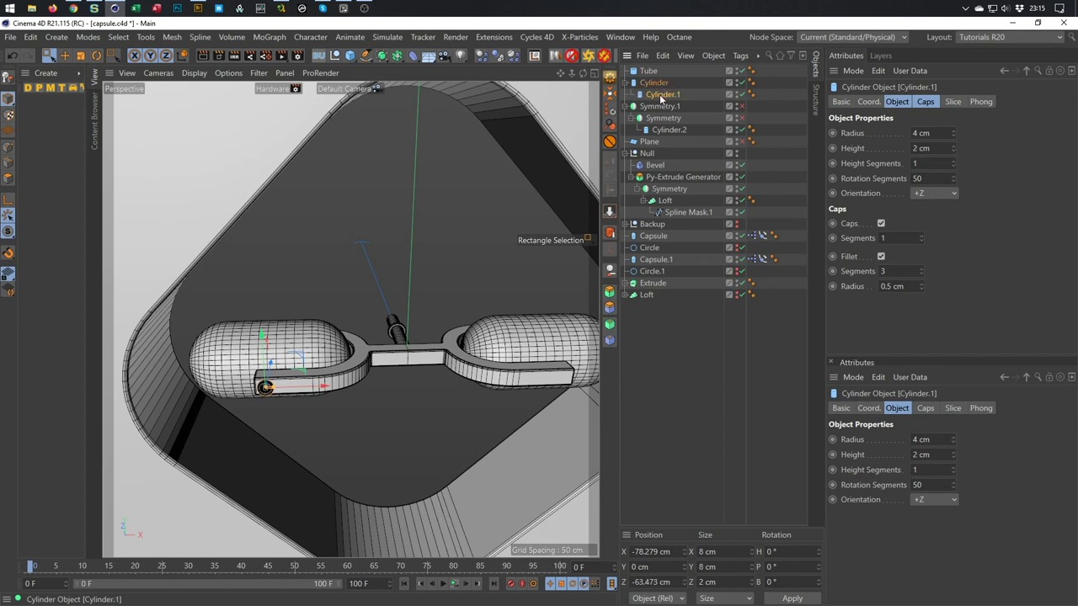
click(610, 102)
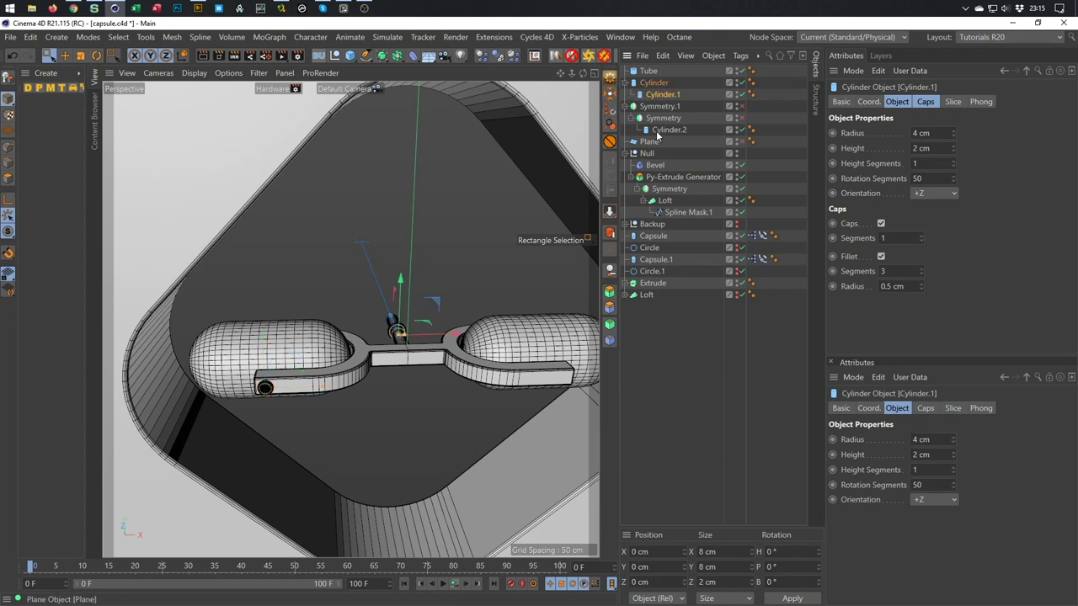
In the Top view, move the pin cylinder Cylinder.1 to Z -6.093 cm in the fork
click(663, 96)
middle_click(466, 341)
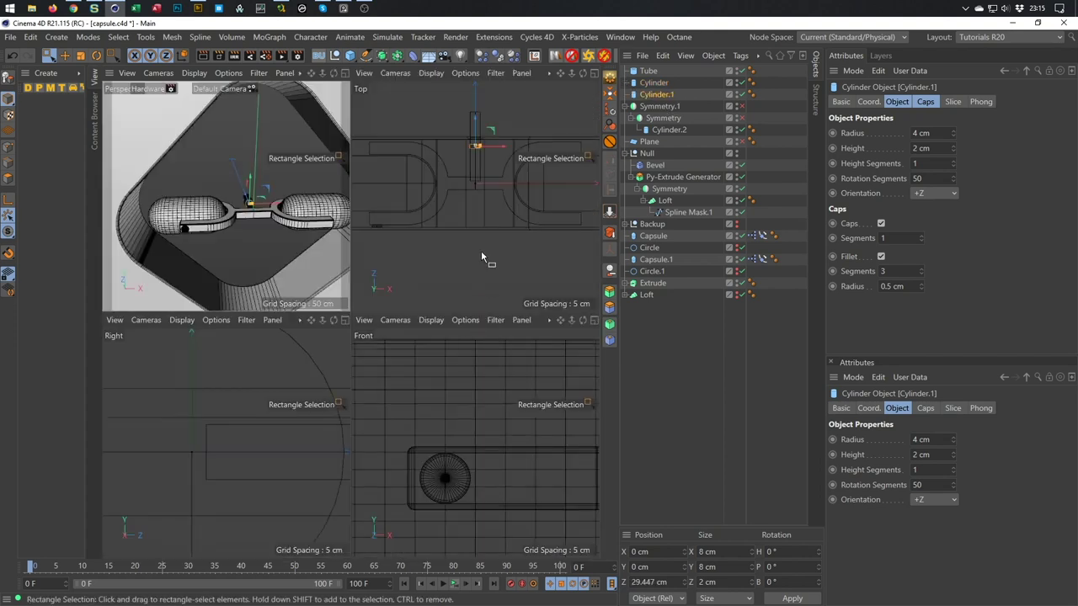
middle_click(480, 250)
drag(352, 159, 328, 299)
scroll(343, 291, up, 10)
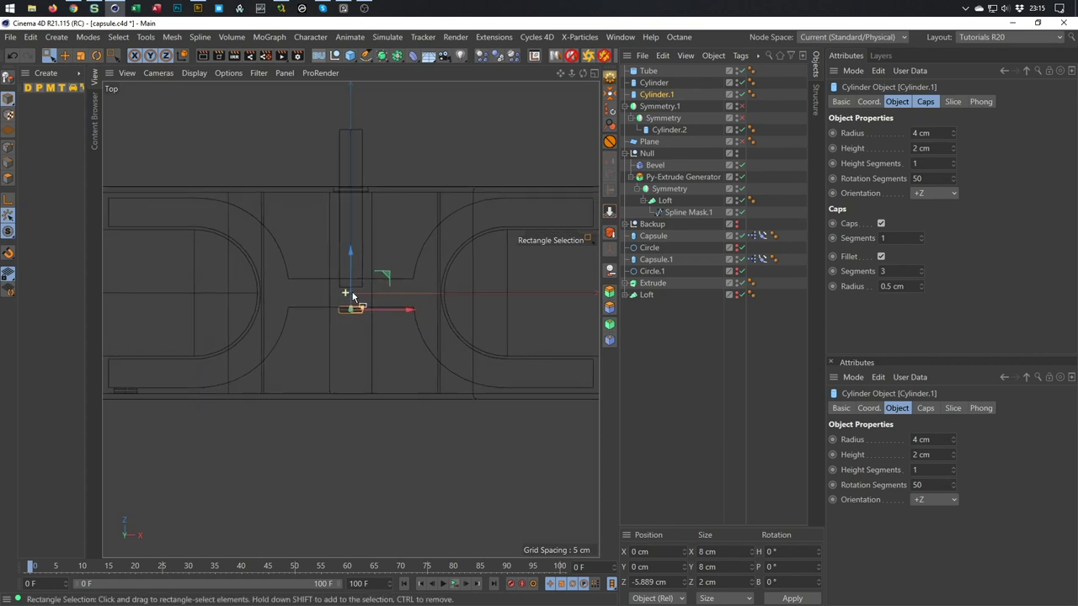
drag(378, 334, 381, 337)
Orbit the Perspective view to inspect the pin from several angles
middle_click(398, 397)
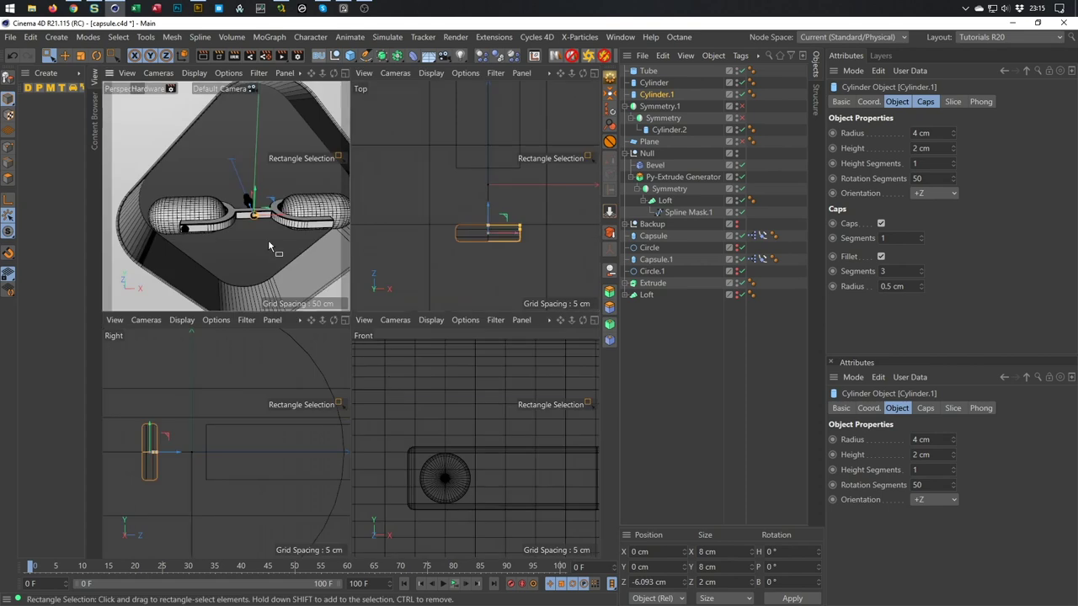
middle_click(268, 239)
alt+drag(267, 239, 576, 306)
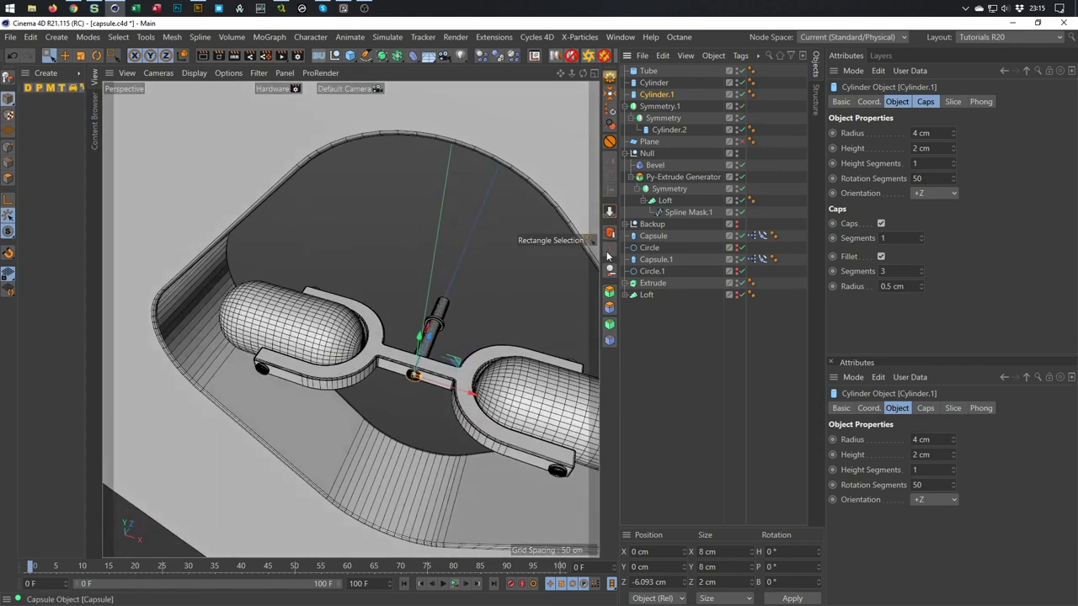
alt+drag(446, 380, 391, 381)
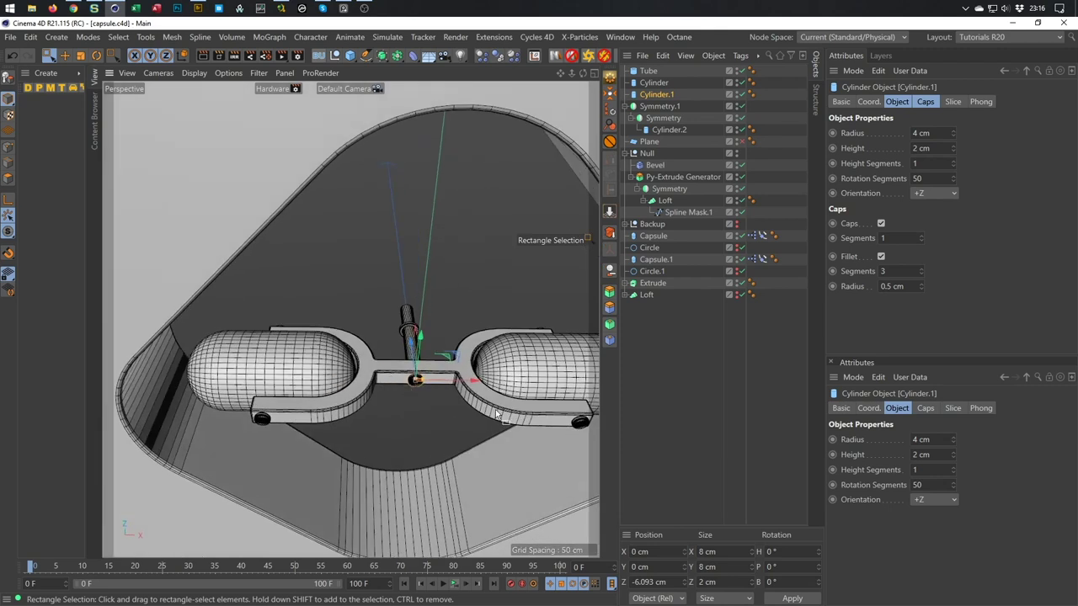
alt+drag(430, 370, 387, 420)
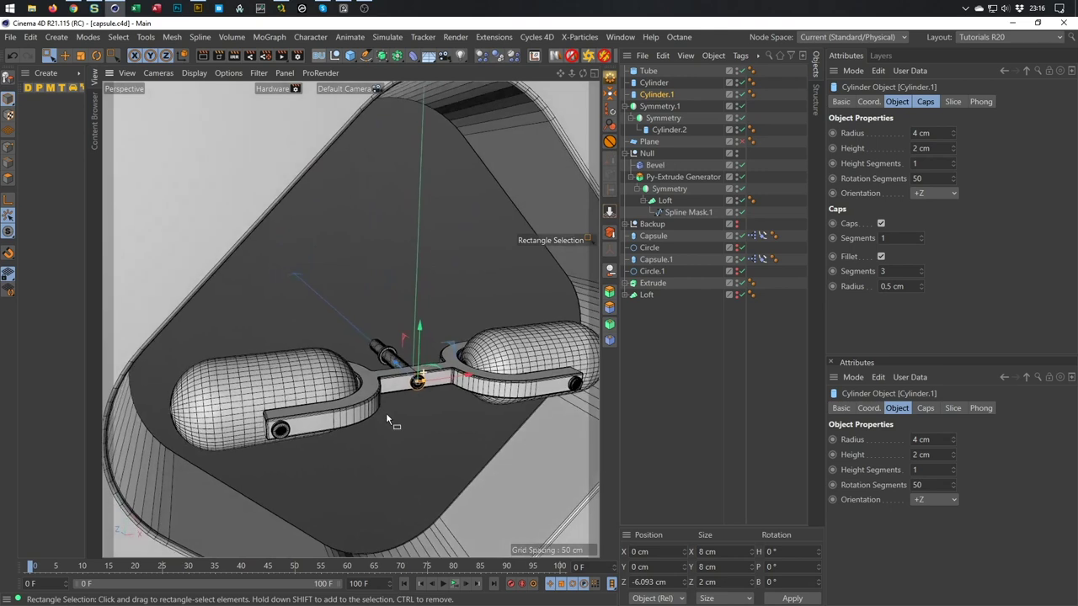
Deselect everything, hide the dark Plane, and start animation playback
click(648, 357)
alt+drag(419, 384, 324, 308)
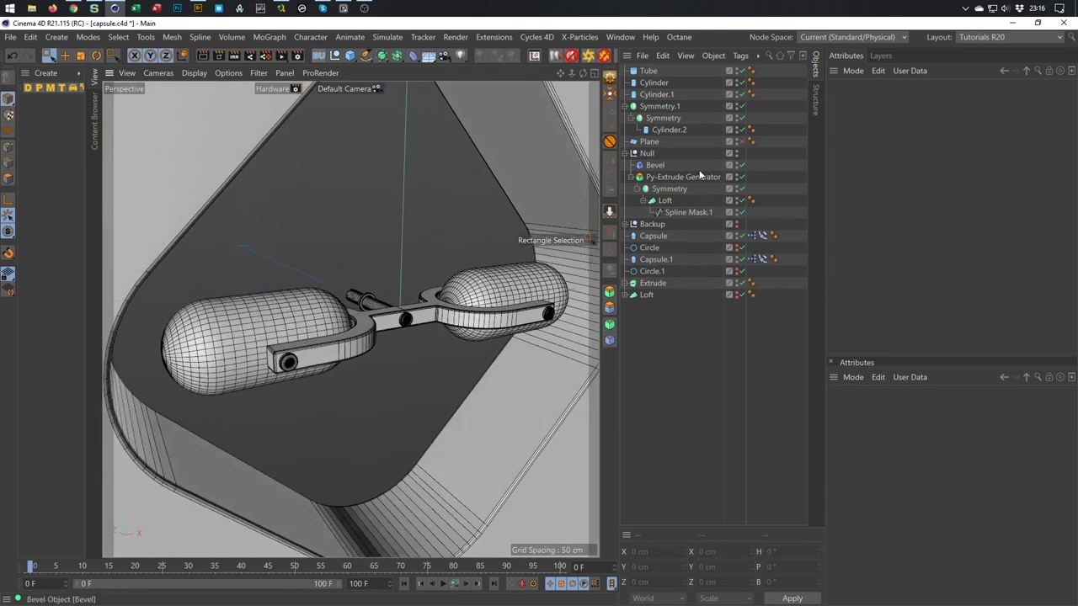
click(744, 143)
alt+drag(489, 330, 414, 313)
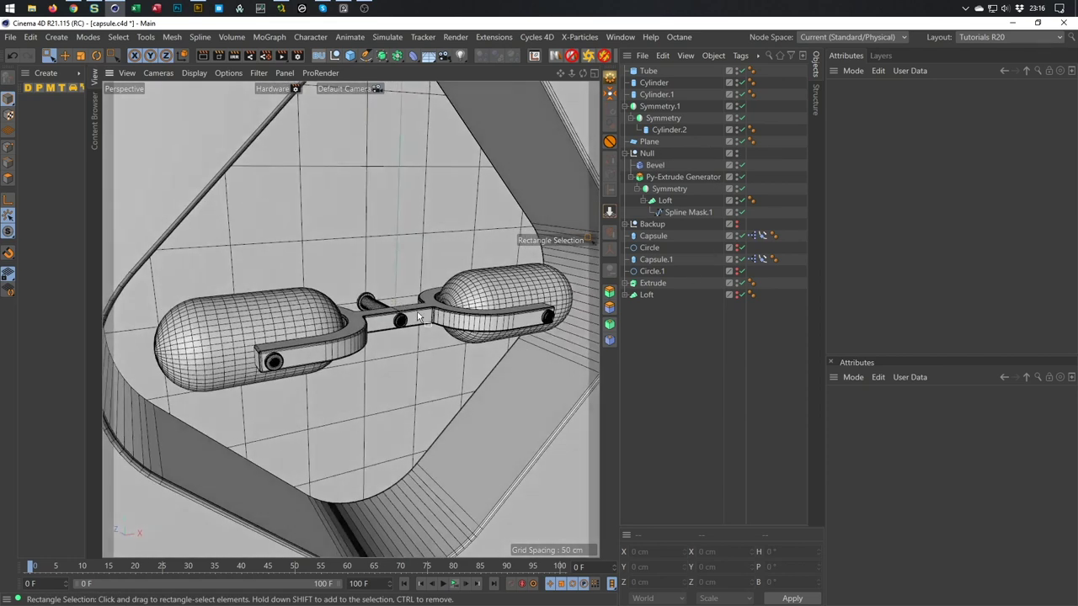
click(451, 591)
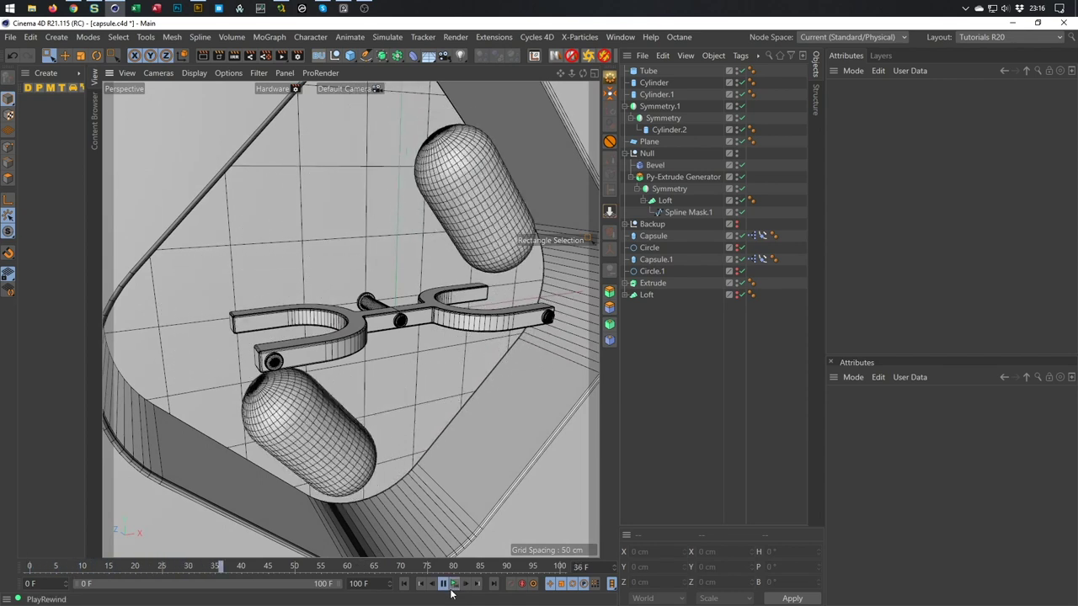
Stop playback at frame 0 and collapse Symmetry.1 and the Null in the Object Manager
click(443, 583)
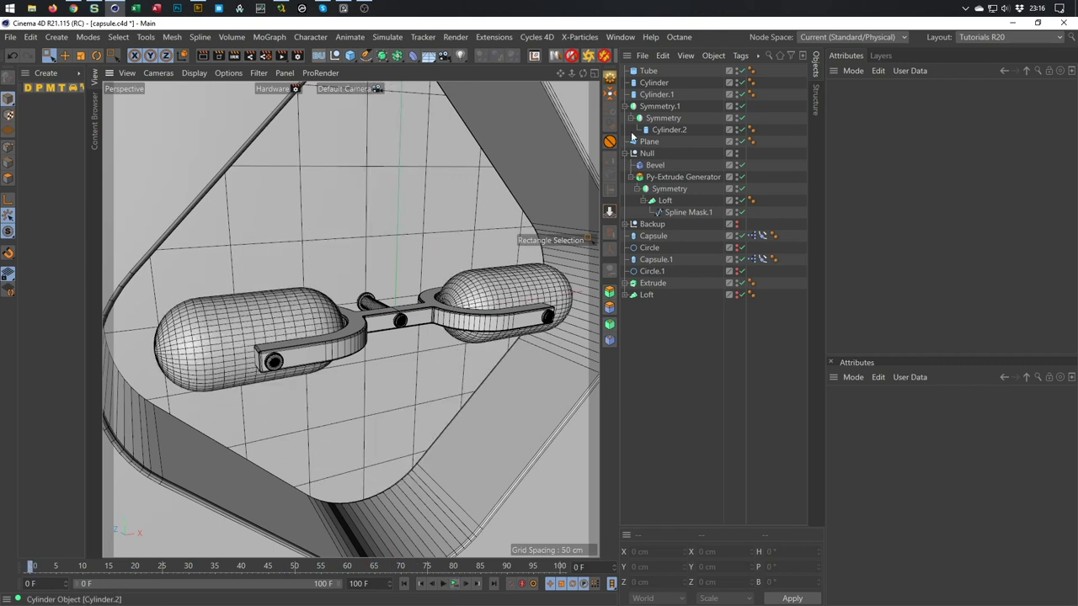
click(627, 107)
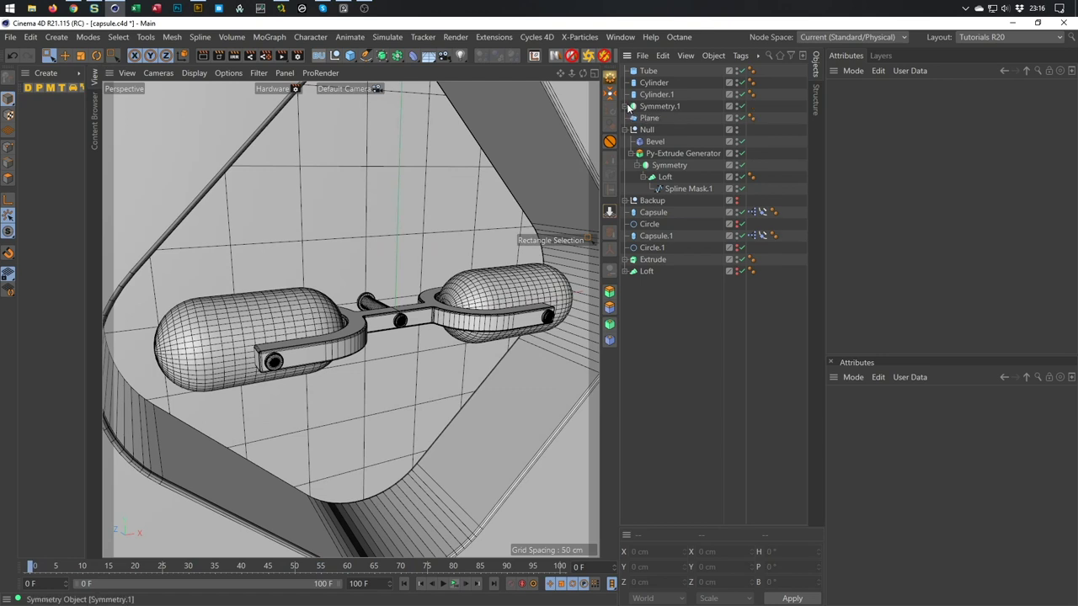
click(627, 107)
click(627, 107)
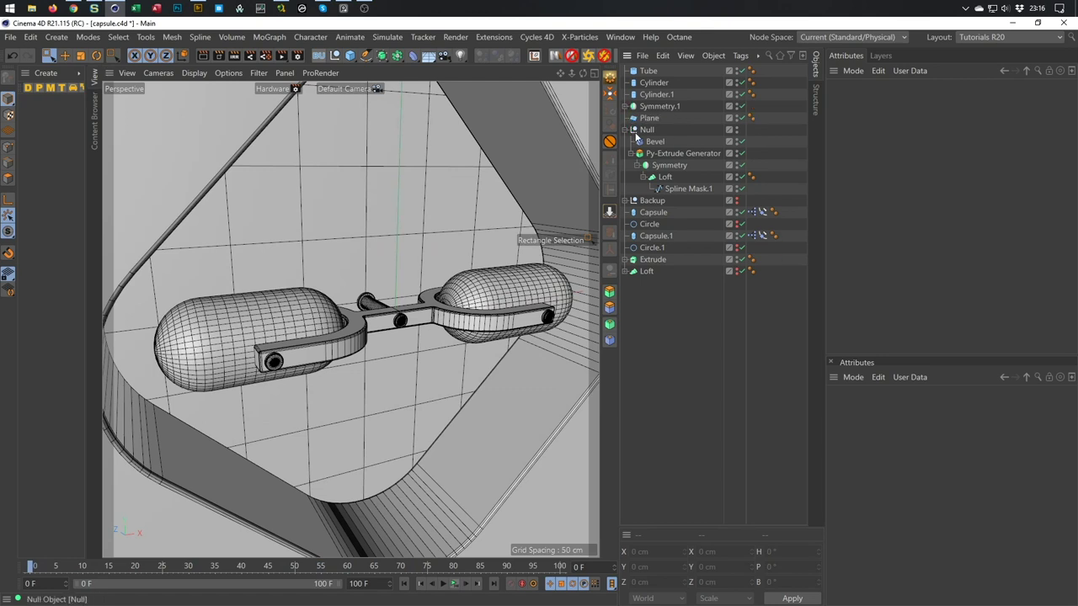
click(627, 130)
Rename the Null holding the fork geometry to 'Fork'
double_click(646, 130)
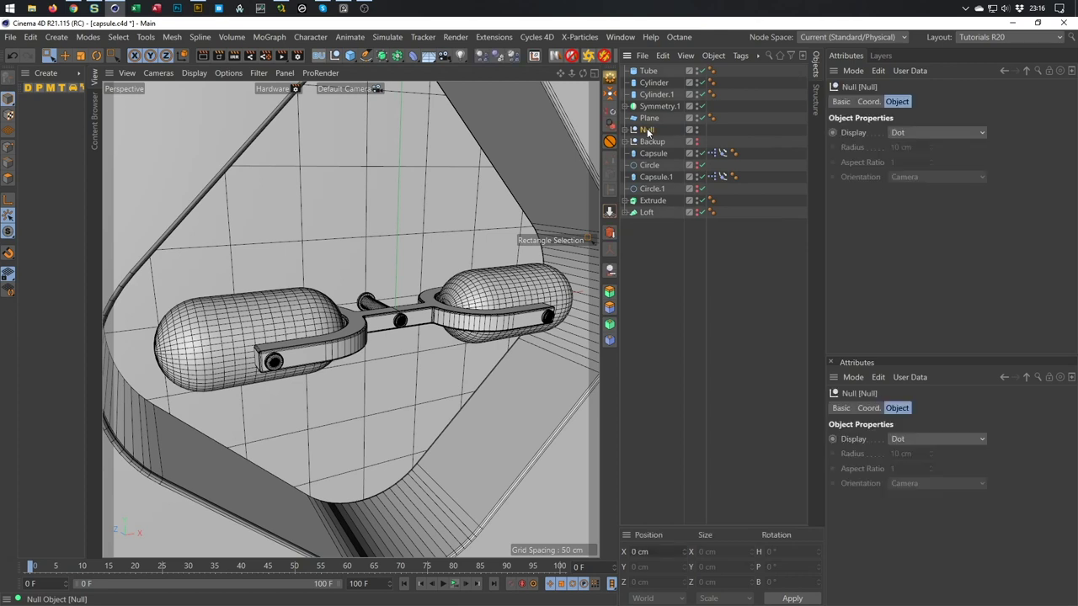
text(Fork)
key(Return)
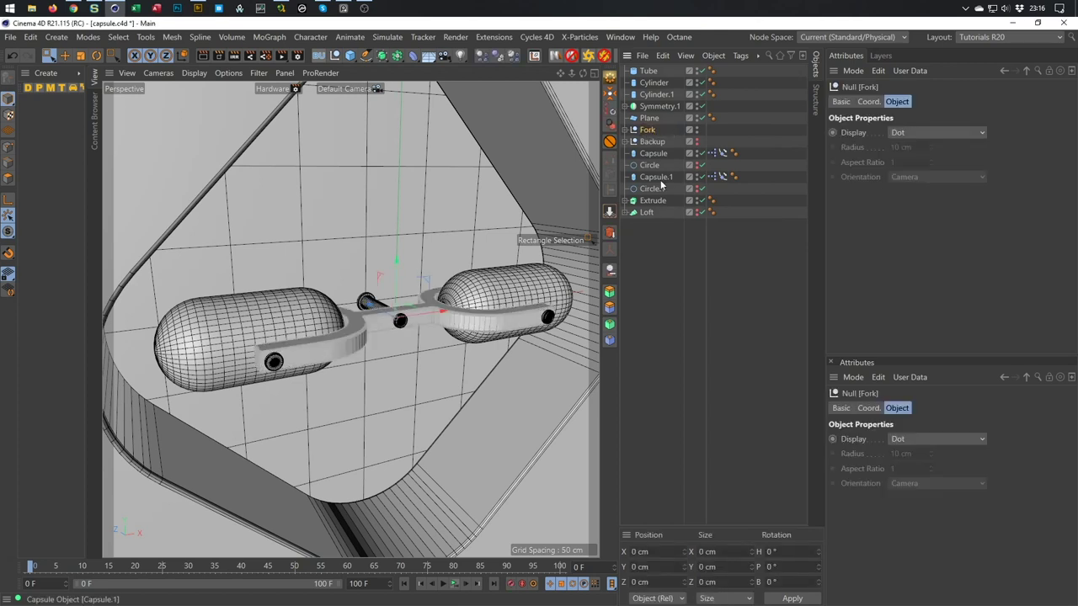
click(628, 130)
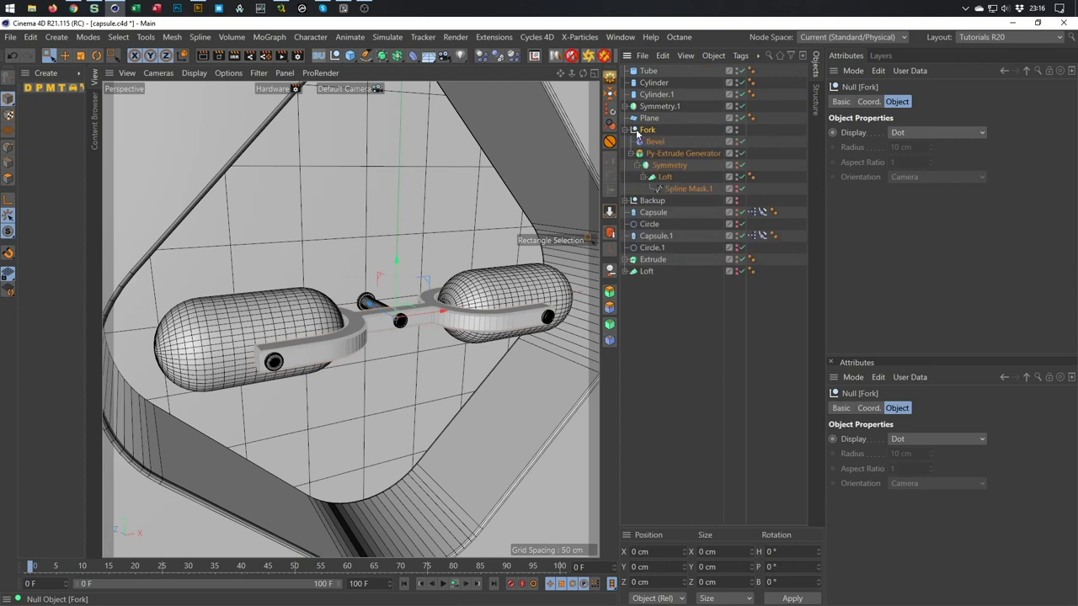
click(630, 132)
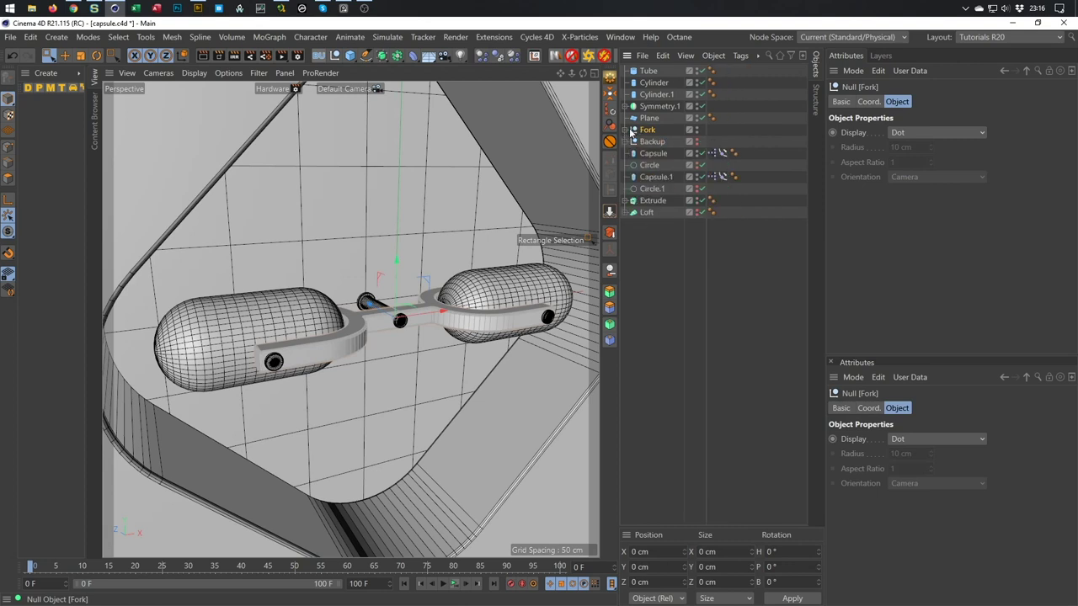
Add a new Null named 'Fork all' and place Fork inside it
click(334, 56)
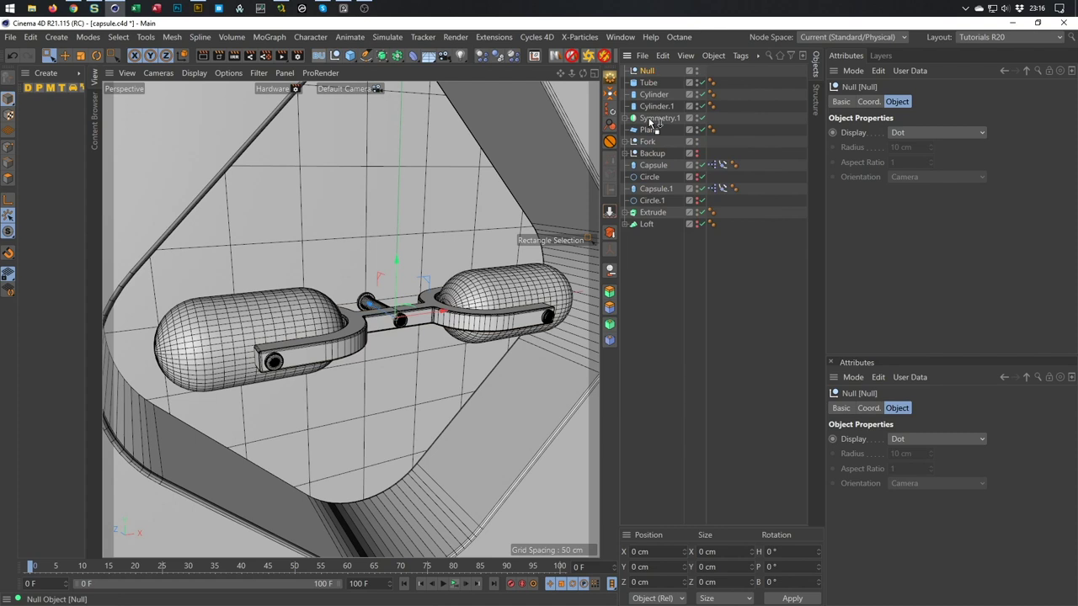
drag(653, 141, 650, 135)
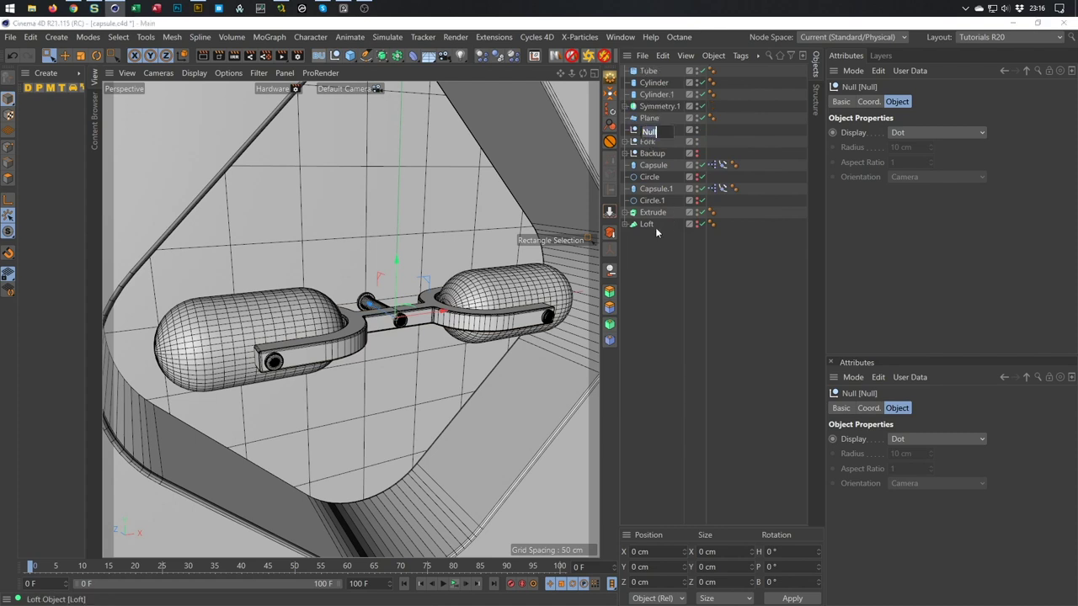
text(Fork all)
key(Return)
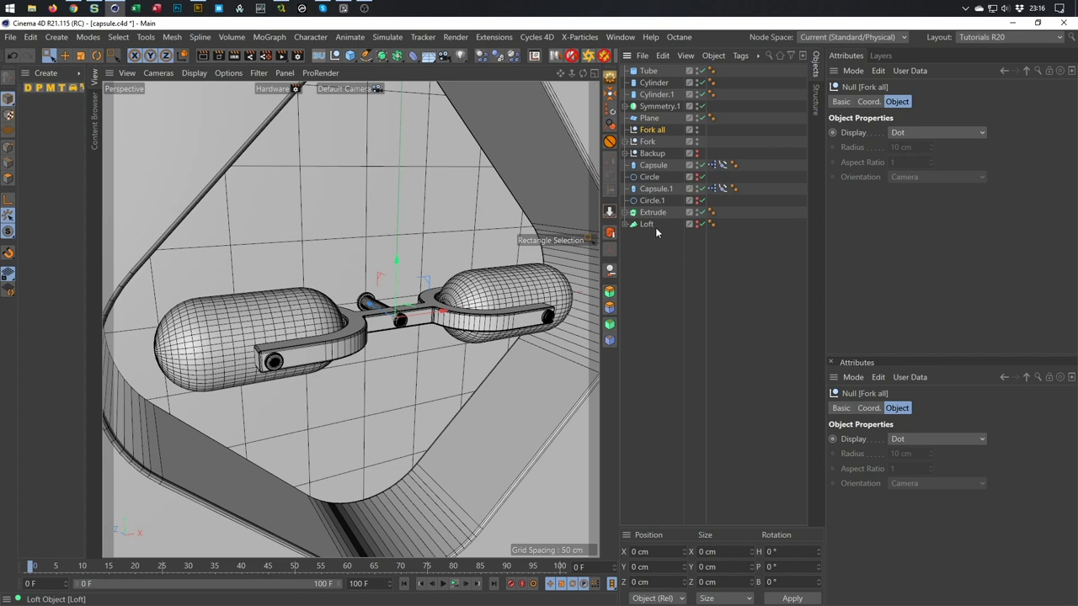
drag(649, 144, 662, 133)
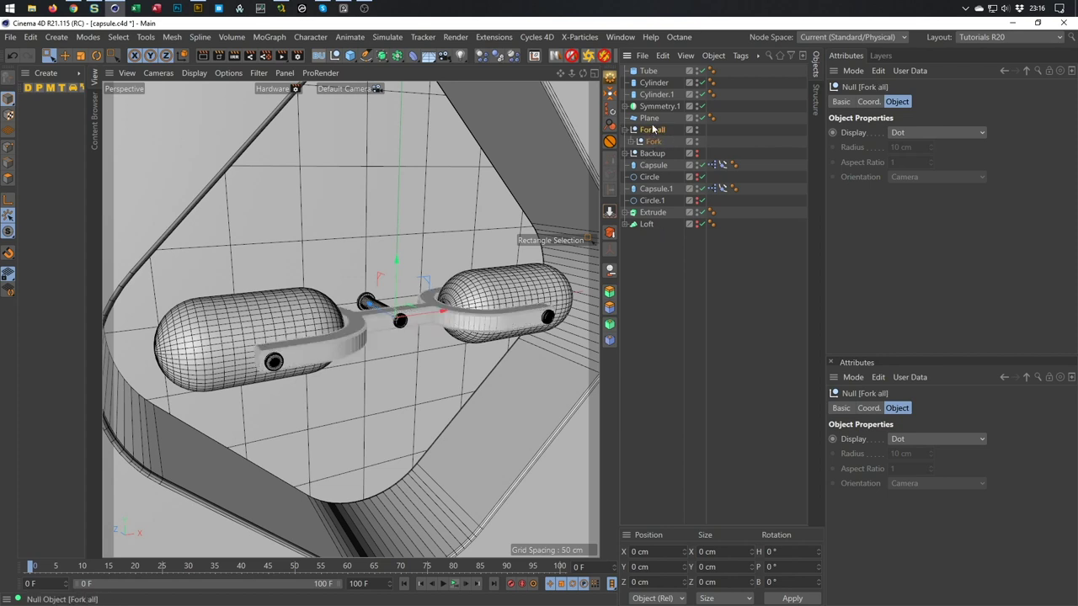
Move Symmetry.1 into the Fork all null
click(647, 107)
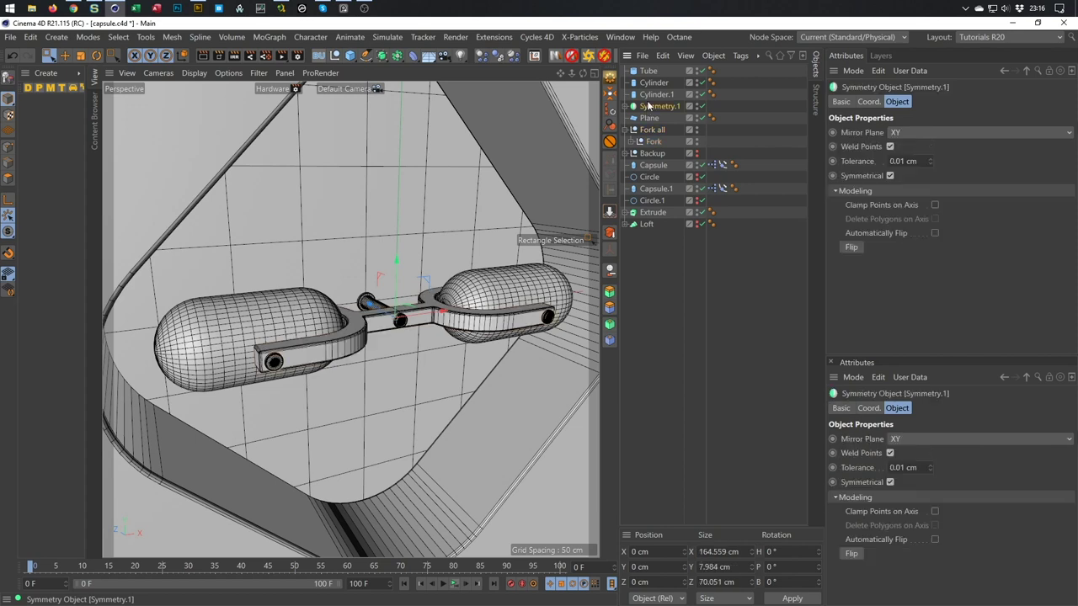
drag(651, 112, 665, 132)
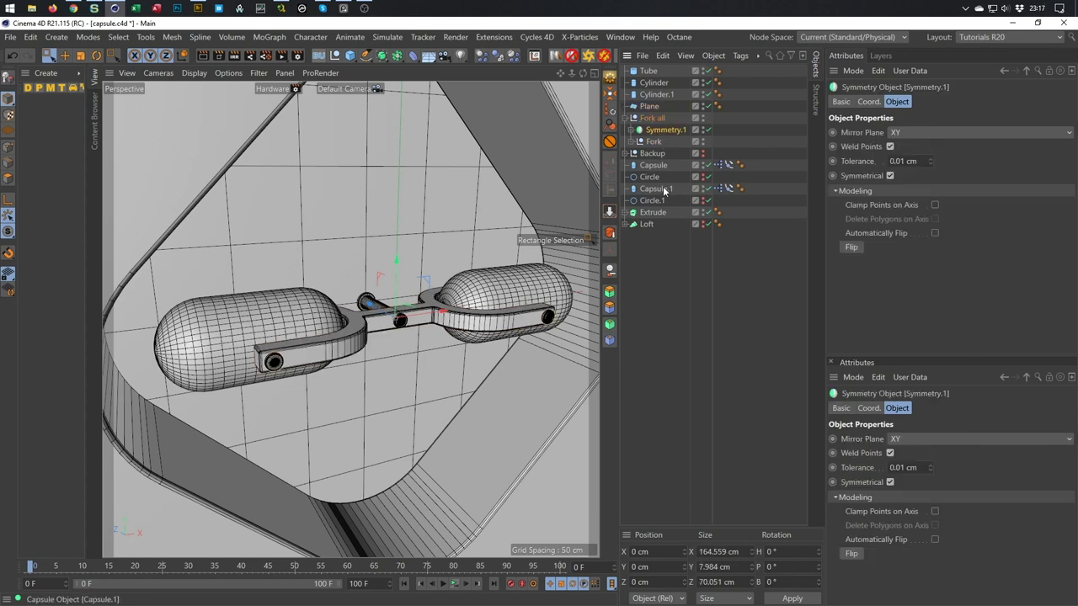
click(650, 118)
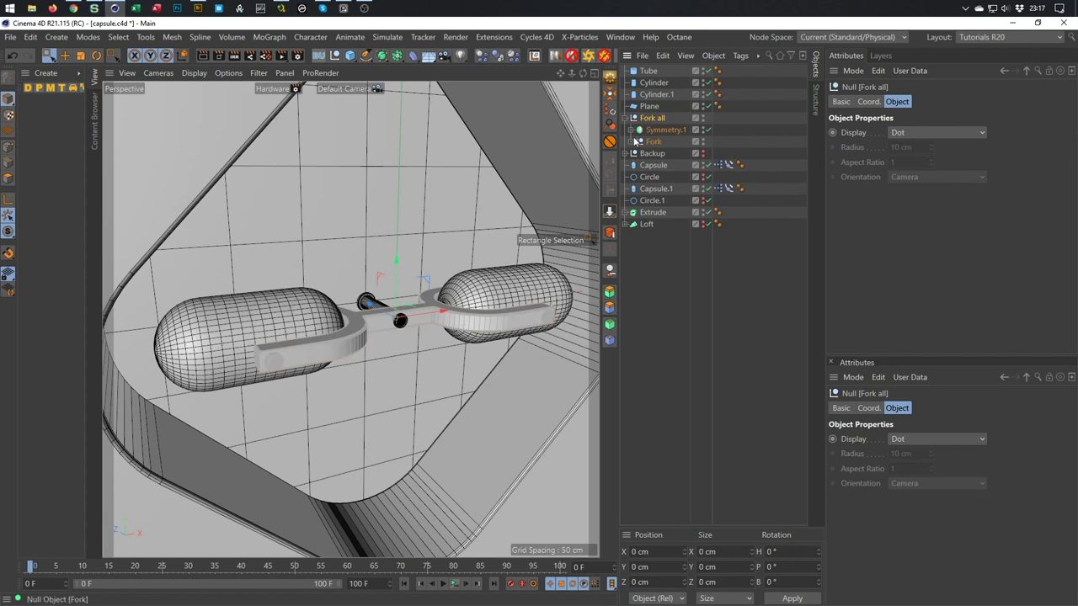
click(635, 141)
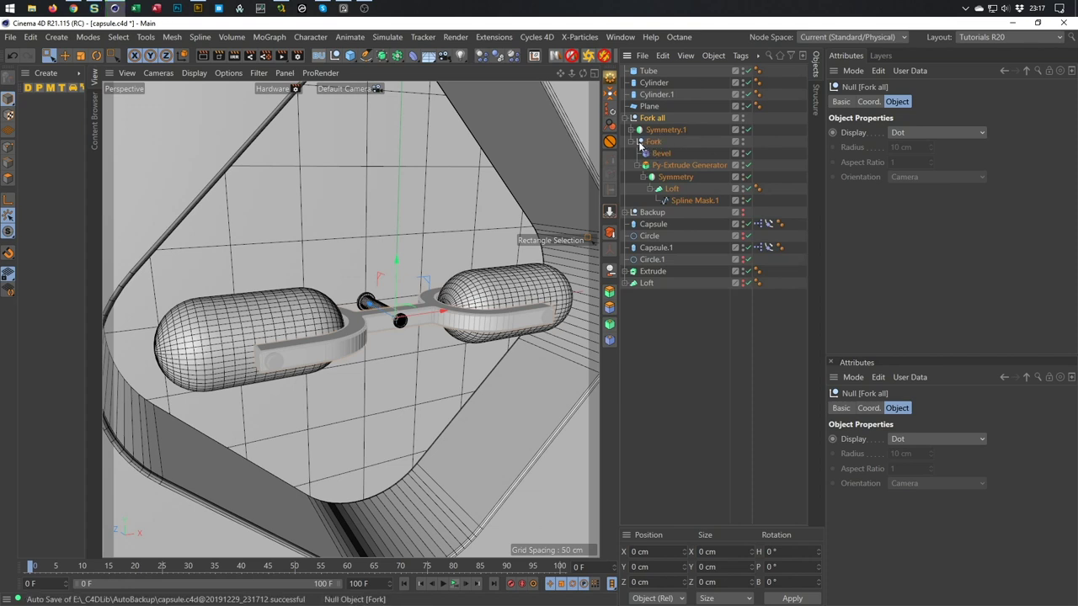
click(636, 143)
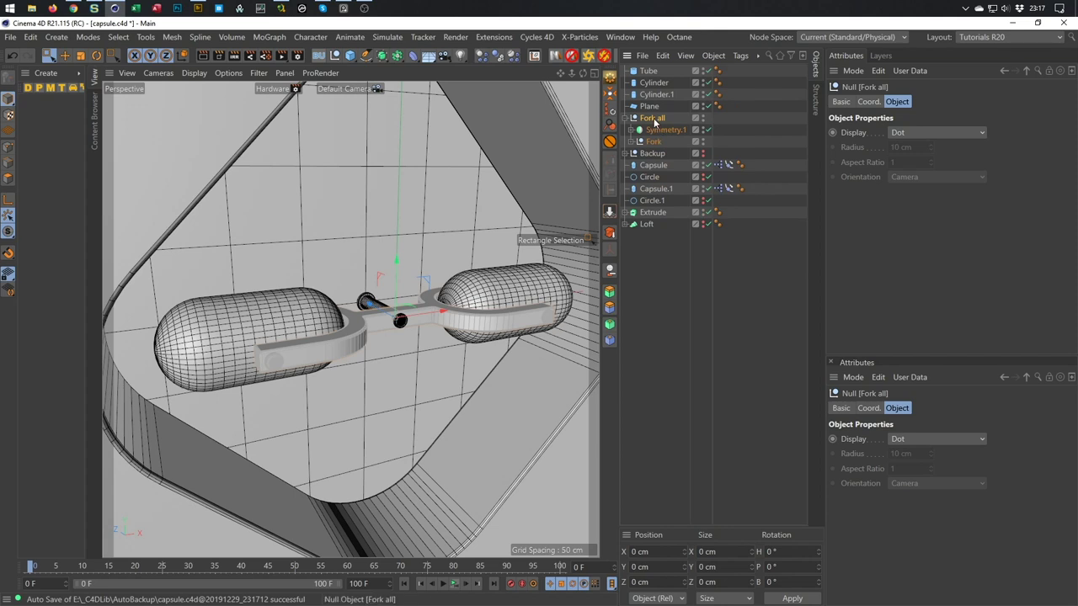
Undo a trial bank rotation on Fork all back to 0° and open the Capsule's XPresso expression
click(867, 102)
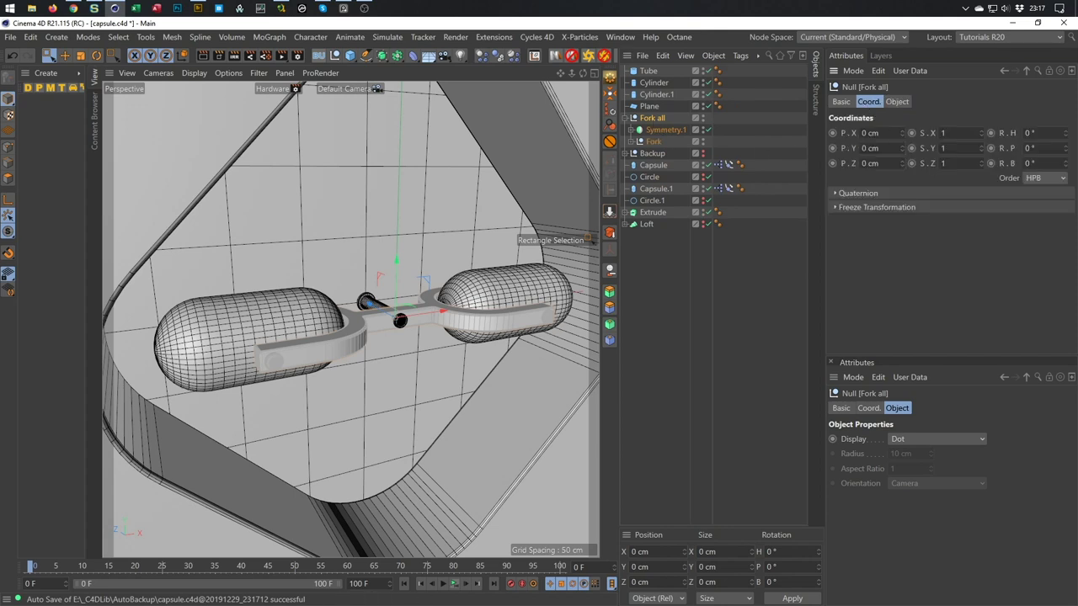
mouse_move(1066, 166)
mouse_down()
mouse_move(1066, 192)
mouse_move(1066, 146)
mouse_up()
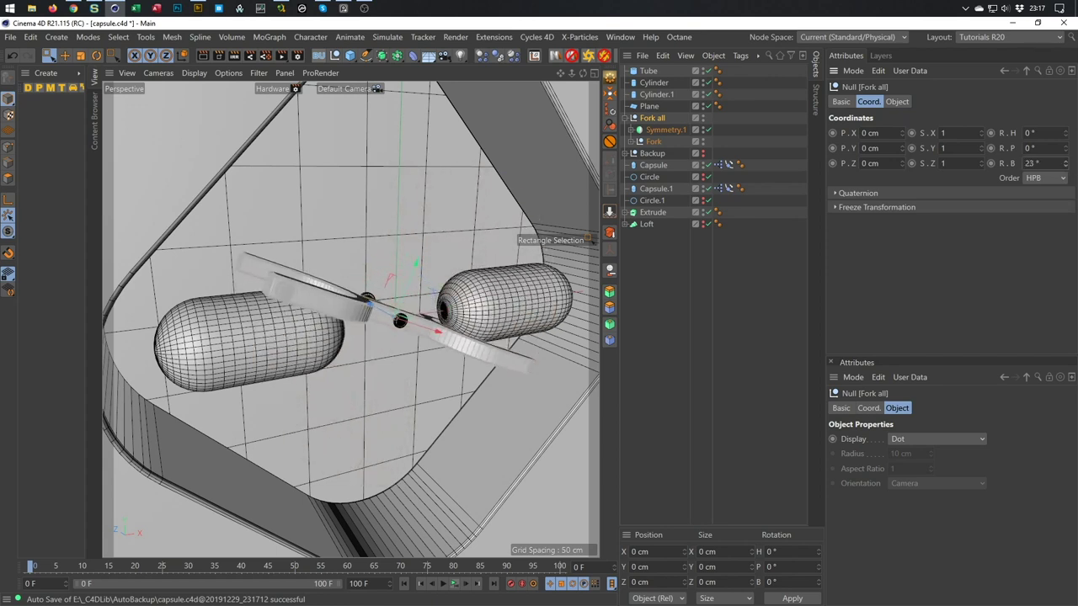
key(ctrl+z)
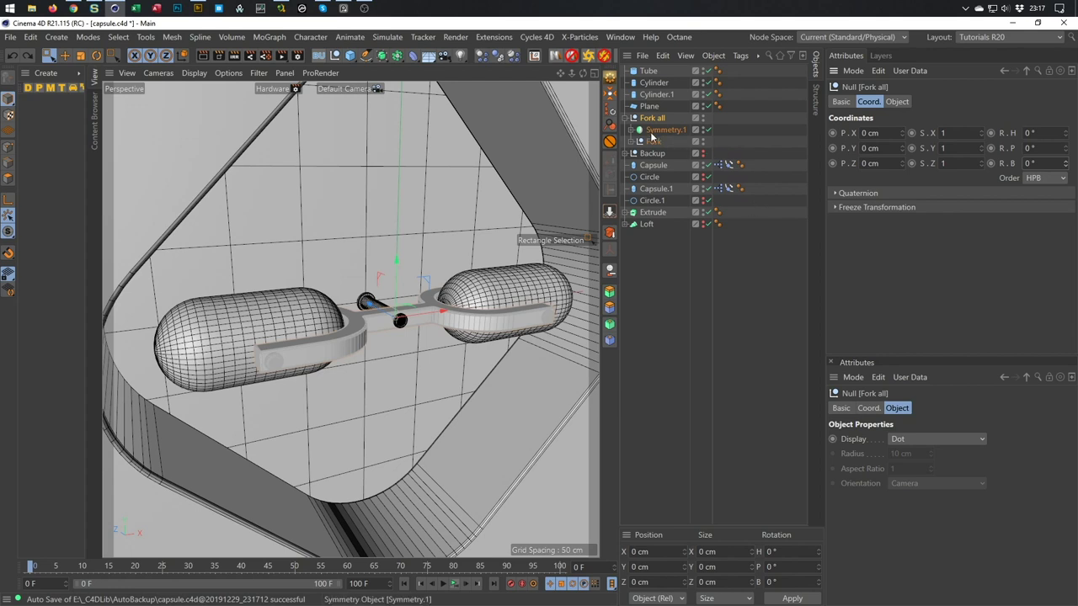
double_click(720, 166)
Add Fork all as an XPresso node with a Rotation.B input port
drag(709, 160, 503, 249)
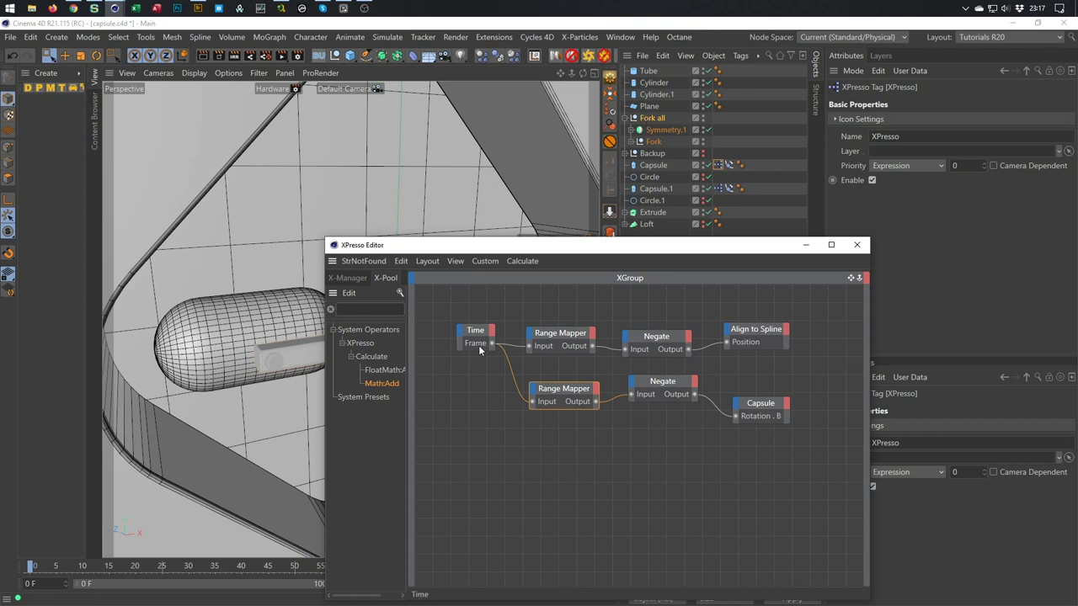
click(649, 119)
drag(647, 498, 749, 473)
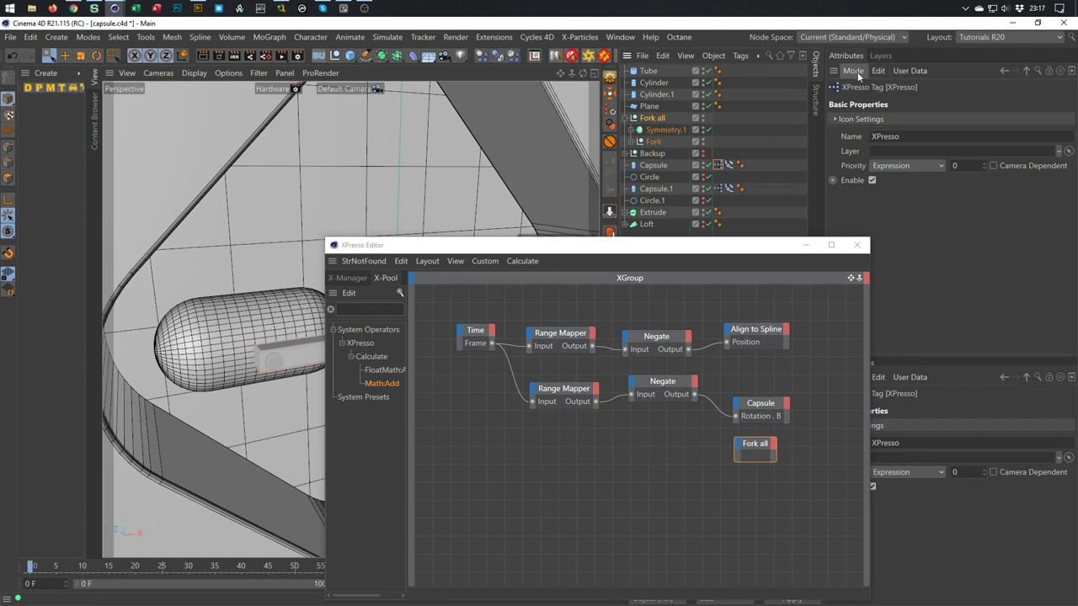
click(654, 117)
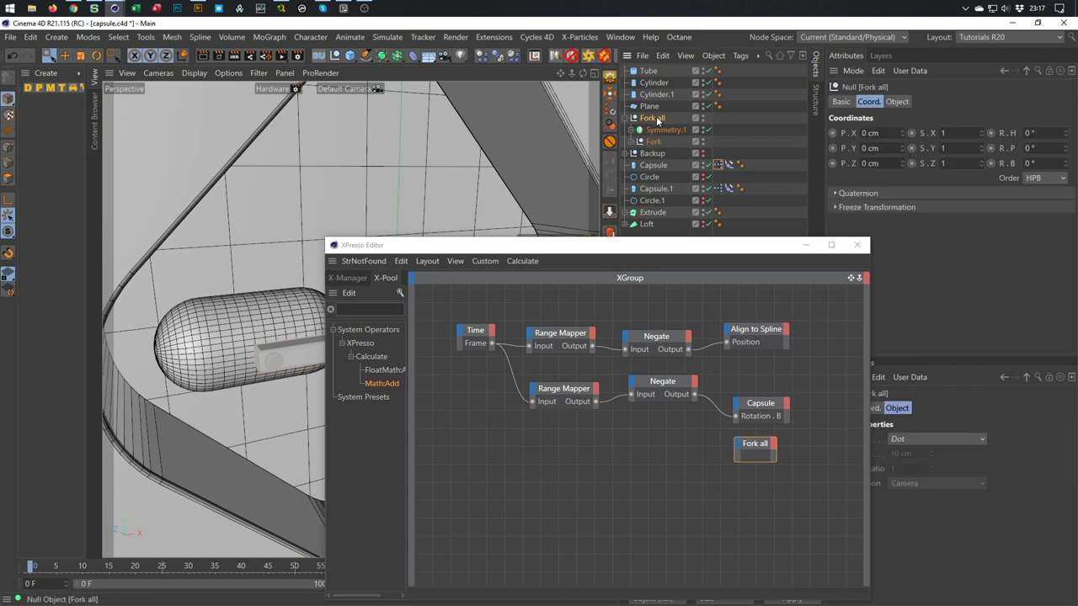
drag(1014, 162, 742, 449)
Wire the lower Range Mapper's Output to Fork all's Rotation.B, scrub to test, and close the editor
click(739, 476)
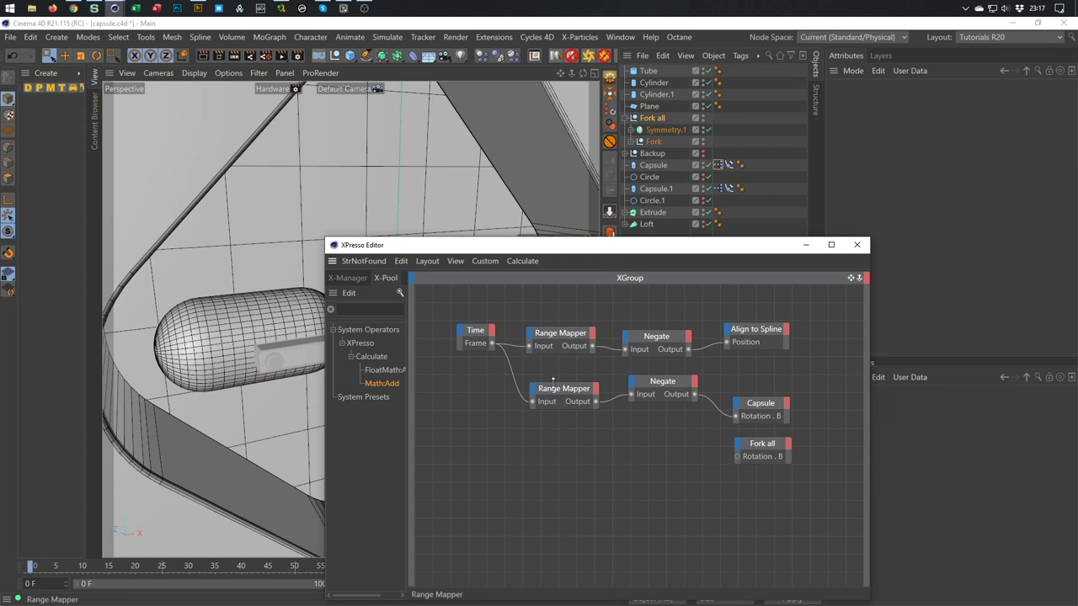
mouse_move(554, 391)
mouse_down()
mouse_move(553, 444)
mouse_move(554, 389)
mouse_up()
click(549, 420)
click(576, 386)
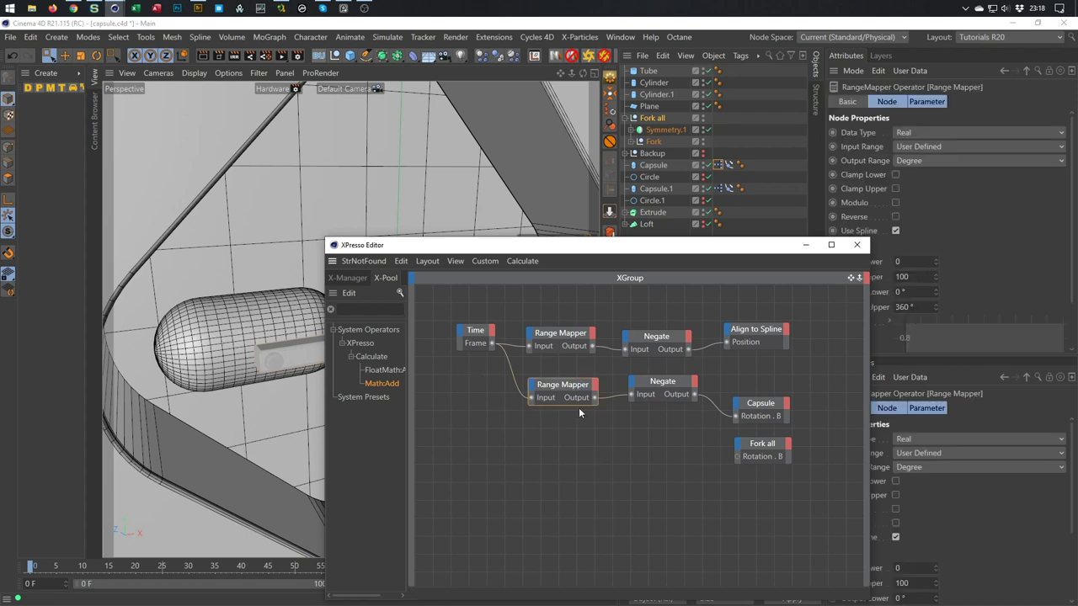
drag(594, 398, 737, 455)
drag(658, 250, 853, 251)
drag(46, 567, 6, 600)
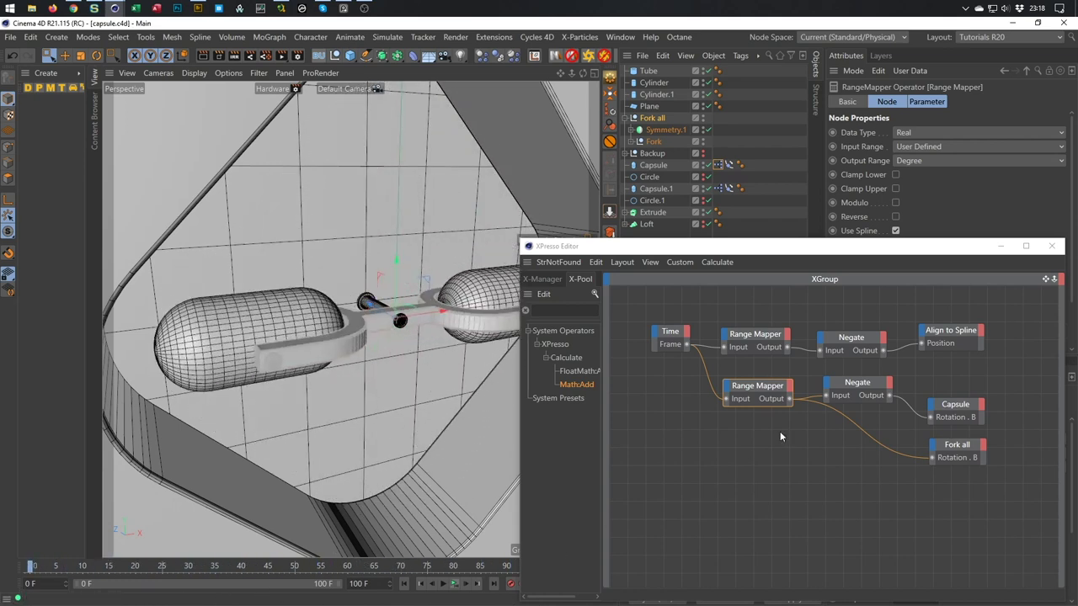
click(1051, 246)
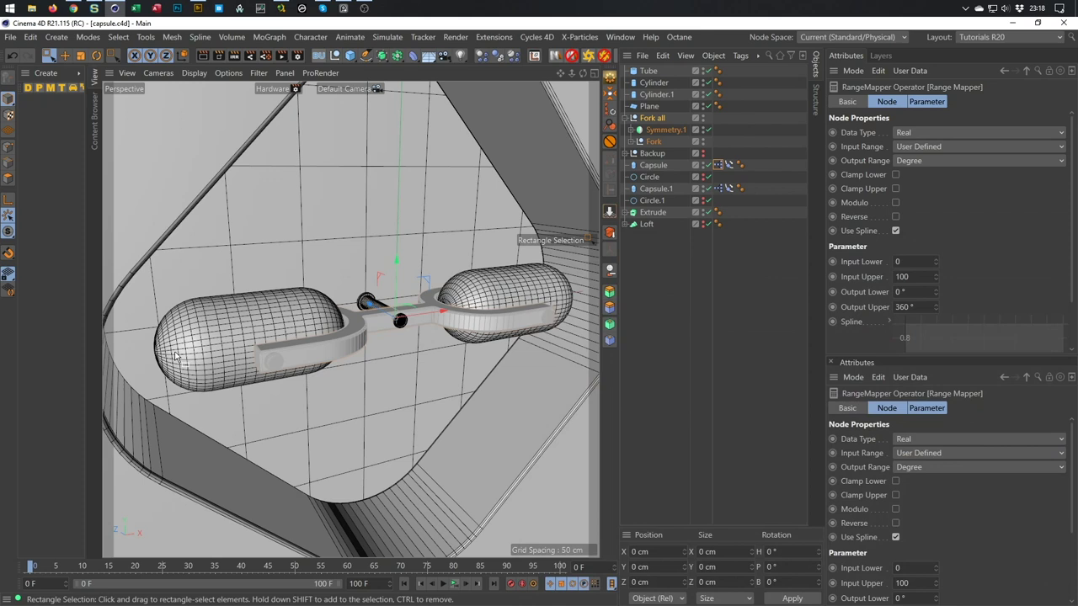
alt+drag(193, 359, 293, 409)
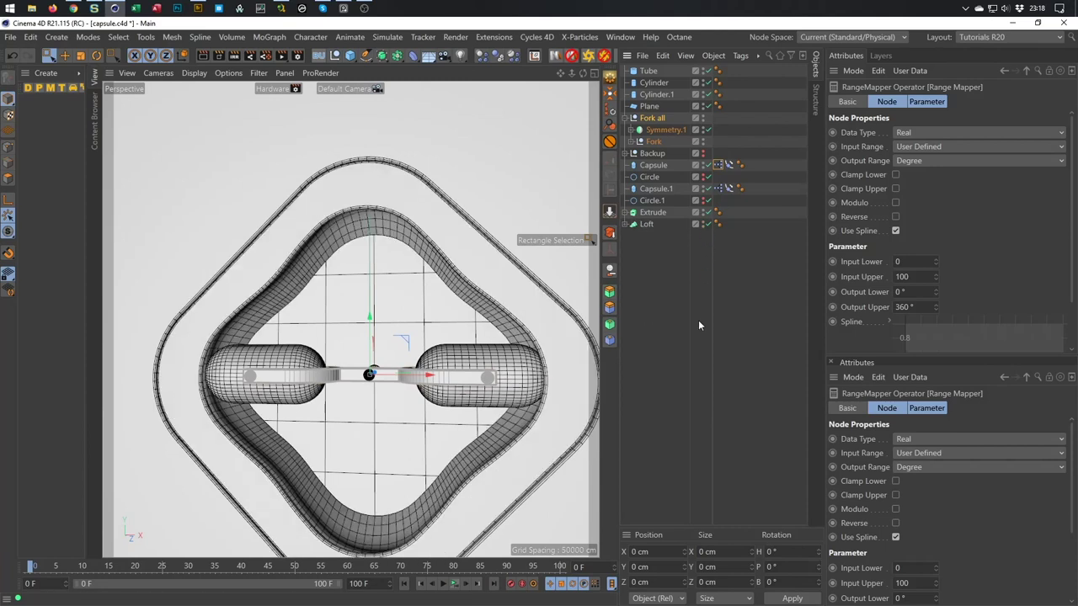
alt+drag(559, 414, 459, 377)
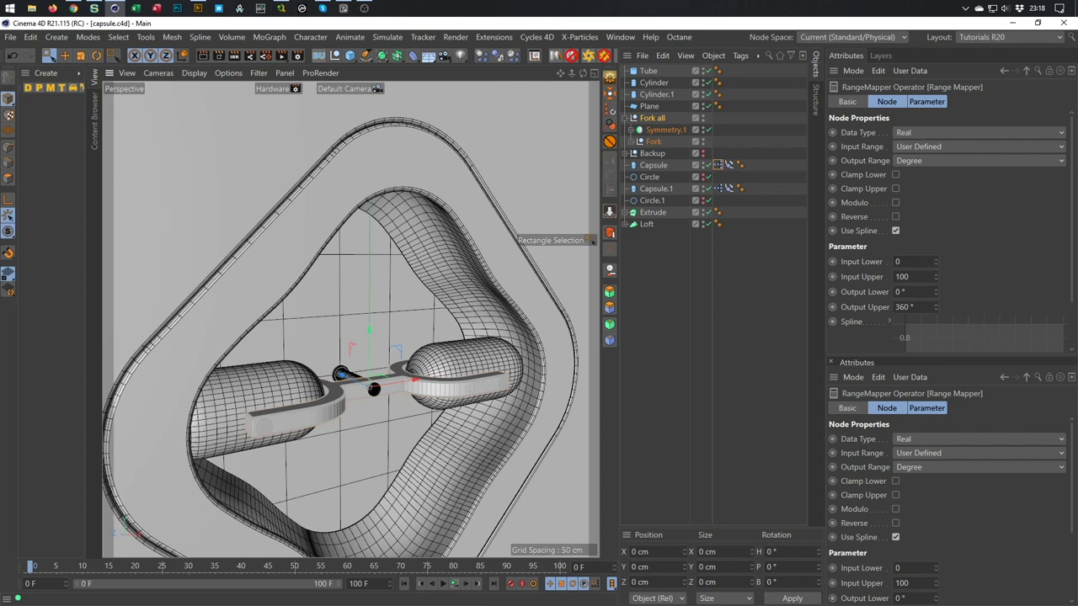
key(alt+Tab)
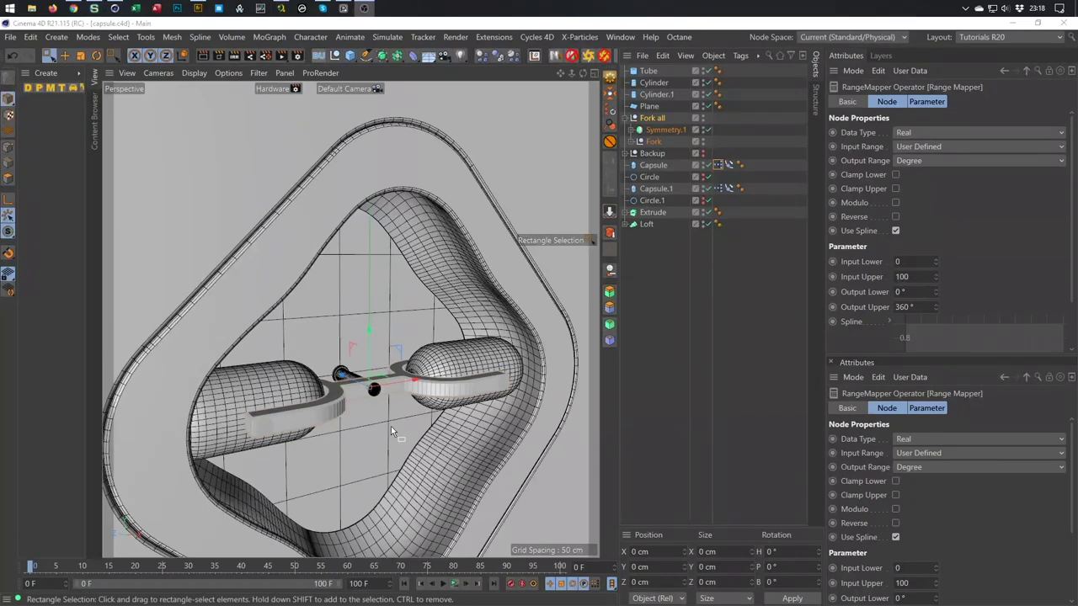
click(429, 261)
scroll(429, 261, down, 5)
scroll(380, 341, up, 7)
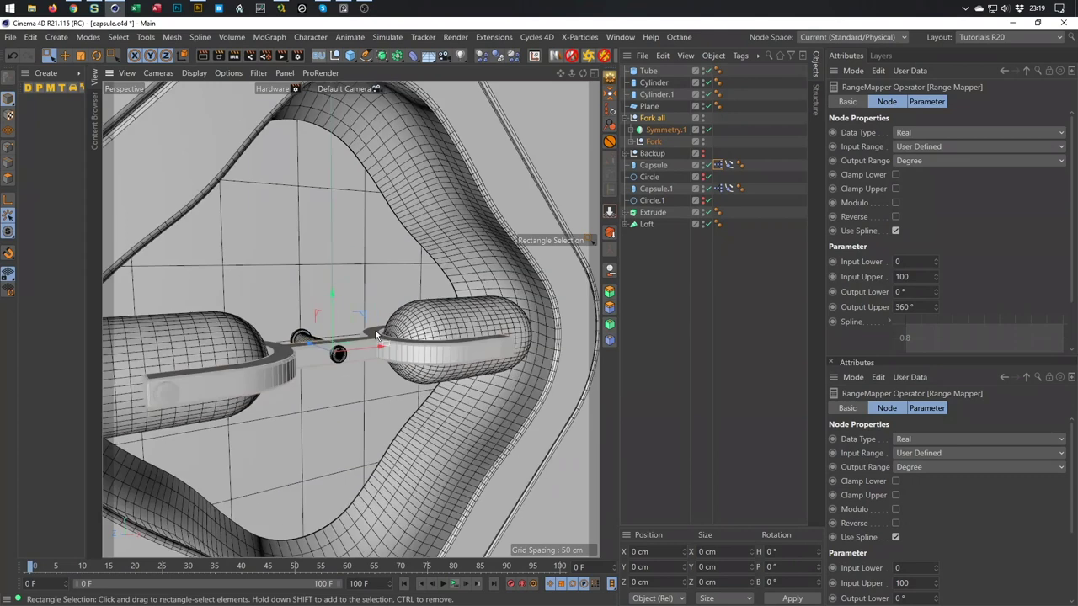
scroll(380, 343, down, 5)
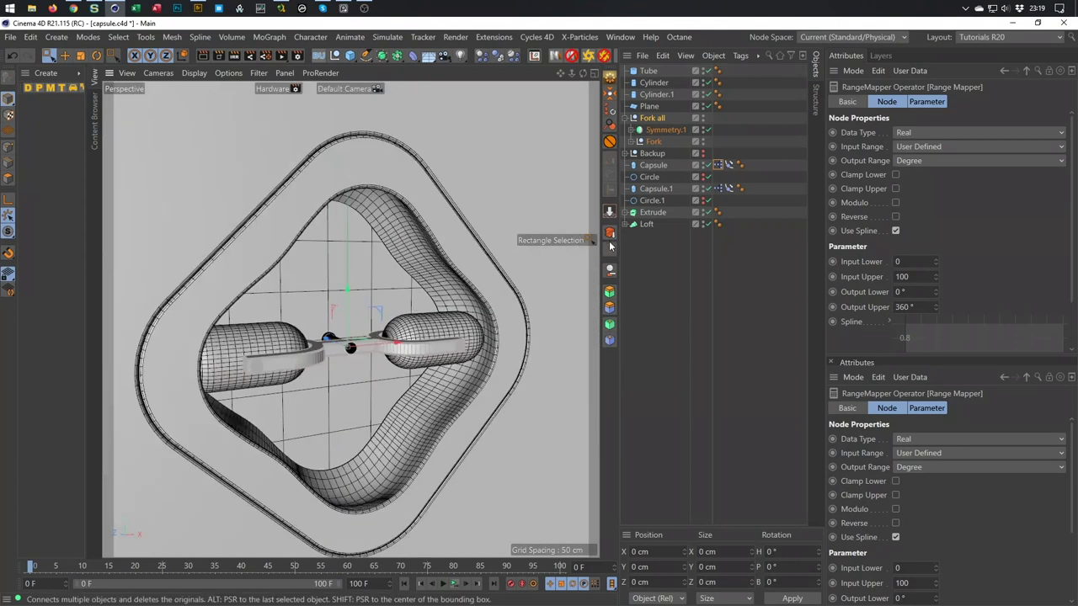
Rotate Circle and Circle.1 by about -90° on B so capsules sit above and below the fork
click(649, 177)
ctrl+click(652, 201)
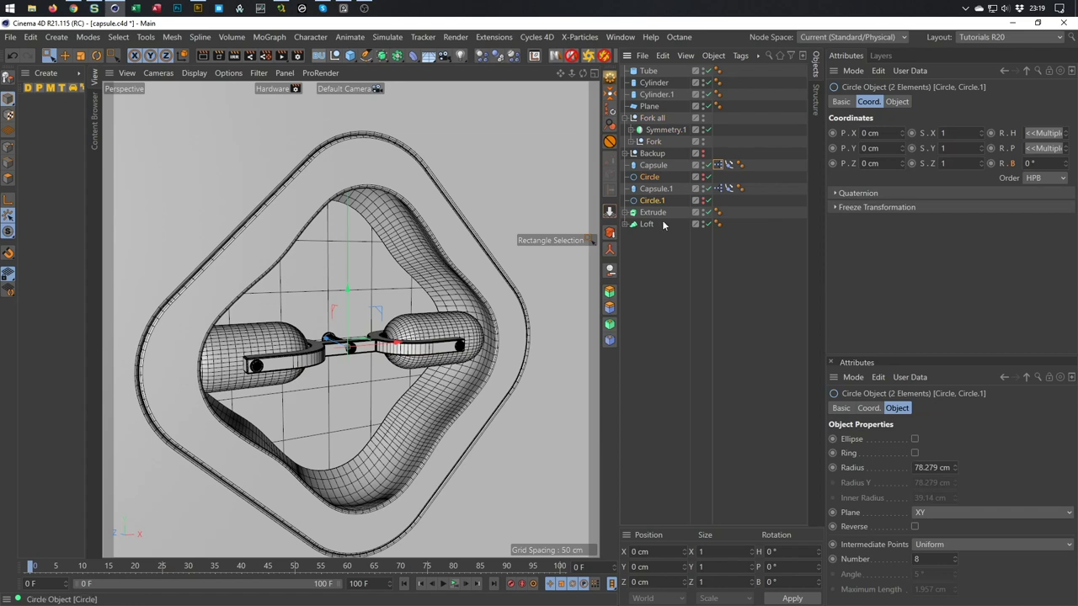
key(r)
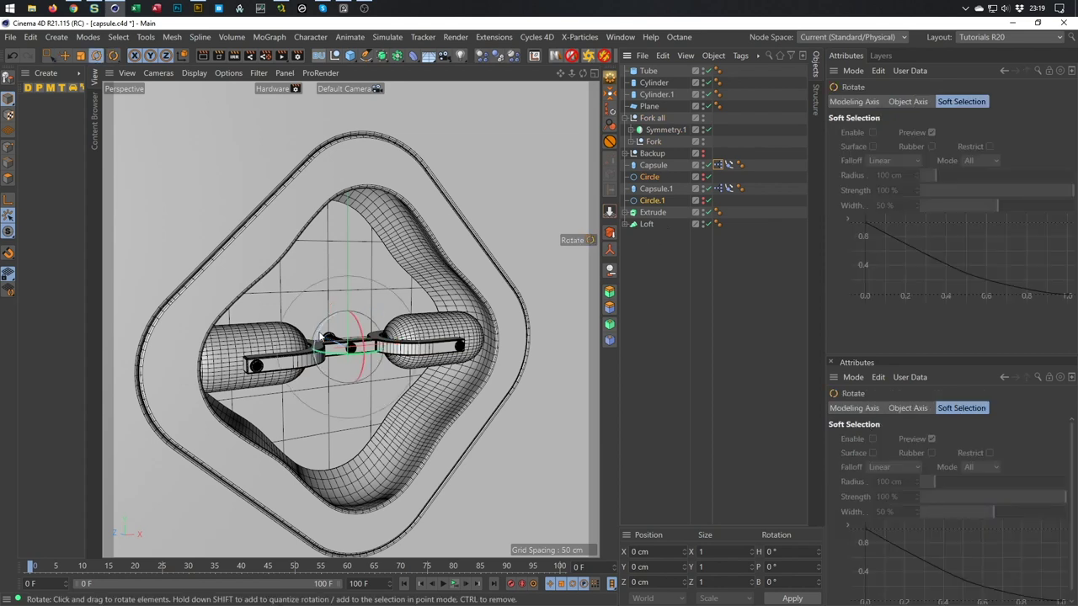
scroll(327, 337, up, 3)
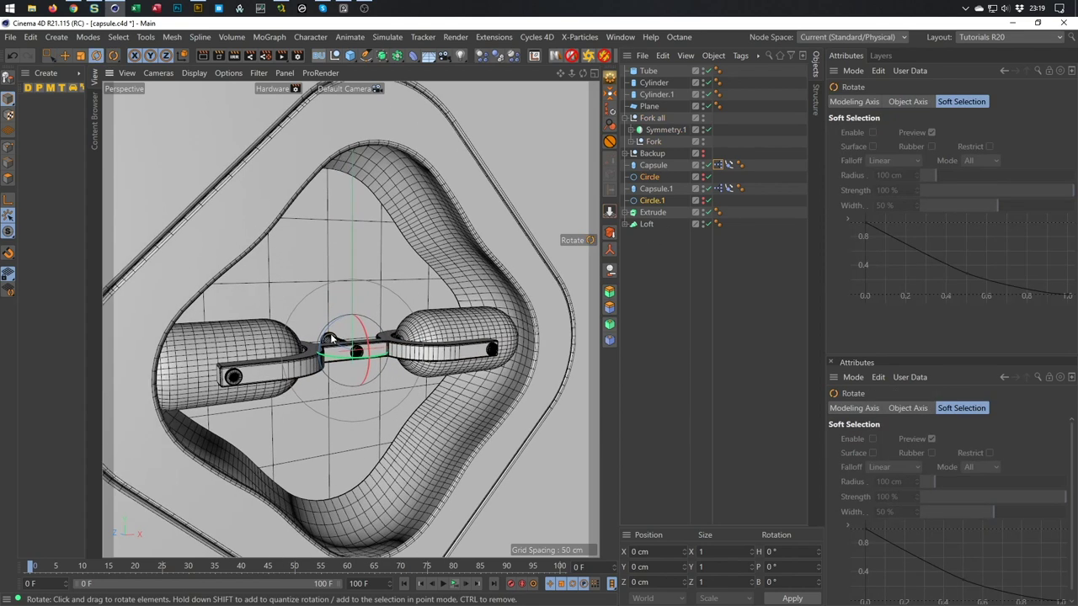
drag(327, 338, 328, 395)
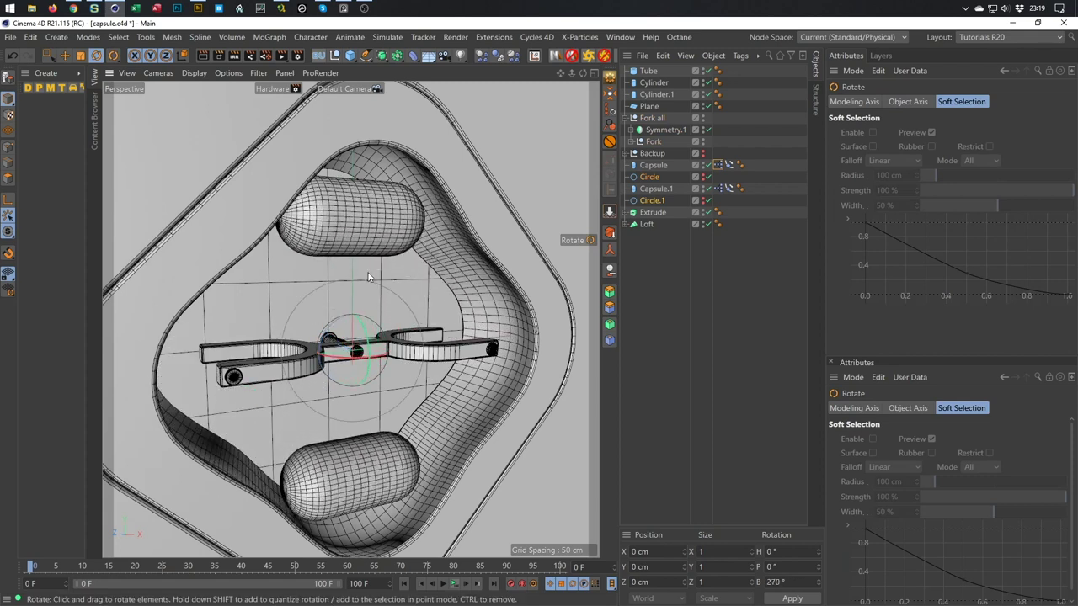
Set Capsule and Capsule.1 orientation to +Y
click(653, 165)
ctrl+click(655, 189)
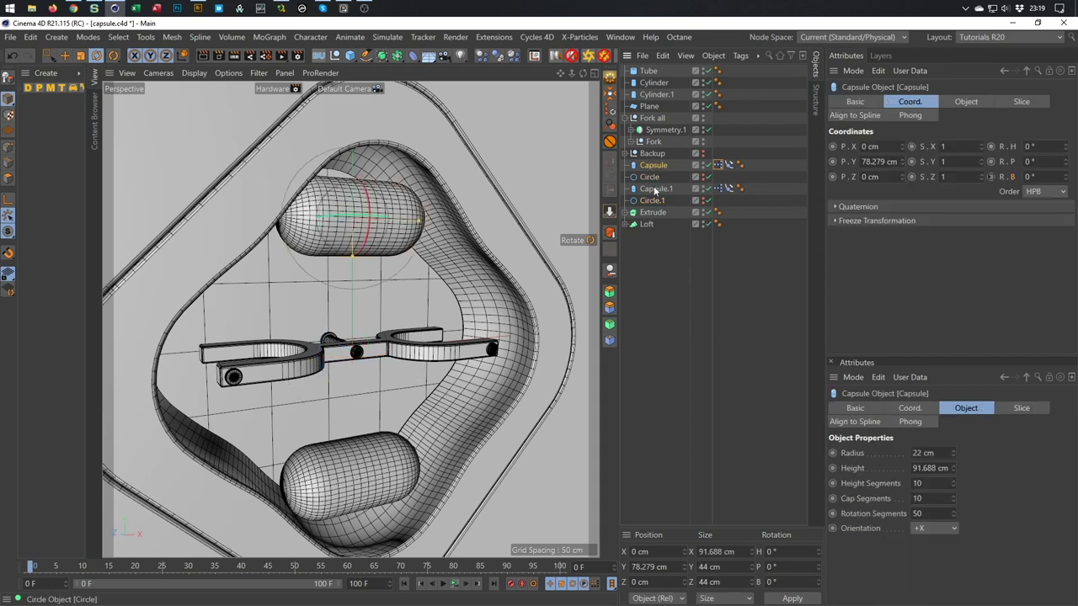
click(965, 102)
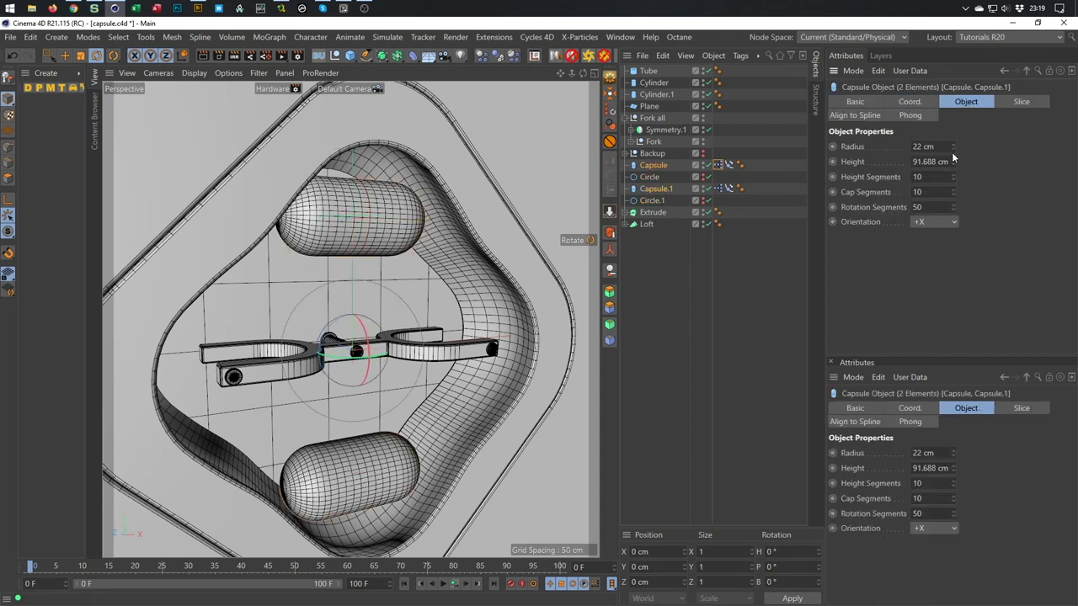
click(926, 222)
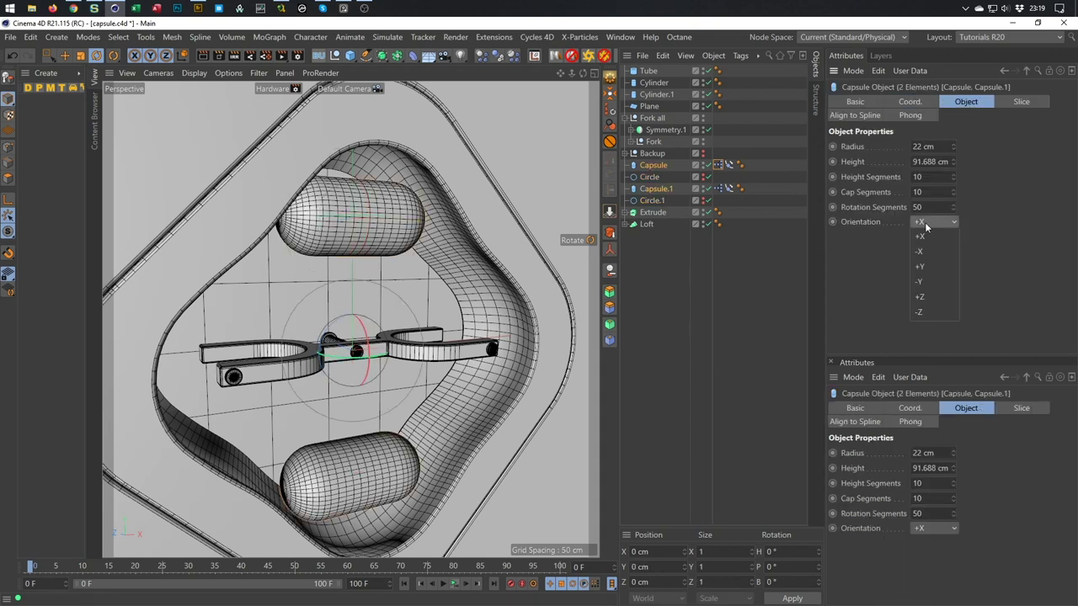
click(922, 267)
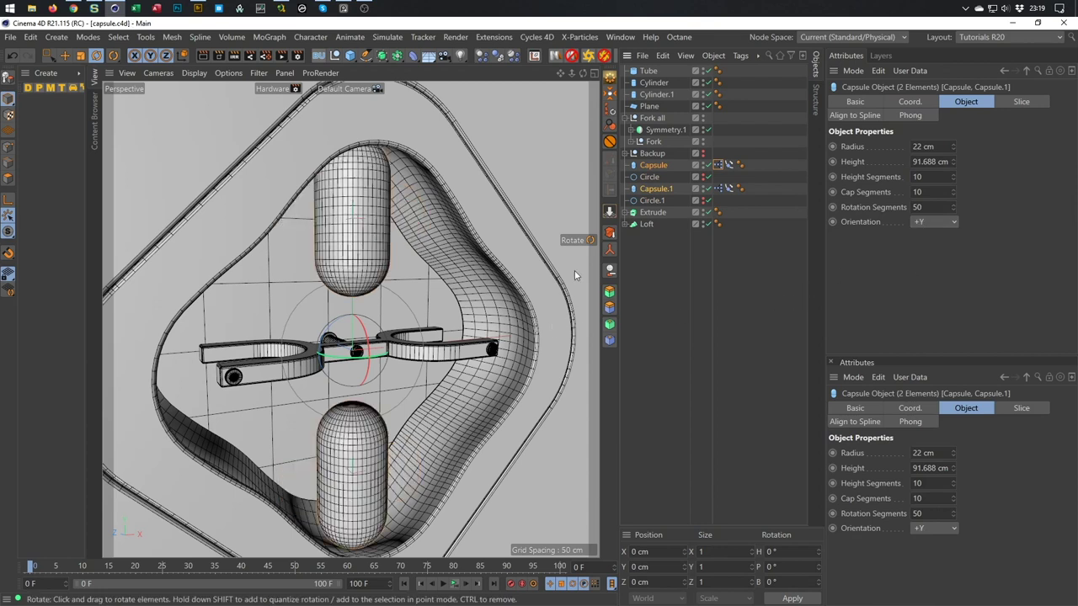
click(652, 142)
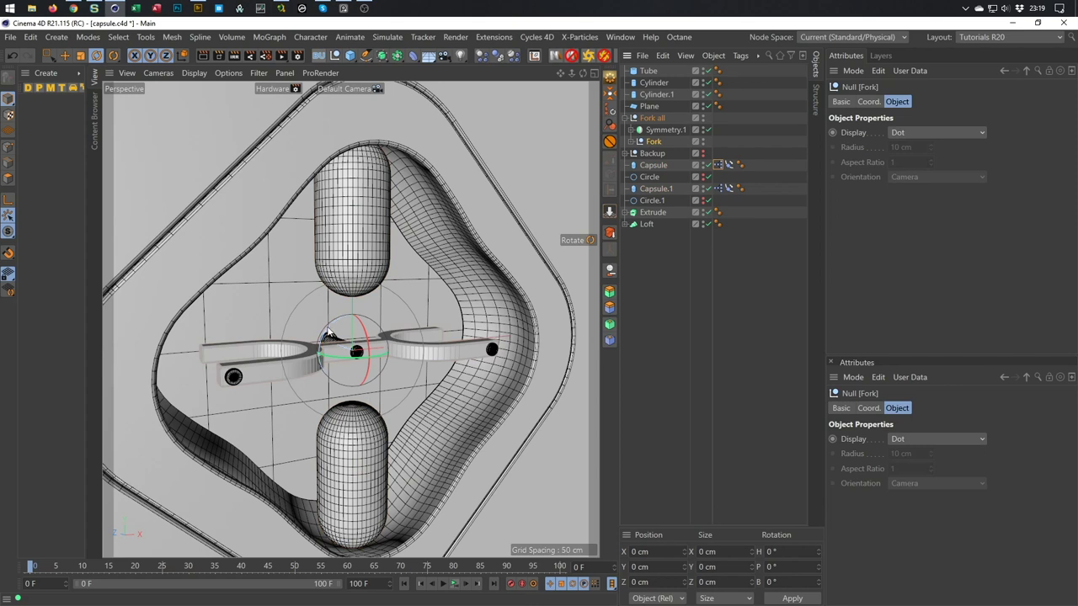
Try banking the fork about 74°, play the animation, then undo the rotation
drag(329, 335, 402, 293)
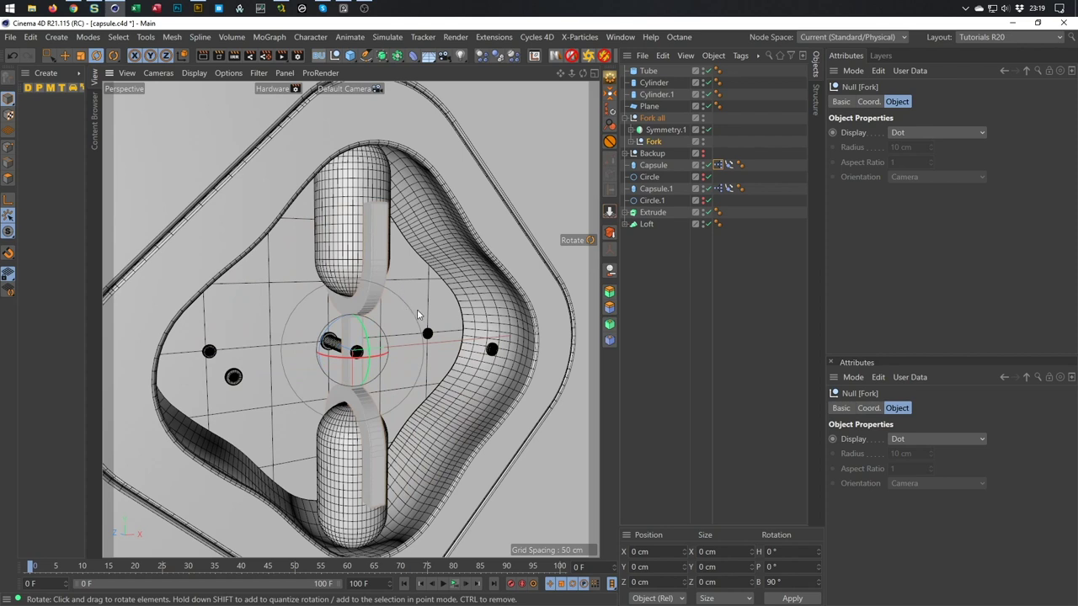
click(455, 584)
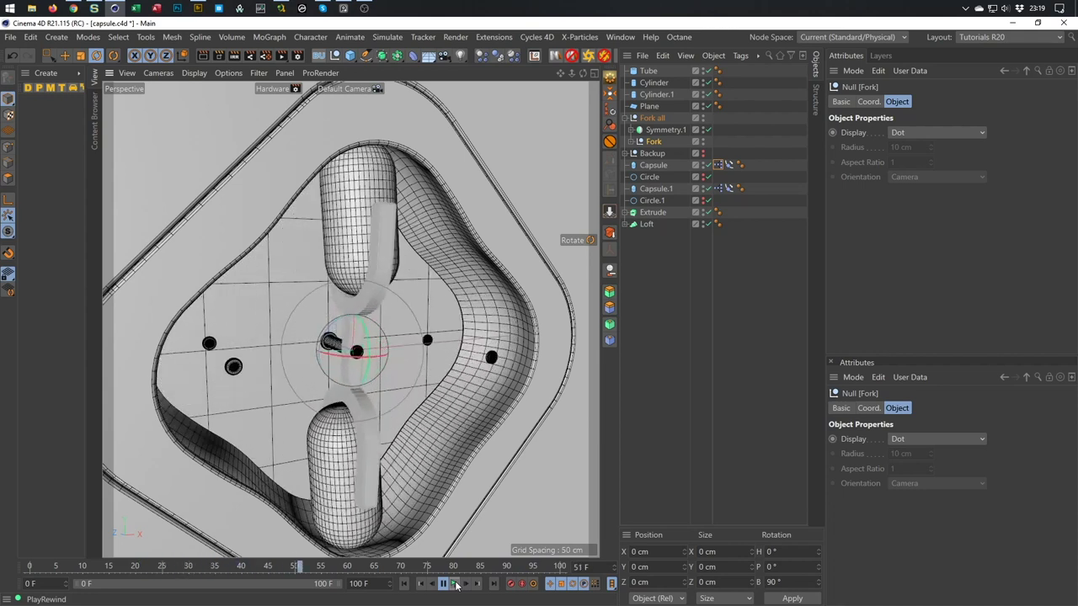
click(442, 583)
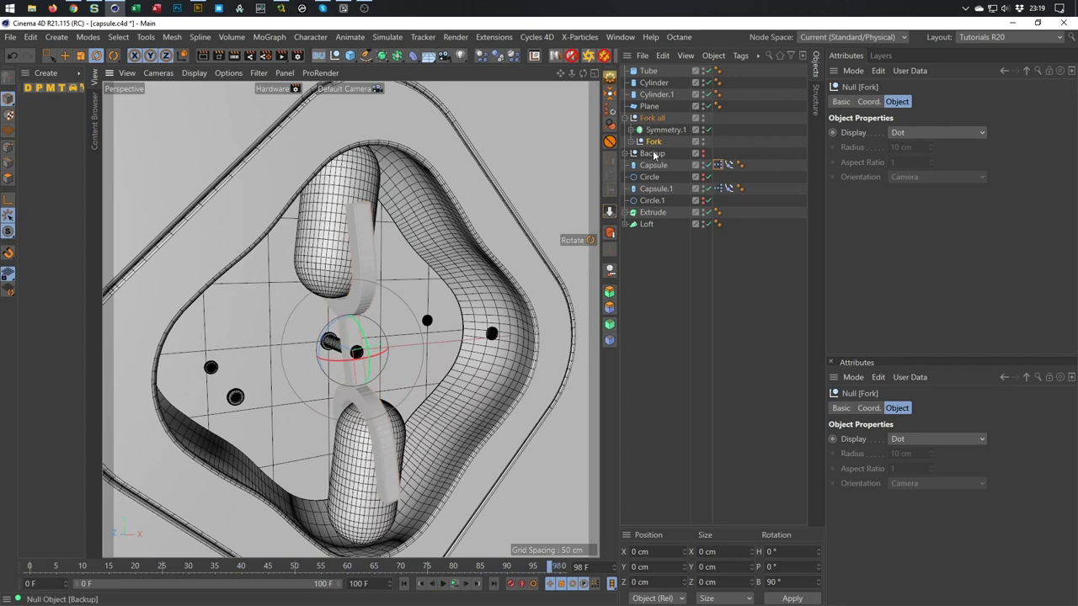
key(ctrl+z)
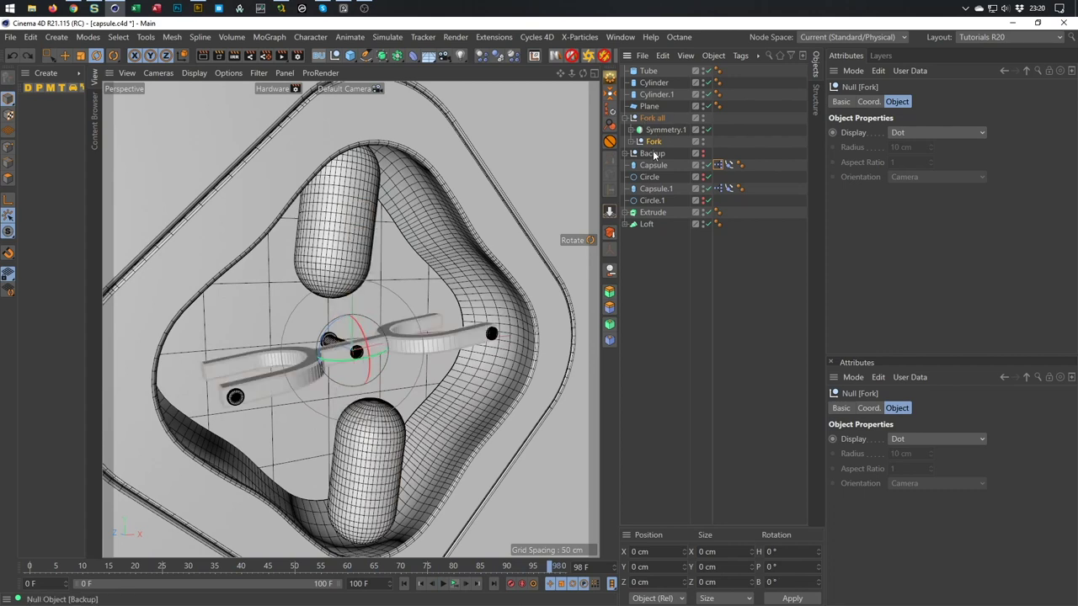
key(ctrl+z)
key(ctrl+z)
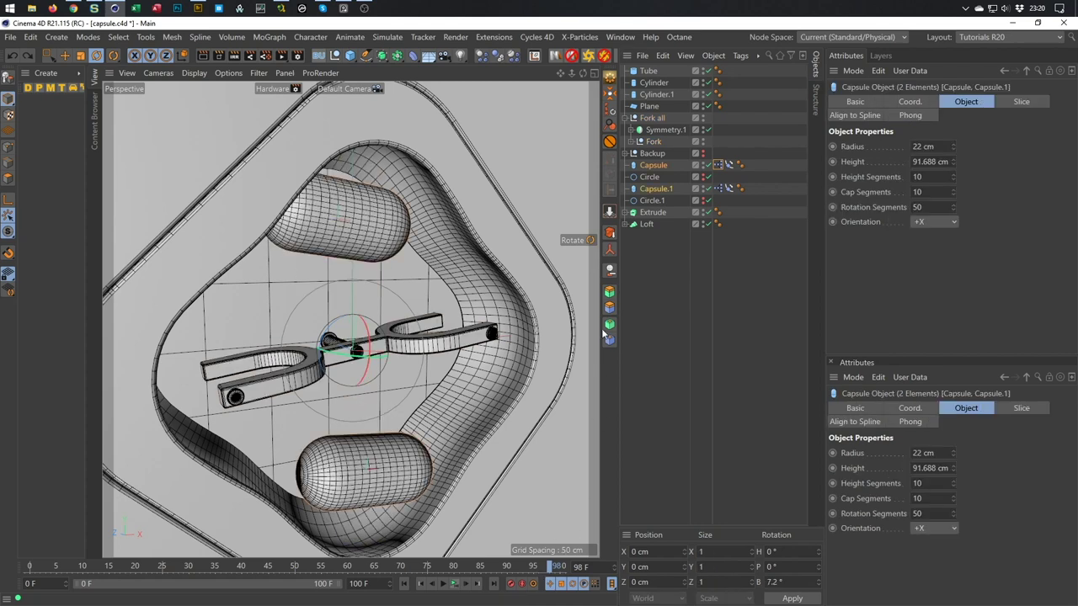
Check the Fork null's coordinates from above, undo back to the earlier setup, and scrub the timeline back
key(ctrl+shift+z)
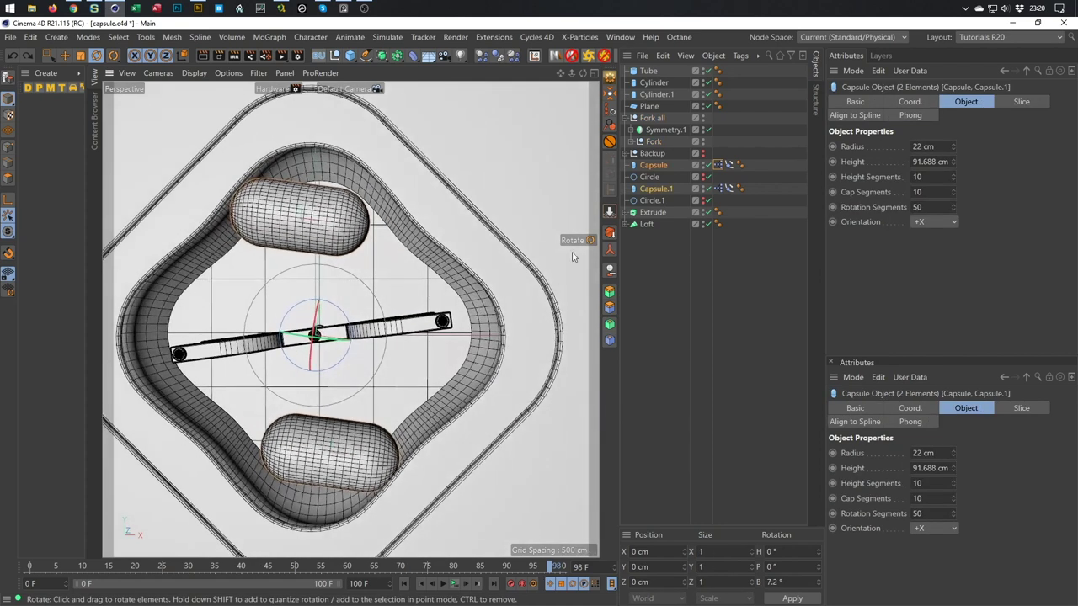
click(654, 141)
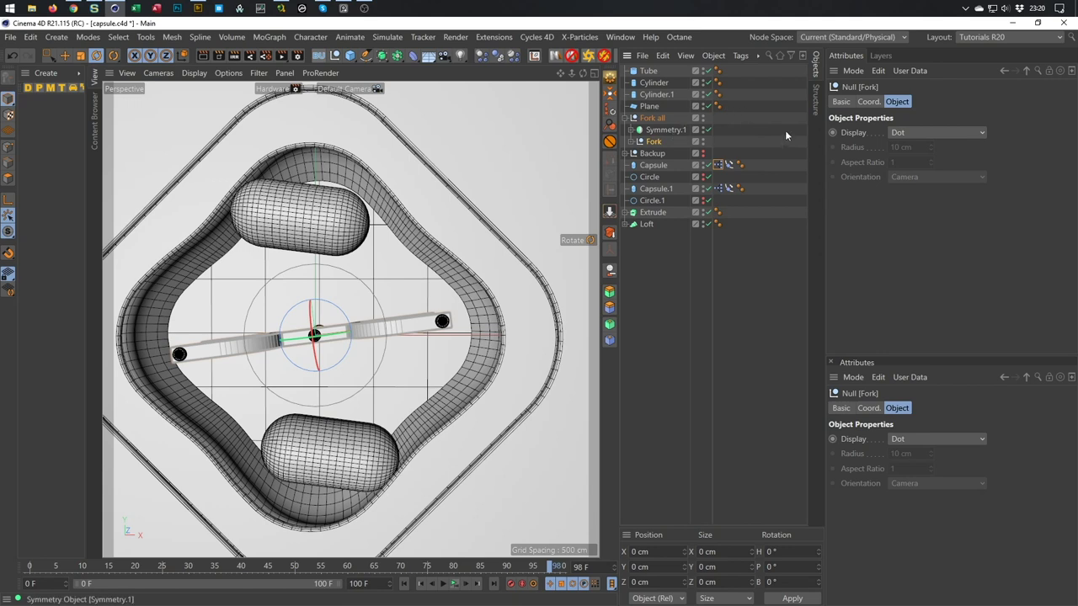
click(868, 105)
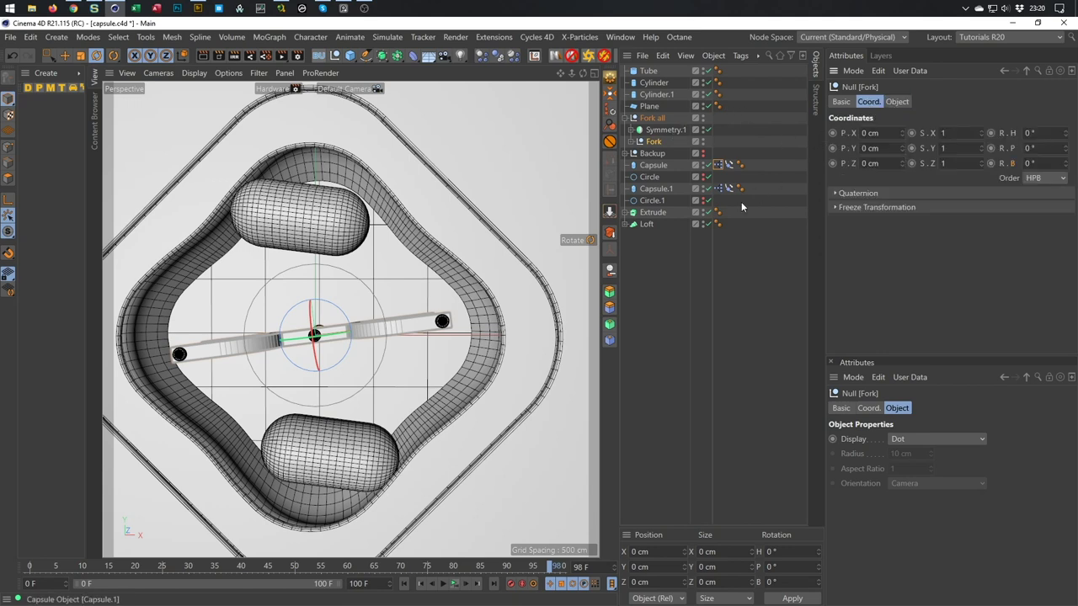
alt+drag(302, 314, 337, 344)
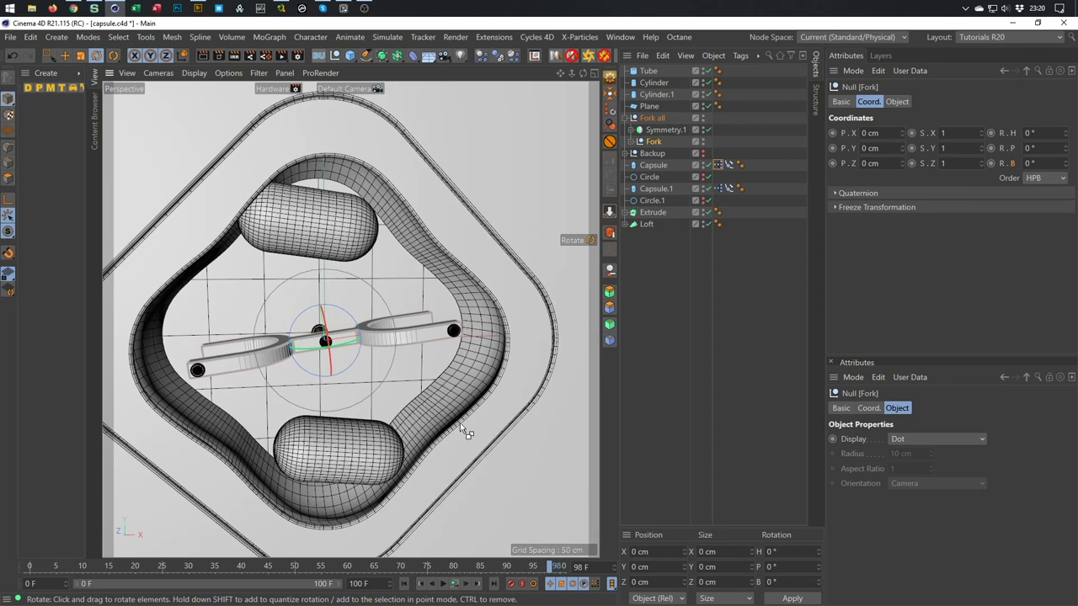
key(ctrl+z)
key(ctrl+z)
key(ctrl+z)
key(ctrl+z)
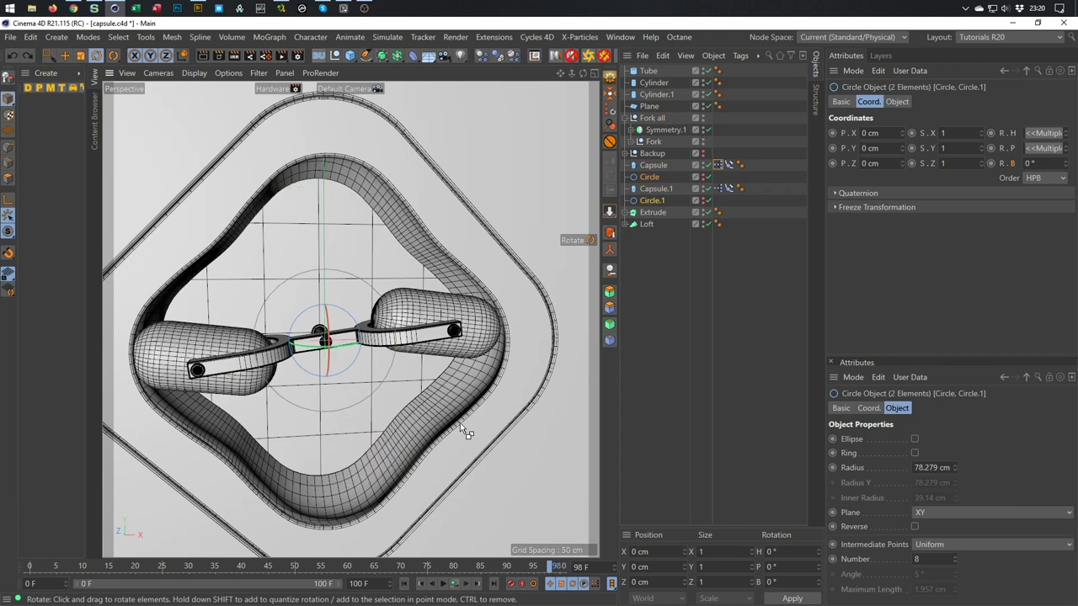
key(ctrl+z)
key(ctrl+z)
key(ctrl+z)
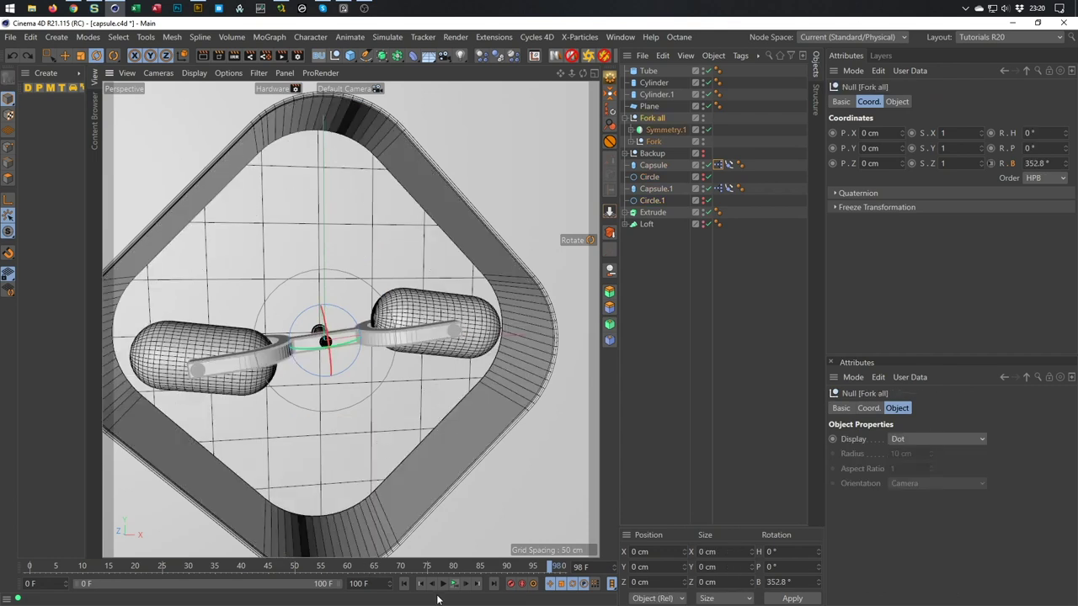
drag(527, 570, 30, 570)
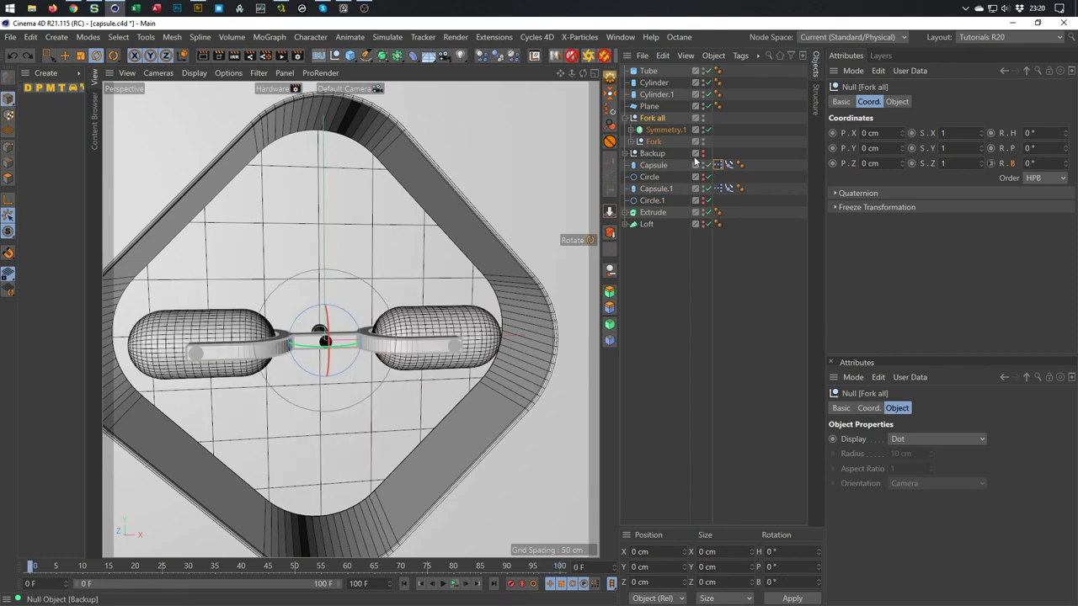
Show the Loft and rotate Circle and Circle.1 by -90° on B
click(707, 224)
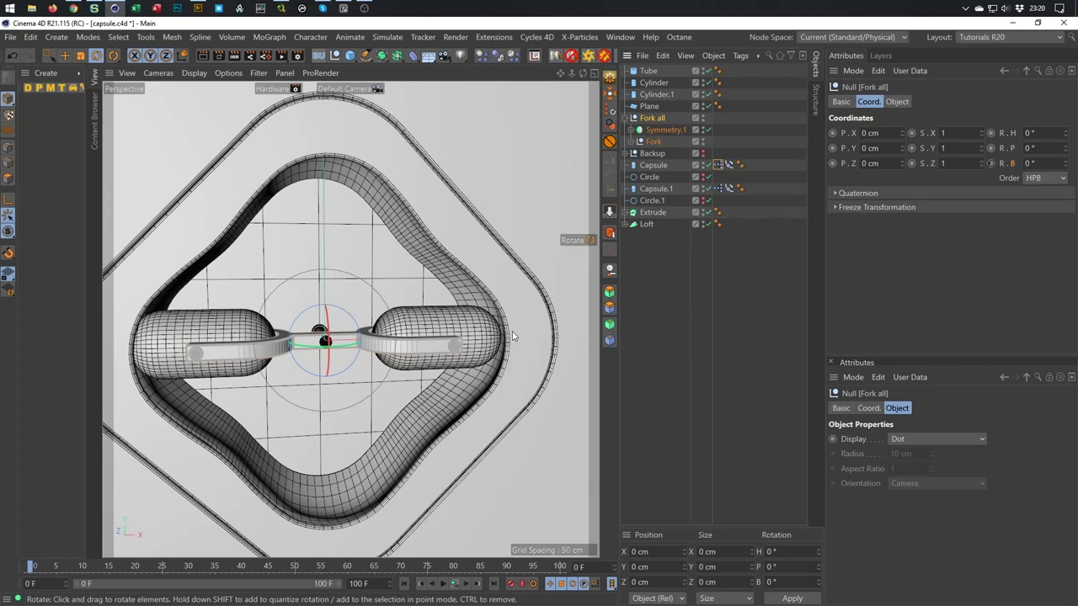
click(652, 200)
ctrl+click(649, 176)
drag(308, 316, 293, 371)
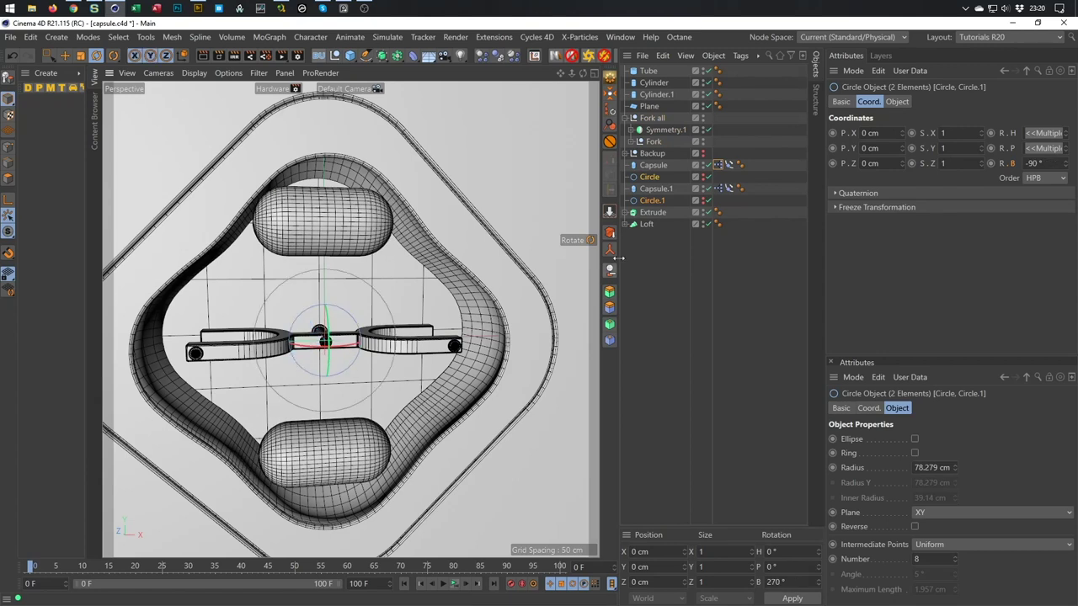
Set Capsule and Capsule.1 Orientation to +Y, then select the Fork all group
click(654, 166)
ctrl+click(661, 188)
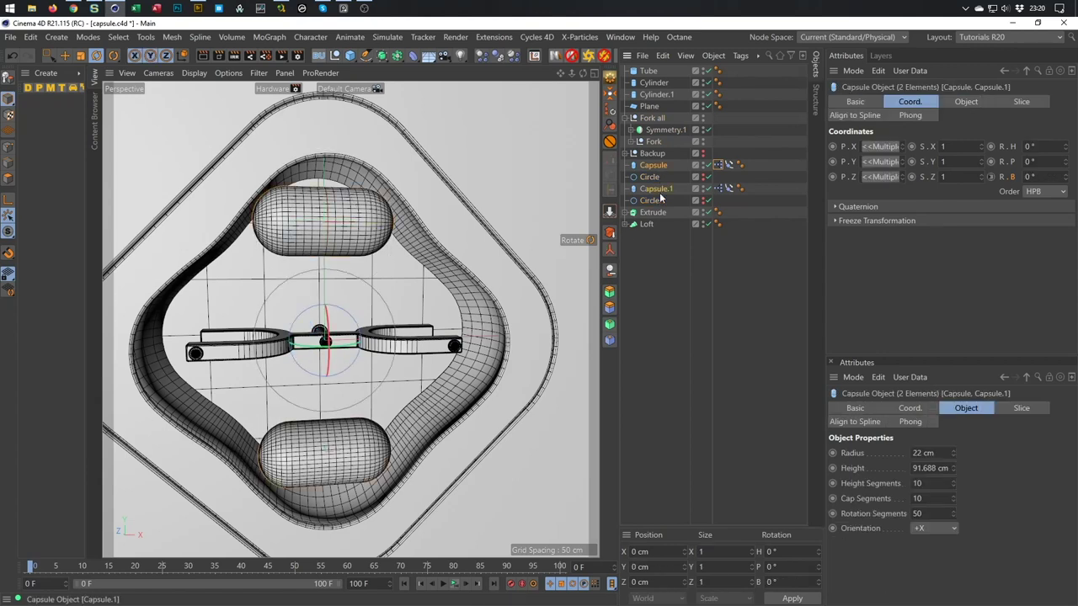
click(962, 101)
click(935, 221)
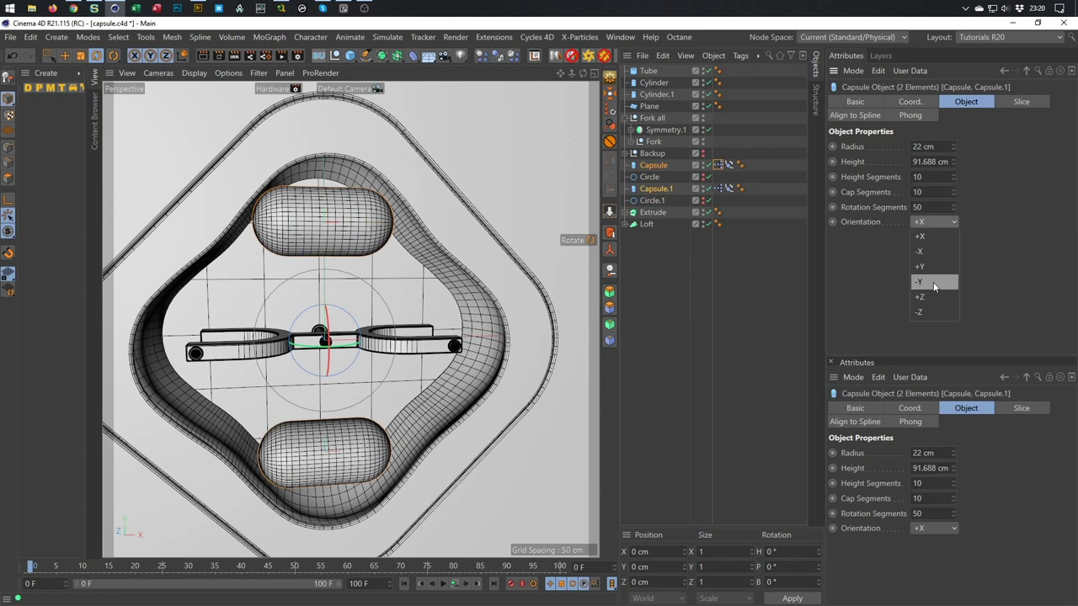
click(930, 271)
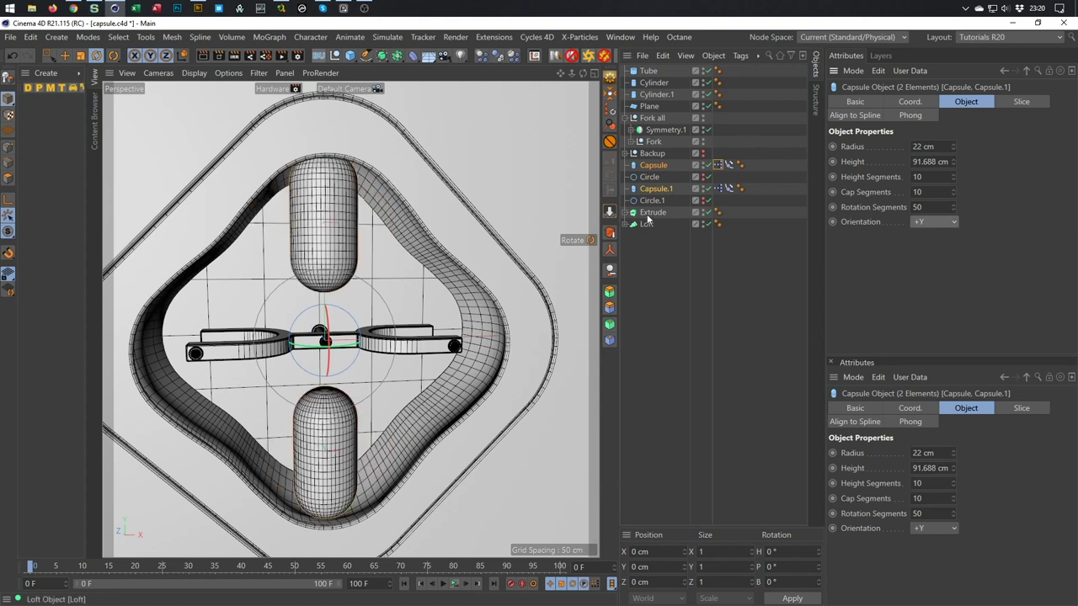
click(654, 119)
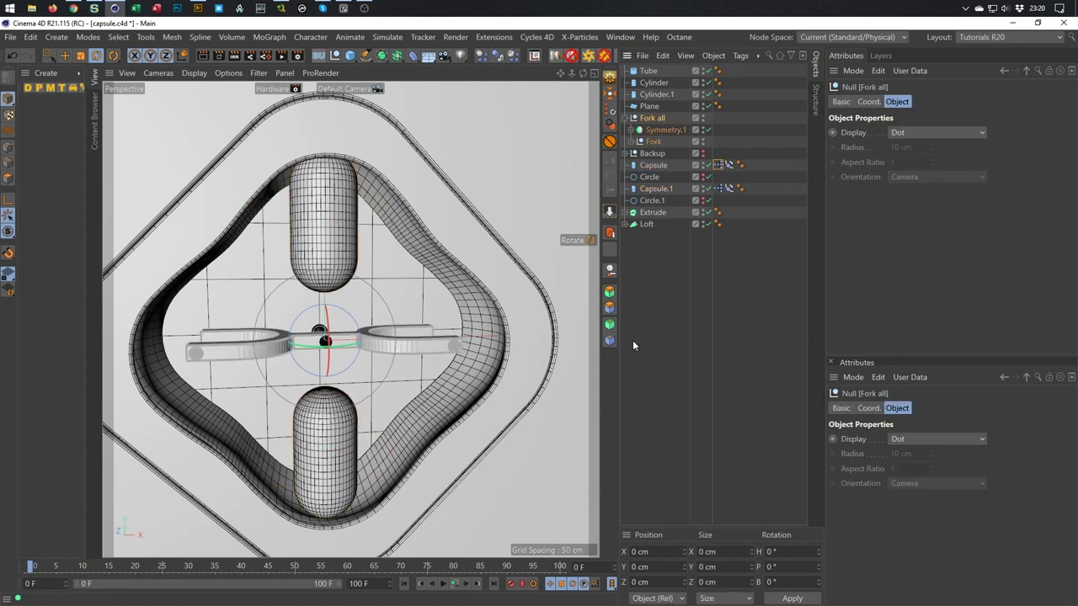
mouse_move(299, 319)
mouse_down()
mouse_move(337, 310)
mouse_move(288, 316)
mouse_move(324, 327)
mouse_move(313, 334)
mouse_up()
Disable the Capsule's XPresso tag and rotate Fork all 90° to stand upright between the capsules
click(718, 167)
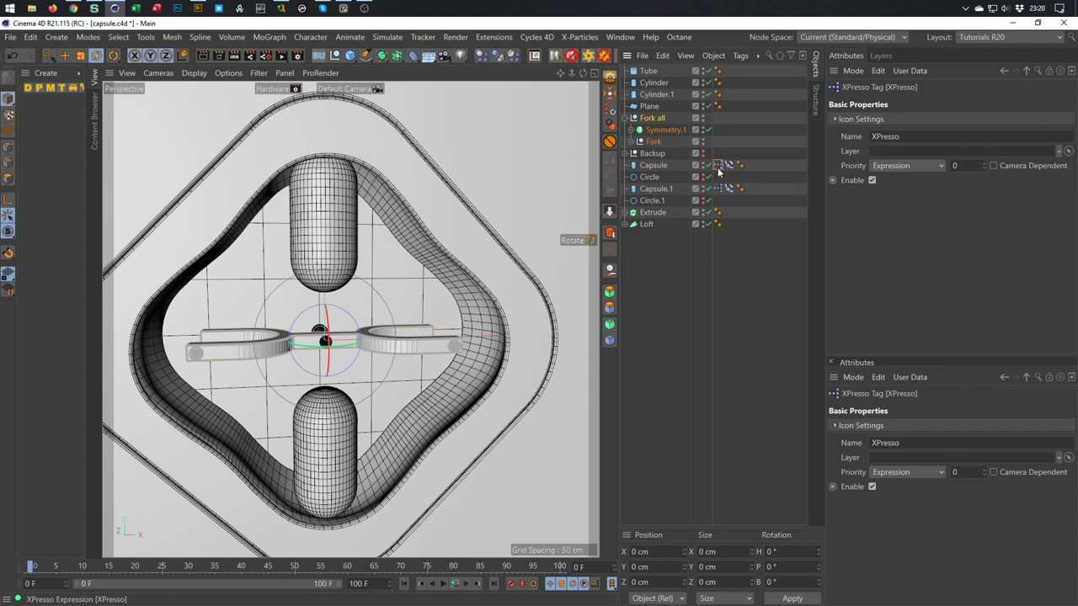
double_click(718, 167)
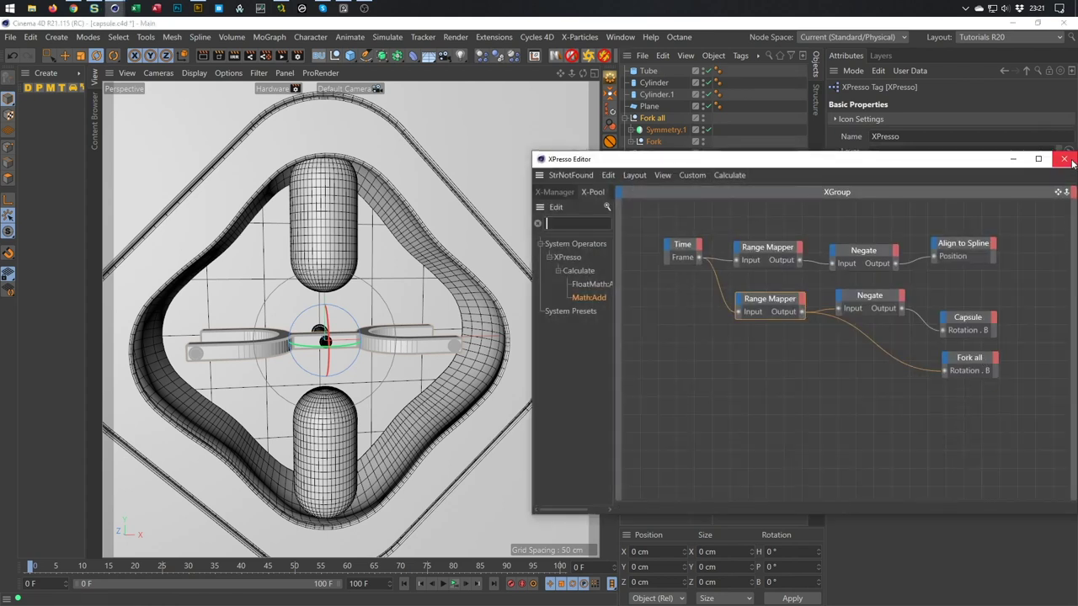
click(1064, 159)
click(872, 180)
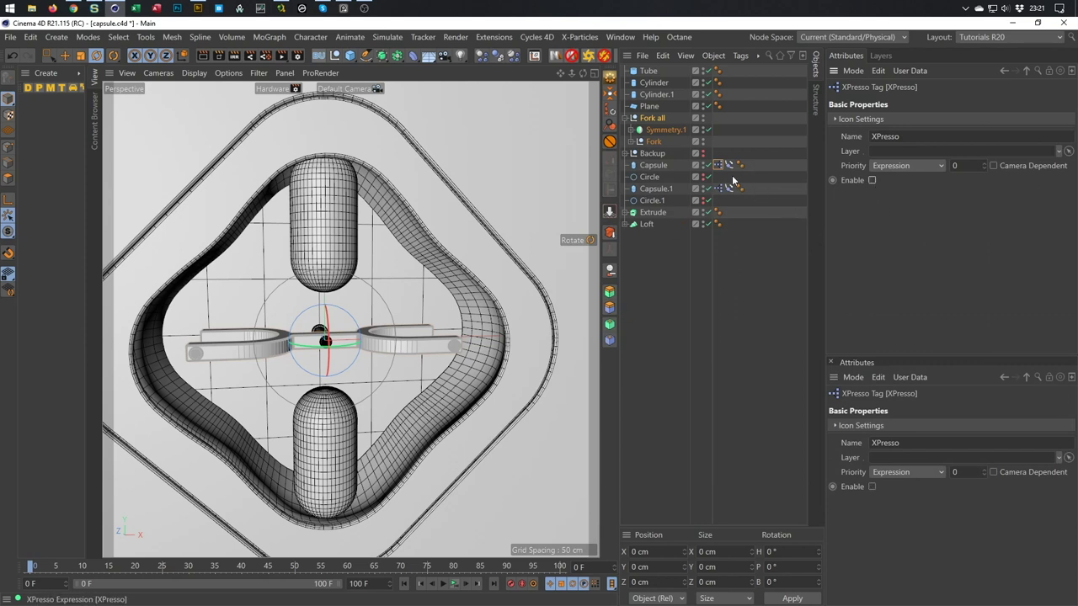
drag(296, 320, 357, 308)
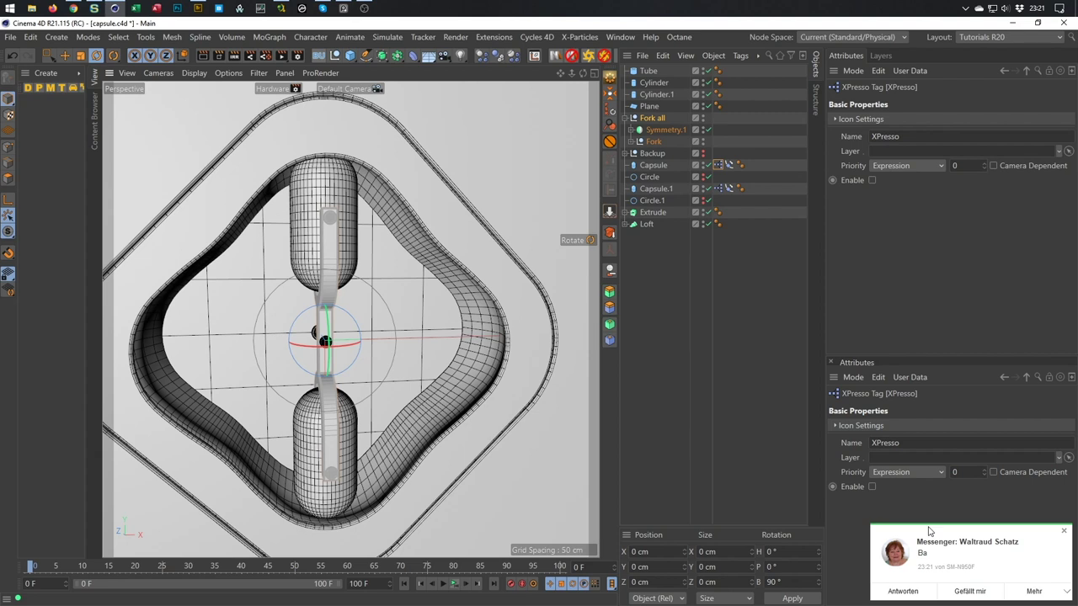
With Enable Axis Modification, reset the fork's bank rotation to 0° while keeping its pose
click(1063, 531)
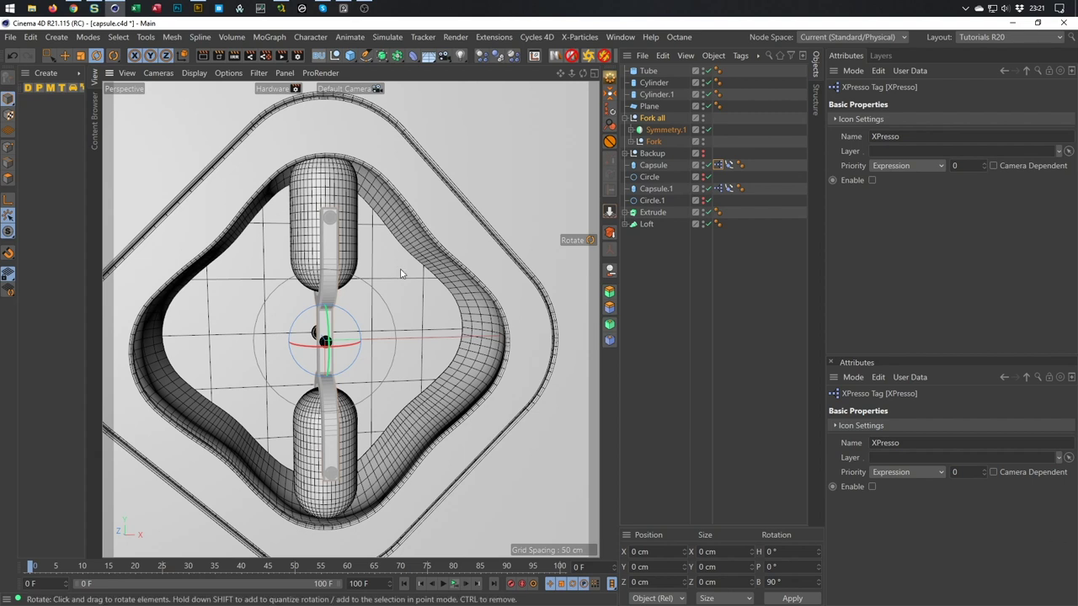
click(8, 204)
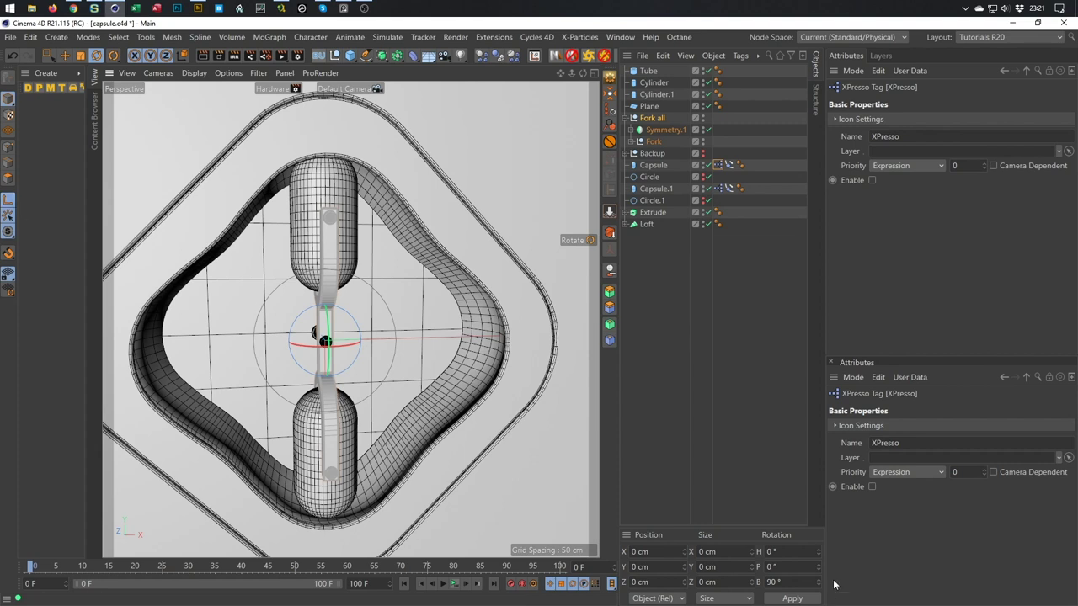
double_click(806, 581)
text(0)
key(Return)
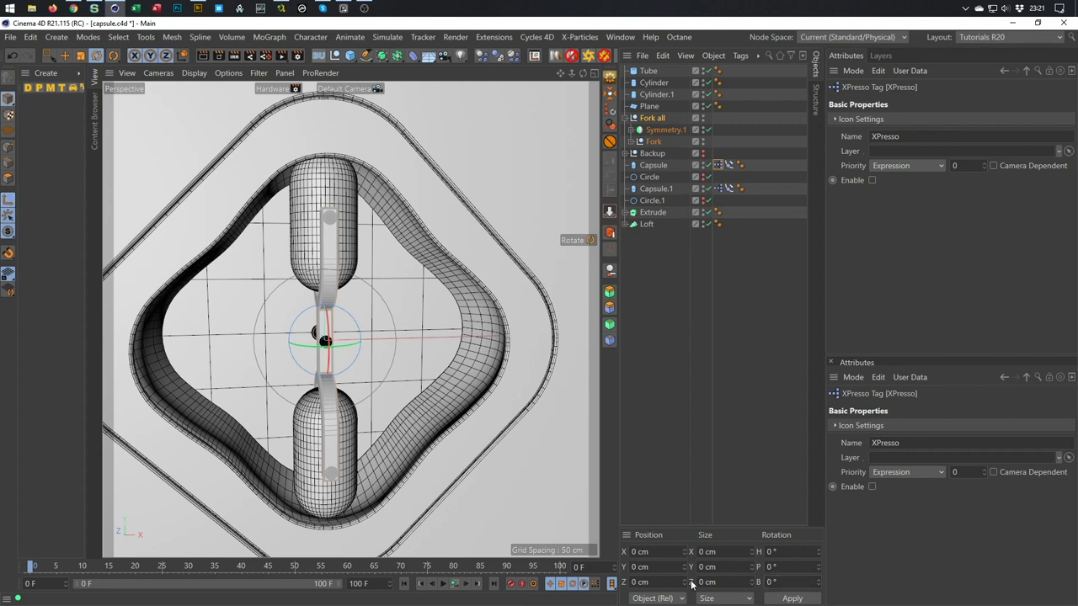
click(7, 203)
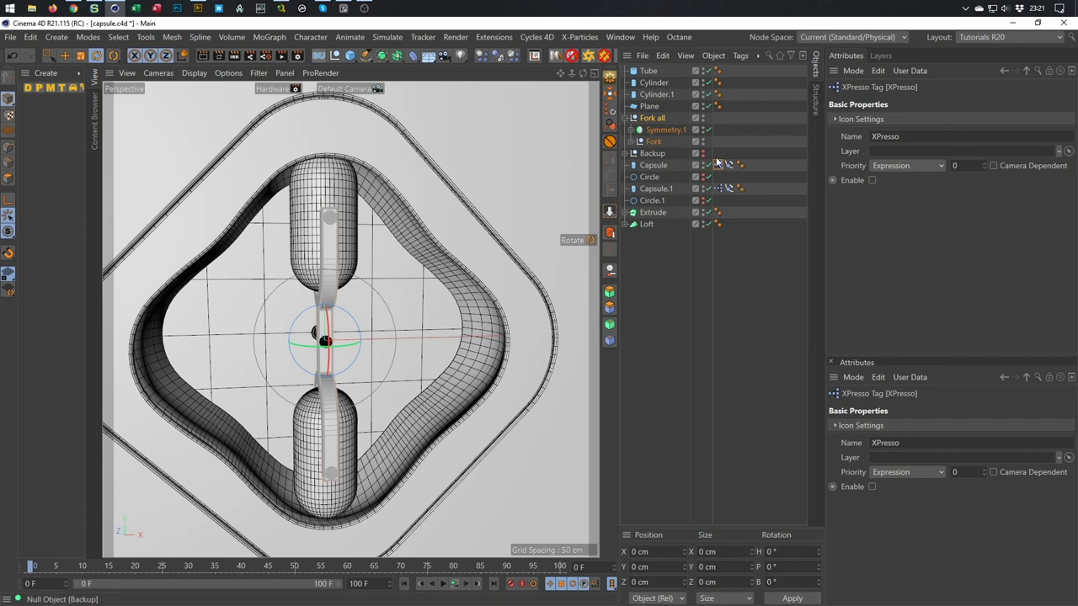
Re-enable the XPresso tag and play the animation to confirm it still works
click(872, 180)
click(454, 585)
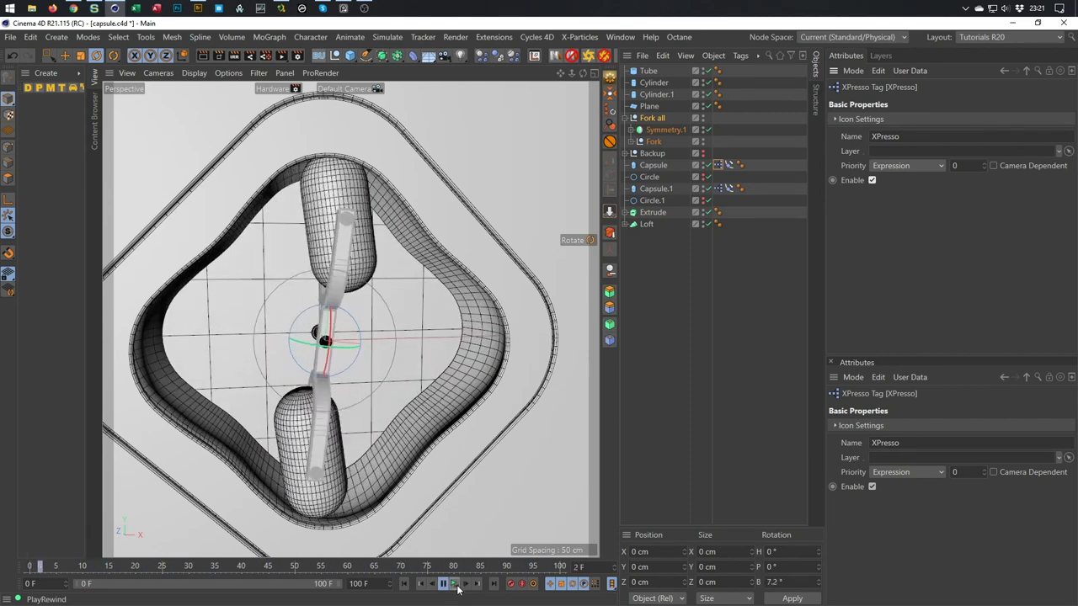
click(455, 584)
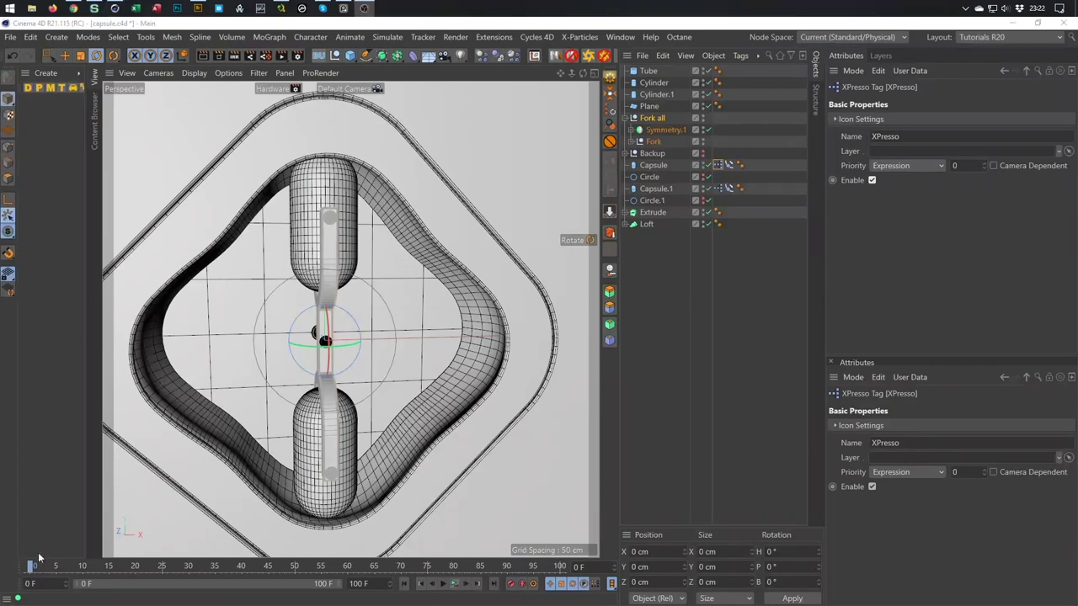
Turn on X-Ray in the Basic properties of both capsules
click(667, 166)
ctrl+click(661, 189)
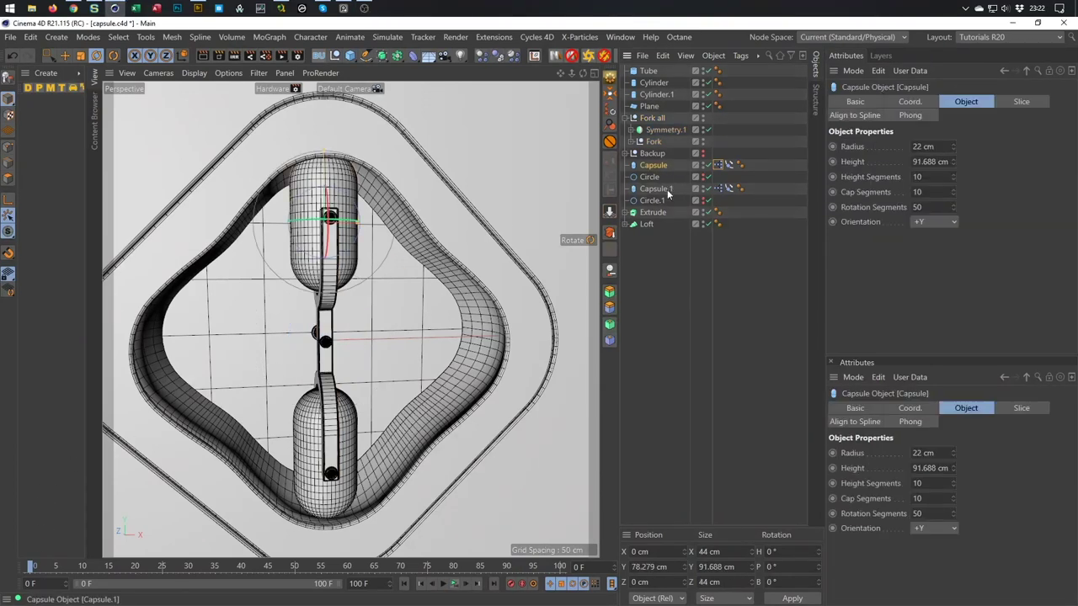
click(855, 101)
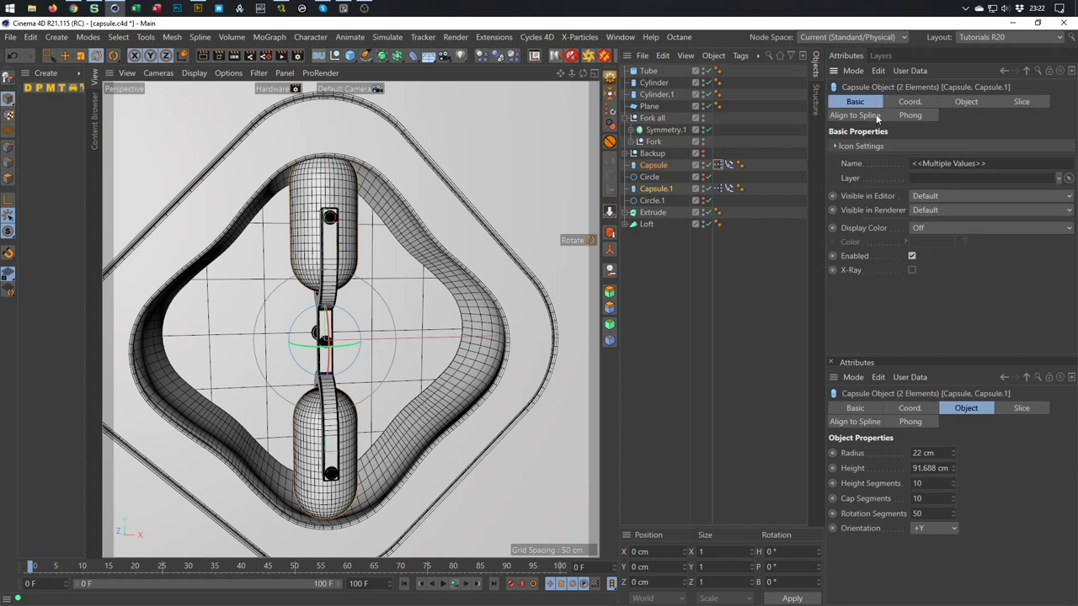
click(912, 270)
alt+drag(379, 253, 412, 216)
Maximize the Front view and set its display to Isoparms
middle_click(411, 216)
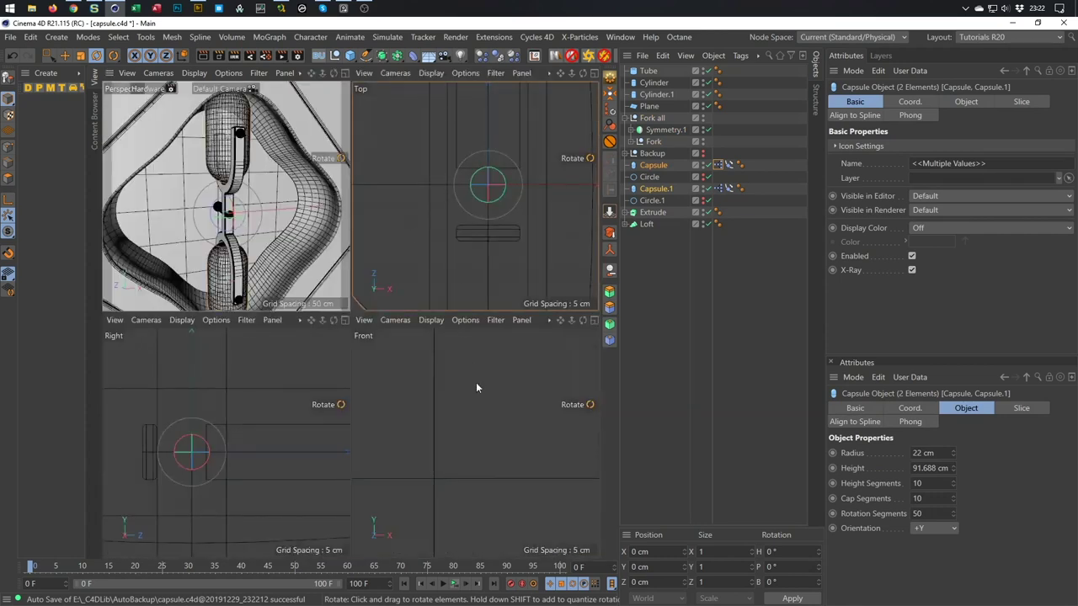
middle_click(475, 383)
scroll(361, 395, down, 5)
scroll(399, 298, up, 4)
scroll(401, 303, up, 3)
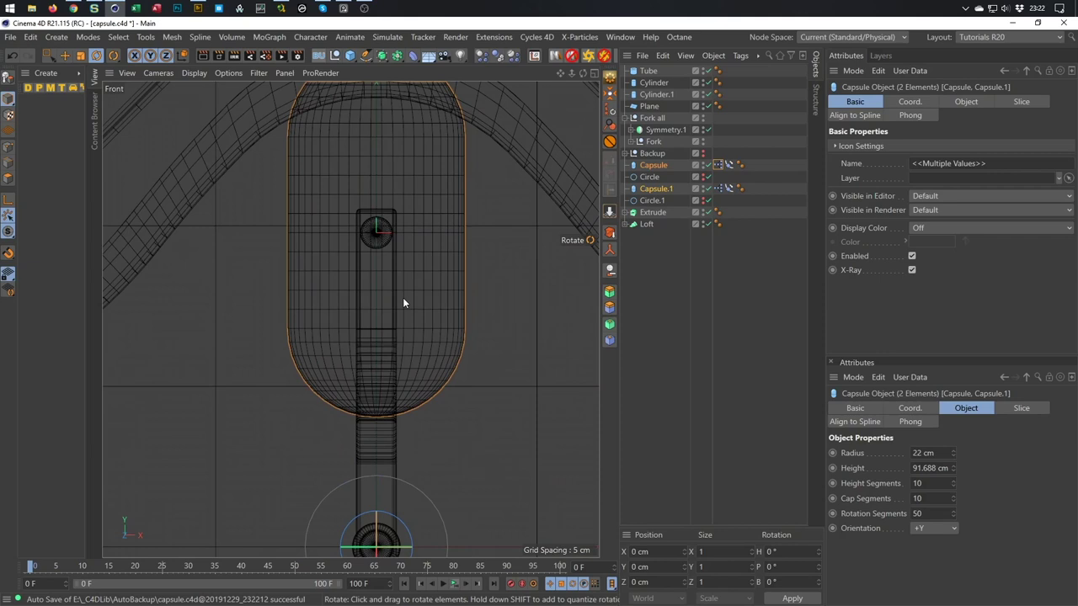
click(189, 72)
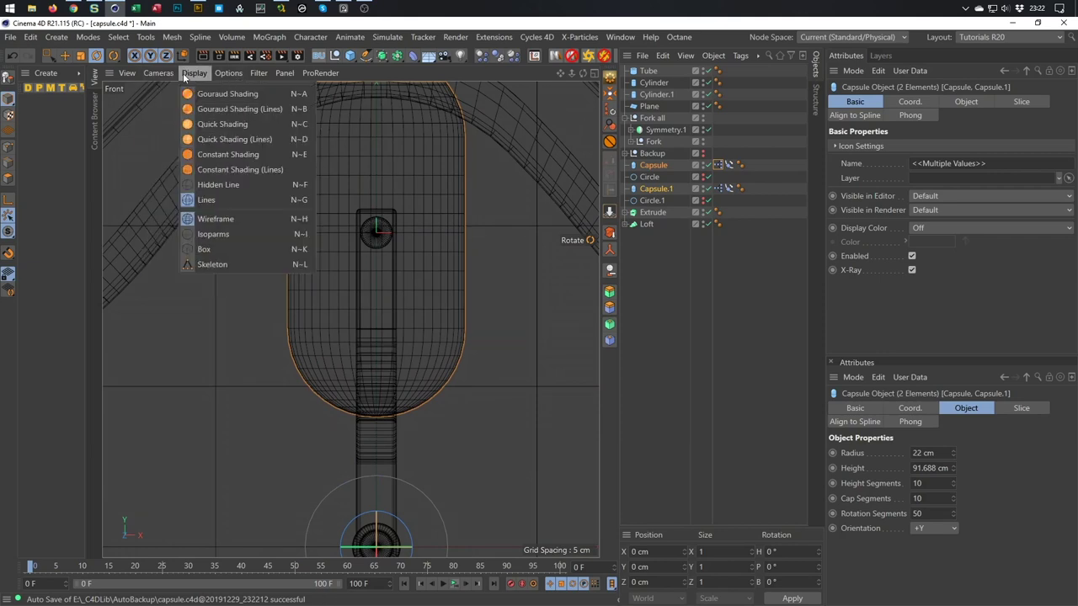
click(213, 234)
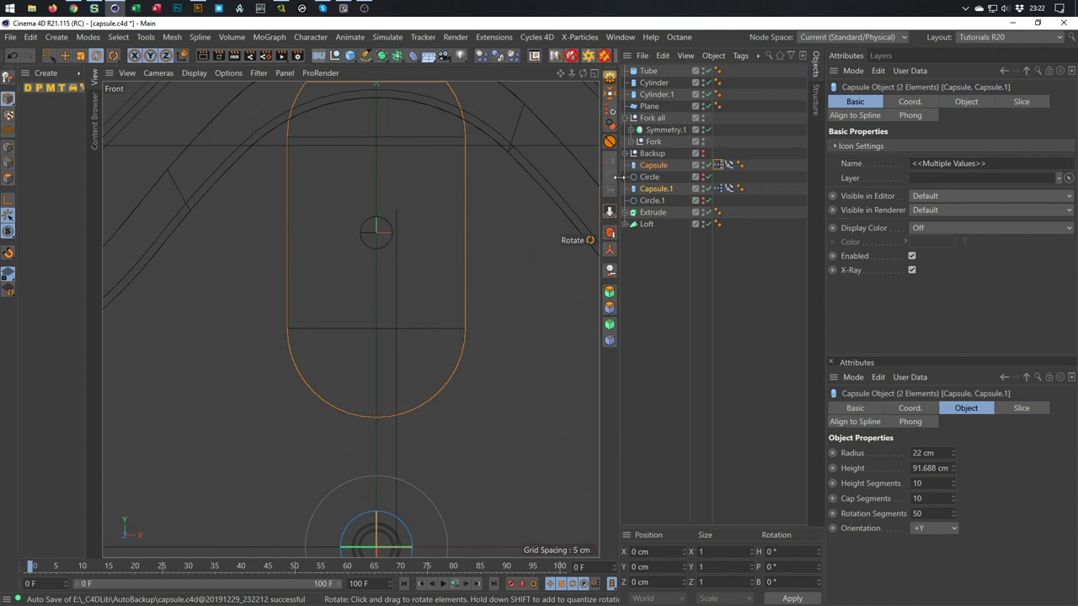
click(349, 57)
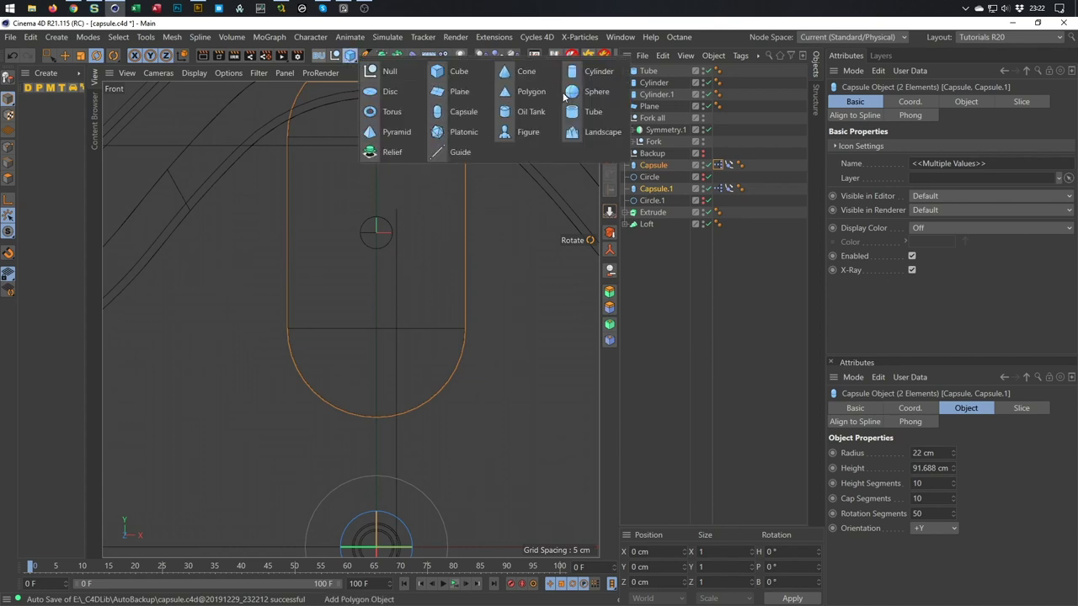
Add a sphere, scale it down to about 38 cm, and raise it into the upper capsule
click(589, 91)
scroll(433, 307, down, 2)
scroll(433, 308, down, 2)
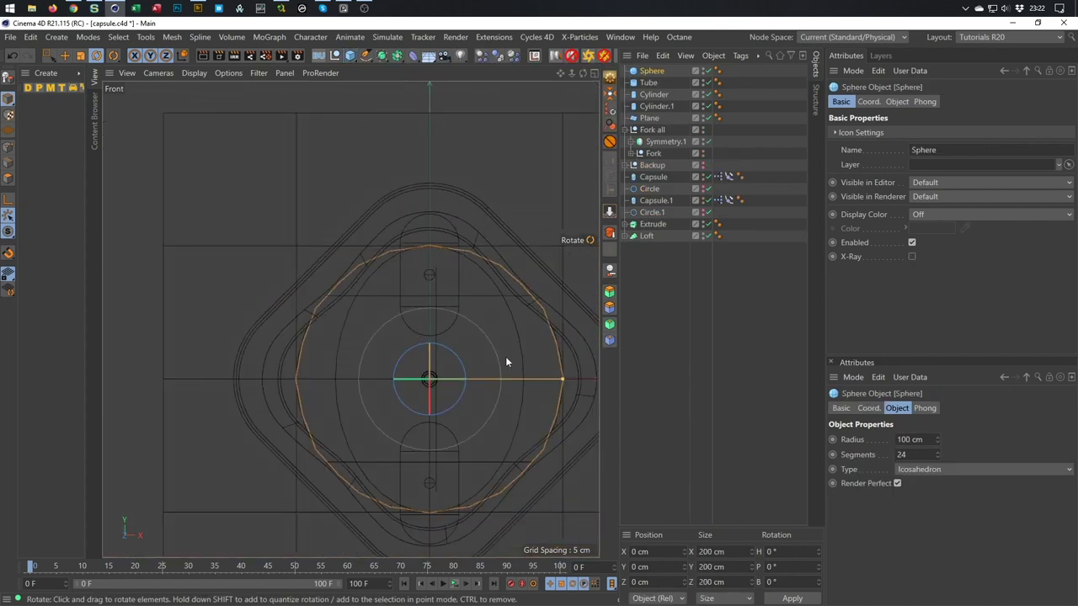
key(t)
drag(505, 411, 171, 553)
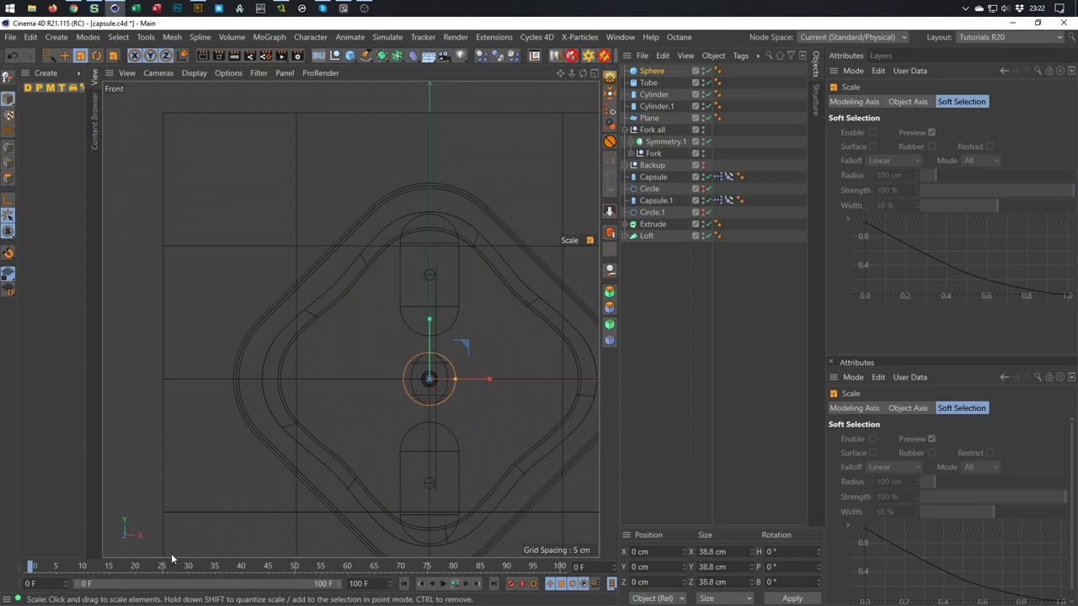
key(e)
click(436, 334)
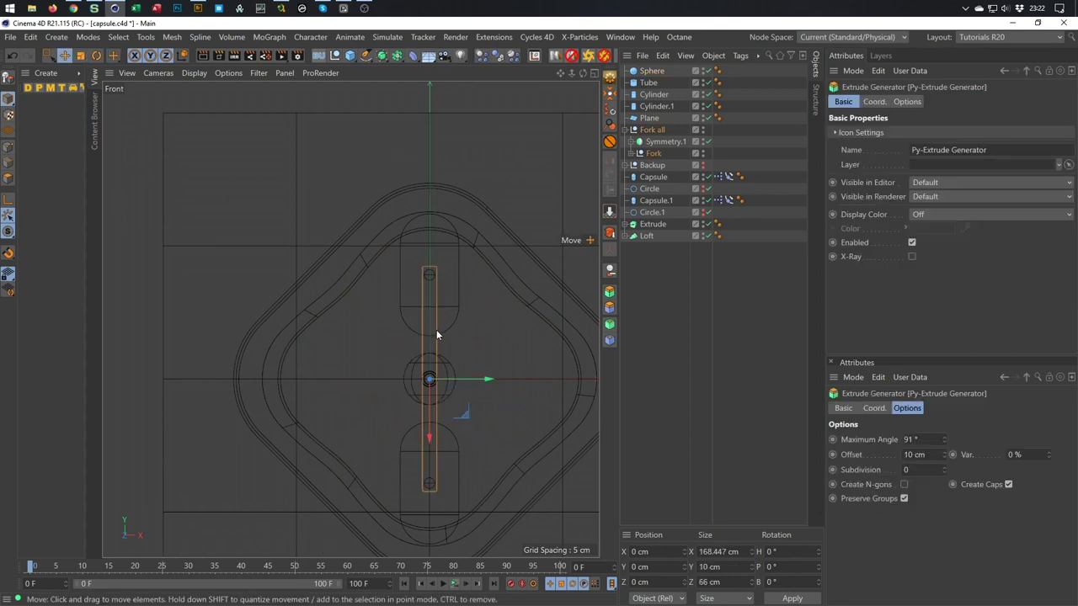
click(411, 388)
drag(431, 337, 435, 253)
scroll(507, 277, up, 5)
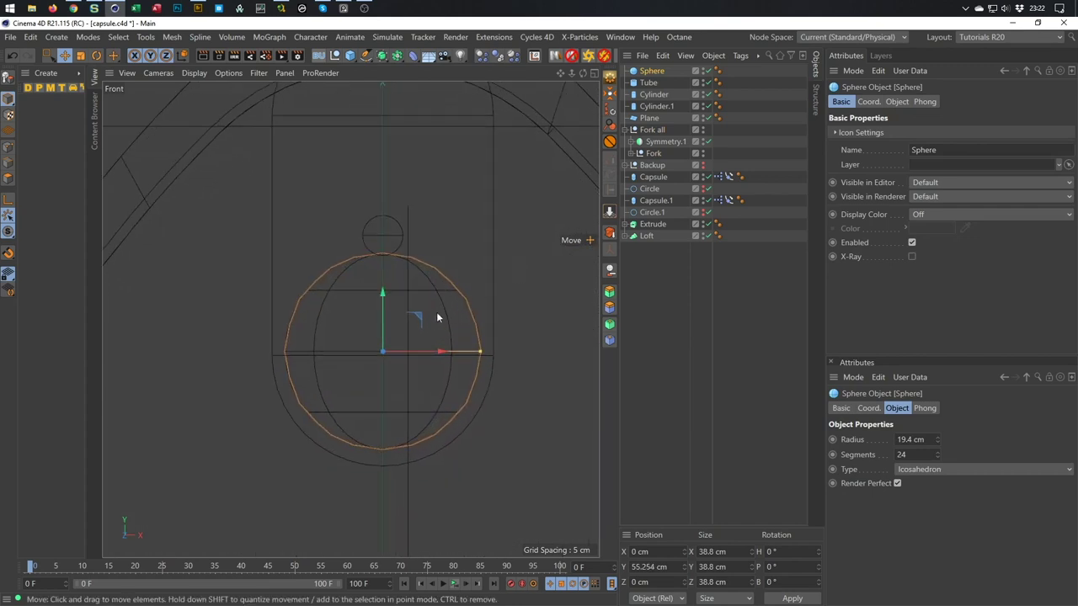
Give the sphere 50 segments
click(645, 58)
click(647, 59)
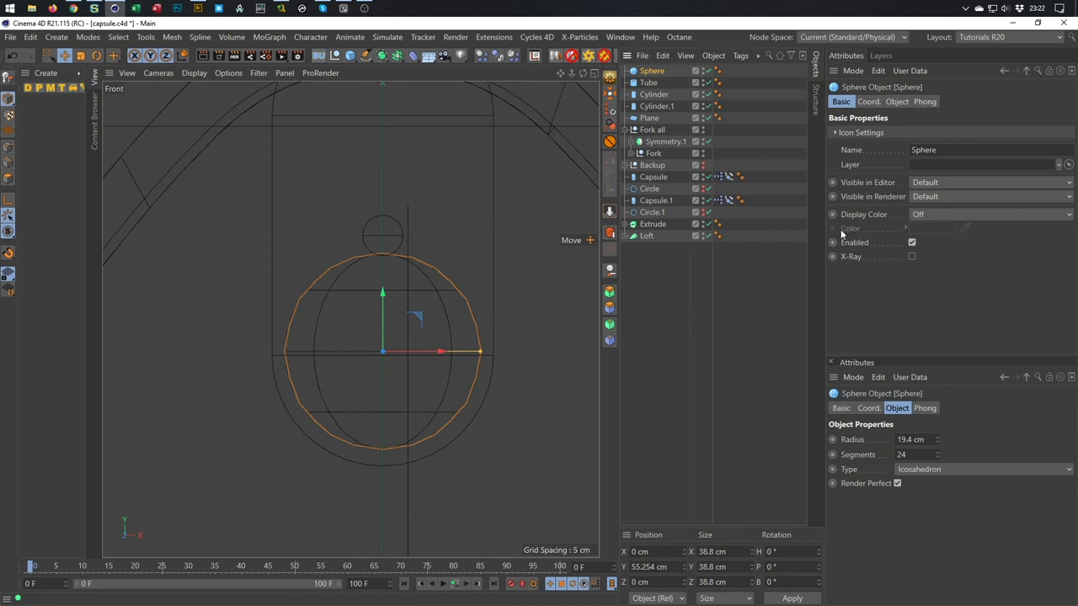
click(896, 101)
click(908, 149)
text(50)
key(Return)
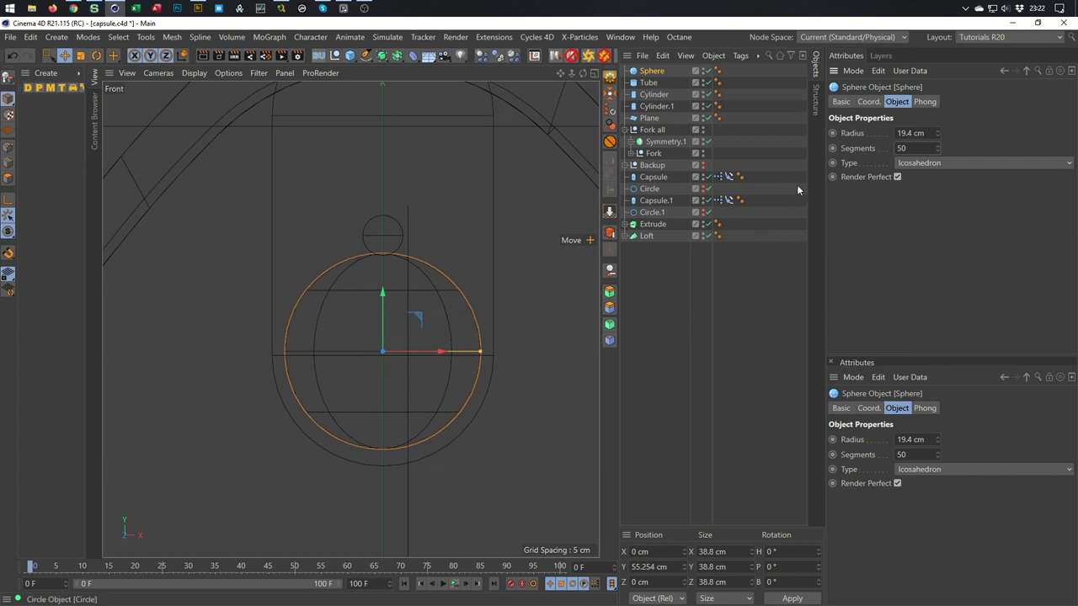
Set the sphere radius to 21 cm and nudge it slightly down inside the capsule
click(922, 133)
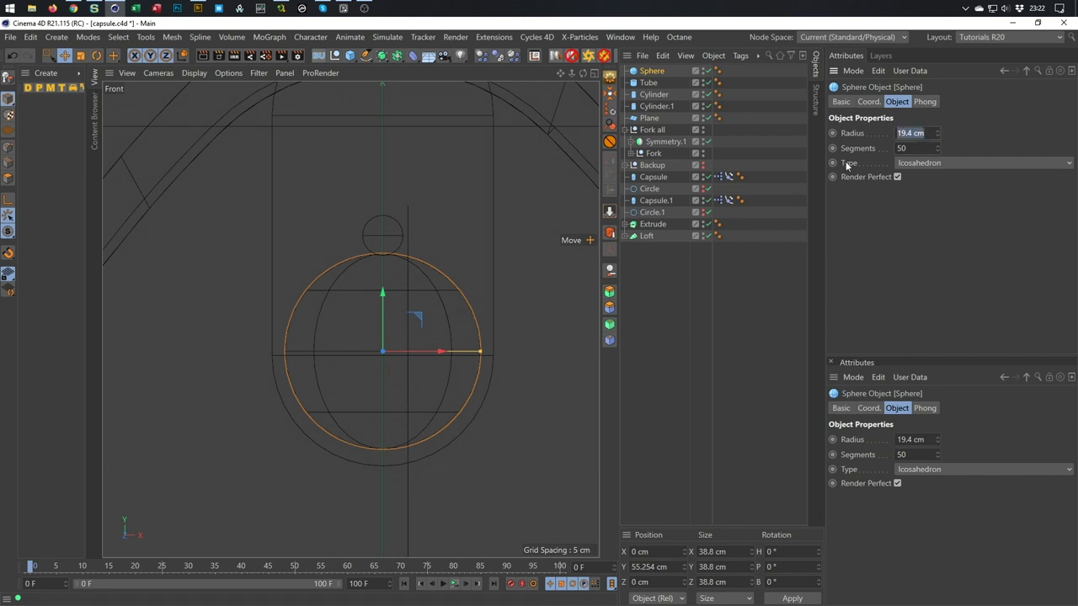
text(23)
key(Return)
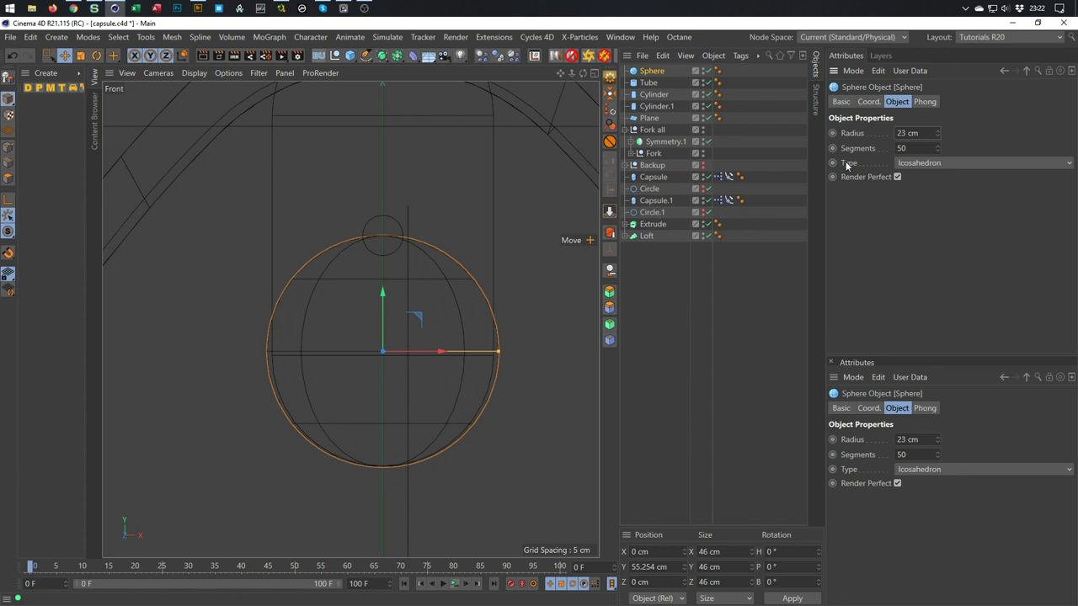
click(937, 136)
click(937, 136)
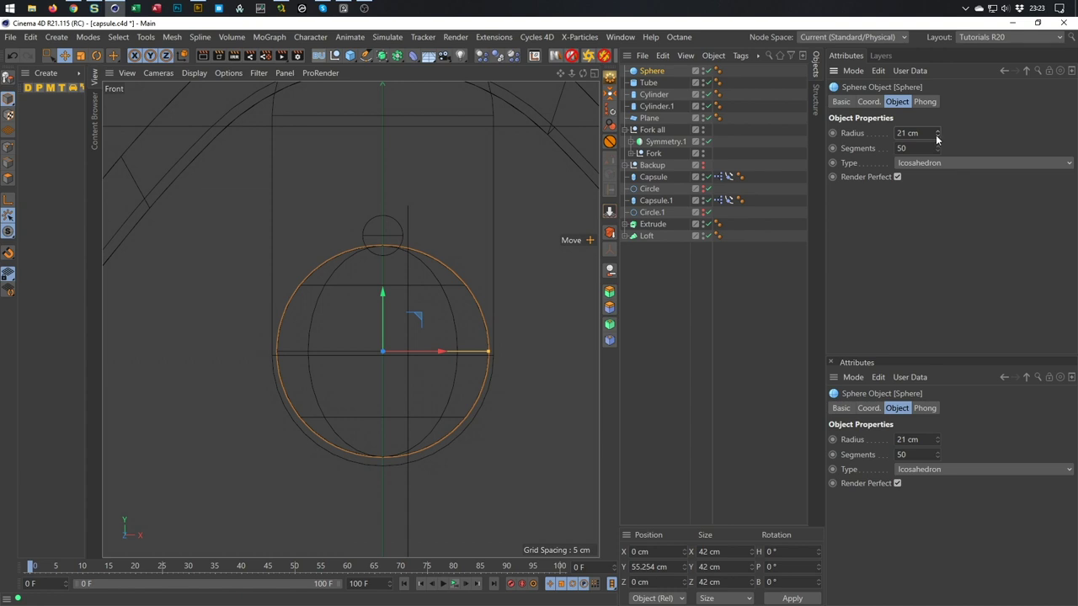
drag(383, 294, 383, 304)
scroll(380, 487, up, 6)
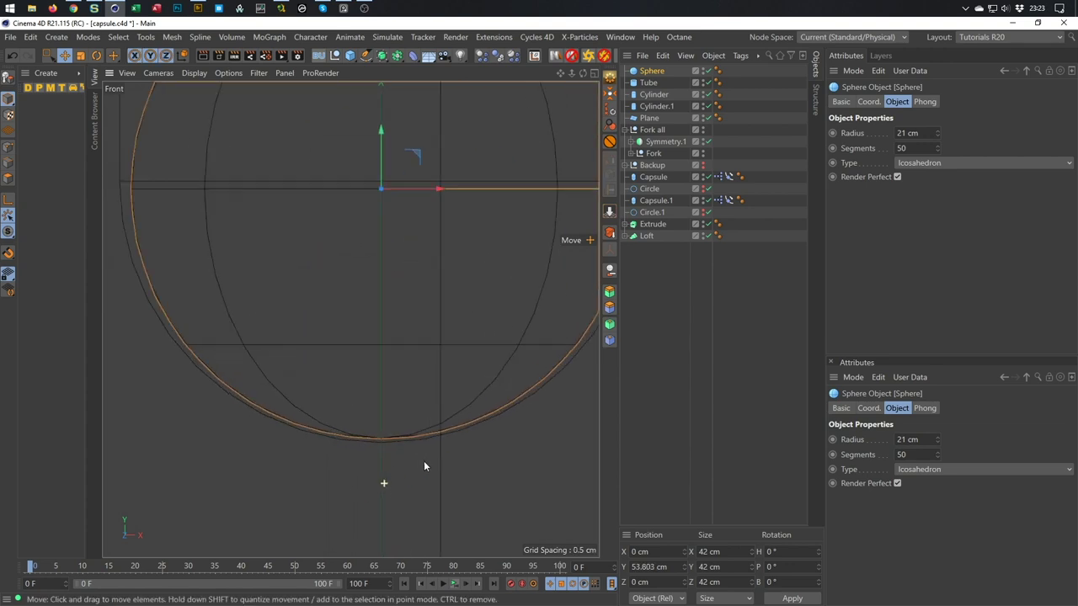
scroll(380, 436, down, 6)
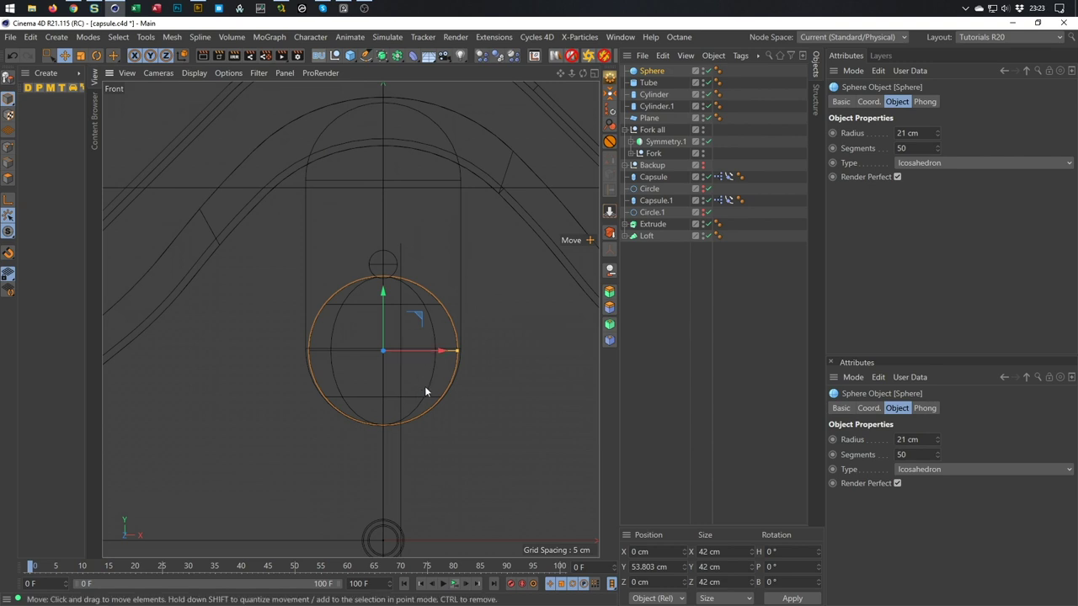
scroll(431, 370, down, 3)
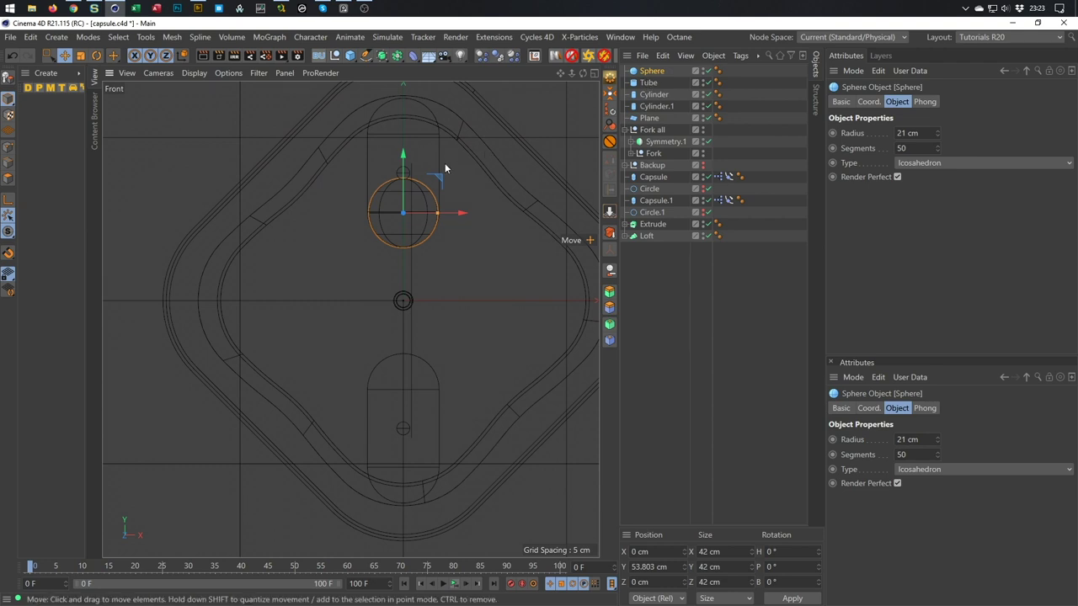
Duplicate the sphere as Sphere.1 and move it down to Y -102.827 cm inside the lower capsule
ctrl+drag(651, 71, 653, 78)
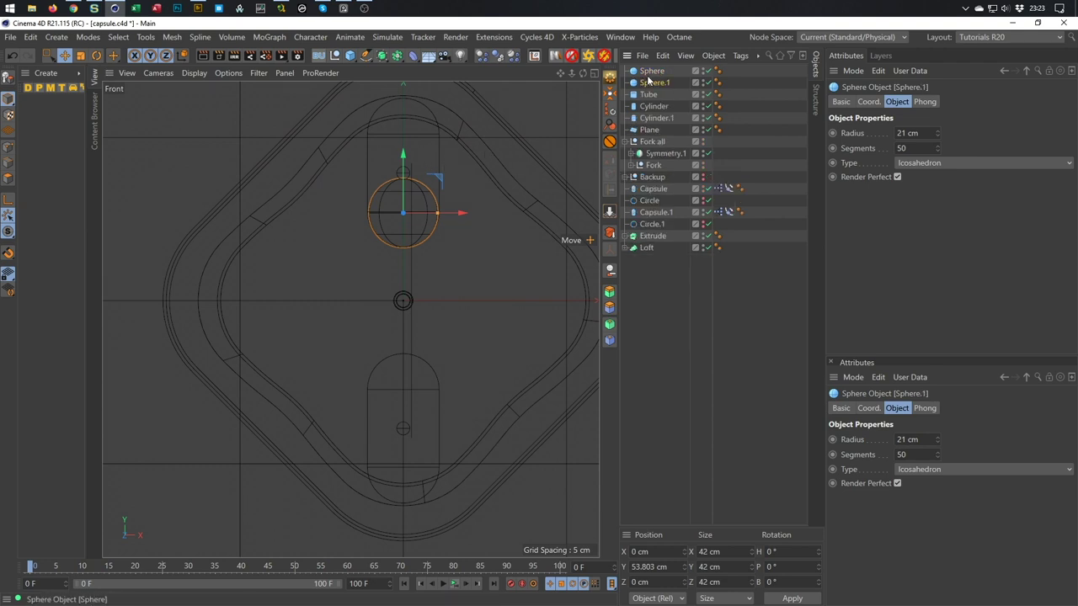
drag(404, 151, 391, 468)
scroll(390, 468, up, 8)
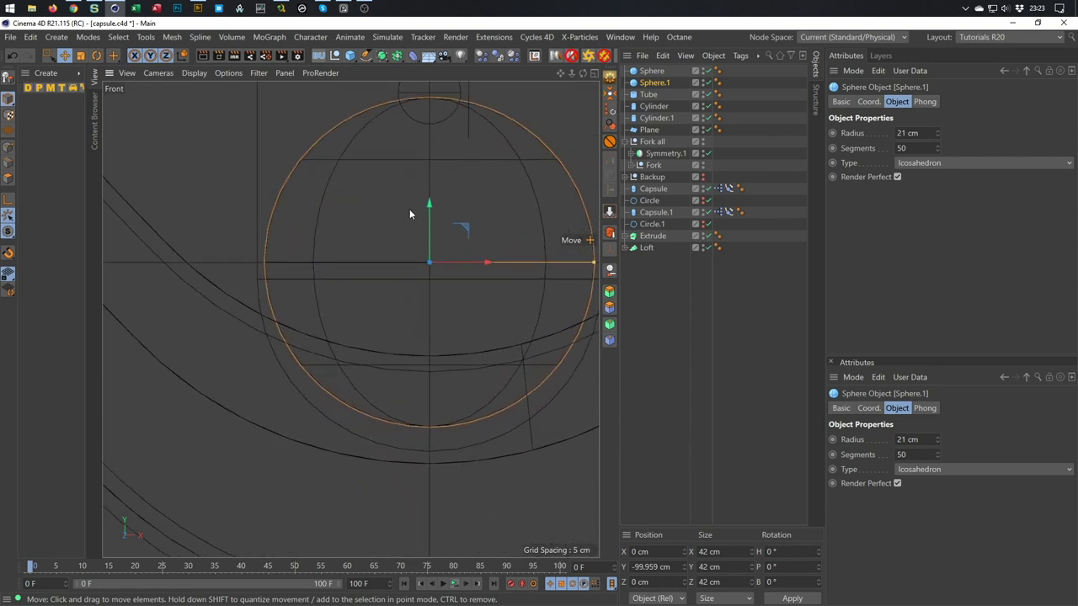
drag(431, 202, 427, 227)
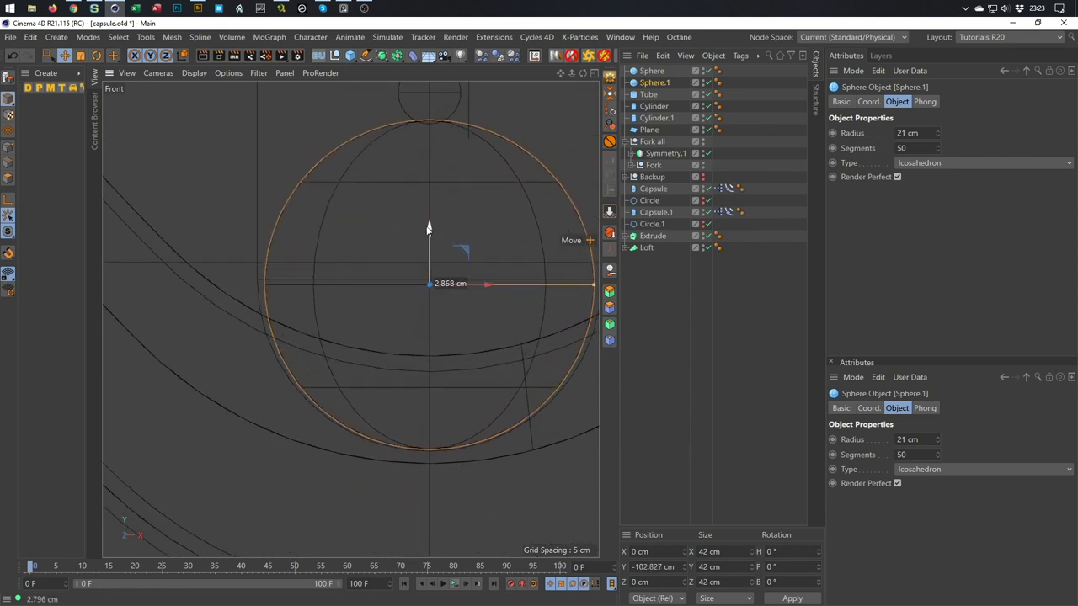
scroll(405, 267, down, 10)
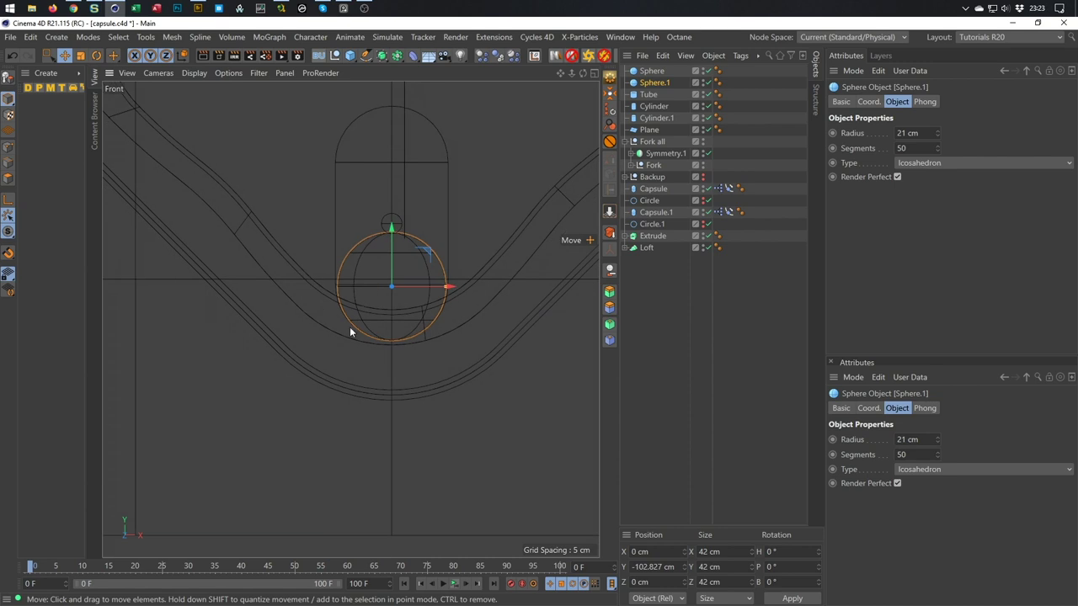
scroll(361, 391, down, 5)
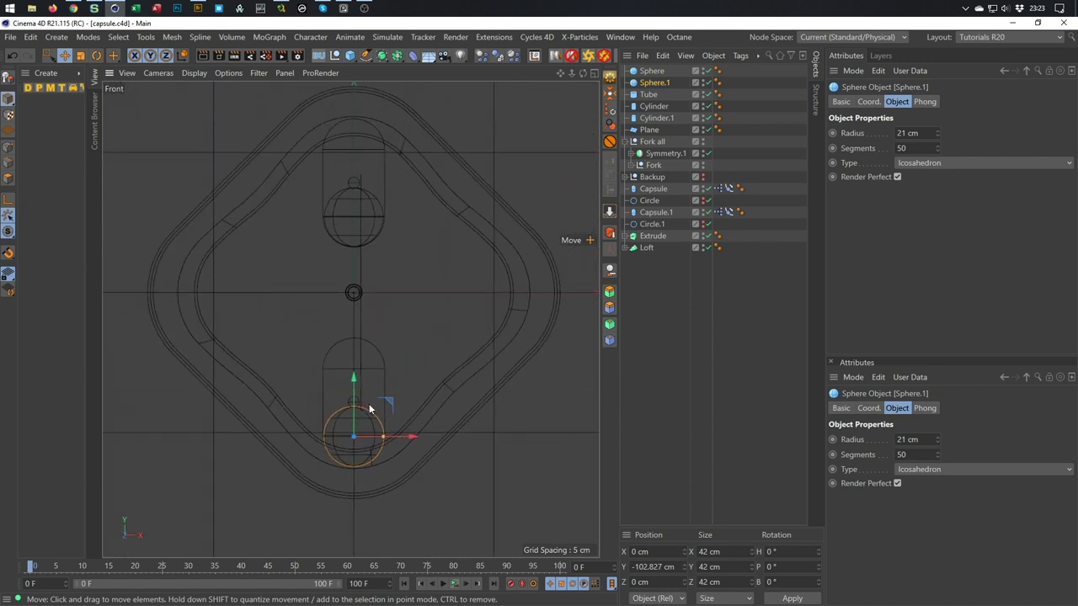
middle_click(369, 403)
middle_click(277, 253)
scroll(372, 244, down, 2)
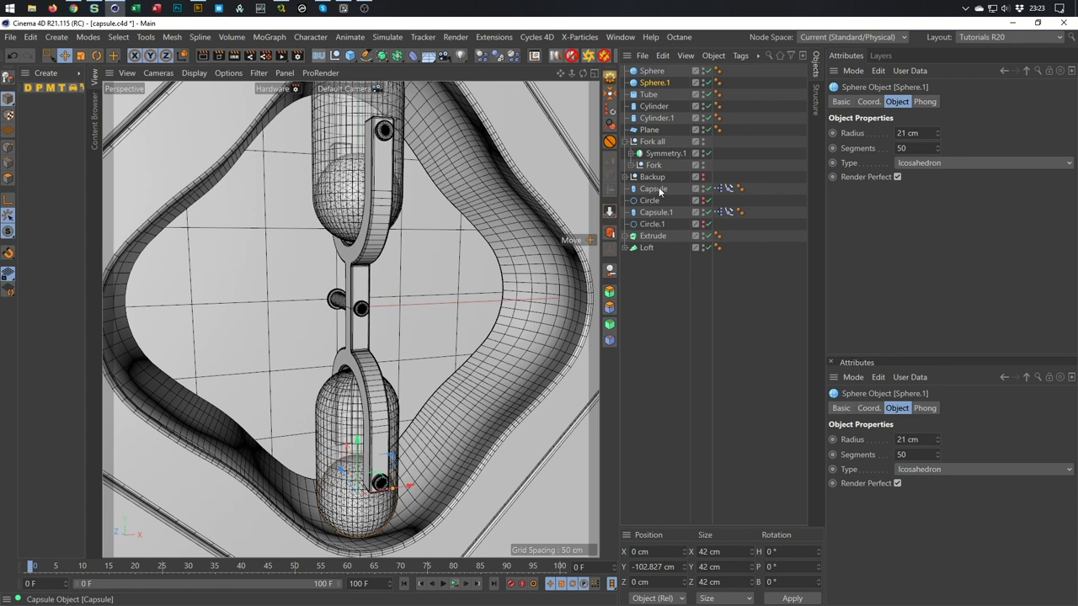
alt+middle_drag(382, 163, 377, 309)
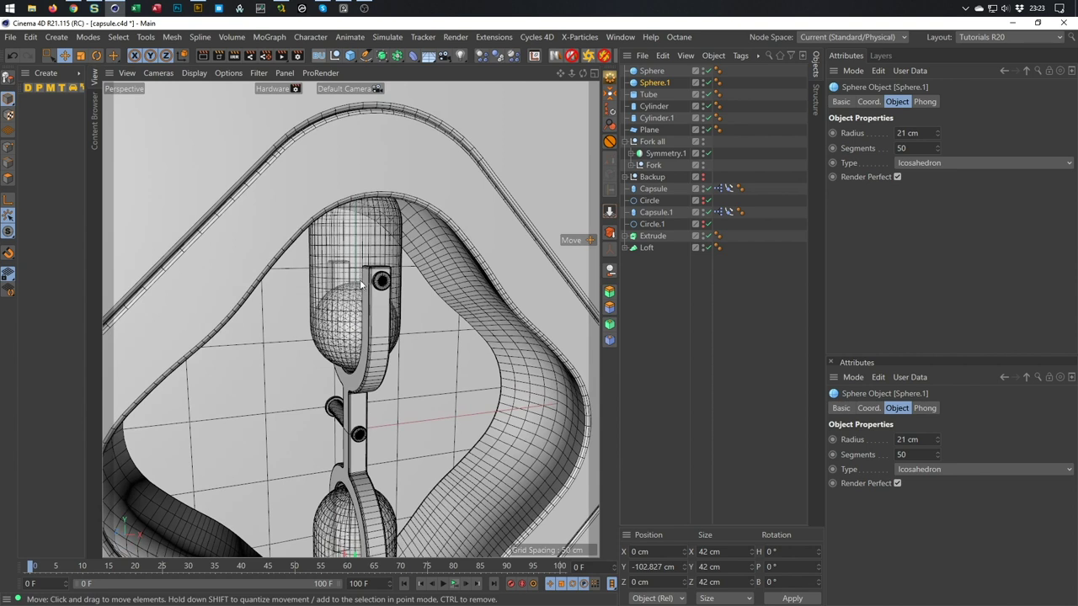
scroll(362, 283, up, 5)
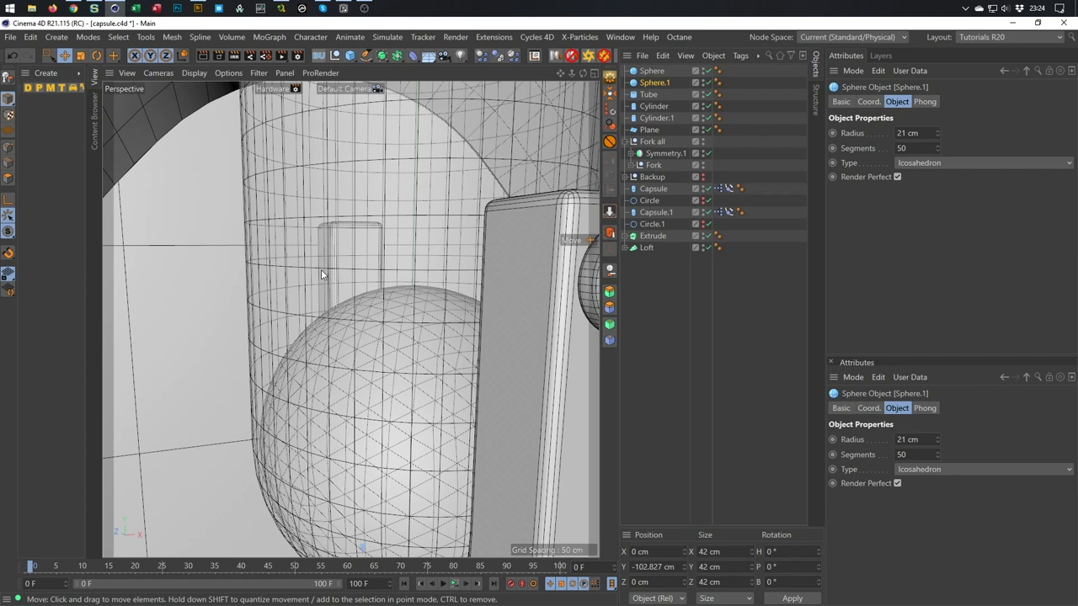
Make Capsule and Capsule.1 editable with C and turn off their X-Ray
click(650, 191)
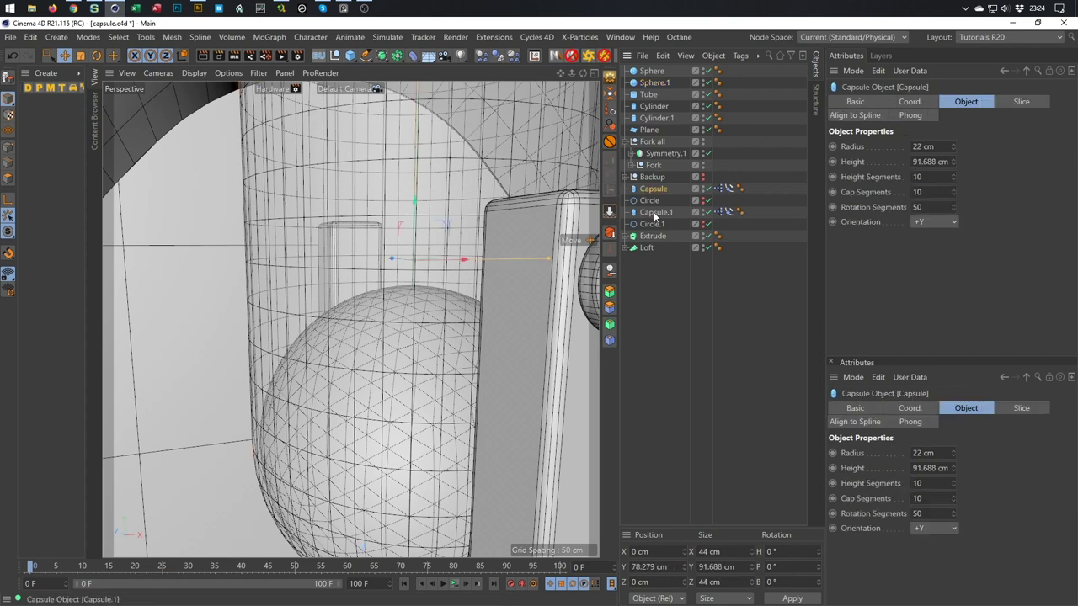
ctrl+click(655, 213)
key(c)
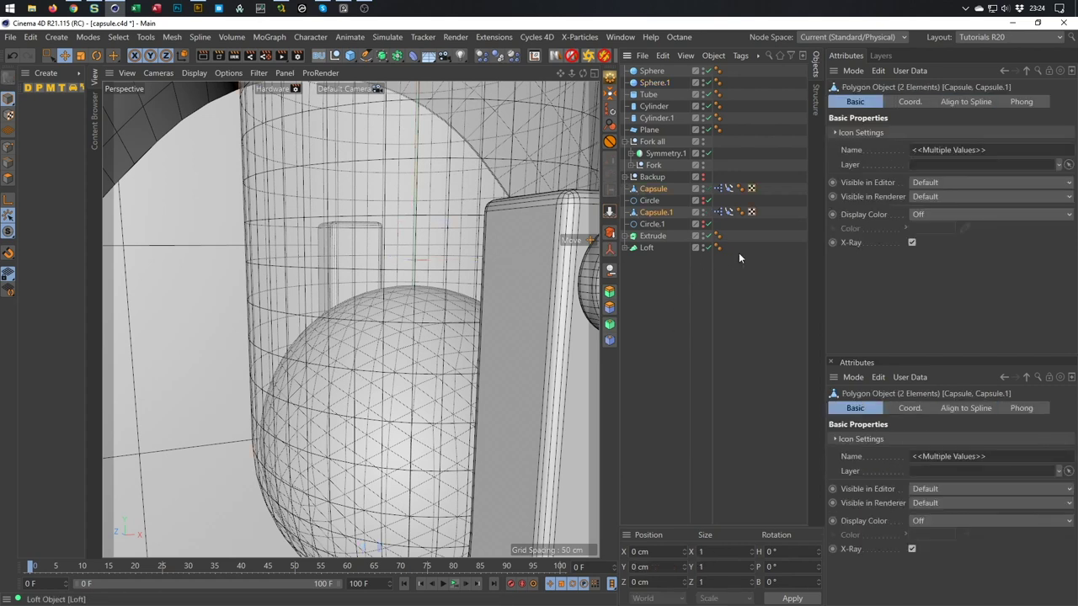
click(913, 243)
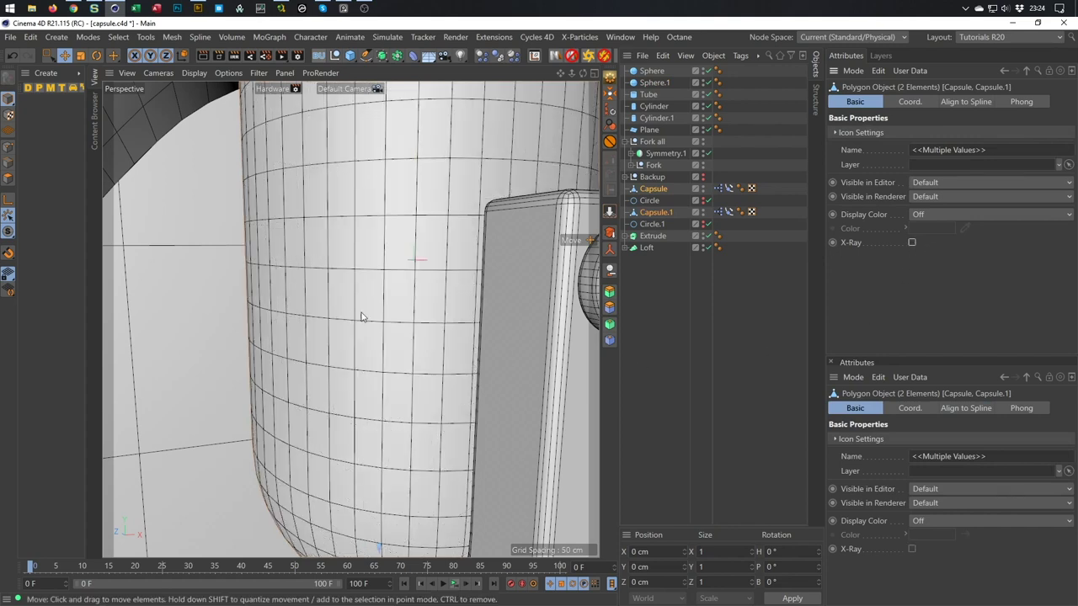
In Edge mode, loop-select (U~L) the middle edge loop of each capsule
key(Return)
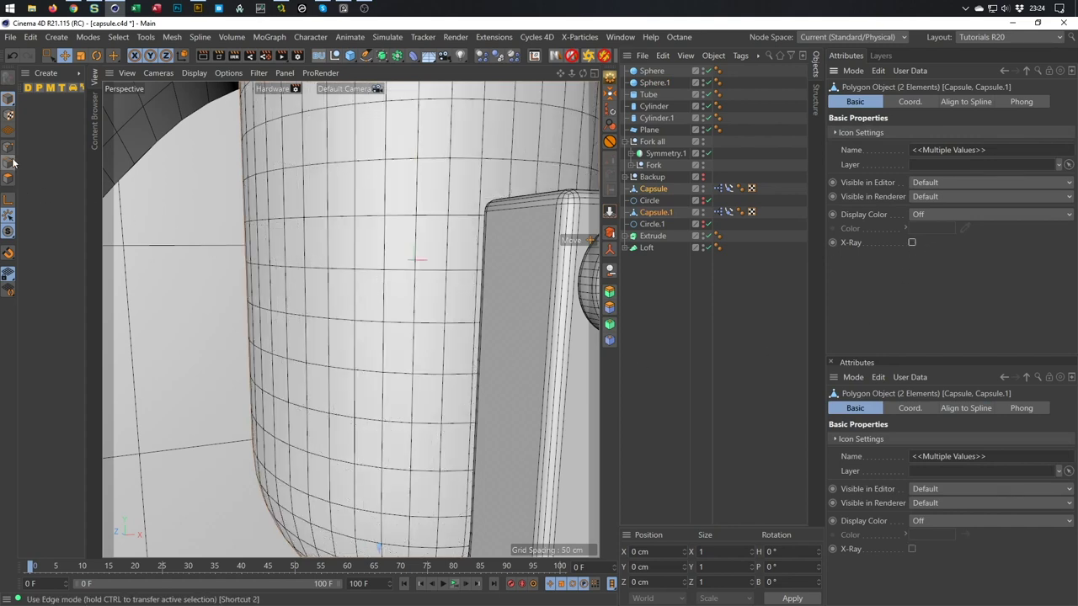
key(u)
key(l)
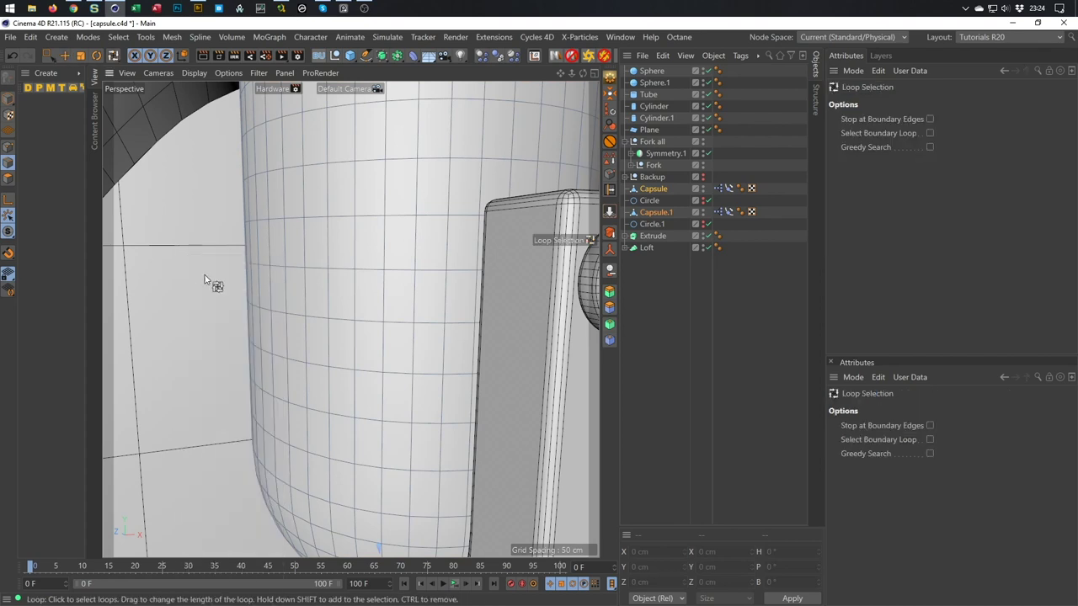
scroll(413, 278, down, 5)
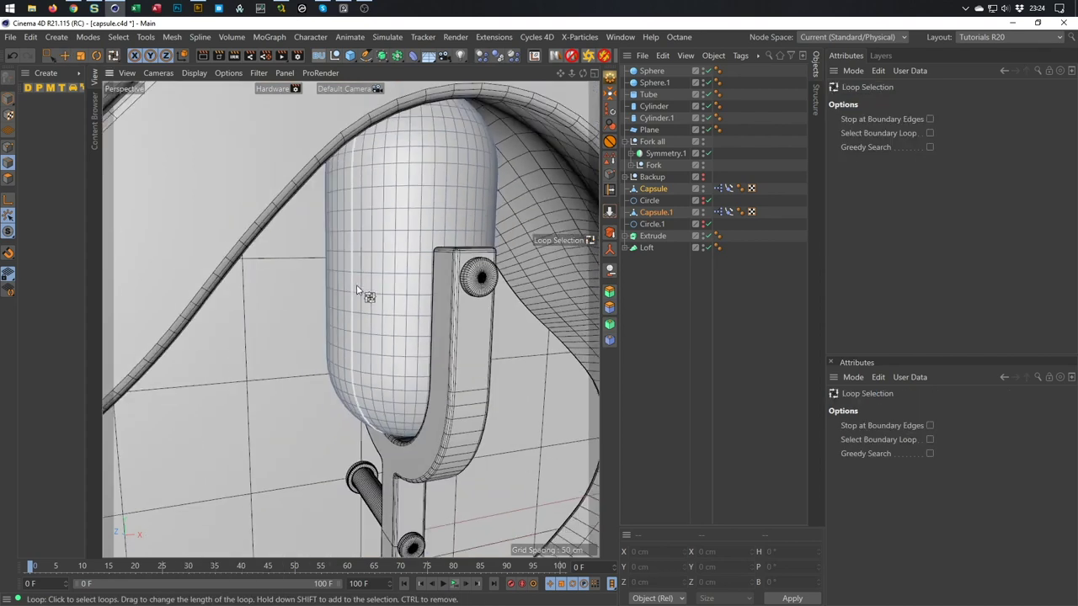
click(401, 276)
alt+drag(380, 303, 349, 318)
scroll(448, 397, up, 5)
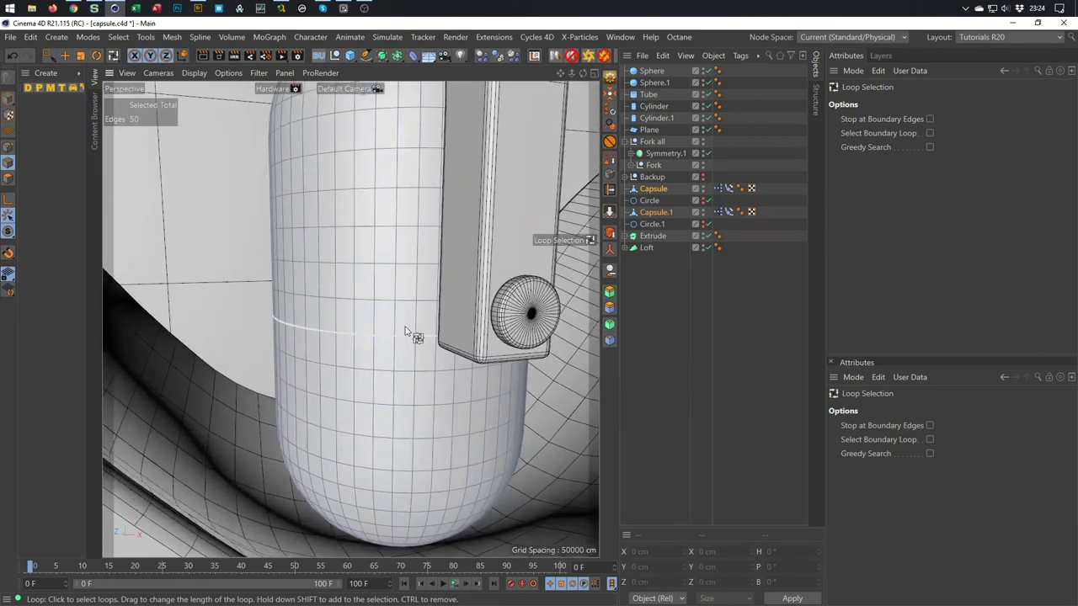
shift+click(409, 301)
scroll(404, 344, down, 10)
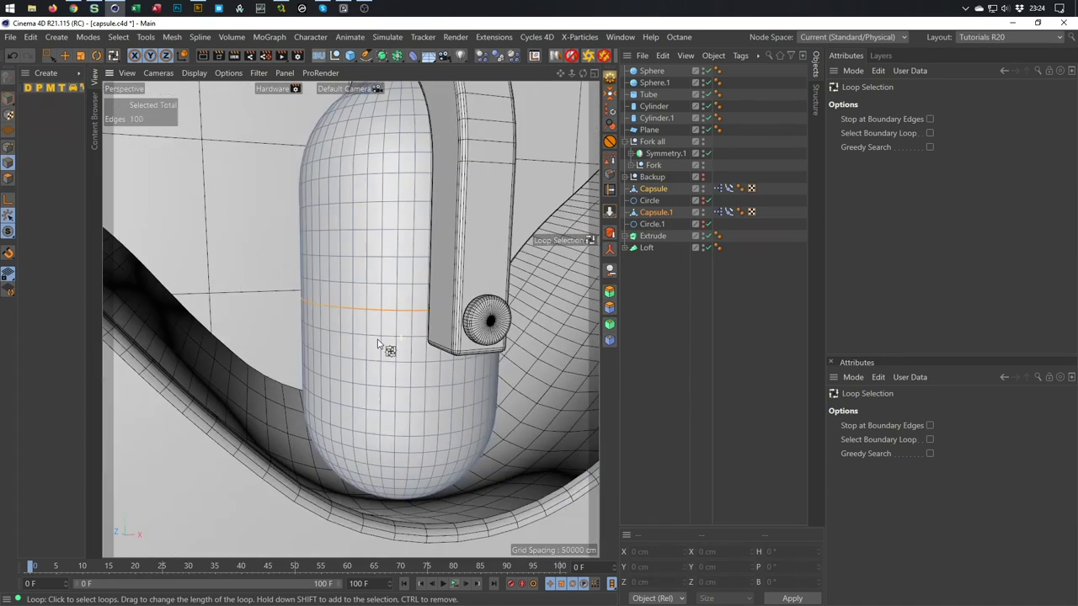
scroll(393, 335, up, 8)
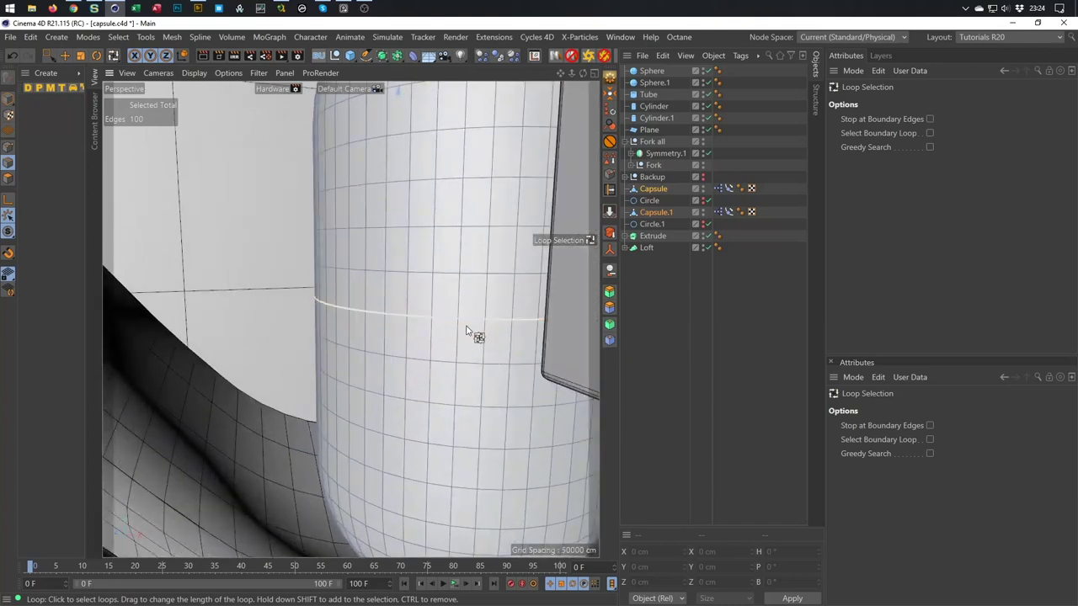
shift+click(467, 328)
Bevel the selected middle edge loops with a 0.3 cm offset
key(m)
key(s)
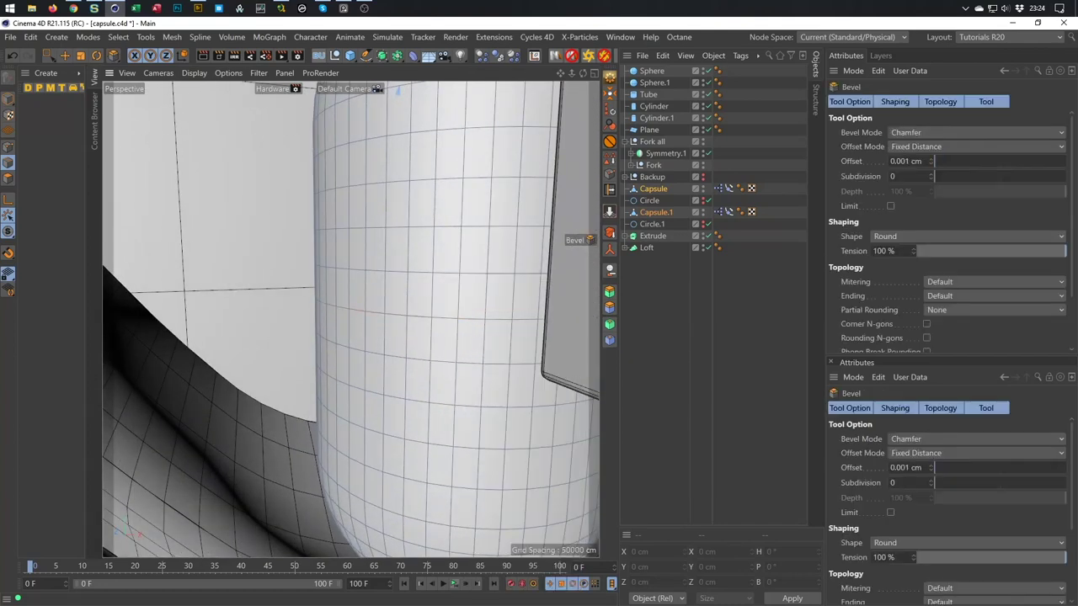
drag(467, 328, 573, 329)
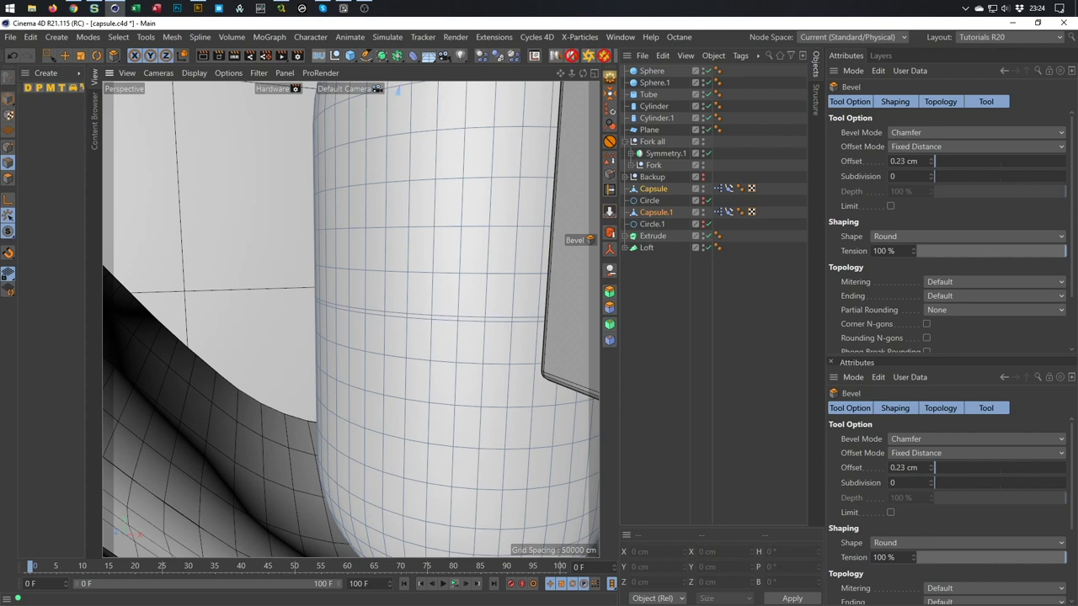
drag(590, 328, 598, 328)
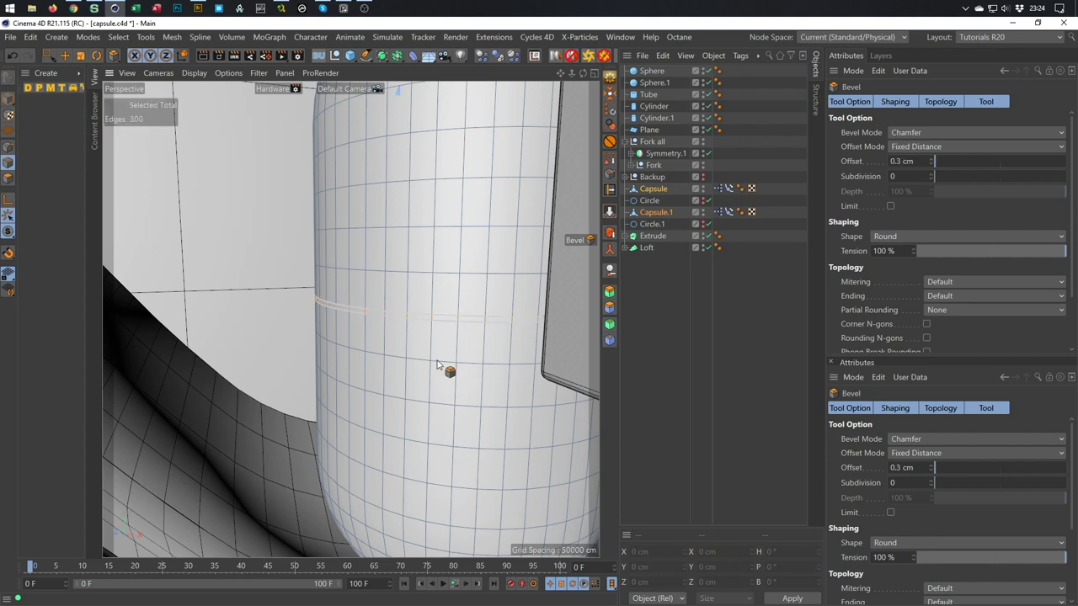
scroll(519, 304, up, 2)
scroll(520, 304, up, 1)
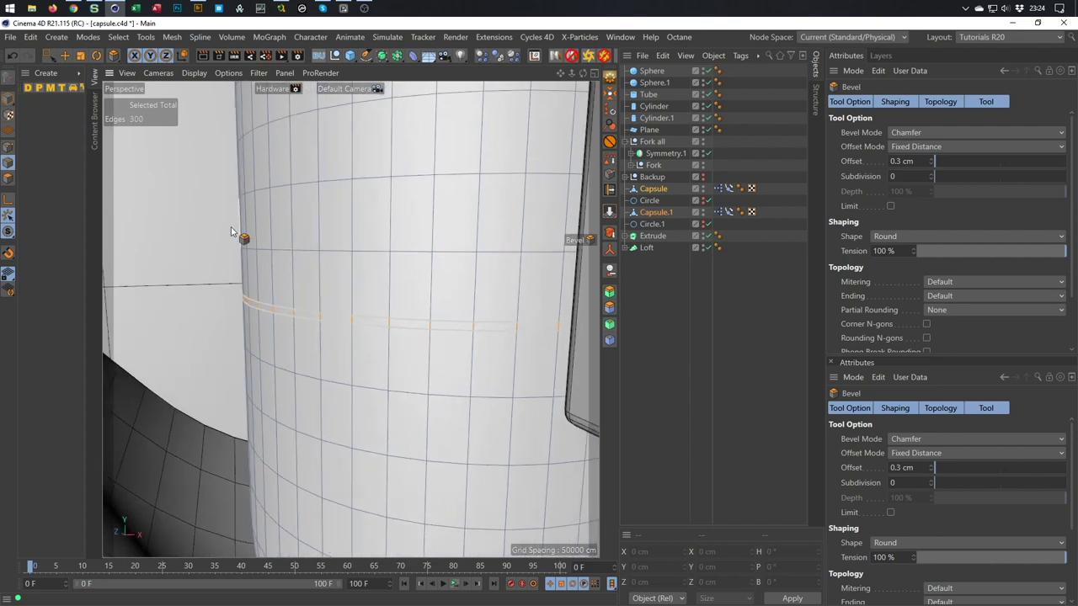
Switch to Polygon mode to select the bevelled band and start Extrude with D
click(7, 178)
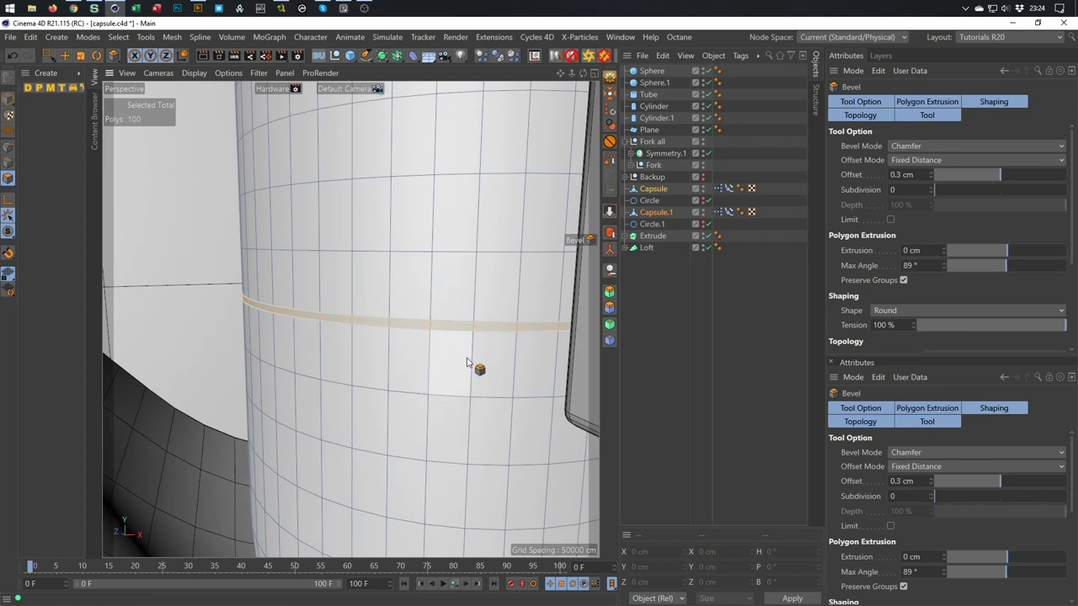
alt+drag(471, 366, 411, 227)
scroll(454, 341, up, 5)
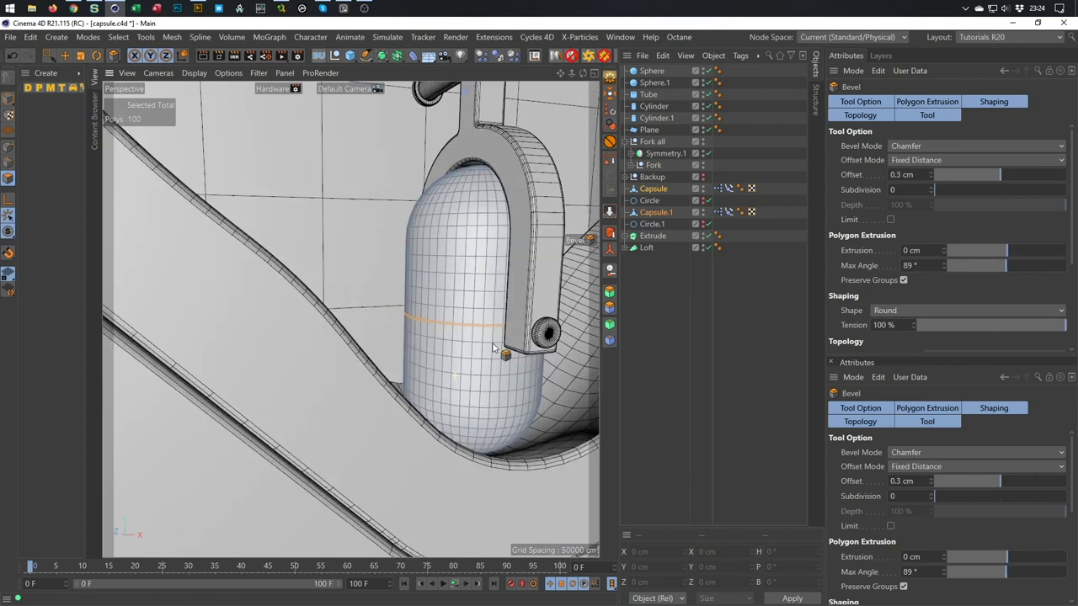
scroll(518, 240, up, 4)
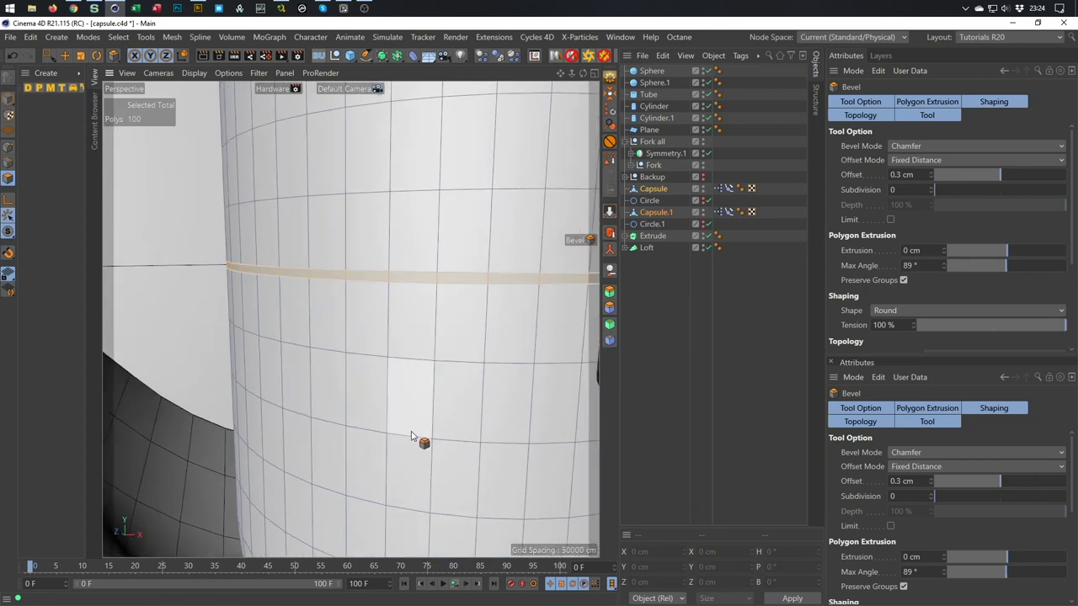
key(d)
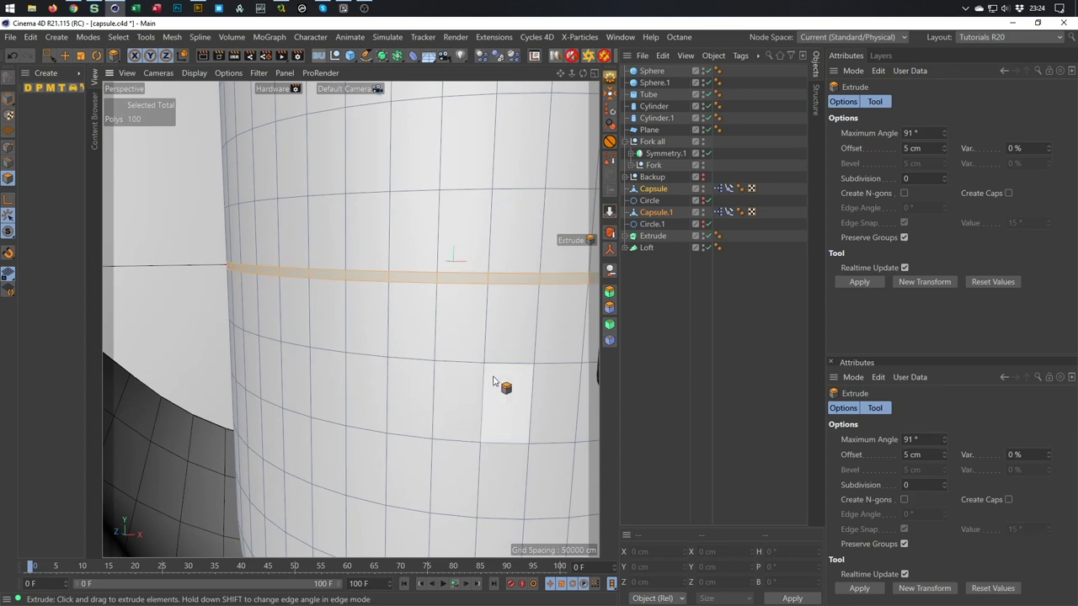
Set the Extrude offset to -0.4 cm so the middle band recesses into a groove
drag(493, 381, 483, 381)
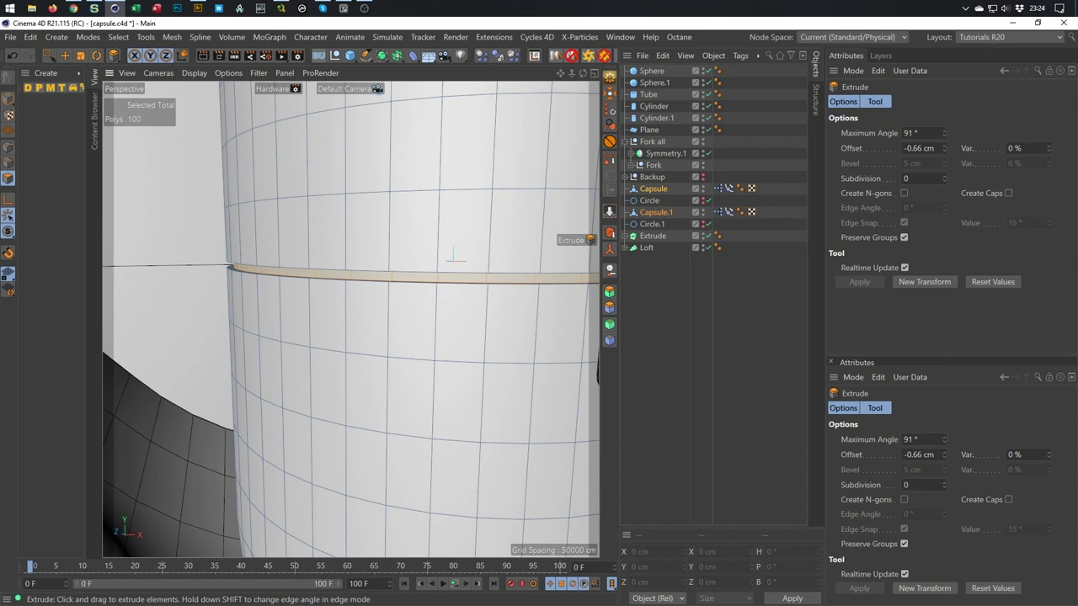
alt+drag(474, 306, 481, 281)
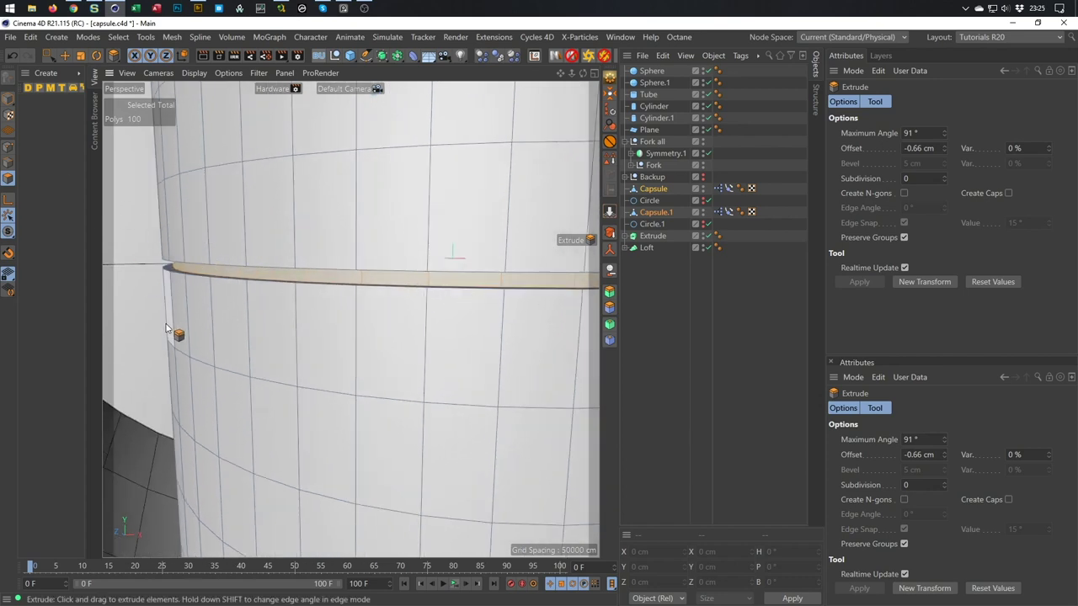
click(930, 149)
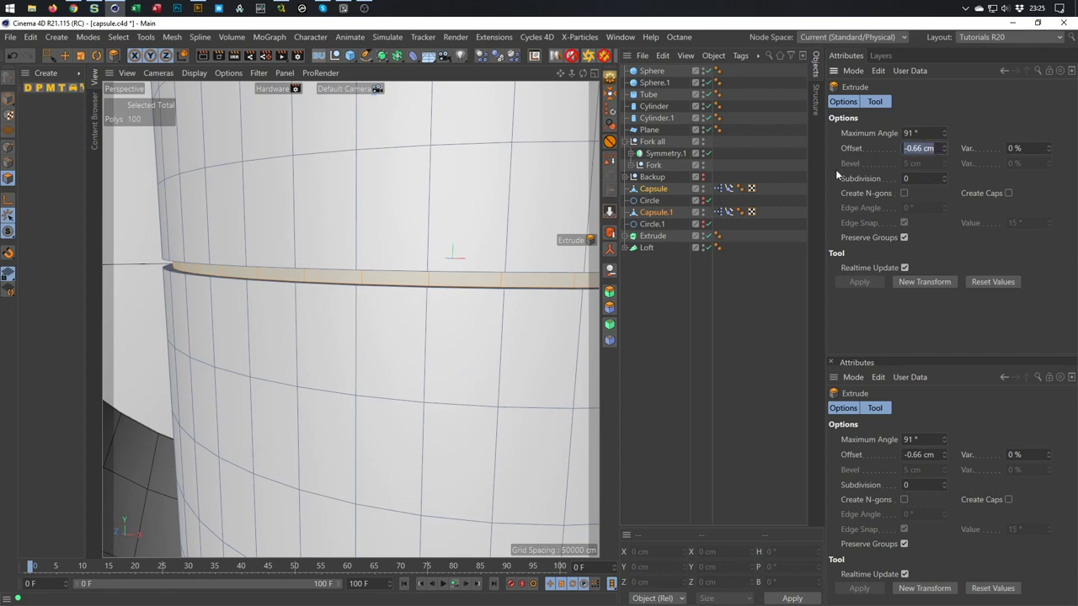
text(,)
text(0)
text(4)
key(Return)
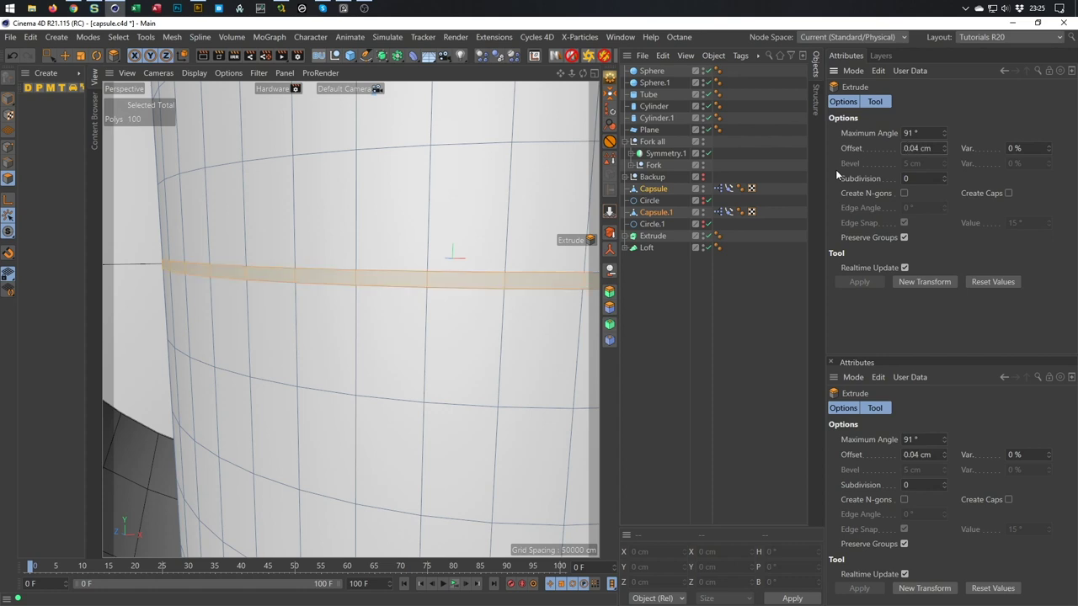
text(-)
key(Return)
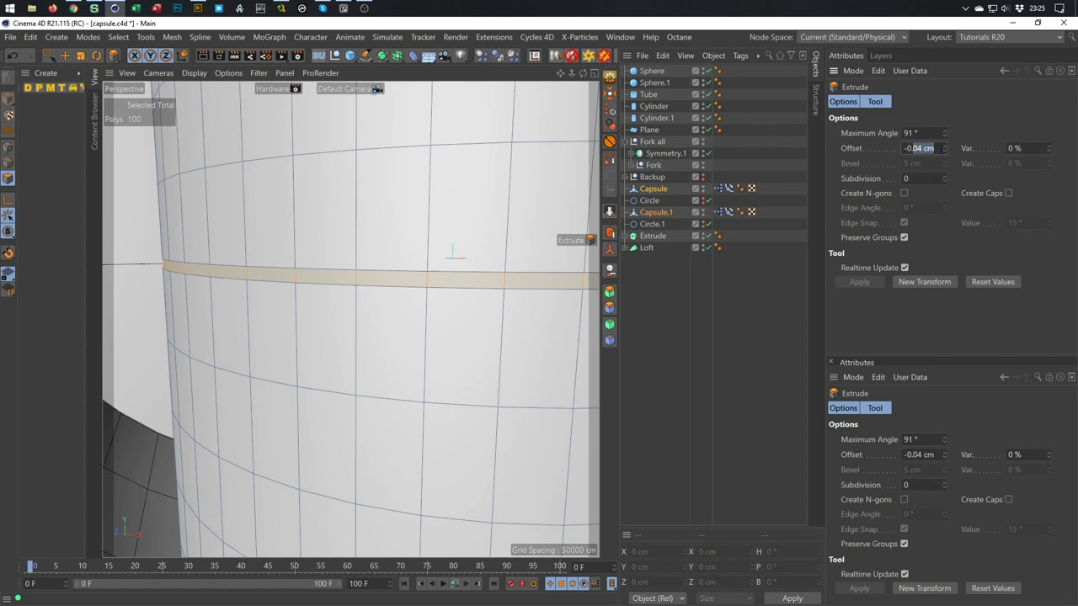
key(Return)
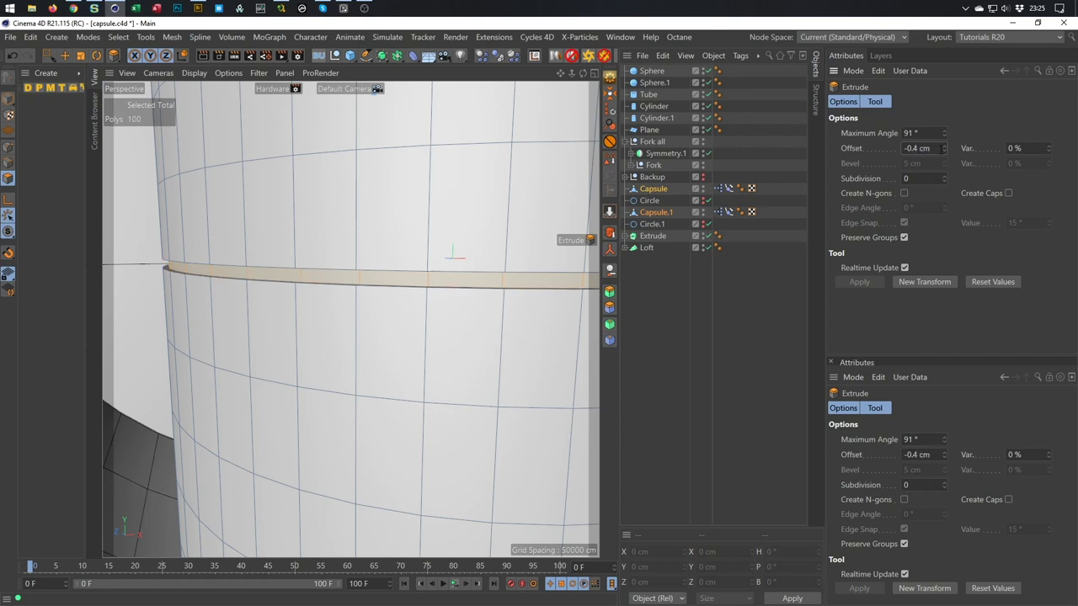
alt+drag(356, 243, 325, 261)
In Edge mode, loop-select the edge loops along the top of the groove band
click(9, 164)
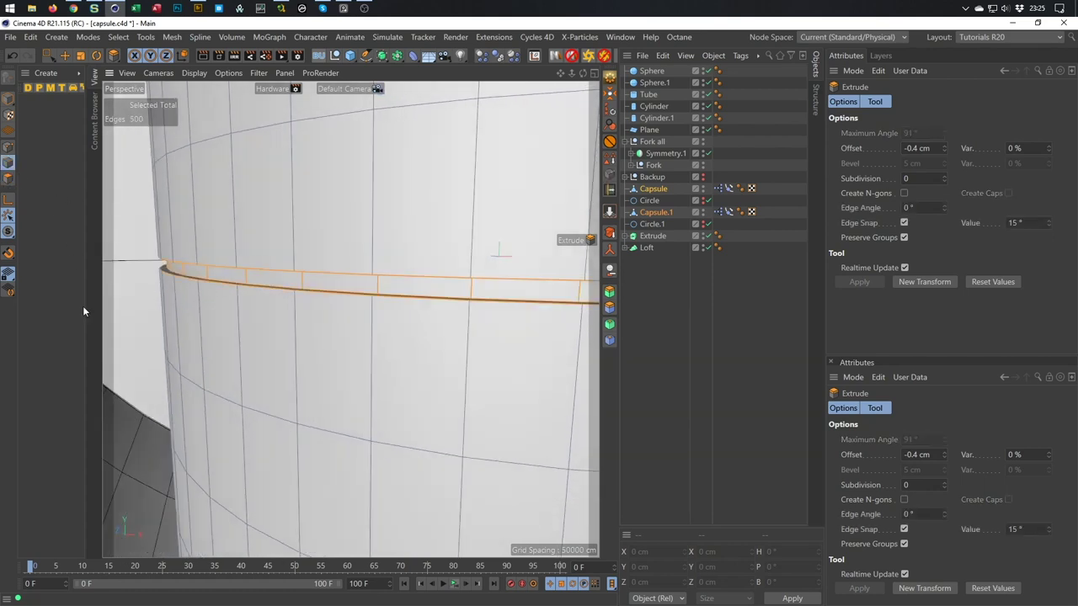
key(u)
key(l)
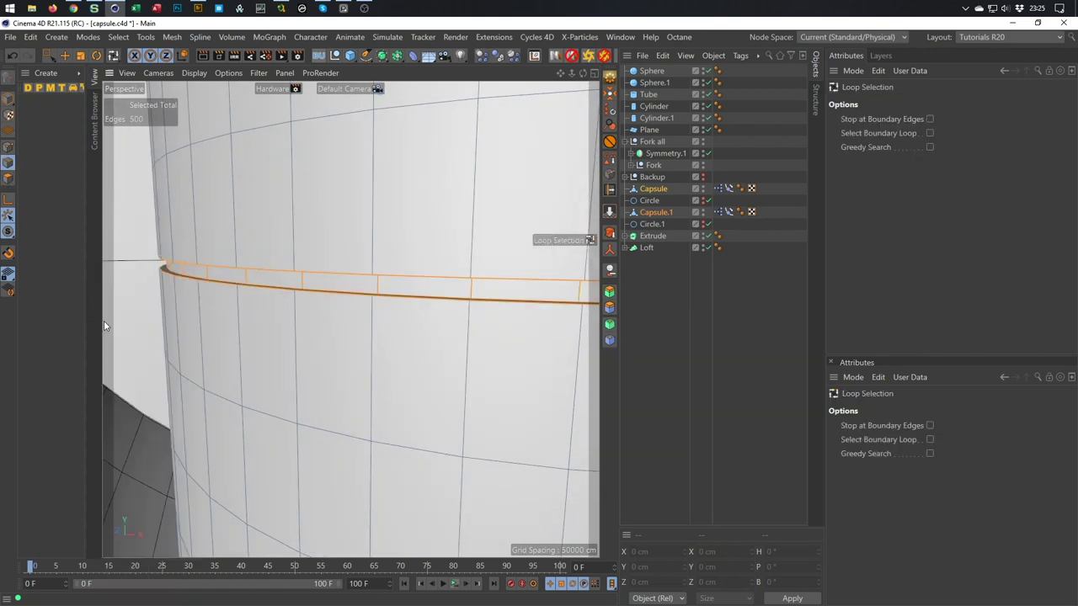
alt+drag(284, 325, 336, 378)
click(298, 296)
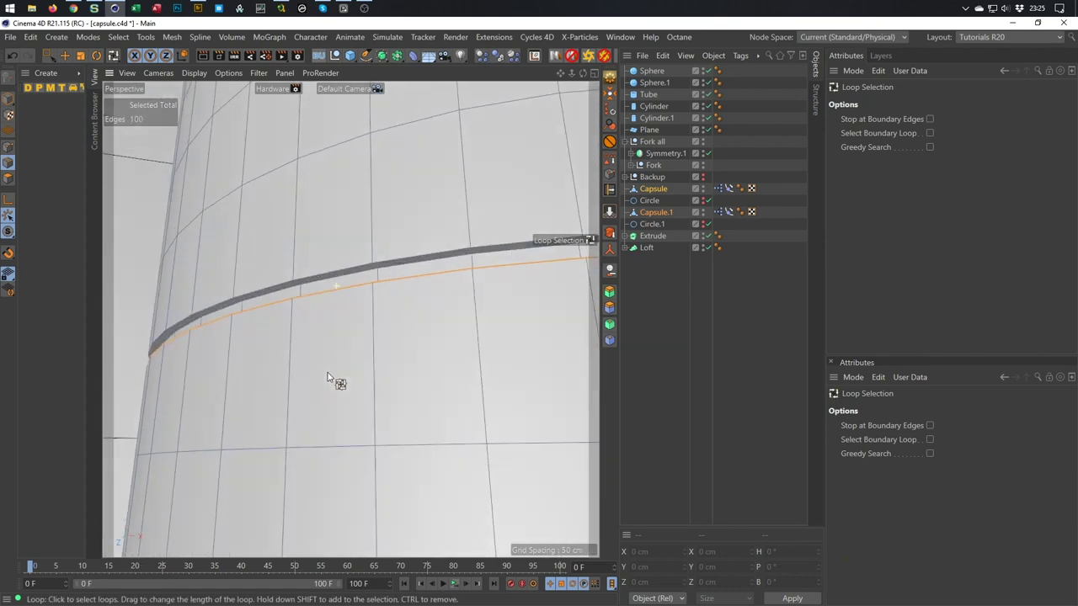
shift+click(338, 283)
shift+click(332, 280)
shift+click(333, 279)
Add the remaining groove border edge loops to the selection
scroll(312, 307, down, 6)
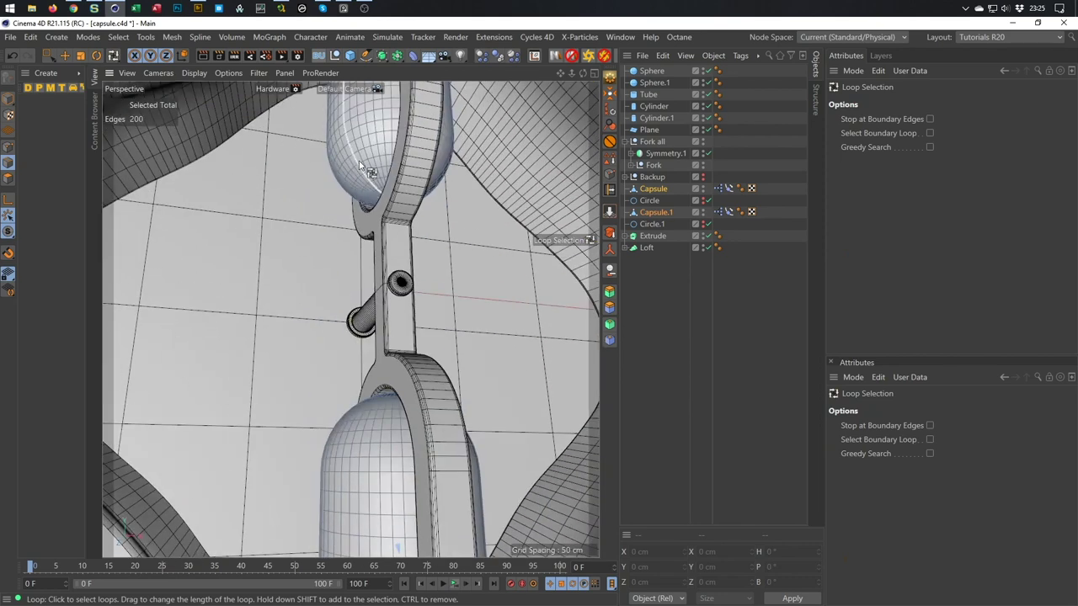
scroll(362, 166, up, 5)
scroll(457, 342, up, 4)
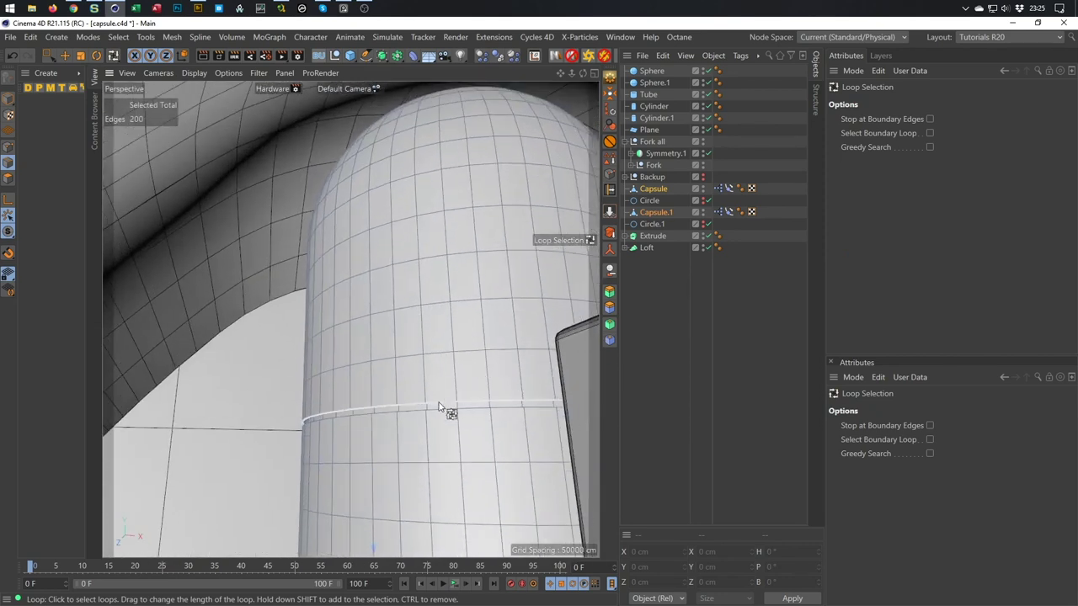
scroll(438, 406, up, 8)
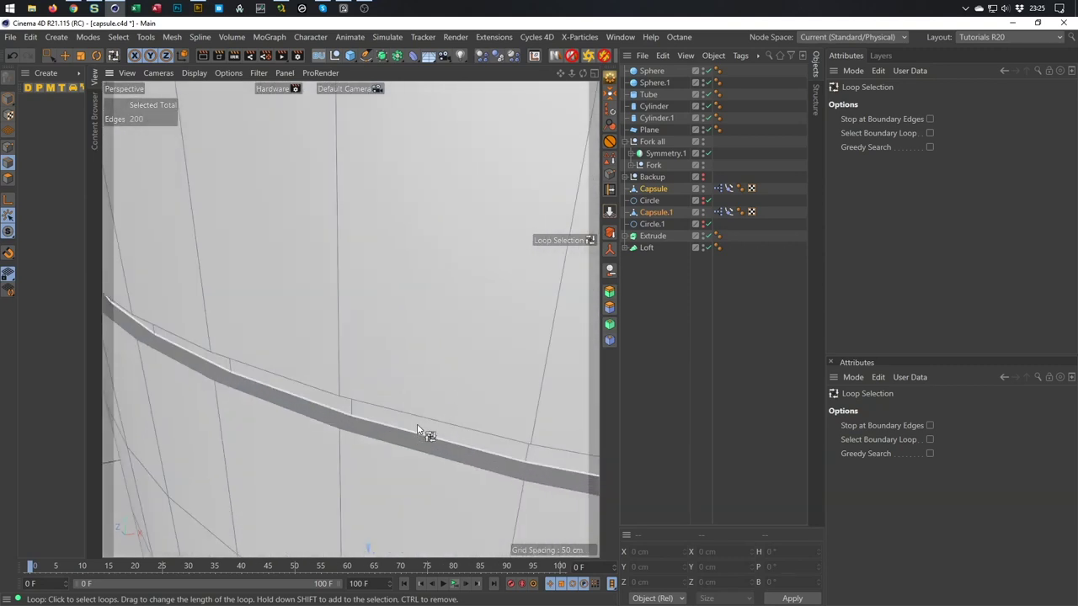
shift+click(418, 445)
shift+click(433, 445)
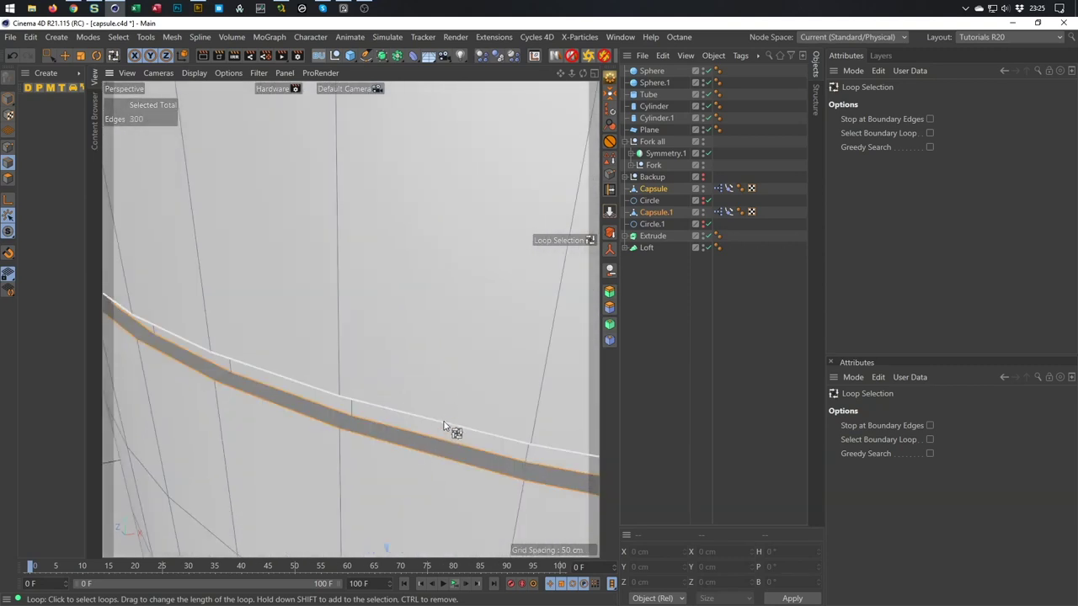
scroll(457, 421, up, 5)
shift+click(474, 459)
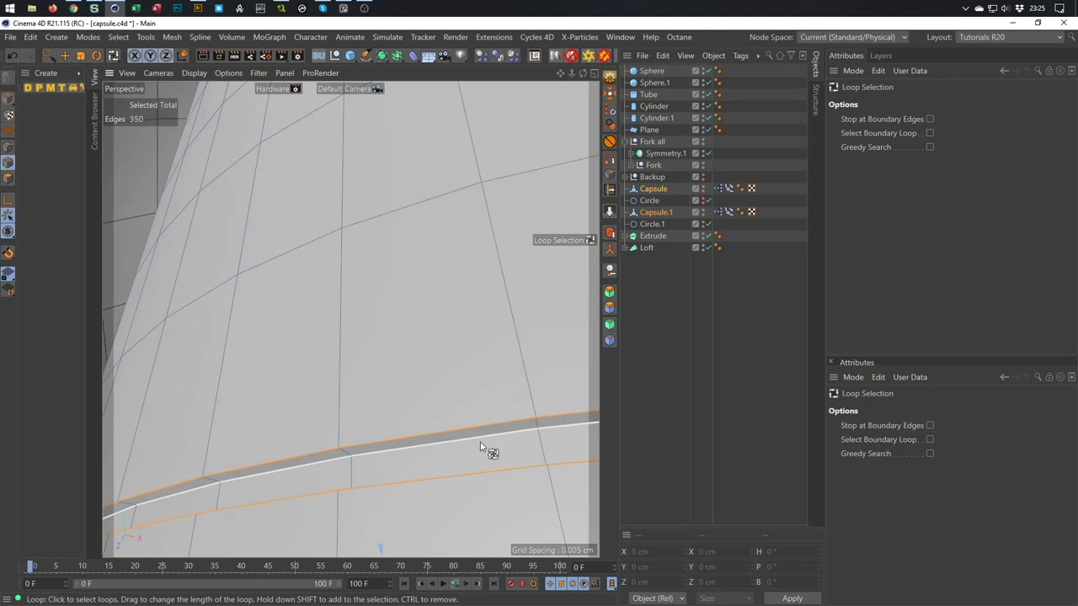
scroll(426, 508, down, 4)
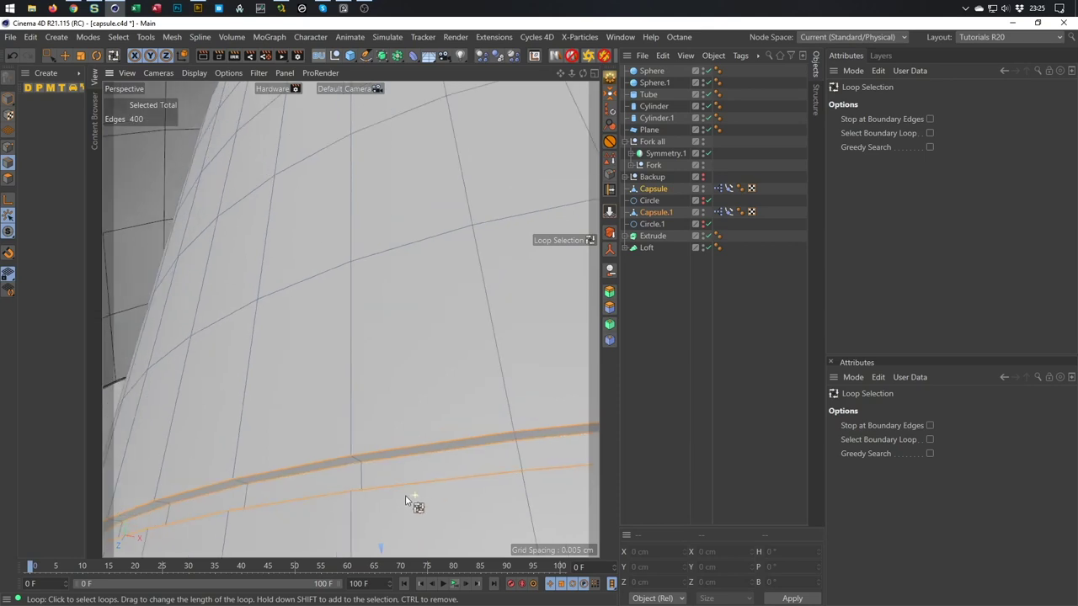
Bevel the selected groove edges with a 0.11 cm offset and 3 subdivisions
right_click(400, 496)
click(403, 498)
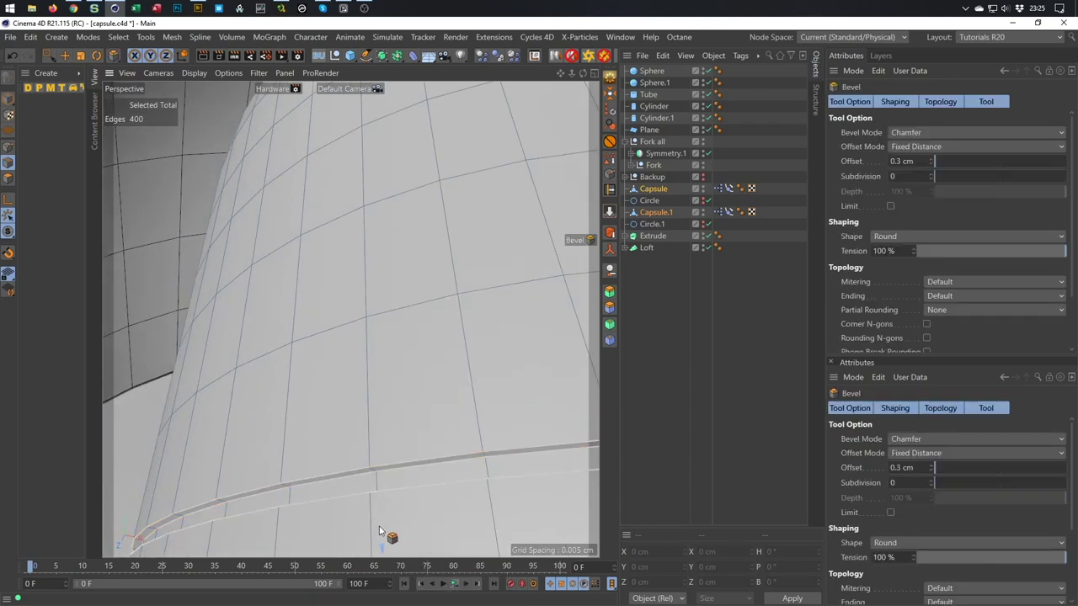
drag(393, 522, 411, 522)
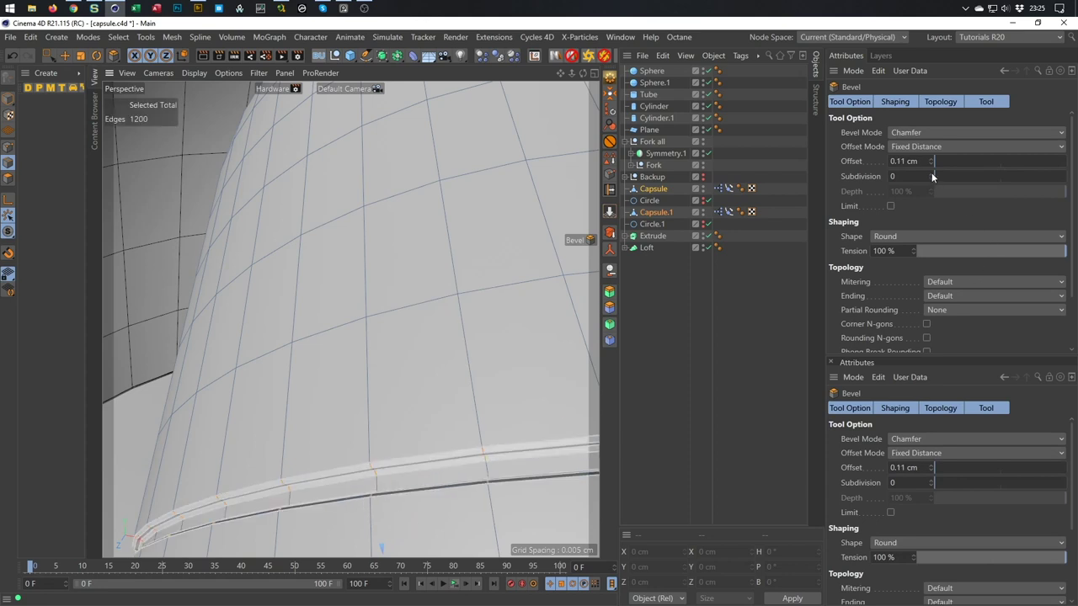
drag(931, 176, 931, 172)
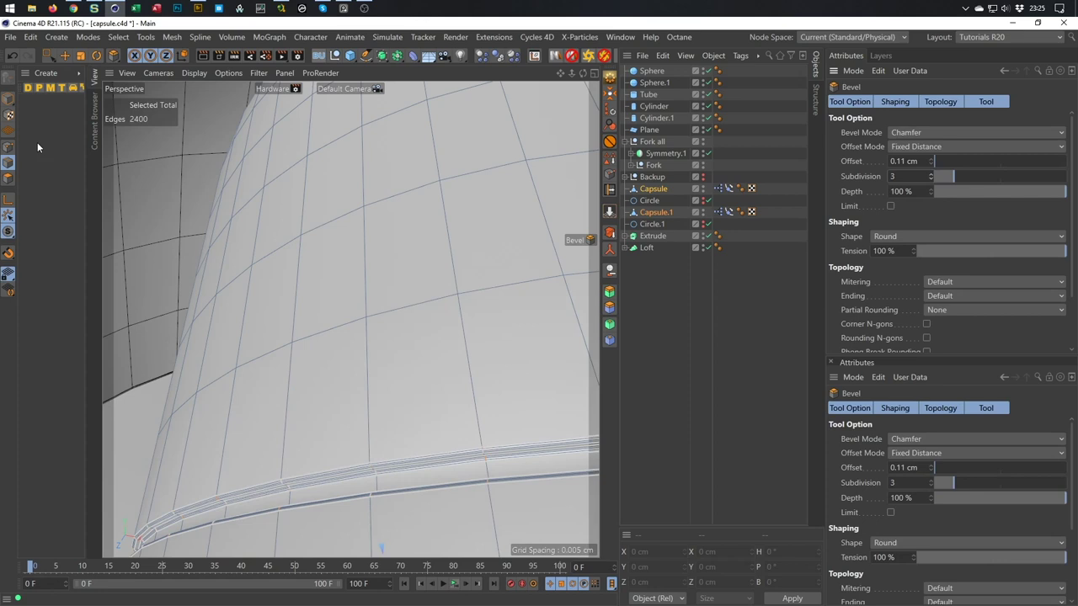
scroll(409, 446, up, 5)
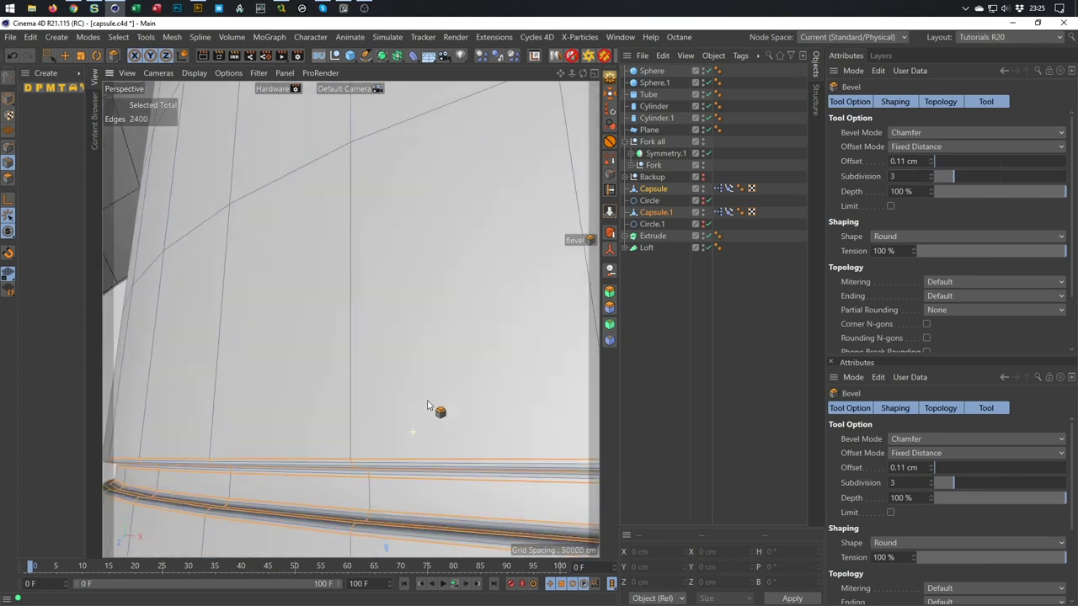
alt+drag(418, 406, 404, 415)
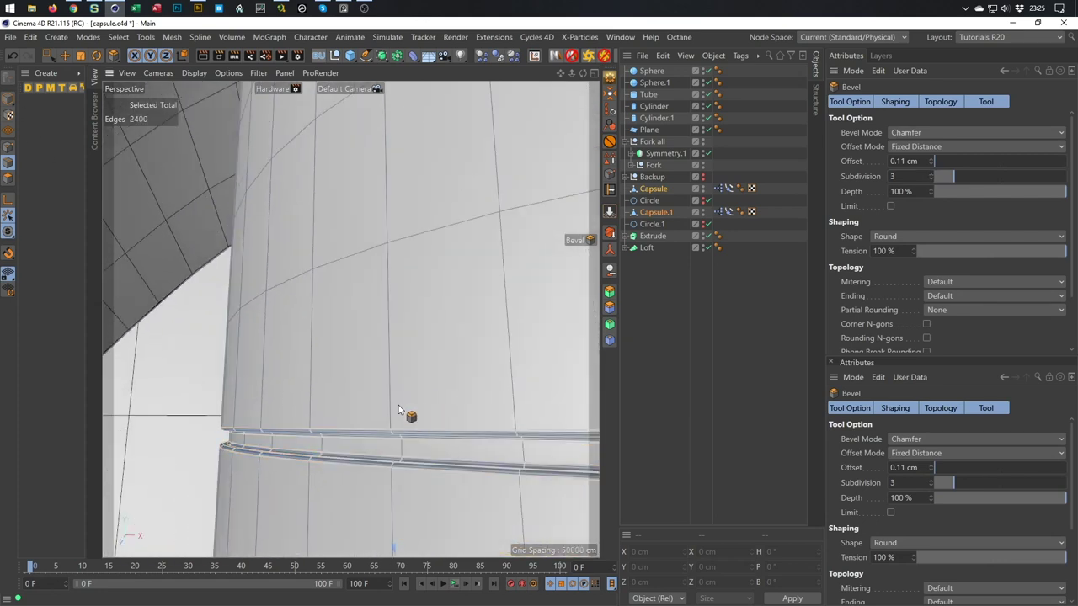
Loop-select a polygon band on the capsule, then switch to box selection
key(u)
key(l)
click(241, 383)
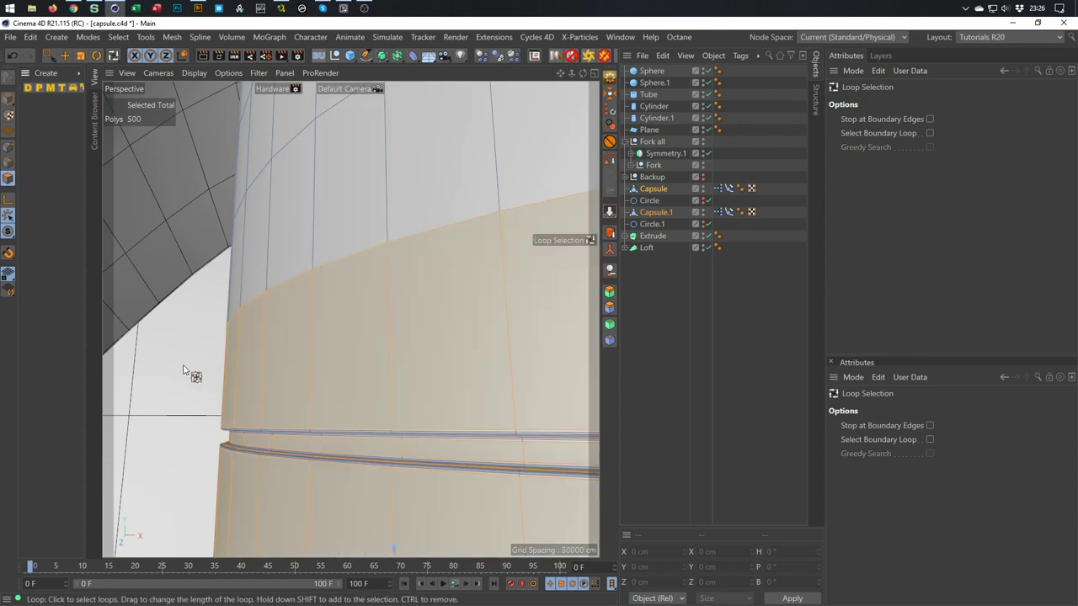
key(0)
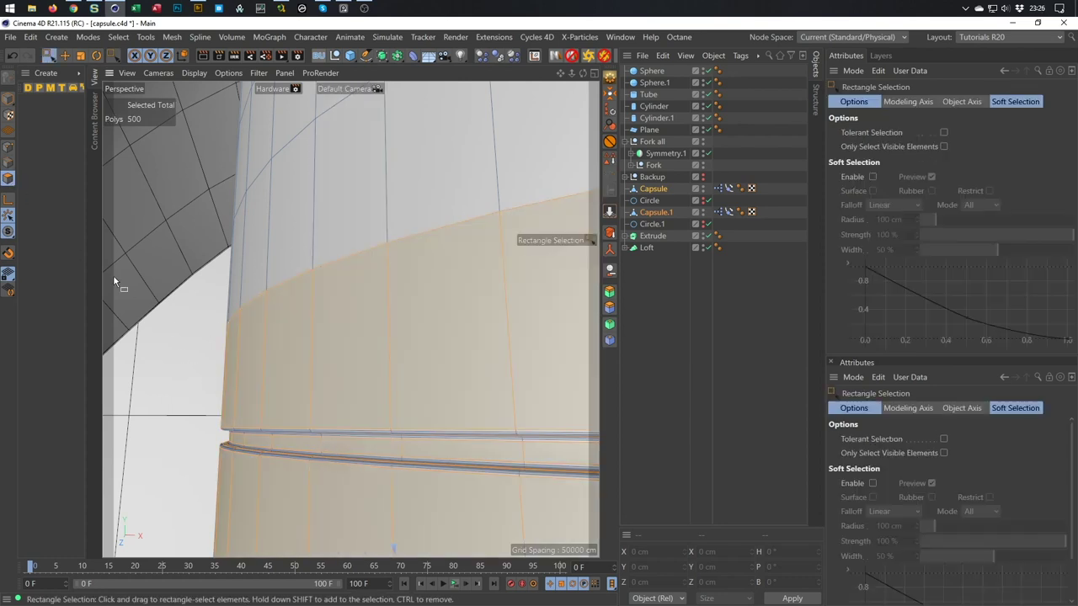
Loop-select the groove's upper and lower rim polygons and fill the 950-polygon ring between them
key(u)
key(l)
scroll(301, 433, up, 5)
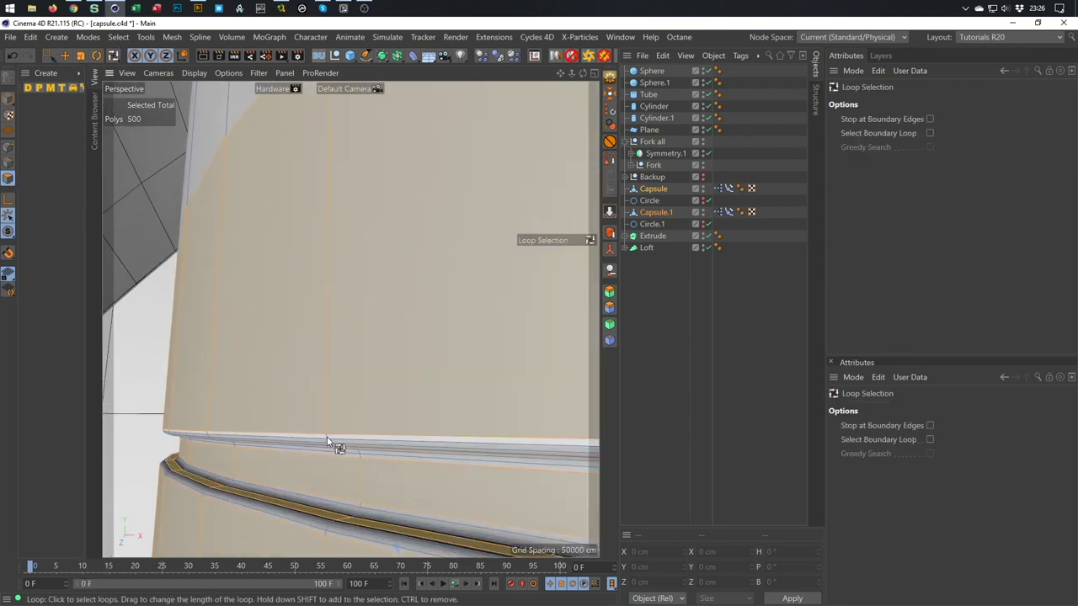
click(329, 443)
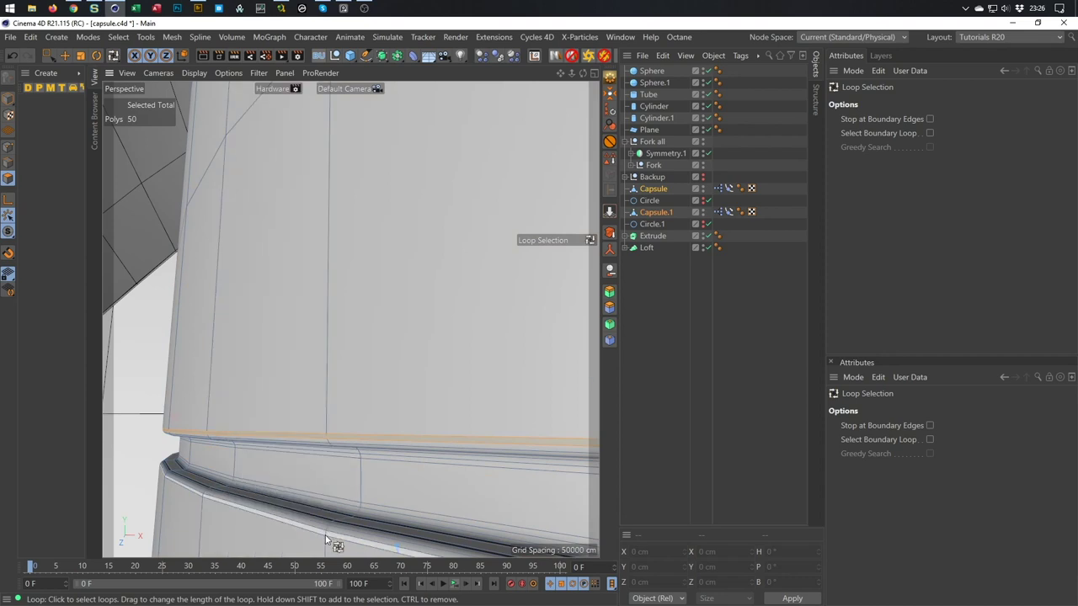
shift+click(325, 535)
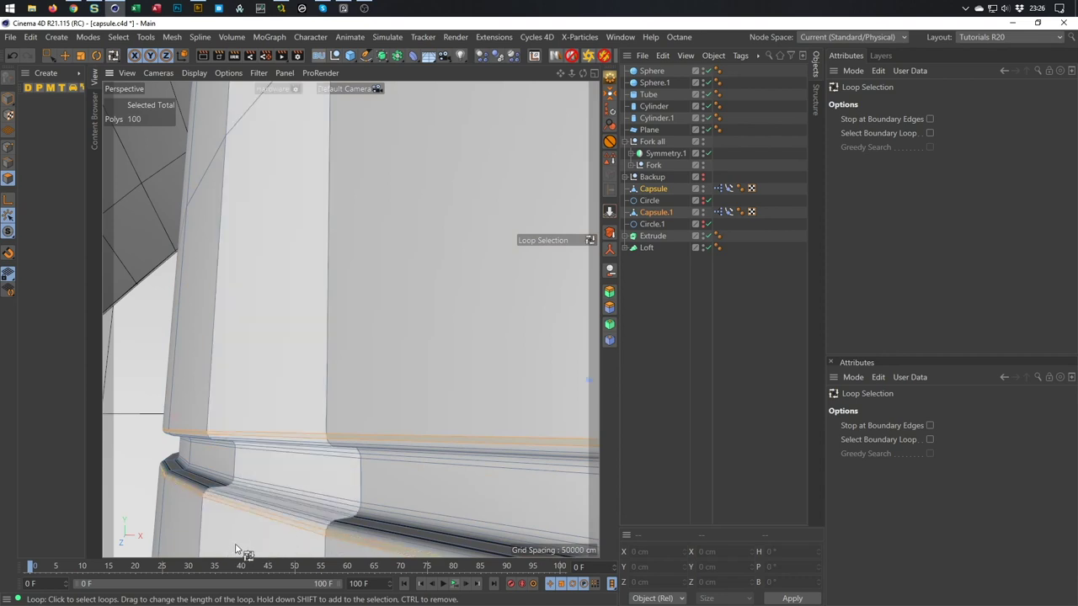
key(u)
key(f)
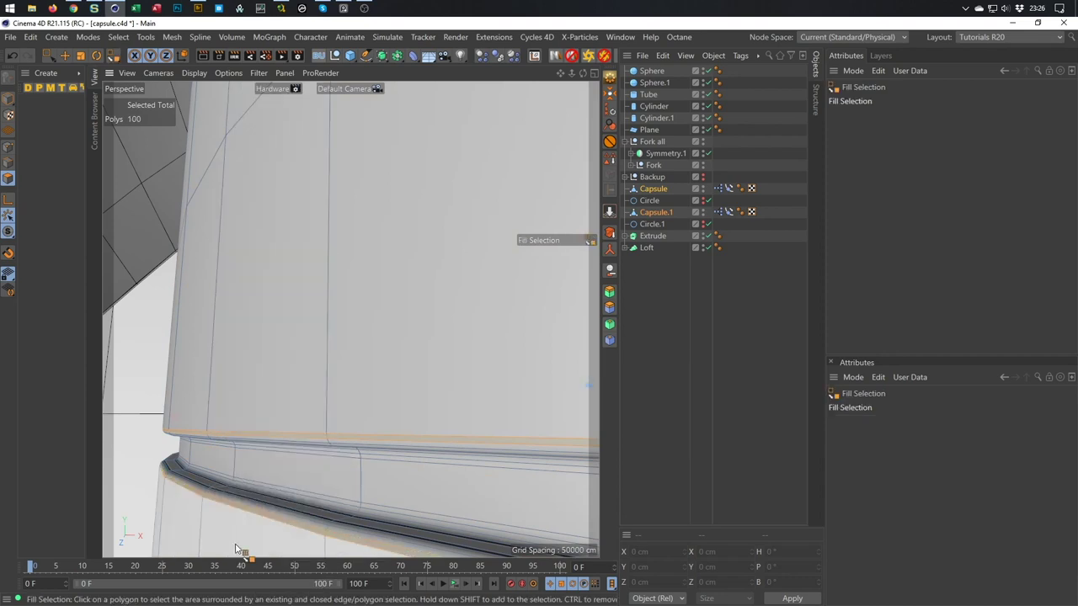
click(299, 480)
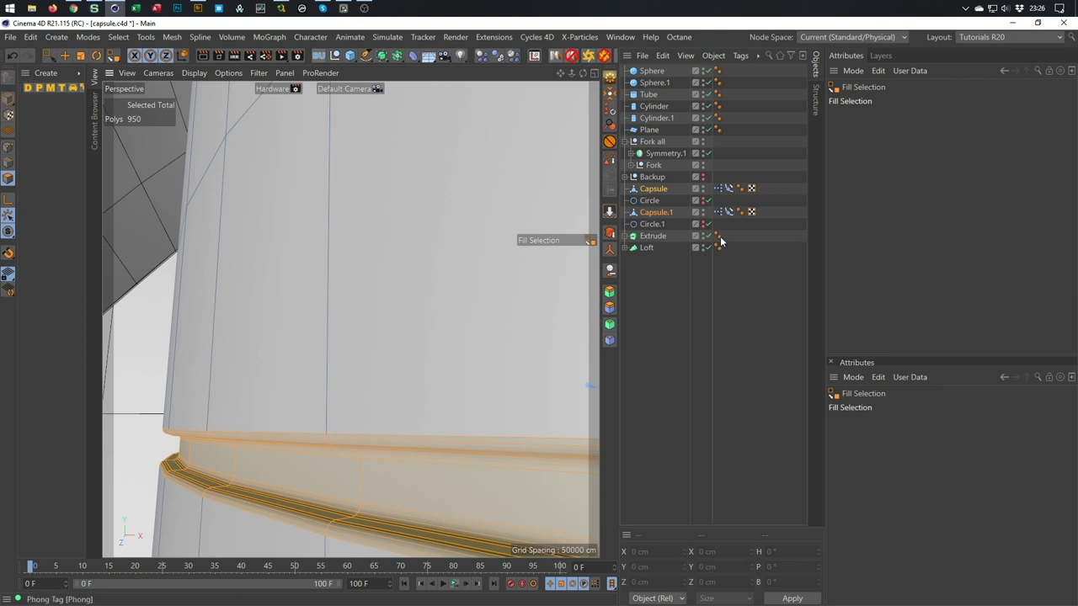
scroll(505, 301, down, 10)
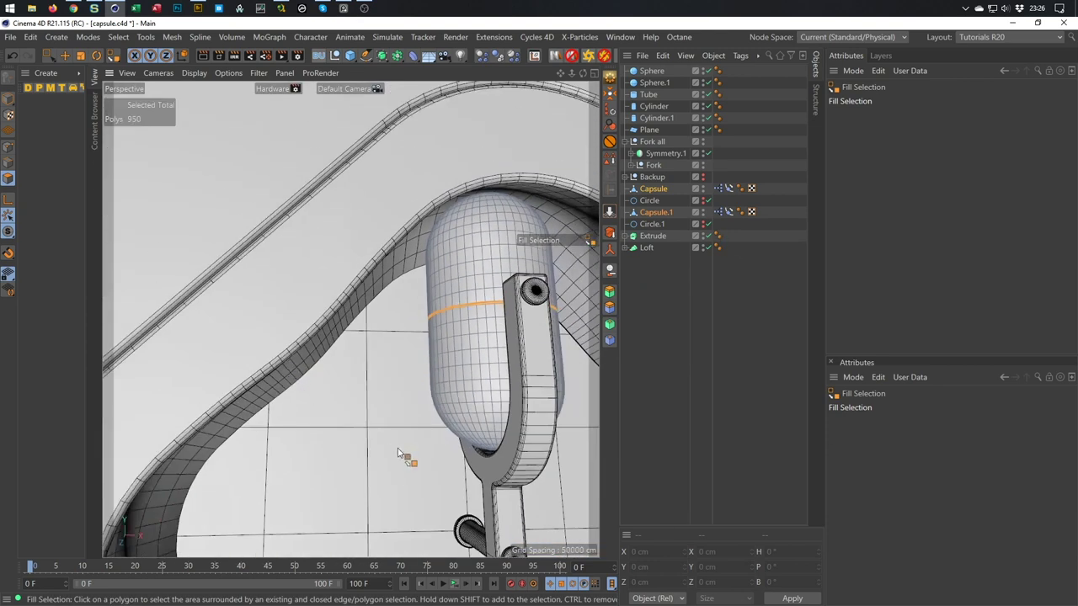
alt+drag(352, 250, 323, 462)
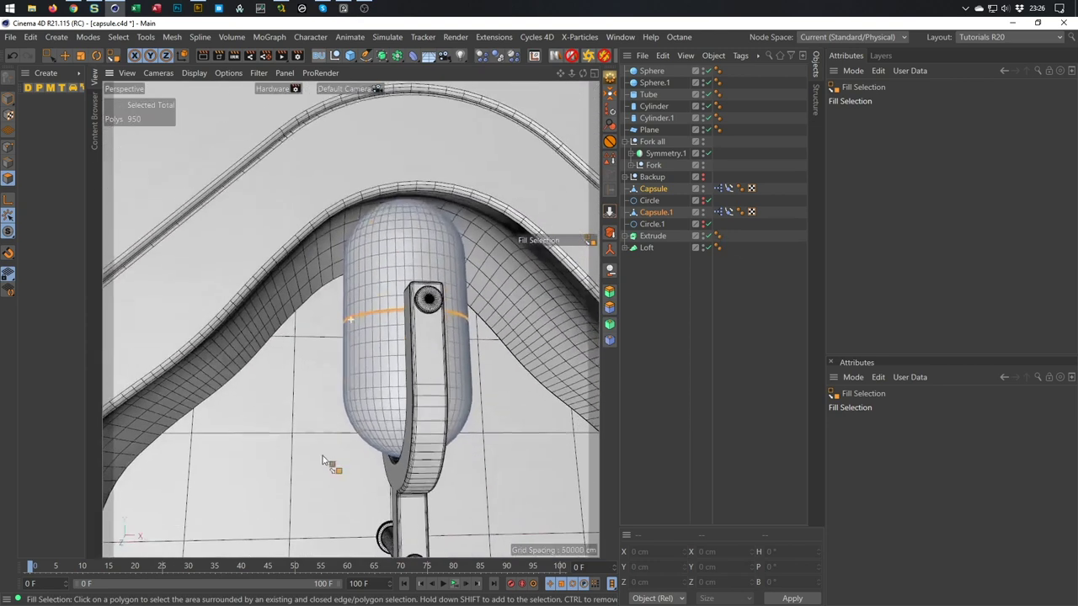
Store the groove polygon selection on Capsule as a Polygon Selection tag
click(656, 191)
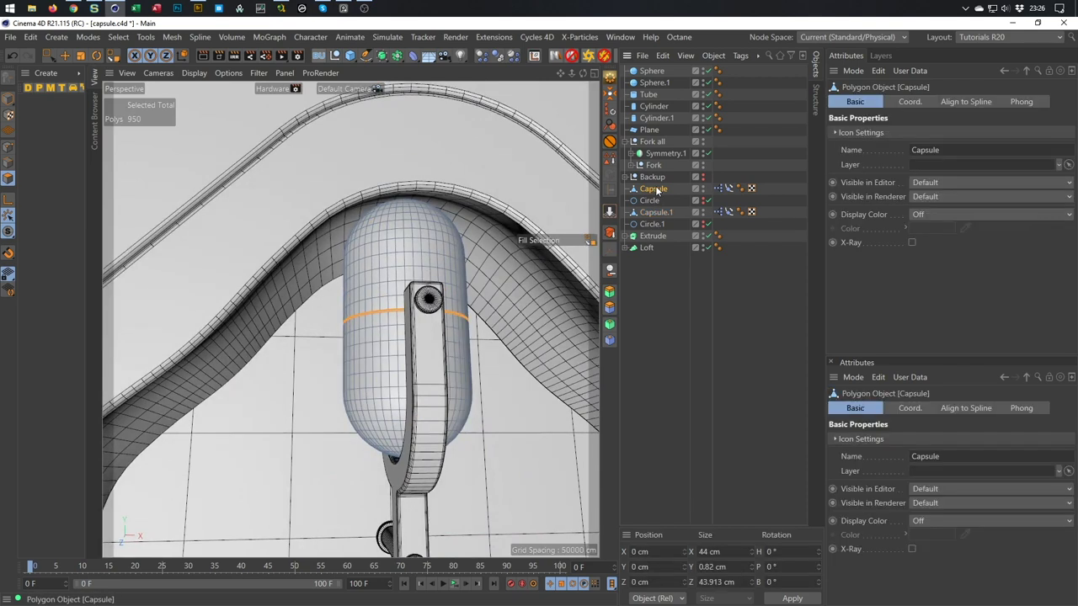
click(610, 162)
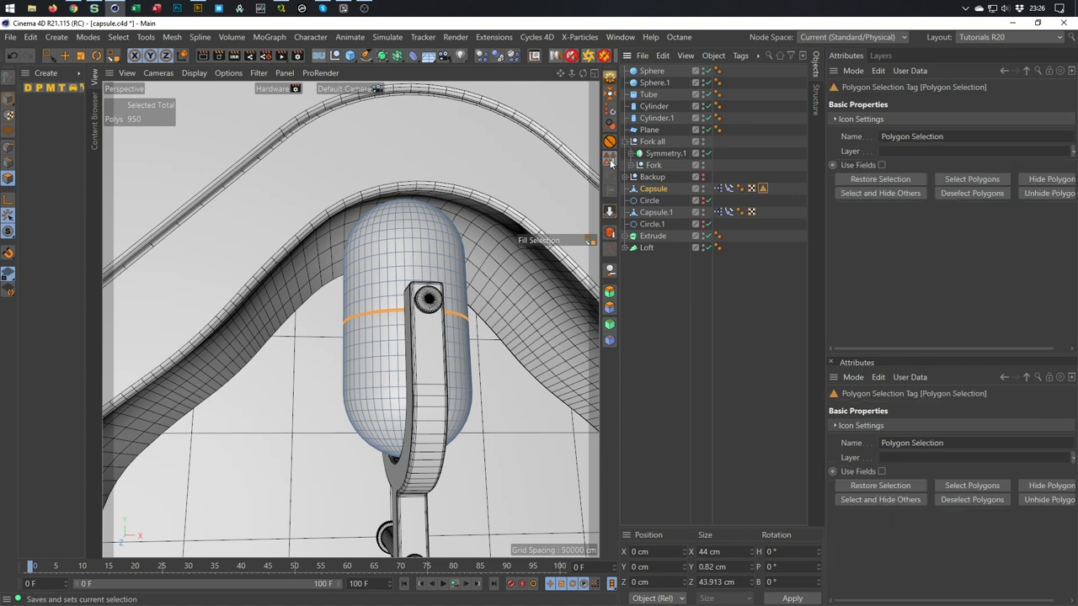
alt+drag(362, 336, 390, 371)
alt+right_drag(390, 371, 373, 393)
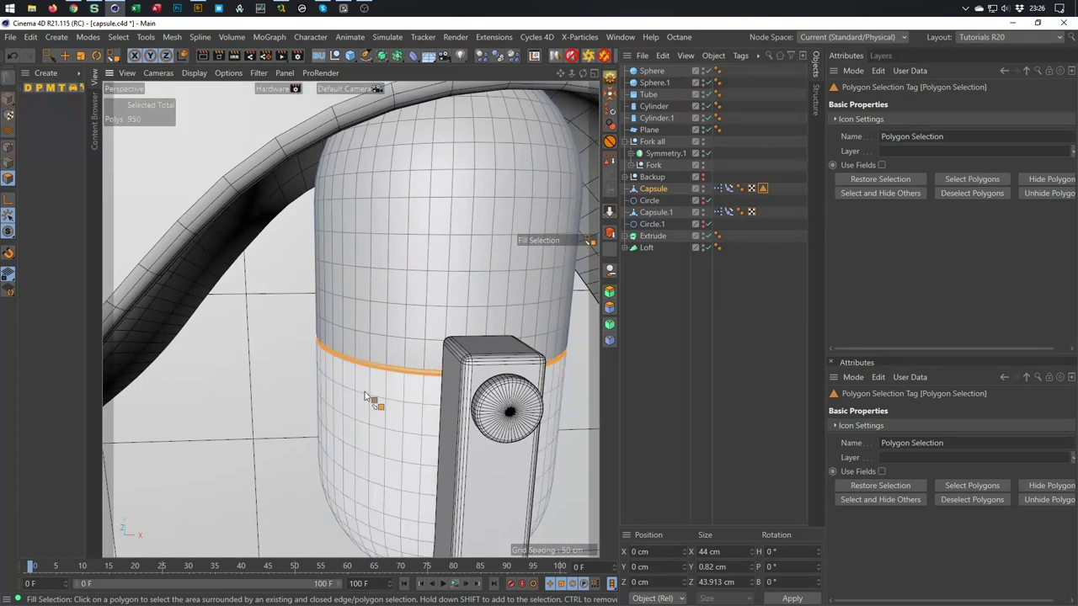
click(117, 37)
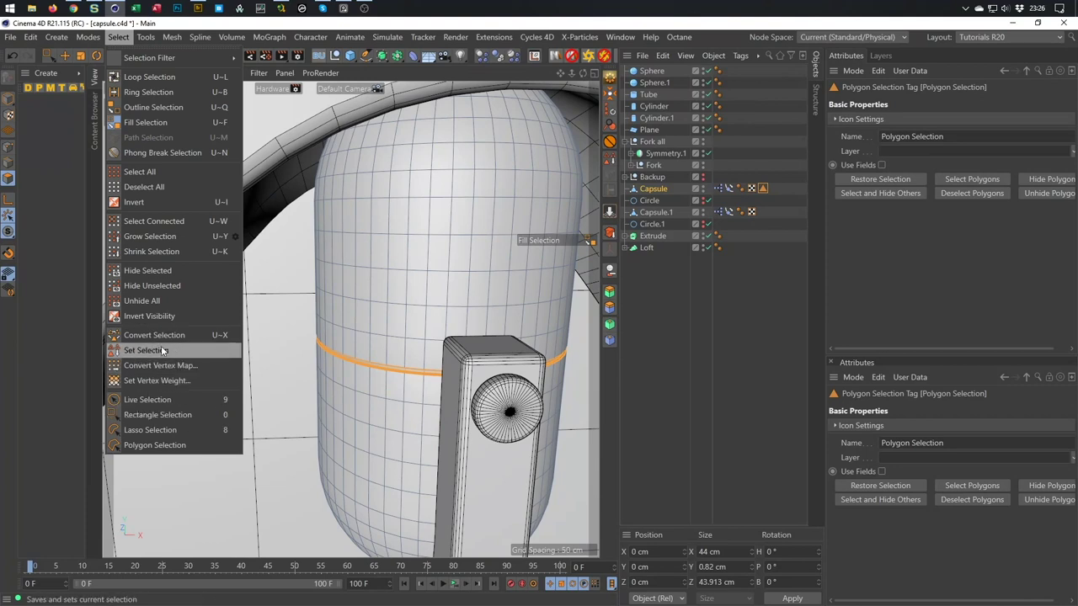
click(686, 360)
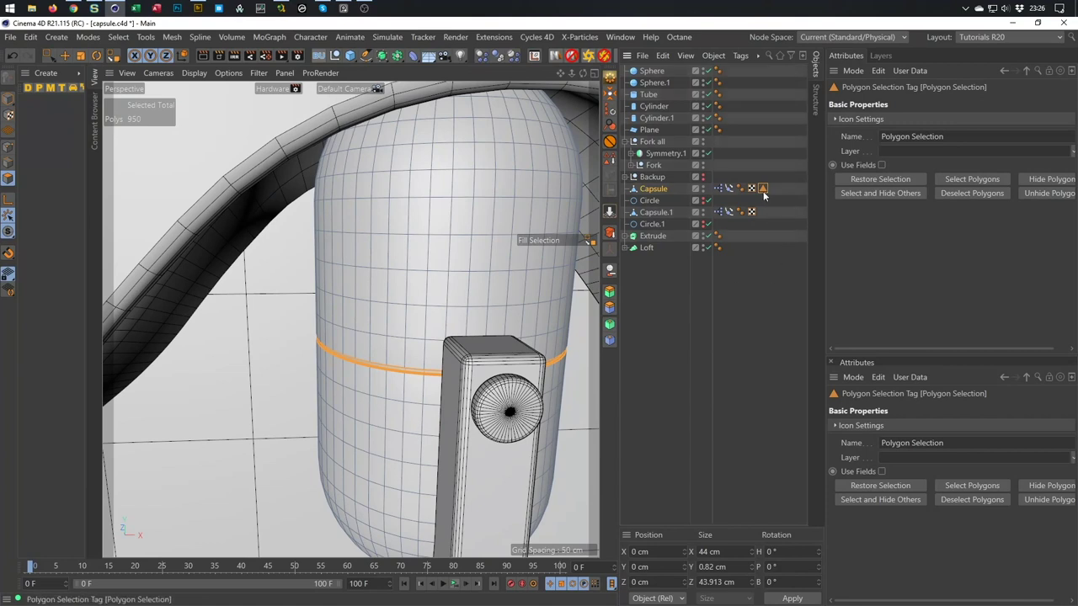
Copy the Polygon Selection tag onto Capsule.1, verify the ring, and return to Model mode
drag(762, 188, 761, 213)
alt+drag(505, 446, 394, 354)
scroll(342, 288, up, 8)
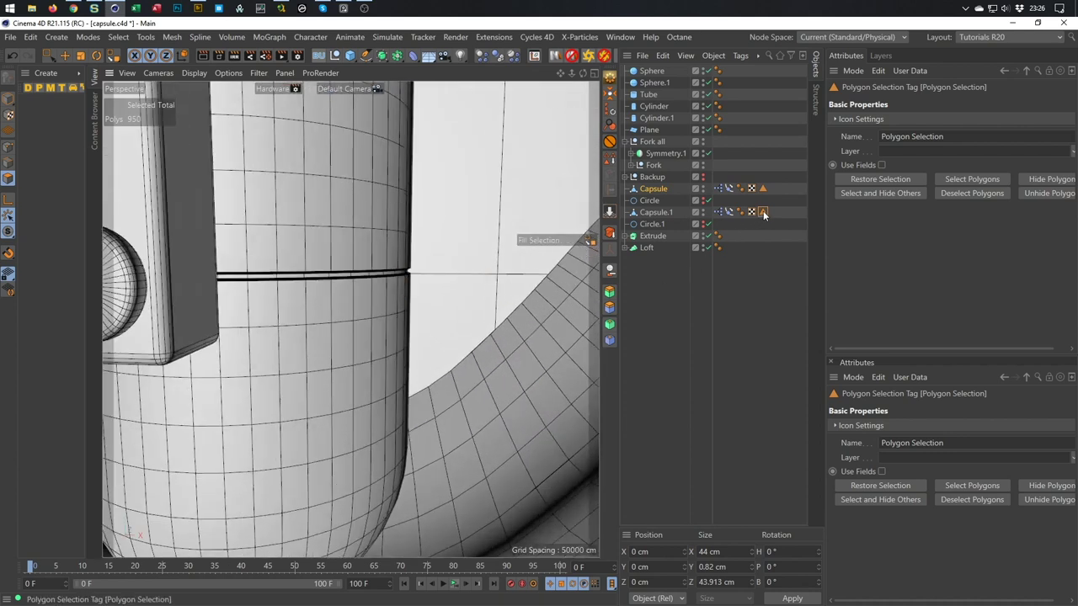
click(763, 212)
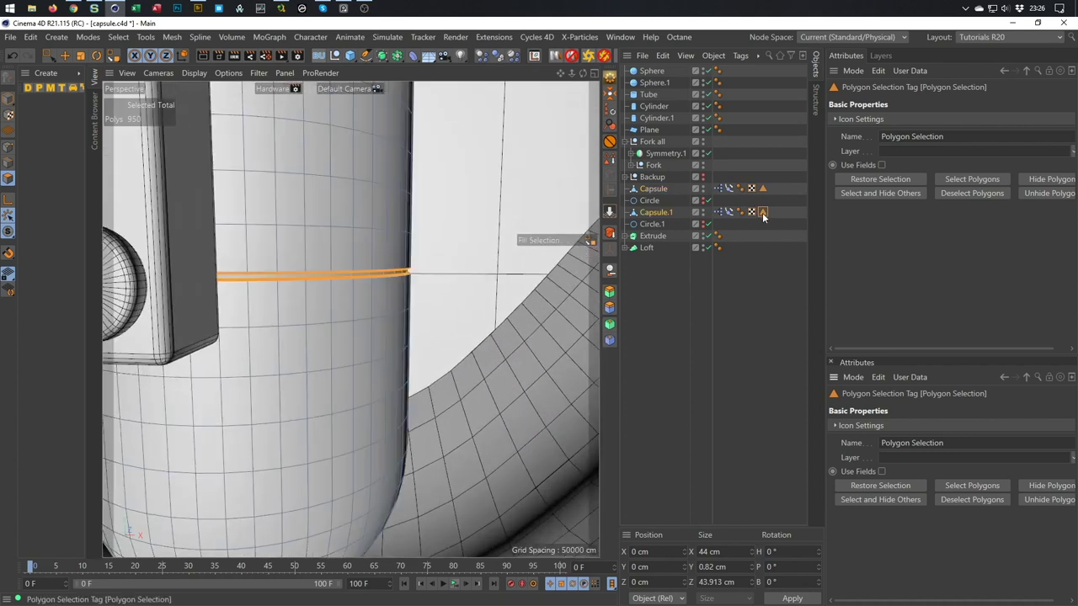
scroll(313, 341, down, 5)
scroll(337, 378, down, 3)
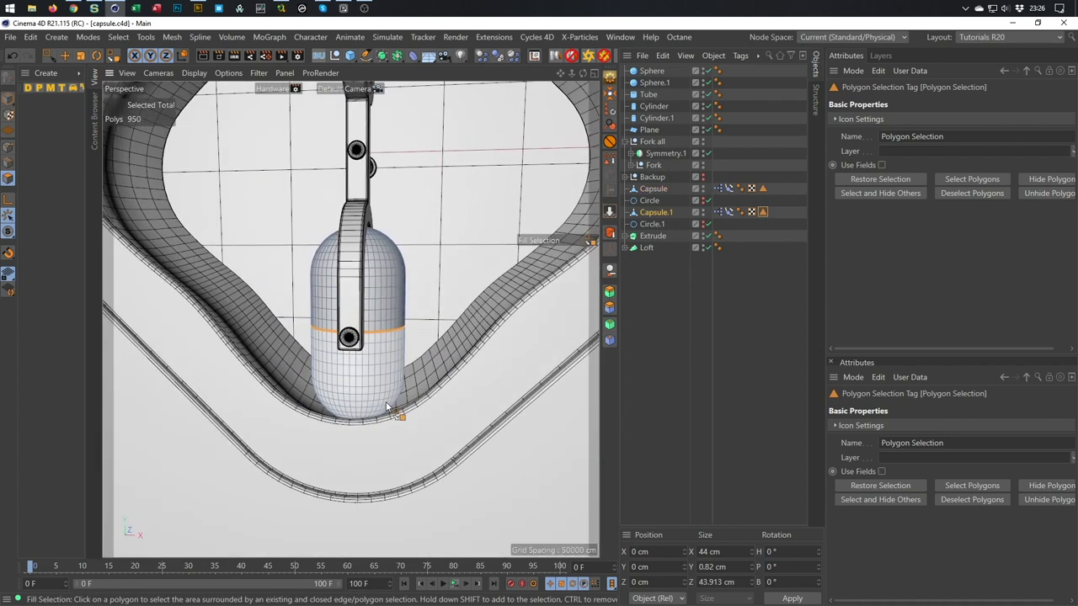
scroll(387, 407, down, 2)
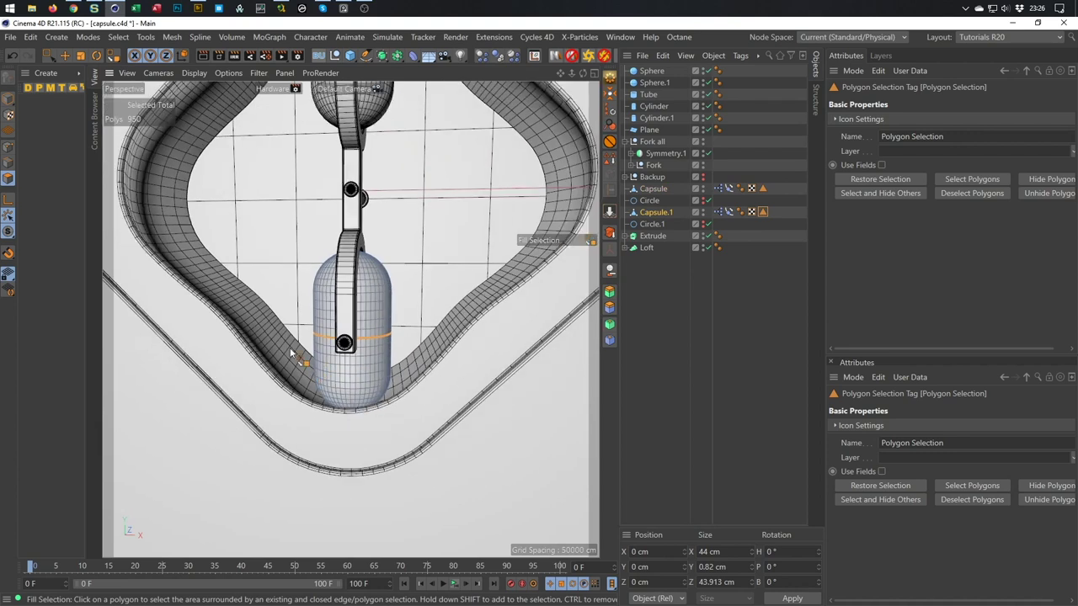
click(8, 99)
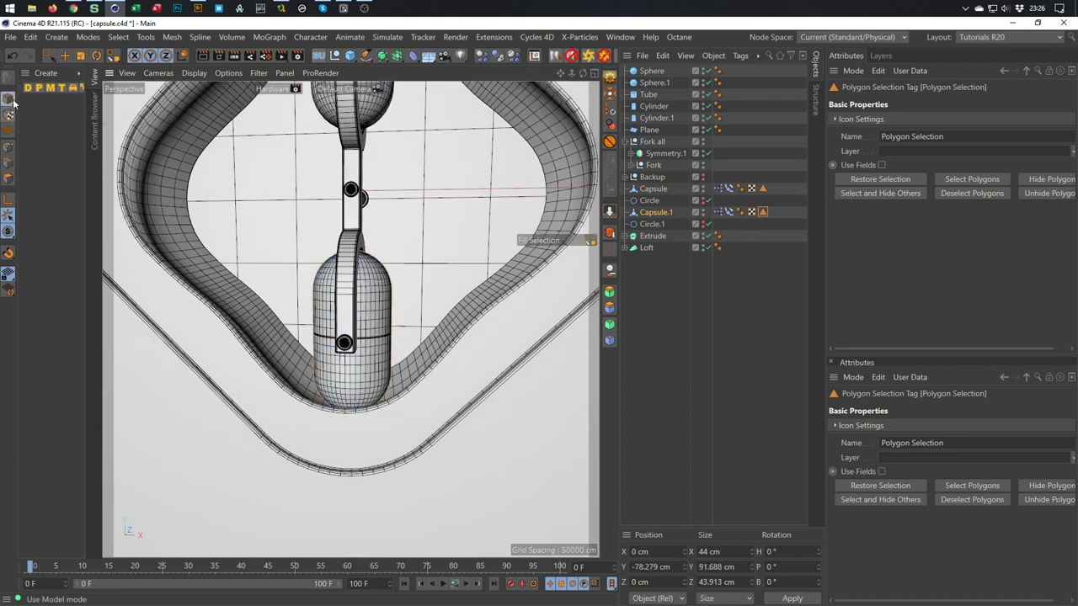
alt+drag(311, 298, 358, 400)
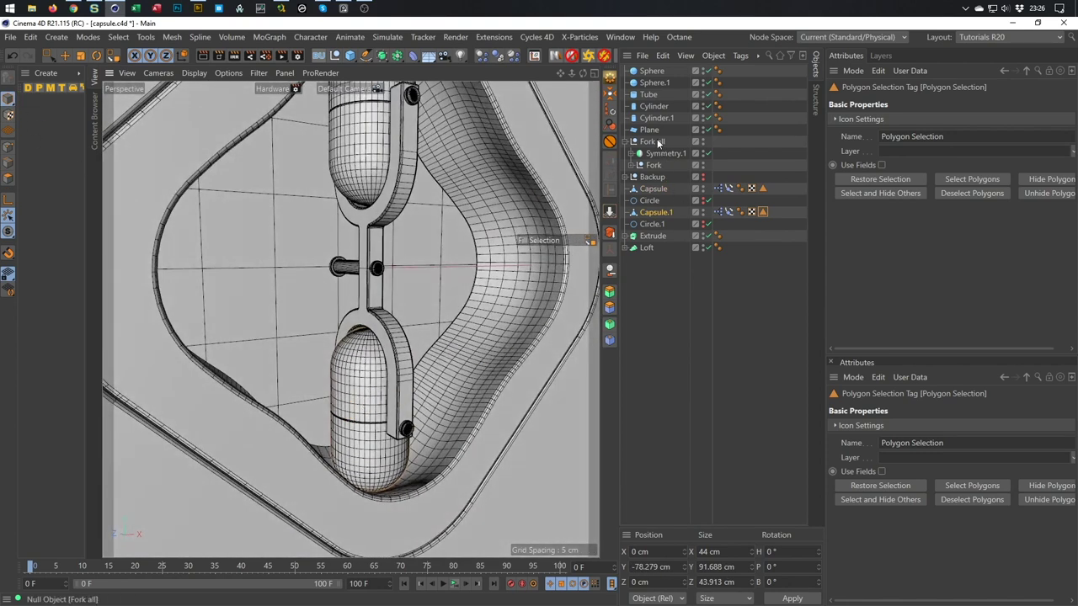
Turn on X-Ray for Capsule and Capsule.1
ctrl+click(653, 189)
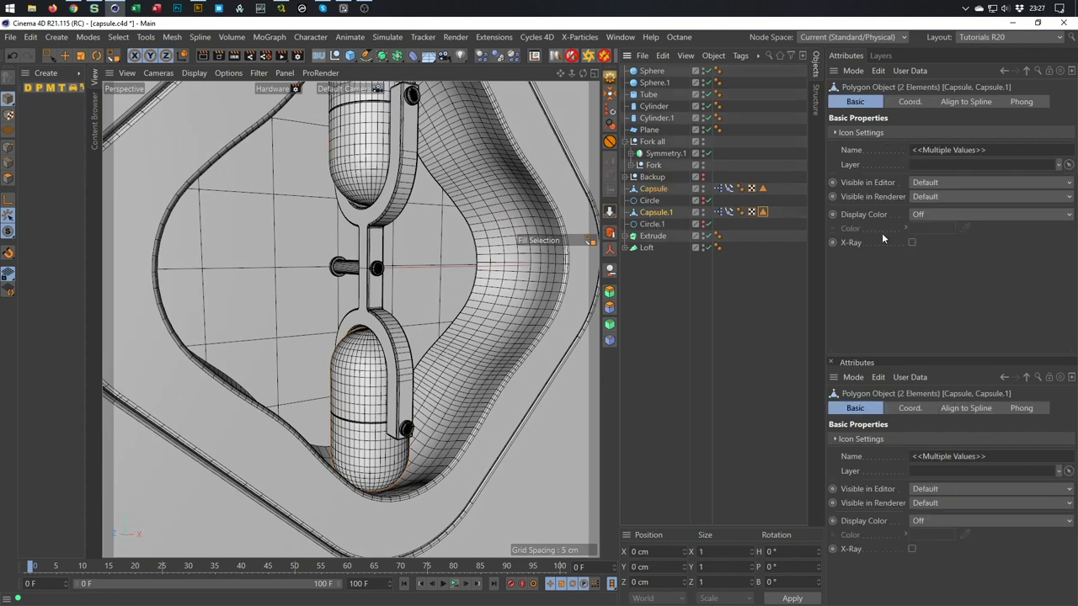
click(911, 242)
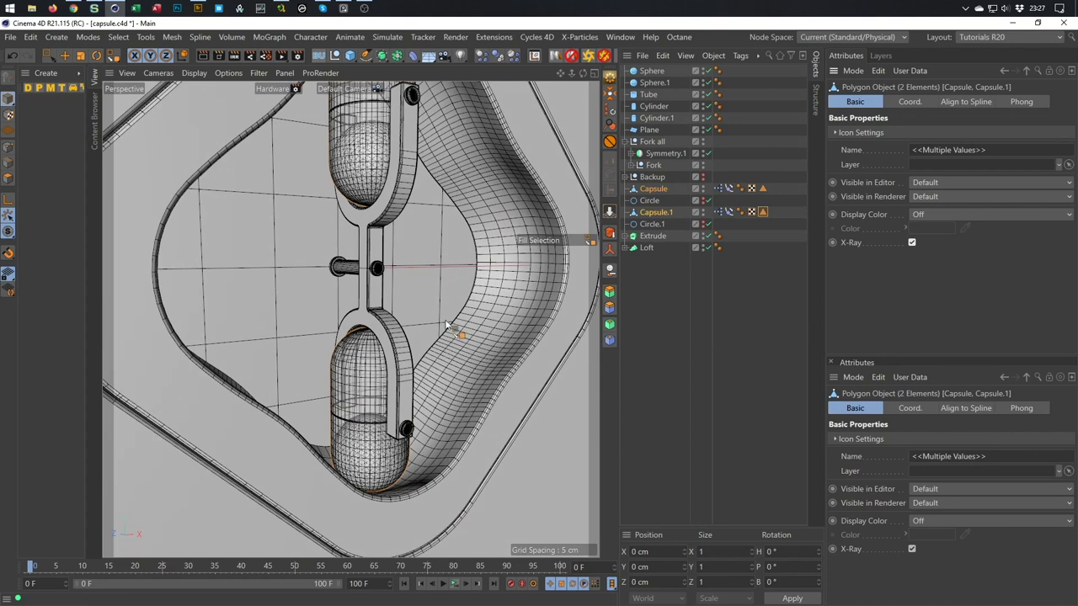
scroll(447, 326, down, 3)
alt+drag(446, 325, 417, 276)
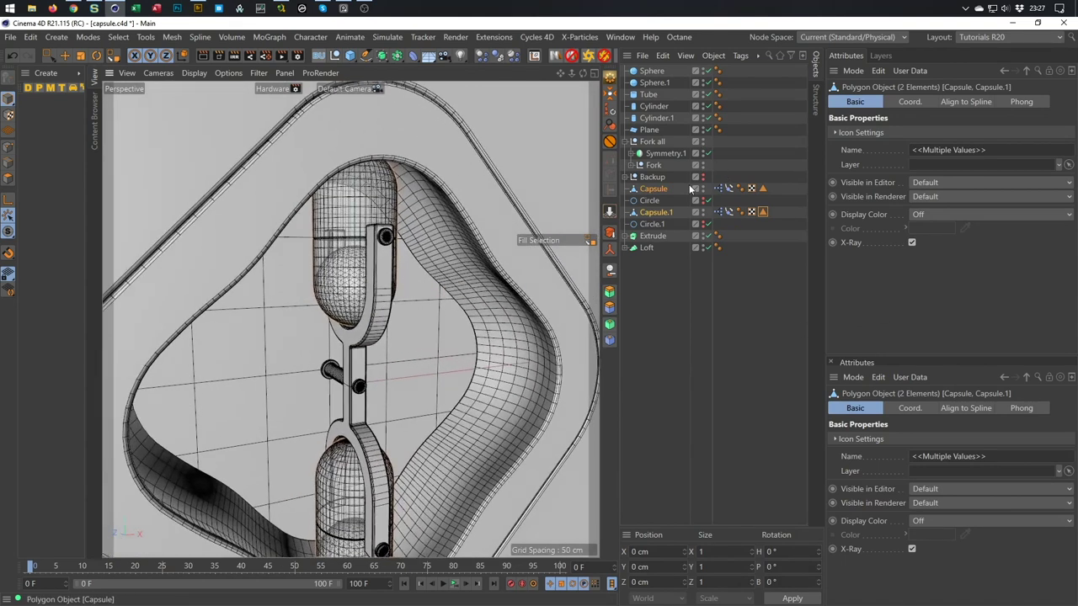
Add a Collider Body simulation tag to both capsules
click(660, 190)
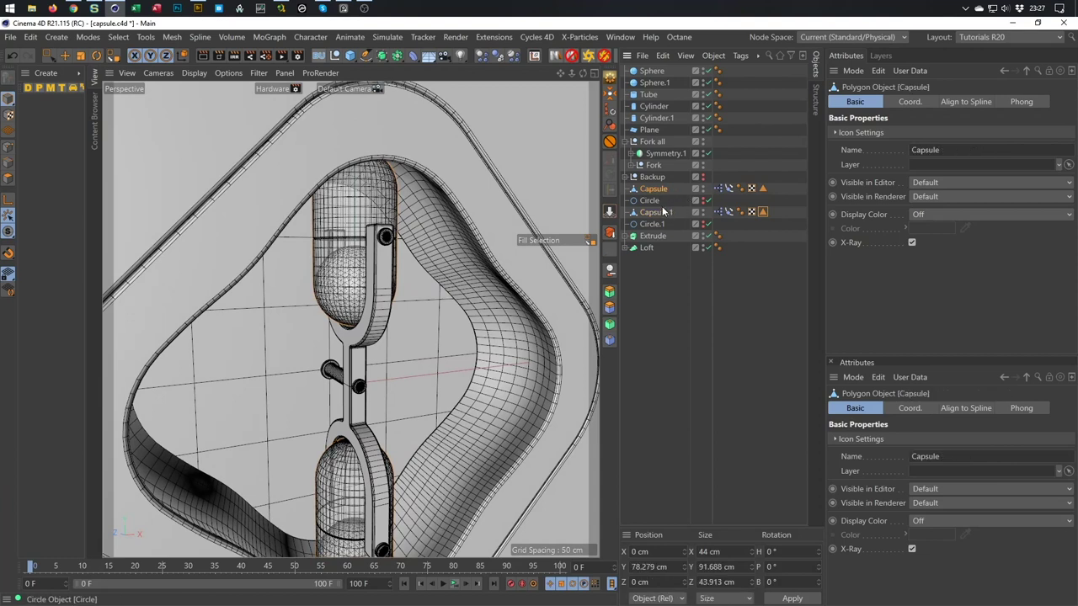
ctrl+click(650, 200)
ctrl+click(661, 213)
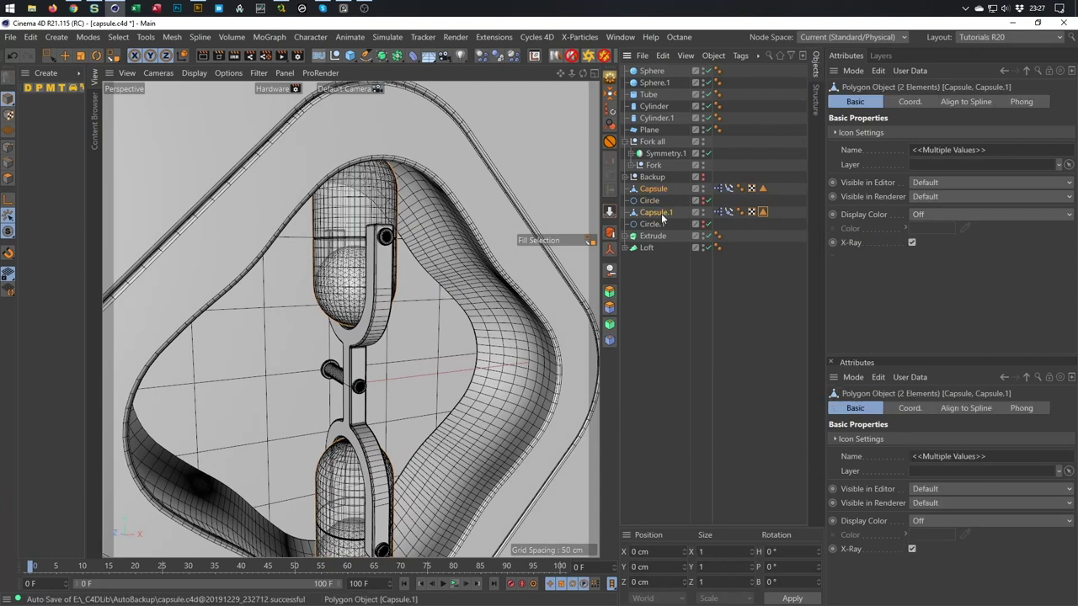
right_click(661, 217)
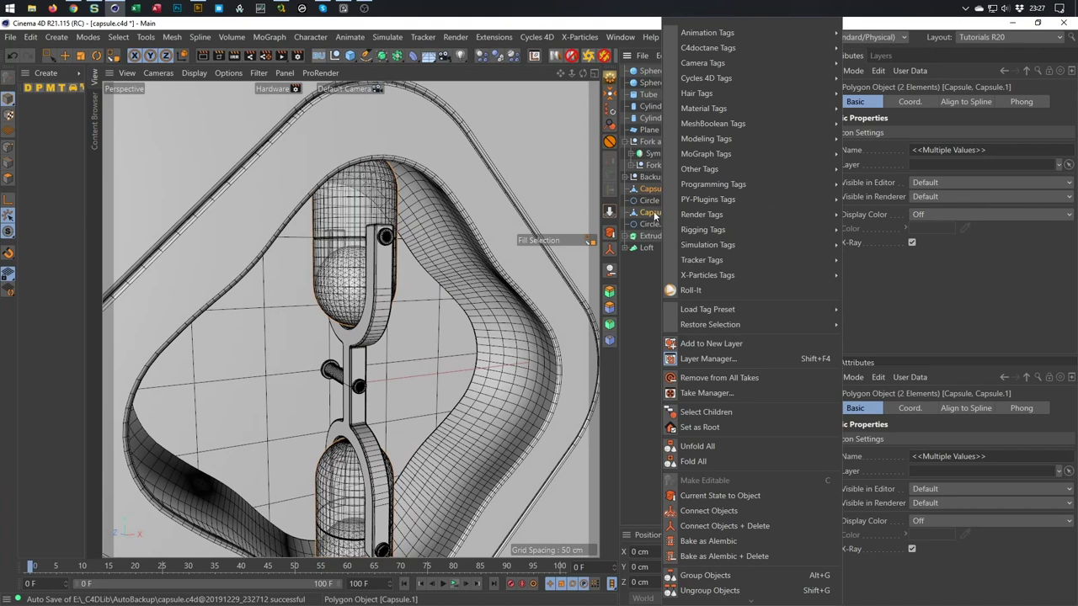
mouse_move(664, 185)
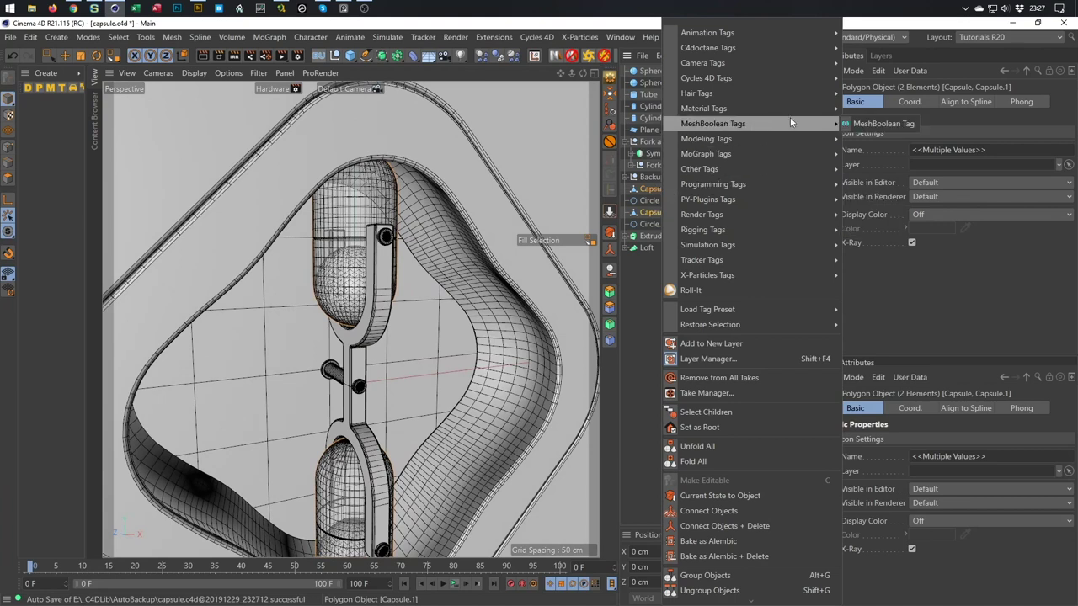
mouse_move(775, 245)
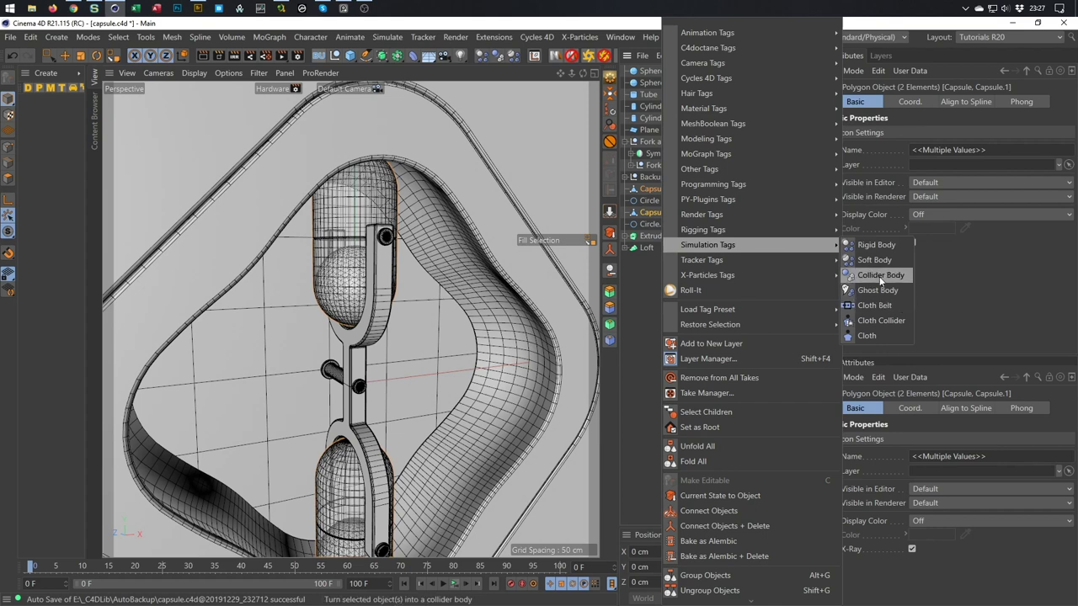
click(881, 277)
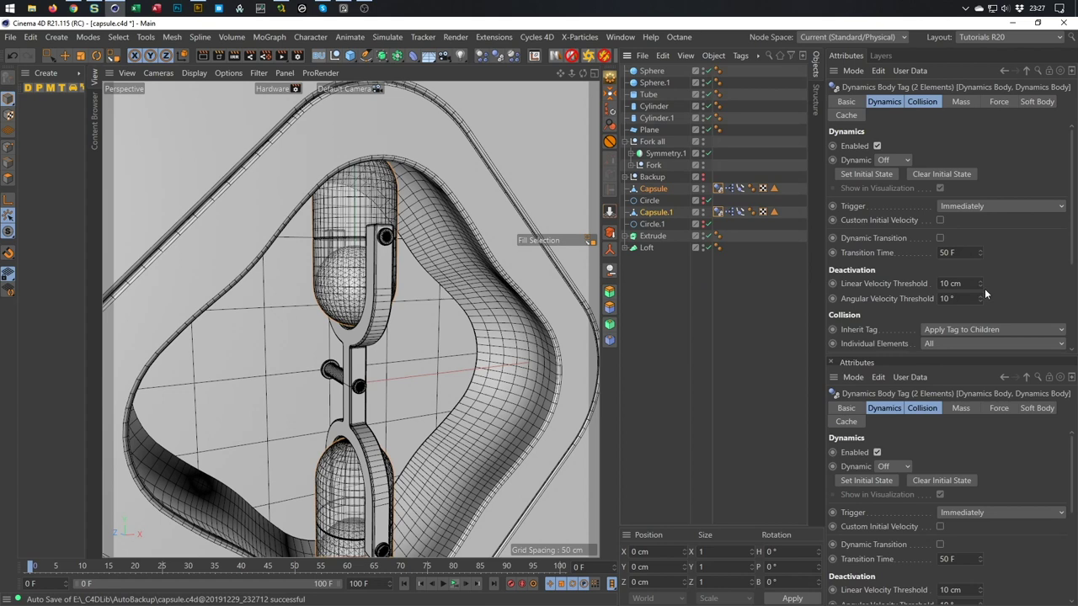
scroll(1011, 294, down, 4)
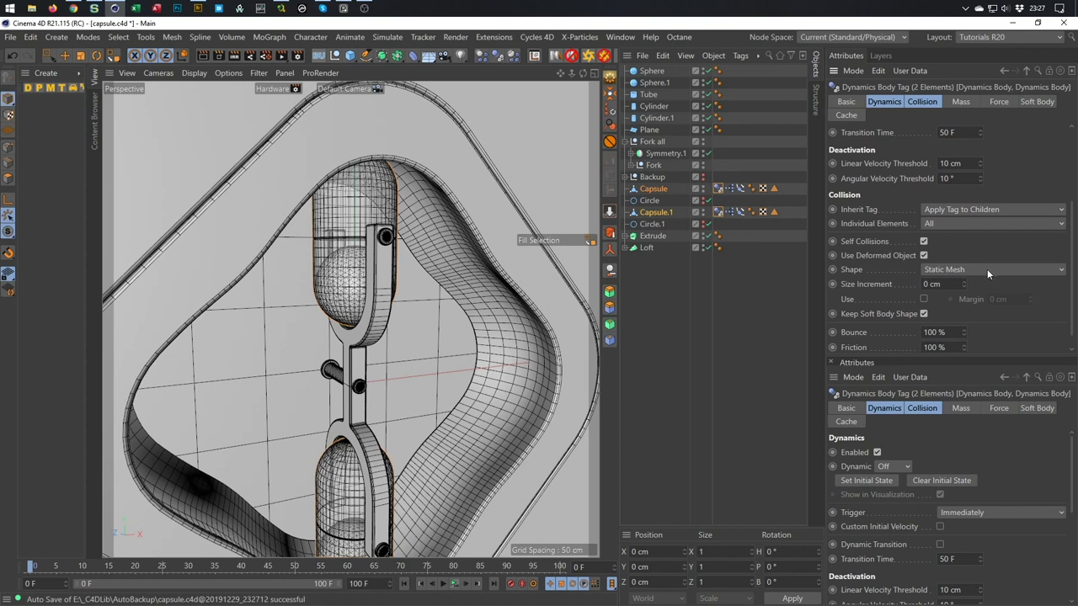
Add a Rigid Body simulation tag to Sphere and Sphere.1
click(655, 83)
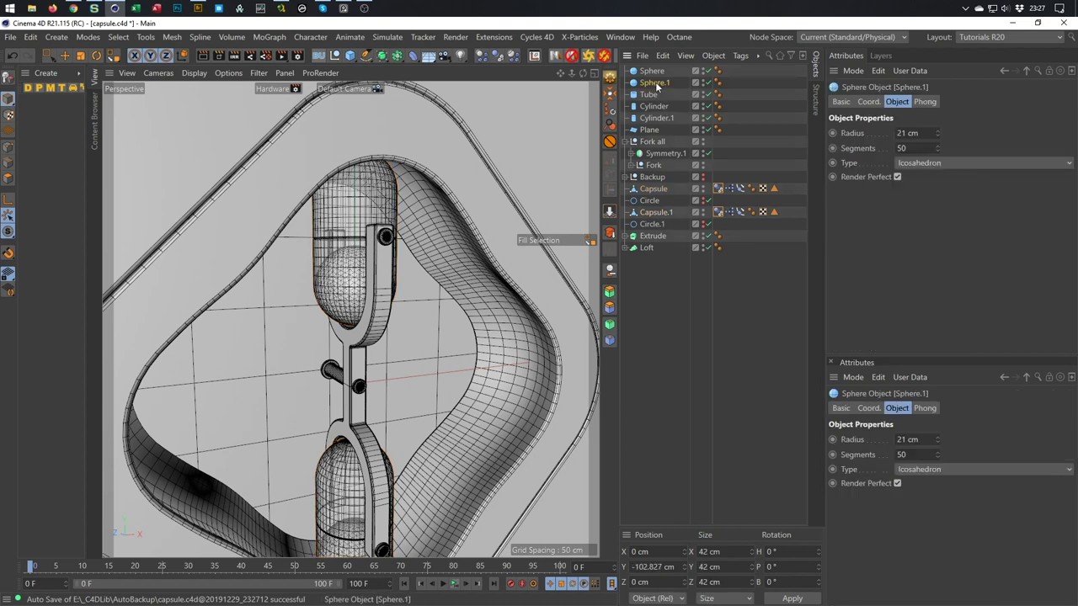
ctrl+click(653, 71)
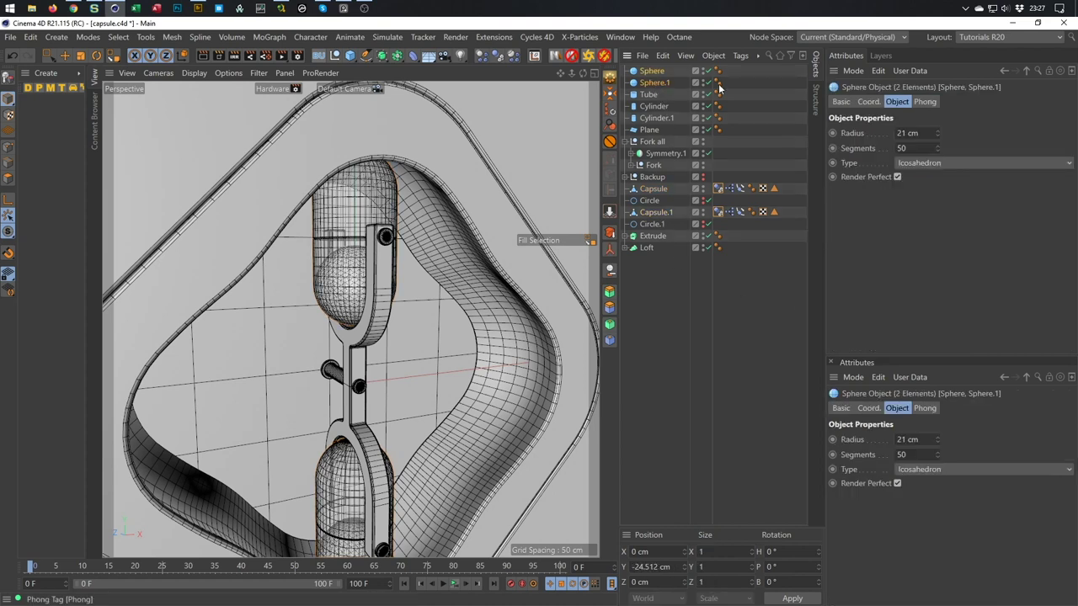
right_click(658, 77)
mouse_move(659, 77)
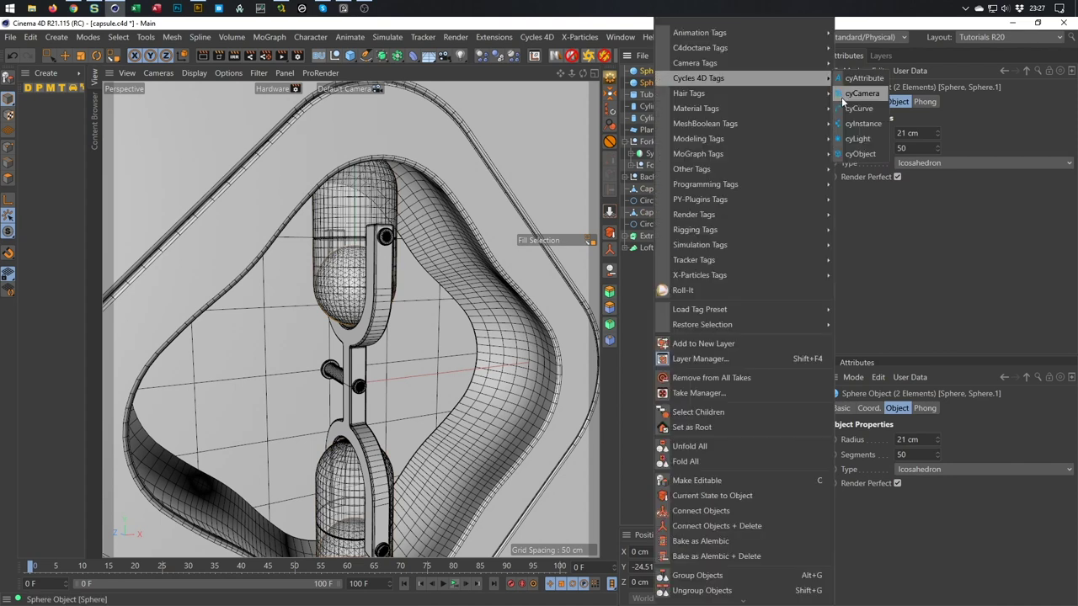
mouse_move(809, 247)
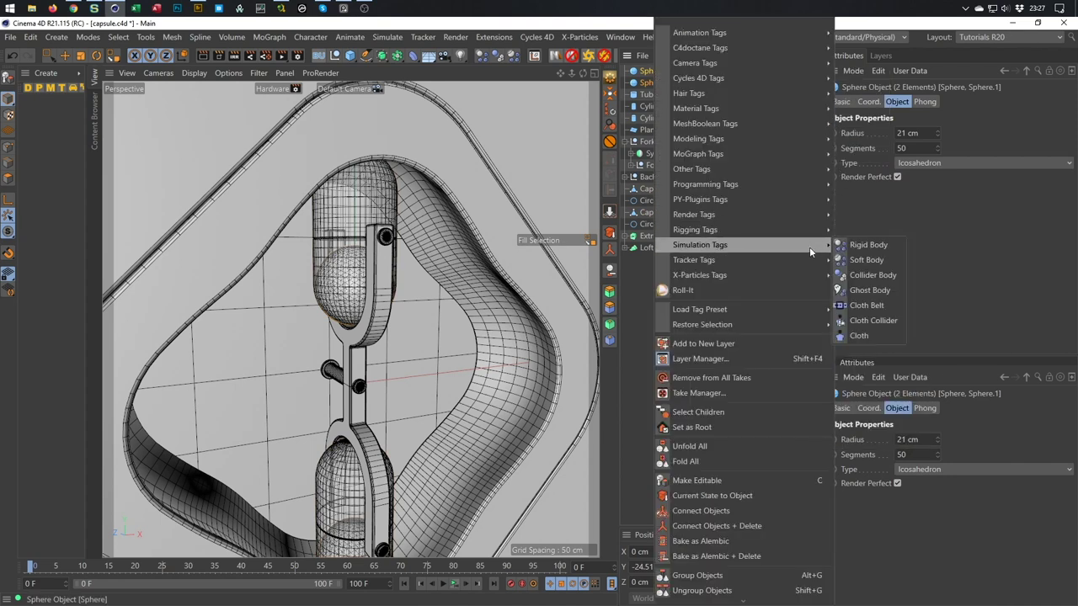
click(868, 245)
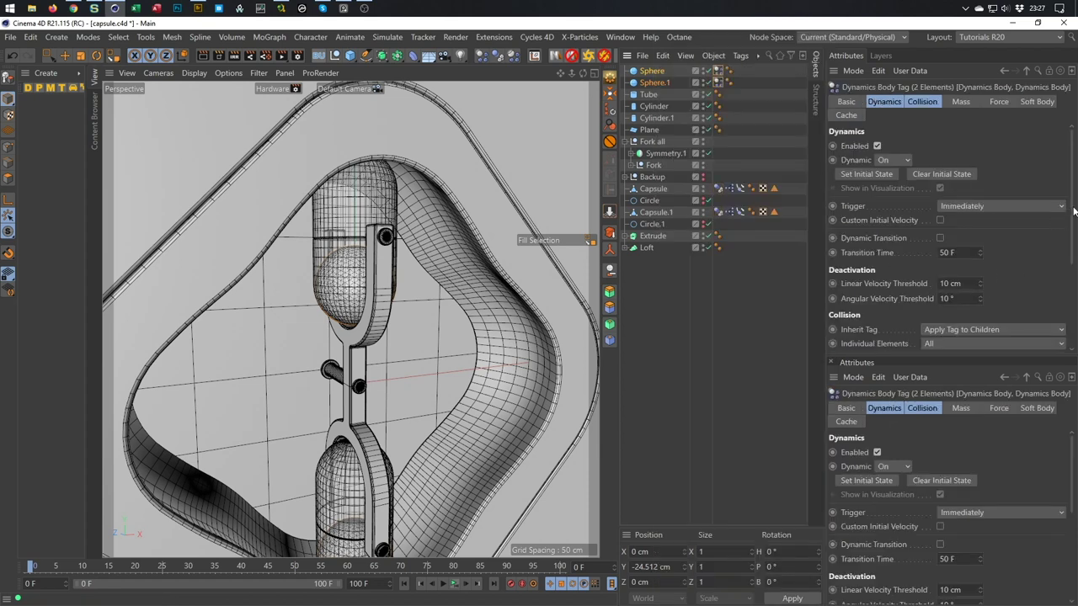
Play the simulation, then stop and rewind to the start
drag(1073, 215, 1064, 303)
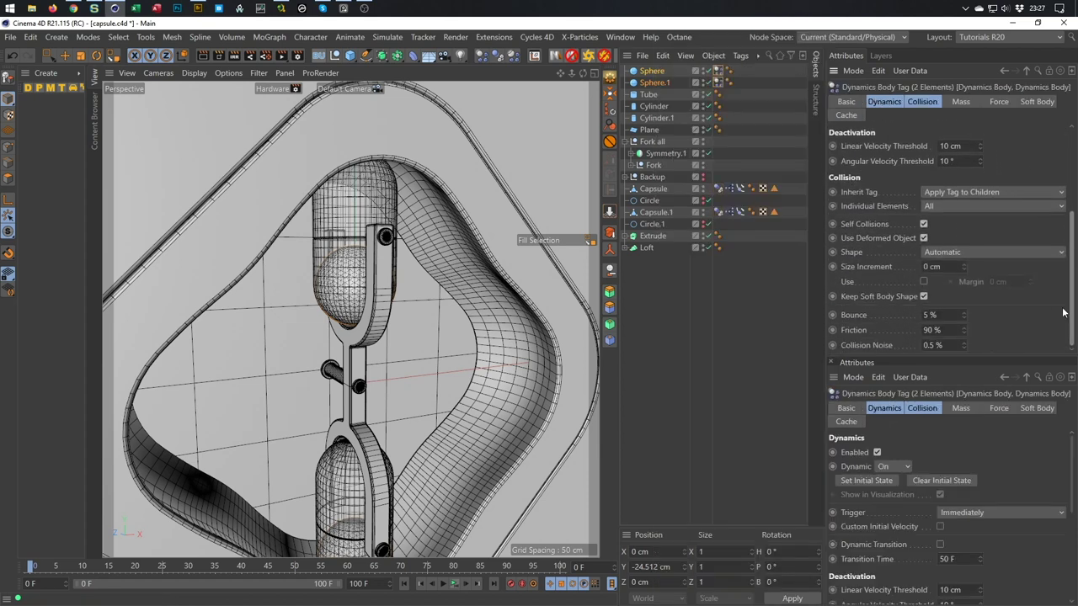
alt+drag(431, 389, 430, 291)
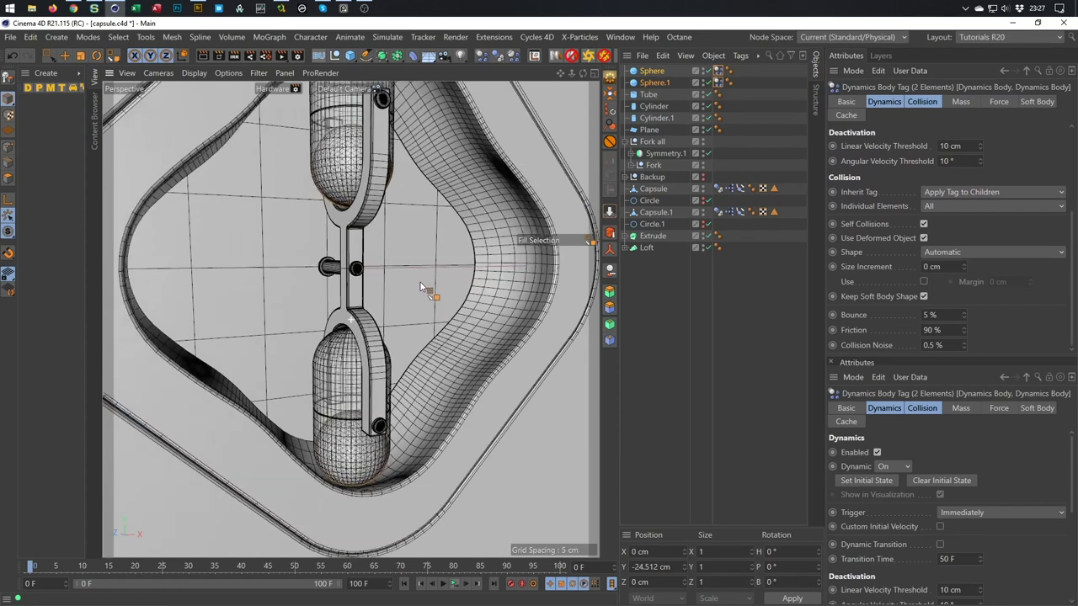
click(455, 583)
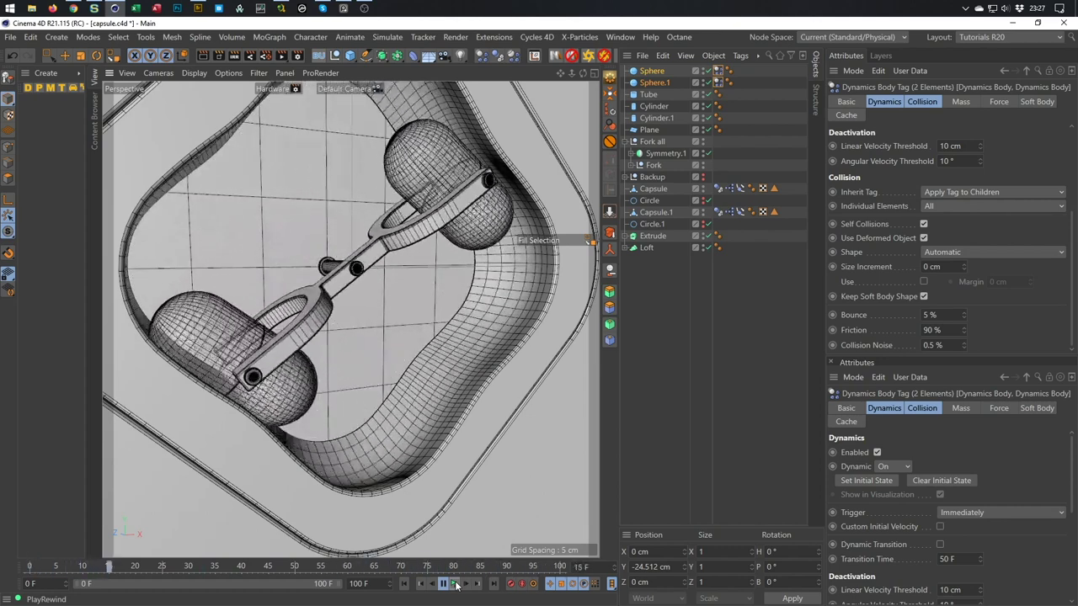
click(455, 584)
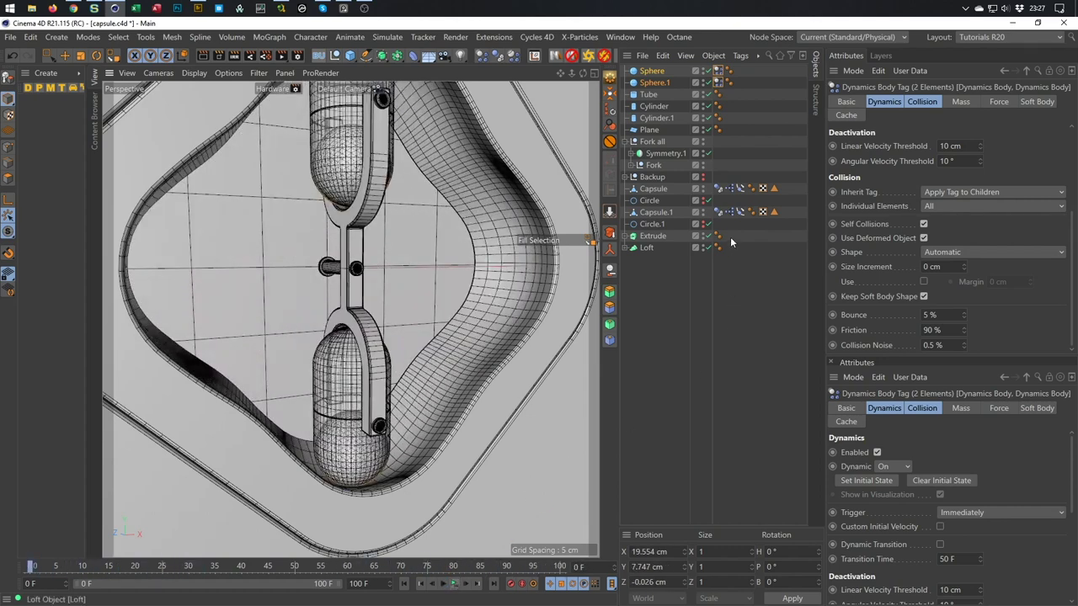
On all four Dynamics Body tags, set collision Bounce 20% and Friction 0%
click(717, 211)
ctrl+click(718, 187)
ctrl+click(718, 81)
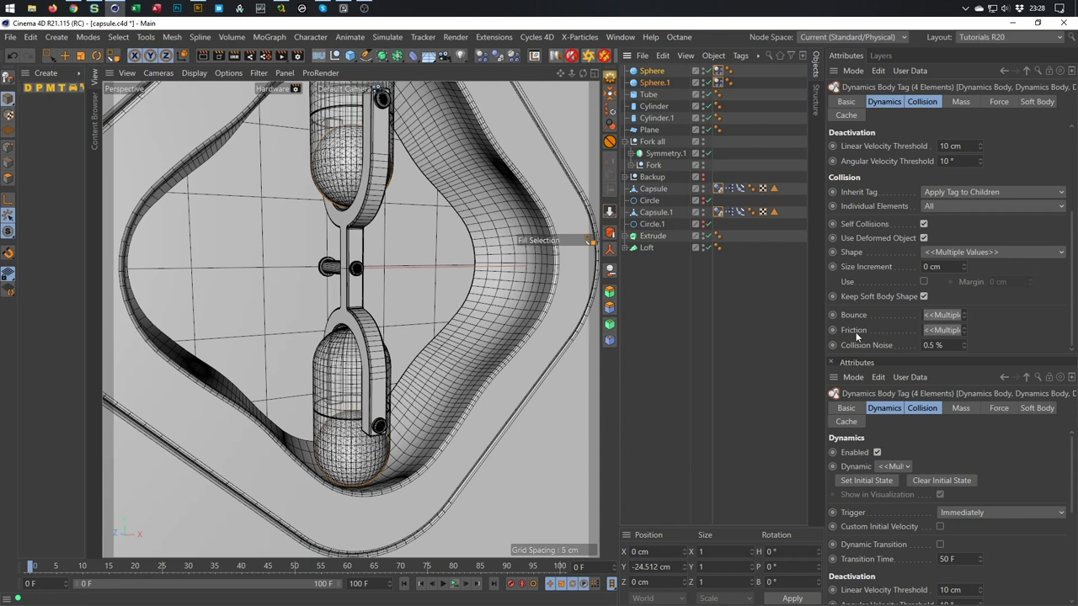
click(912, 103)
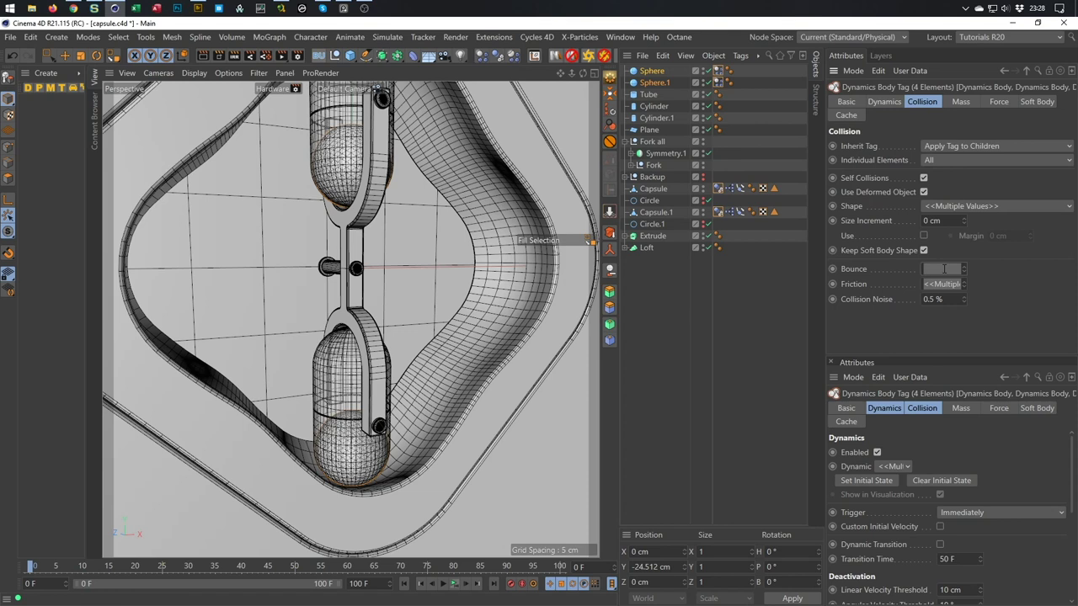
key(Tab)
text(0)
key(Return)
Review the spheres' collision settings and replay the simulation
click(716, 71)
ctrl+click(717, 82)
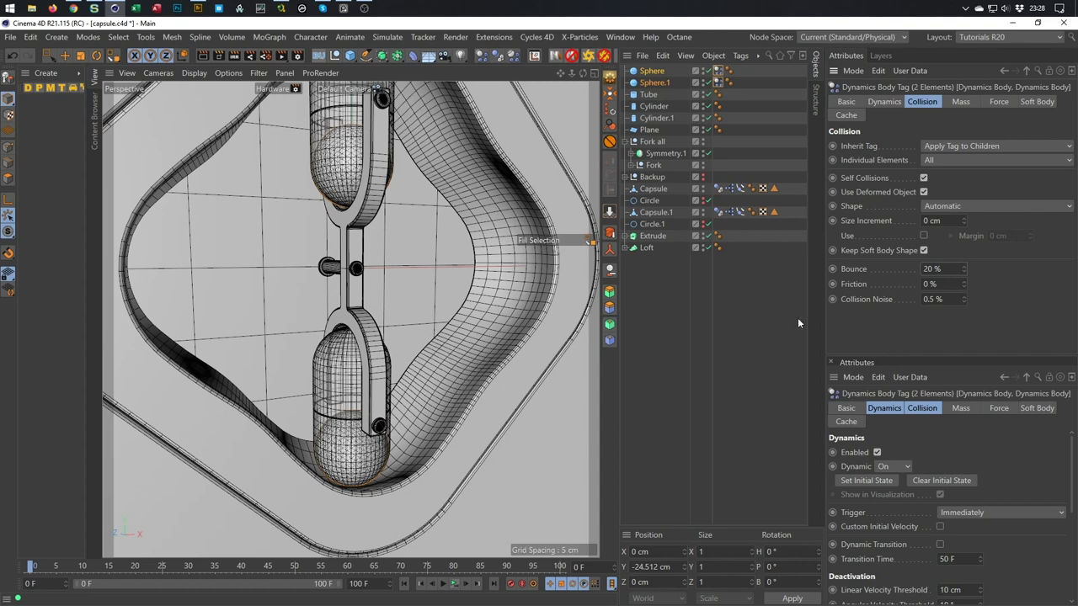
click(454, 583)
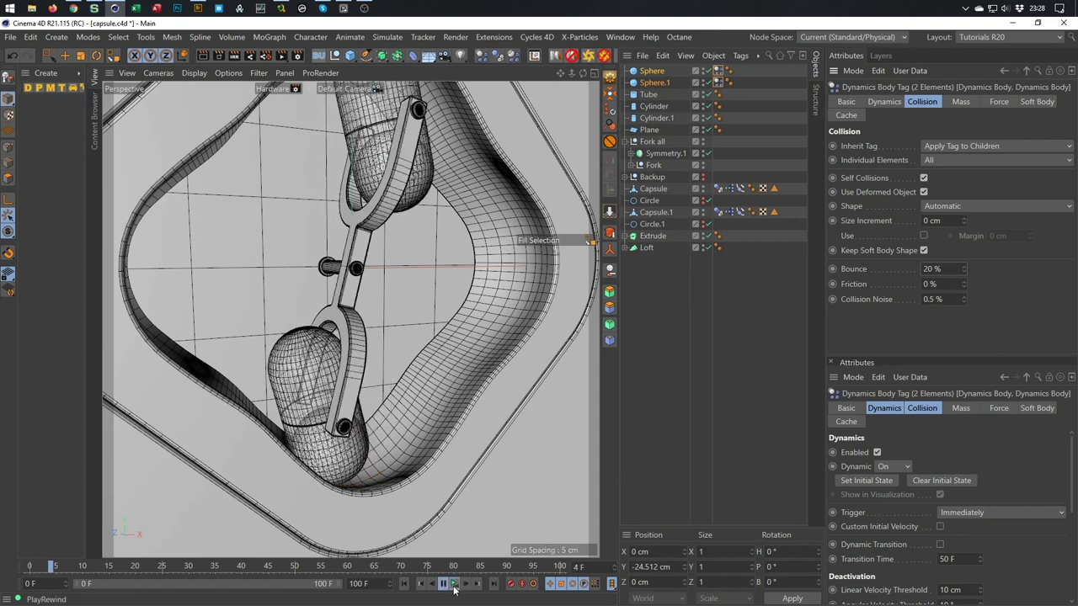
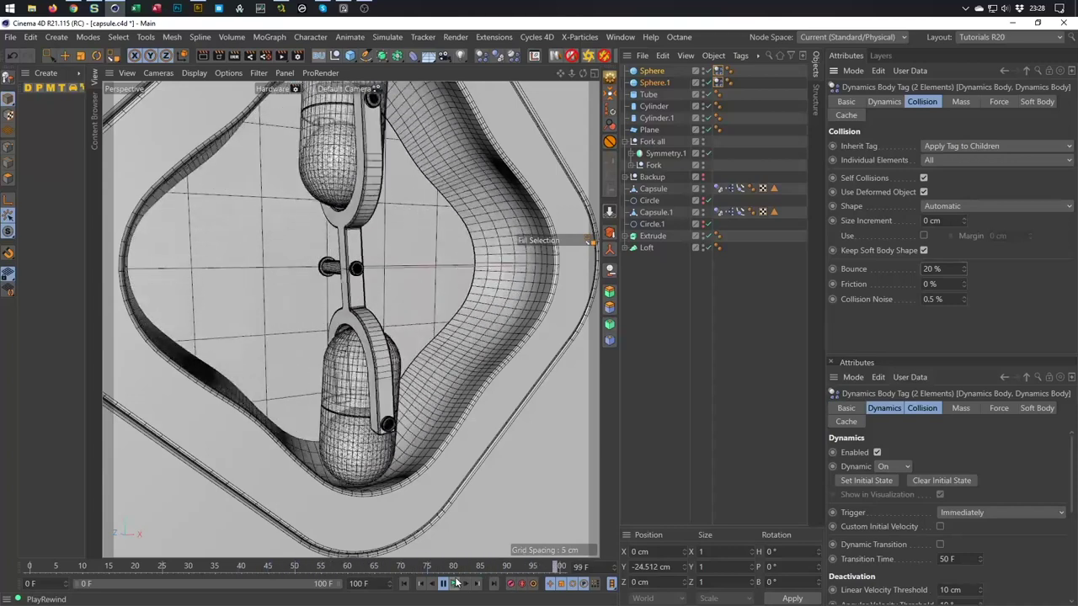
Rewind the soft-body simulation to frame 0 and center the capsule and rounded-square frame in Perspective
click(455, 582)
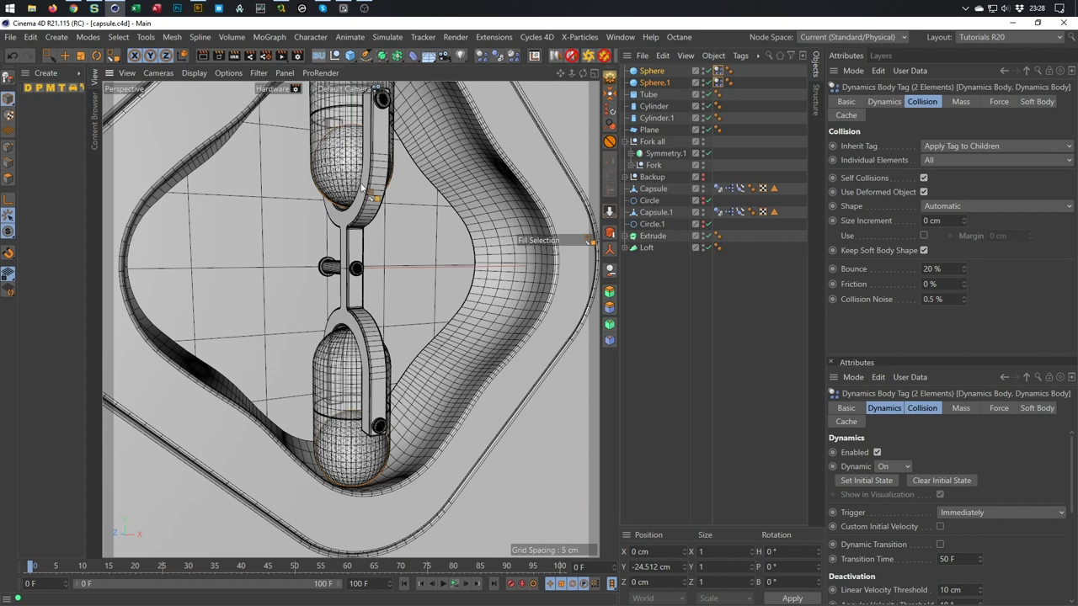
scroll(368, 197, down, 3)
alt+middle_drag(355, 227, 368, 326)
alt+drag(368, 326, 413, 169)
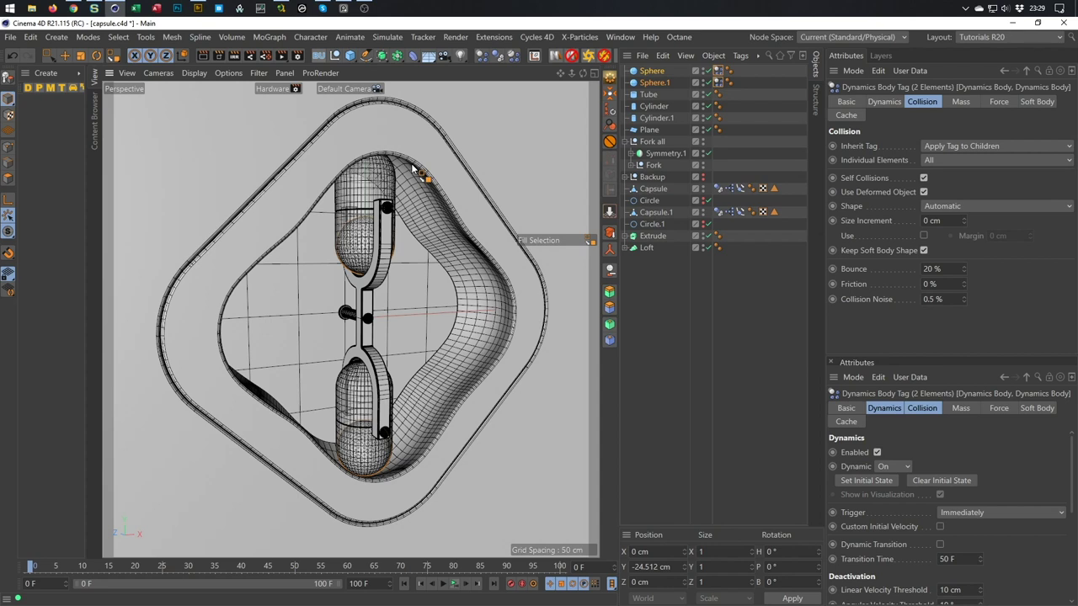
alt+drag(397, 168, 402, 165)
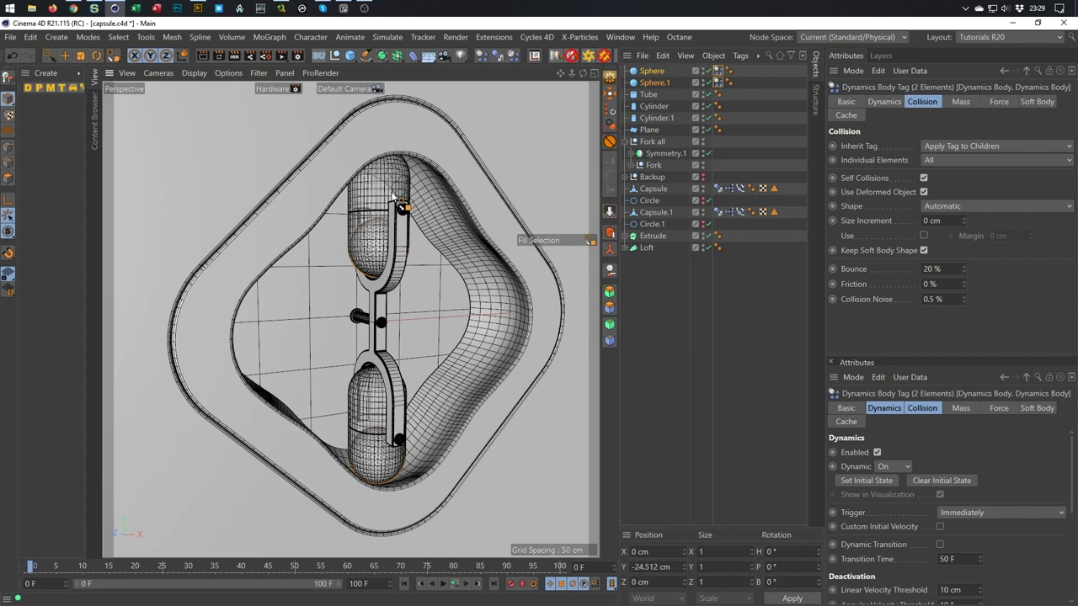
alt+drag(412, 324, 347, 302)
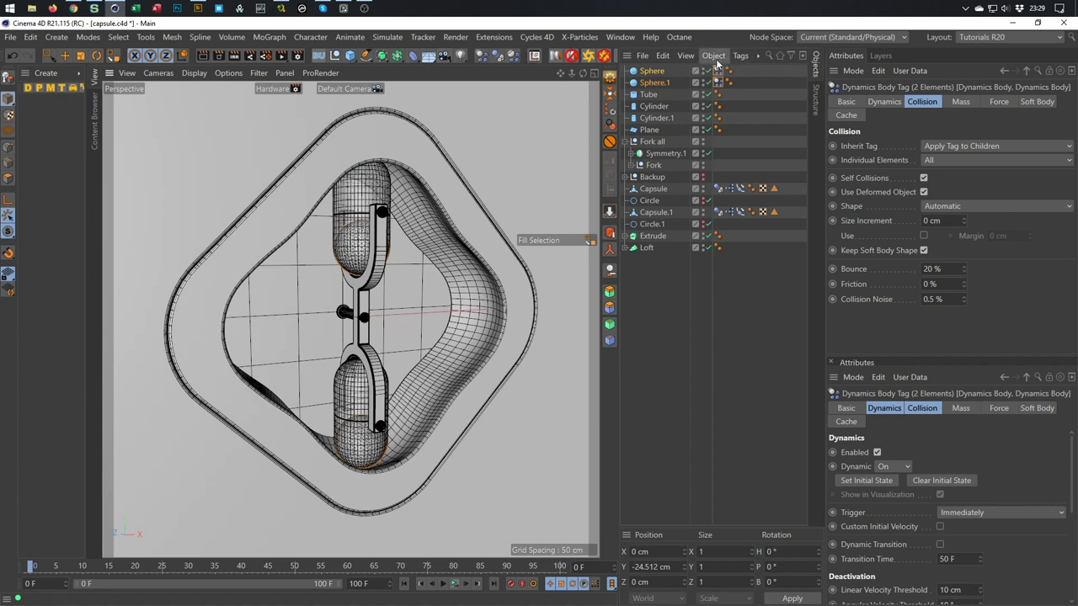
Open the Octane Live Viewer window and move it away from the model
click(681, 37)
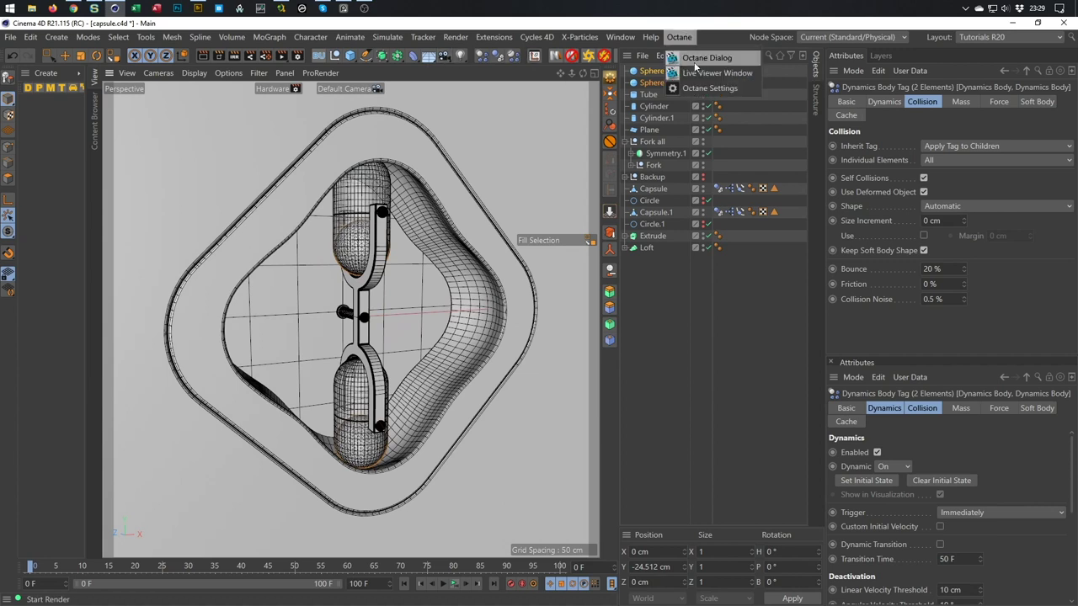
click(698, 66)
drag(417, 210, 768, 483)
Add an OctaneCamera with pitch R.P 0° and lower its P.Y so the capsule rises in frame
click(678, 504)
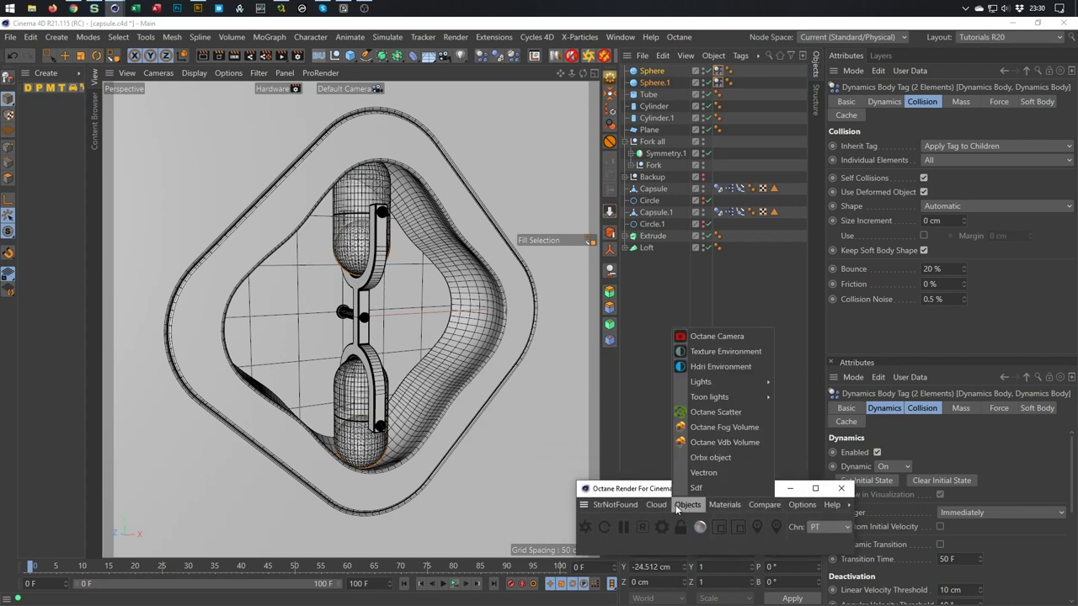
click(723, 337)
click(686, 71)
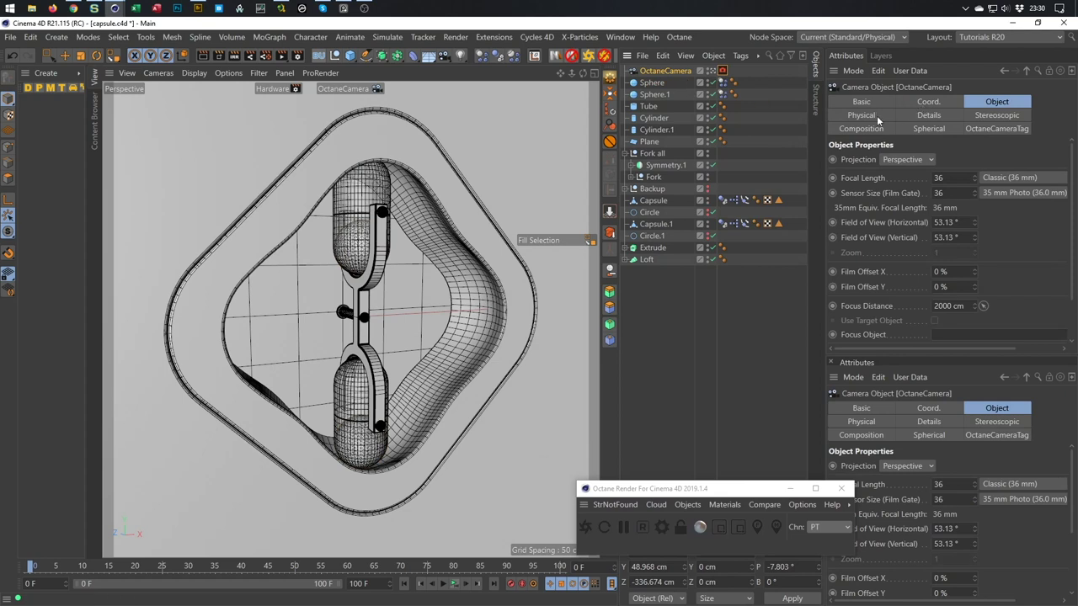
click(923, 101)
text(0)
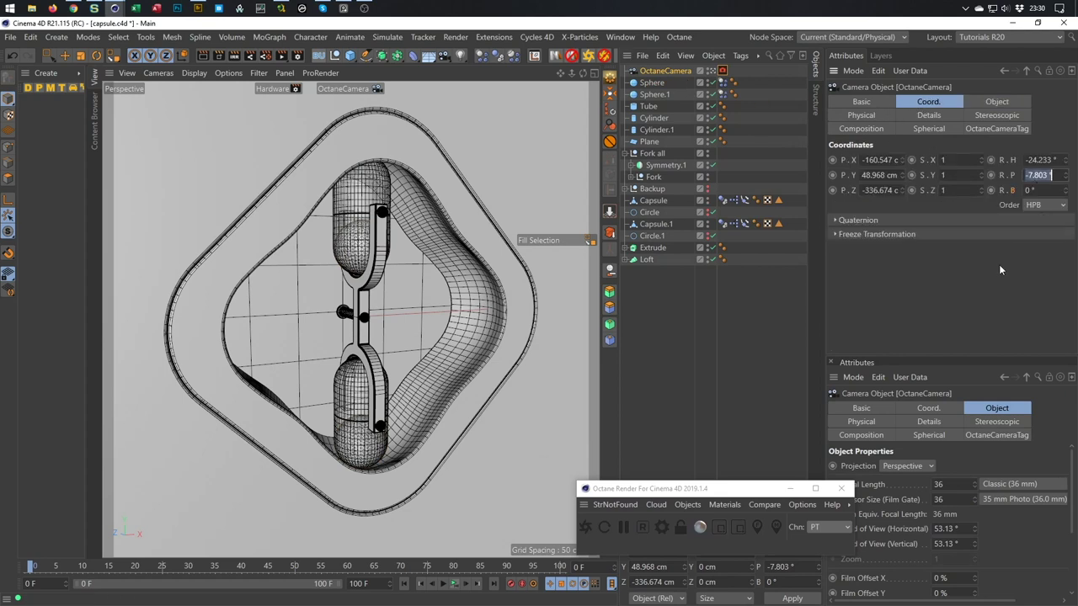
key(Return)
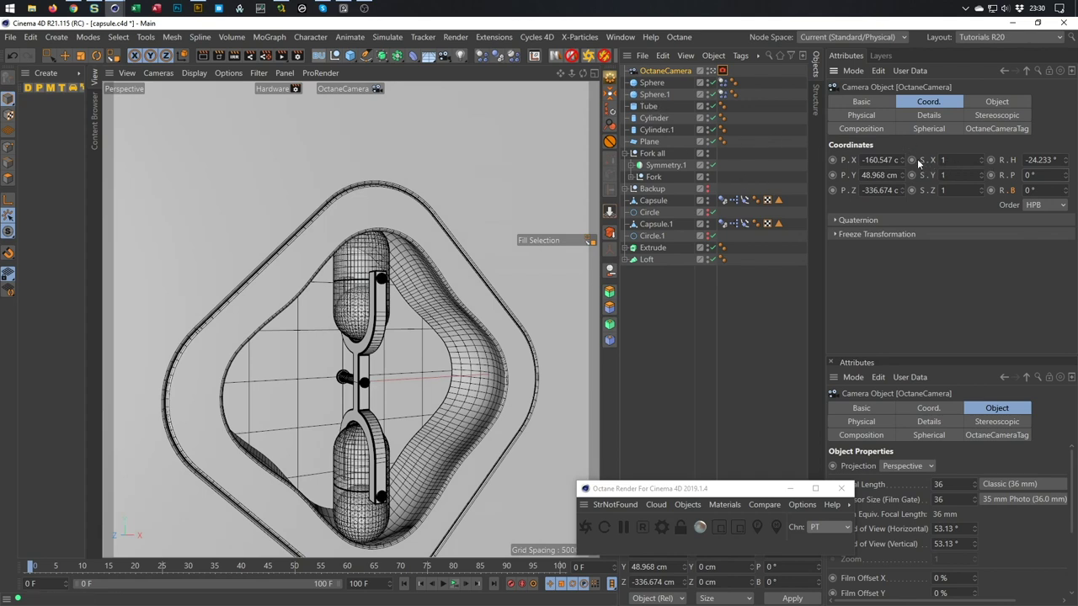
drag(901, 175, 901, 248)
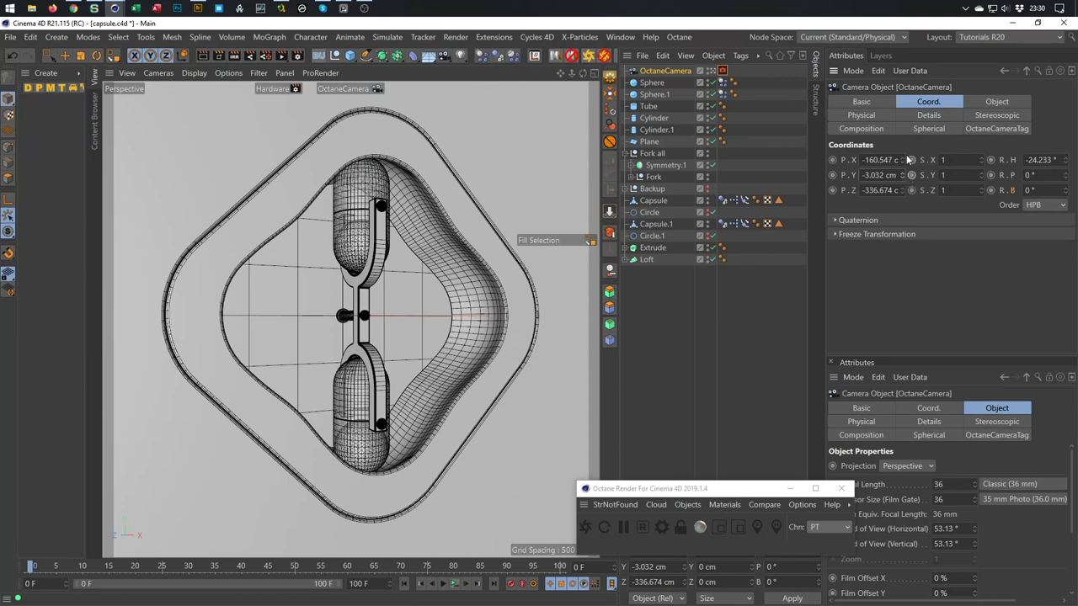
Enable the camera's Composition grid overlay
click(850, 129)
click(894, 177)
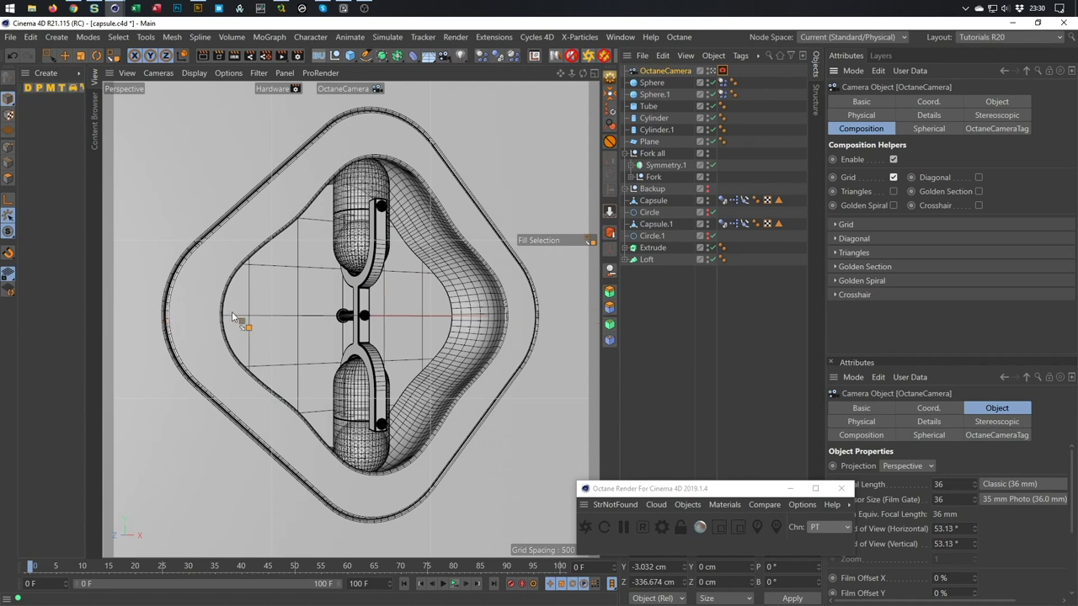
alt+drag(271, 319, 278, 322)
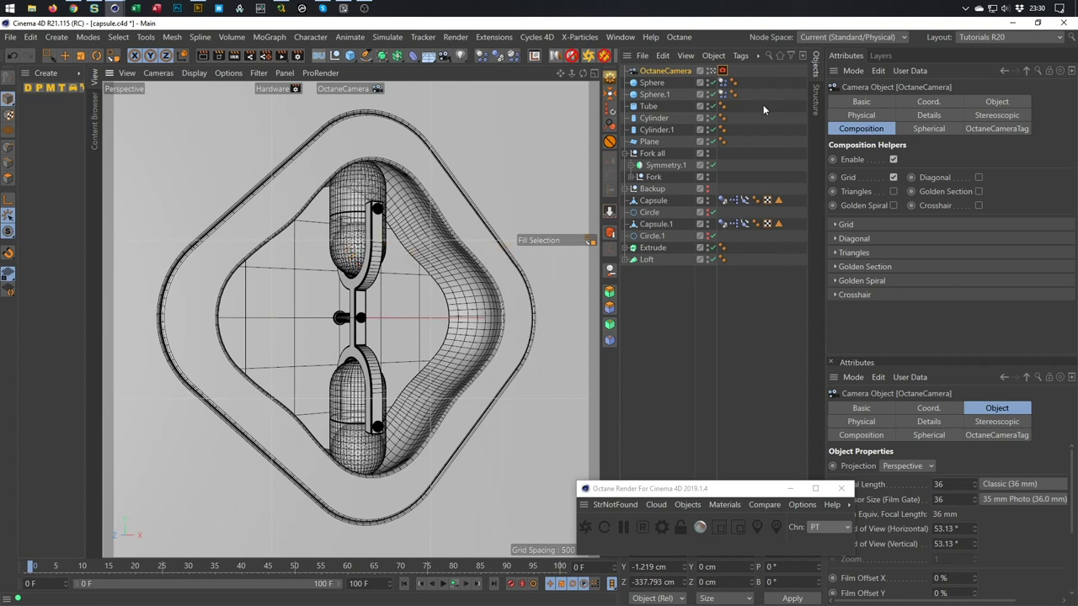
click(920, 102)
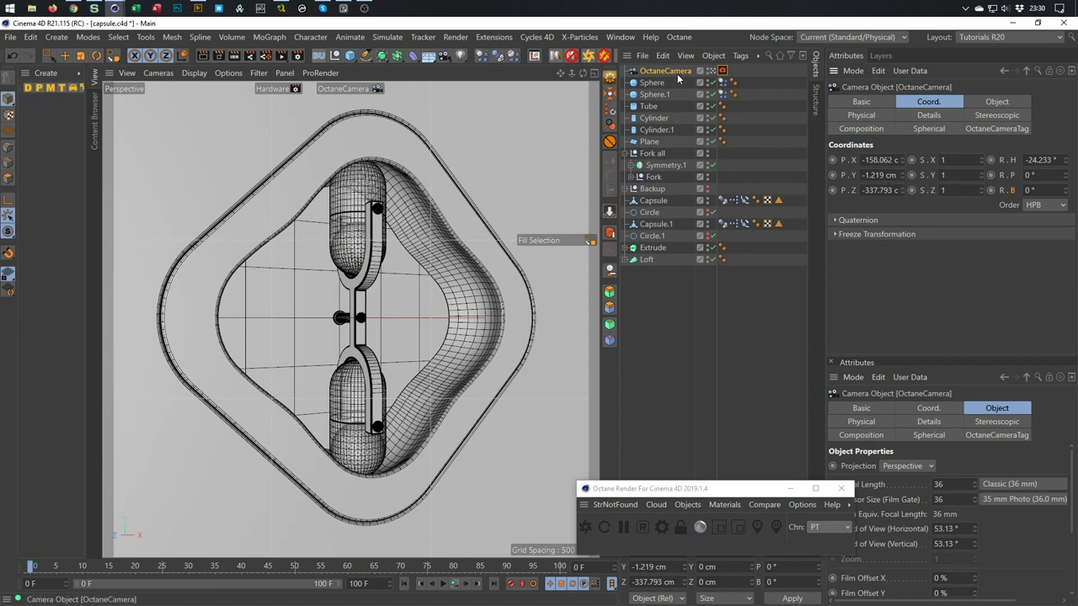
Add a Protection tag to OctaneCamera locking its X, Y and Z position
click(609, 141)
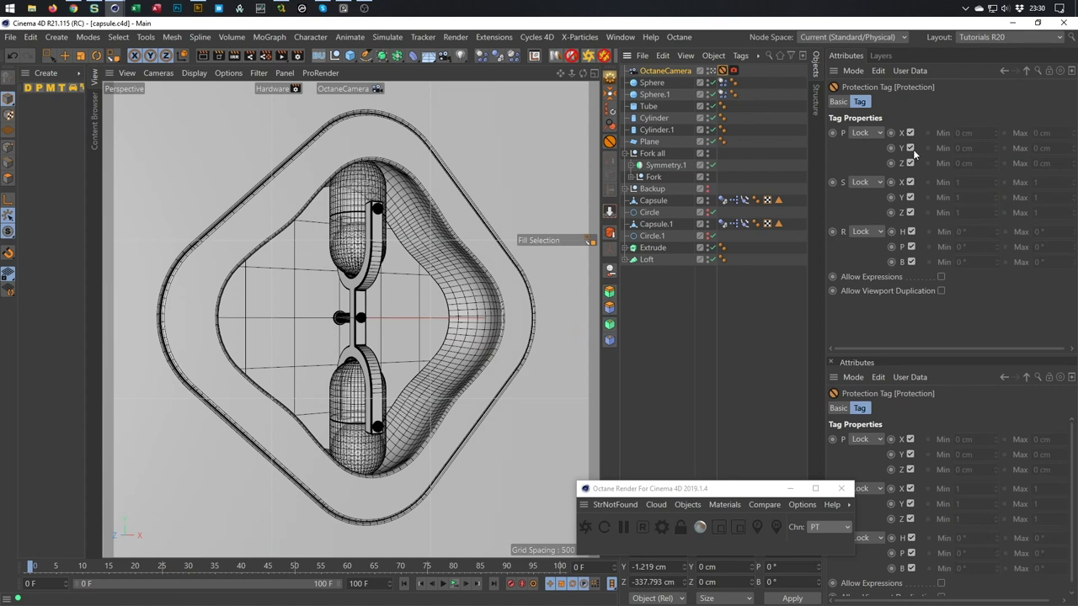
drag(910, 130, 910, 163)
drag(911, 162, 910, 132)
Unlock Z, pull the camera back to P.Z -348.969 cm, then relock X and Z
click(910, 163)
drag(366, 325, 358, 319)
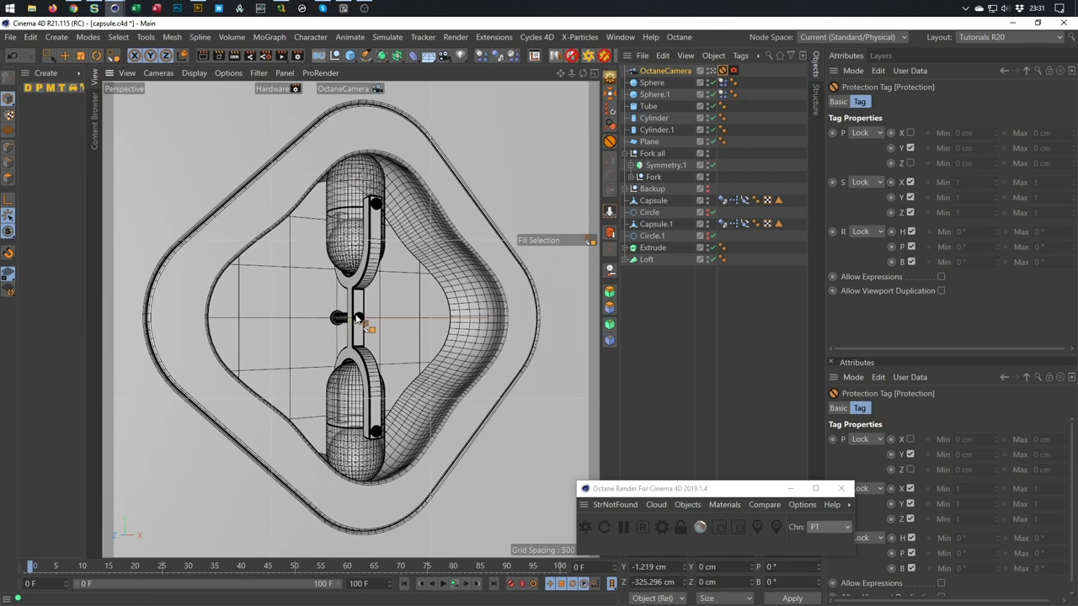
click(358, 320)
drag(344, 320, 342, 320)
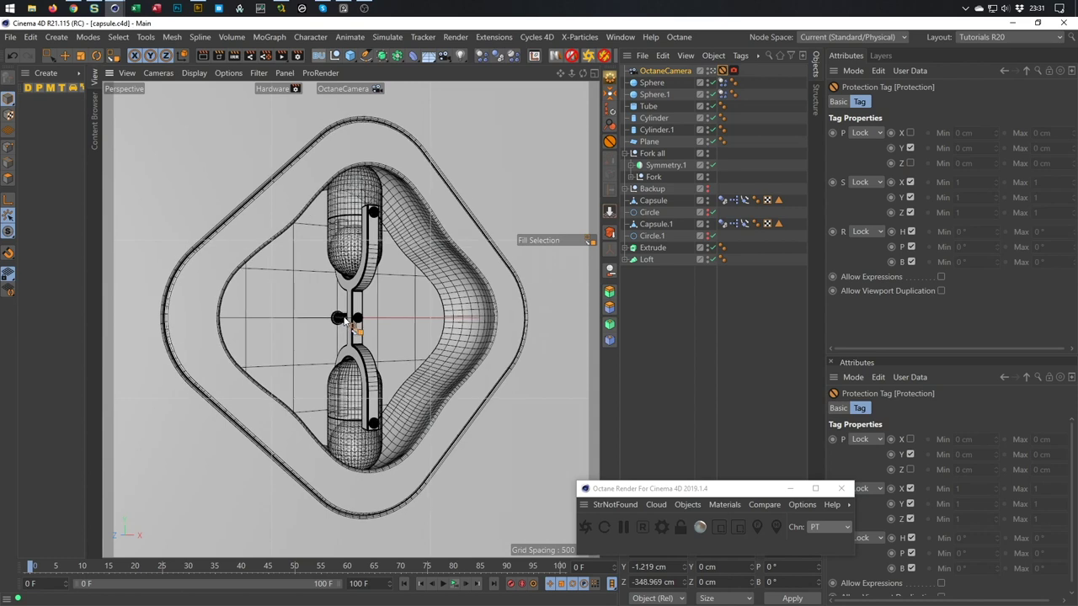
click(910, 132)
click(910, 162)
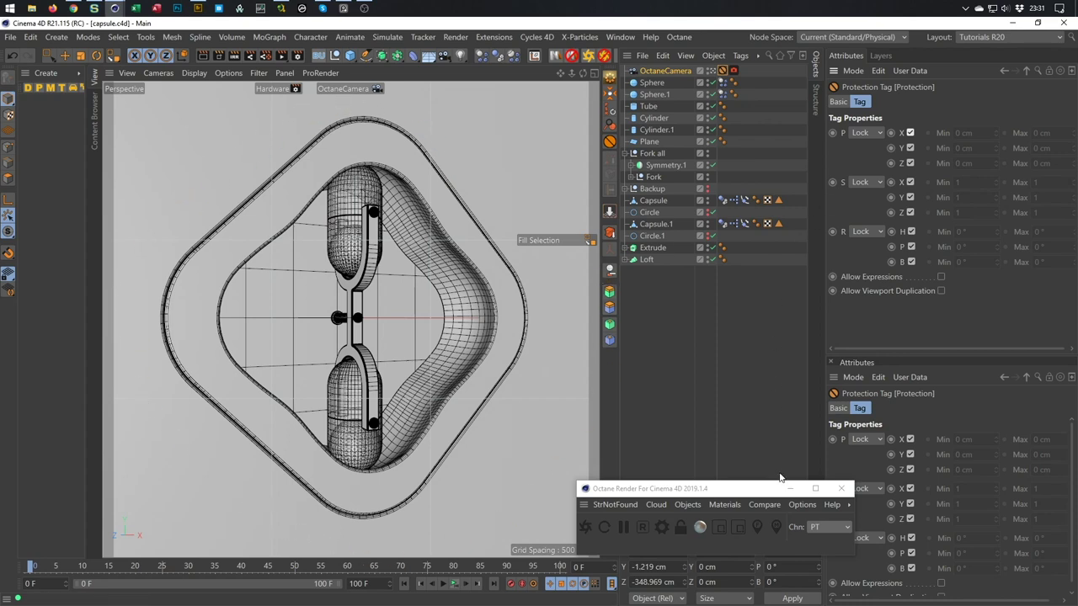
Rename Extrude to 'Wall' and move it below Loft in the hierarchy
click(655, 249)
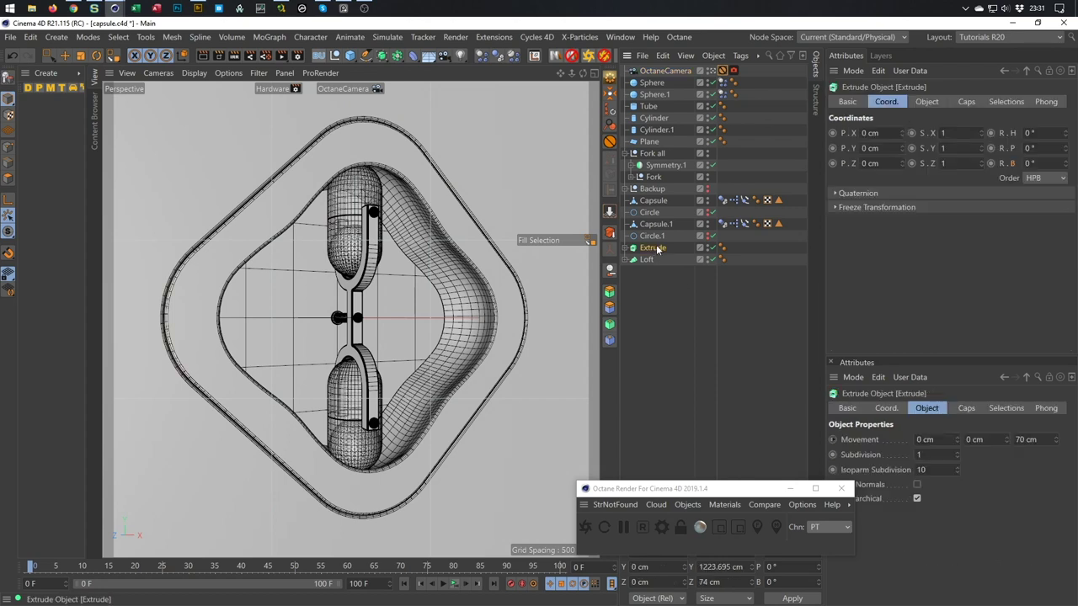
double_click(662, 248)
text(Wall)
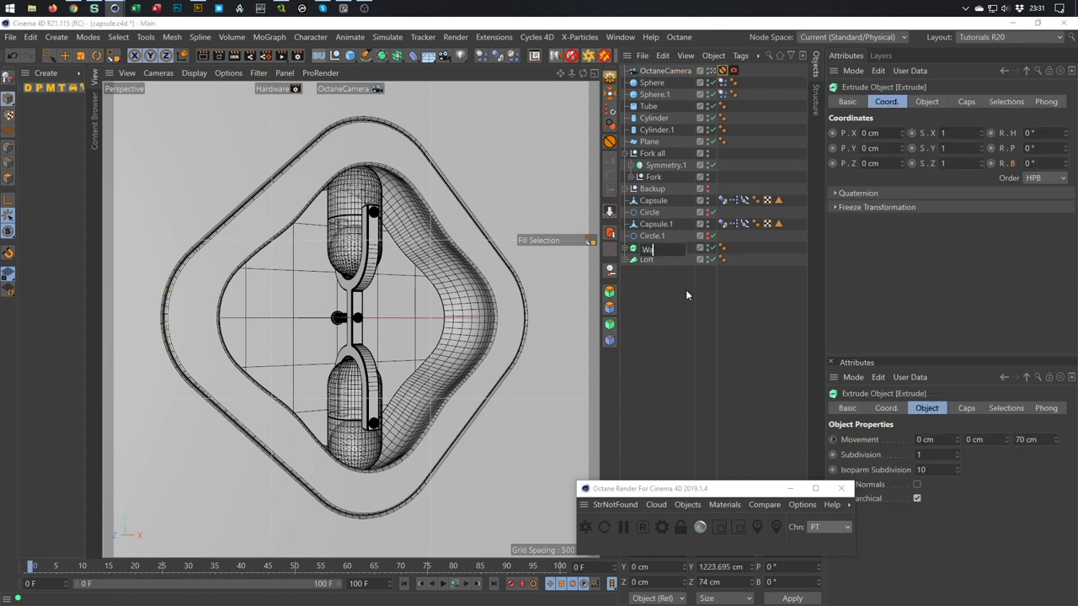
key(Return)
drag(647, 248, 653, 264)
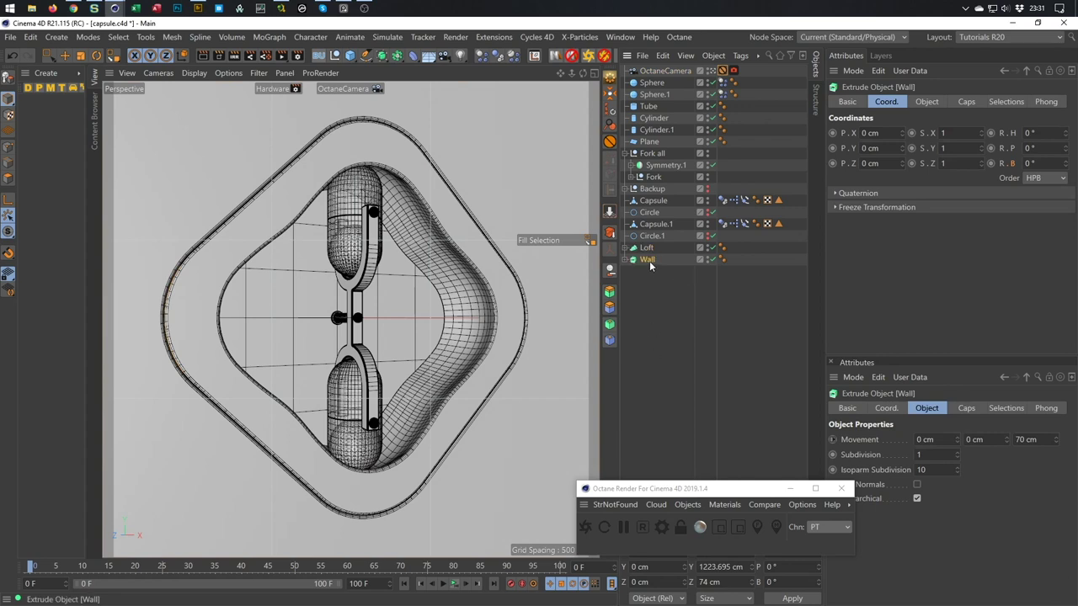
Duplicate Wall as Wall.1 and scale its Rectangle spline down to about 262.55 cm
ctrl+drag(648, 260, 673, 268)
click(626, 271)
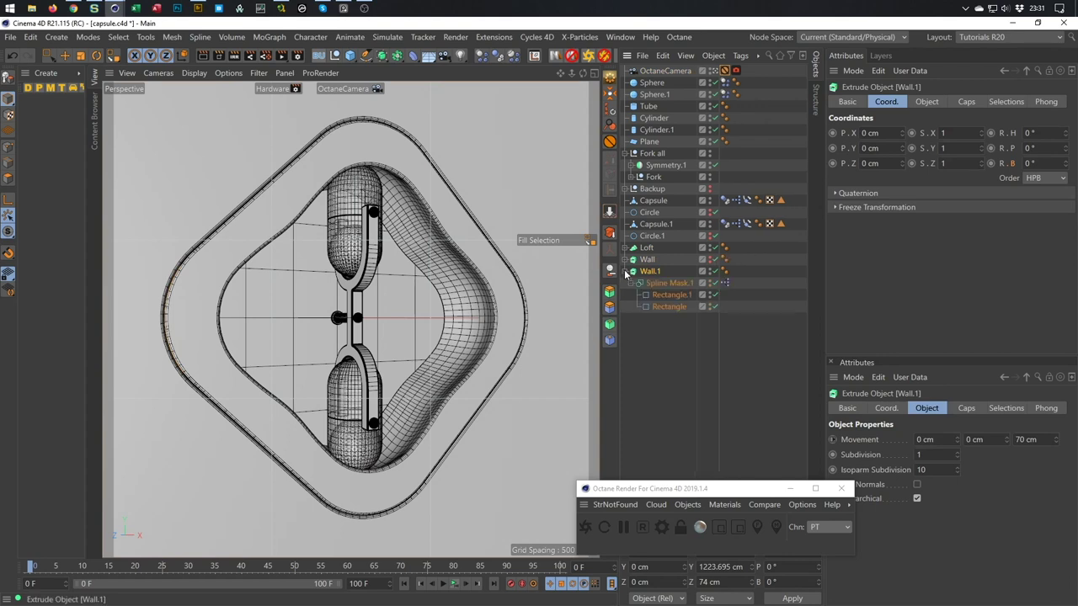
click(657, 308)
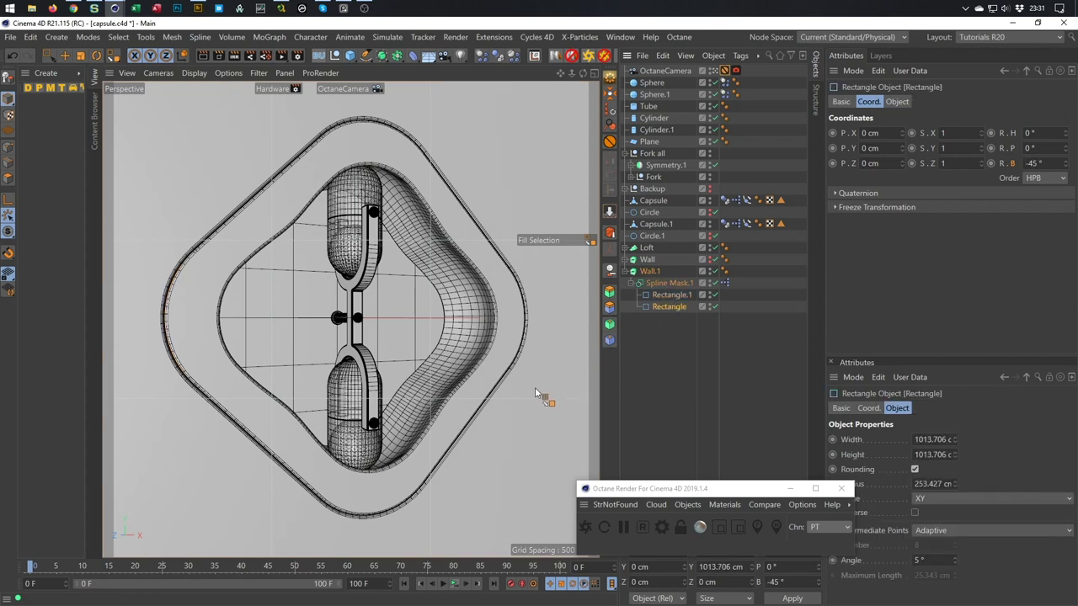
key(t)
drag(555, 377, 271, 507)
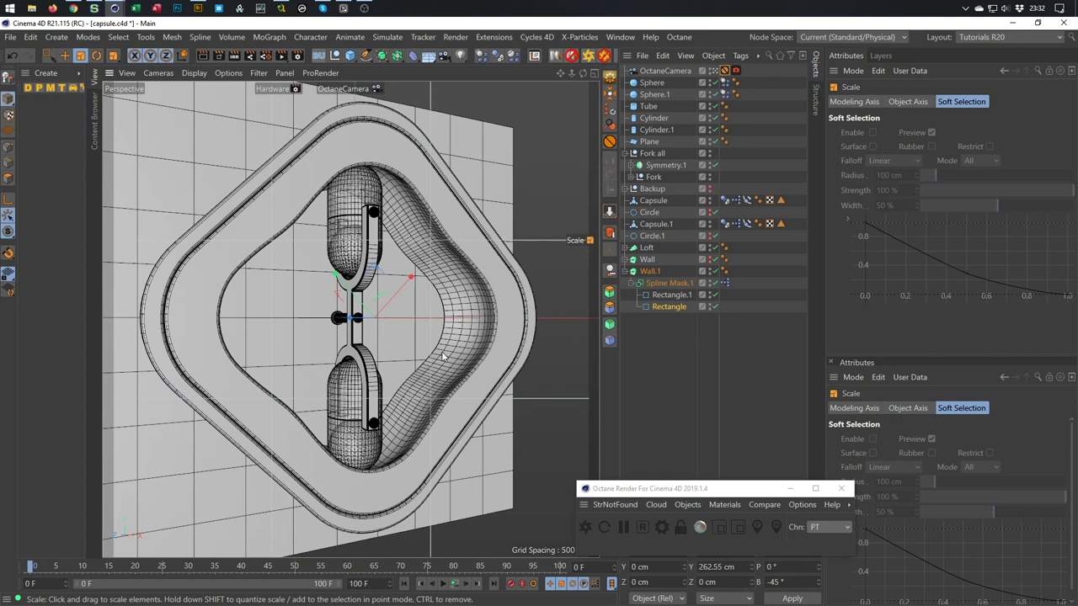
click(652, 273)
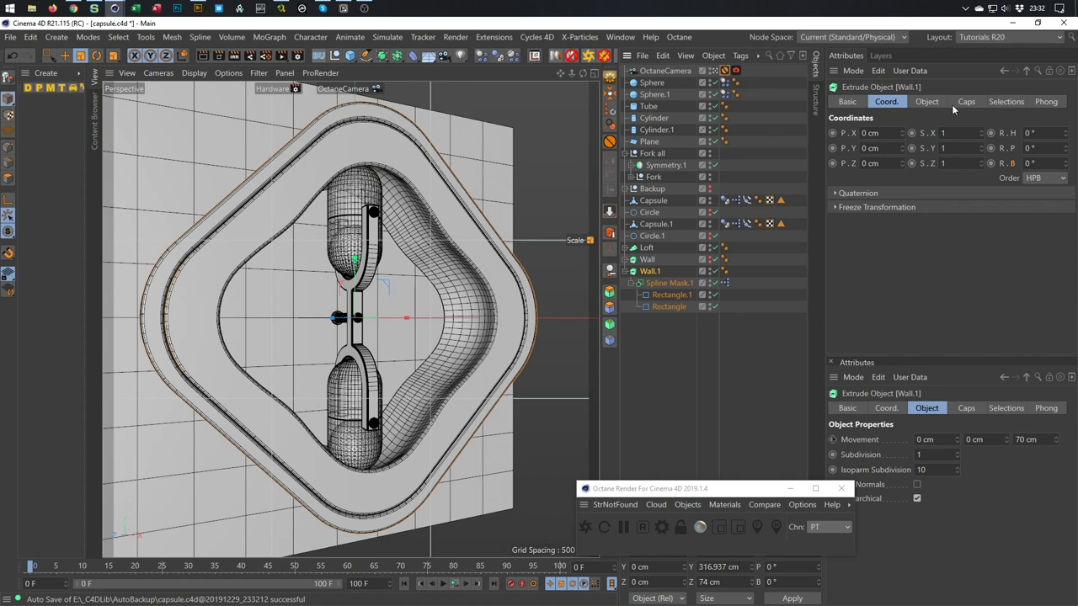
click(927, 102)
click(1033, 133)
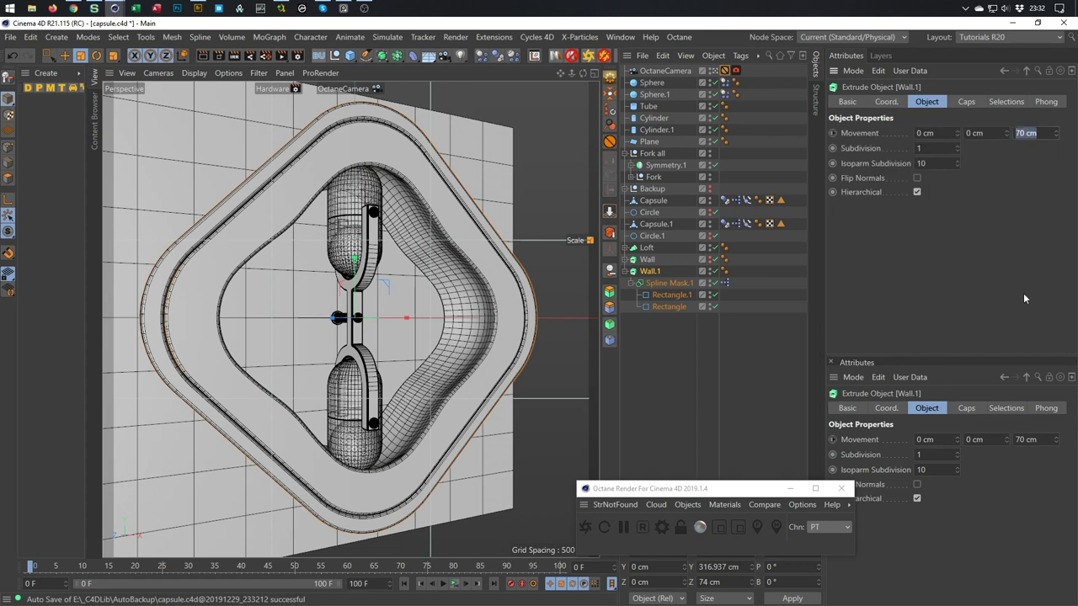
text(2)
key(Return)
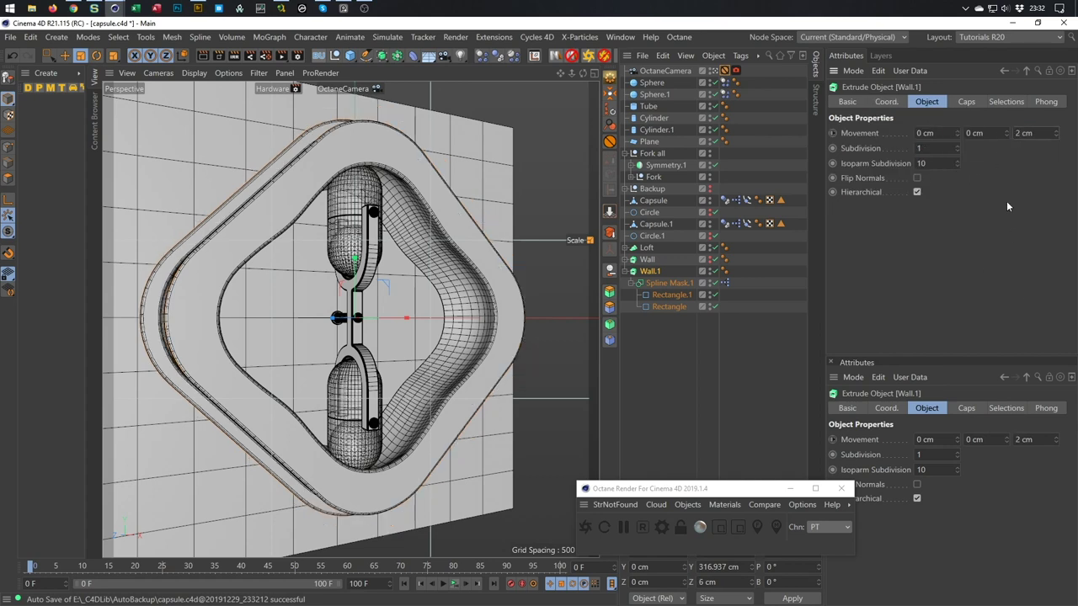
click(966, 102)
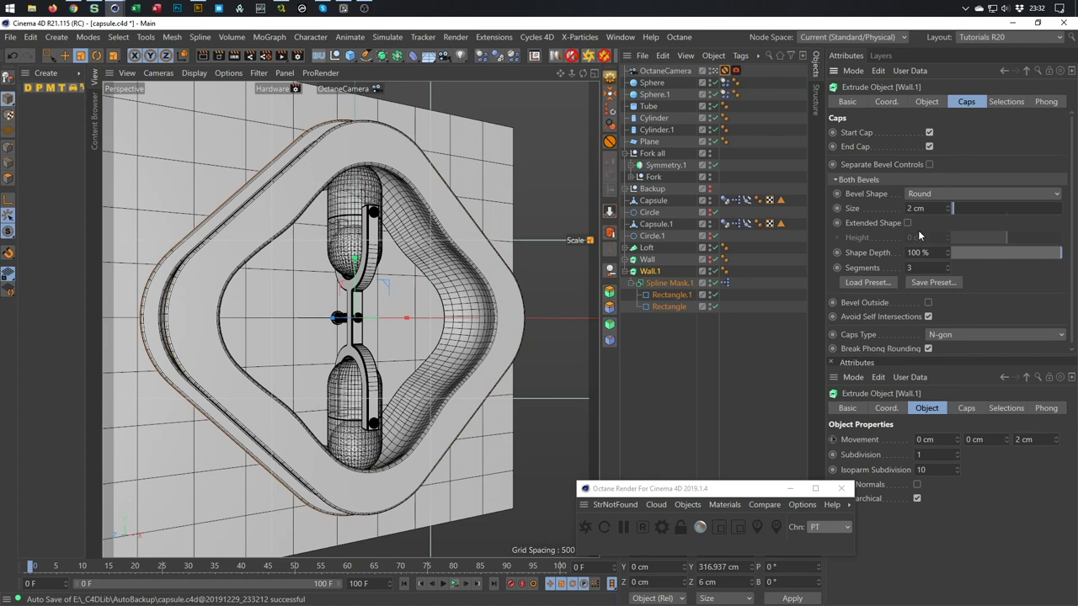
click(929, 208)
text(1)
key(Return)
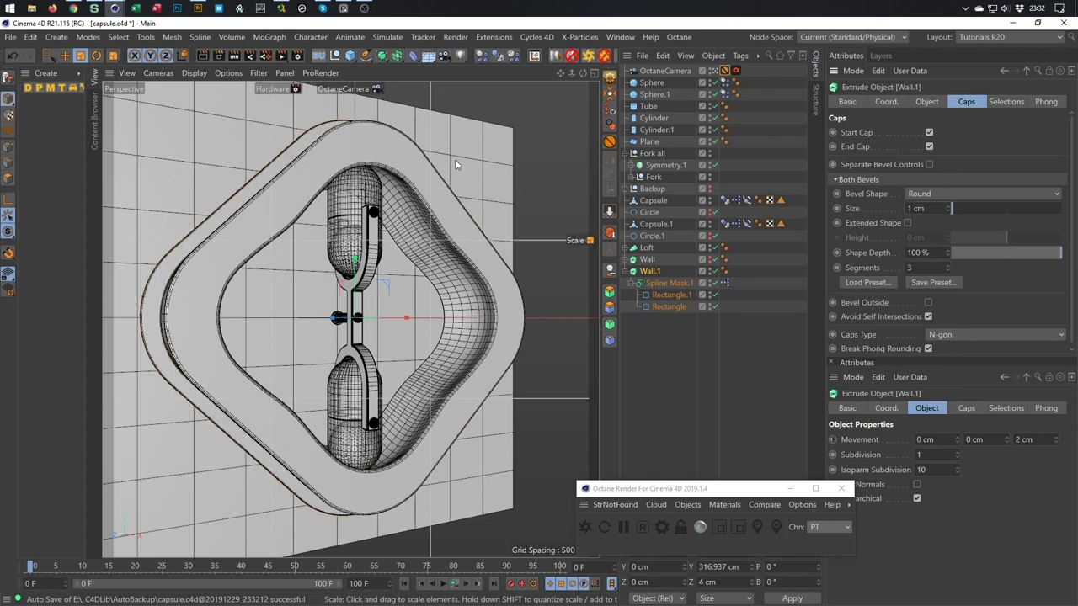
alt+drag(418, 165, 446, 126)
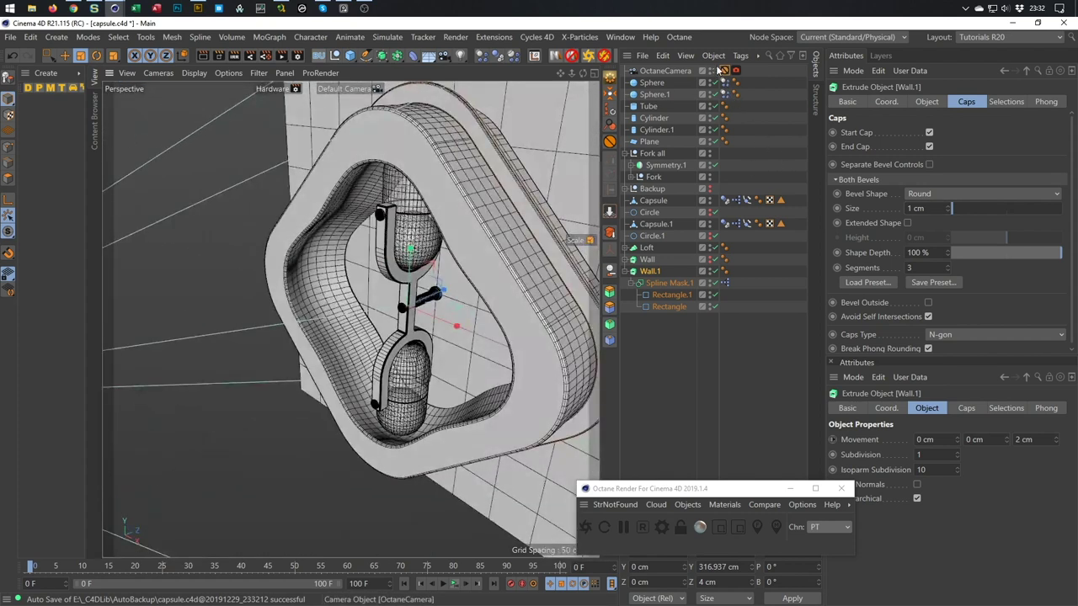
alt+drag(505, 218, 371, 272)
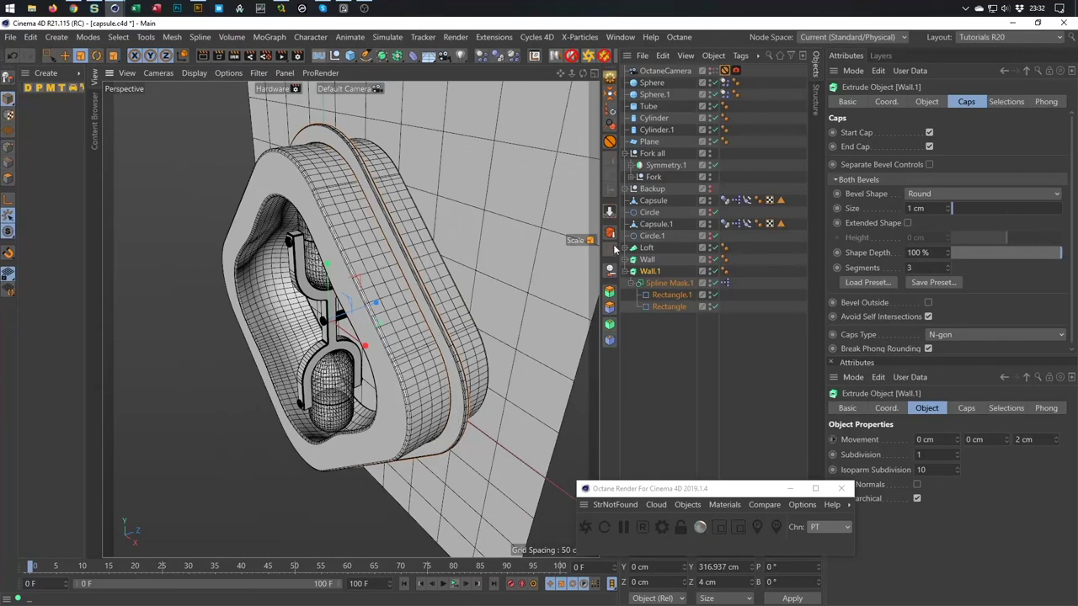
Delete the XPresso tag from Spline Mask.1
click(668, 283)
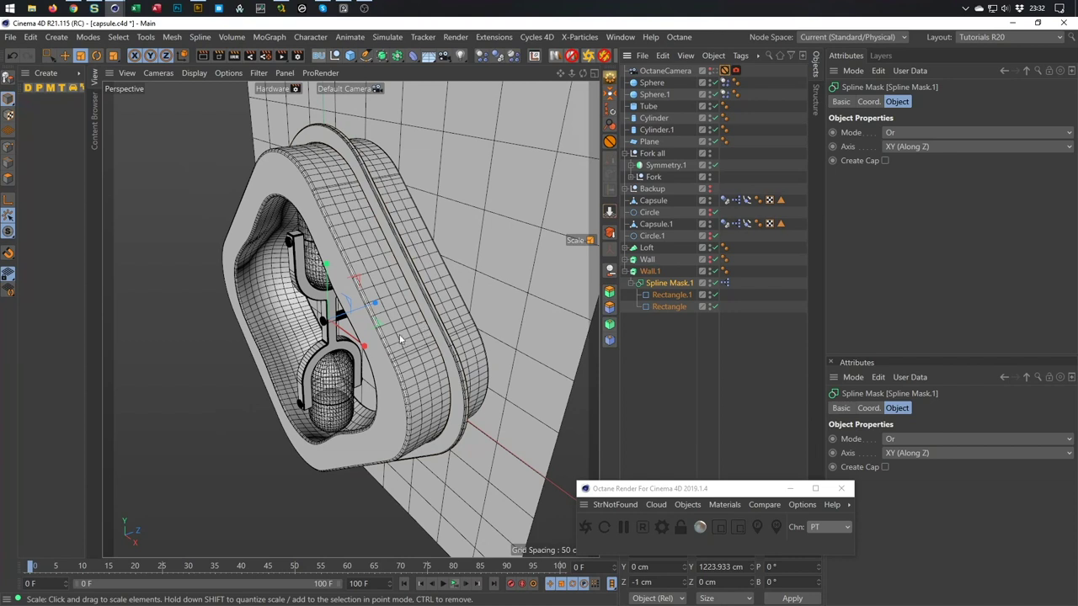
key(e)
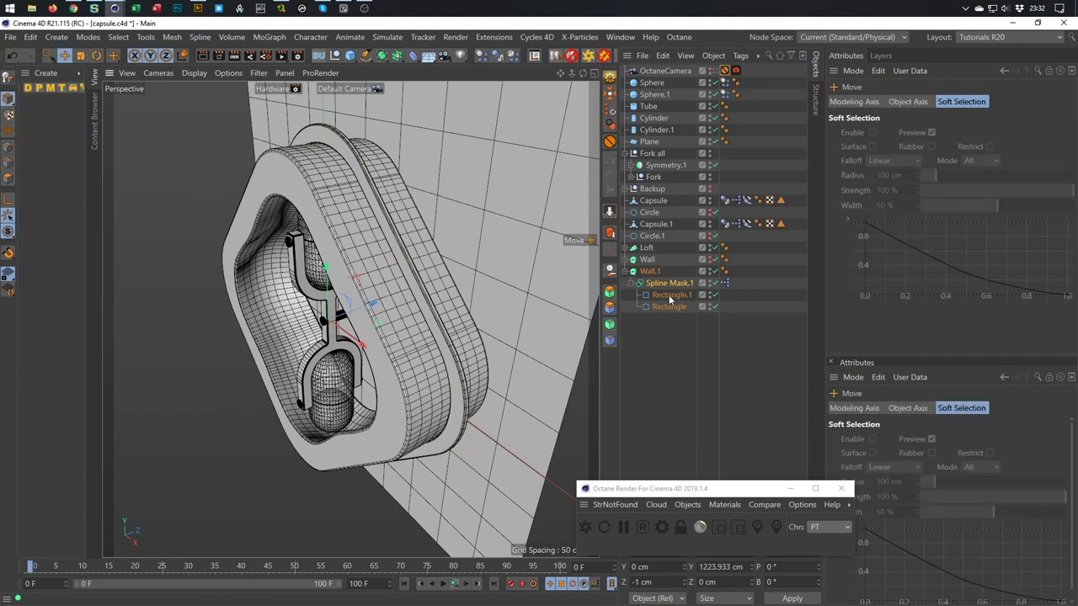
click(723, 284)
key(Delete)
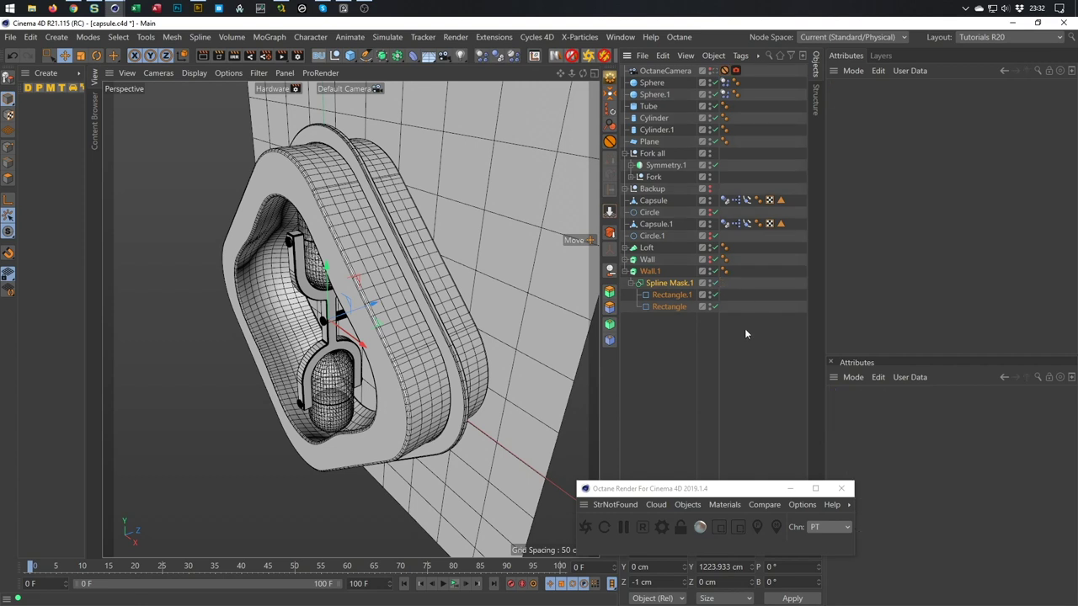
Set the wall's Z position to -40 cm and check its placement in the Right view
drag(375, 303, 346, 335)
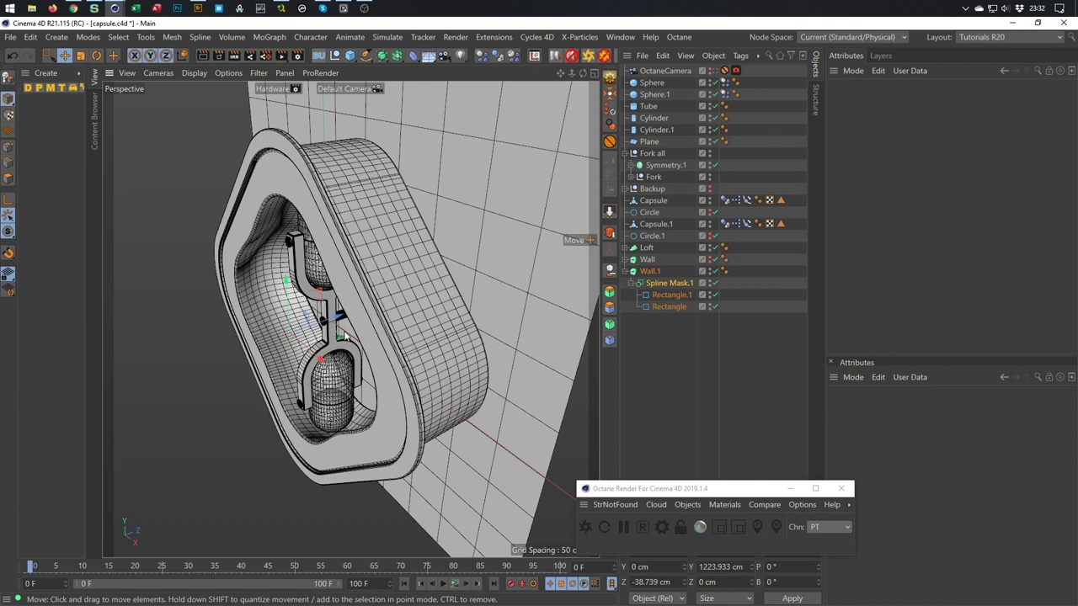
click(680, 582)
text(-40)
key(Return)
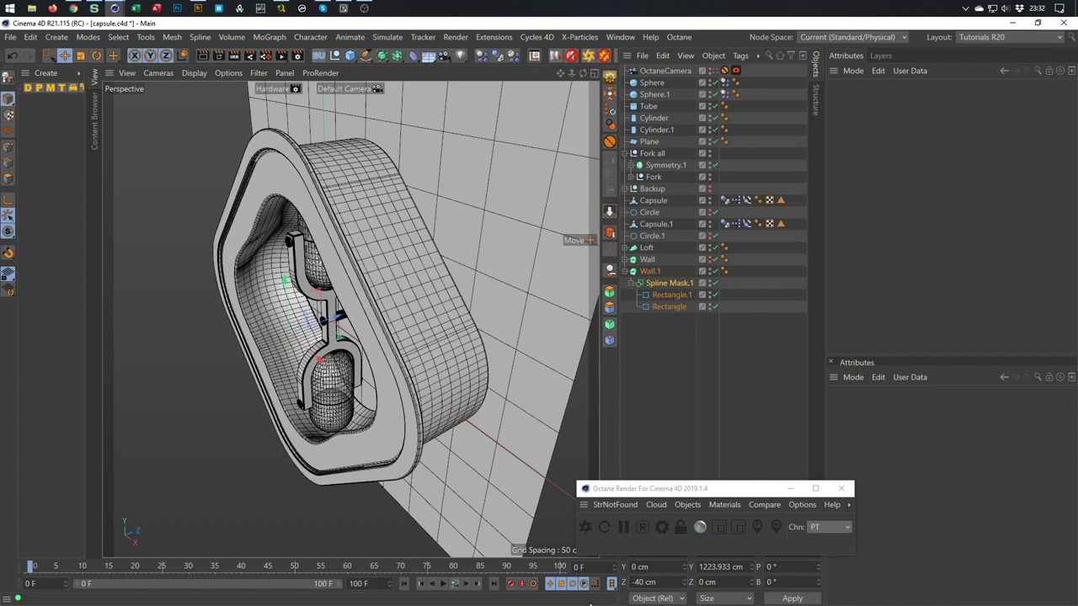
middle_click(387, 467)
middle_click(288, 503)
scroll(278, 400, down, 5)
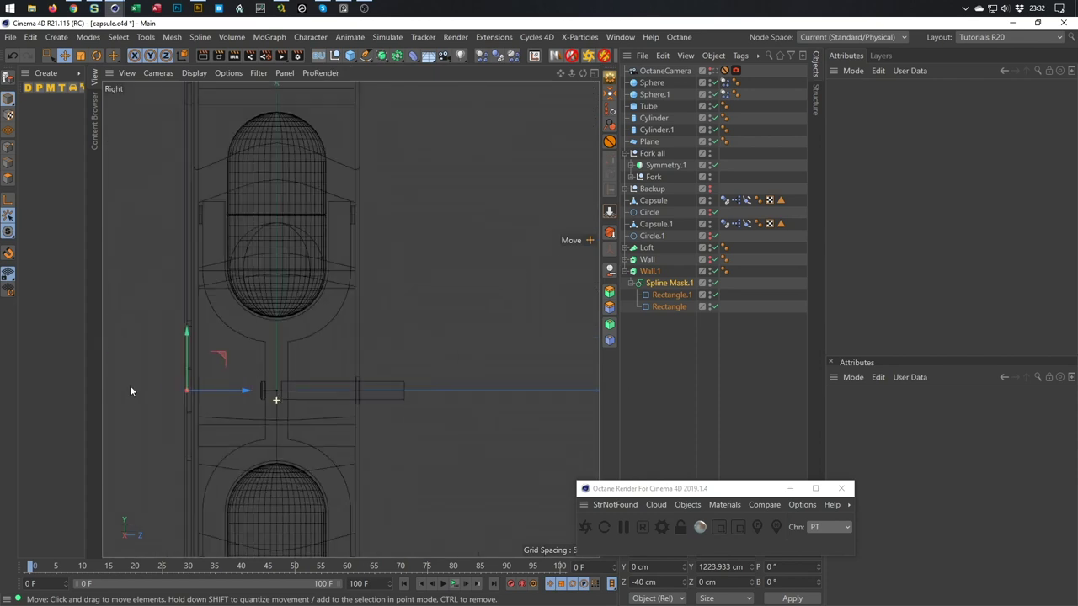
scroll(130, 386, down, 1)
scroll(126, 361, up, 6)
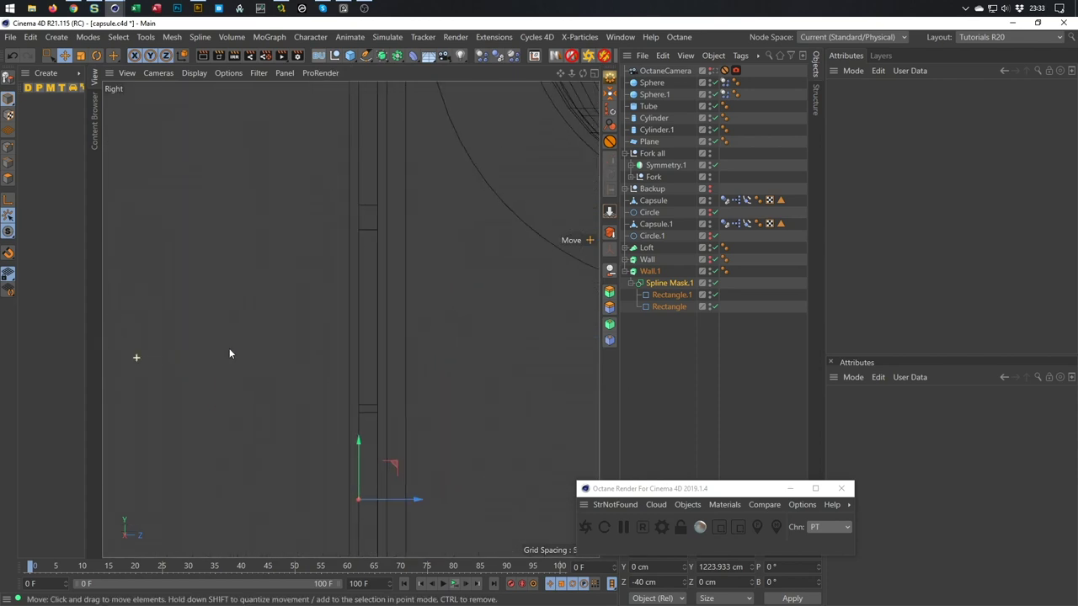
drag(415, 495, 415, 495)
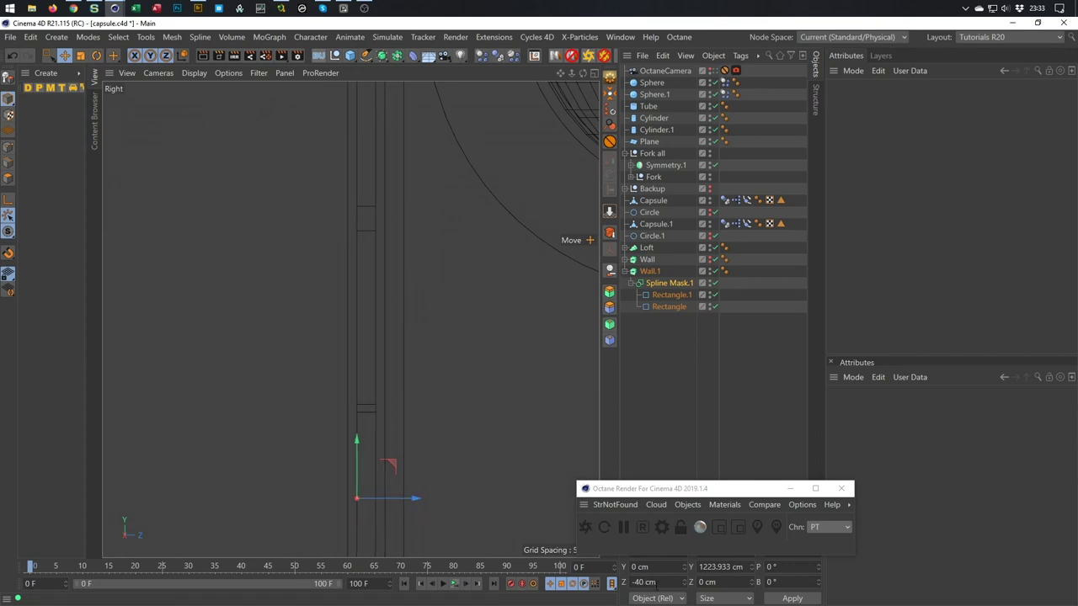
middle_click(443, 348)
middle_click(298, 257)
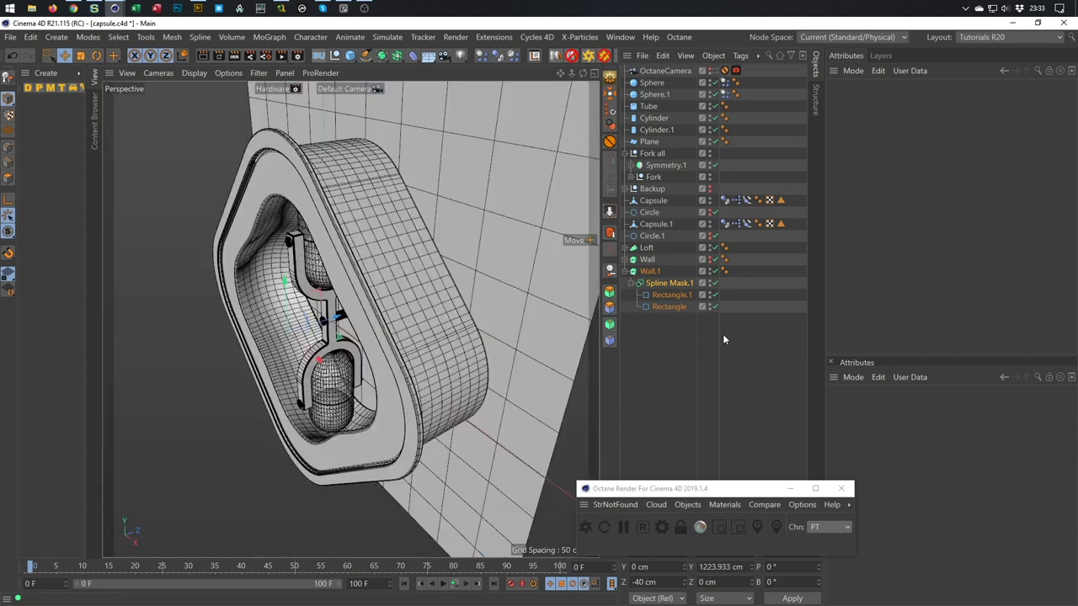
alt+drag(438, 245, 356, 270)
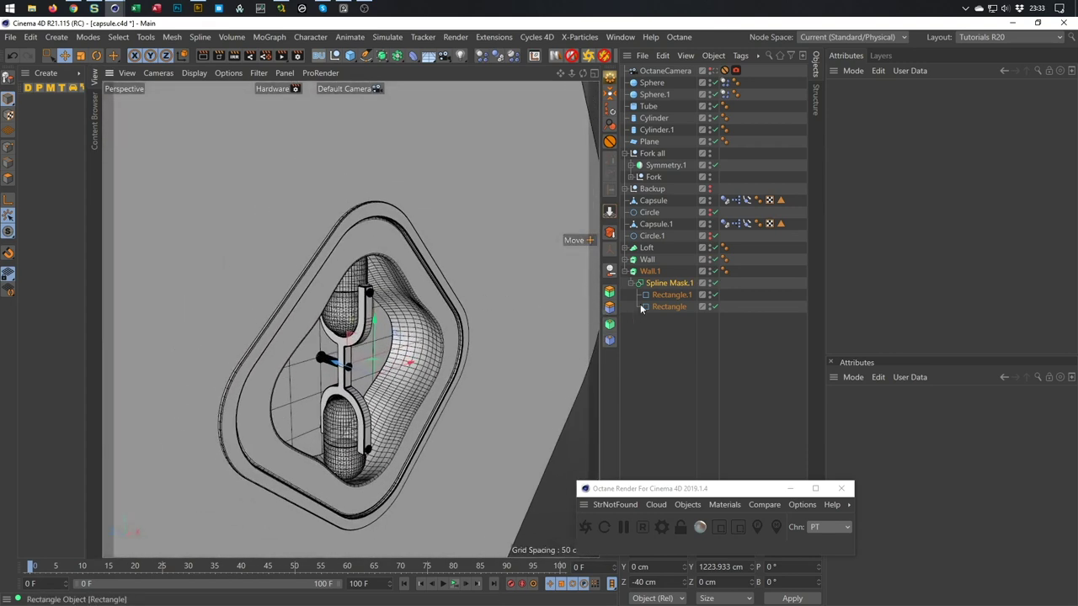
Scale up Spline Mask.1's rectangle outlines to enlarge the frame
click(669, 284)
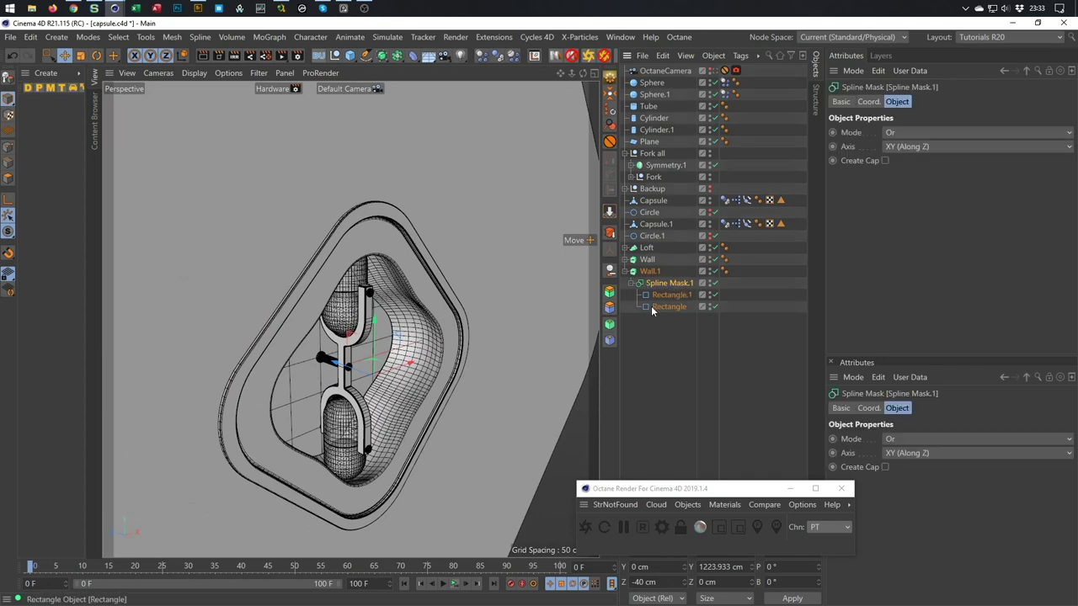
key(t)
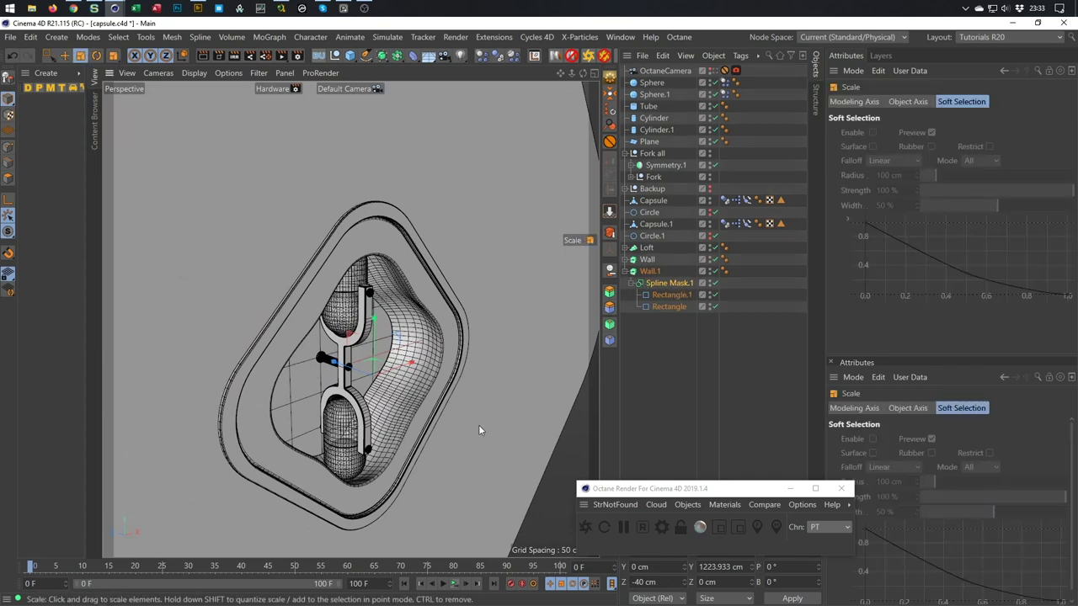
drag(483, 425, 480, 308)
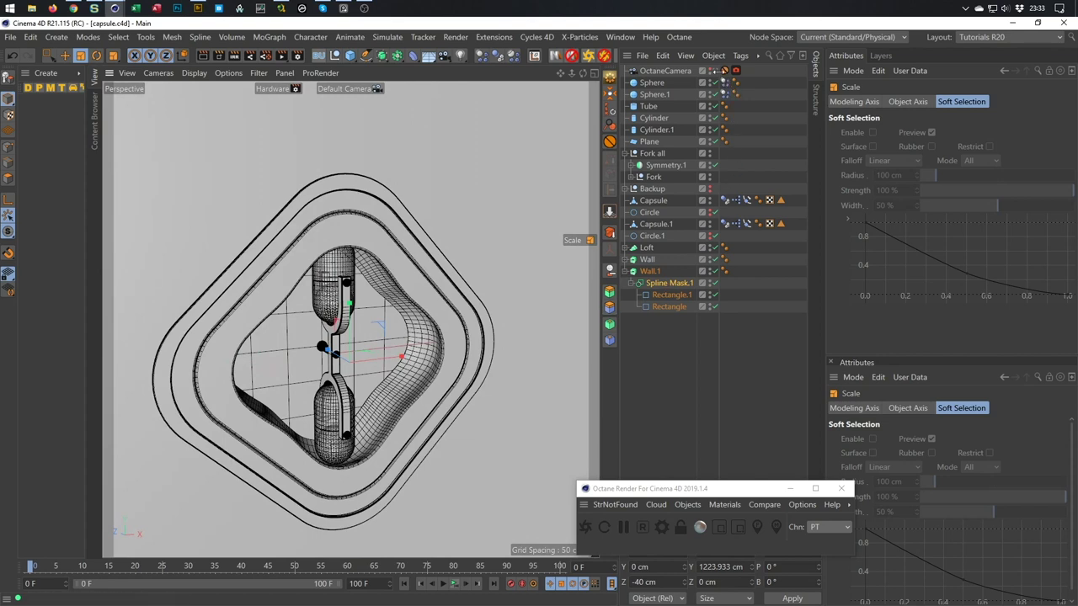
key(ctrl+shift+z)
key(ctrl+shift+z)
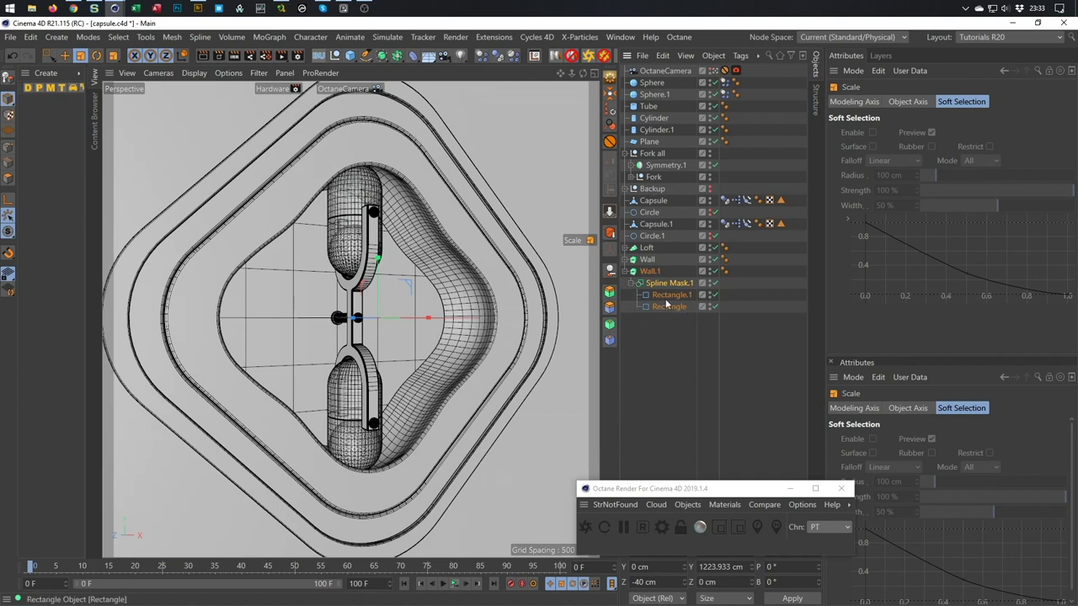
Duplicate Wall.1 as Wall.2 and scale its mask Rectangle up to 557.249 cm
click(627, 272)
click(647, 271)
ctrl+drag(646, 275, 653, 288)
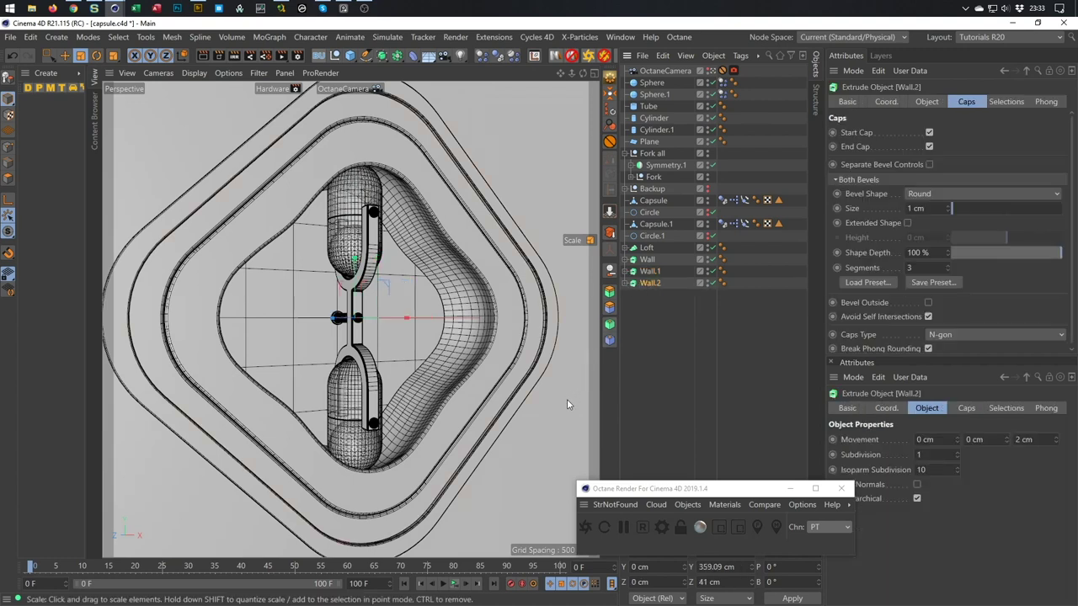
click(627, 283)
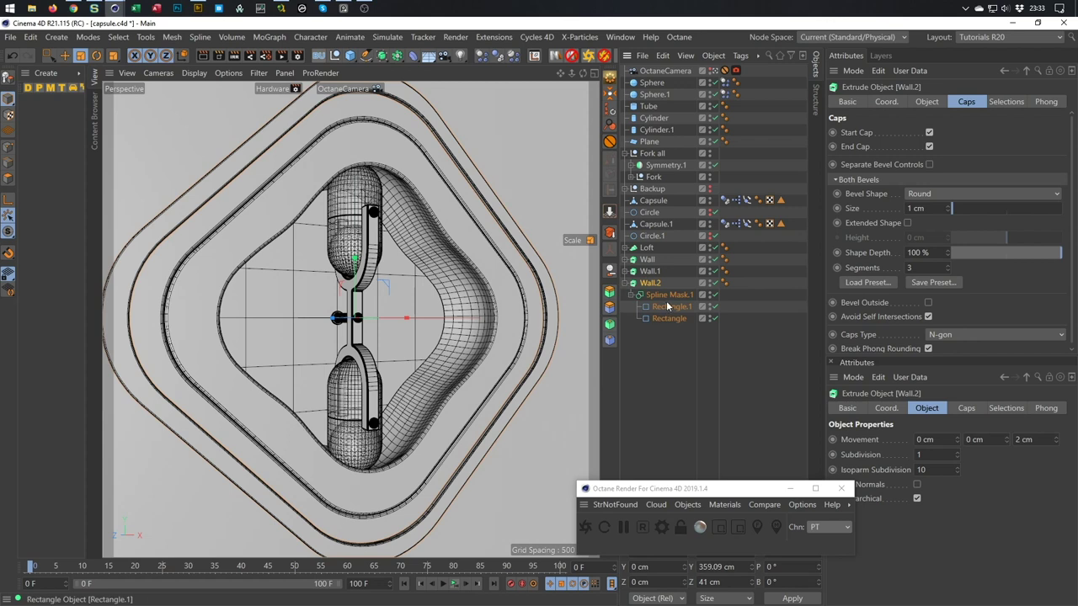
click(670, 294)
drag(521, 436, 652, 415)
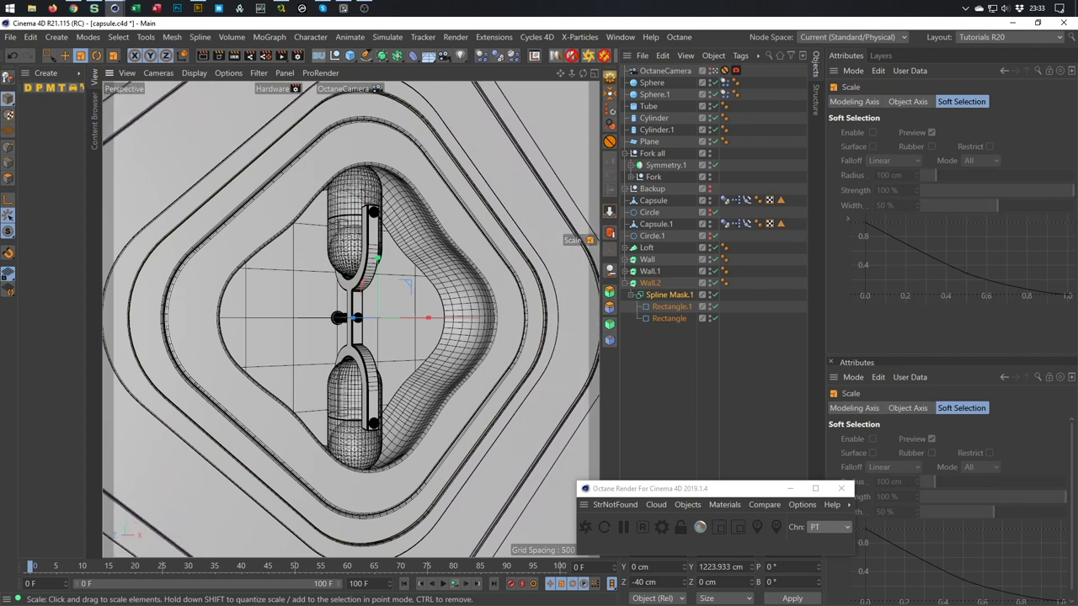
click(671, 321)
mouse_move(591, 439)
mouse_down()
mouse_move(618, 436)
mouse_move(601, 438)
mouse_up()
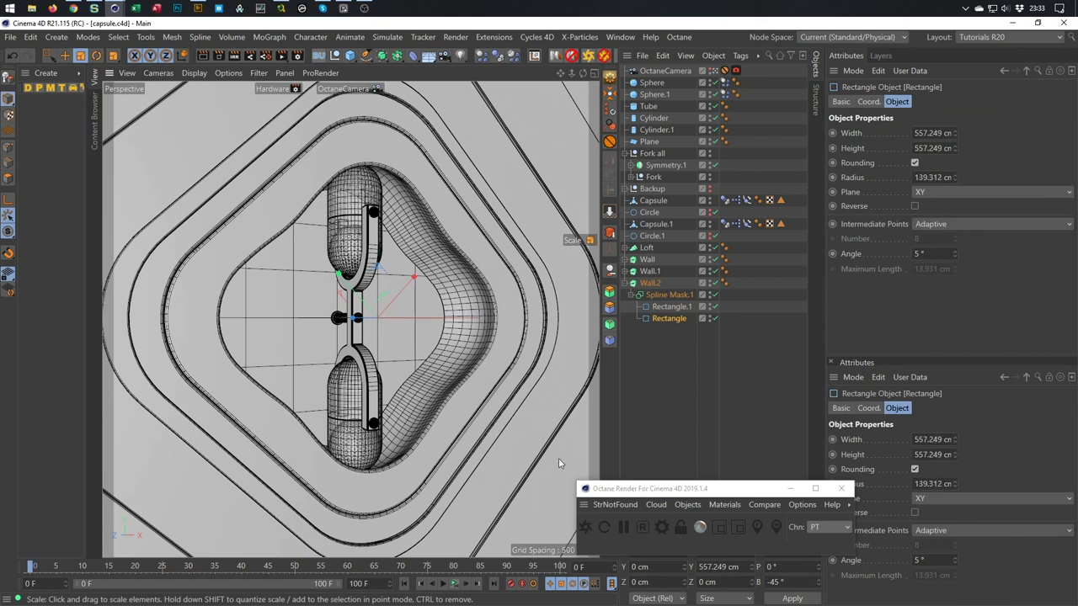
Send the scene to Octane to restart the live render and dock the Live Viewer beside the viewport
click(589, 533)
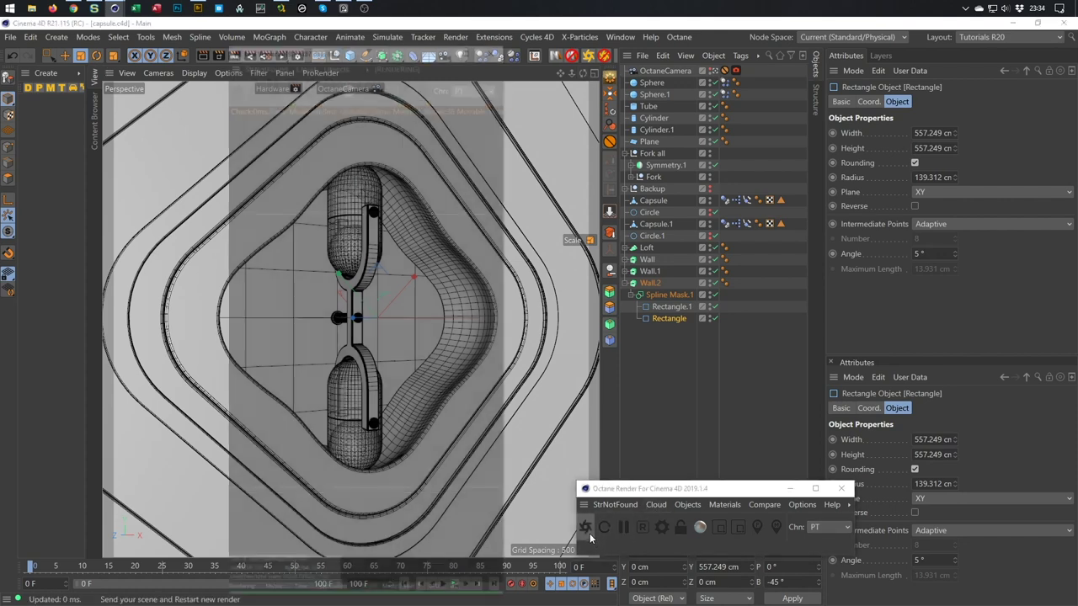
drag(357, 40, 430, 154)
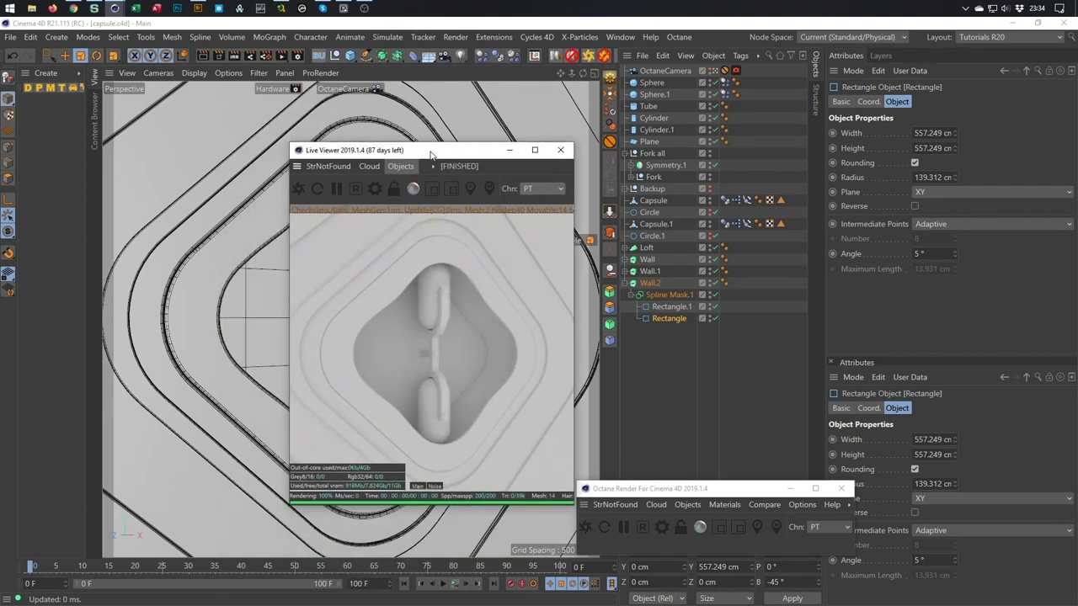
drag(430, 154, 394, 179)
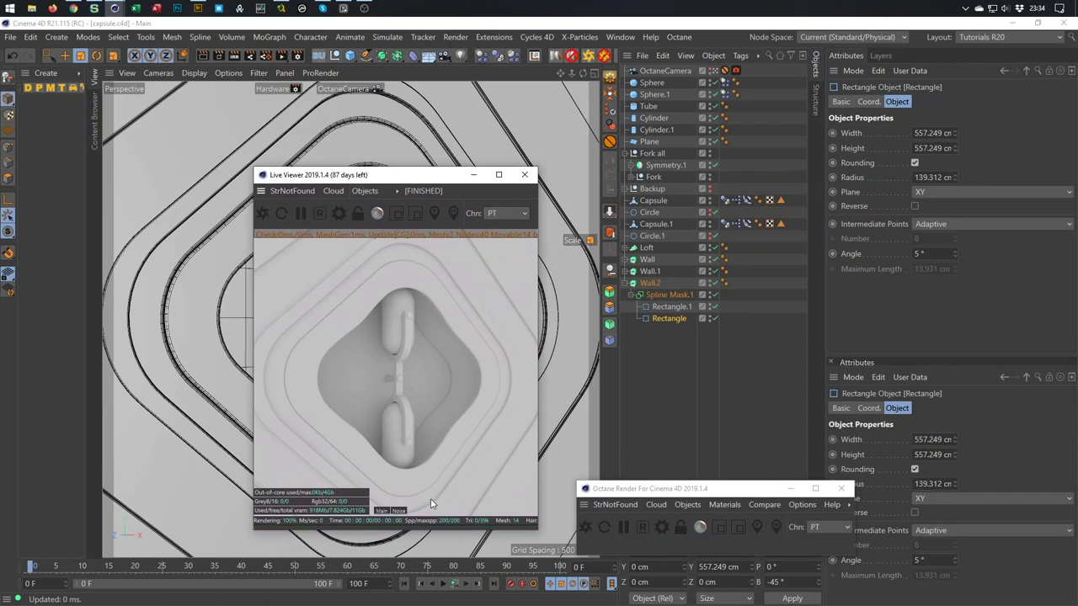
mouse_move(354, 475)
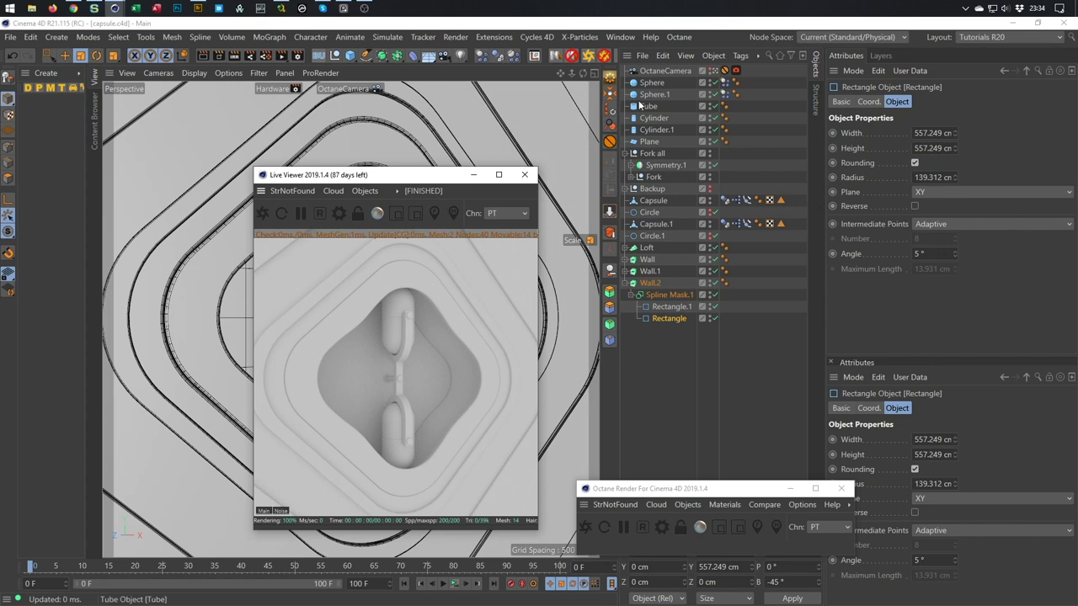
click(586, 56)
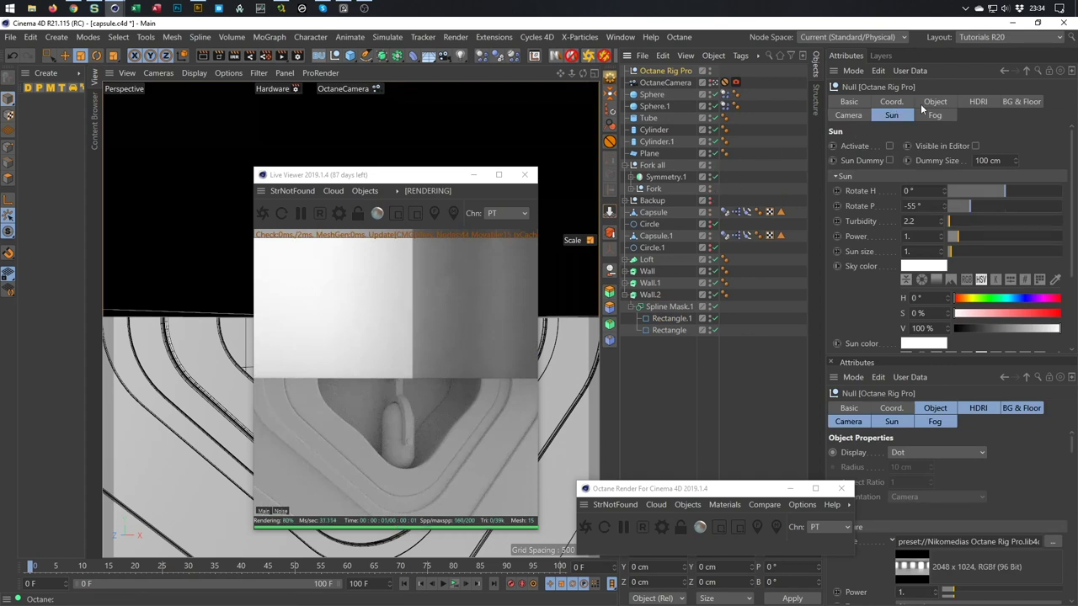
click(982, 101)
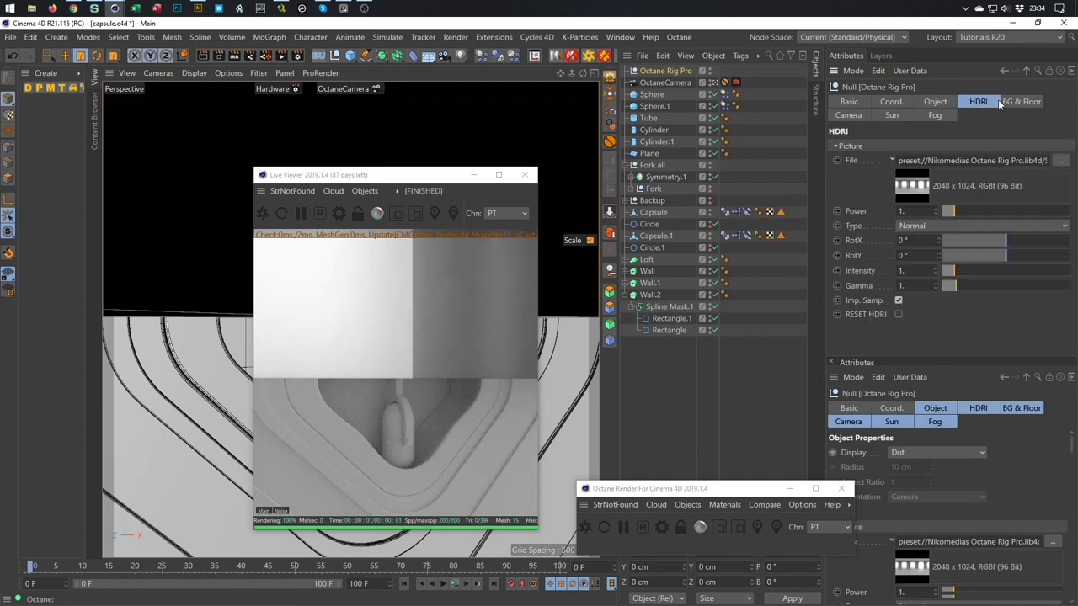
click(1020, 101)
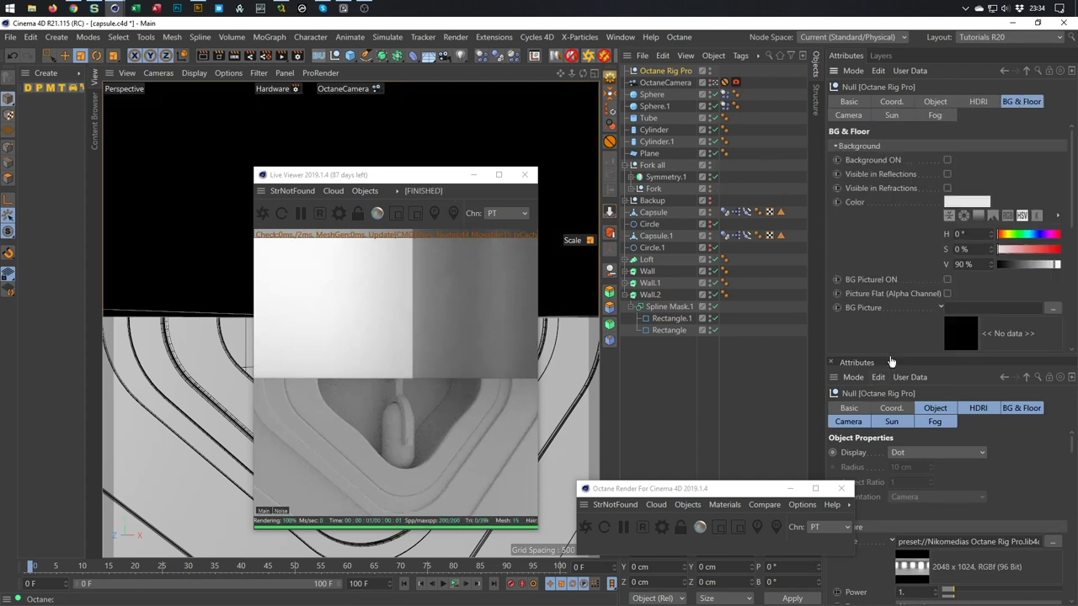
click(871, 145)
click(880, 161)
click(881, 161)
click(934, 187)
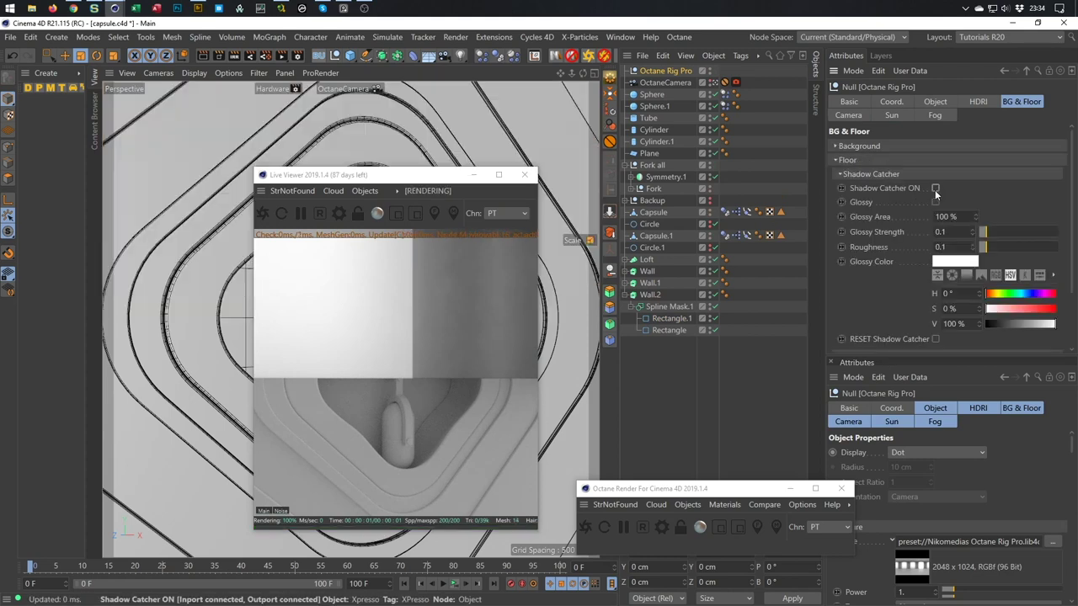
click(867, 159)
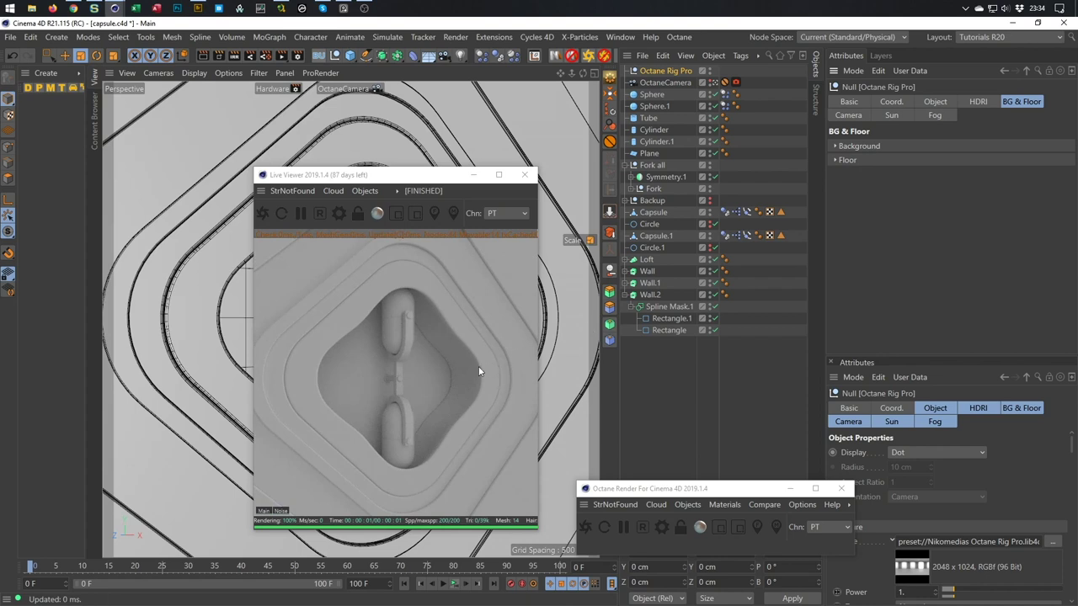
drag(434, 176, 452, 148)
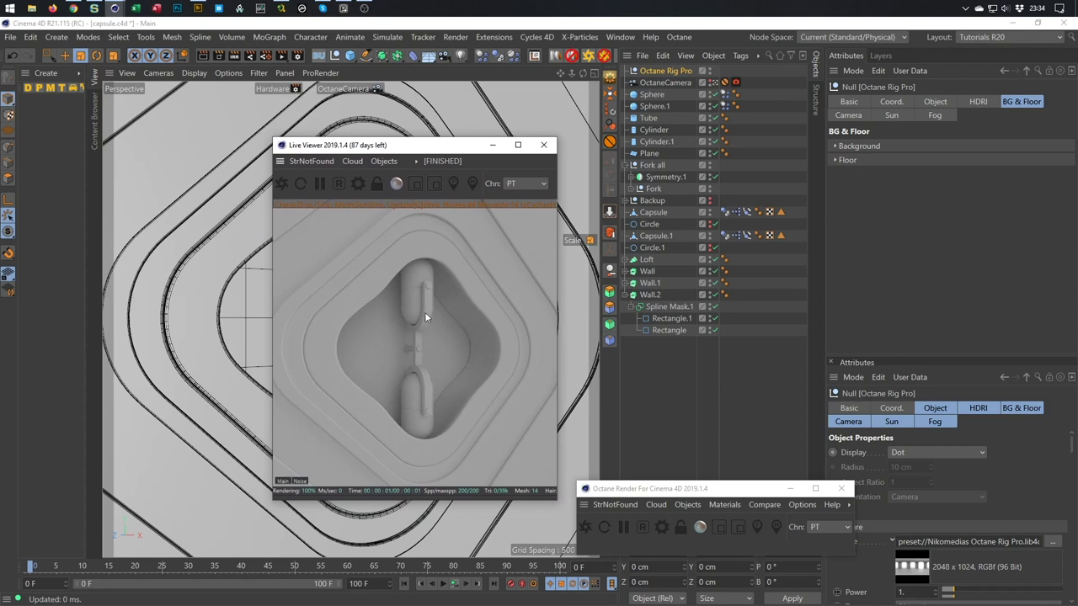
Create the OctSpecular material and drag it onto the Capsule object
click(724, 505)
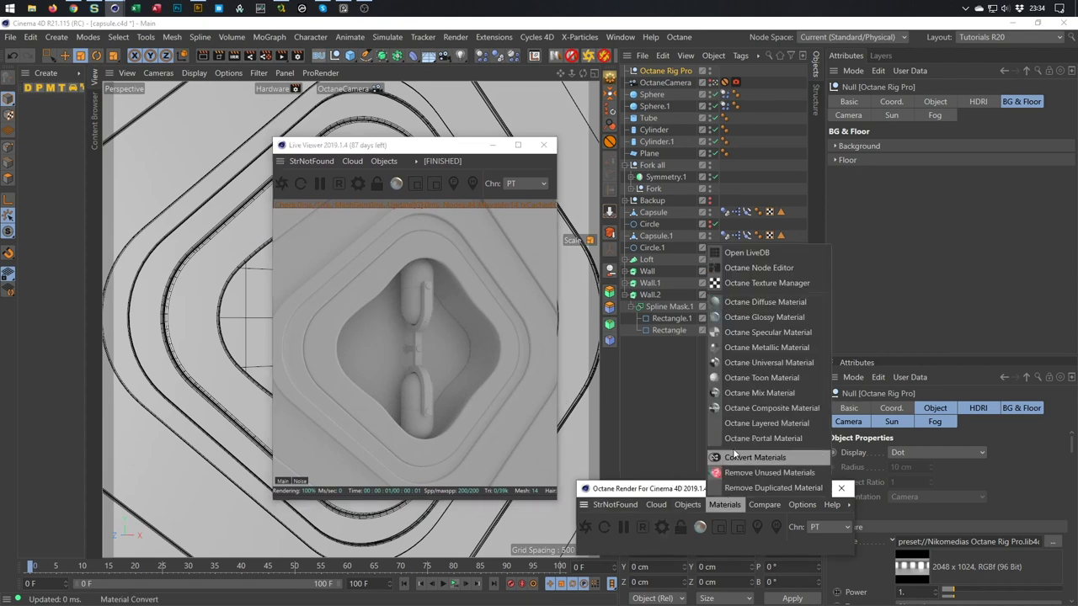
click(762, 332)
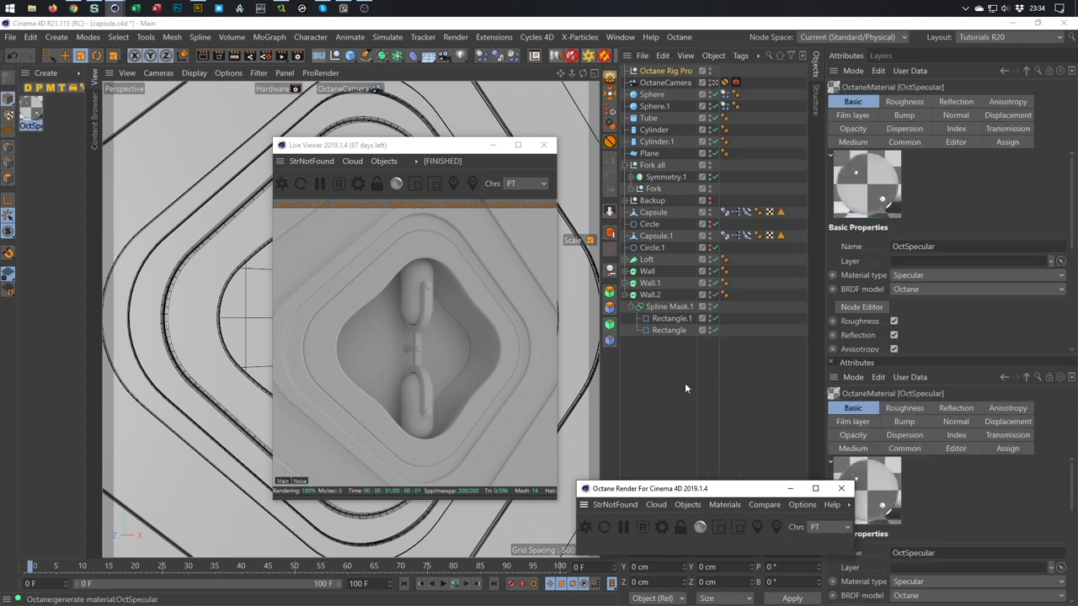
click(513, 185)
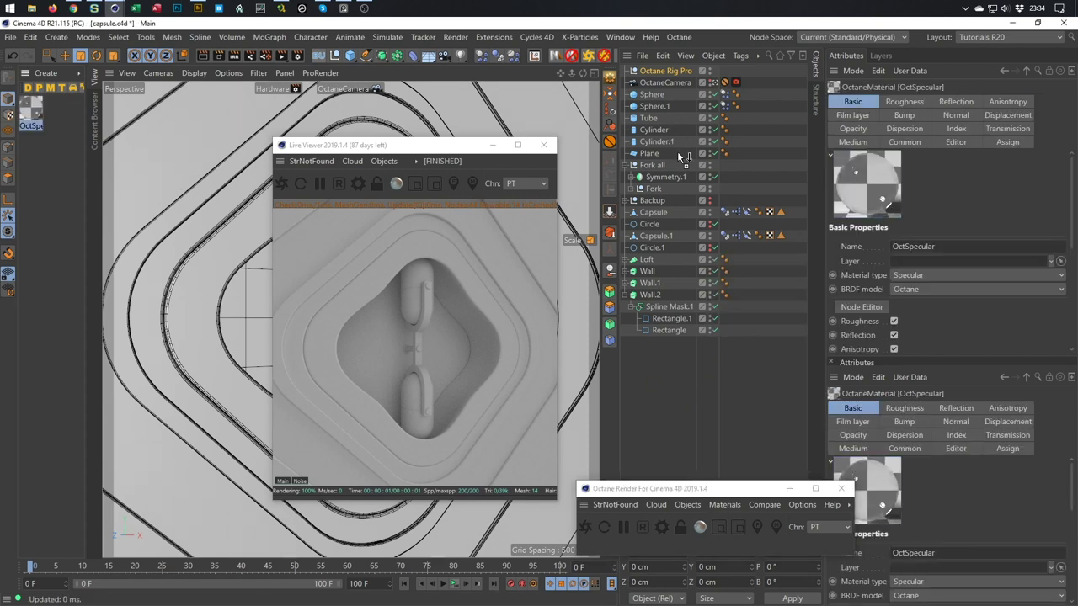
drag(671, 216, 669, 217)
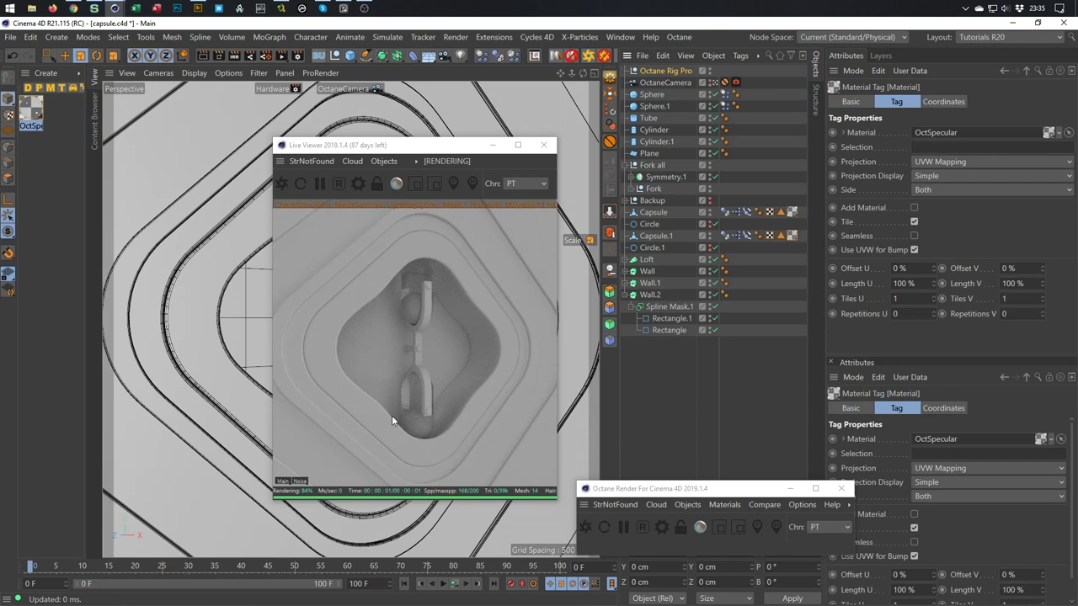
drag(416, 150, 608, 139)
click(31, 106)
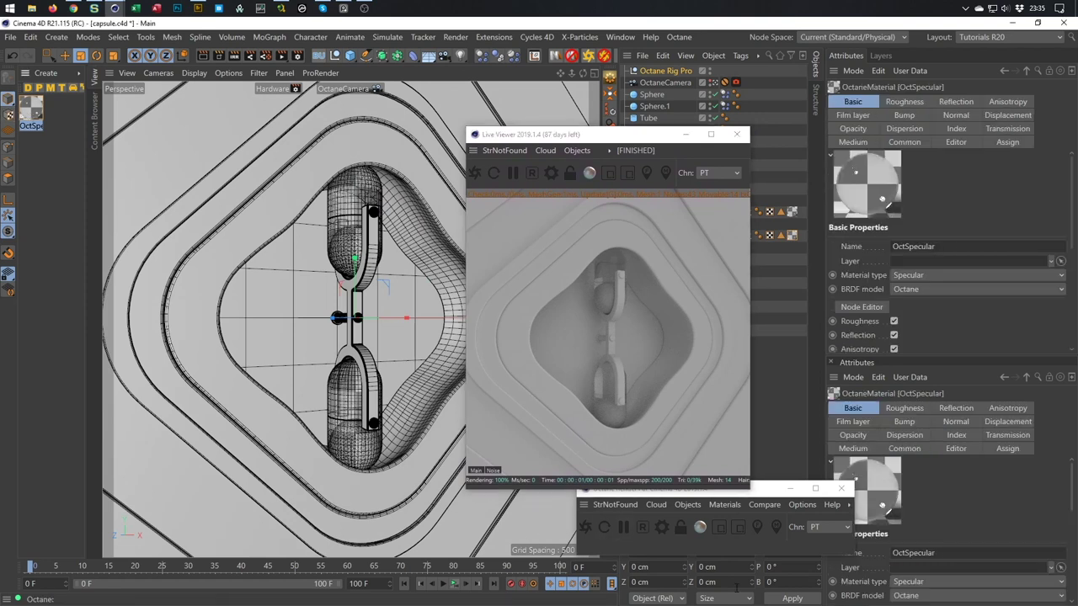
click(701, 527)
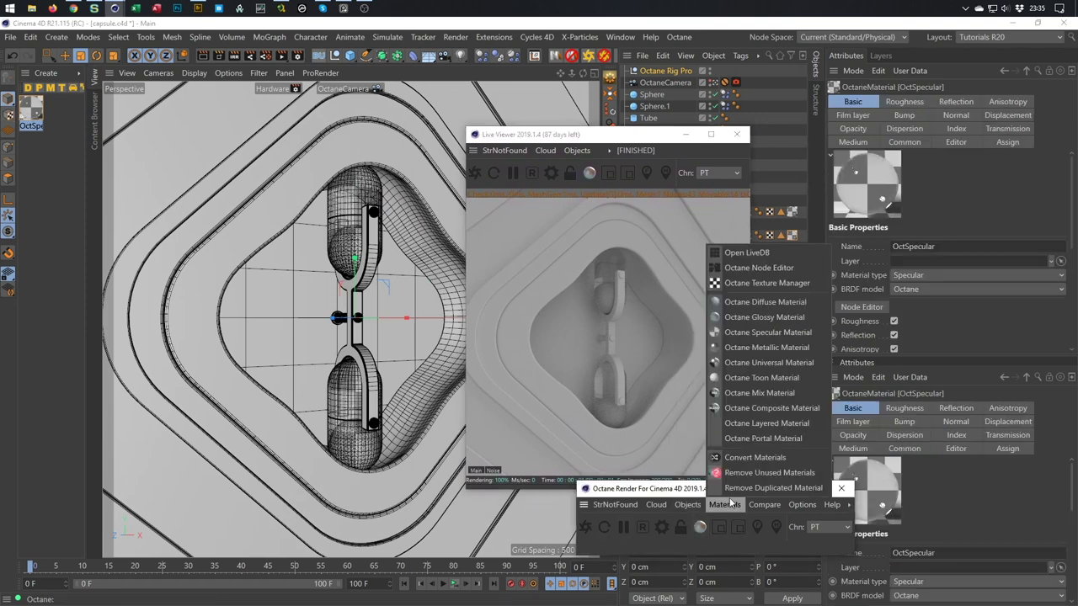
In the node editor, feed OctSpecular's Roughness with a Float node set to 0.091954
click(732, 266)
drag(513, 217, 323, 160)
drag(581, 137, 891, 189)
drag(346, 159, 478, 131)
drag(330, 276, 415, 246)
drag(203, 316, 368, 282)
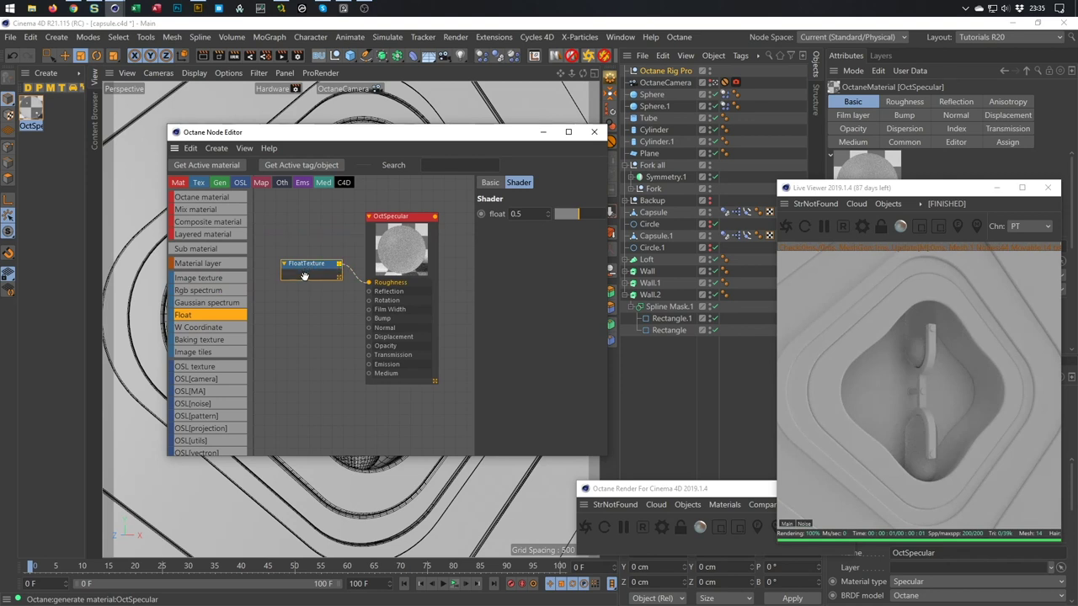
drag(566, 216, 559, 213)
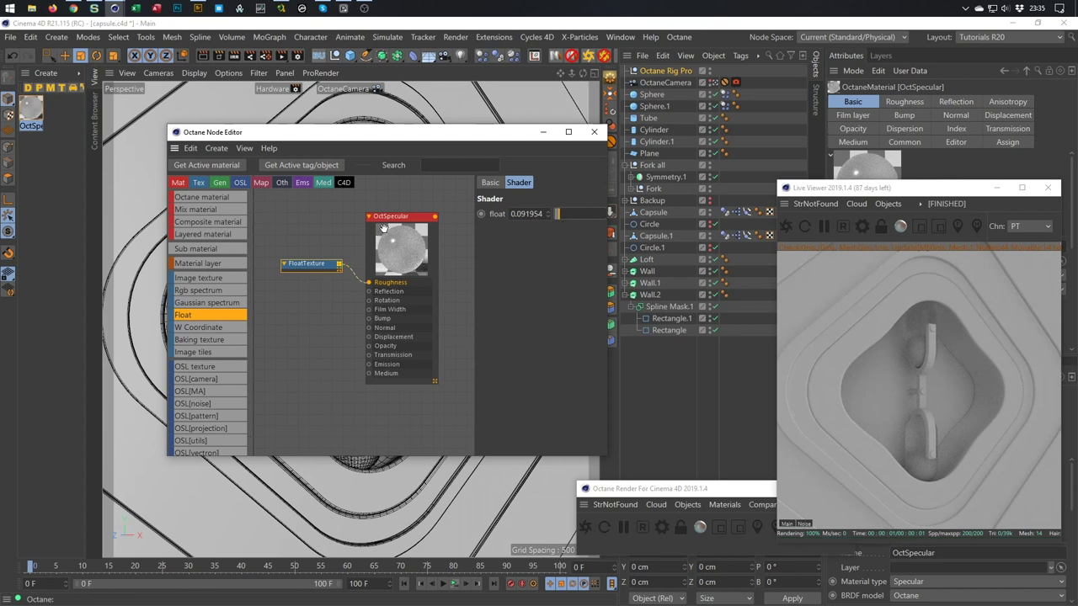
Switch OctSpecular's BRDF model to GGX and close the node editor
click(407, 242)
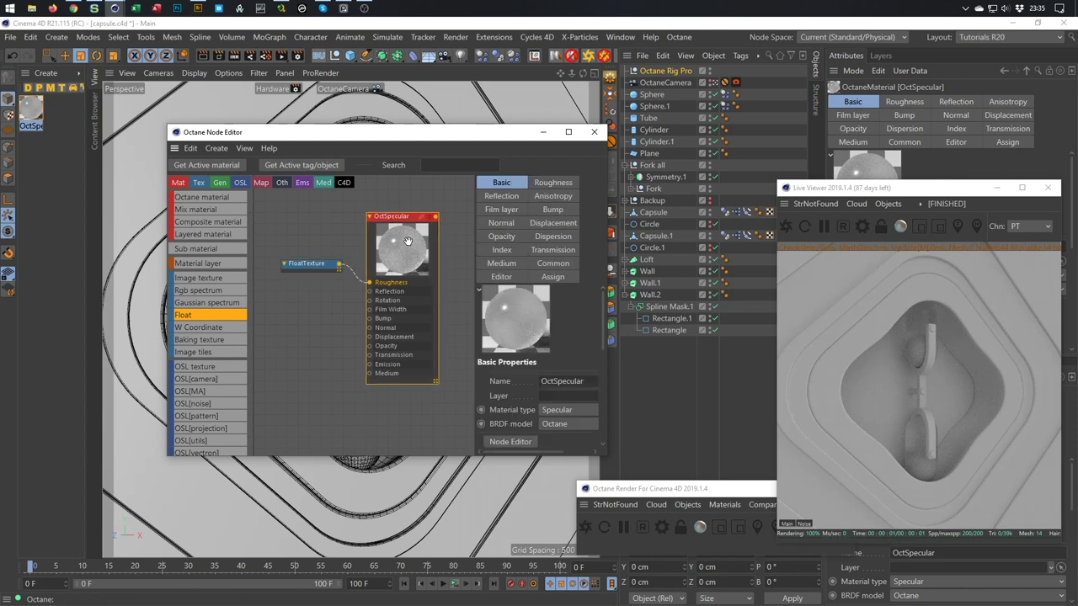
click(501, 249)
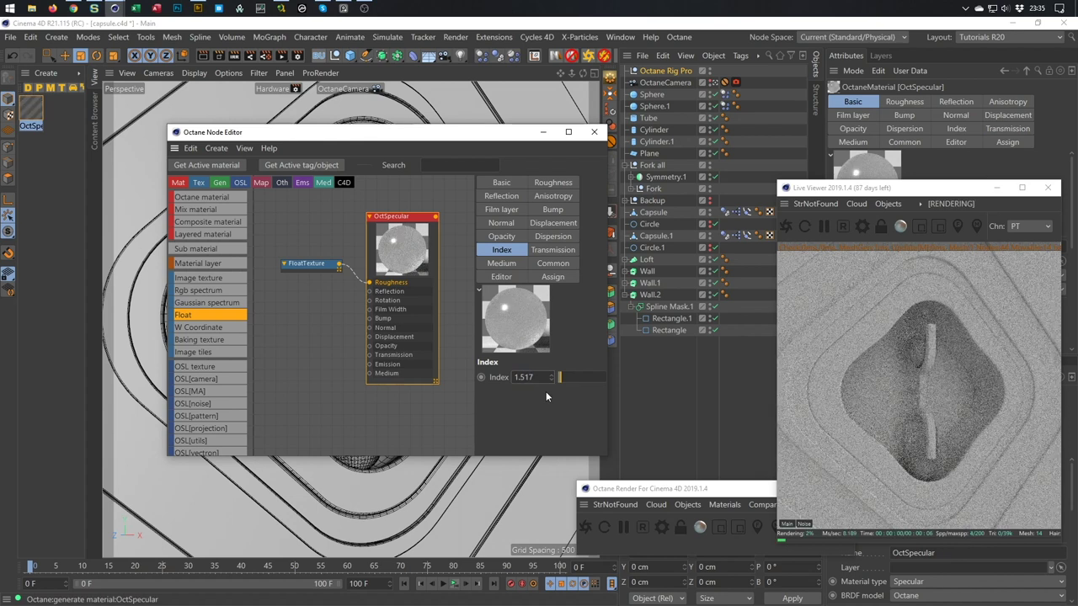
click(501, 181)
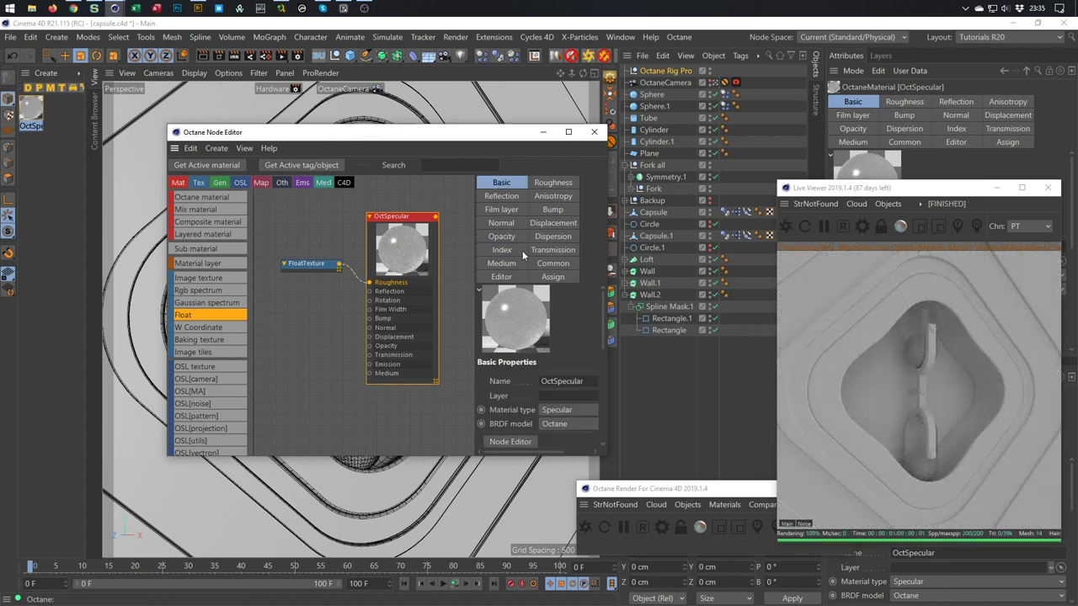
click(557, 424)
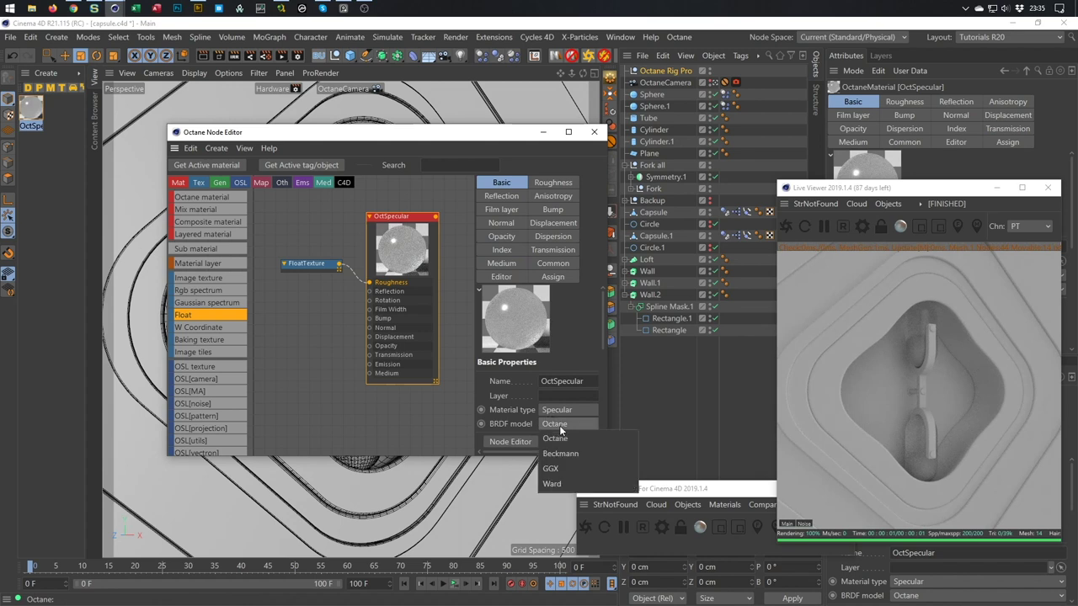
click(551, 469)
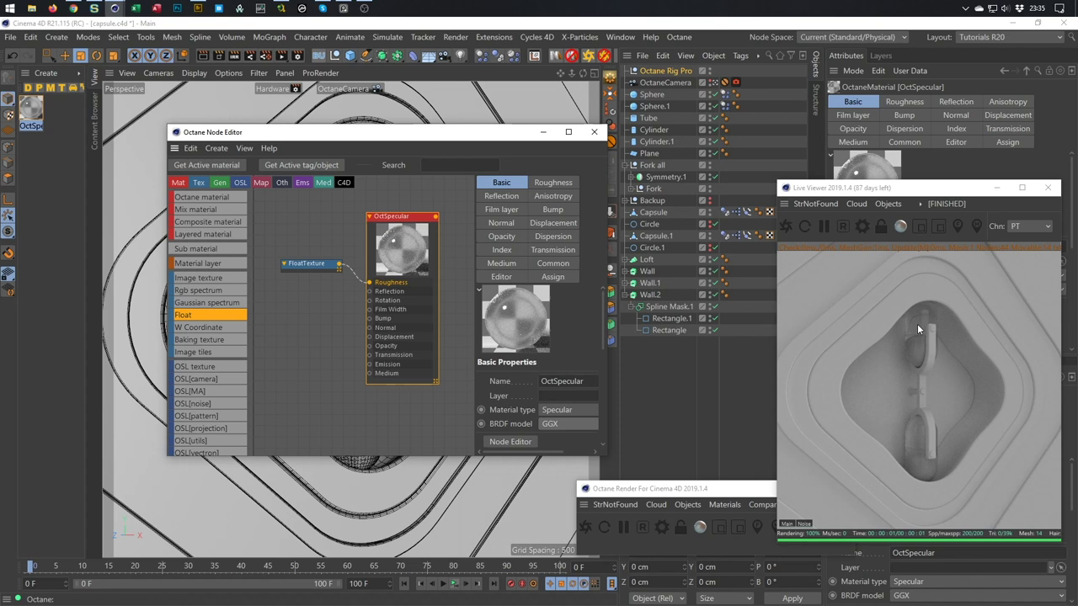
click(600, 133)
click(600, 133)
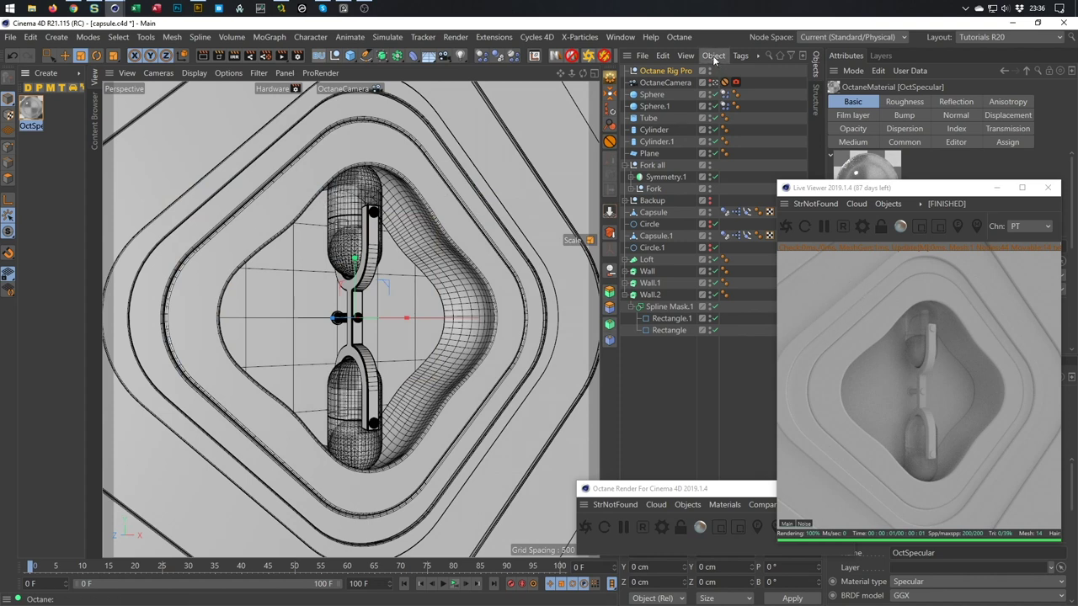
Download the Gold material from LiveDB's Metal > Real Metal category so Gold(2) appears in the Material Manager
mouse_move(110, 12)
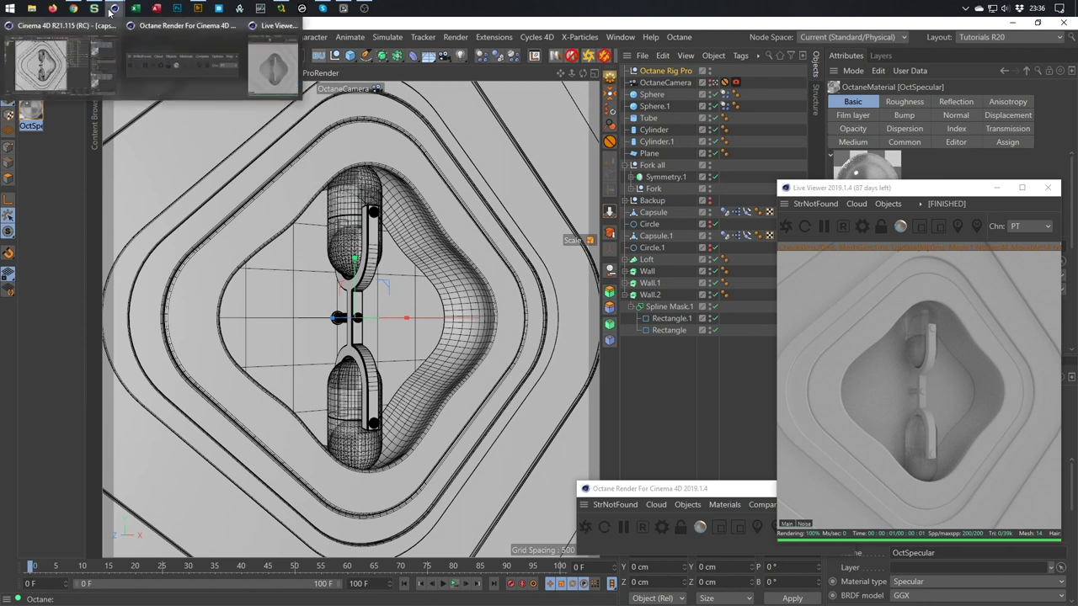
click(712, 56)
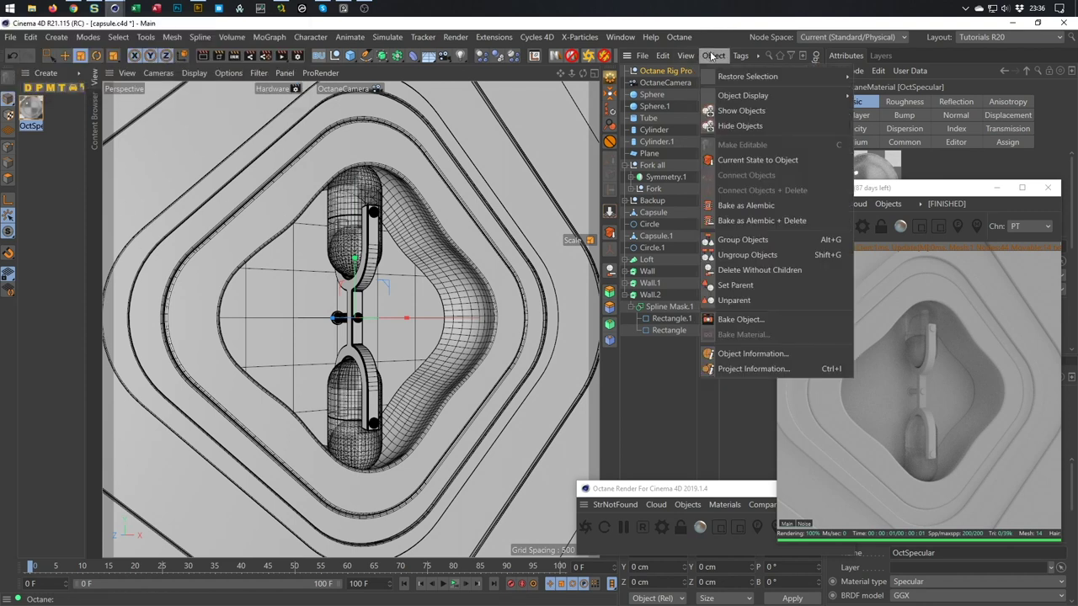
click(660, 391)
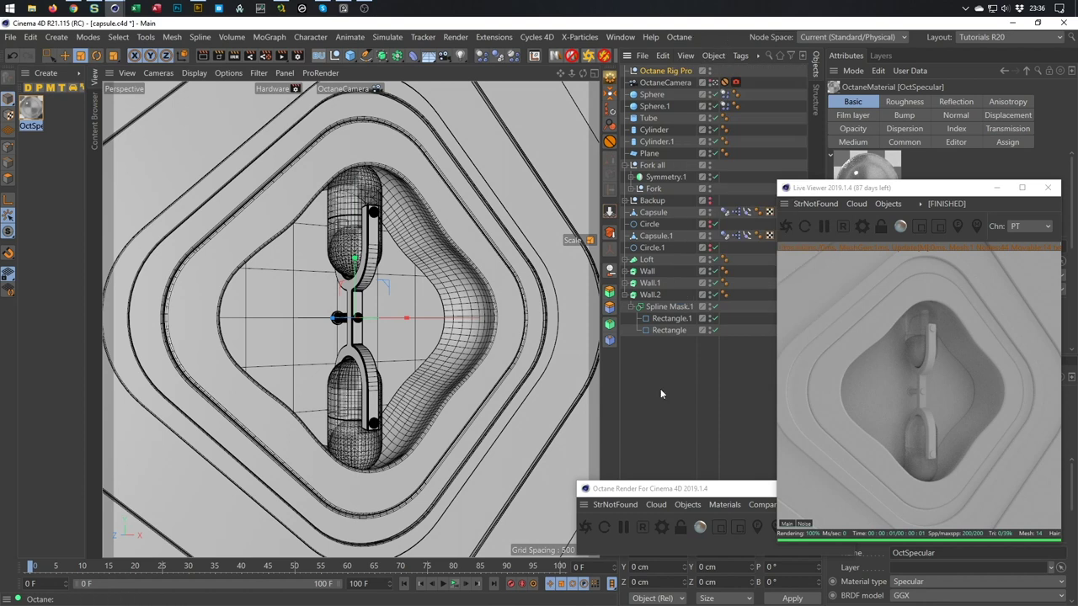
click(727, 491)
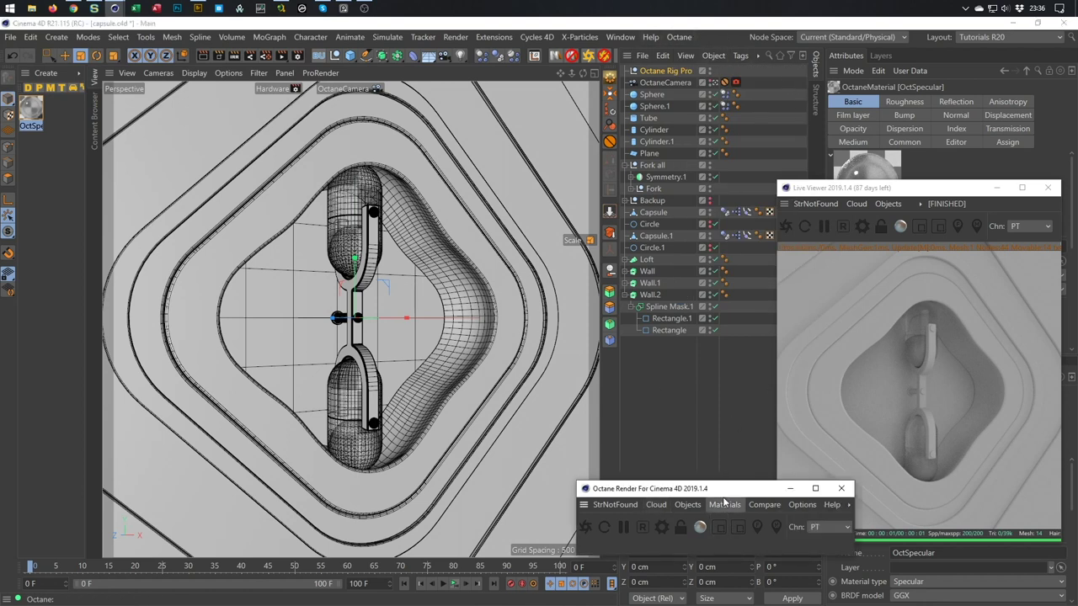
click(724, 503)
click(748, 252)
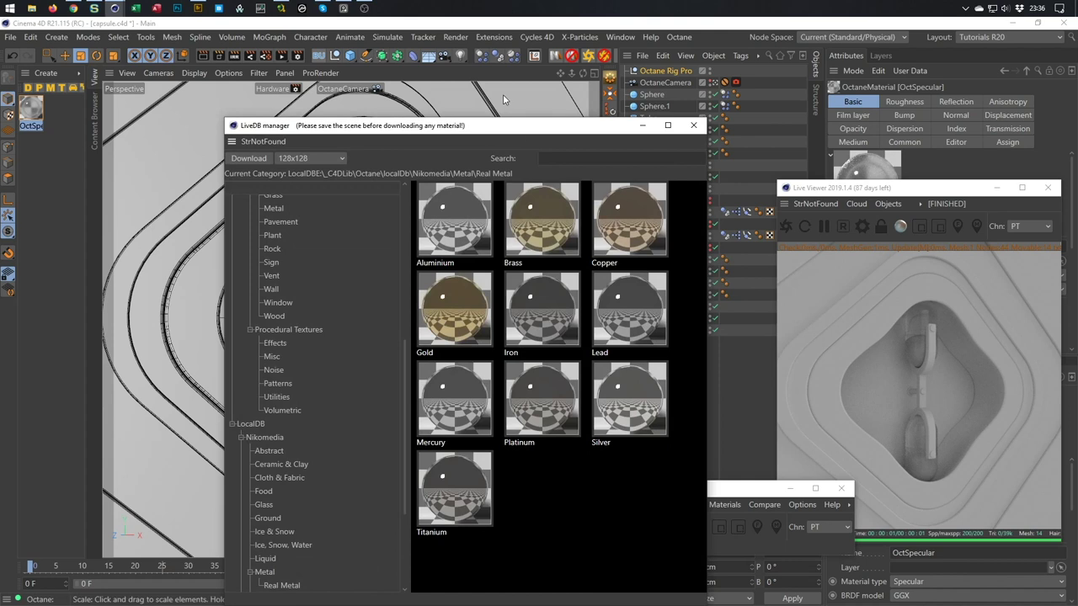
drag(503, 131, 497, 71)
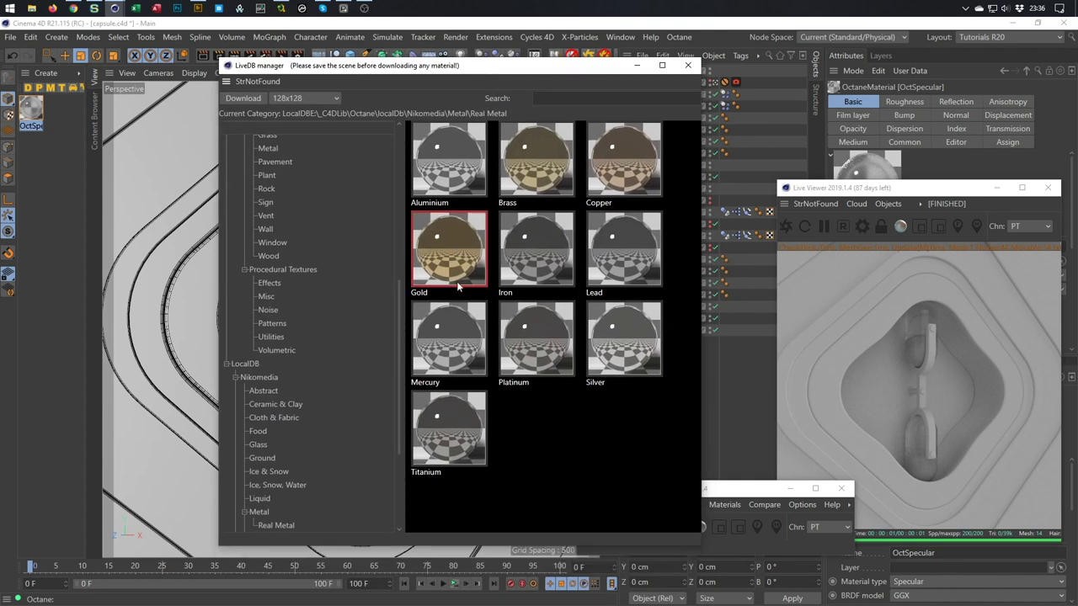
click(255, 98)
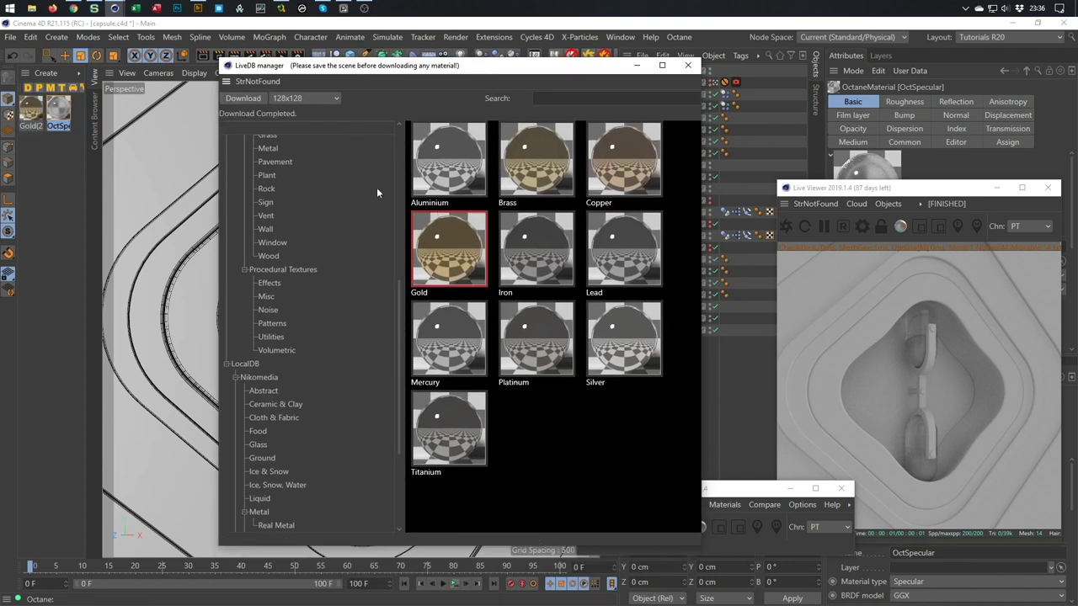
drag(602, 67, 566, 119)
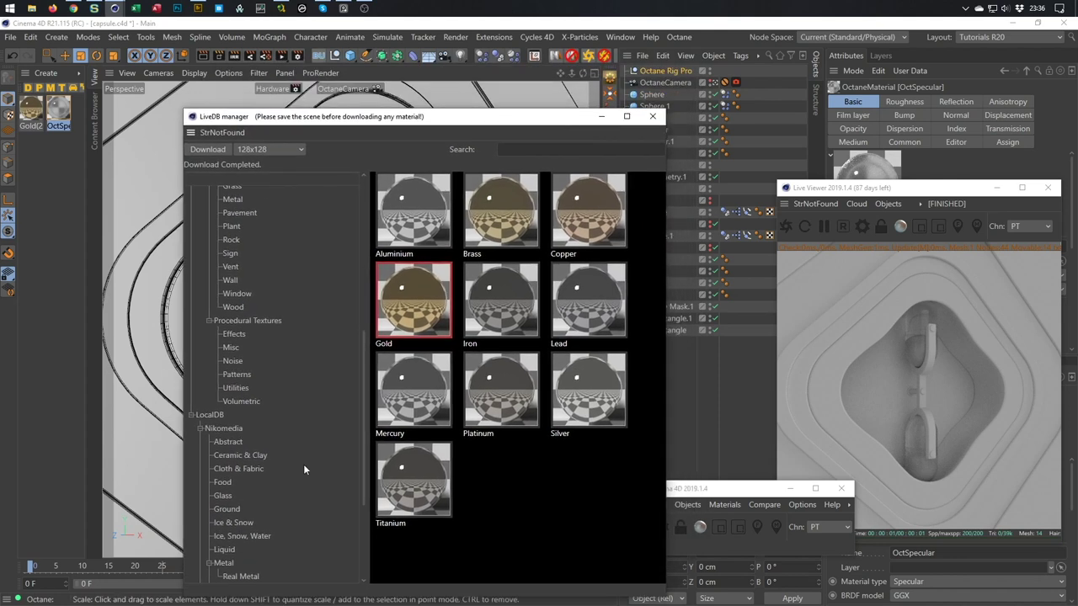
drag(489, 120, 372, 492)
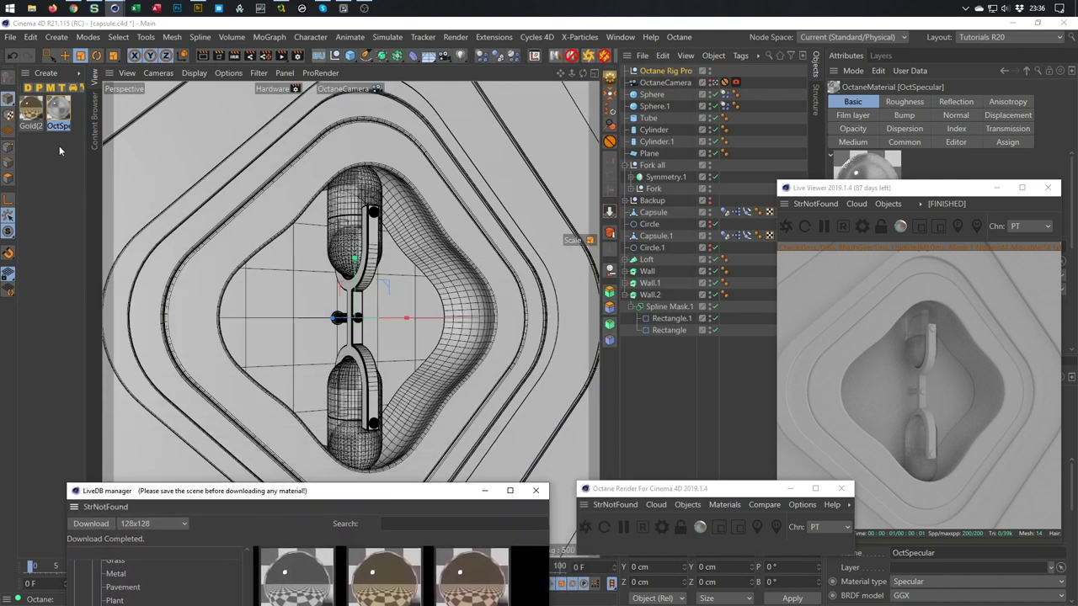
click(32, 110)
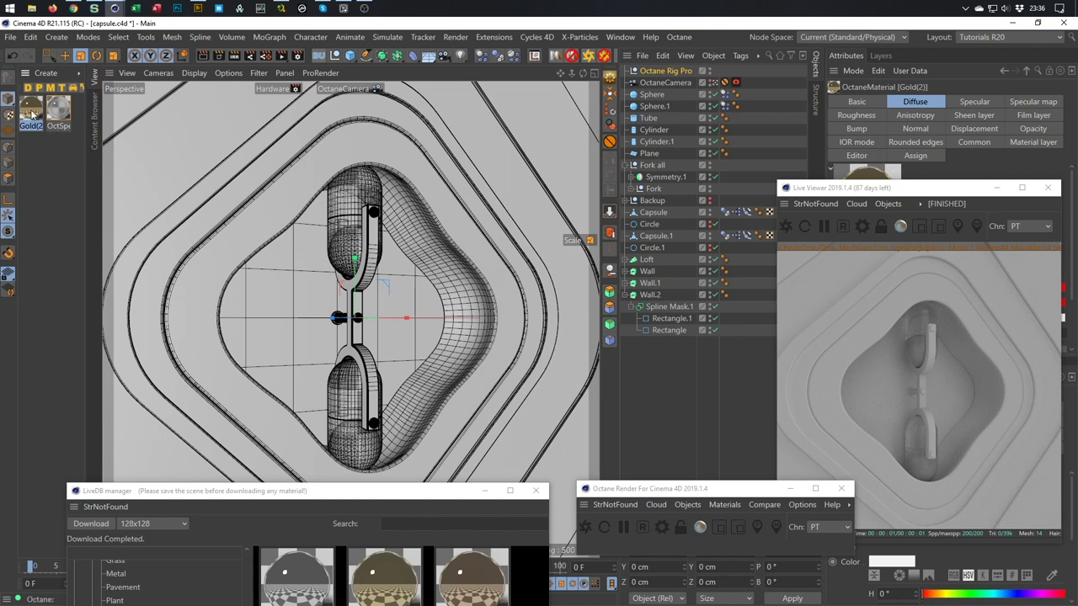
Open Gold(2) in the node editor and delete its Round edges node
click(687, 504)
mouse_move(724, 504)
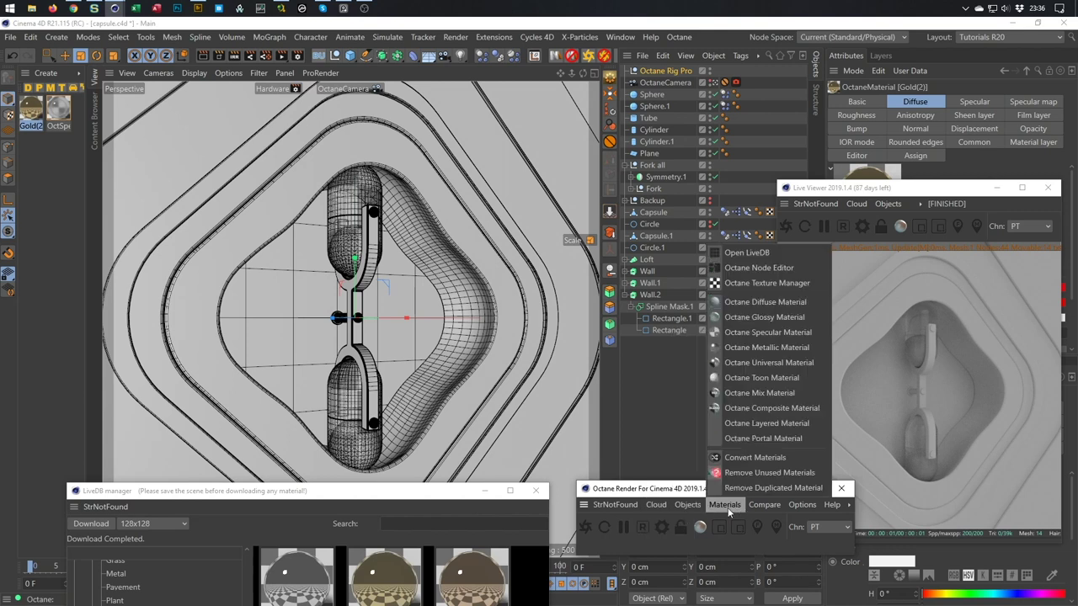
click(757, 268)
drag(482, 228, 371, 230)
click(217, 374)
key(Delete)
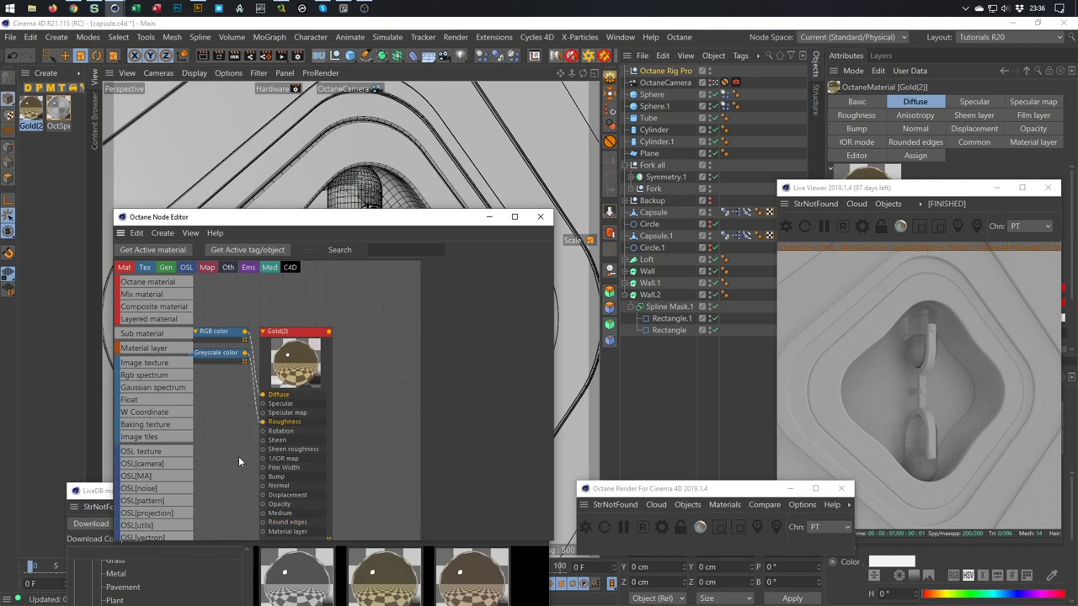
Rearrange the colour nodes and set the Greyscale roughness float to 0.103448
middle_drag(301, 338, 368, 297)
drag(280, 316, 266, 377)
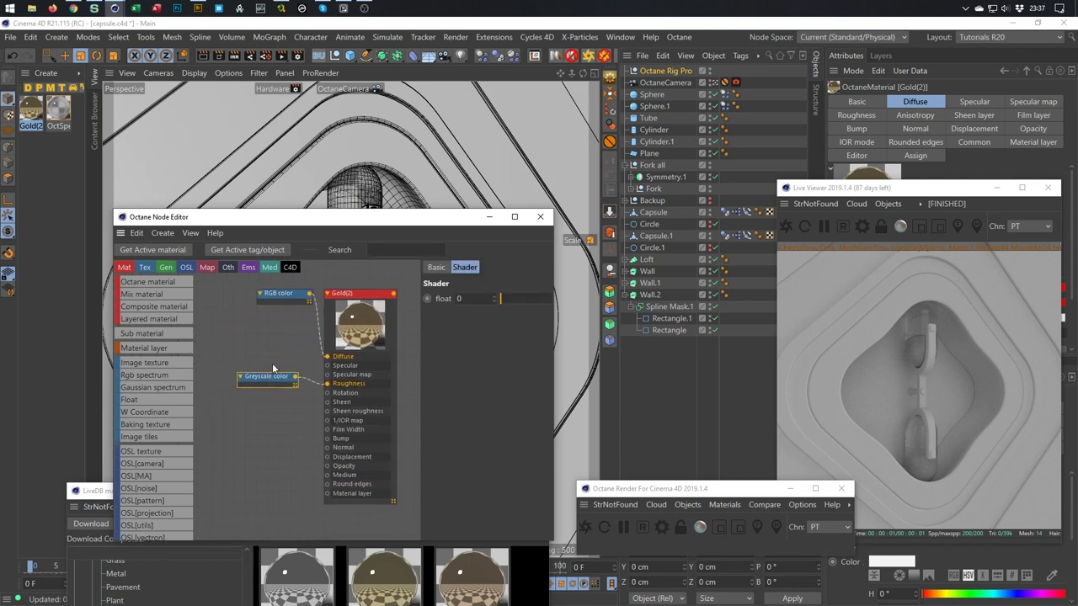
drag(277, 294, 258, 350)
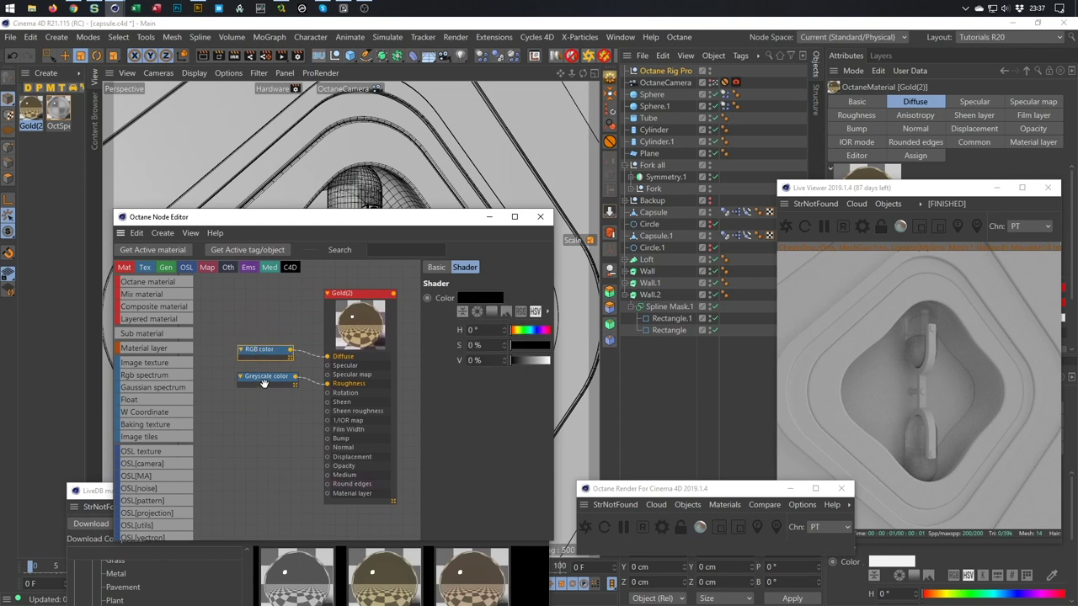
click(264, 383)
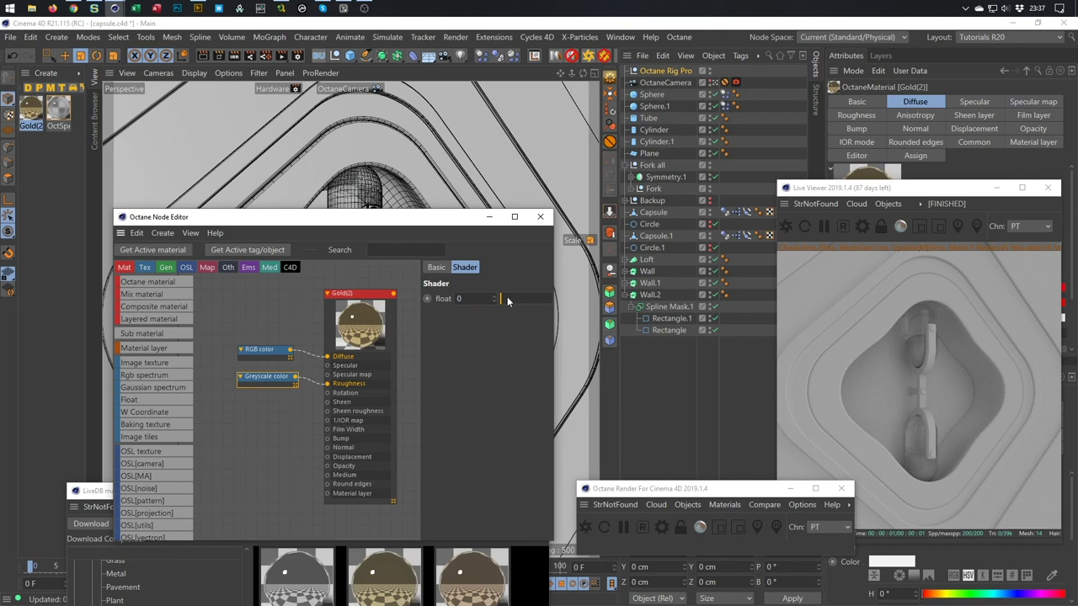
drag(507, 297, 506, 299)
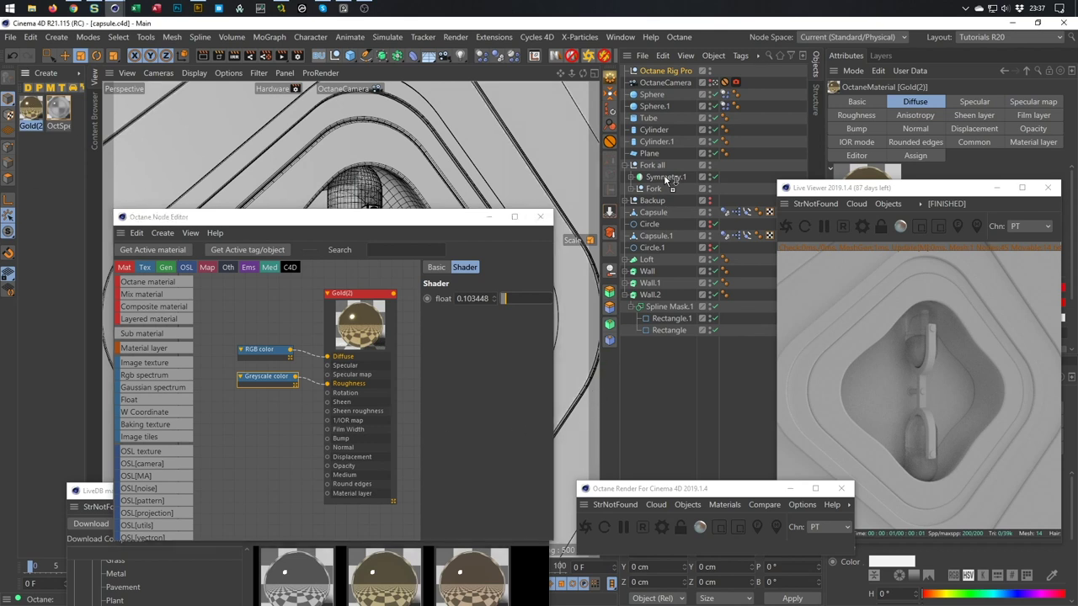
Apply Gold(2) to Sphere and Sphere.1, then select Capsule and Capsule.1
drag(677, 279, 658, 96)
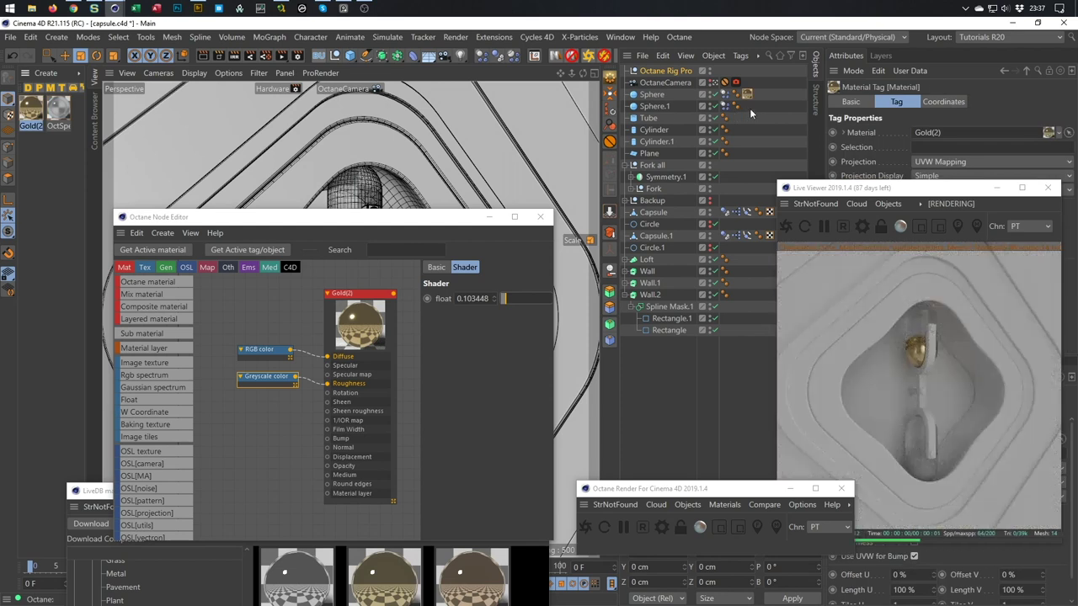
ctrl+drag(745, 111, 747, 107)
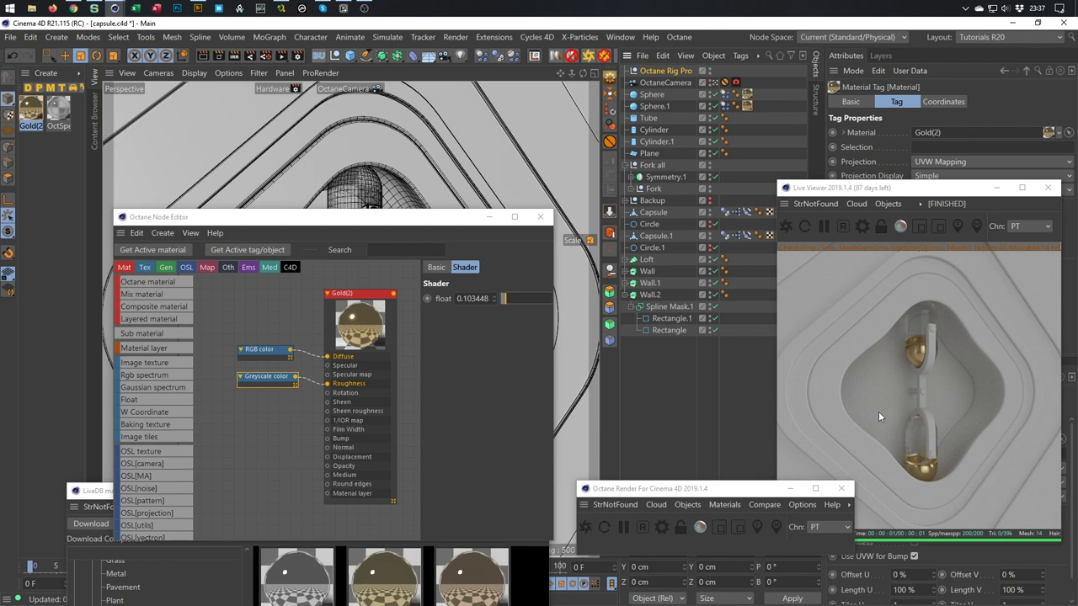
click(652, 213)
ctrl+click(656, 237)
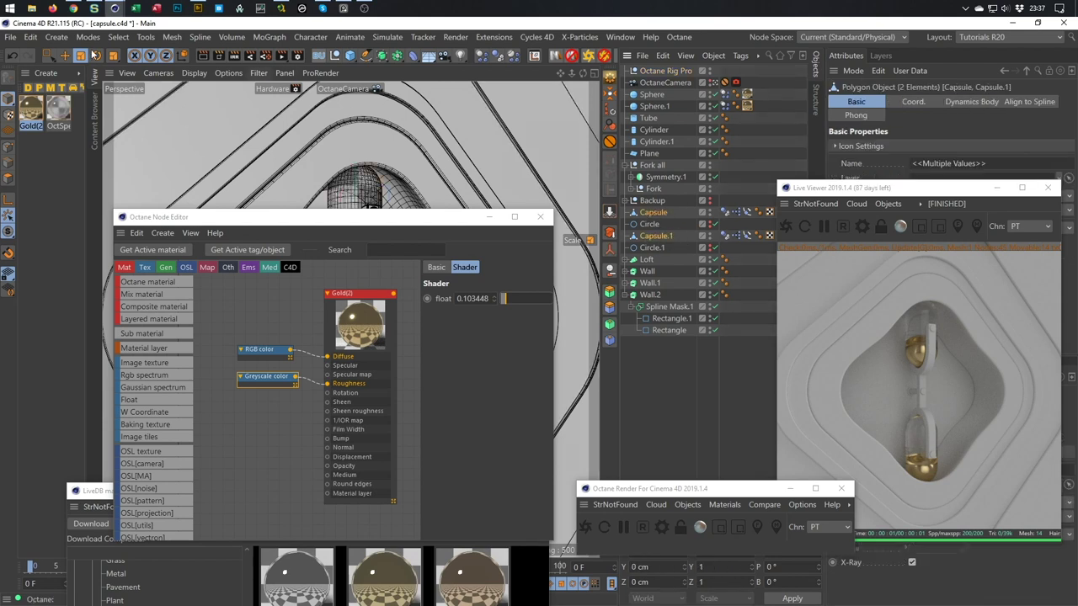
Wrap both selected capsules in Cloth Surface generators
click(57, 37)
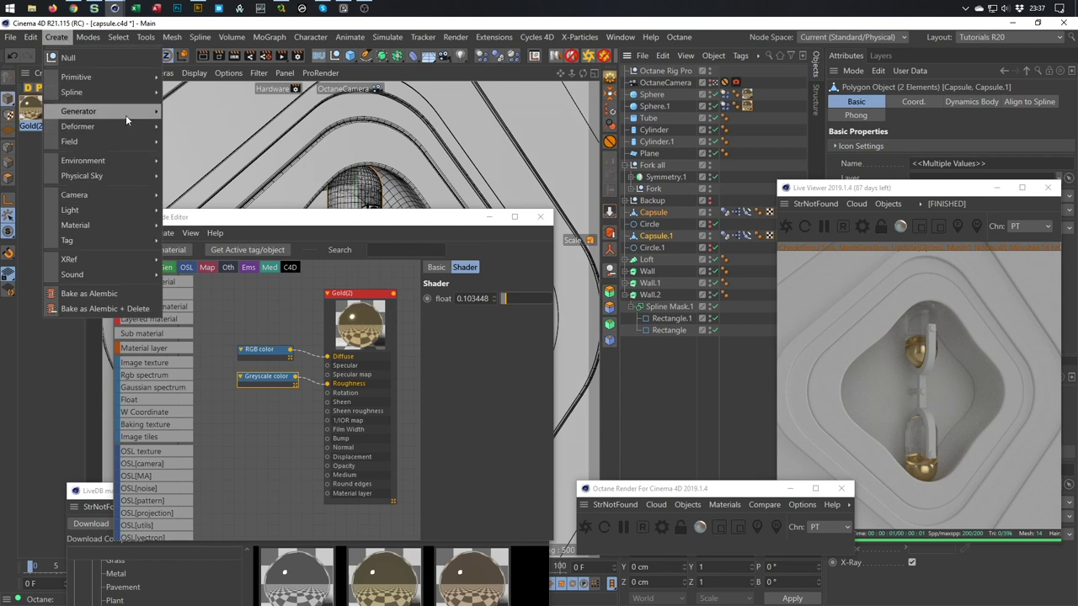
mouse_move(126, 115)
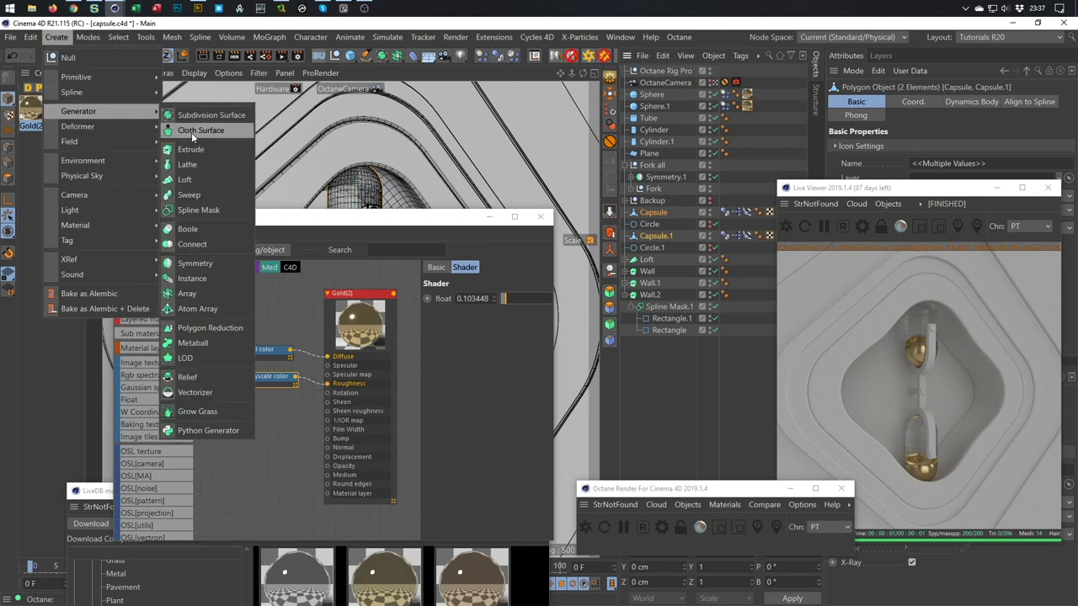
click(191, 132)
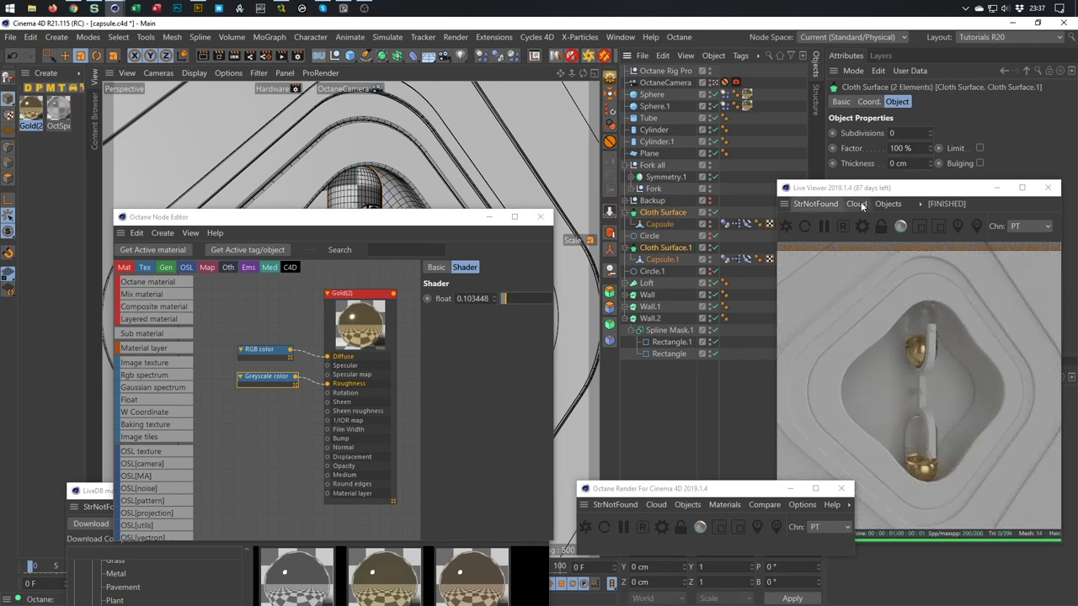
Set Cloth Surface thickness to 0.1 cm, disable the first Cloth Surface, and collapse Fork all
double_click(898, 163)
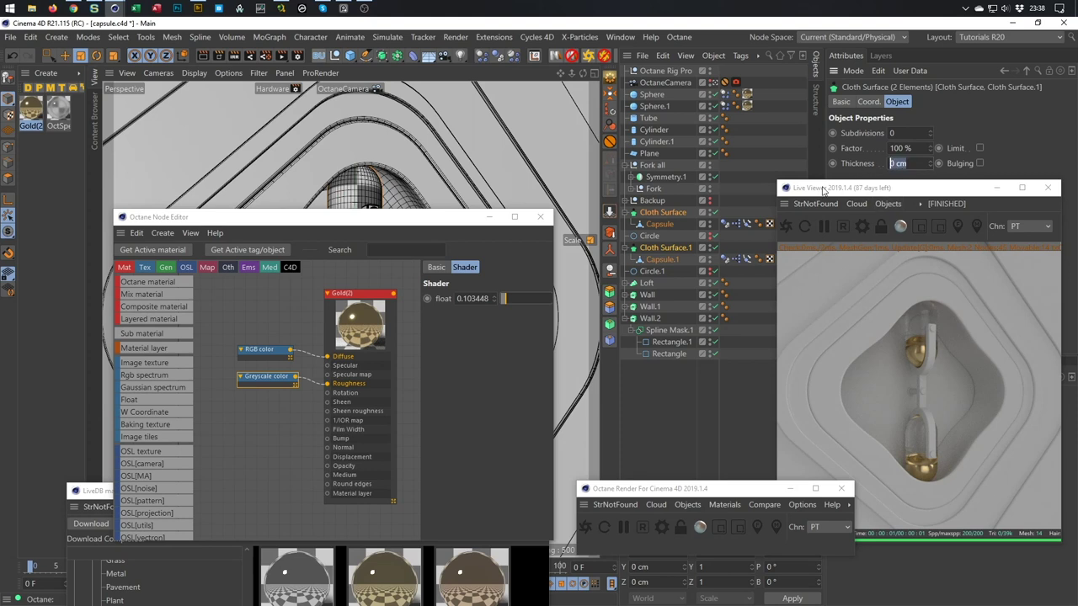
text(0.1)
key(Return)
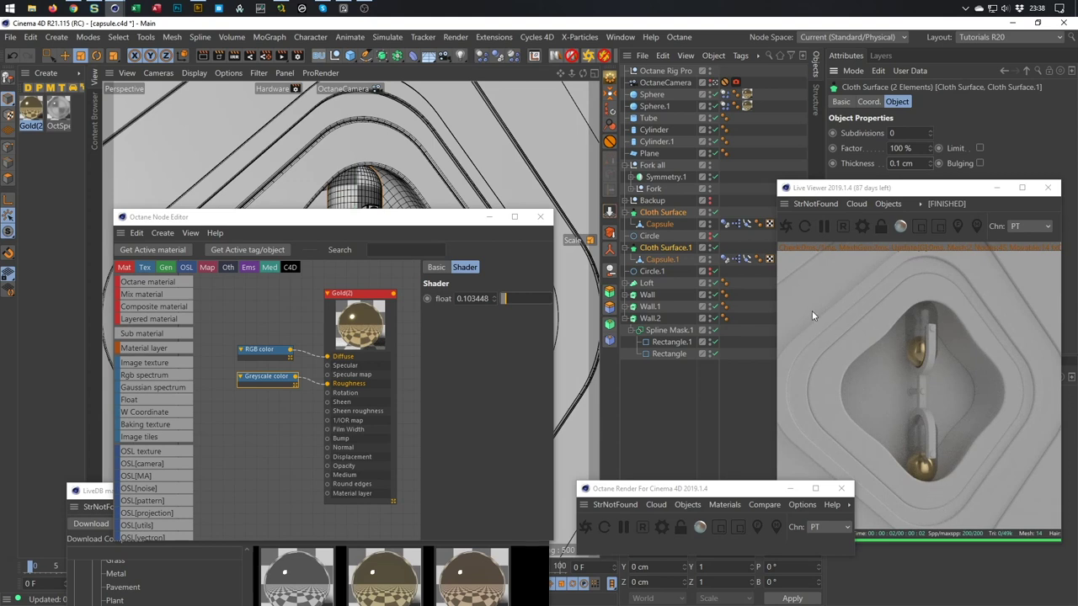
click(712, 213)
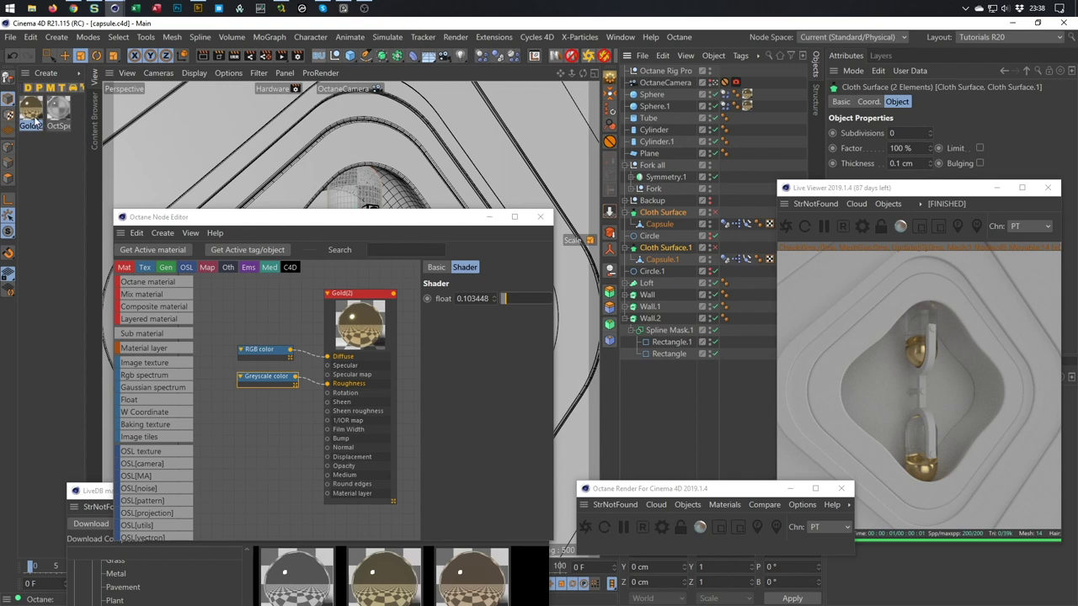
click(627, 166)
Apply Gold(2) to Fork all, Tube and the cylinders, close the node editor, and raise LiveDB
click(627, 167)
drag(674, 177, 659, 167)
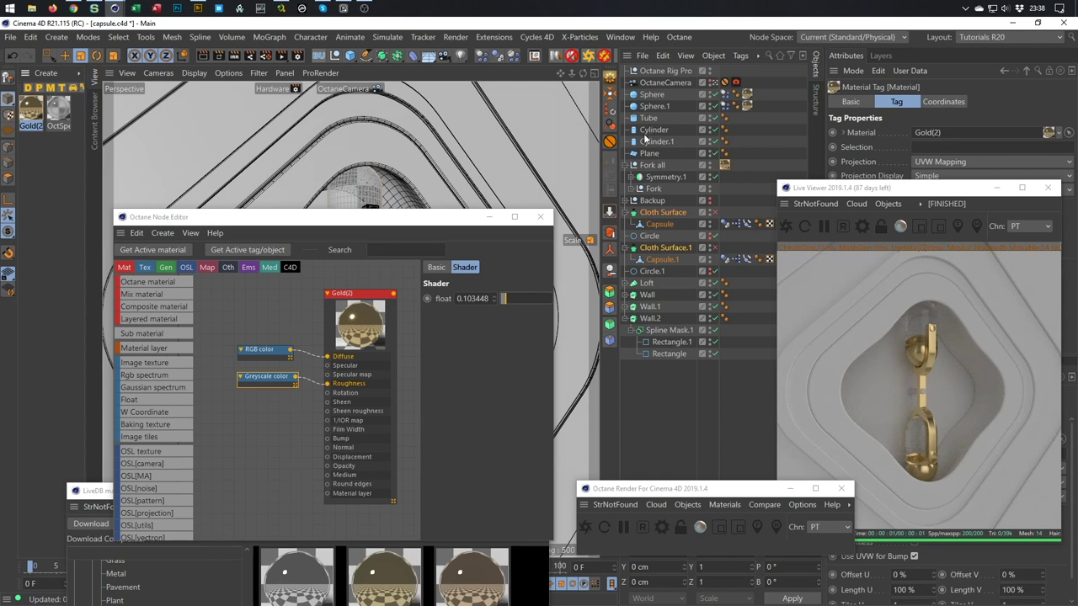
drag(655, 120, 655, 119)
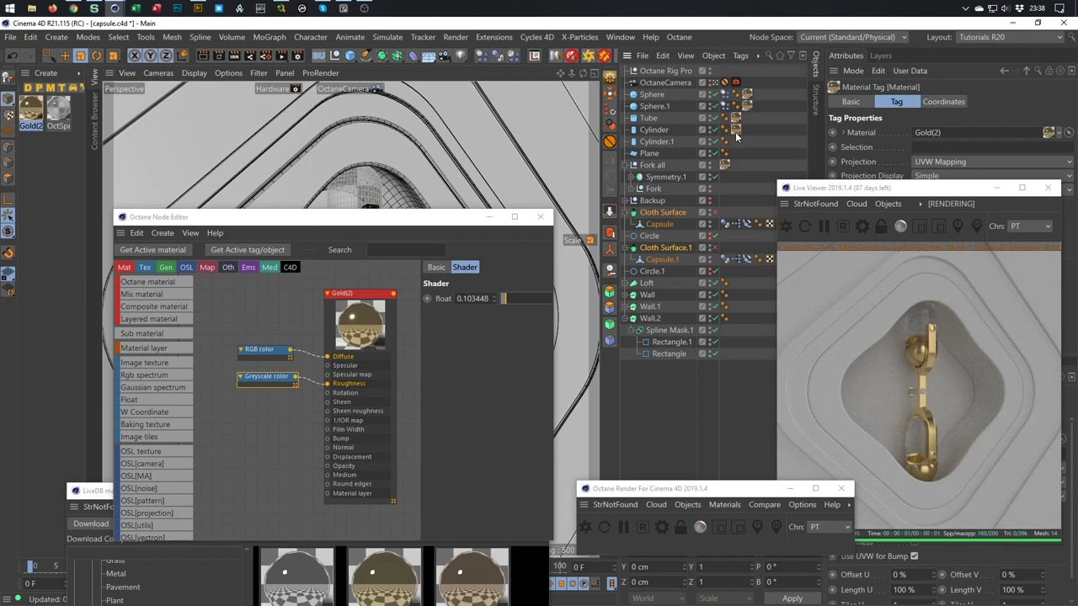
ctrl+drag(736, 130, 737, 141)
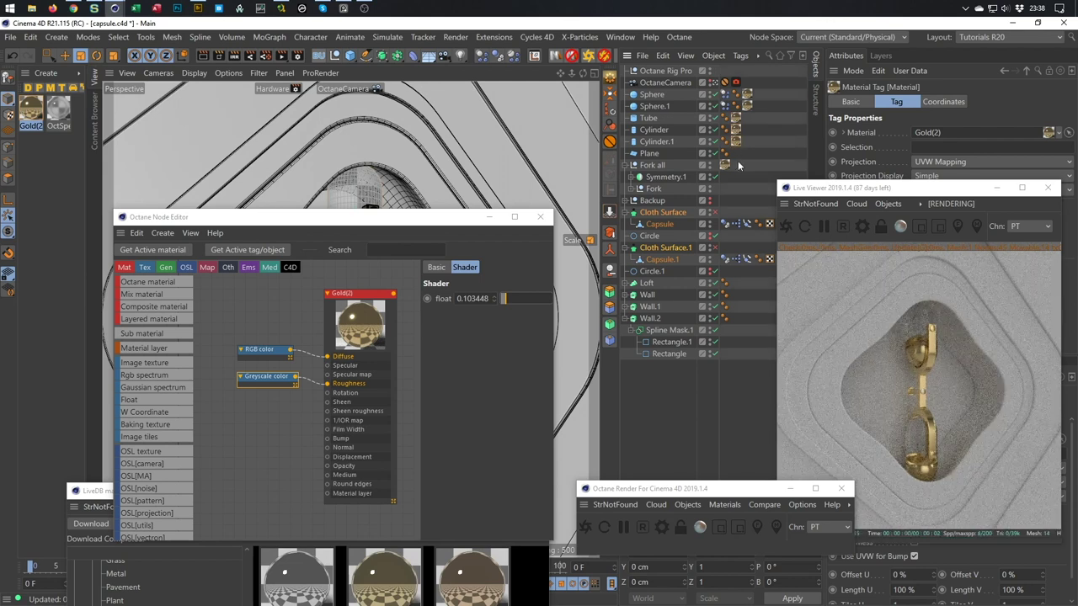
click(539, 217)
drag(431, 494, 547, 118)
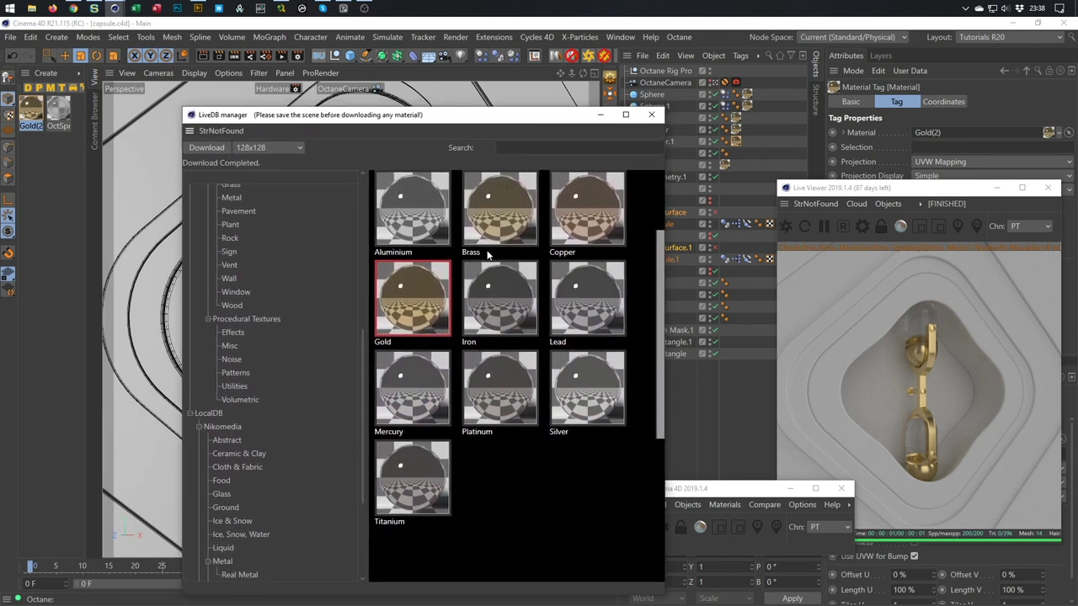
Download Ceramic_Cracked_01 from LiveDB's Ceramic & Clay category, then move the library aside
click(251, 454)
click(505, 237)
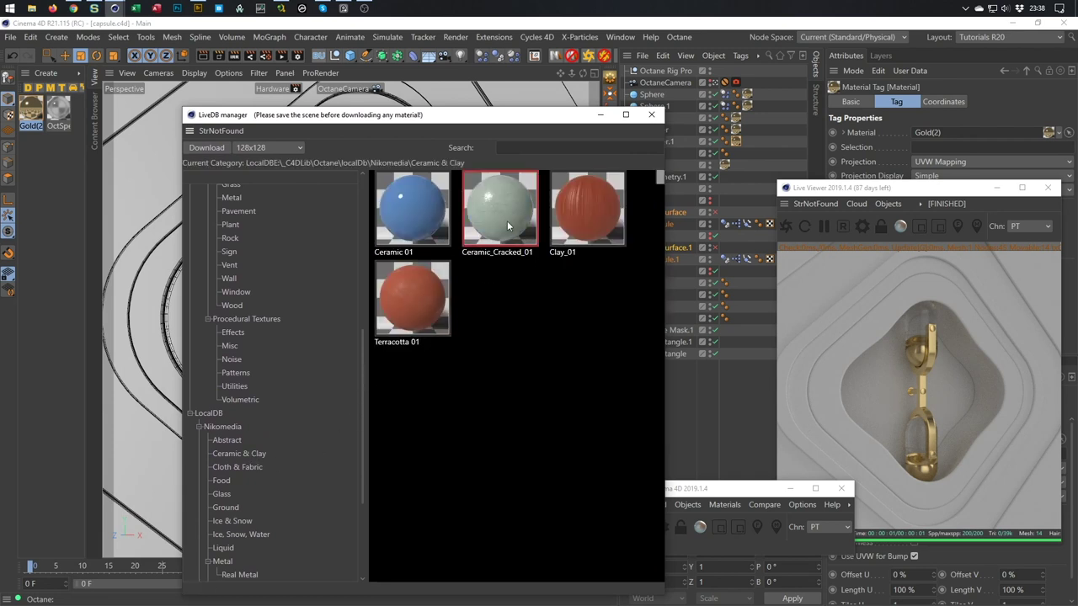
click(212, 148)
drag(530, 116, 386, 536)
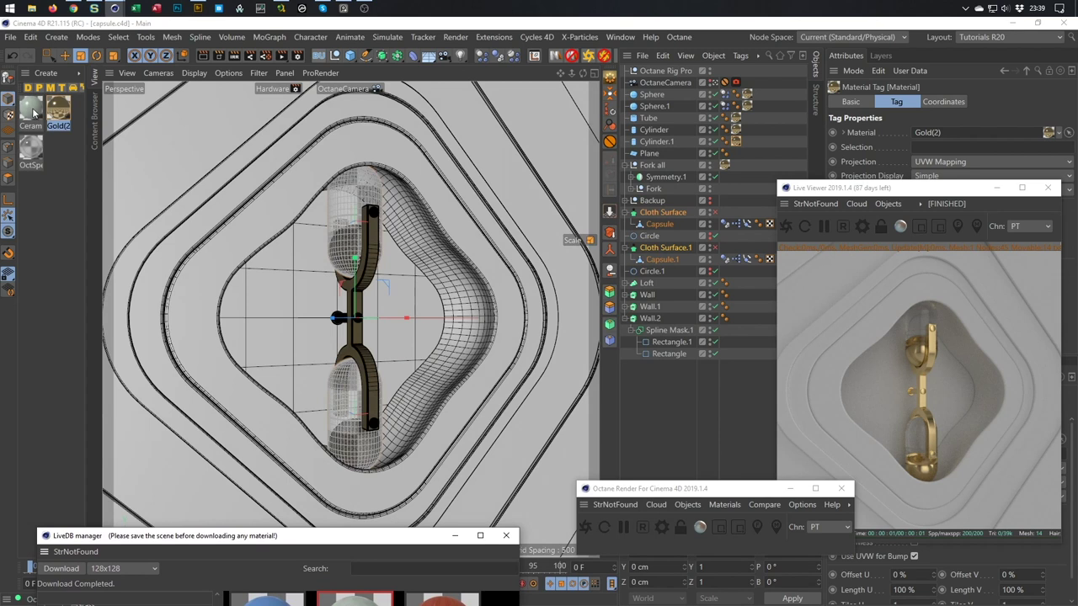
Rename Wall.1 to 'Frame small'
click(649, 319)
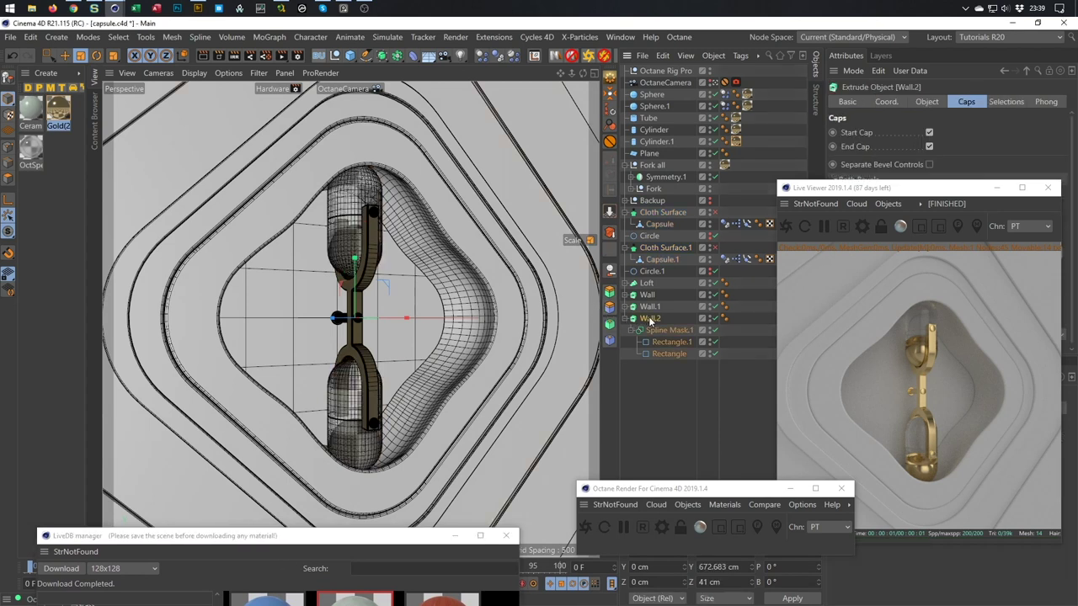
double_click(651, 307)
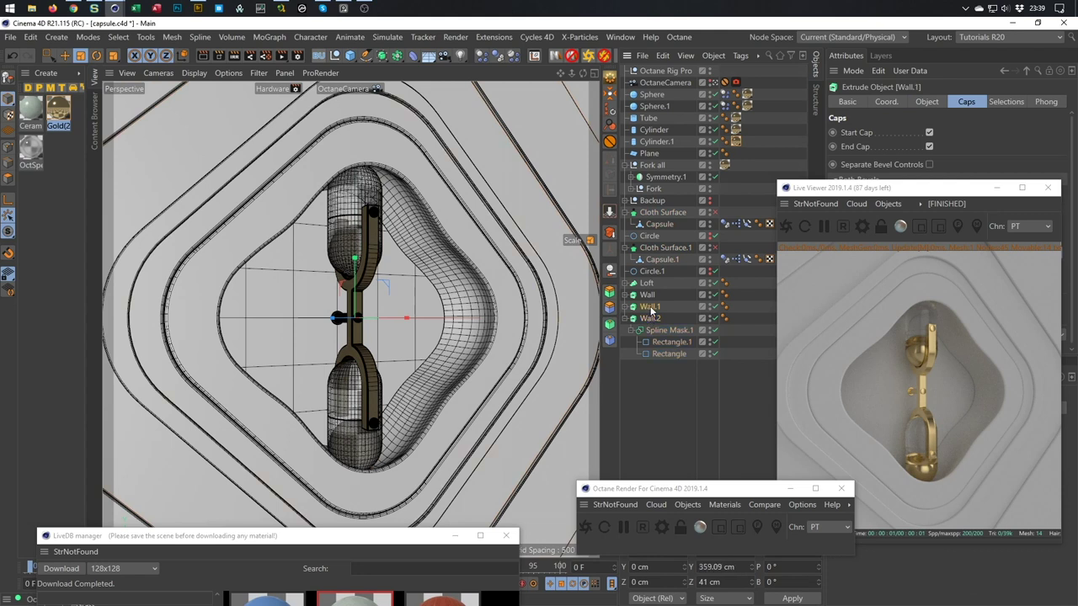
key(BackSpace)
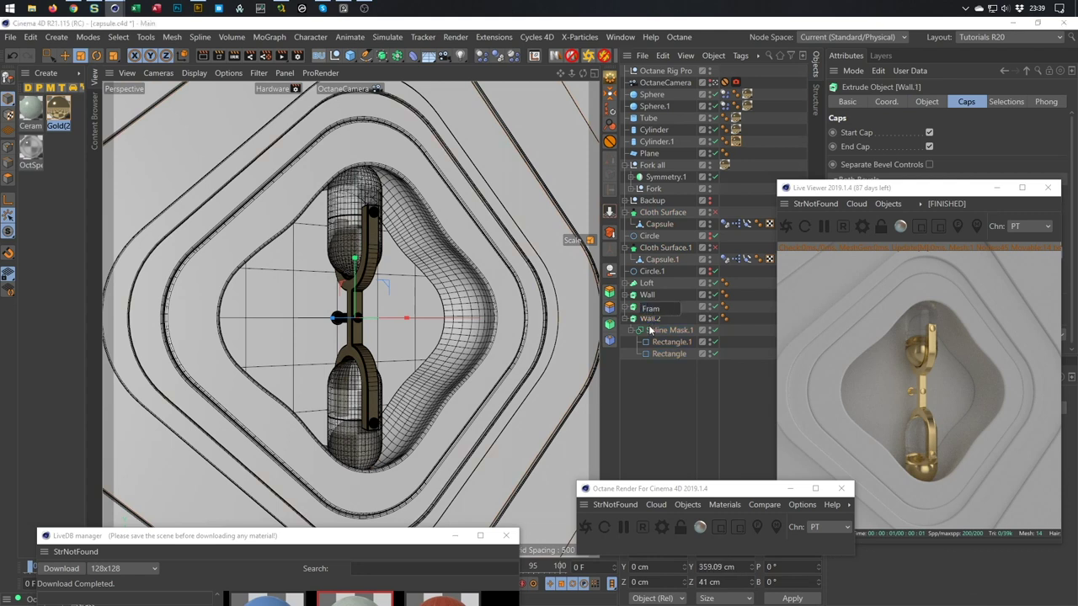
text(Frame small)
key(Return)
Rename Wall.2 to 'Frame Big' and apply Ceramic_Cracked_01 to Wall
double_click(649, 319)
text(Frame)
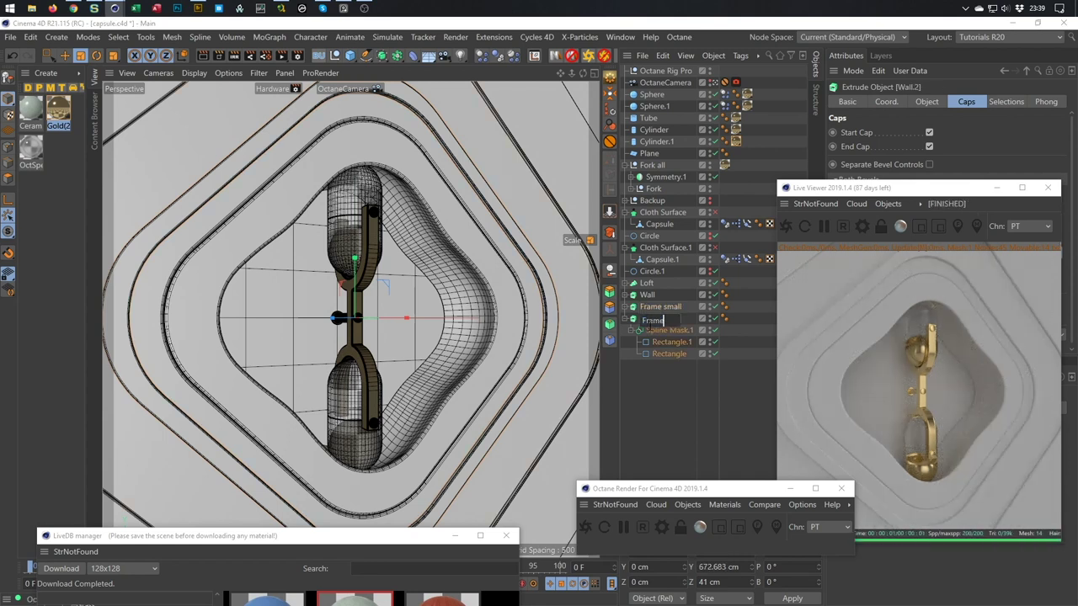
text( Big)
key(Return)
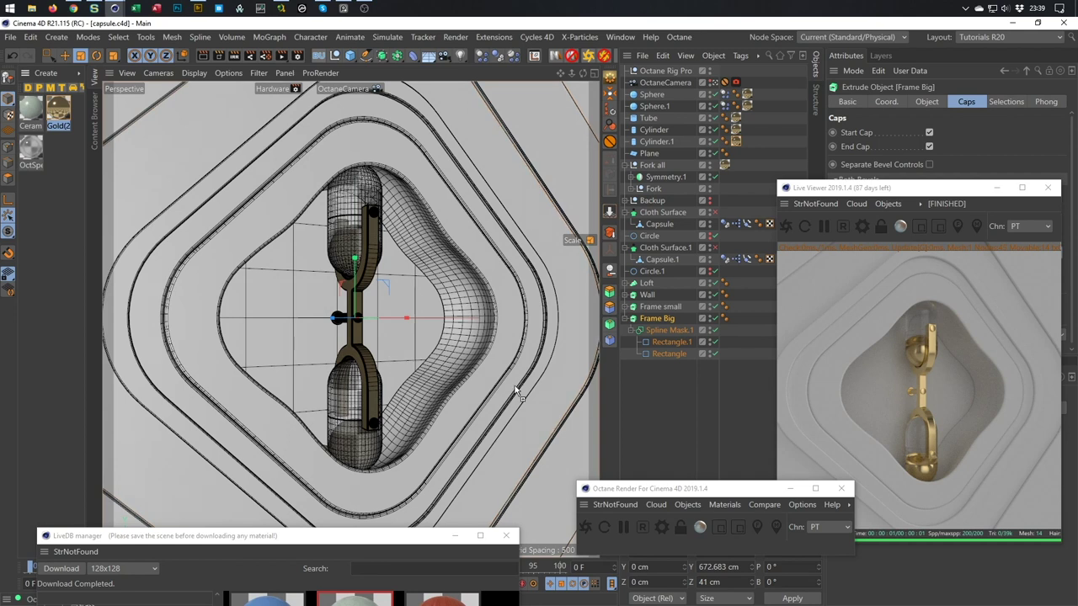
drag(650, 299, 647, 298)
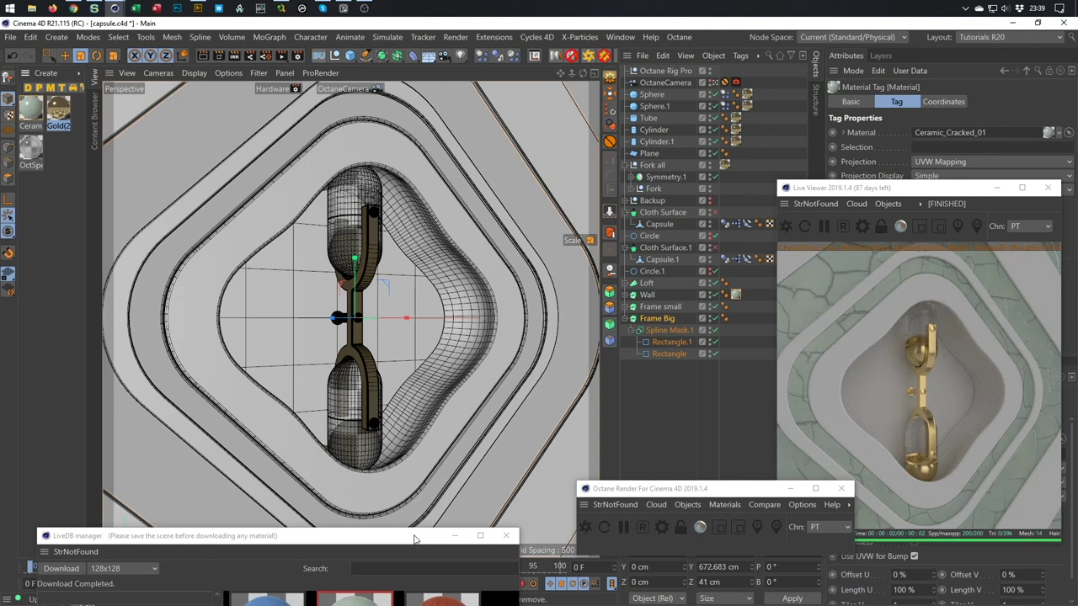
Open Ceramic_Cracked_01 in an enlarged Octane Node Editor, closing the Material Editor
double_click(37, 112)
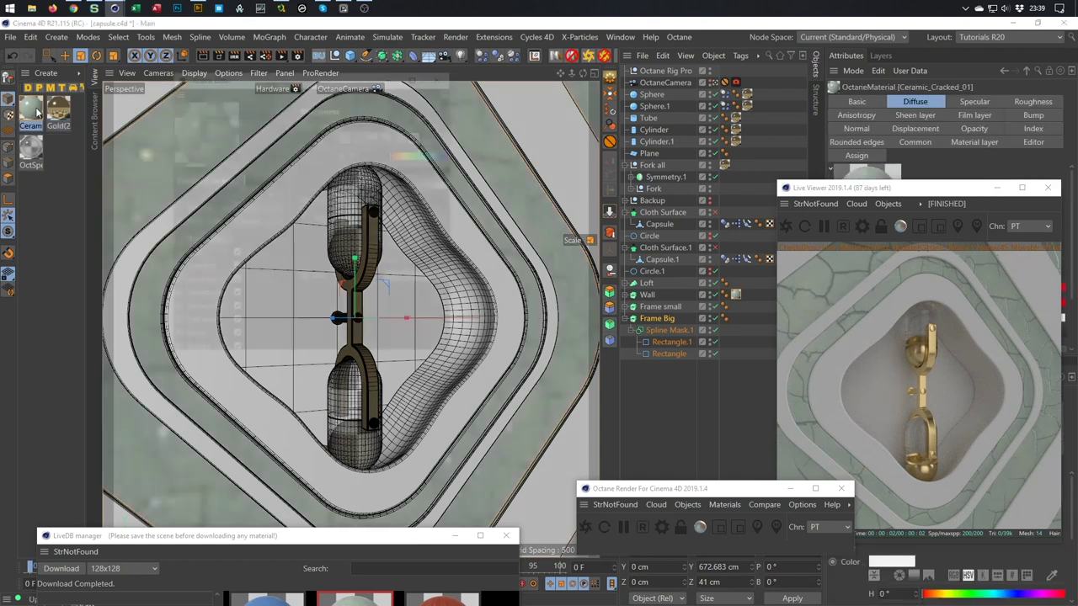
click(202, 240)
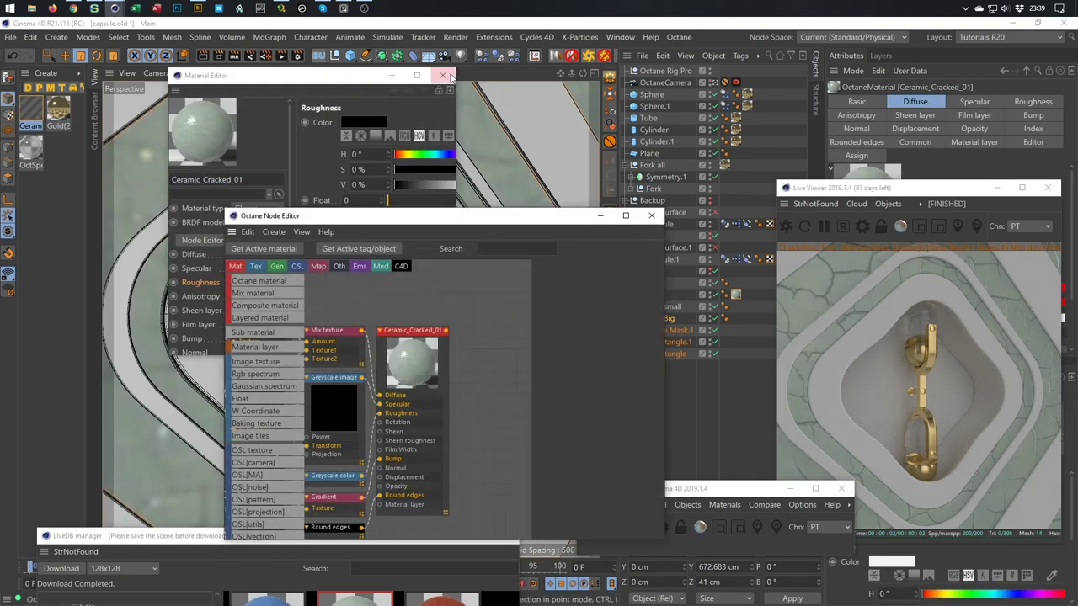
click(442, 74)
drag(469, 204, 345, 90)
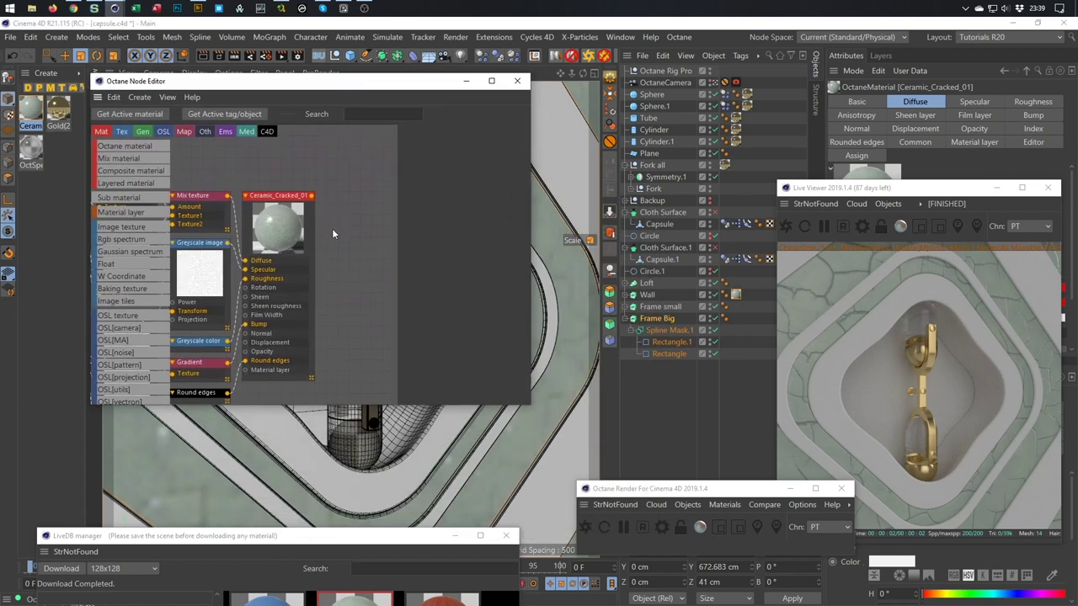
drag(530, 407, 646, 495)
Spread out the Transform value and Greyscale image nodes and delete the Round edges node
middle_drag(272, 312, 445, 281)
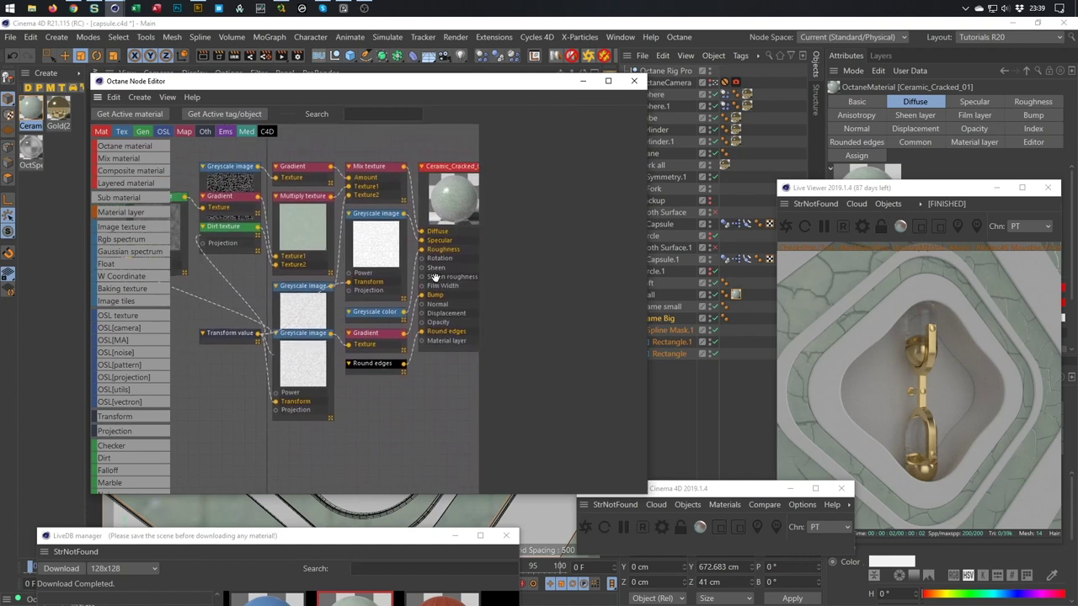
drag(237, 341, 199, 380)
drag(300, 336, 295, 397)
click(384, 367)
key(Delete)
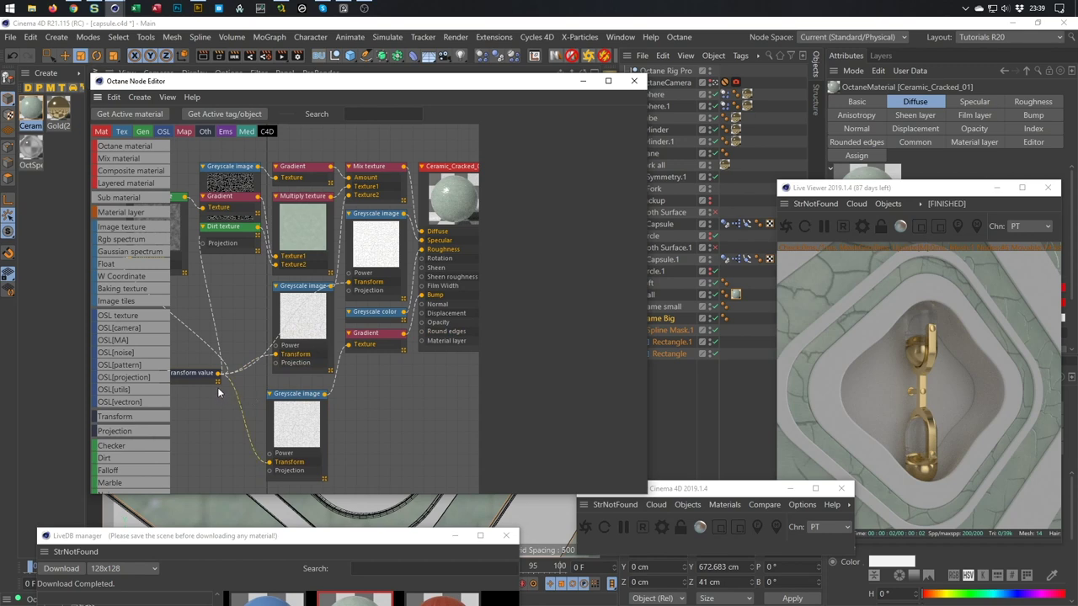
click(192, 373)
Shrink the crack texture scale to about 0.39 and lower the Greyscale image power
drag(623, 269, 610, 271)
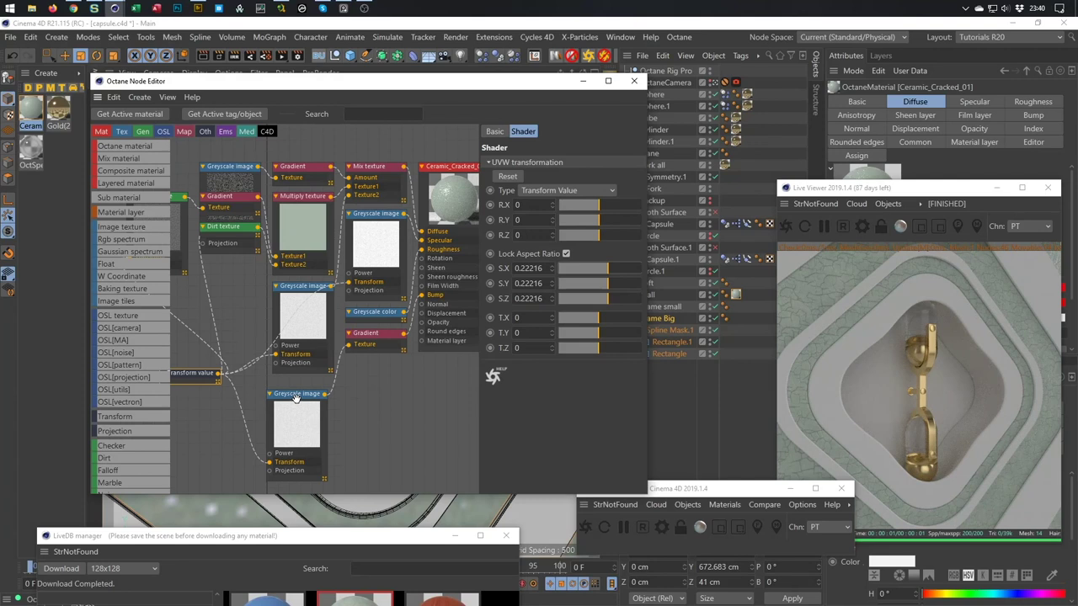
click(304, 418)
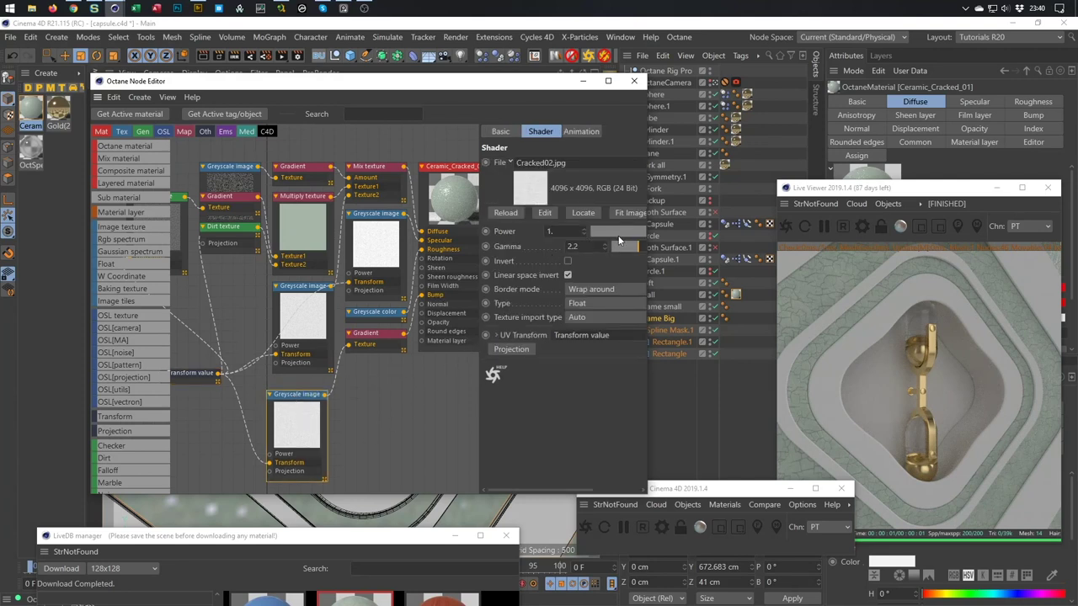
drag(611, 234, 596, 235)
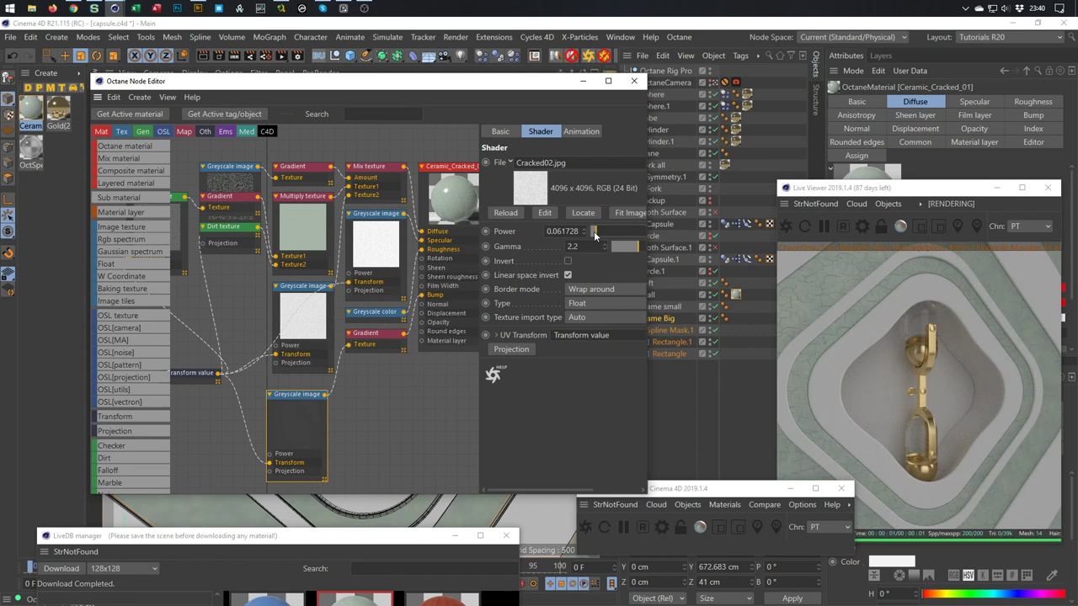
drag(594, 231, 592, 232)
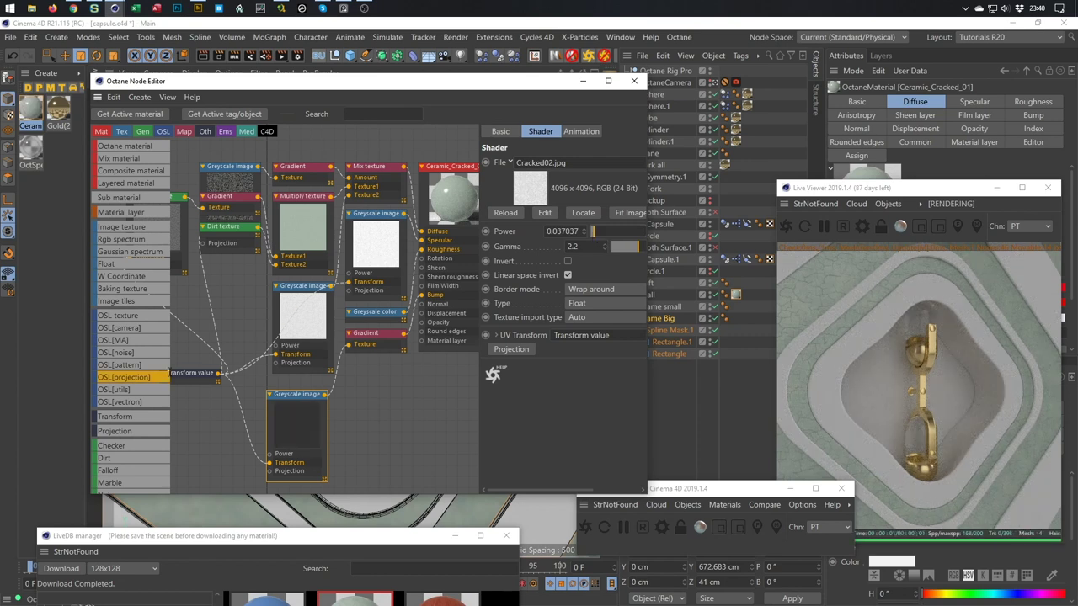
Tile the texture finer, set Greyscale power to about 0.105, and bring up the material library
click(191, 373)
drag(600, 270, 603, 269)
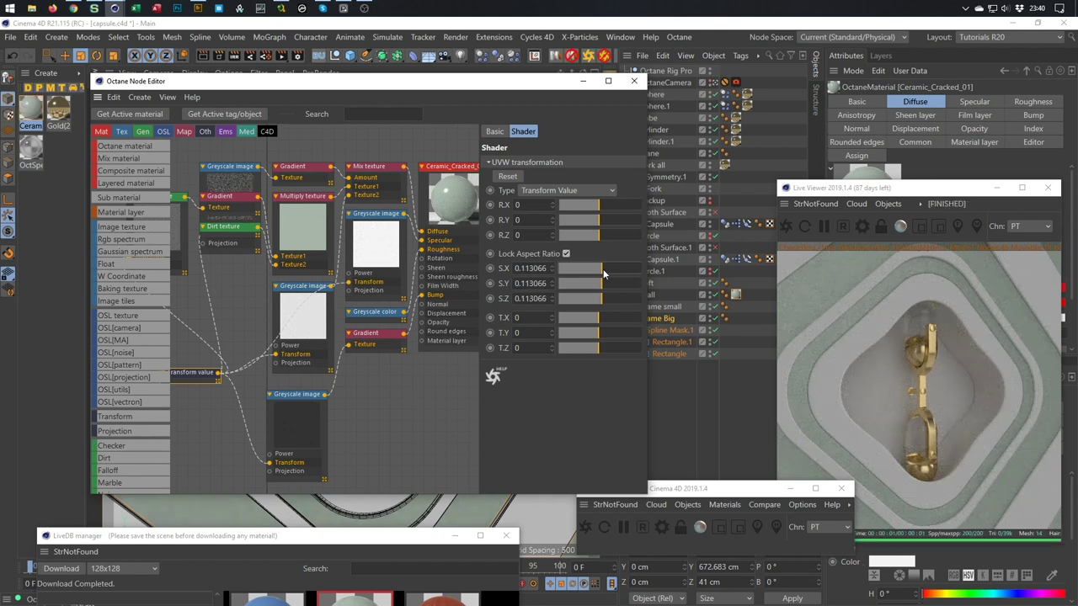
click(304, 398)
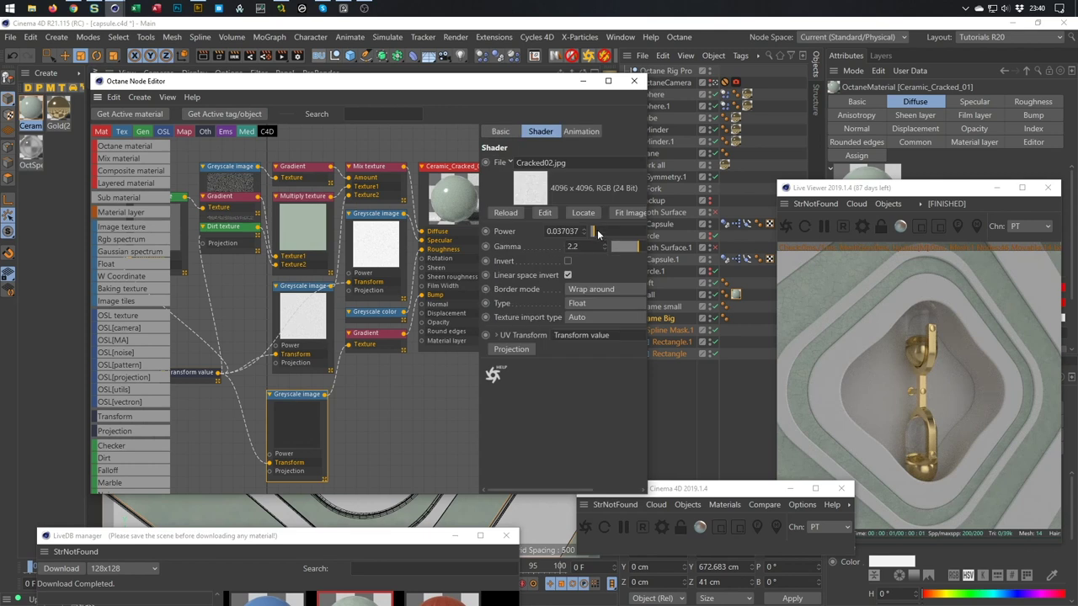
drag(596, 229, 597, 230)
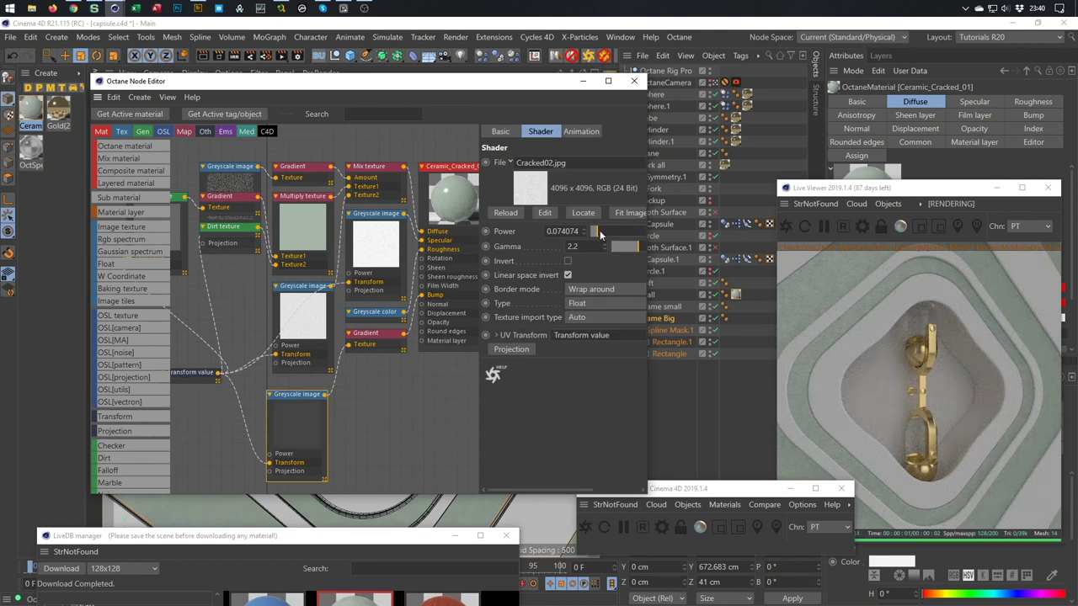
drag(601, 238, 600, 239)
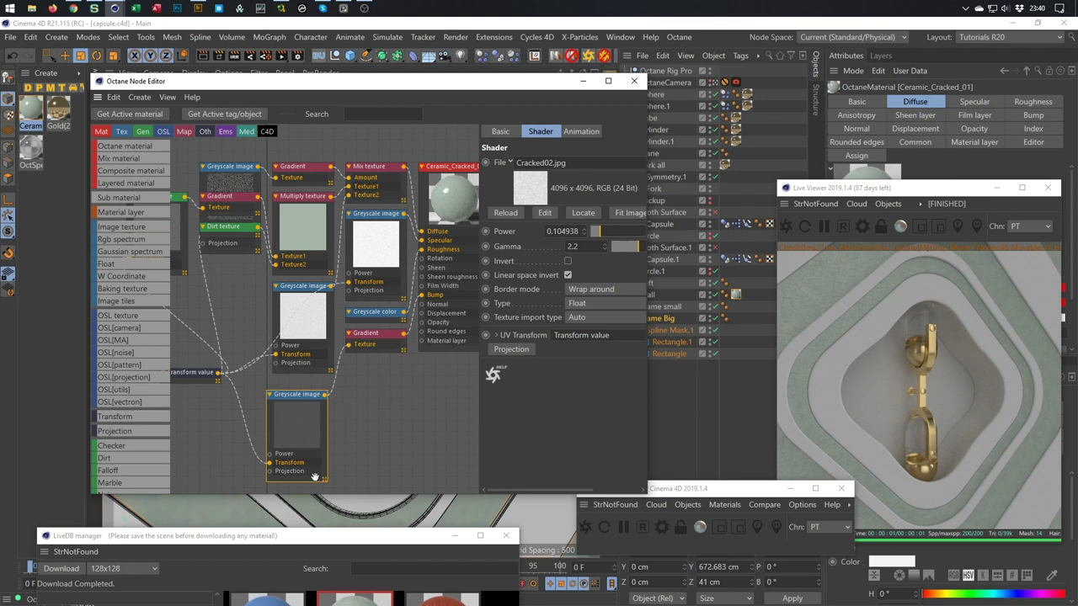
drag(291, 542, 385, 89)
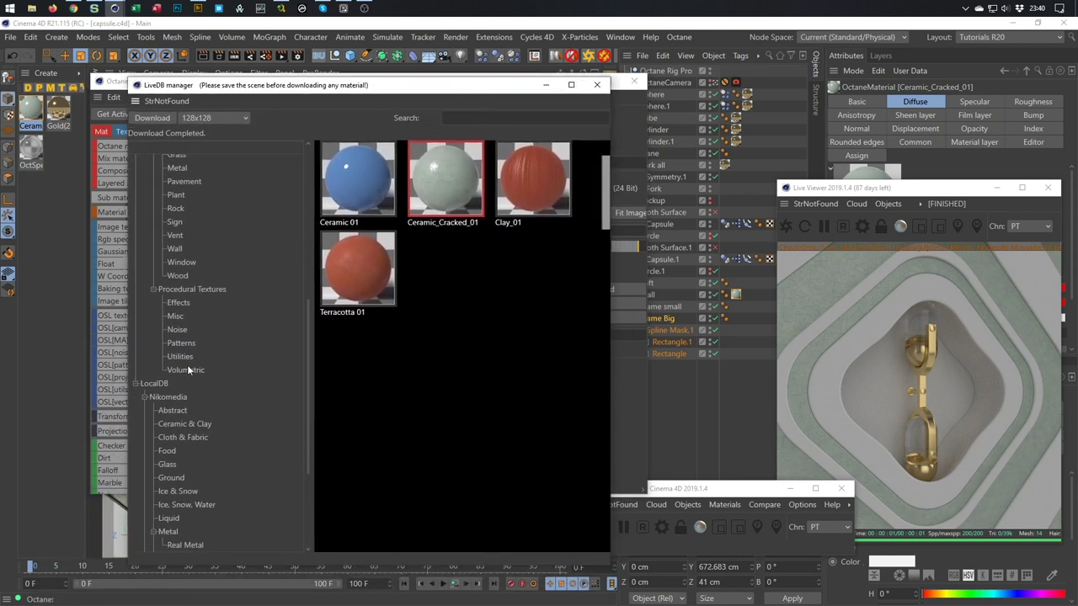
Download Wood_012 from the LocalDB Wood category and minimize the library
drag(308, 341, 311, 138)
click(136, 162)
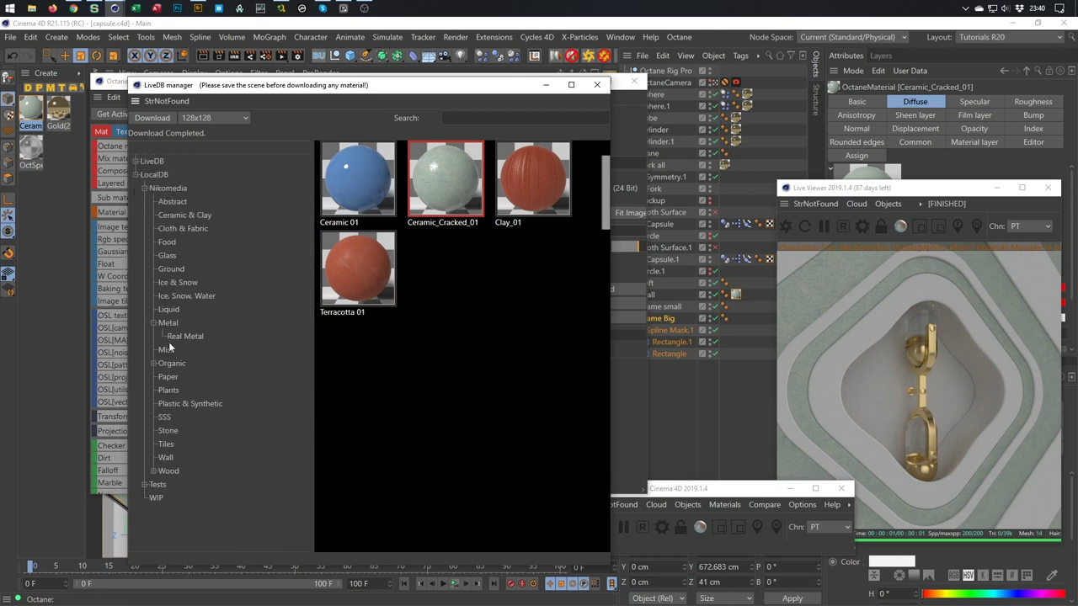
click(165, 471)
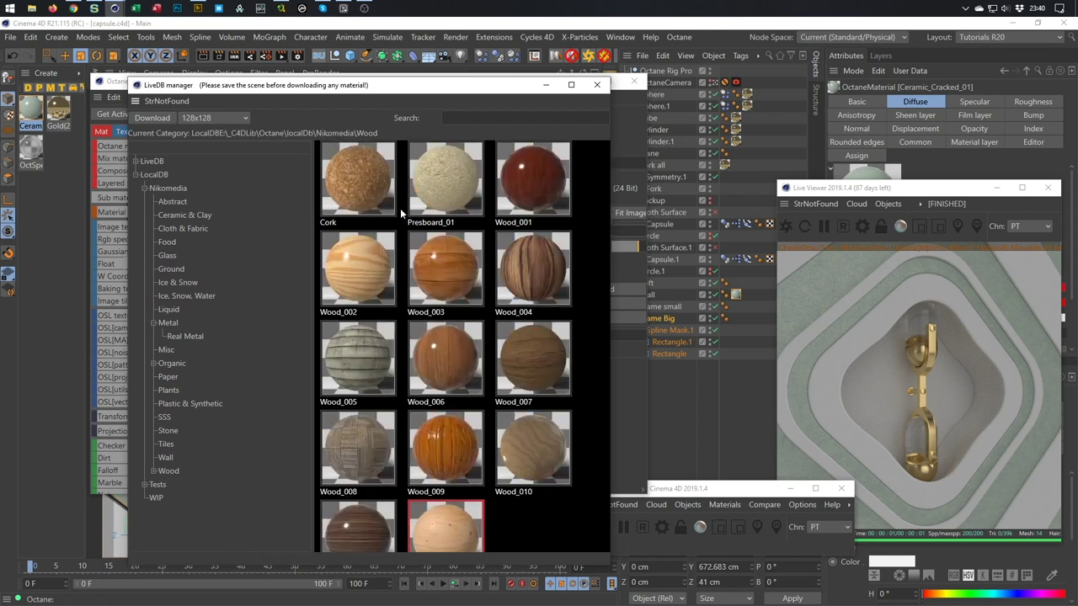
click(165, 123)
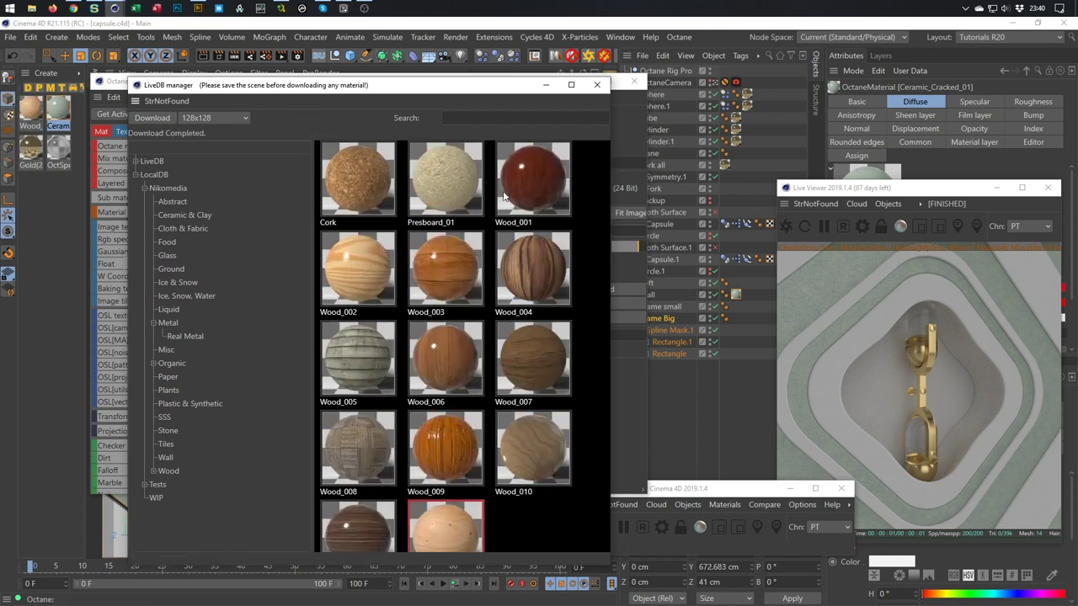
drag(519, 91, 495, 234)
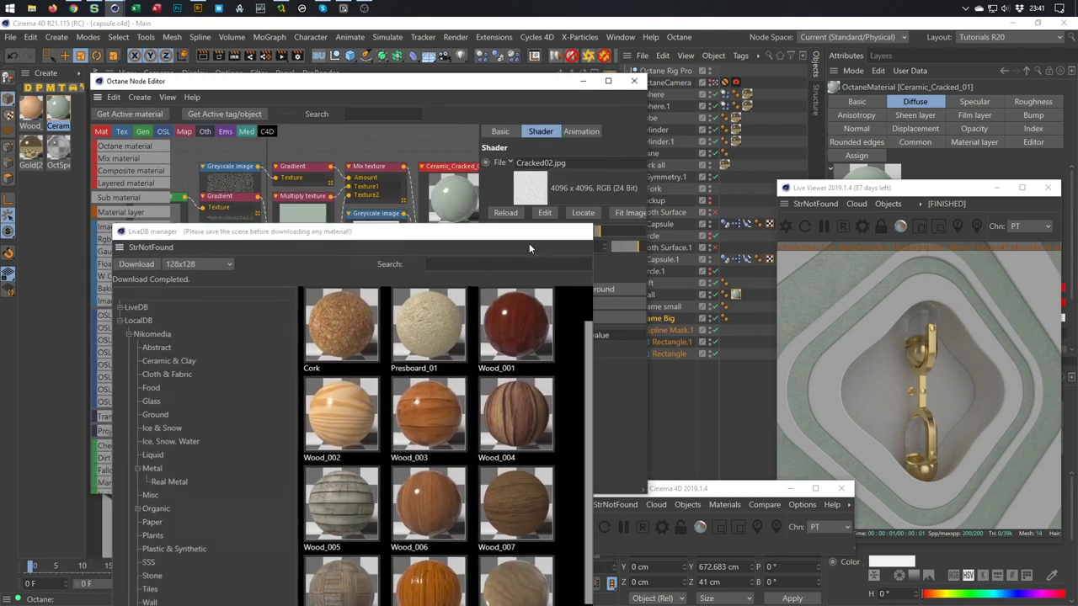
click(528, 237)
Apply the Wood_012 material to the Loft object
click(30, 108)
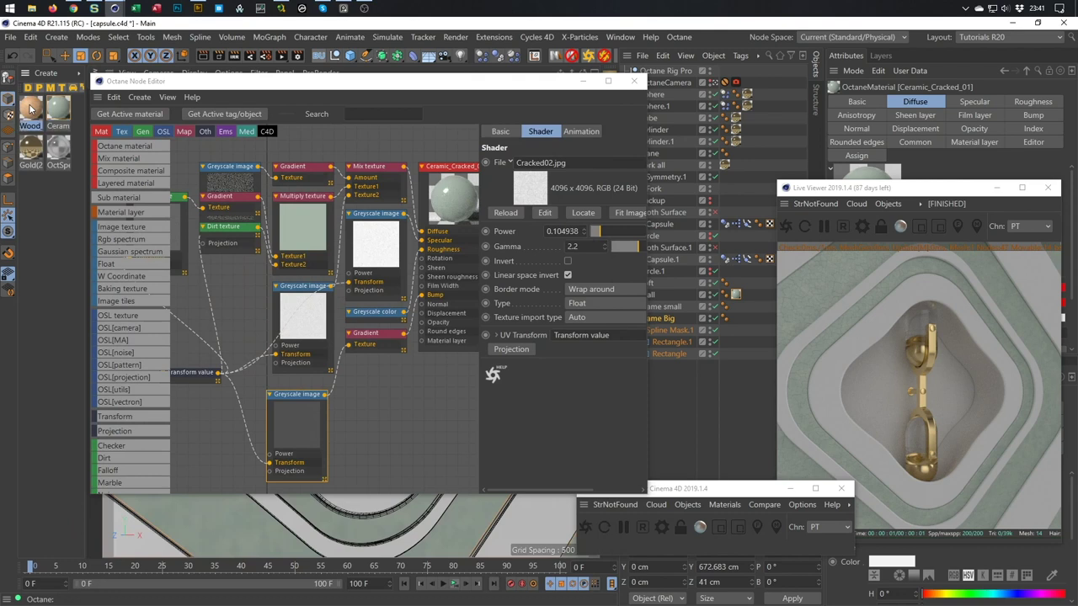
middle_drag(279, 263, 328, 228)
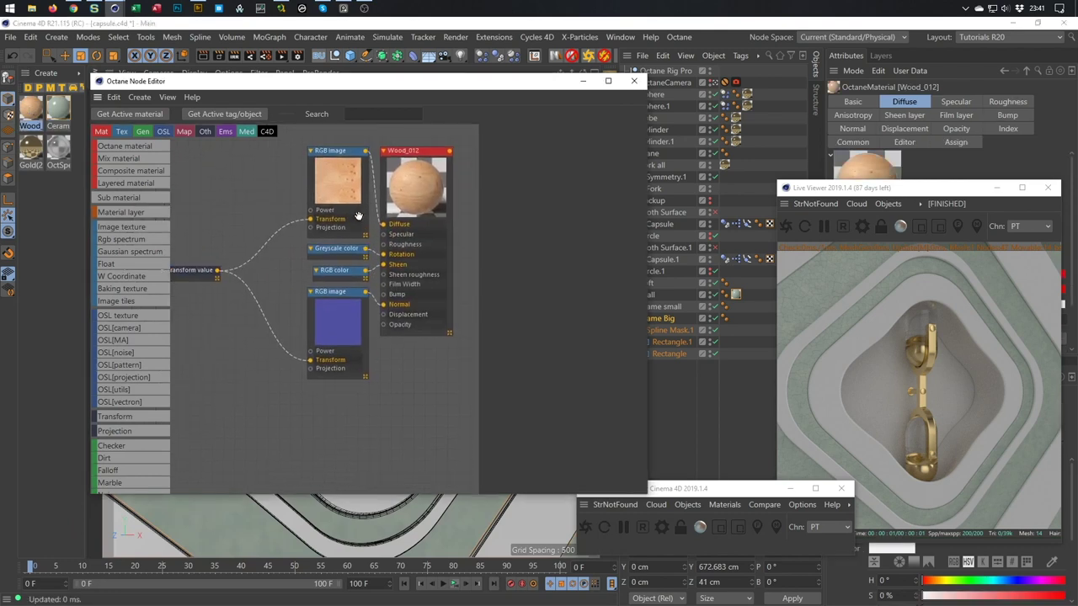
drag(407, 87, 308, 275)
click(551, 337)
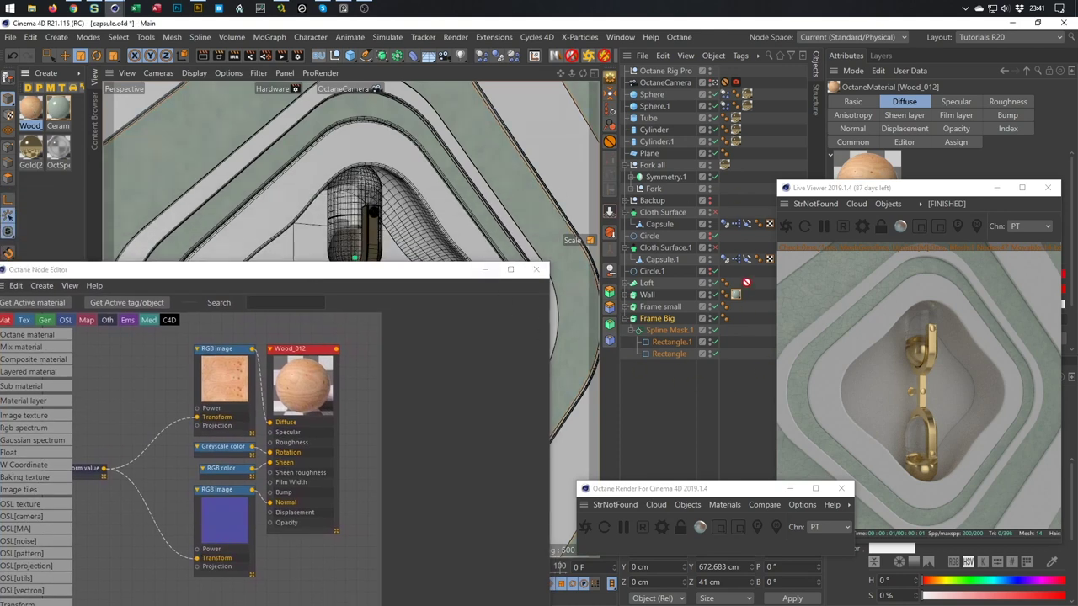
drag(649, 287, 648, 285)
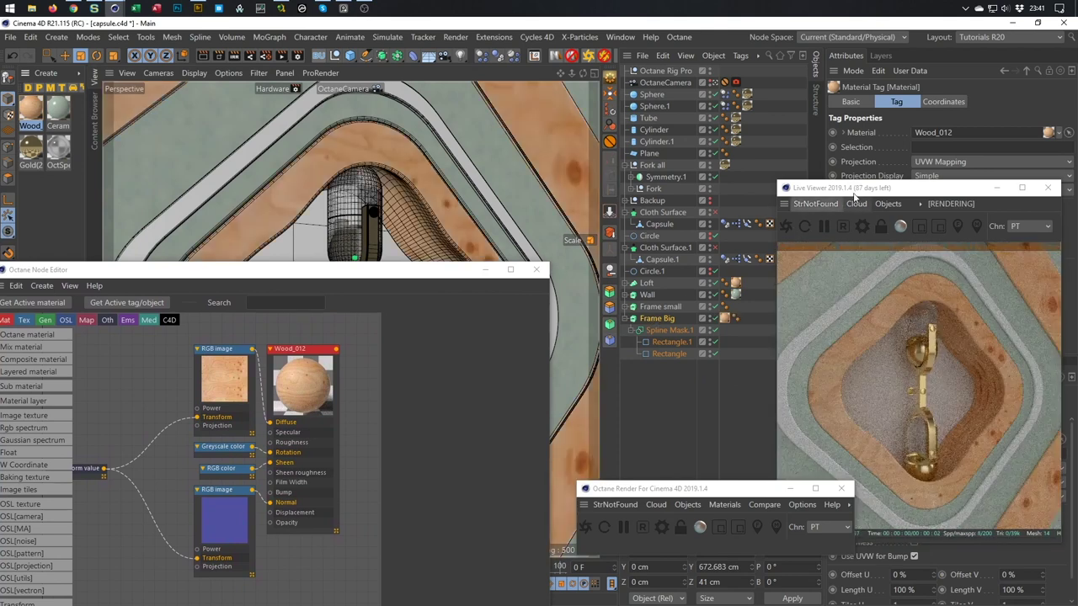
drag(894, 190, 406, 110)
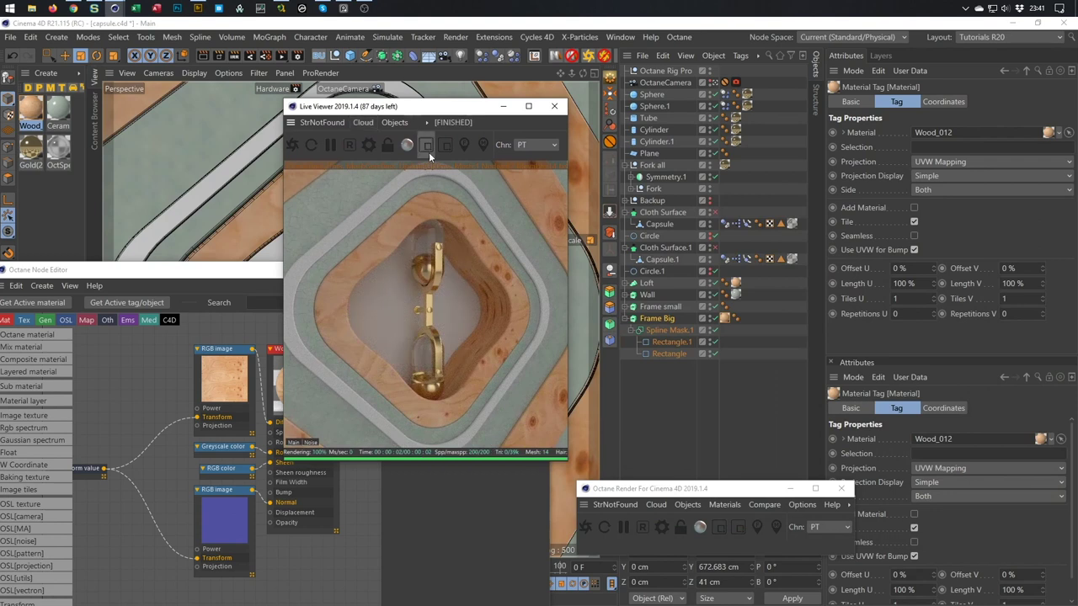
Set the Loft's Wood_012 tag projection to Cubic
click(725, 315)
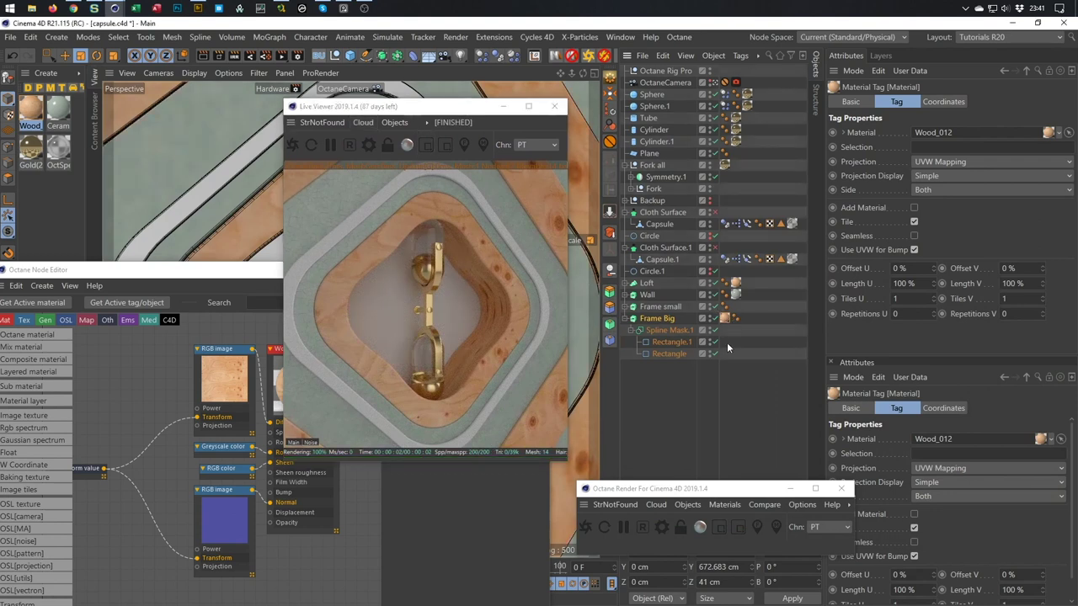
click(721, 346)
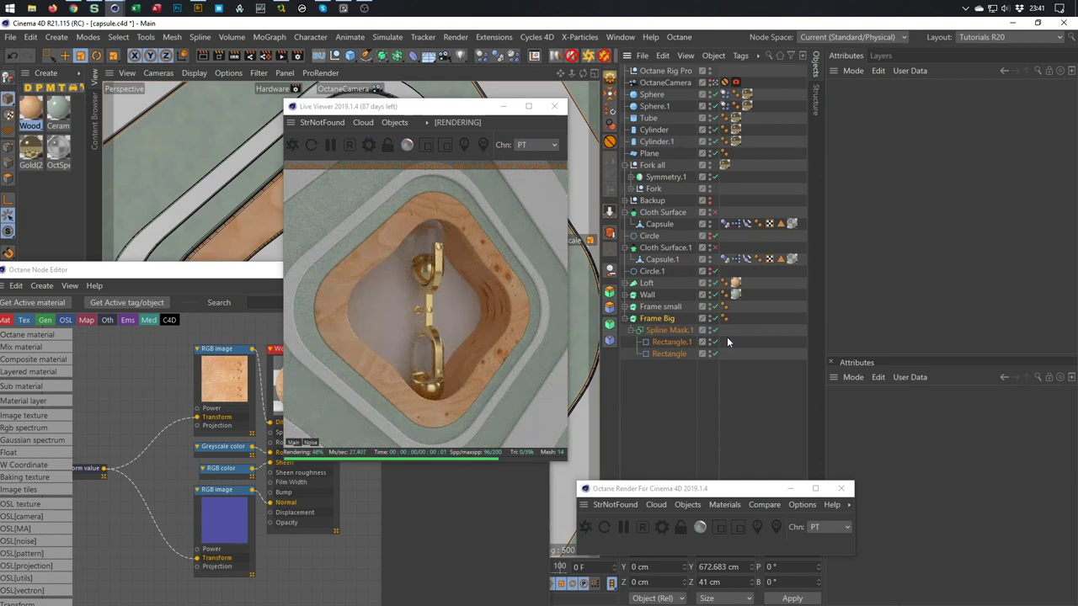
click(734, 318)
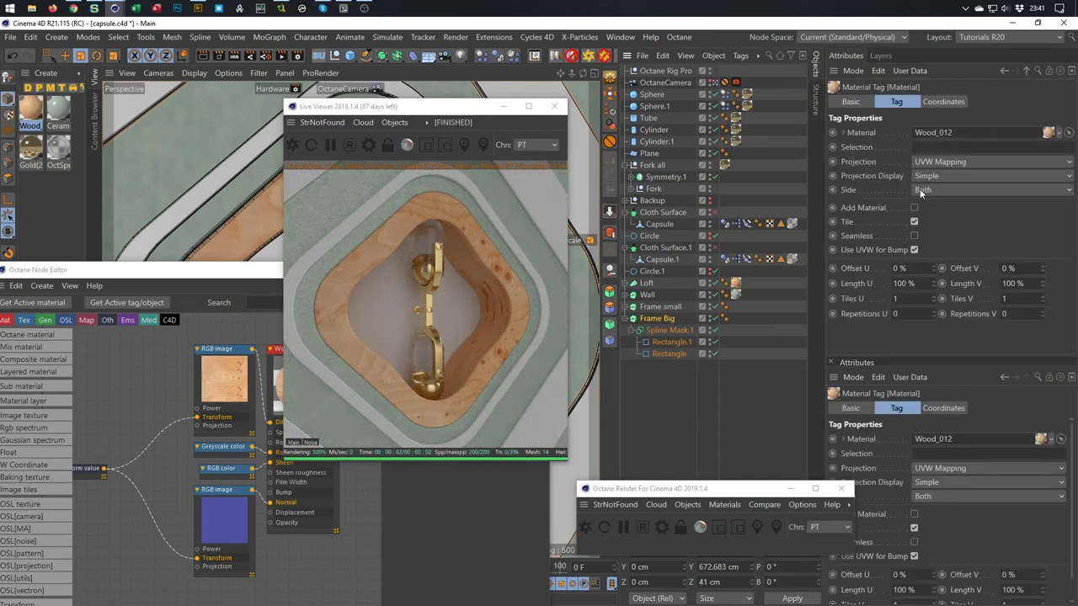
click(938, 162)
click(951, 220)
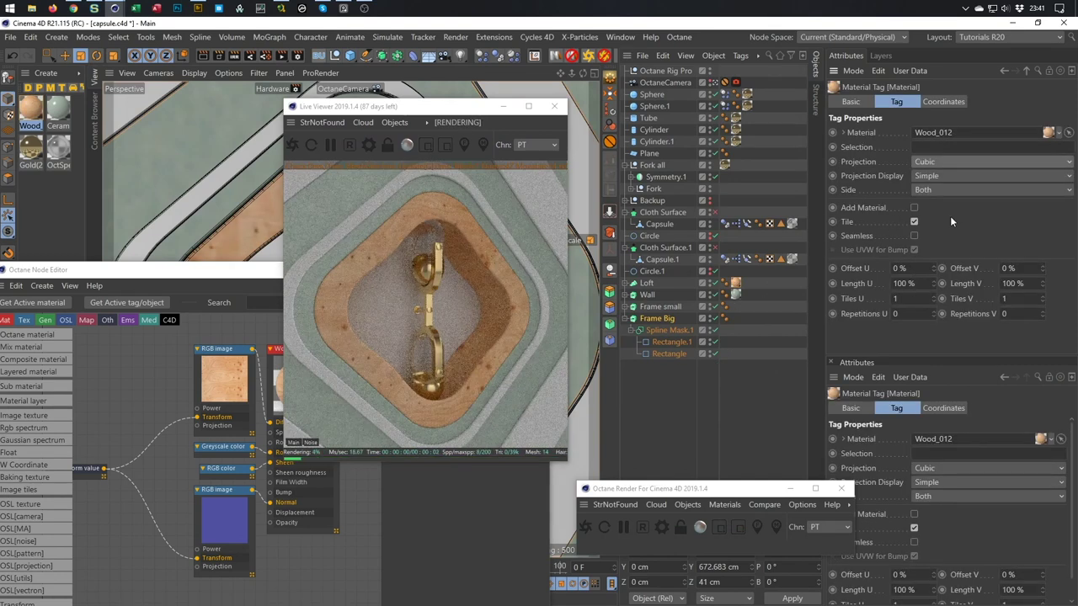
Fit the wood texture tag to its object, including sub-objects
right_click(737, 283)
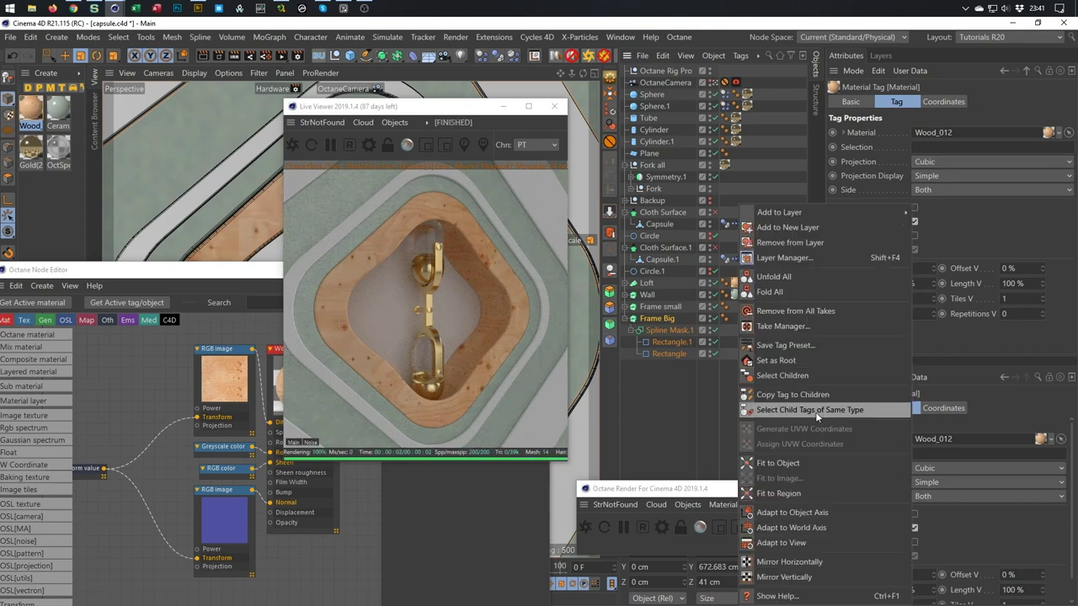
click(801, 463)
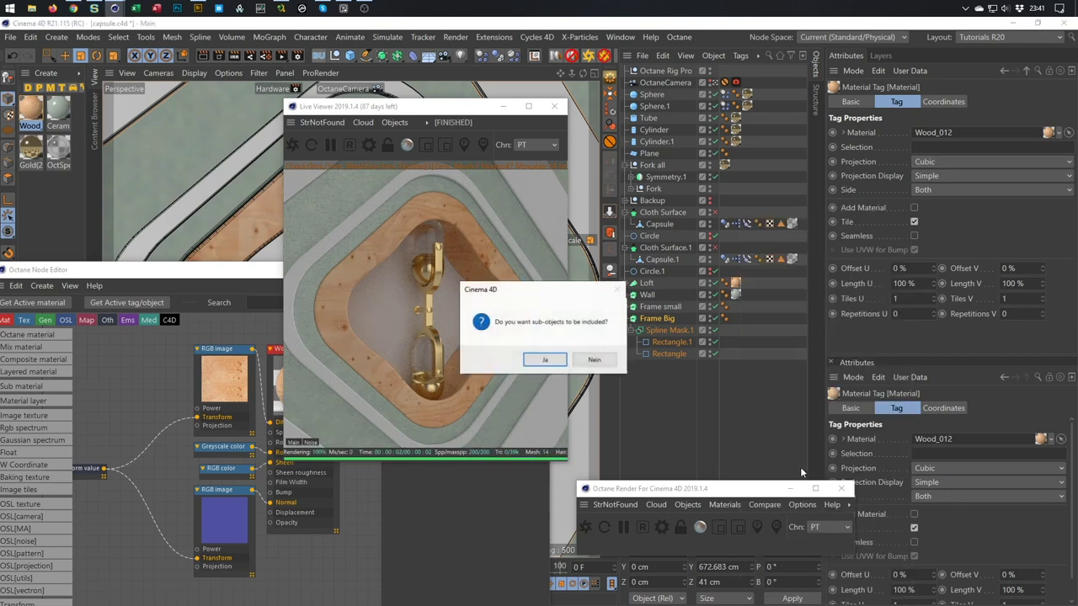
click(553, 361)
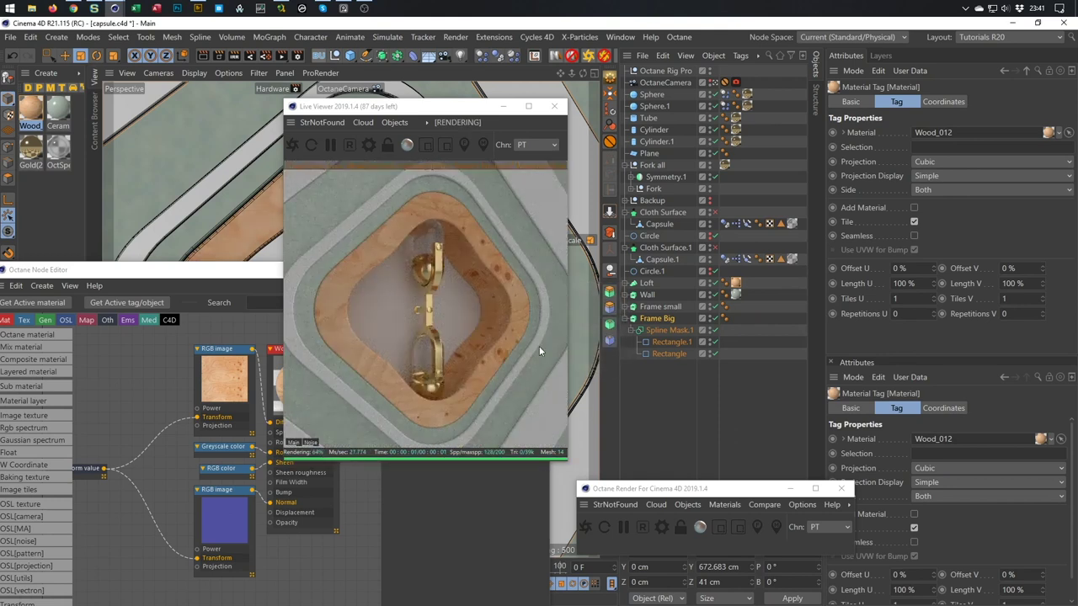
drag(463, 110, 773, 146)
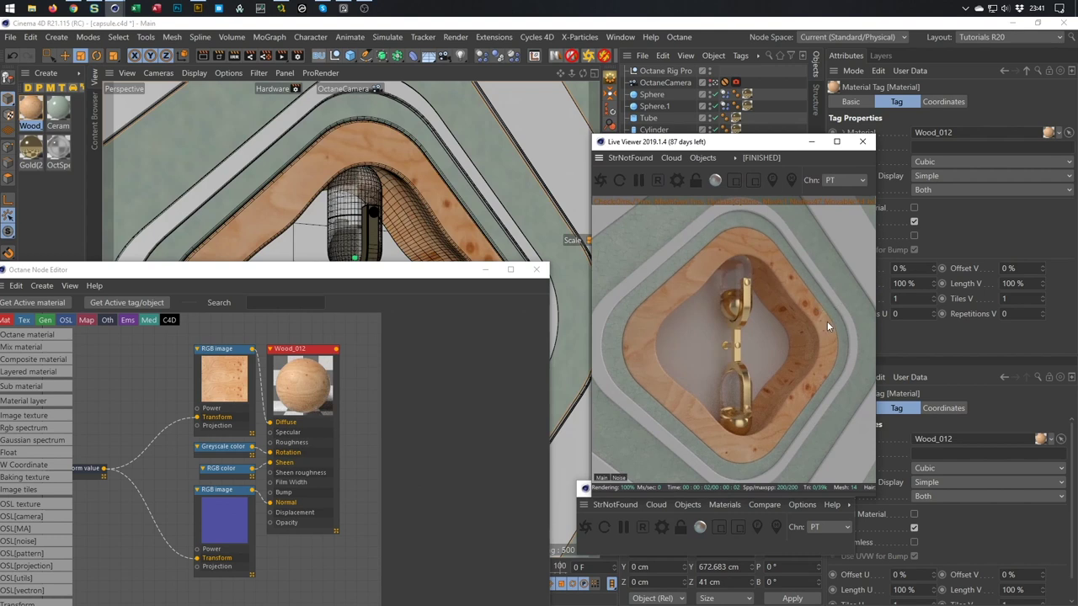
Set Wood_012's Transform value scale to about 1.031, then duplicate the Gold(2) material
click(87, 474)
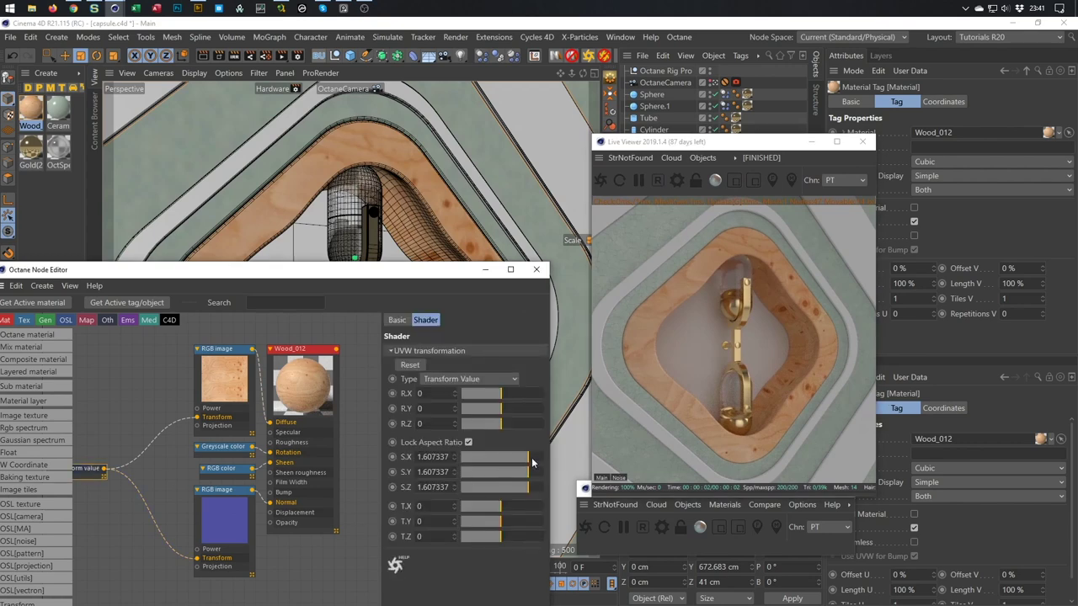
mouse_move(531, 462)
mouse_down()
mouse_move(518, 462)
mouse_move(535, 461)
mouse_up()
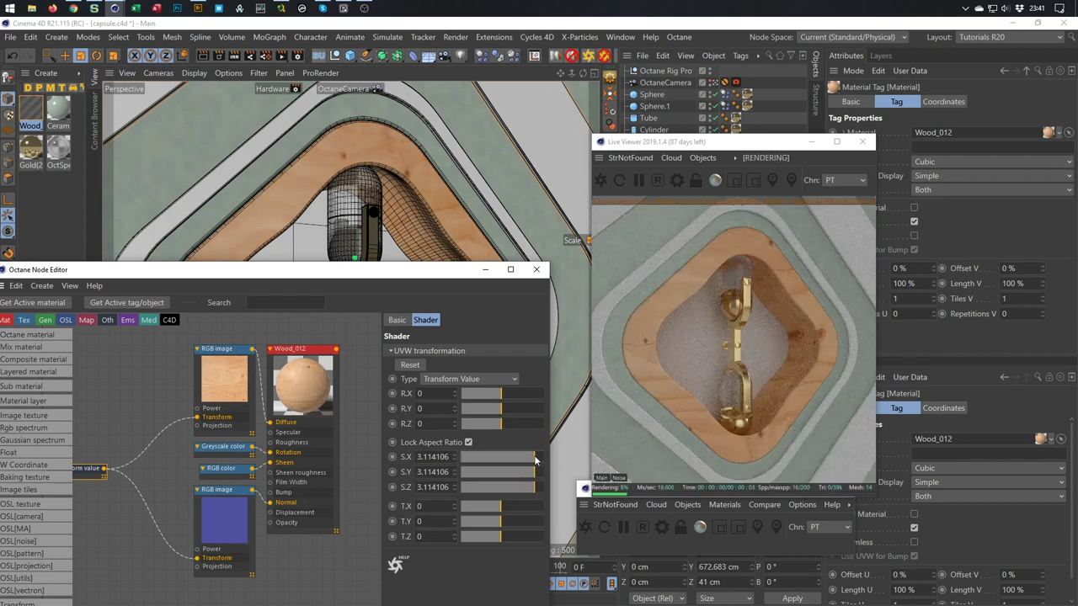
drag(535, 460, 524, 480)
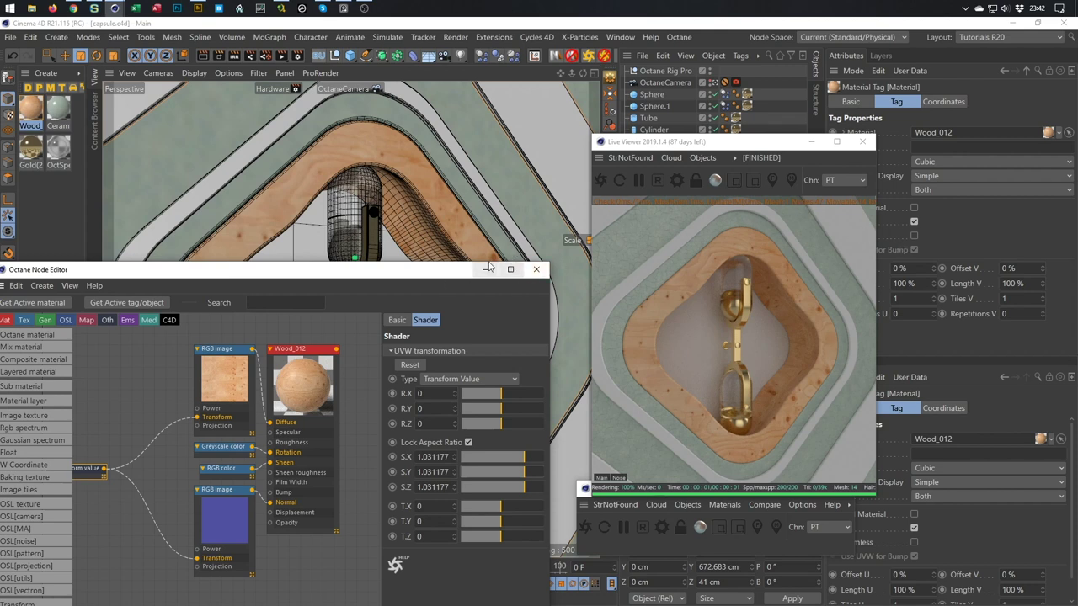
drag(425, 278, 426, 380)
ctrl+drag(27, 150, 38, 205)
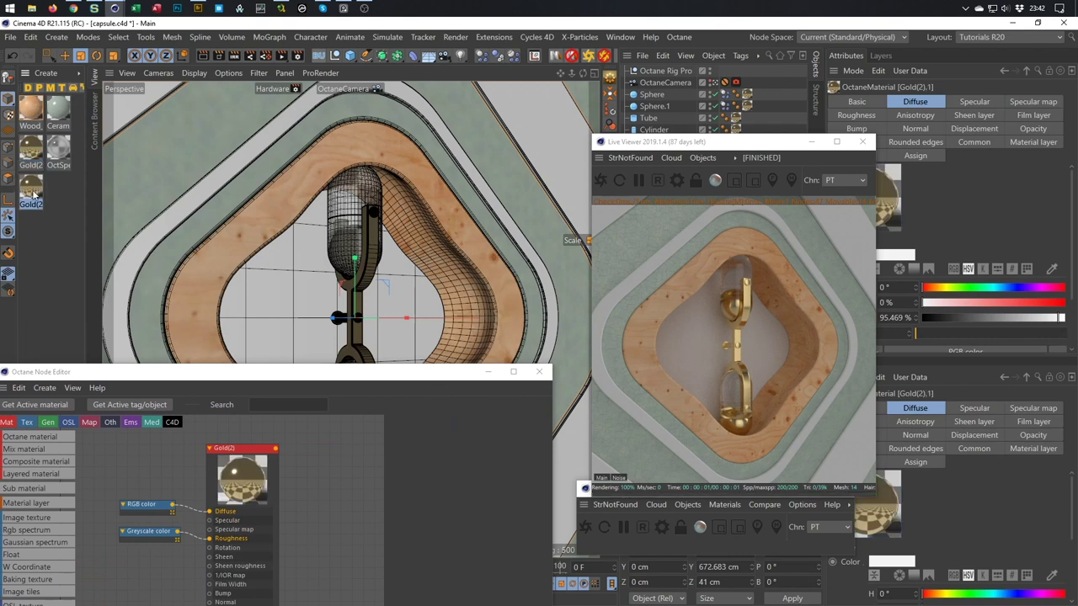
Rename the copied gold material to 'Frames'
double_click(30, 207)
text(Frames)
key(Return)
drag(219, 377, 261, 155)
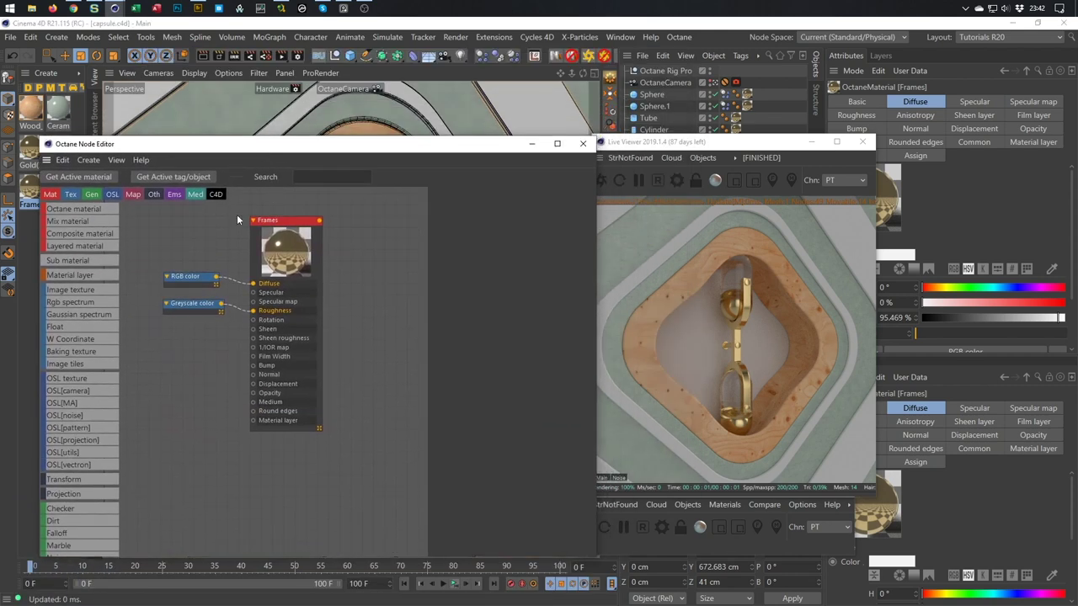
click(217, 39)
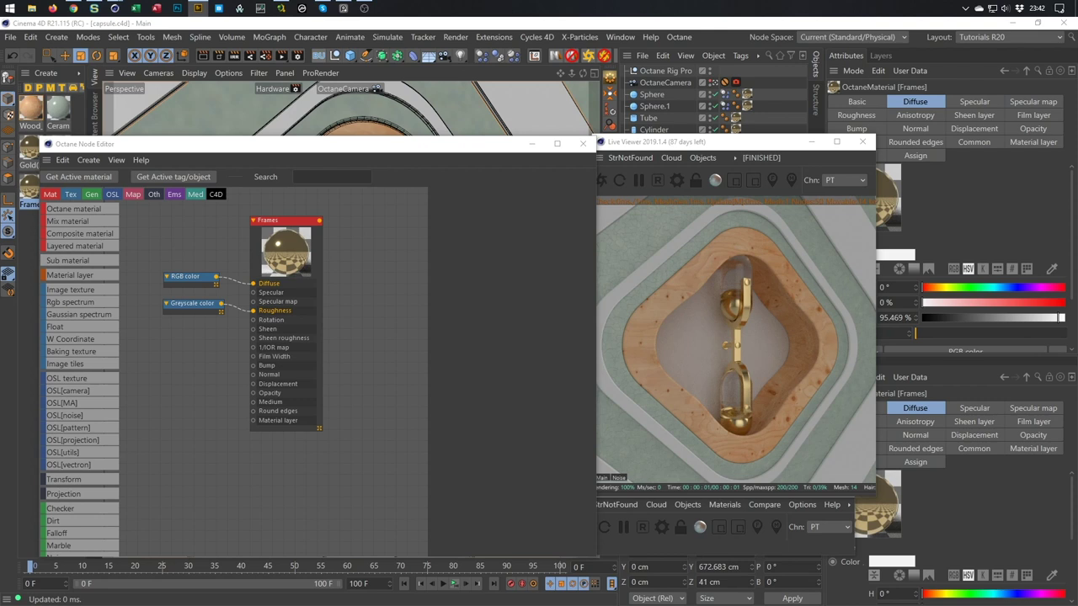
Replace the Greyscale roughness link with the scratch image as an ImageTexture feeding Roughness
drag(101, 589, 163, 379)
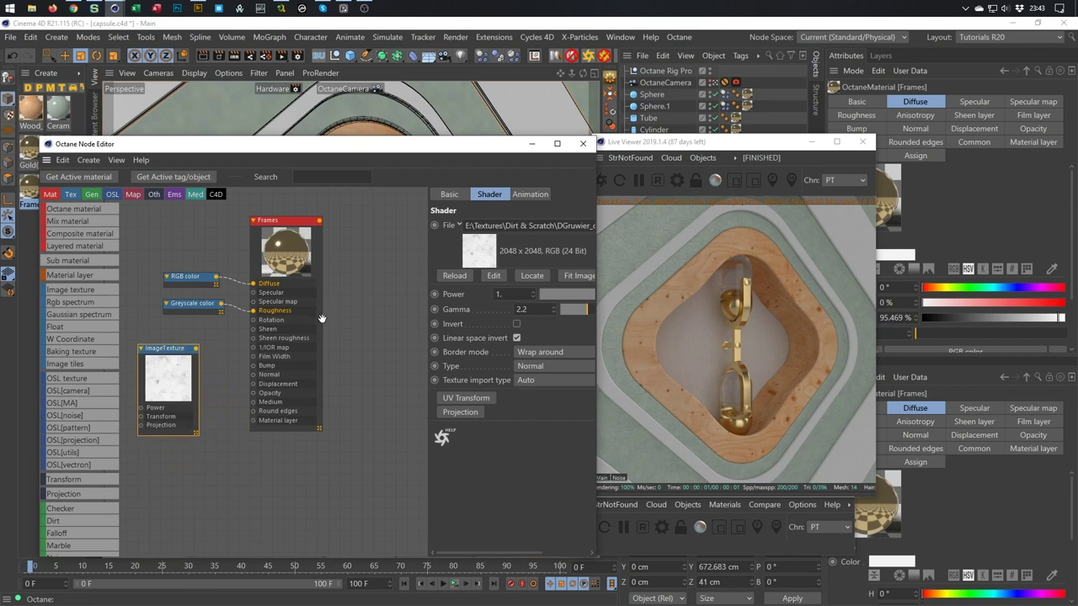
click(255, 313)
drag(255, 317, 136, 304)
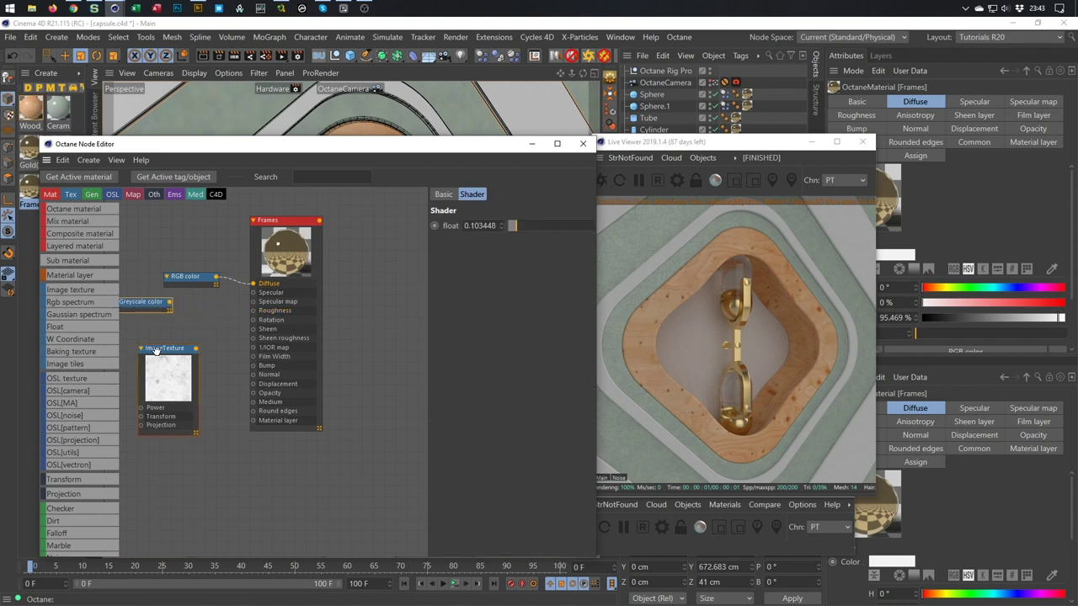
drag(197, 349, 254, 313)
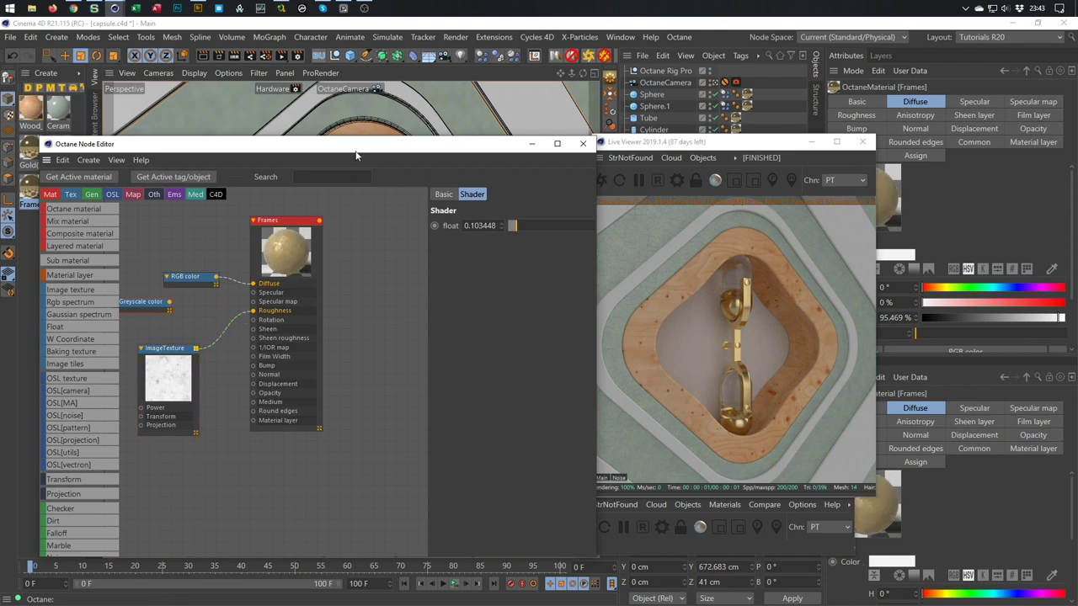
Apply the Frames material to the frame objects
drag(362, 148, 334, 268)
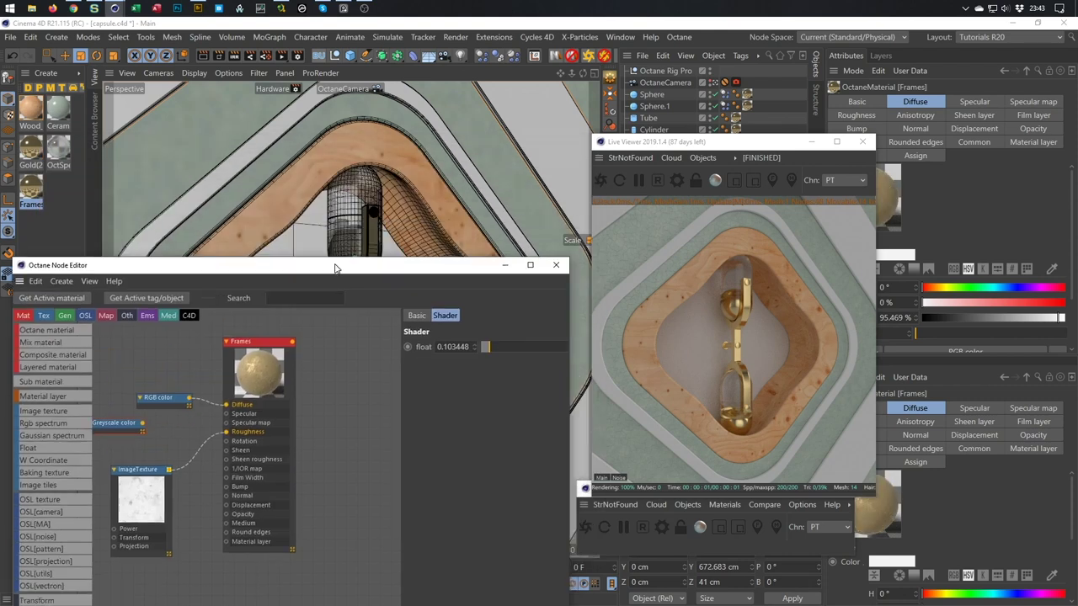
drag(764, 143, 364, 145)
drag(34, 192, 663, 308)
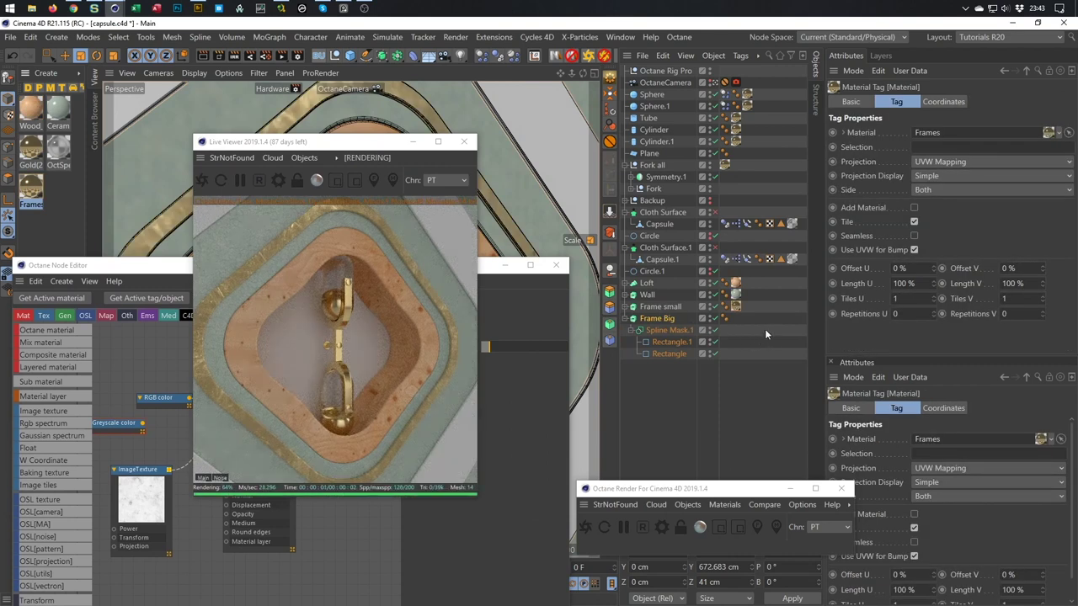
Set both frame material tags to Cubic projection
drag(735, 307, 737, 321)
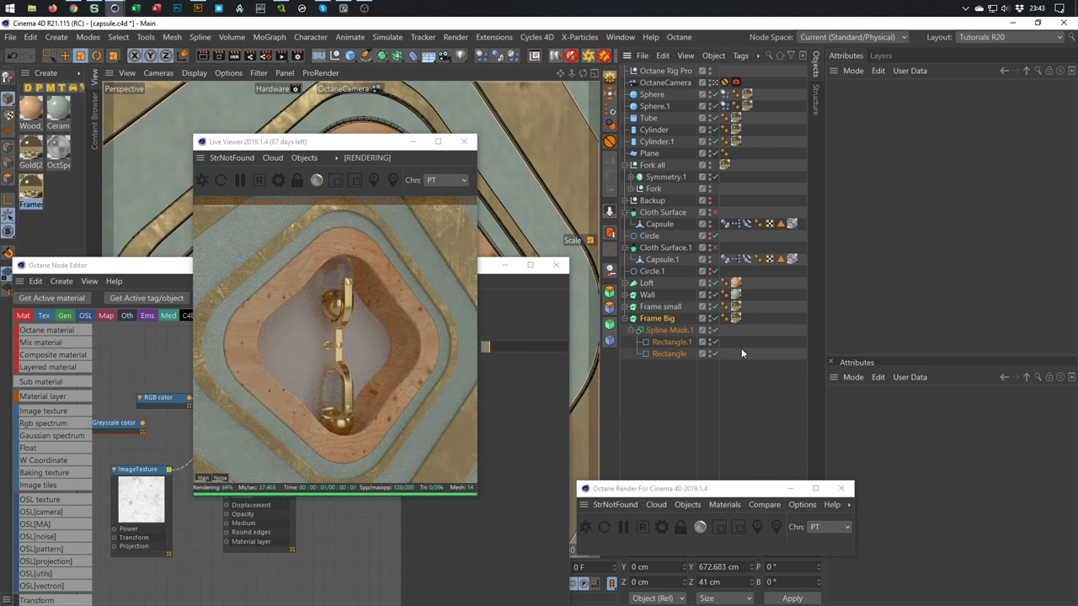
click(737, 318)
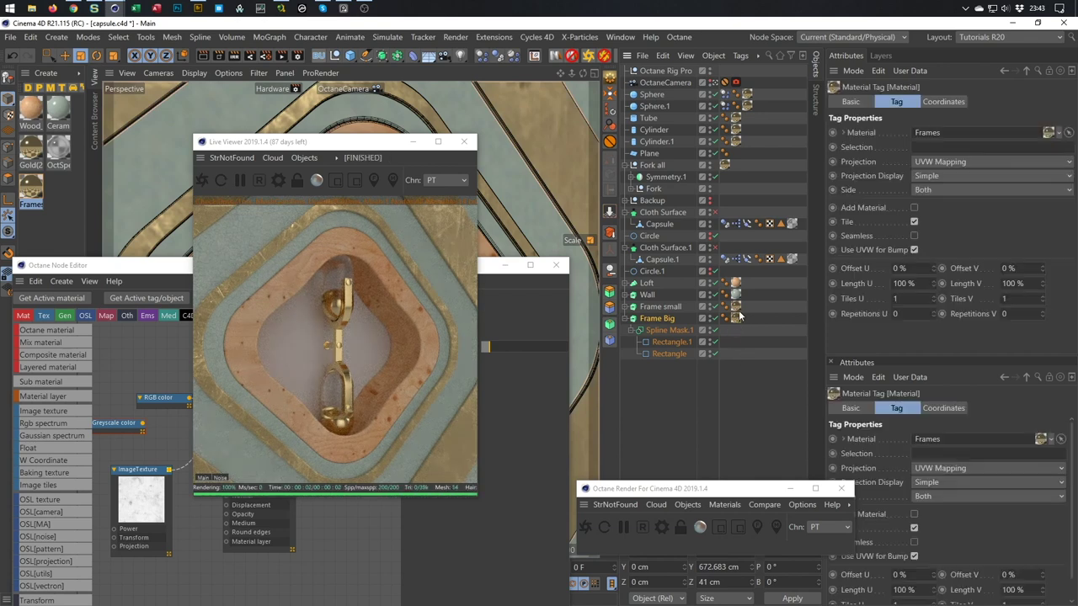
ctrl+click(735, 307)
click(924, 162)
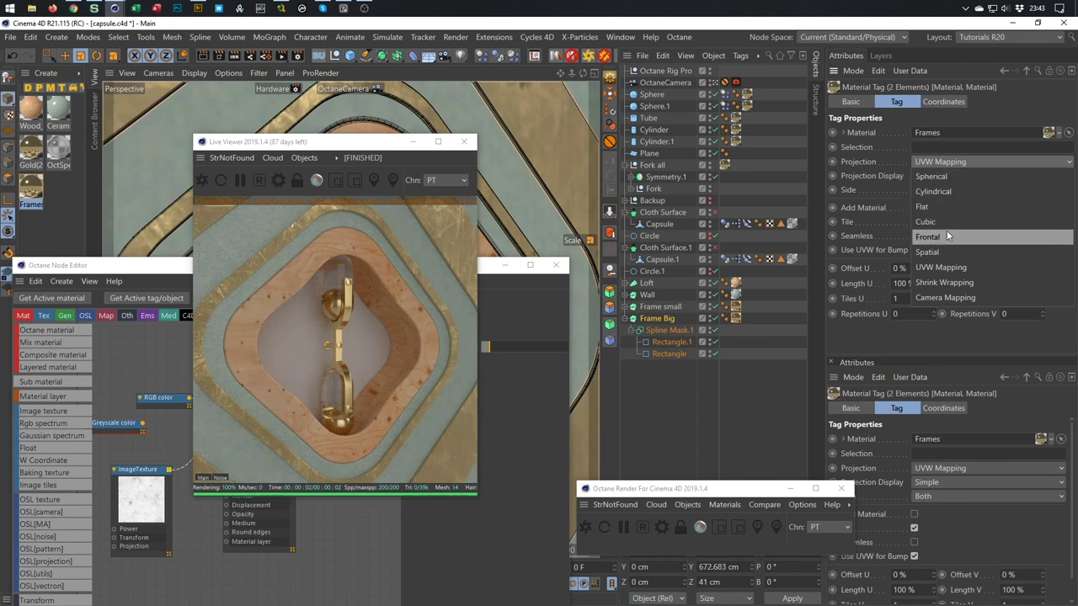
click(951, 221)
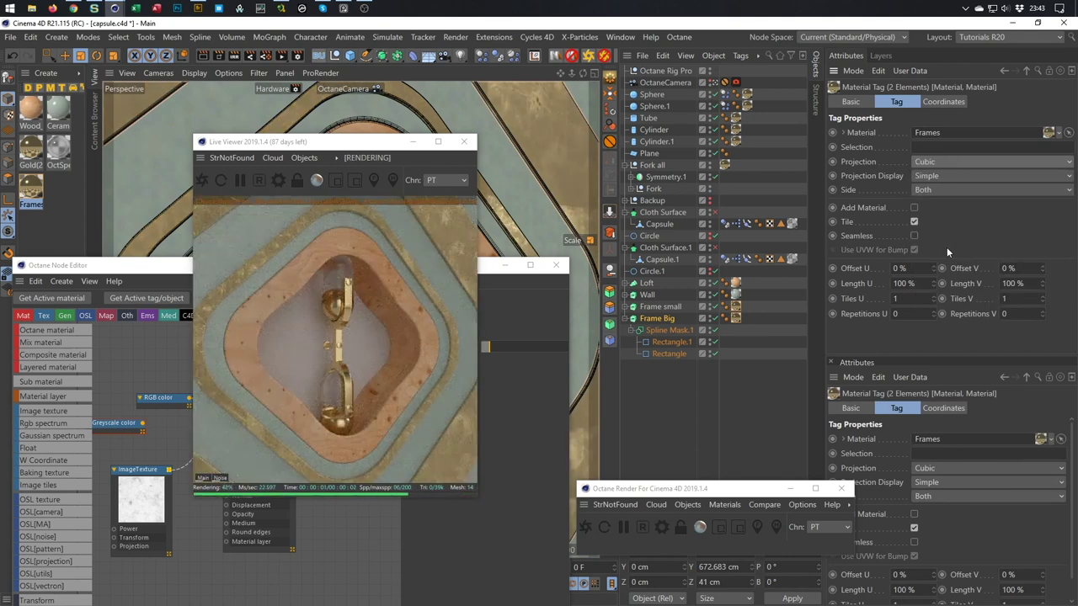
Fit the projection to Frame small and Frame Big, including sub-objects
right_click(738, 308)
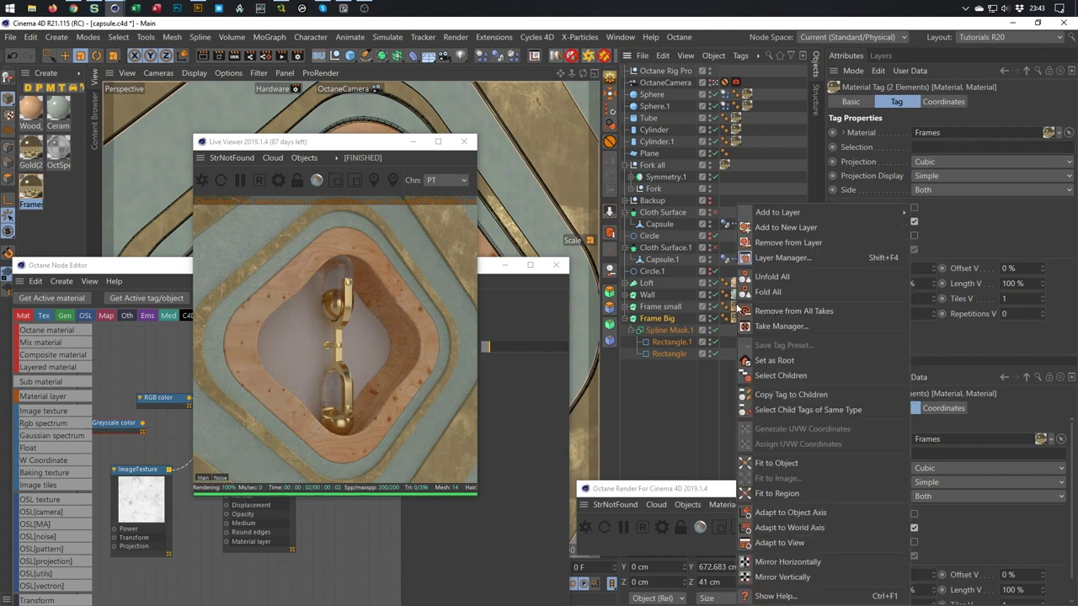
click(775, 463)
click(562, 361)
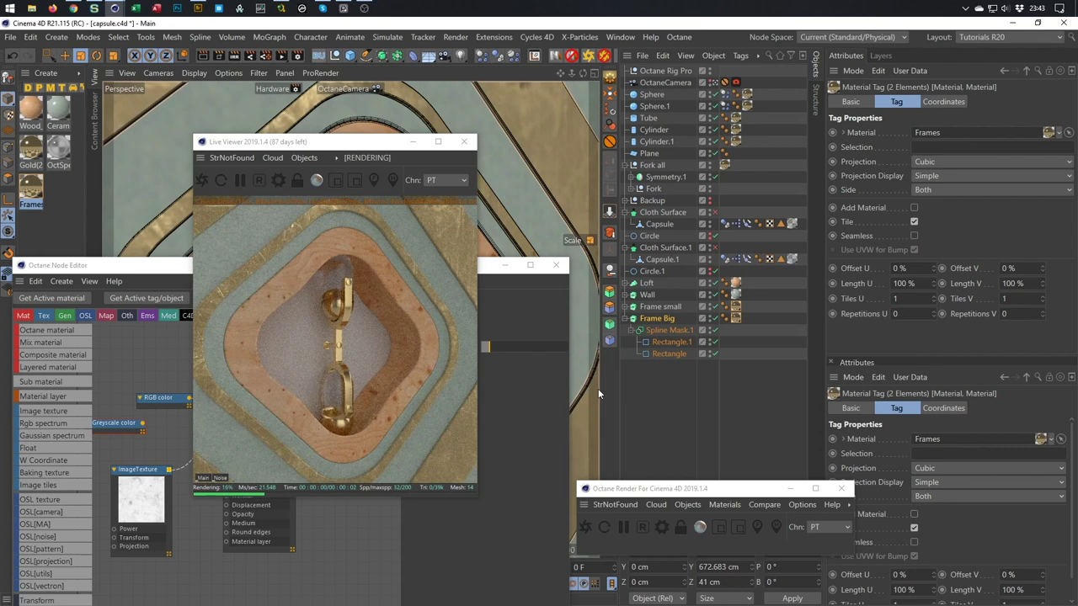
click(737, 319)
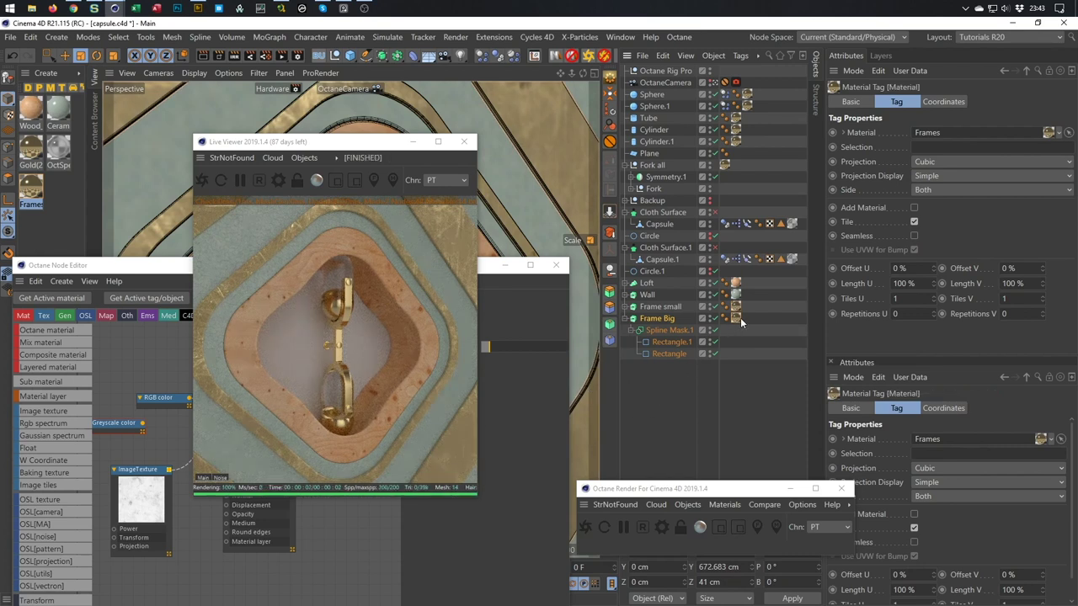
right_click(737, 319)
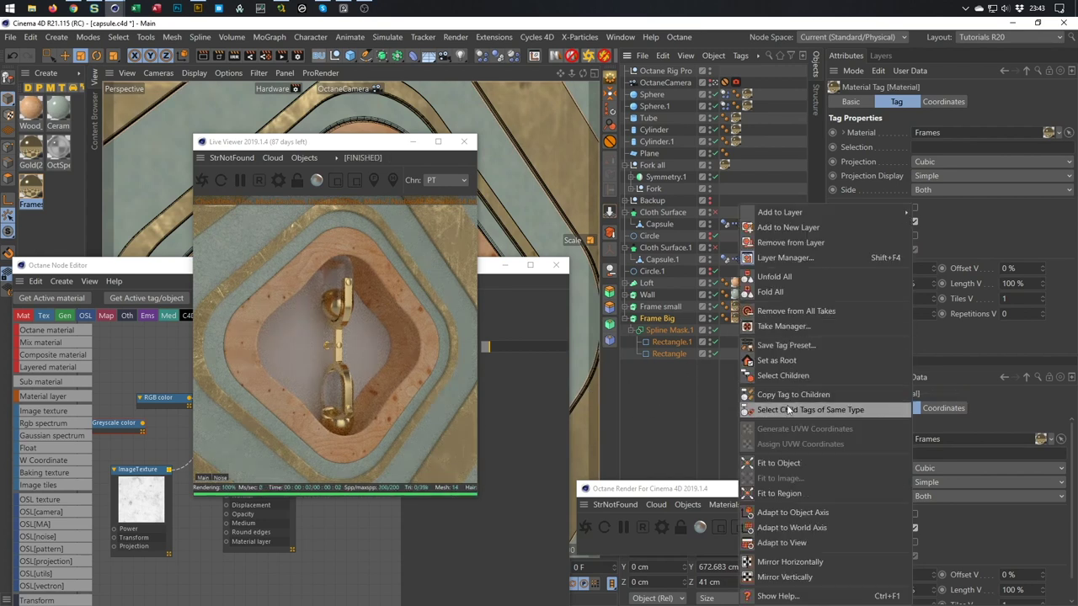
click(780, 457)
click(558, 361)
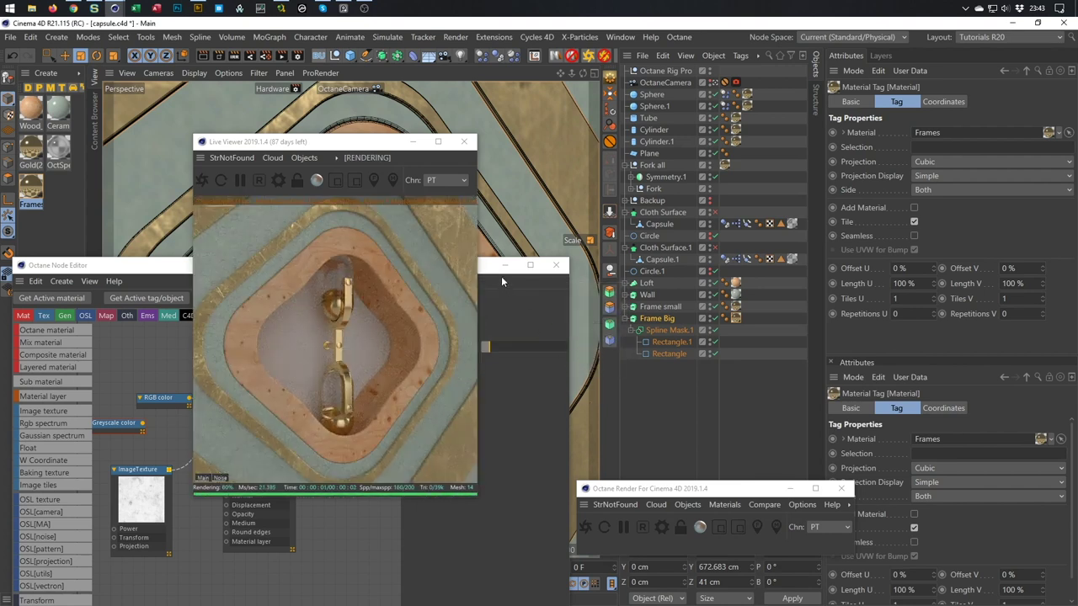
Lower the scratch ImageTexture's power to about 0.59
drag(333, 141, 812, 140)
drag(277, 259, 334, 129)
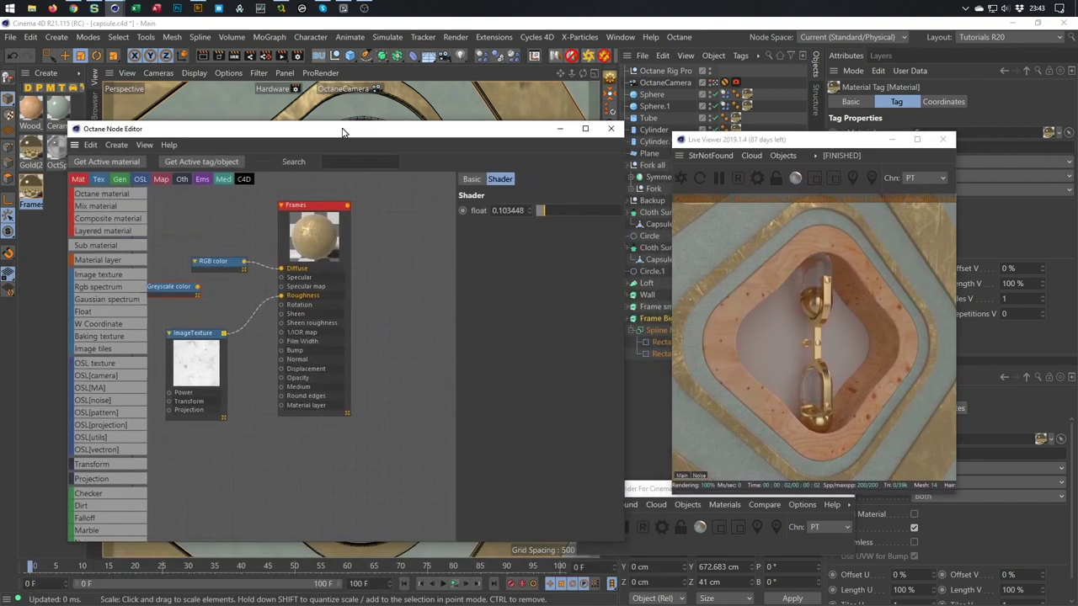
click(194, 353)
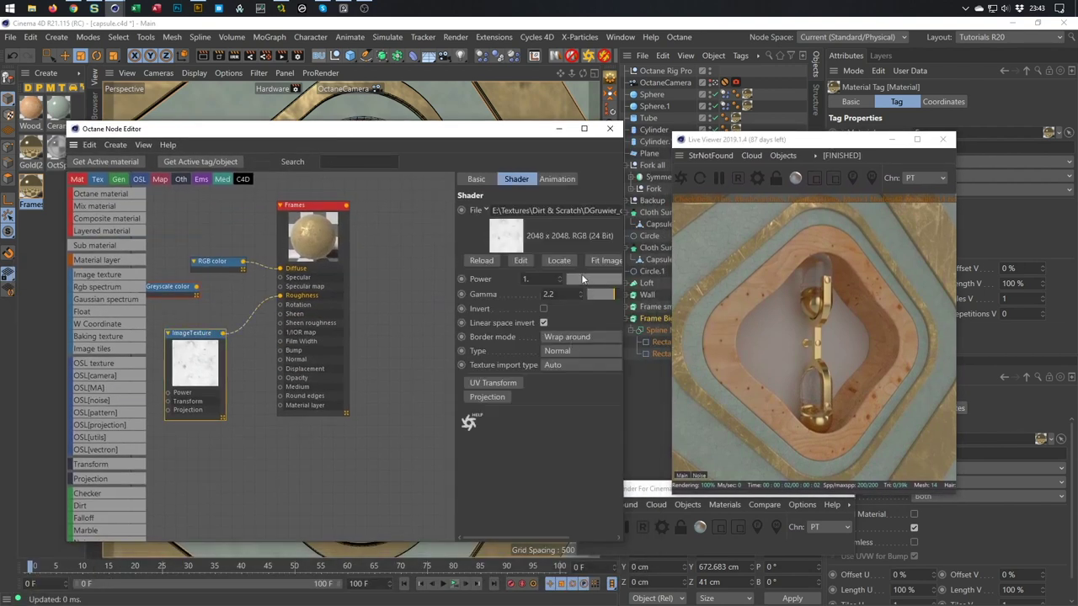
mouse_move(614, 284)
mouse_down()
mouse_move(592, 284)
mouse_move(621, 285)
mouse_up()
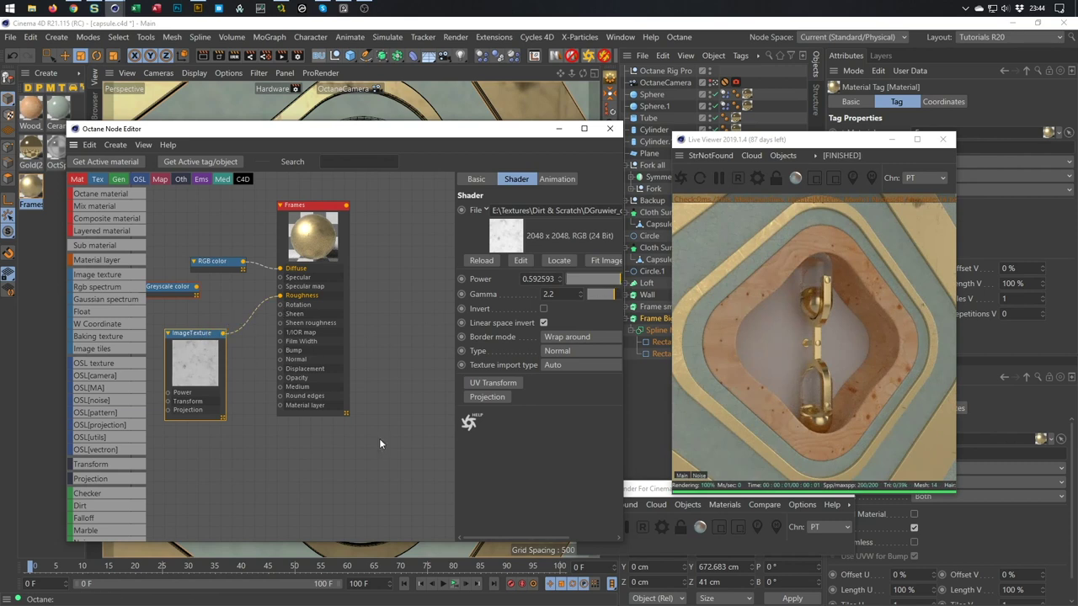
Add a UV Transform node scaling the texture uniformly to 0.163431, and tidy the node layout
click(492, 383)
drag(295, 222, 192, 398)
drag(592, 314, 581, 317)
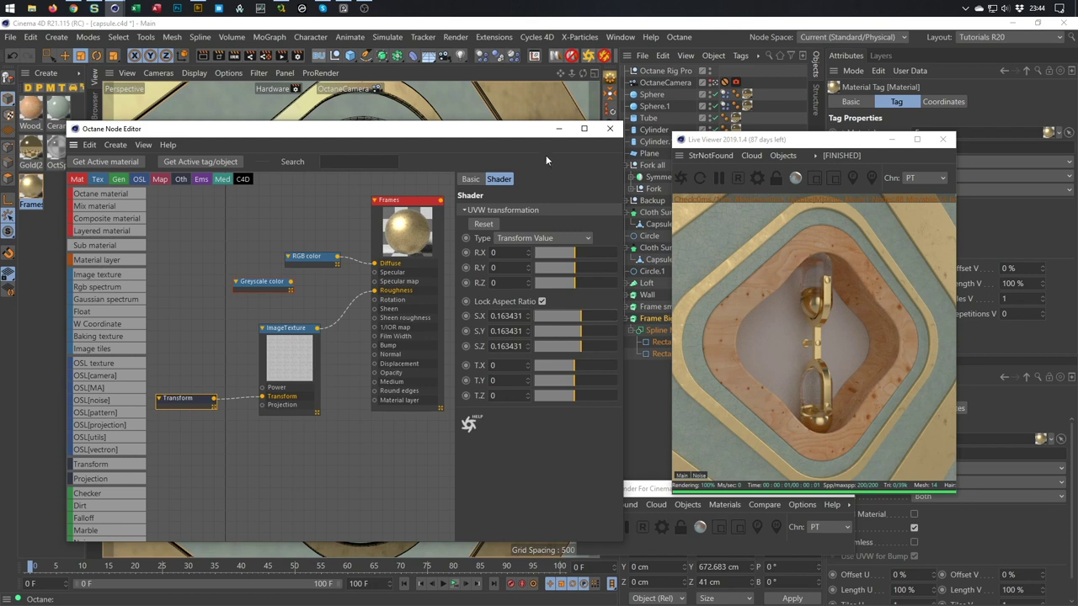
drag(532, 139, 485, 134)
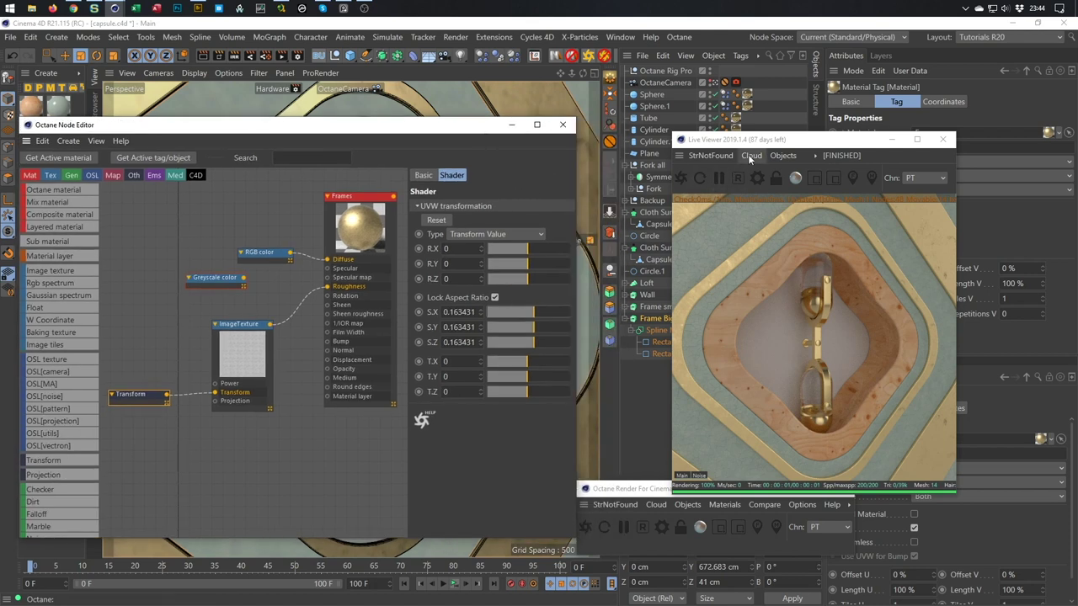
drag(798, 141, 706, 131)
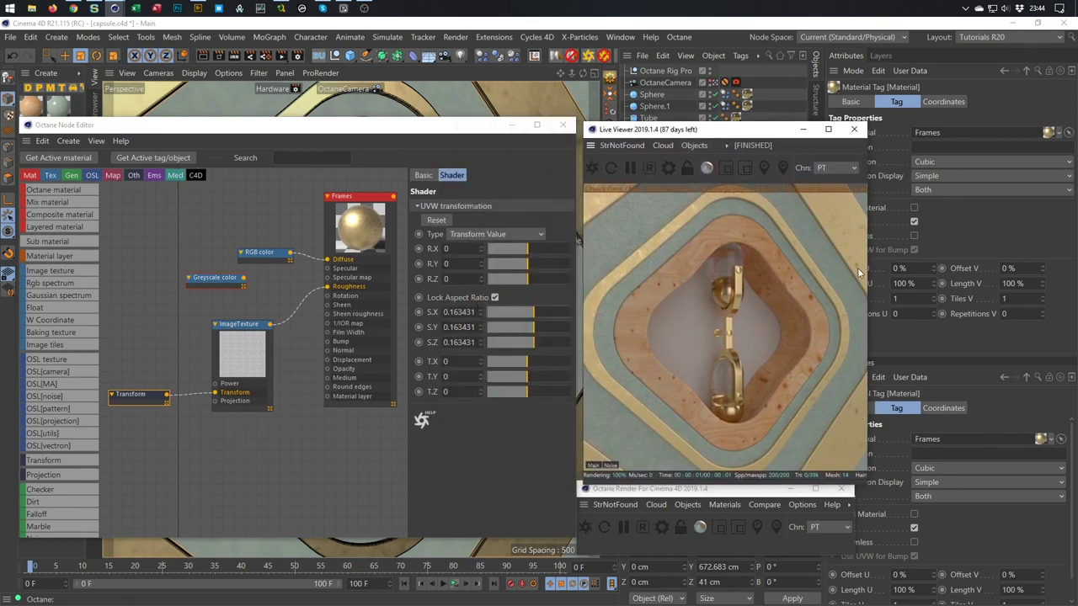
drag(147, 394, 98, 401)
drag(244, 325, 177, 340)
click(178, 340)
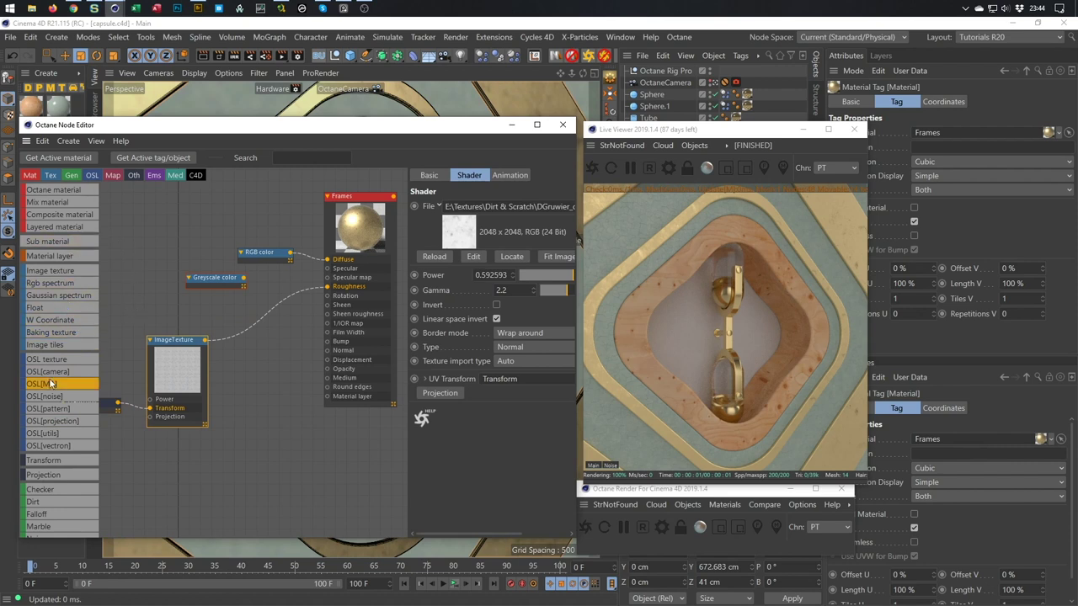
Insert a Gradient node between the scratch ImageTexture and Frames Roughness
scroll(50, 383, down, 5)
scroll(50, 383, down, 7)
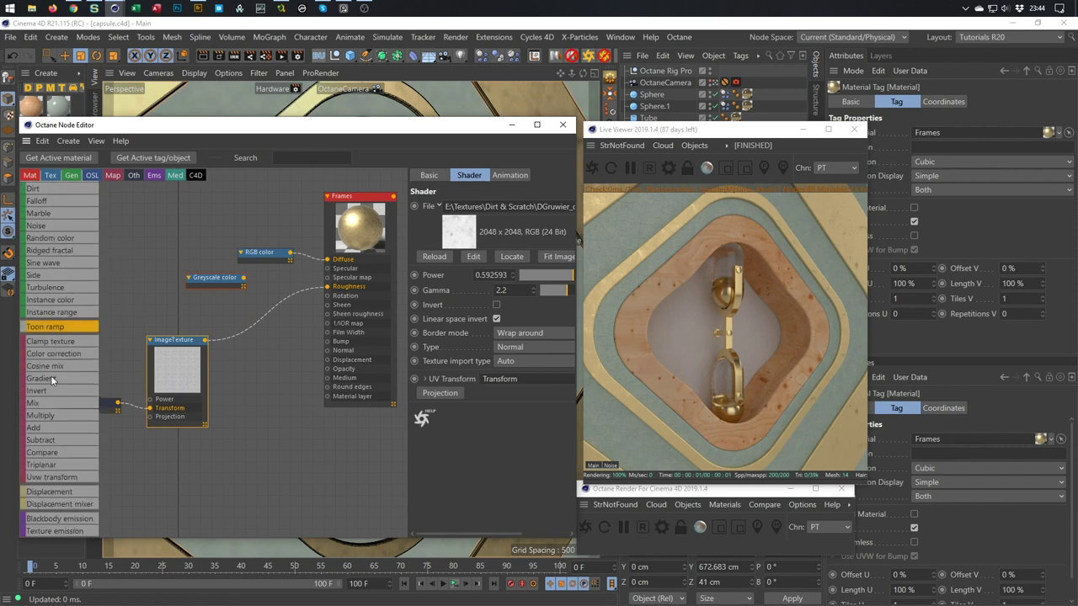
drag(57, 349, 205, 367)
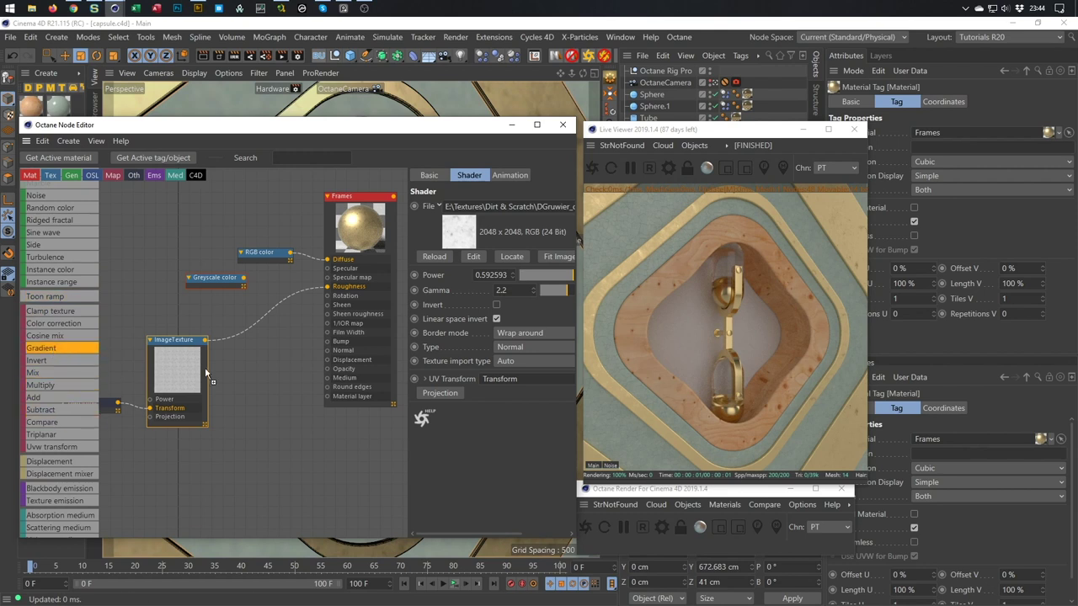
drag(281, 312, 263, 343)
mouse_move(327, 289)
mouse_down()
mouse_move(253, 318)
mouse_move(244, 353)
mouse_move(328, 287)
mouse_up()
drag(269, 344, 261, 314)
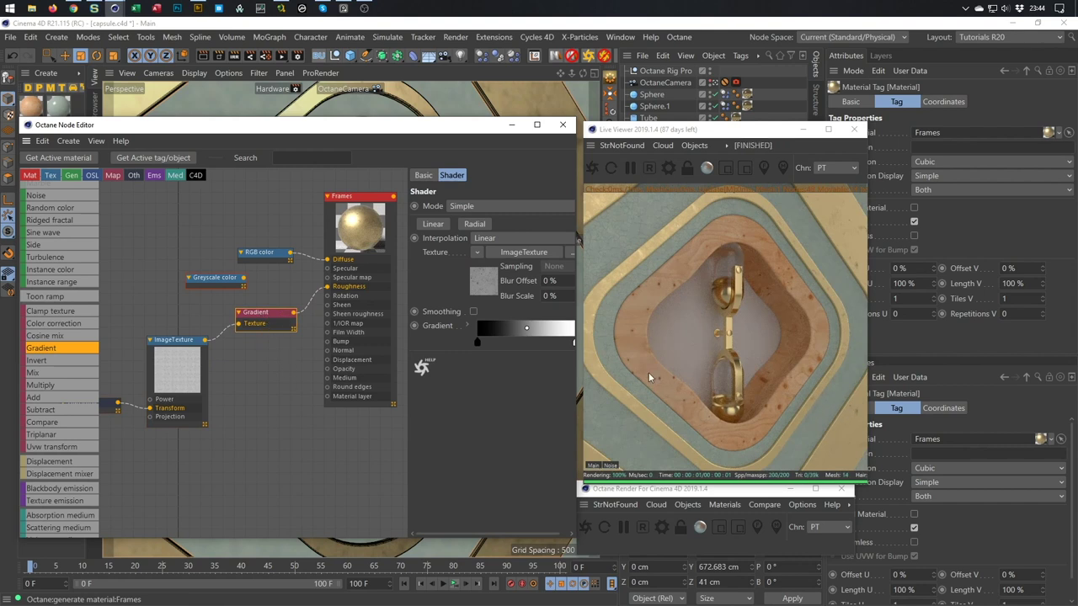
Adjust the Gradient's dark knot value to about 25%, then show the ImageTexture settings
click(467, 326)
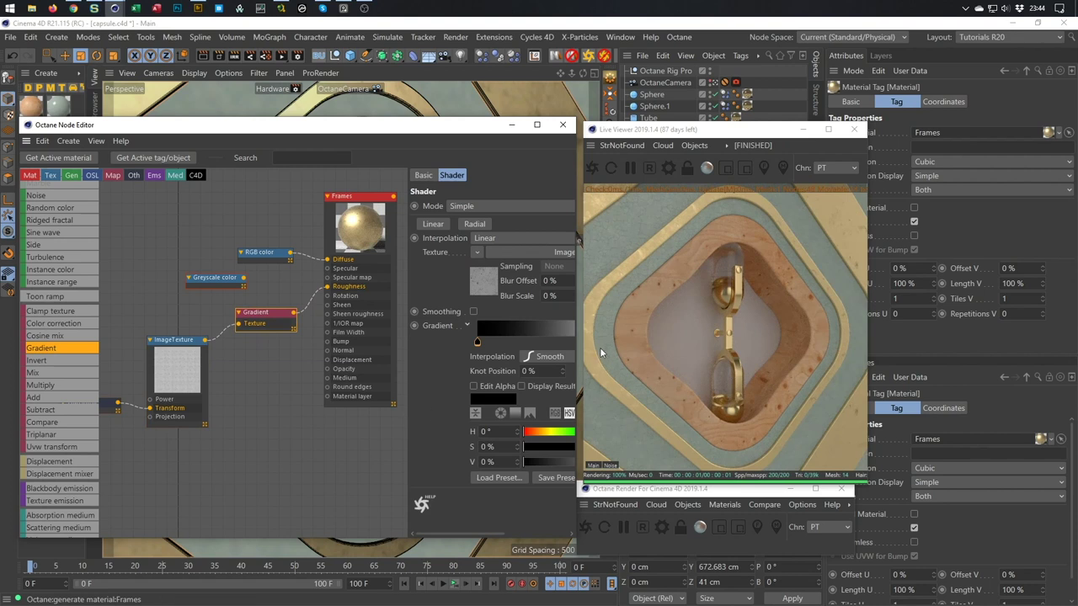
drag(575, 351, 604, 352)
drag(440, 345, 366, 348)
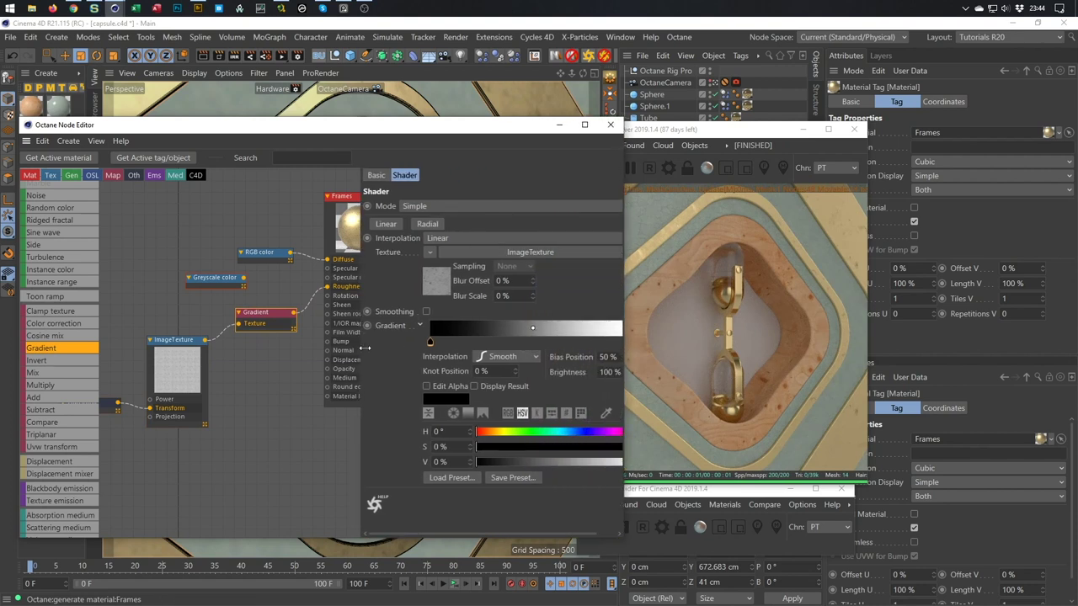
click(530, 462)
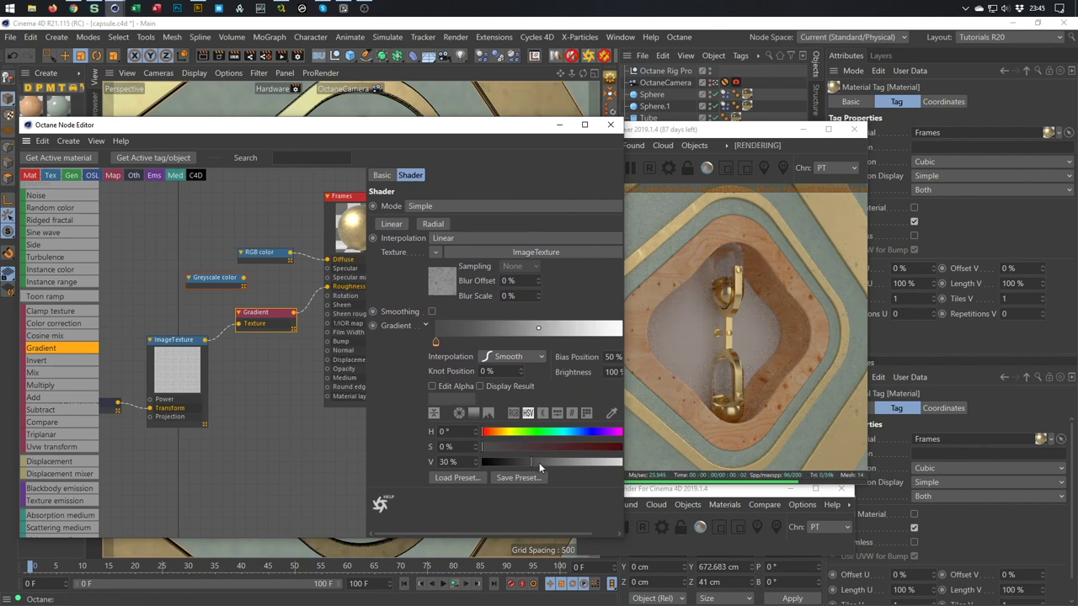
click(549, 461)
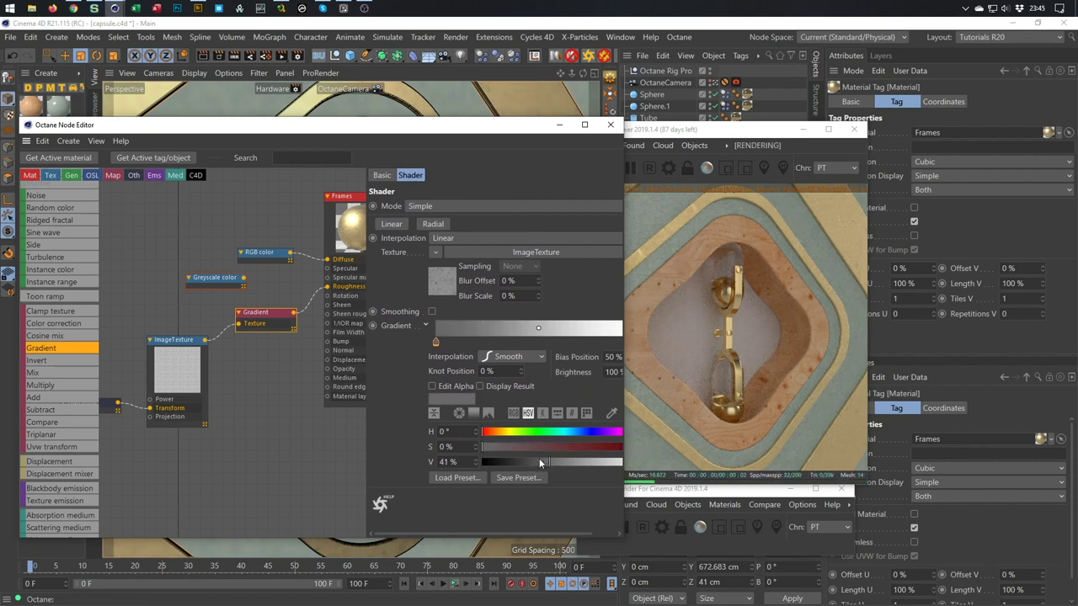
click(538, 458)
drag(534, 458, 523, 459)
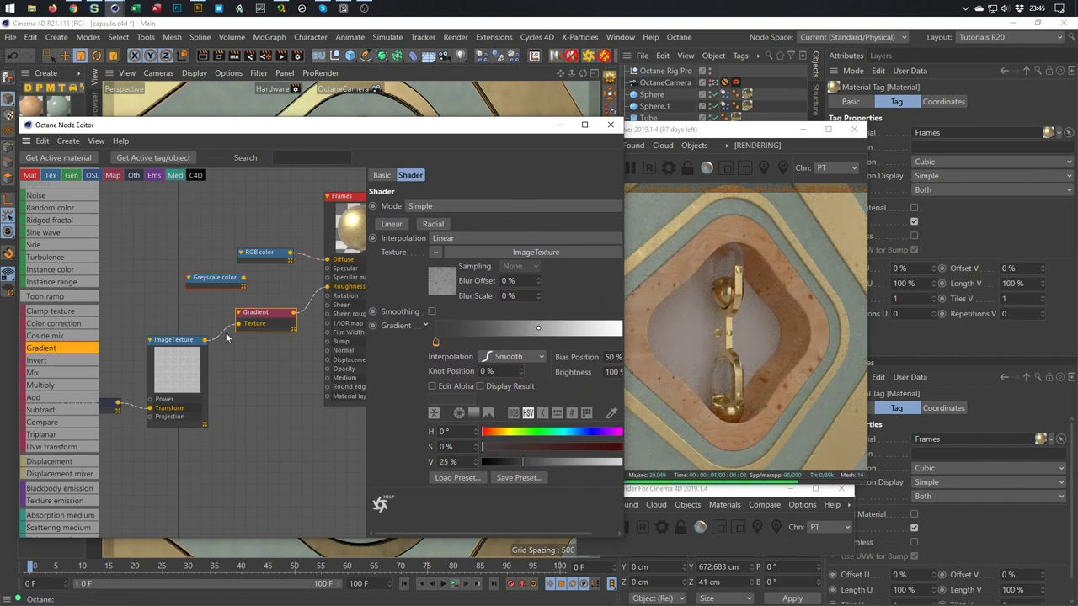
click(184, 340)
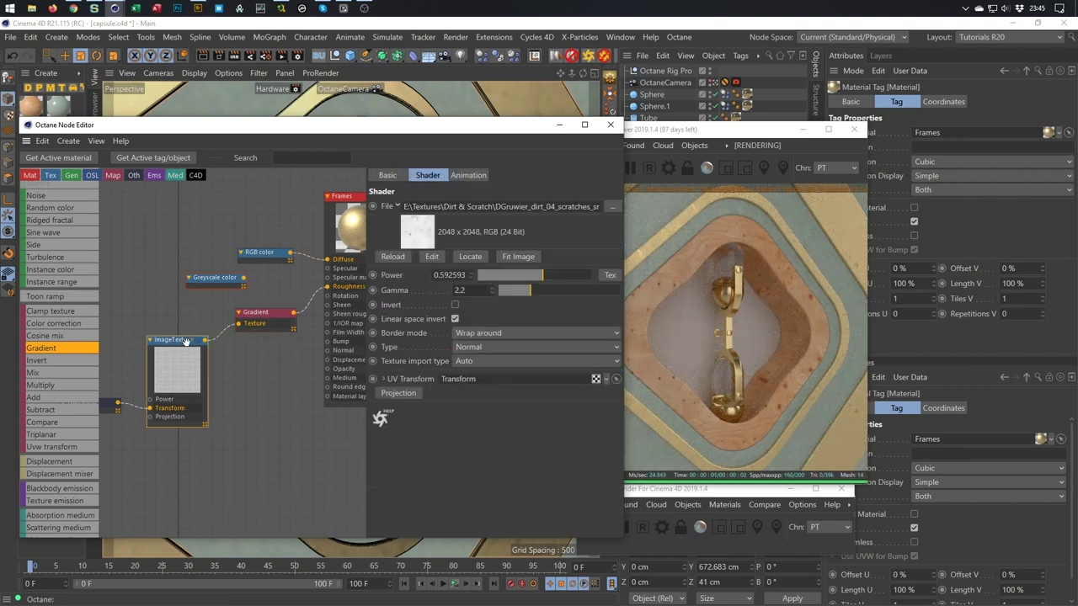
Set the scratch texture's gamma to about 3.43 and power to about 0.23
click(518, 291)
click(508, 291)
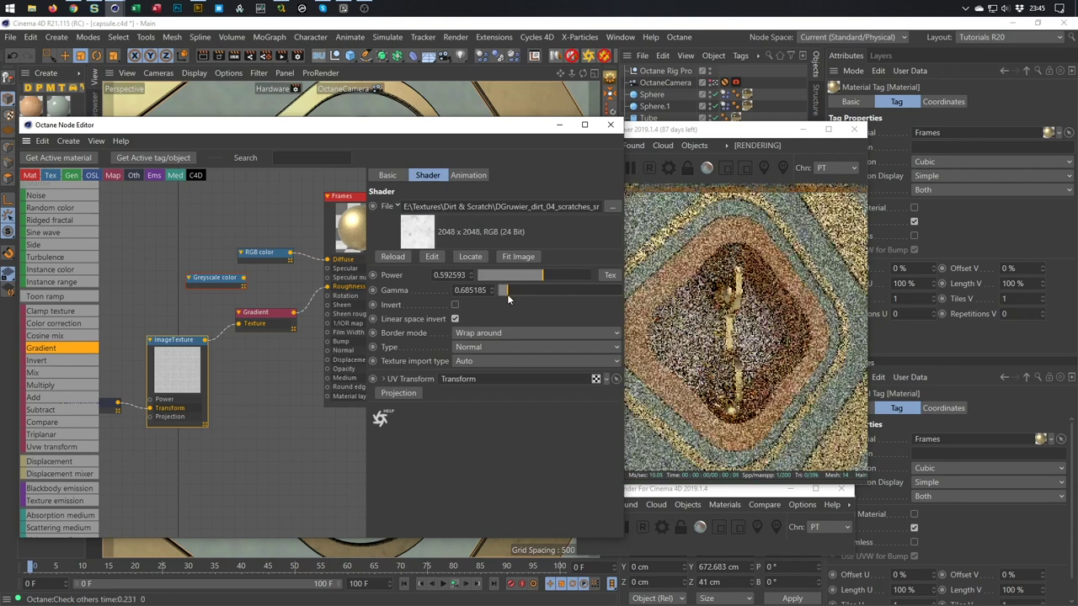
drag(514, 293, 549, 294)
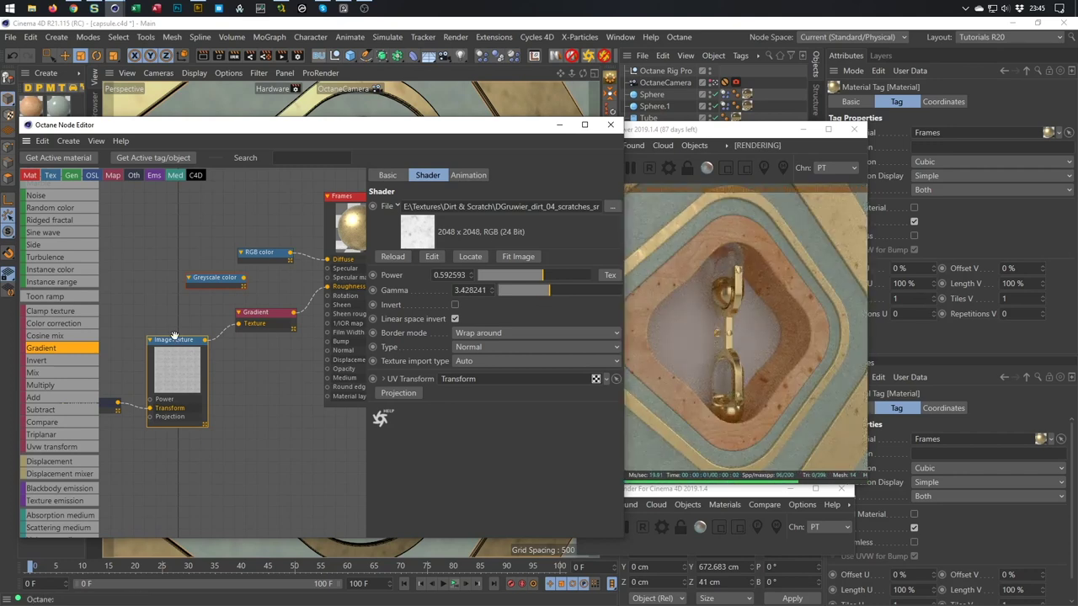
click(511, 280)
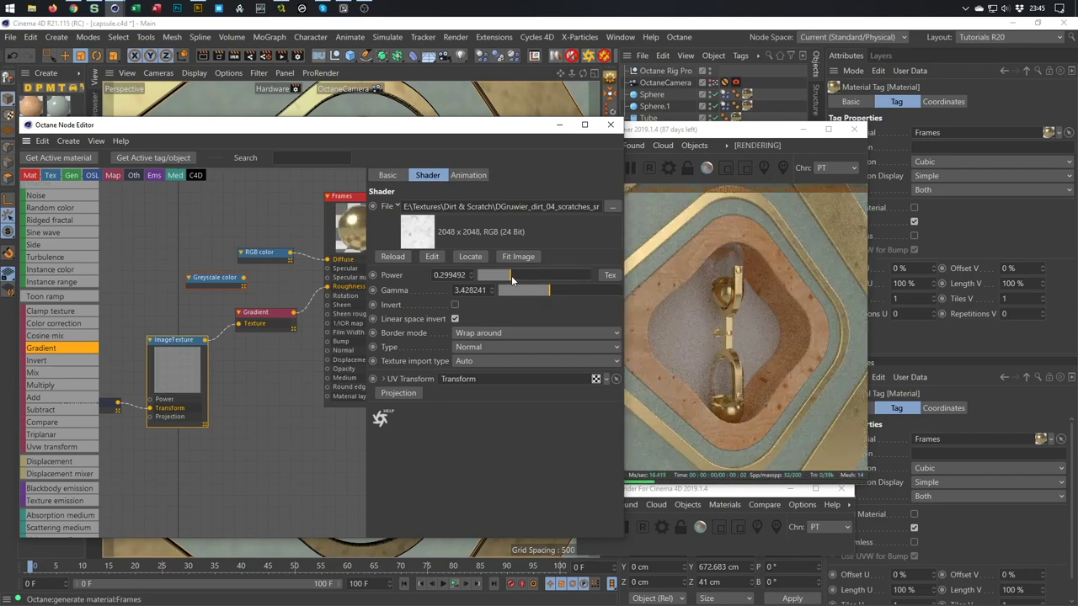
click(496, 279)
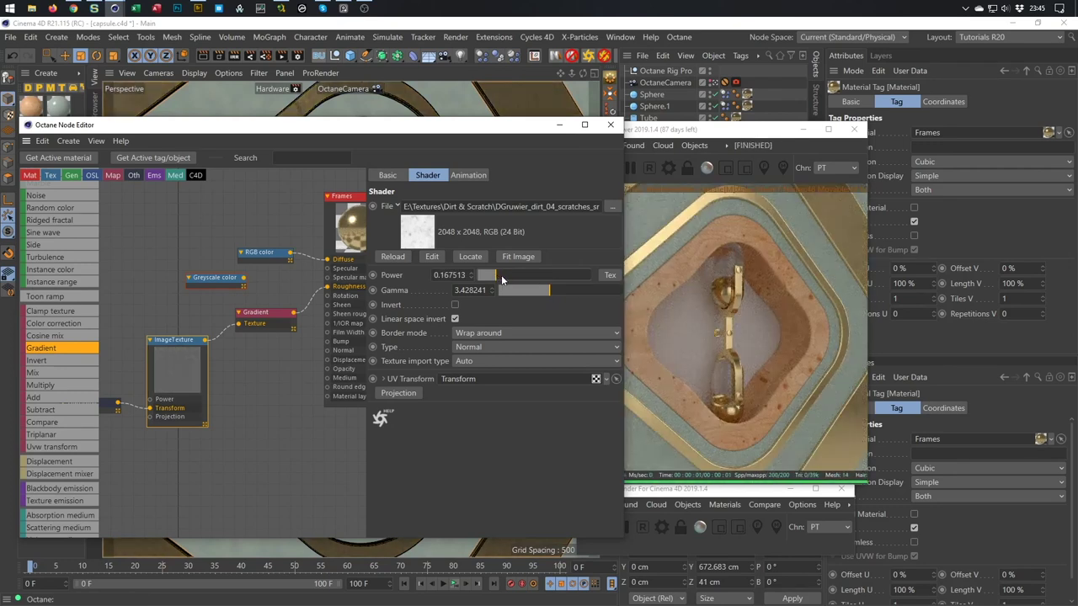
click(501, 279)
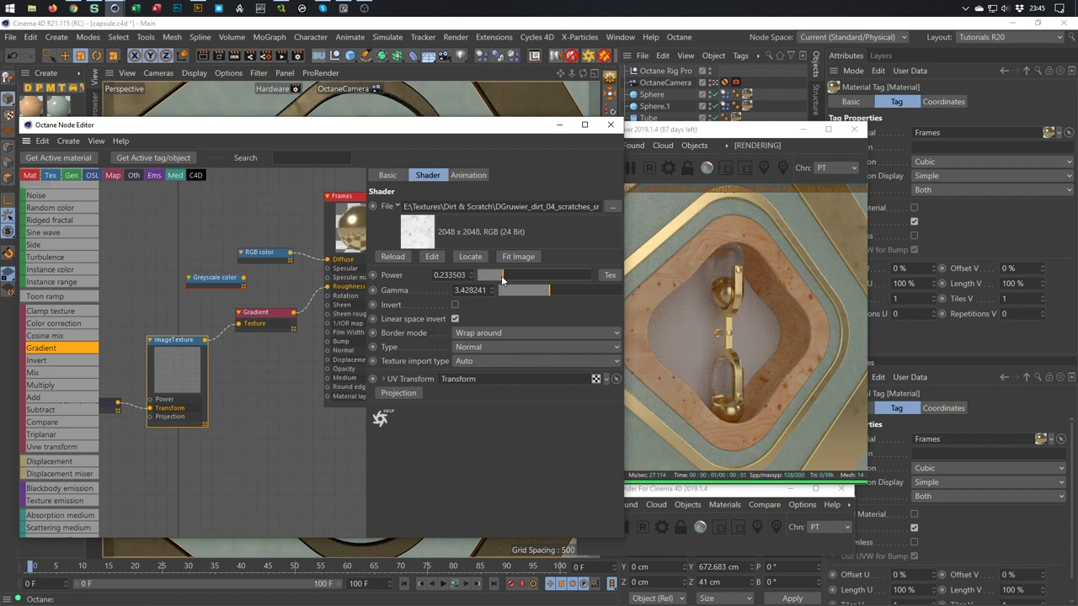
Set the Transform node's scale to a uniform 0.464159 and close the node editor
click(109, 405)
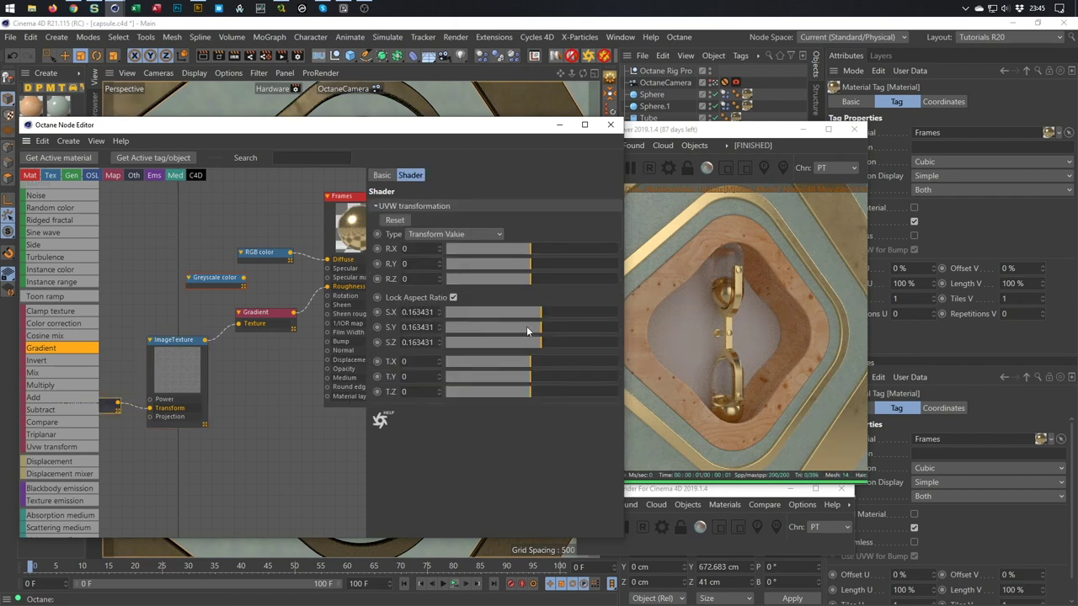
click(561, 313)
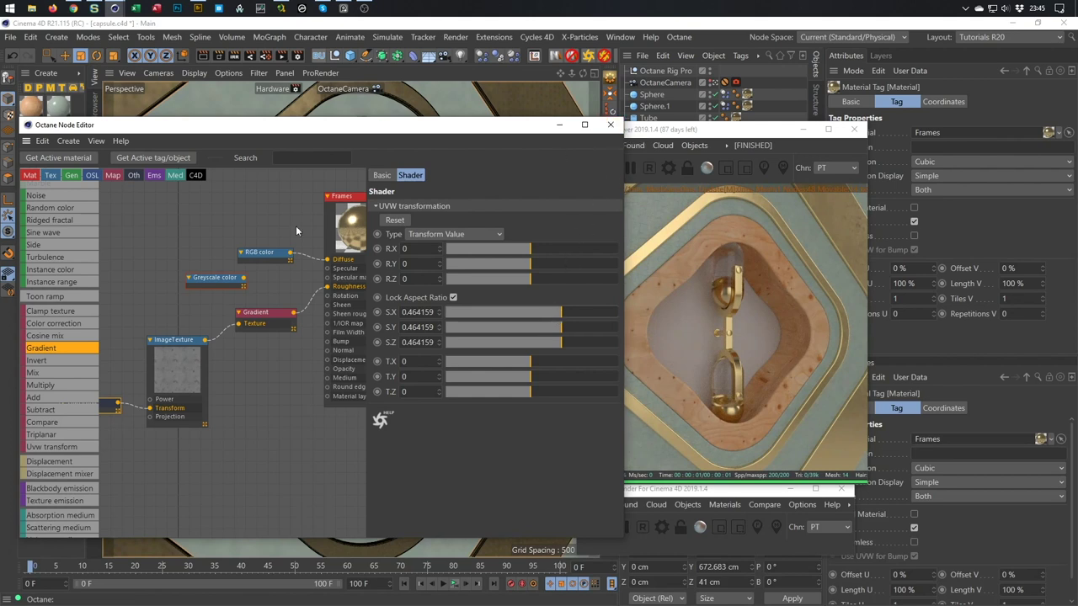
click(611, 125)
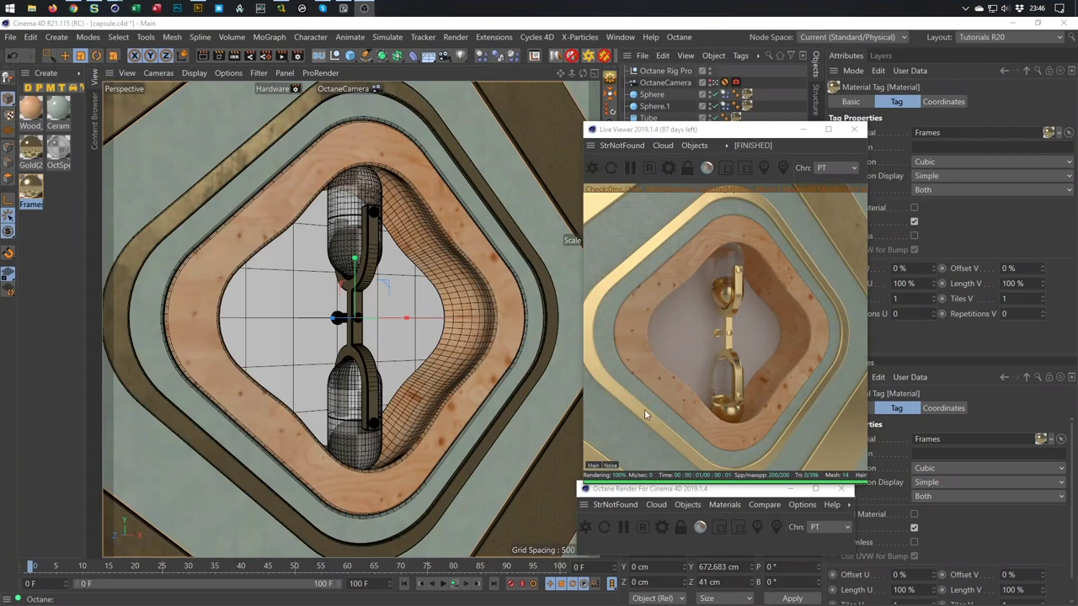
Open the Frames material in the Octane Node Editor
click(31, 187)
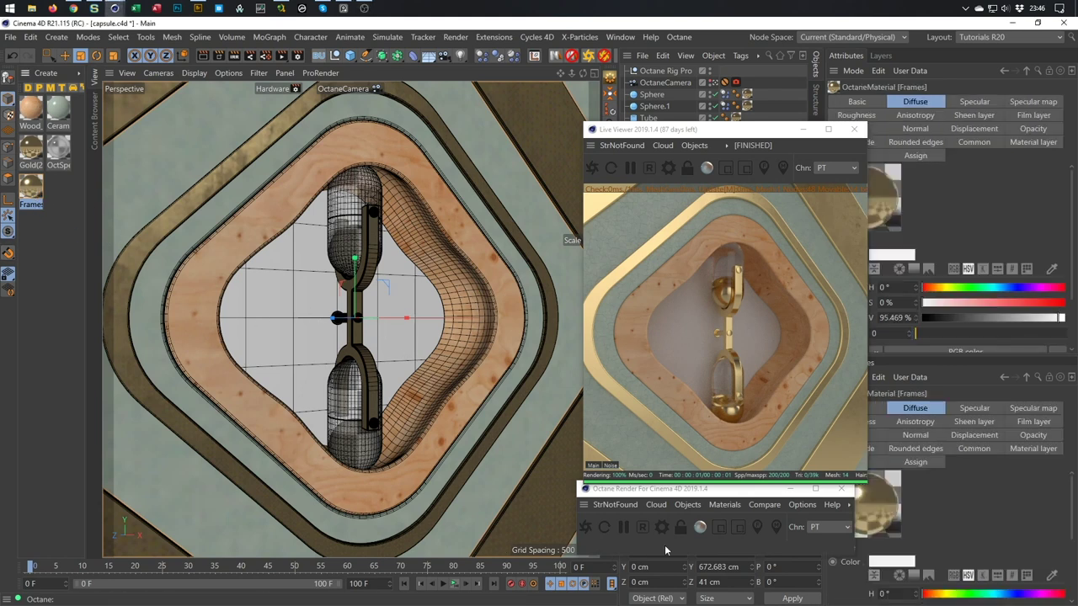
double_click(25, 196)
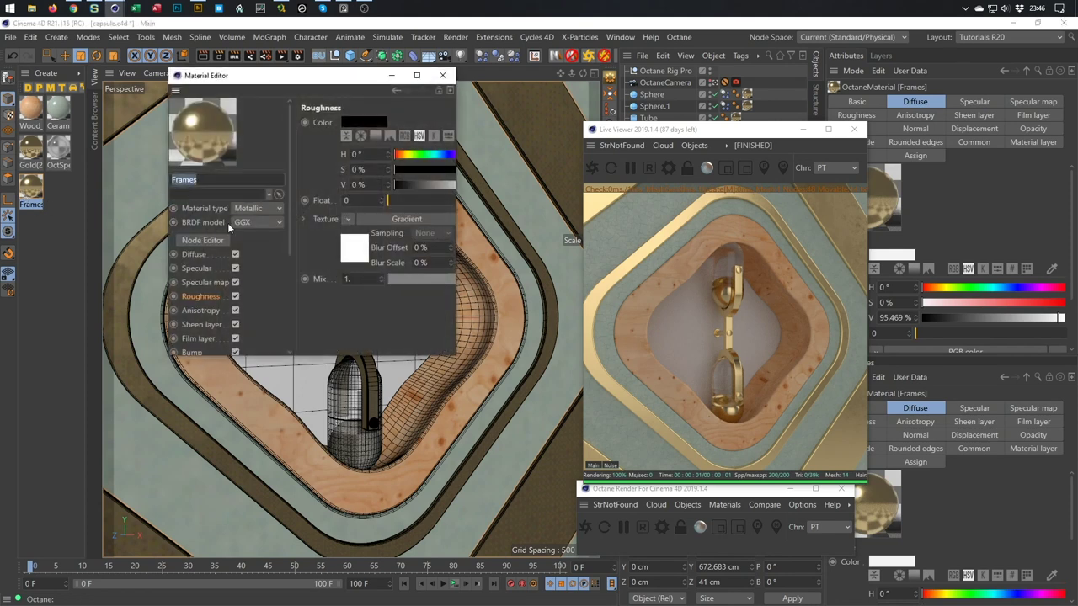
click(220, 240)
click(442, 74)
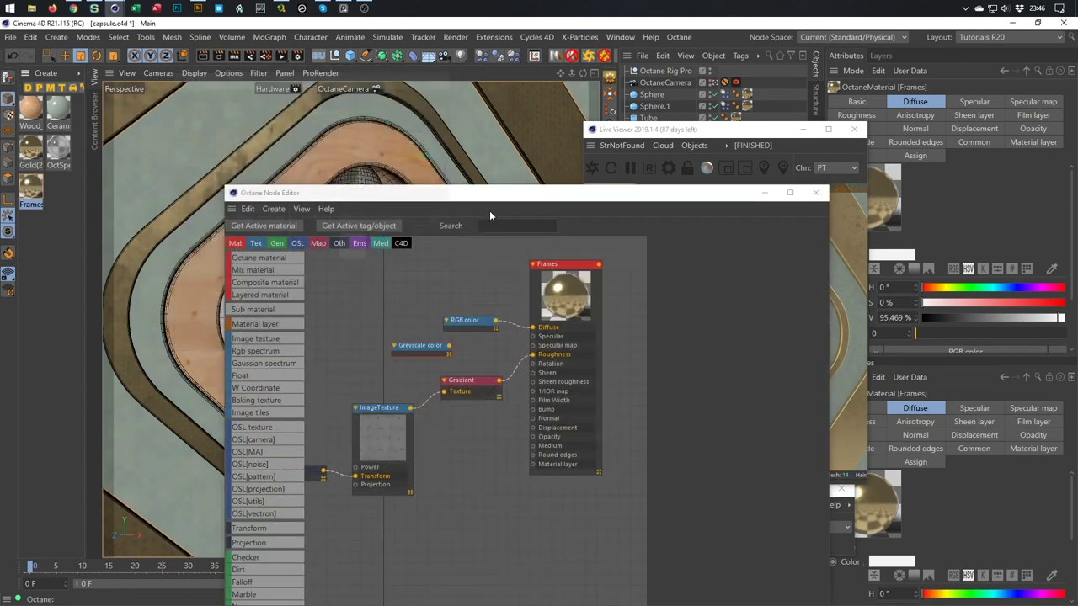
drag(500, 202, 282, 129)
Offset the scratch texture's Transform to T.X -0.166667
click(95, 409)
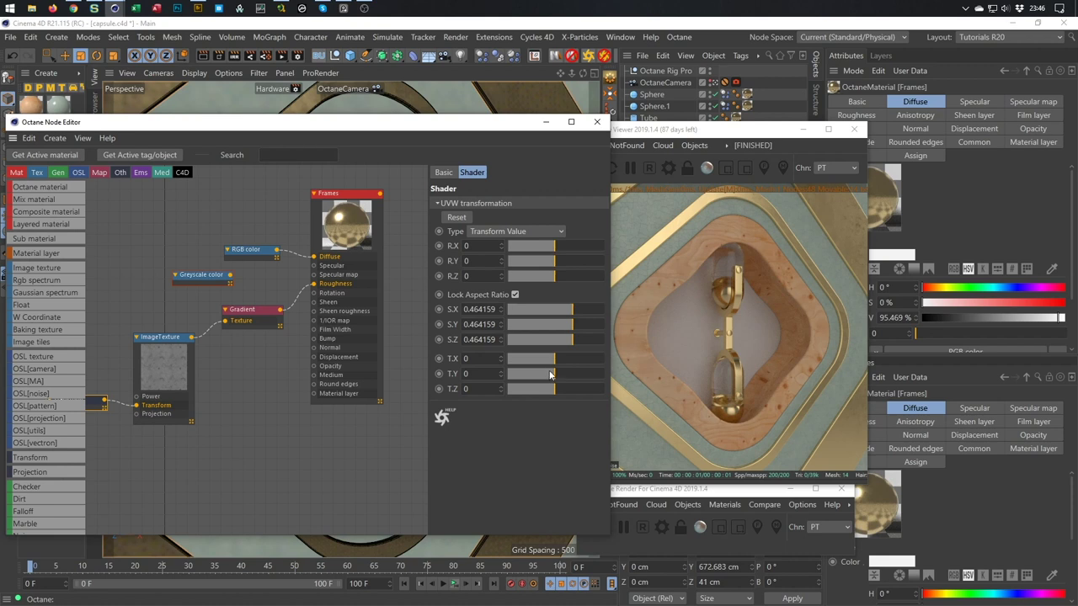
drag(553, 364, 545, 363)
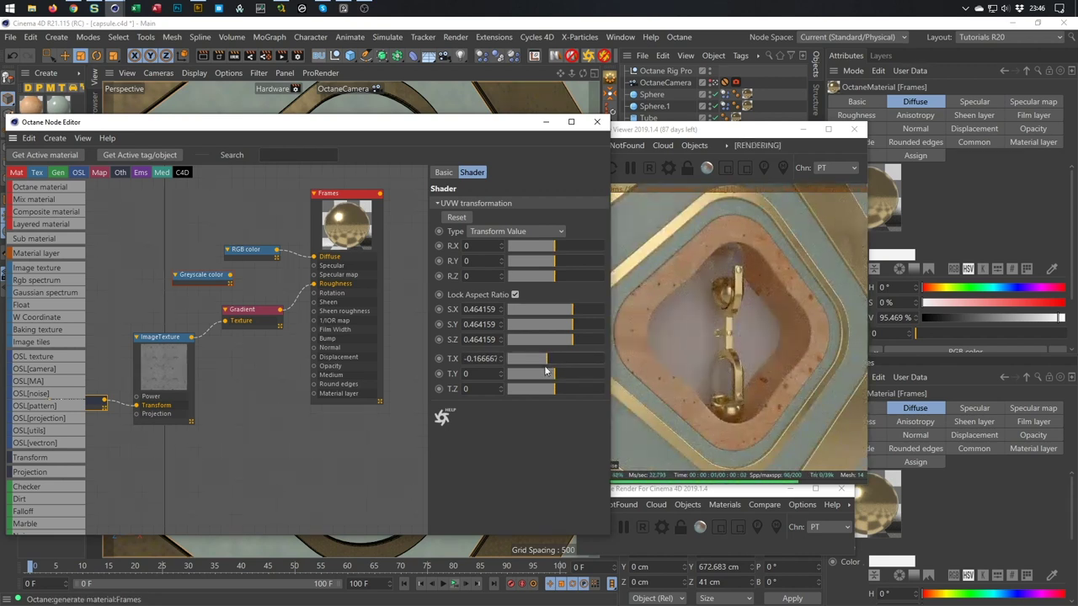
drag(772, 134, 834, 153)
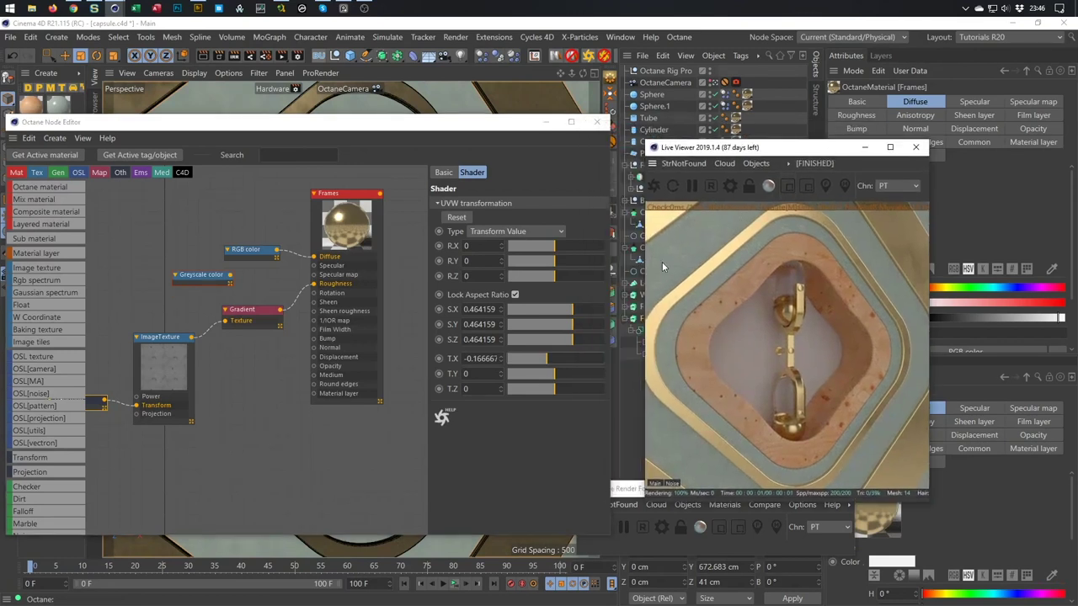
drag(762, 148, 406, 150)
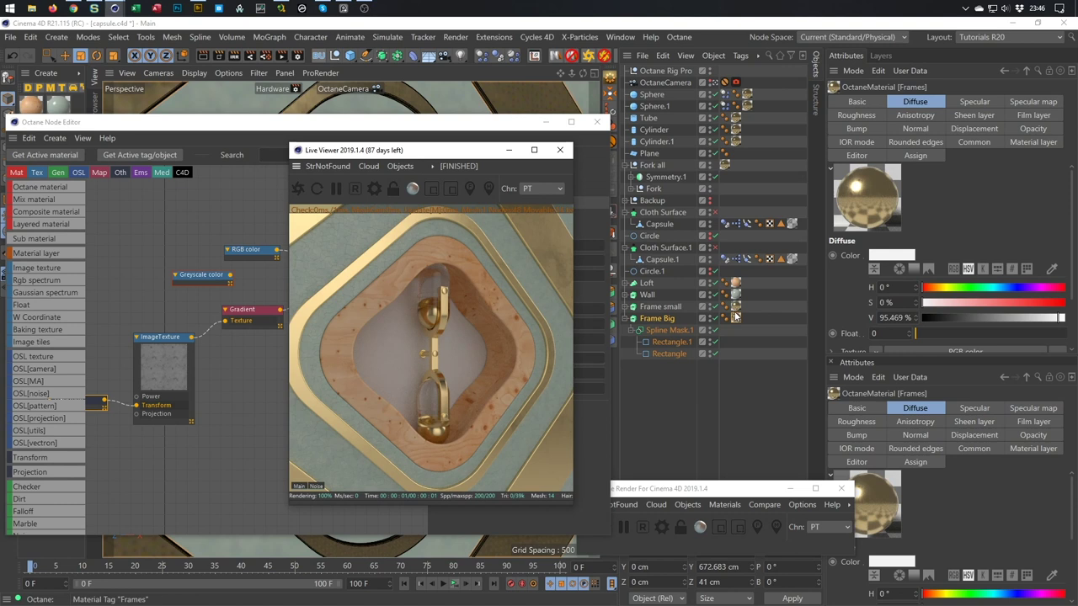
Fit Frame Big's Frames texture projection to the object
click(734, 317)
right_click(734, 317)
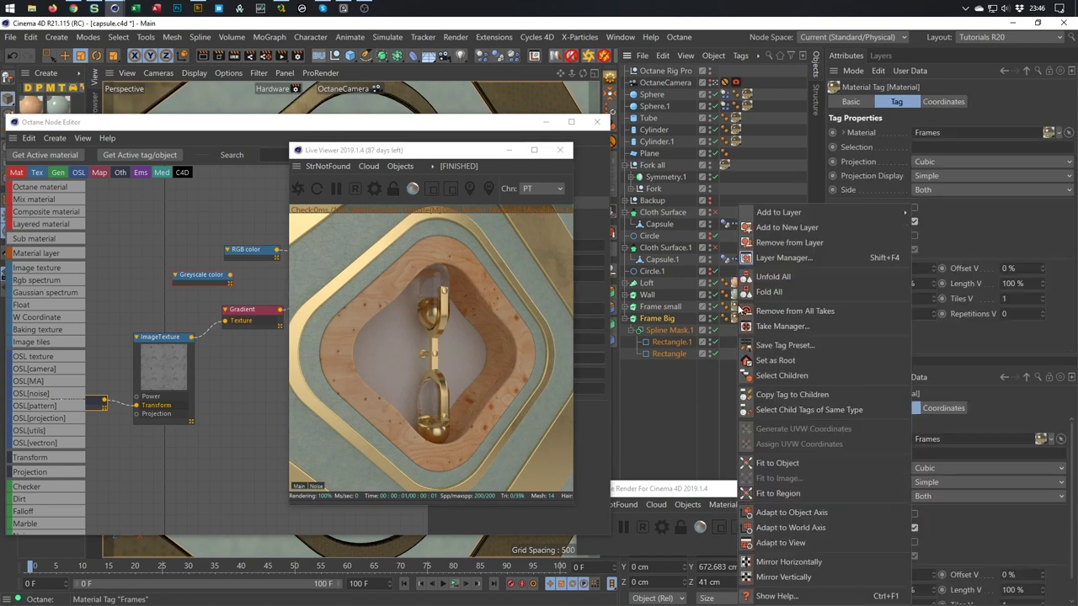
click(780, 466)
click(537, 360)
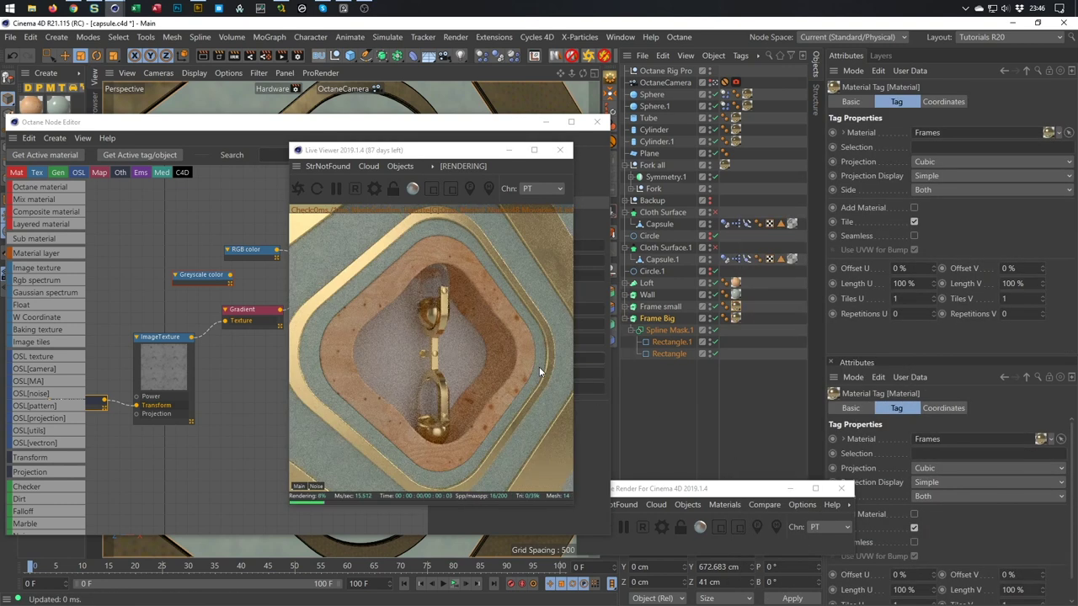
Close the material node graph and rearrange the live preview window
drag(453, 151, 852, 247)
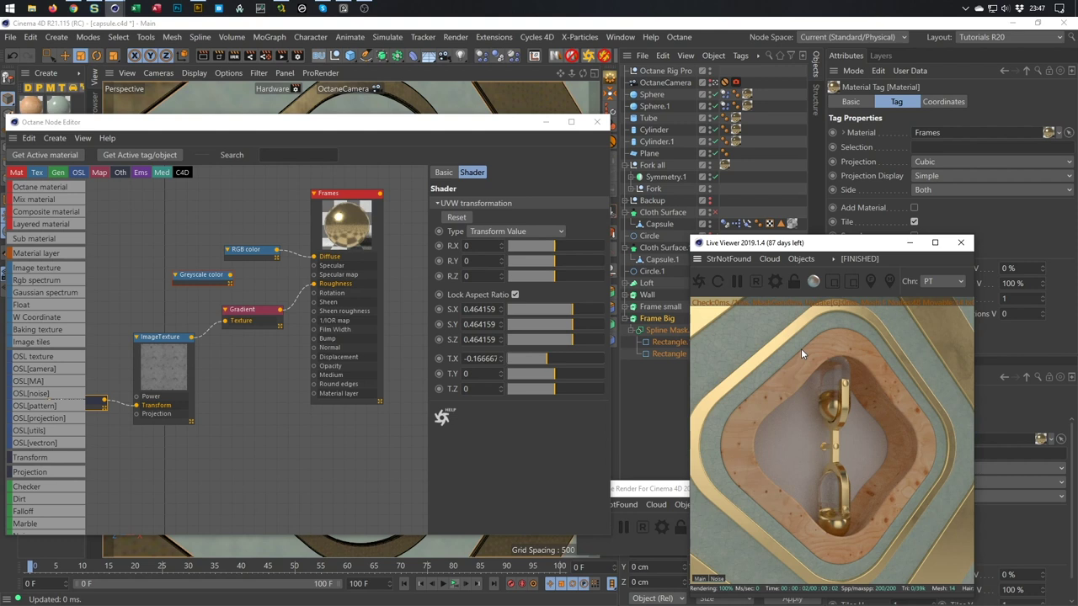
drag(862, 248, 767, 209)
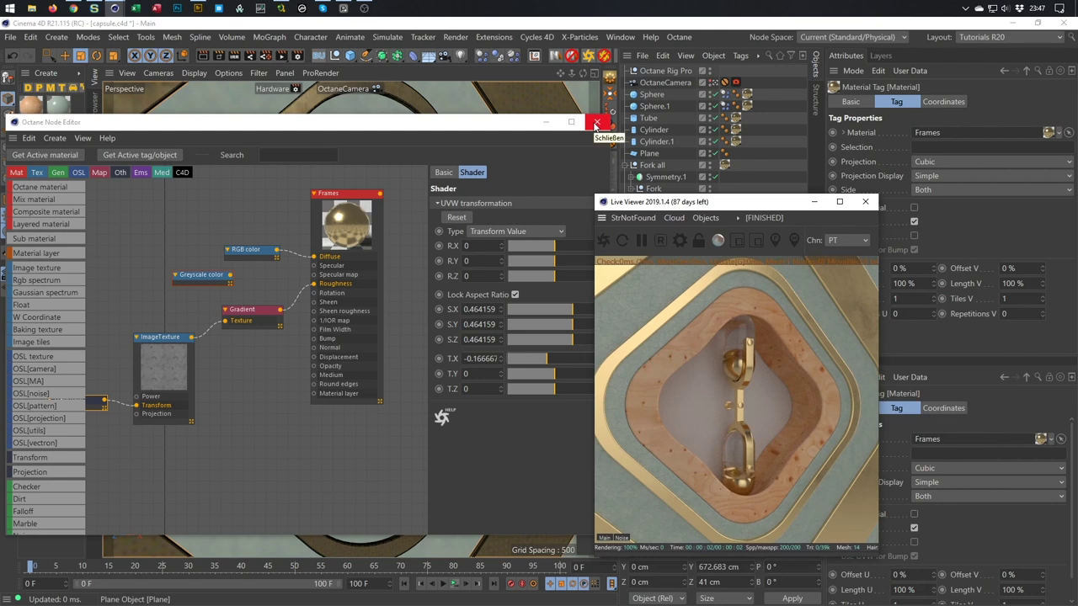
click(596, 124)
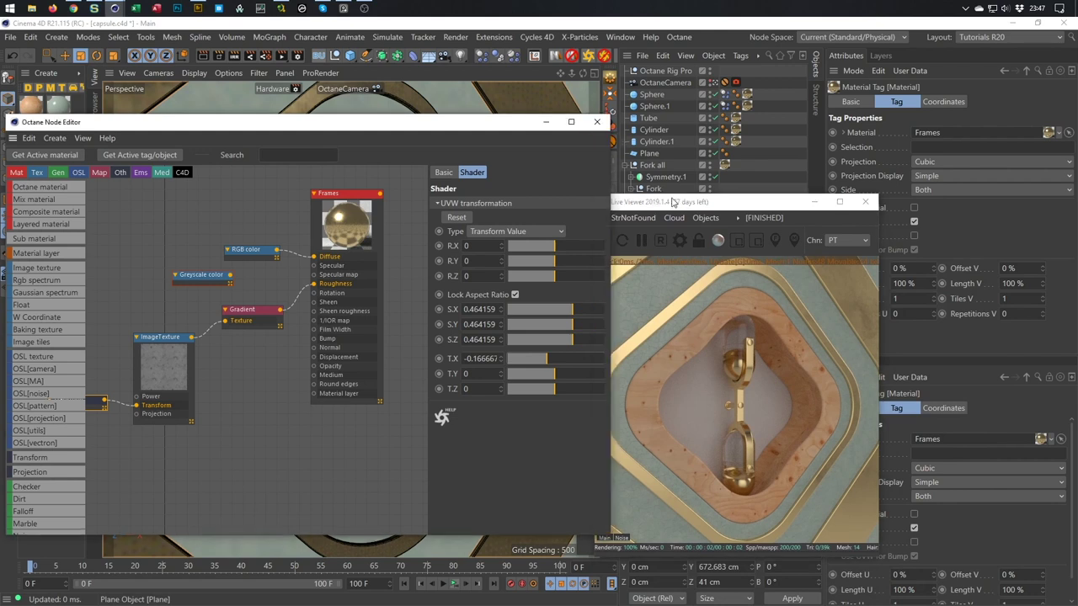
drag(723, 202, 672, 206)
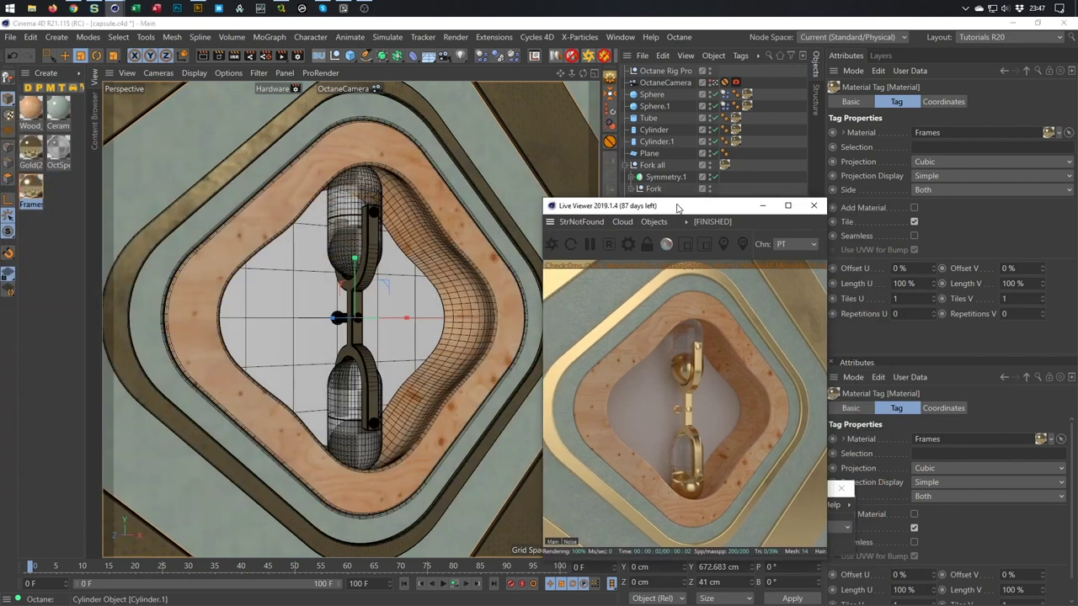
Light the Octane Rig Pro with the NatureLabFront_IBL_Ref.hdr HDRI, rotated on X
key(shift+F8)
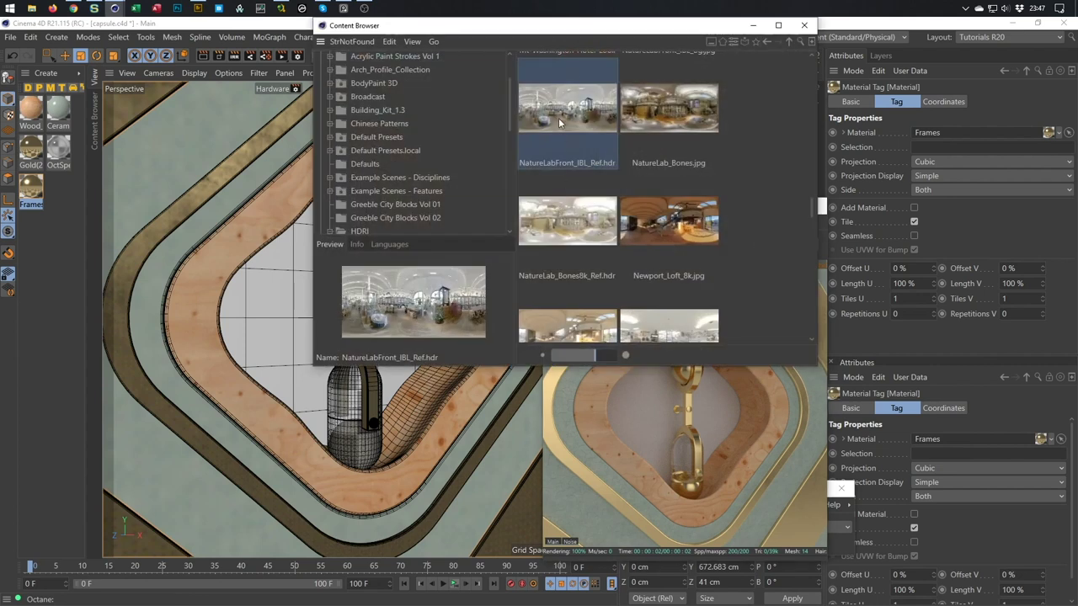
drag(609, 35, 394, 81)
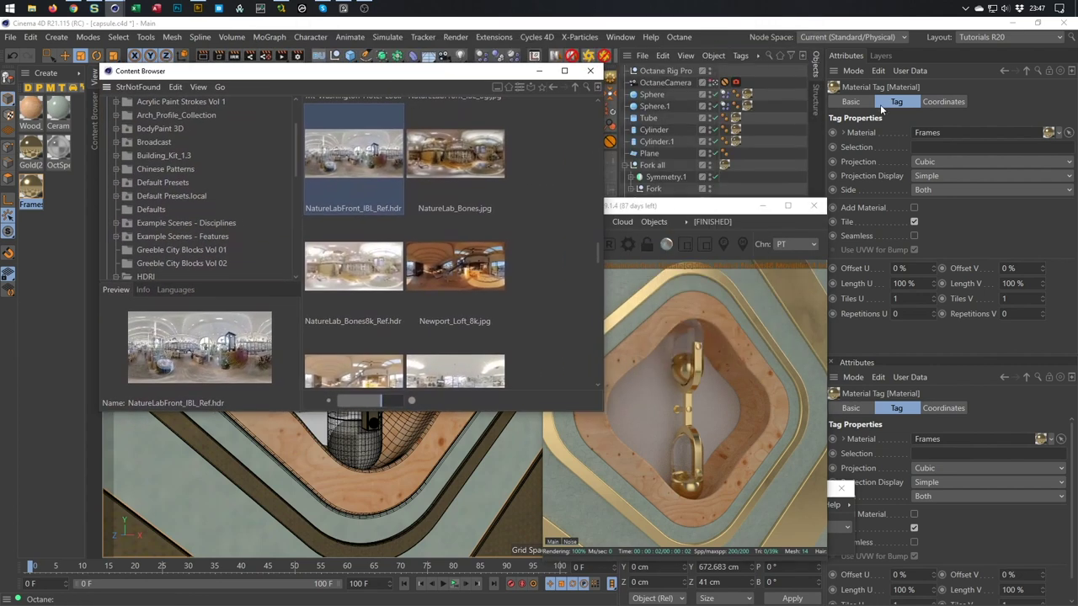
click(669, 70)
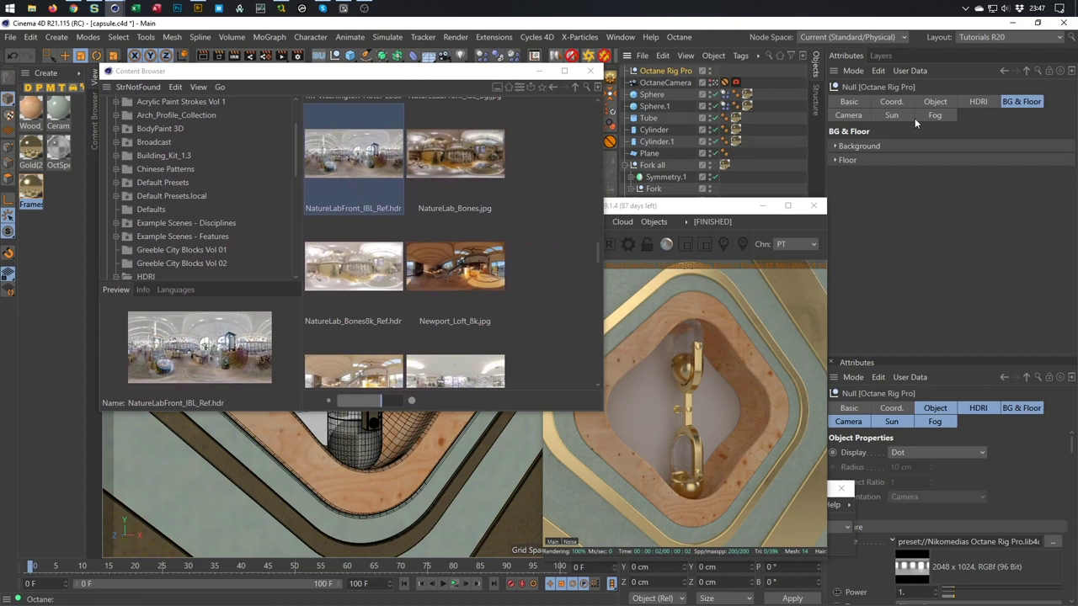
click(989, 102)
click(345, 164)
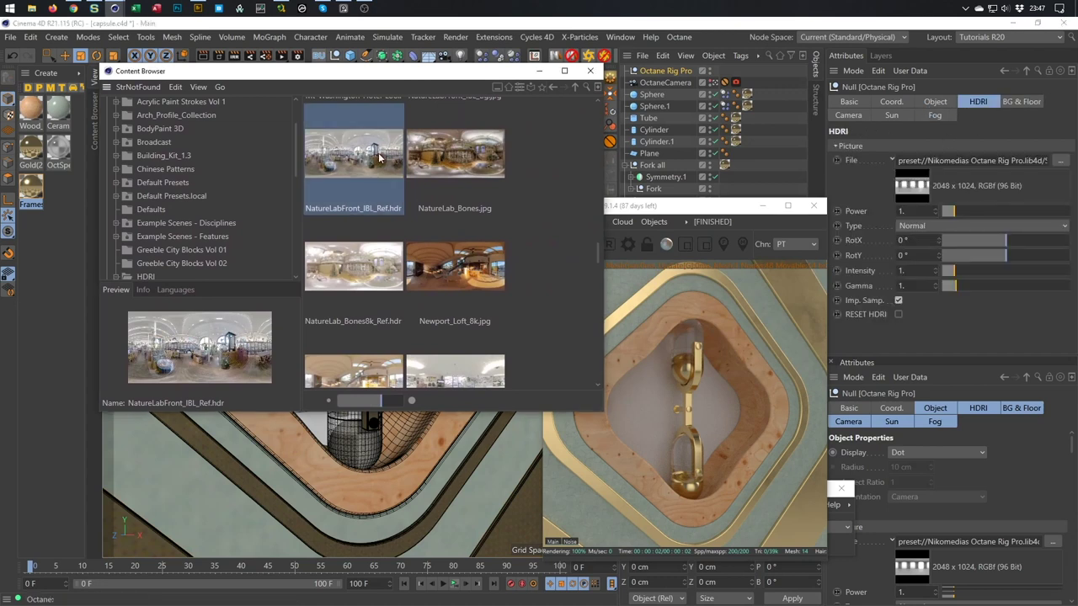
drag(962, 169, 968, 161)
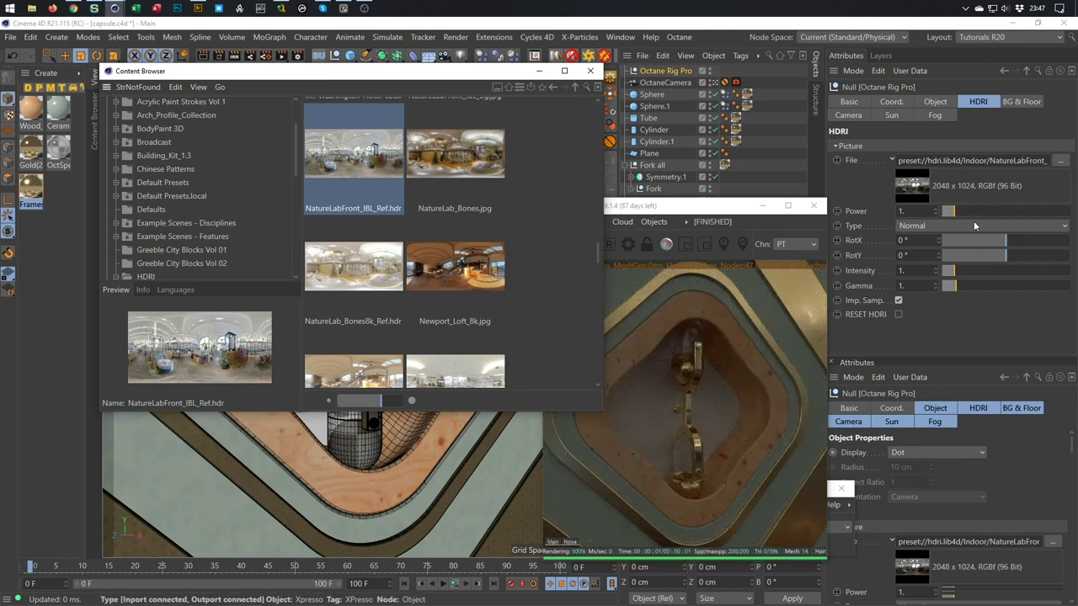
drag(1008, 244, 942, 240)
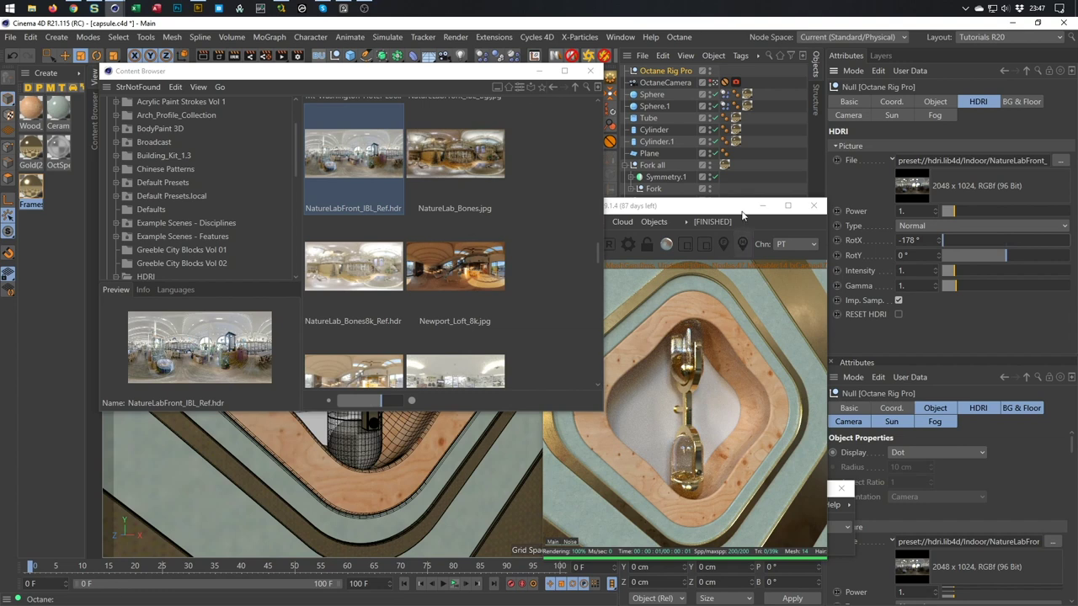
Close the HDRI image browser and reposition the live render window
drag(717, 206, 794, 207)
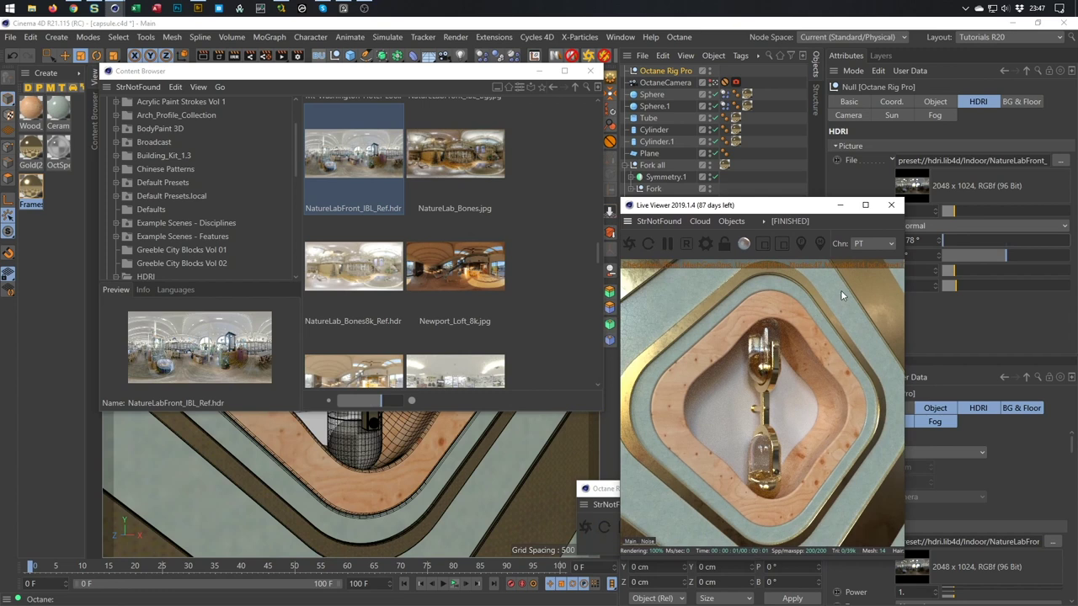
drag(766, 215, 678, 155)
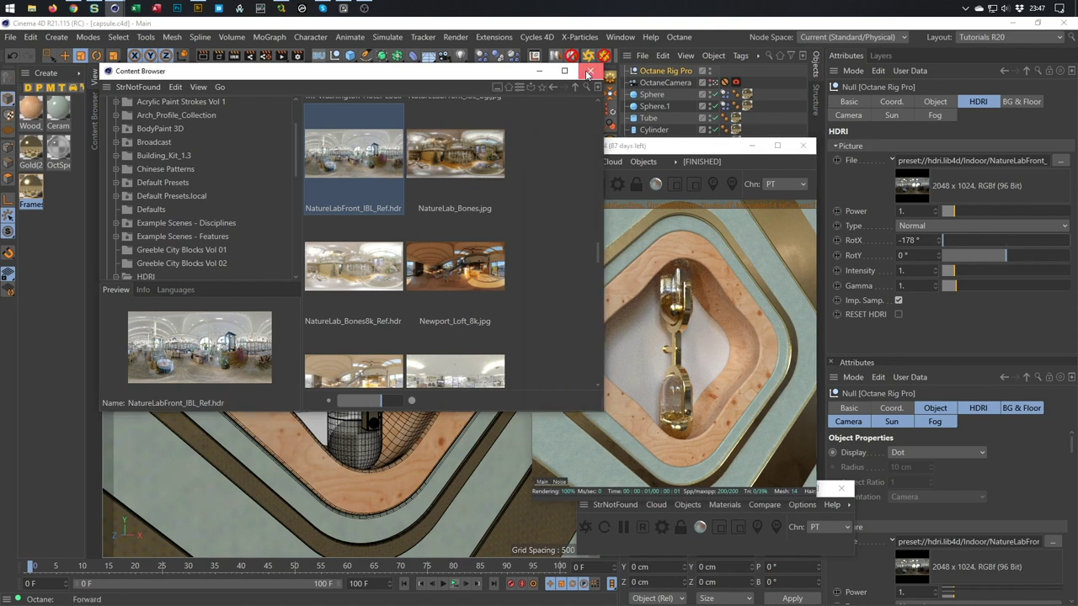
click(587, 73)
drag(661, 151, 636, 132)
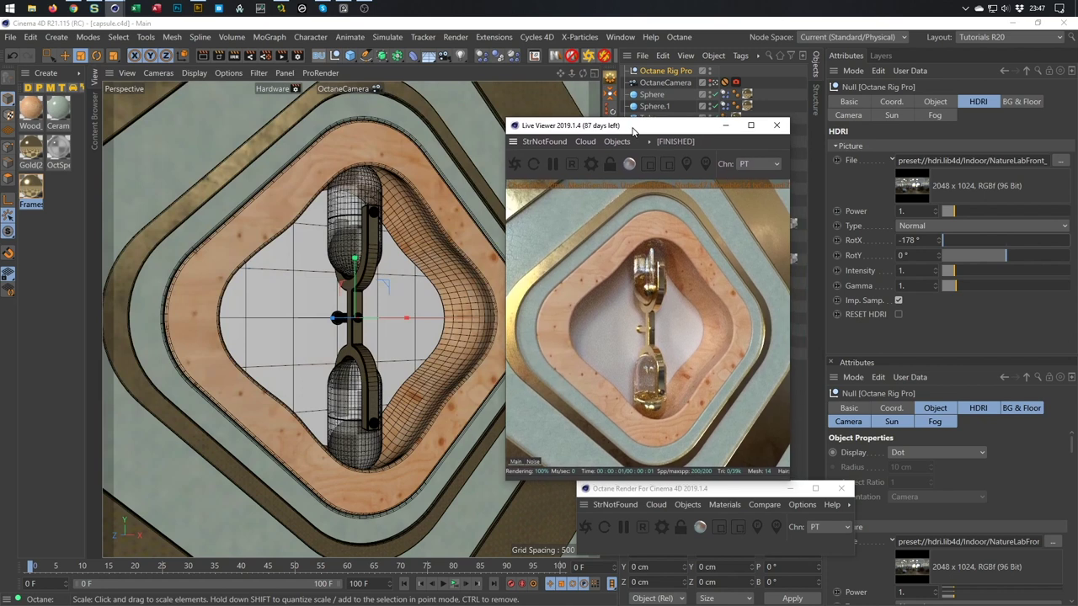
Create an Octane glossy material named 'Plane' and apply it to the Plane object
click(724, 505)
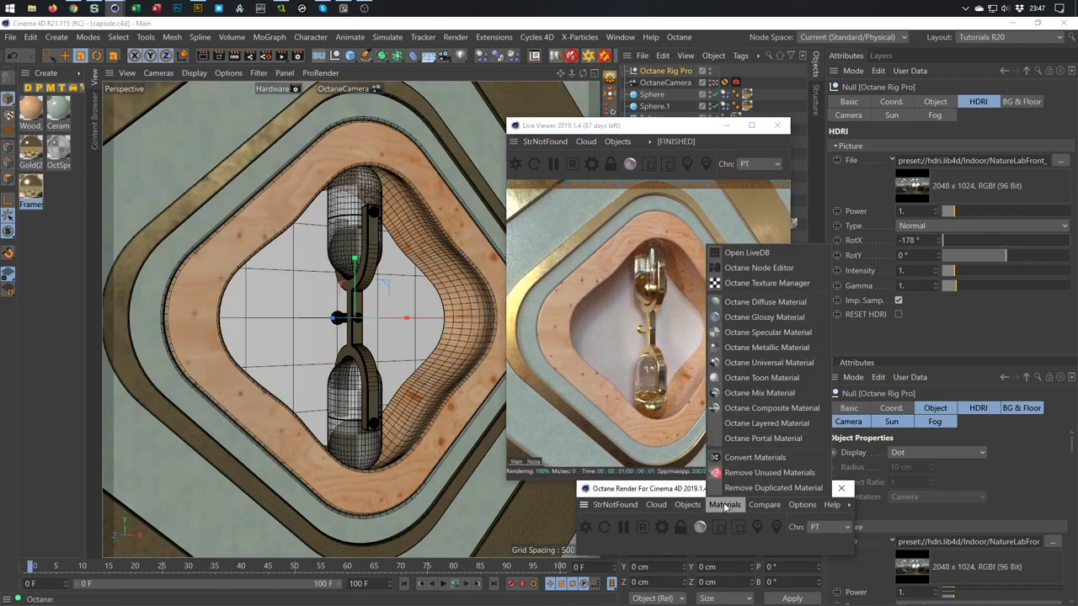
click(763, 322)
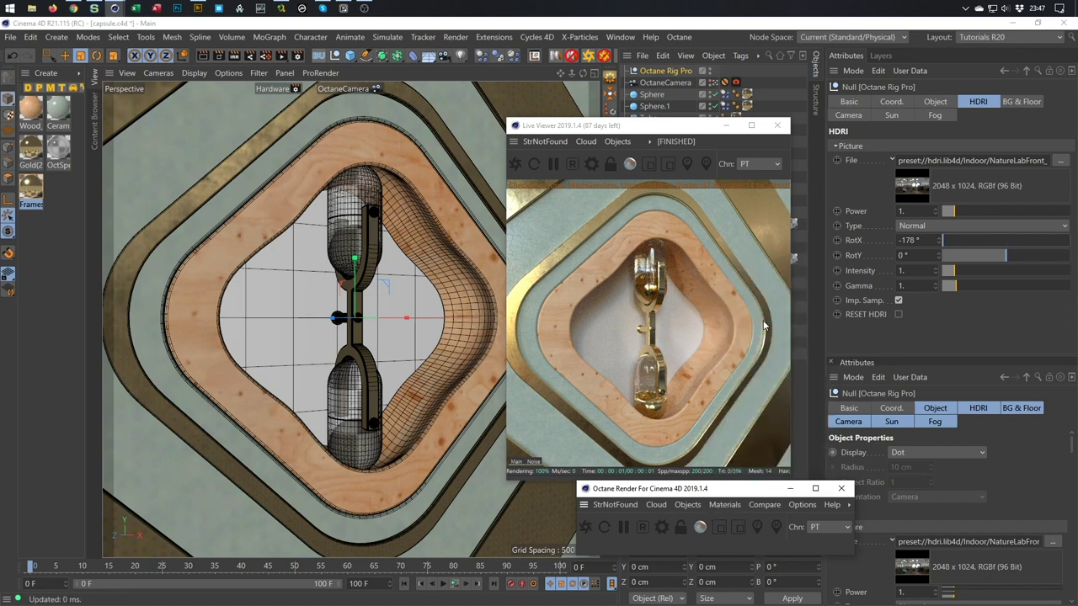
drag(691, 132, 915, 219)
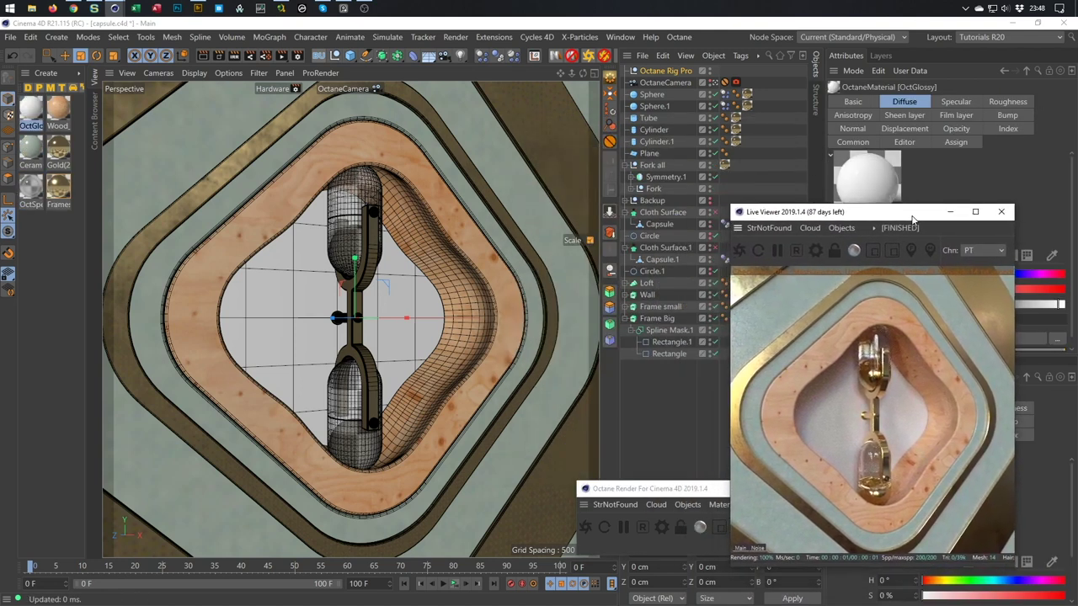
double_click(32, 126)
text(Pla)
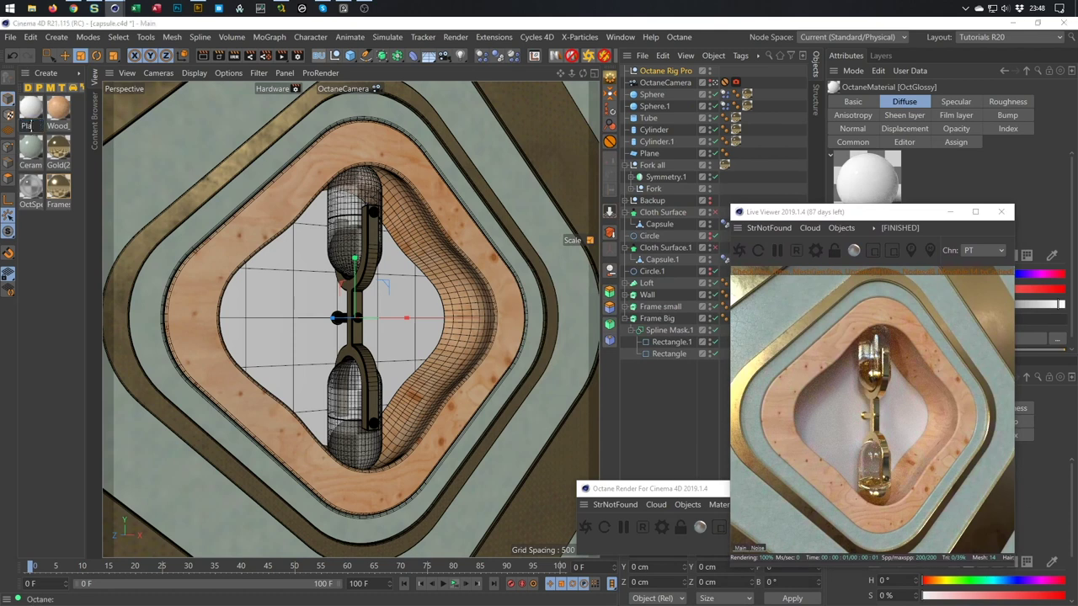
text(ne)
key(Return)
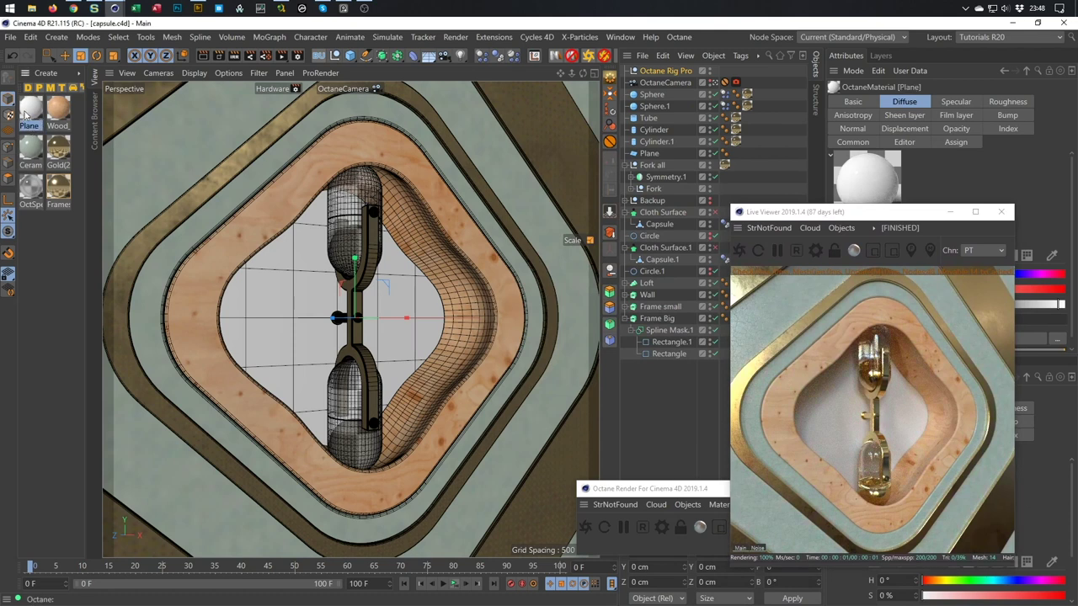
drag(25, 114, 649, 154)
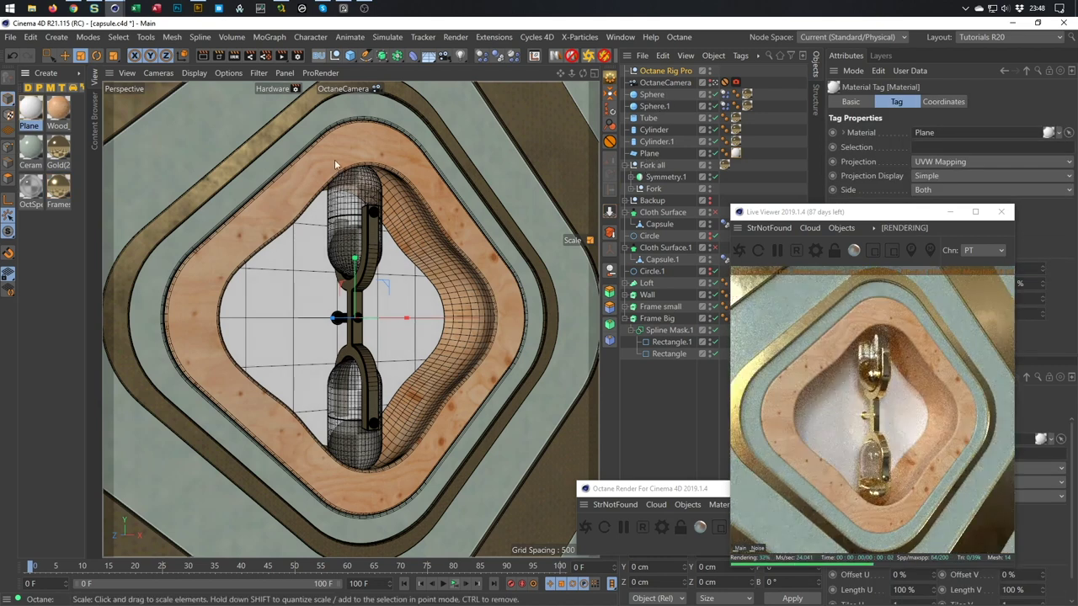
Feed an RgbSpectrum node into the Plane material's Diffuse
double_click(34, 116)
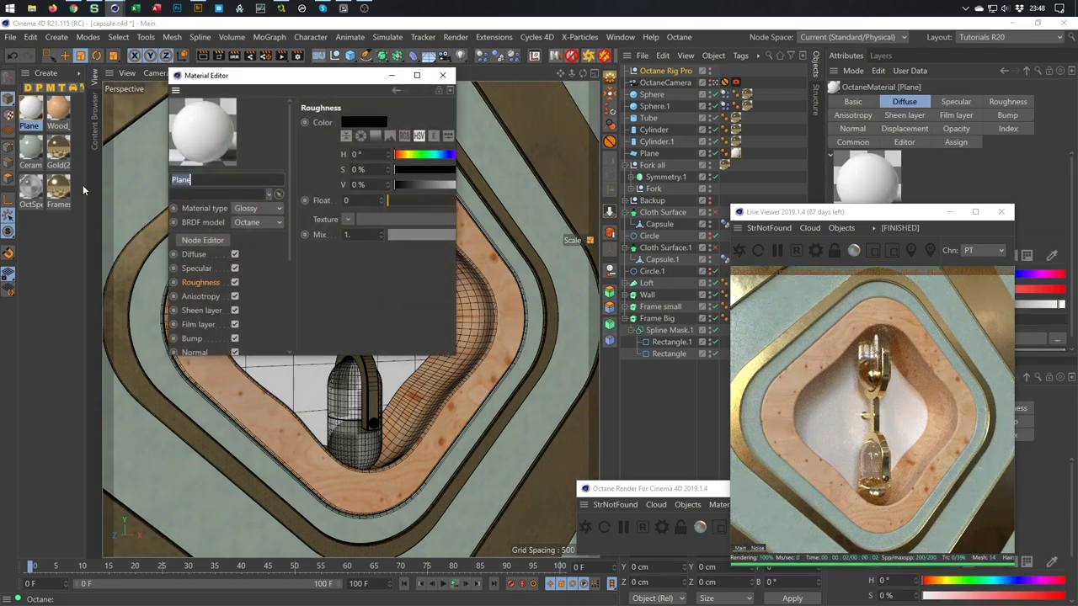
click(220, 240)
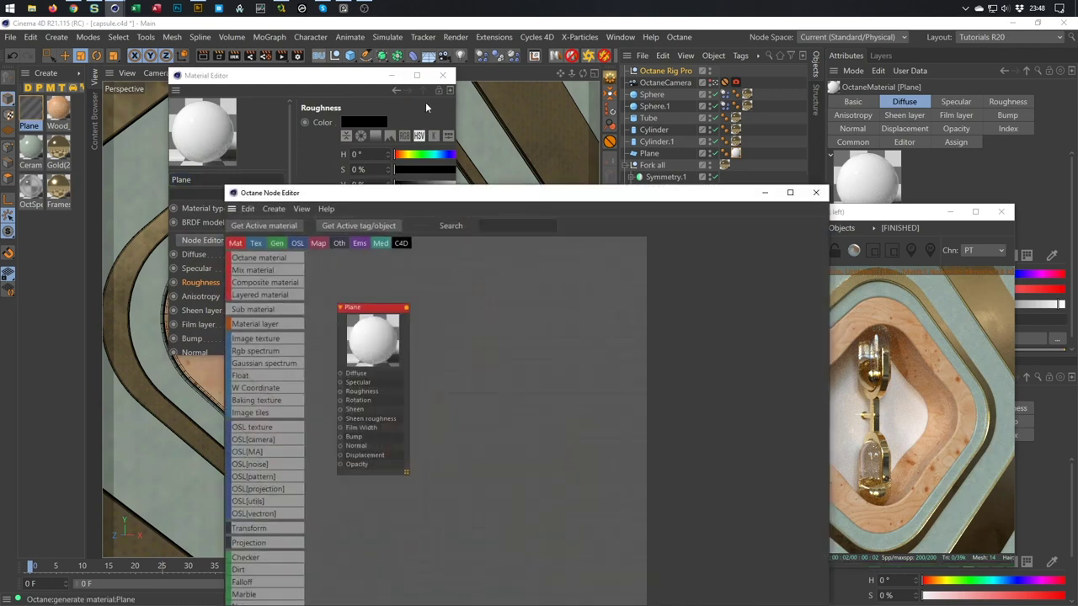
click(444, 77)
drag(508, 195, 313, 117)
drag(168, 229, 328, 195)
drag(68, 271, 305, 263)
drag(255, 239, 244, 249)
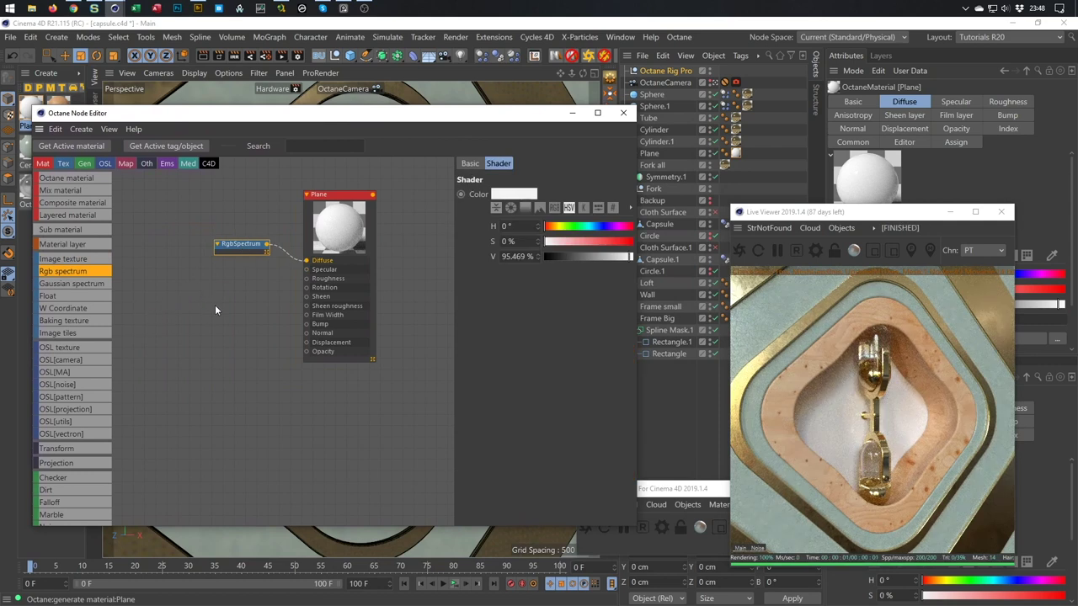
Connect a Float texture to Roughness, set index to 1 and BRDF to GGX
drag(92, 300, 307, 279)
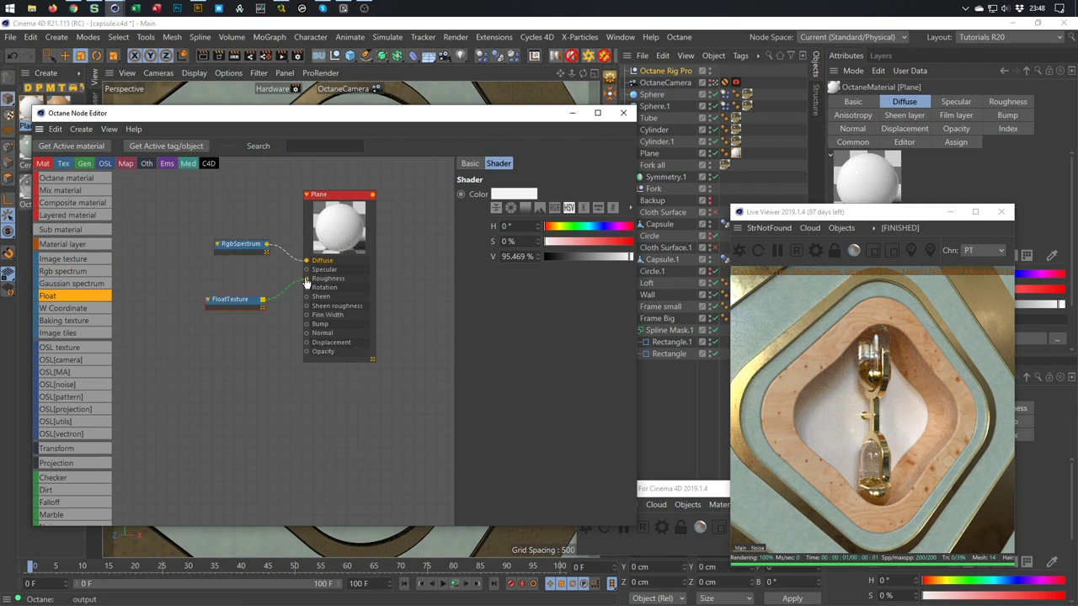
click(250, 307)
drag(566, 194, 538, 195)
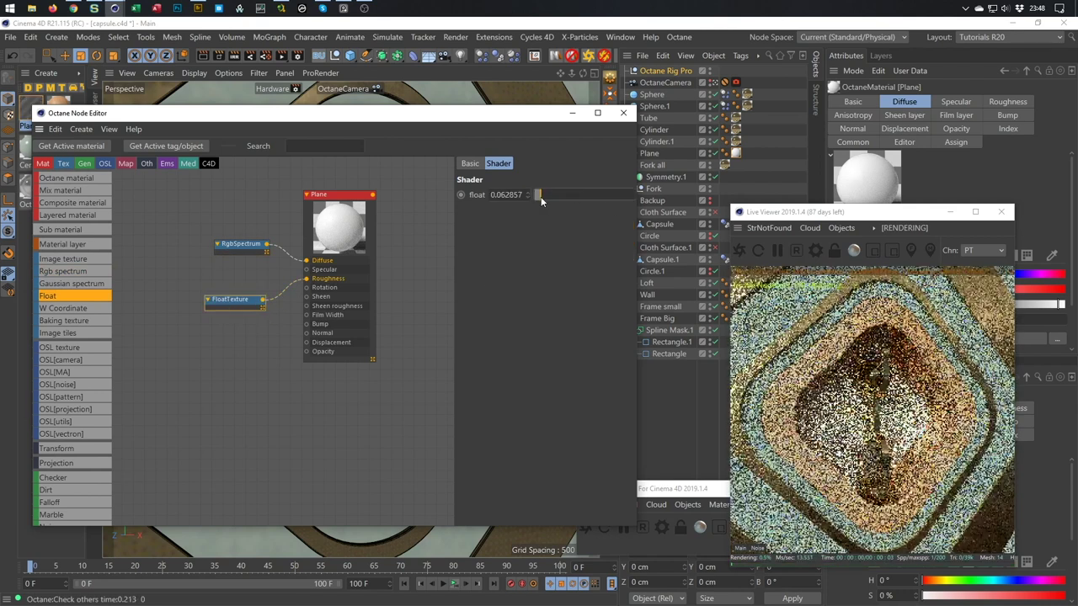
click(358, 196)
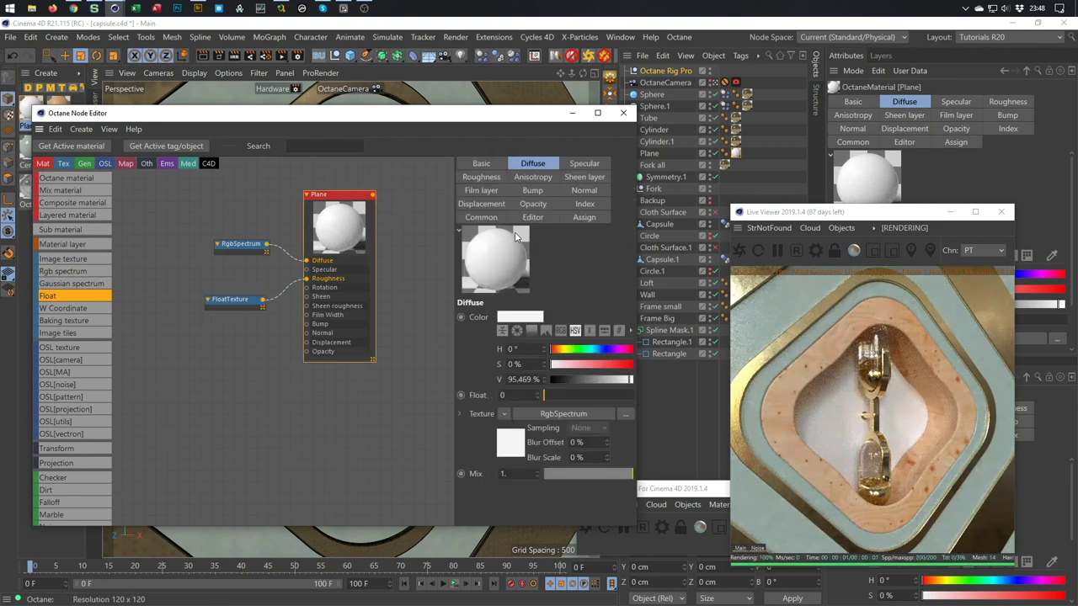
click(581, 205)
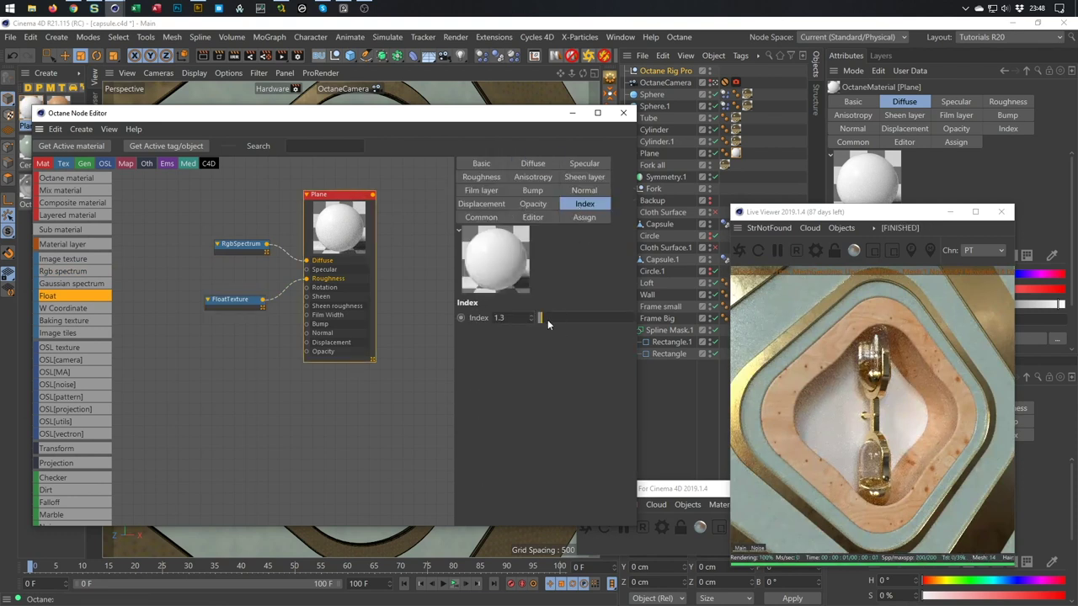
drag(543, 317, 427, 317)
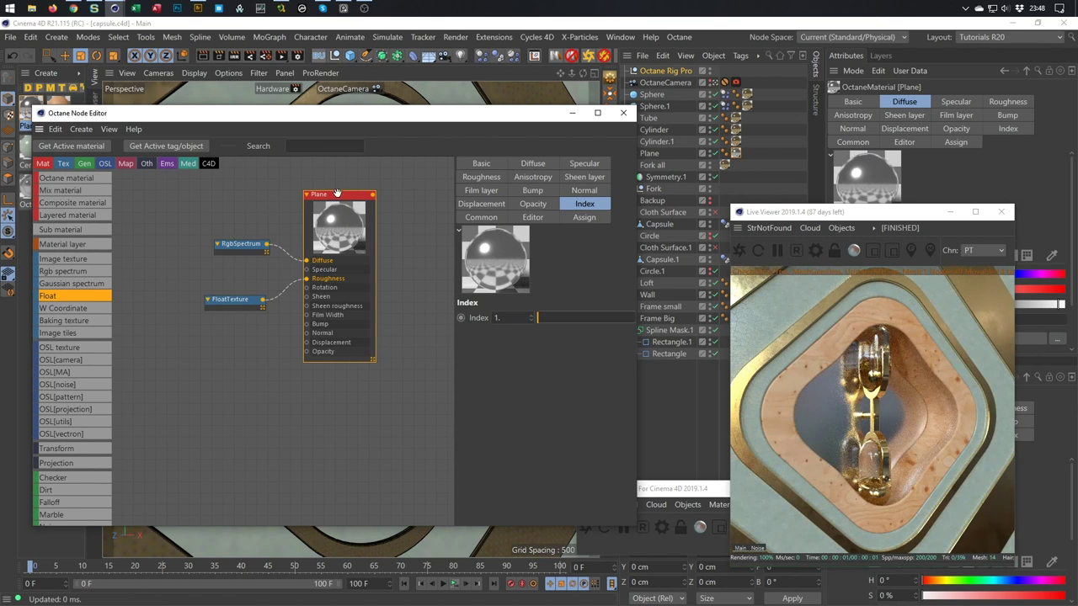
click(526, 364)
click(545, 410)
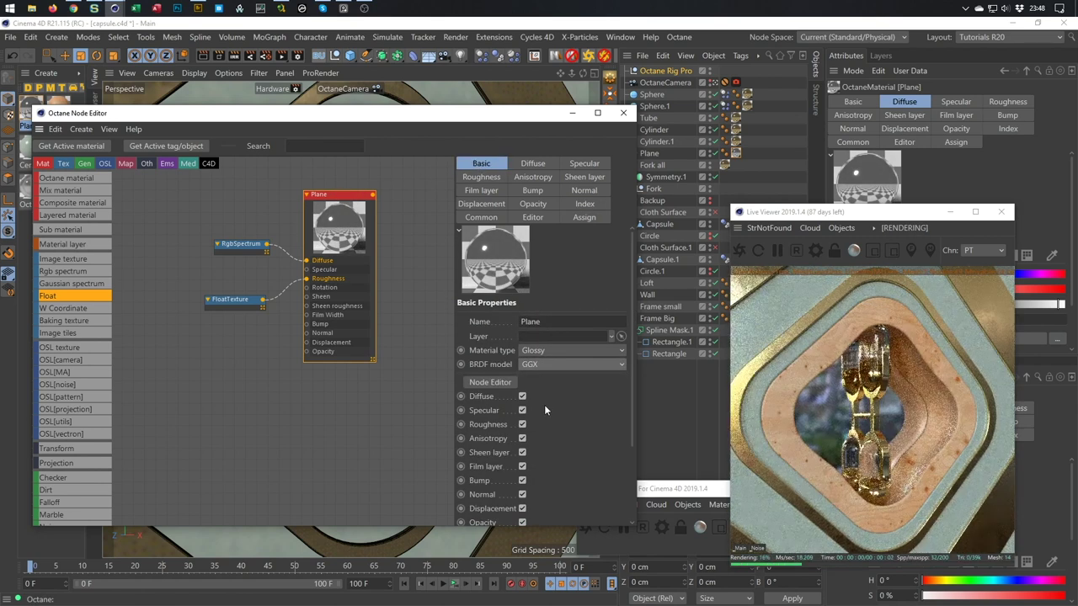
Set the Float roughness value to 0.12 and close the node editor
click(239, 305)
click(550, 194)
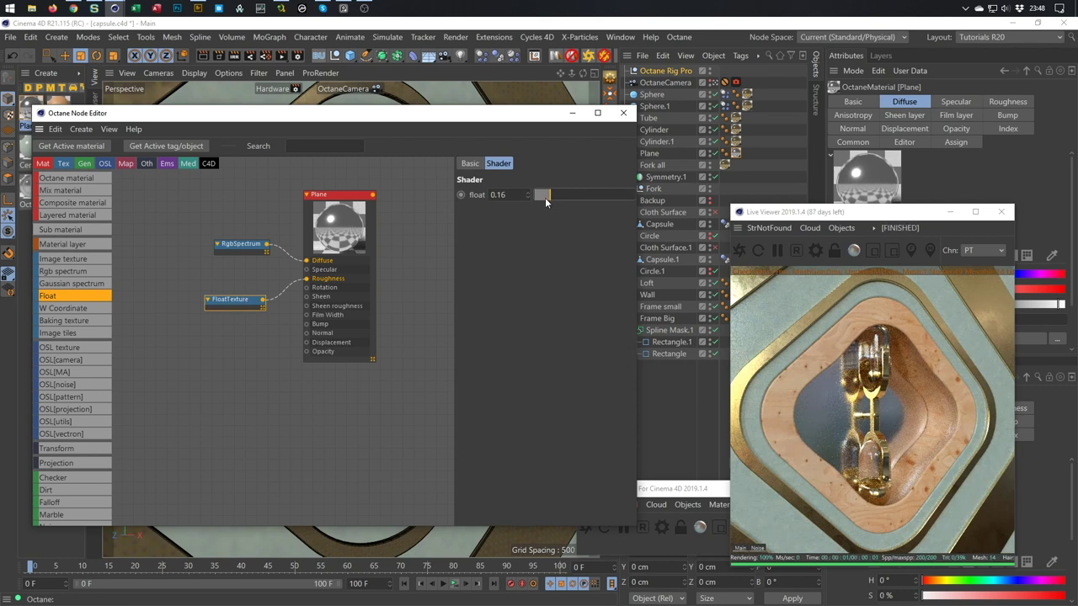
drag(548, 195, 546, 194)
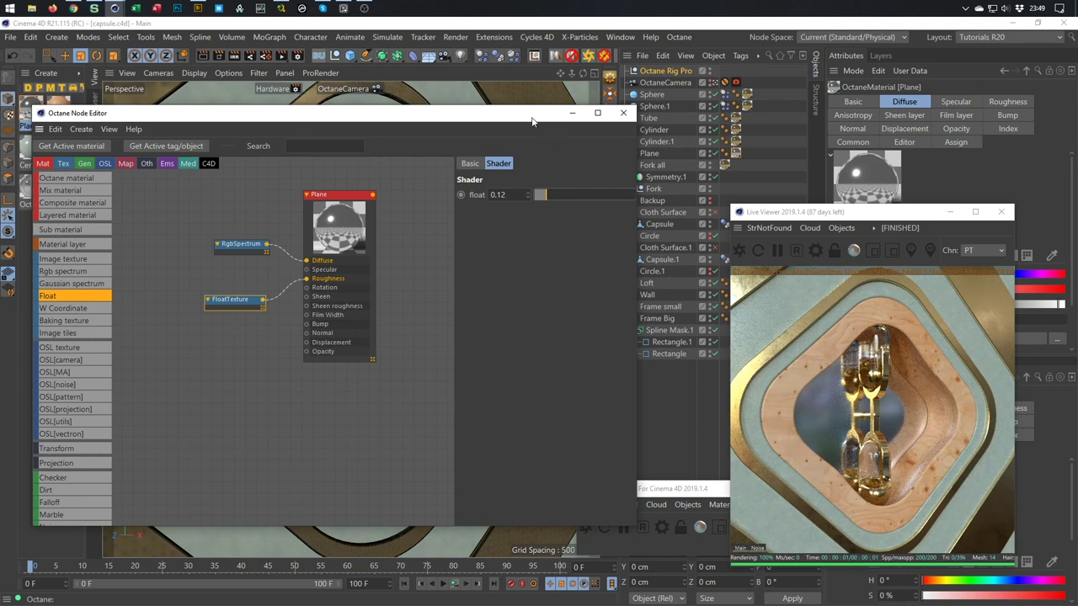
click(621, 115)
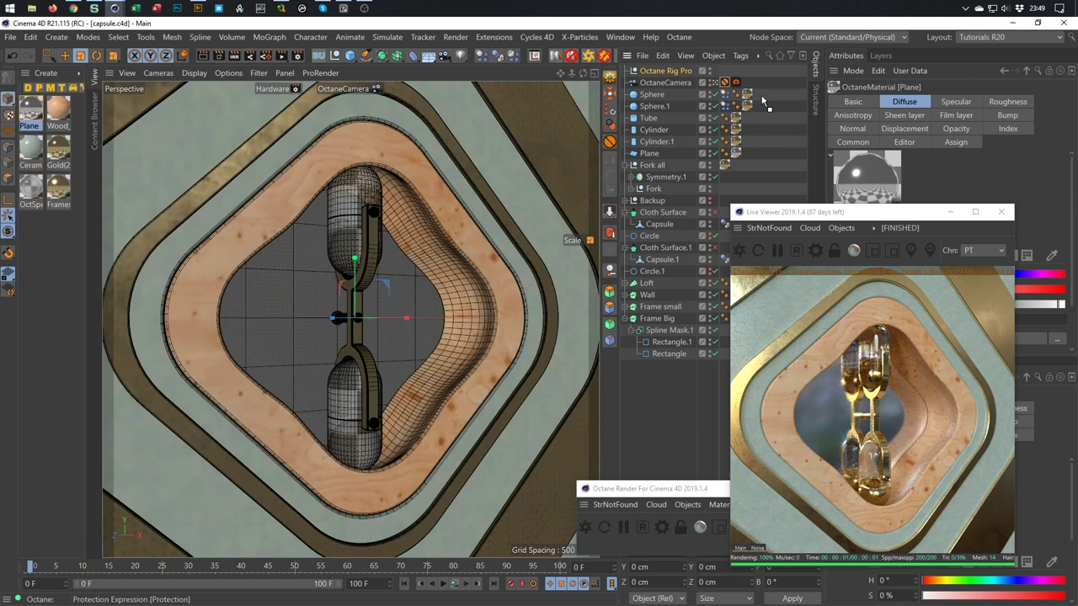
Uncheck P Y on the camera's Protection tag and zoom the camera slightly closer
drag(762, 100, 726, 80)
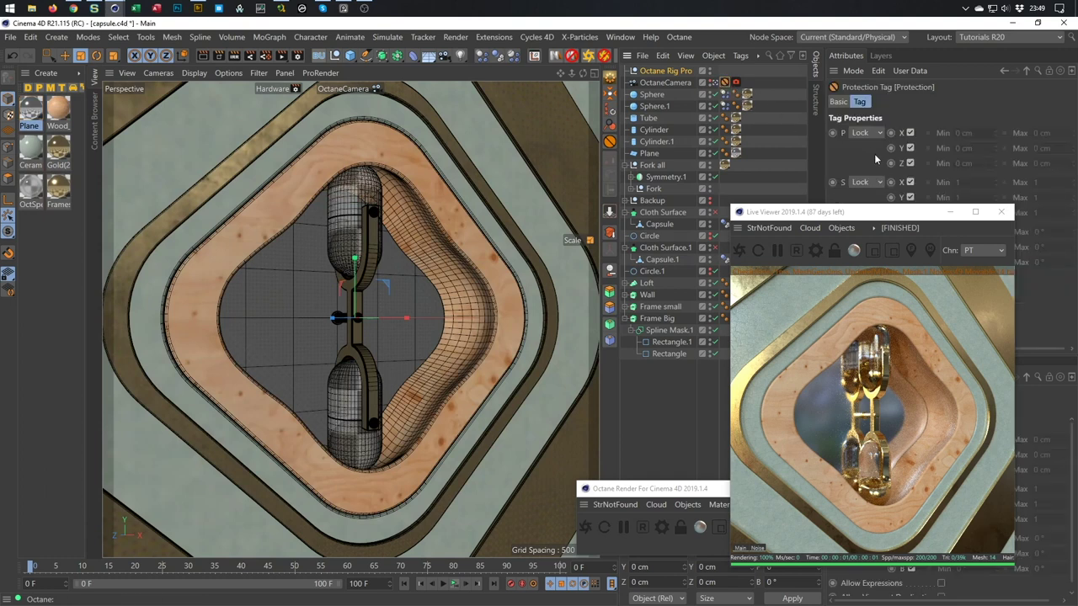
click(909, 147)
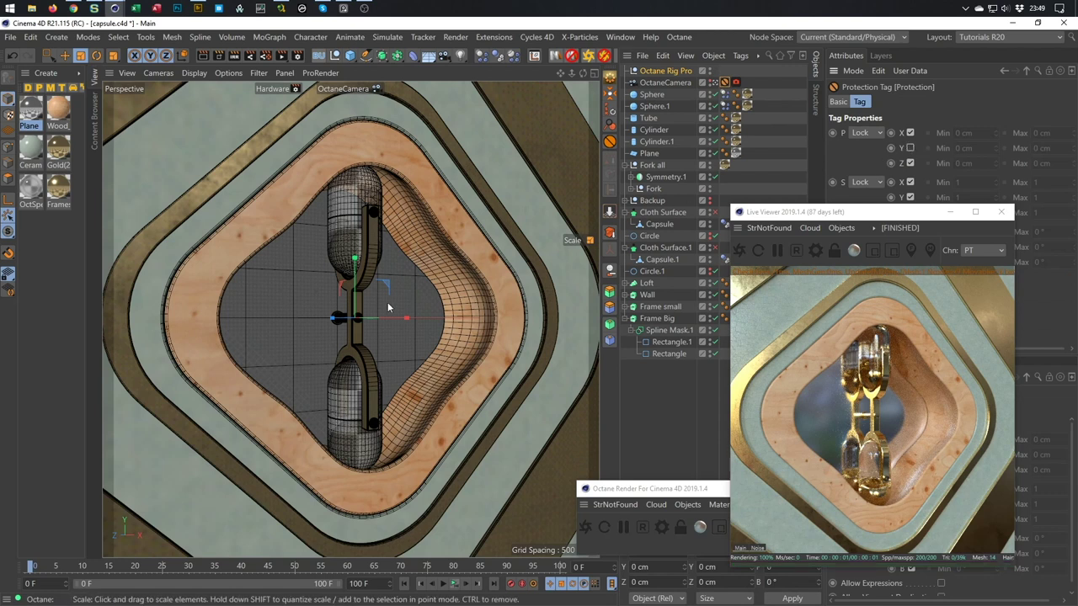
scroll(389, 299, up, 3)
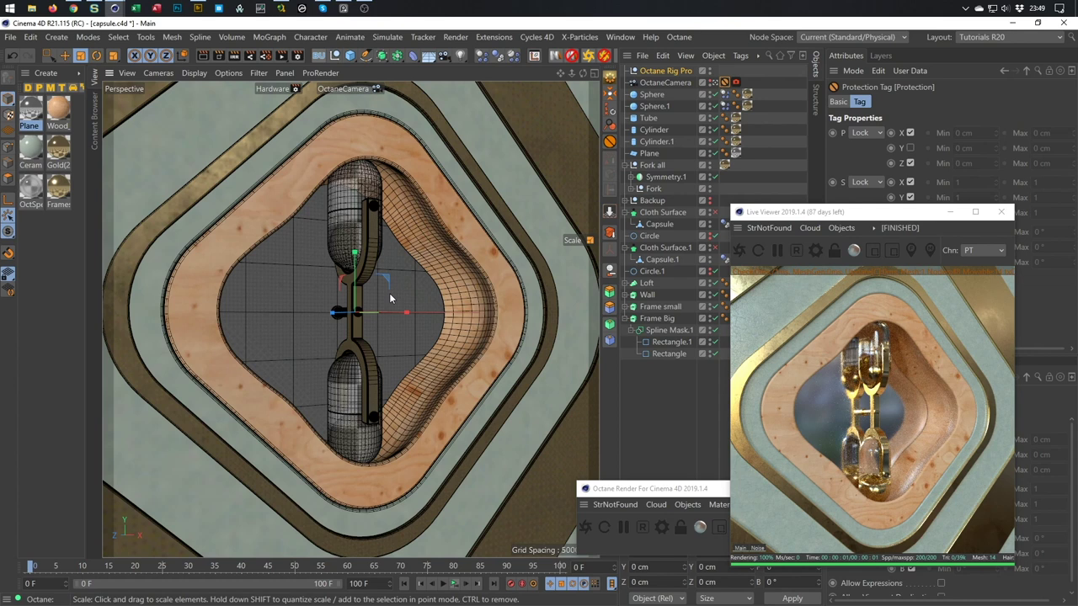
scroll(389, 297, up, 3)
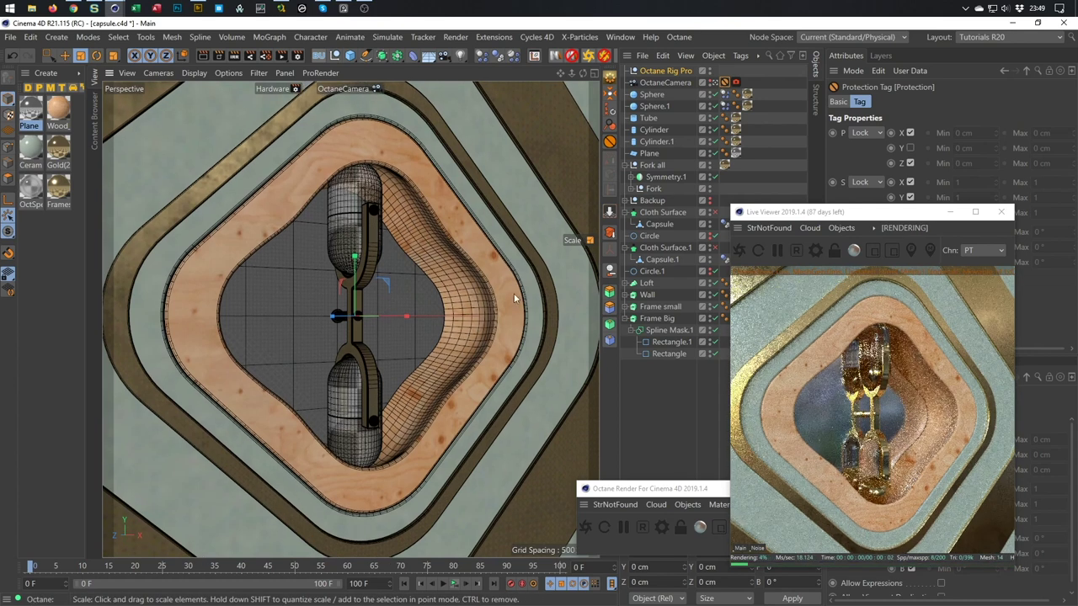
drag(841, 215, 841, 197)
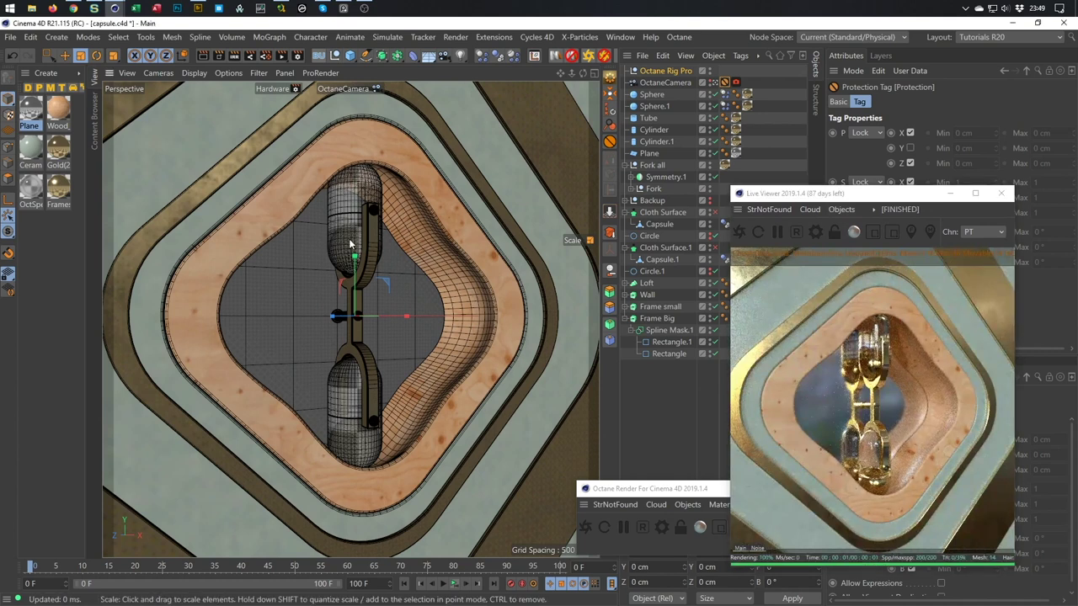
drag(351, 244, 346, 246)
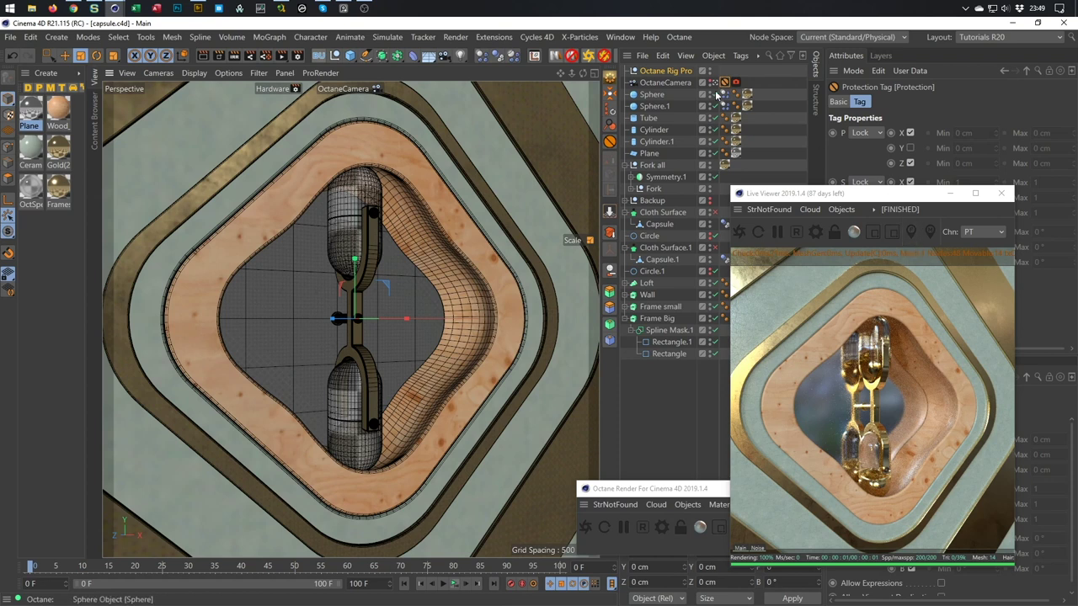
Pick the Octane camera's Thinlens focus point on the fork in the Live Viewer
click(736, 84)
drag(842, 193, 414, 149)
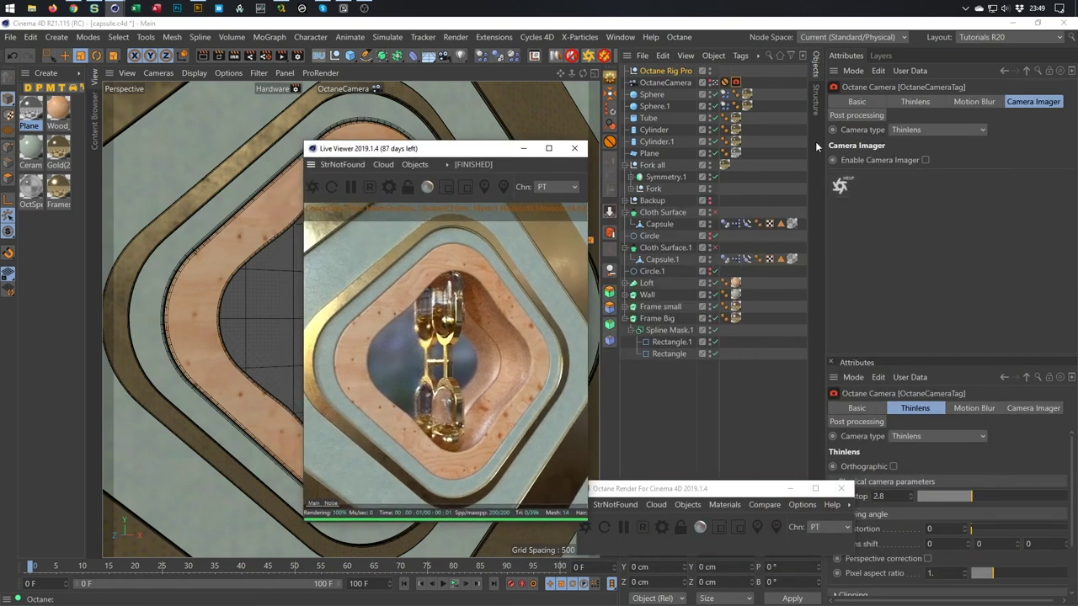
click(921, 104)
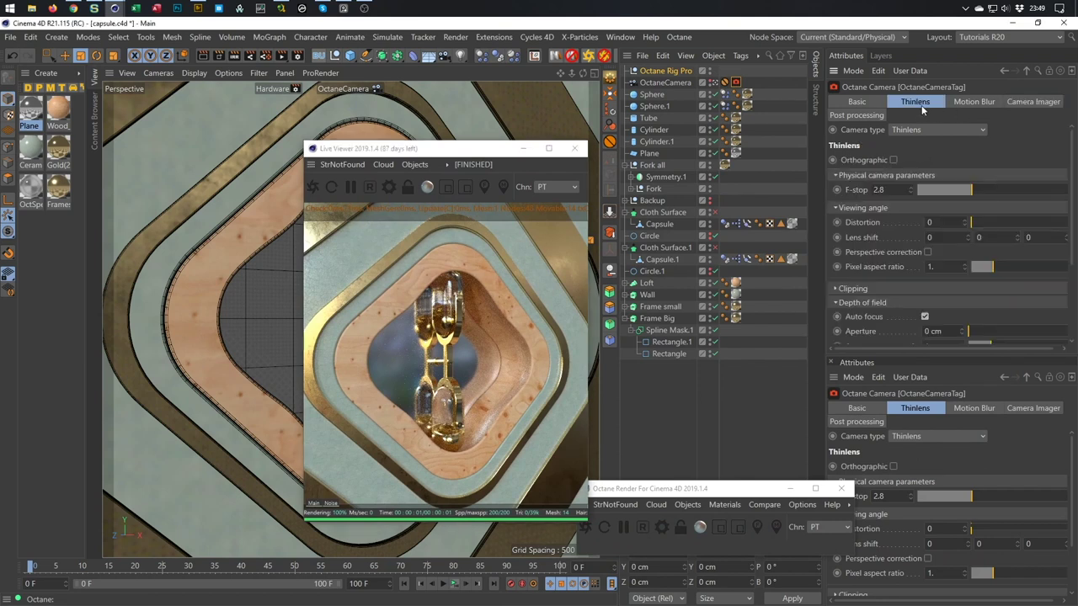
click(485, 186)
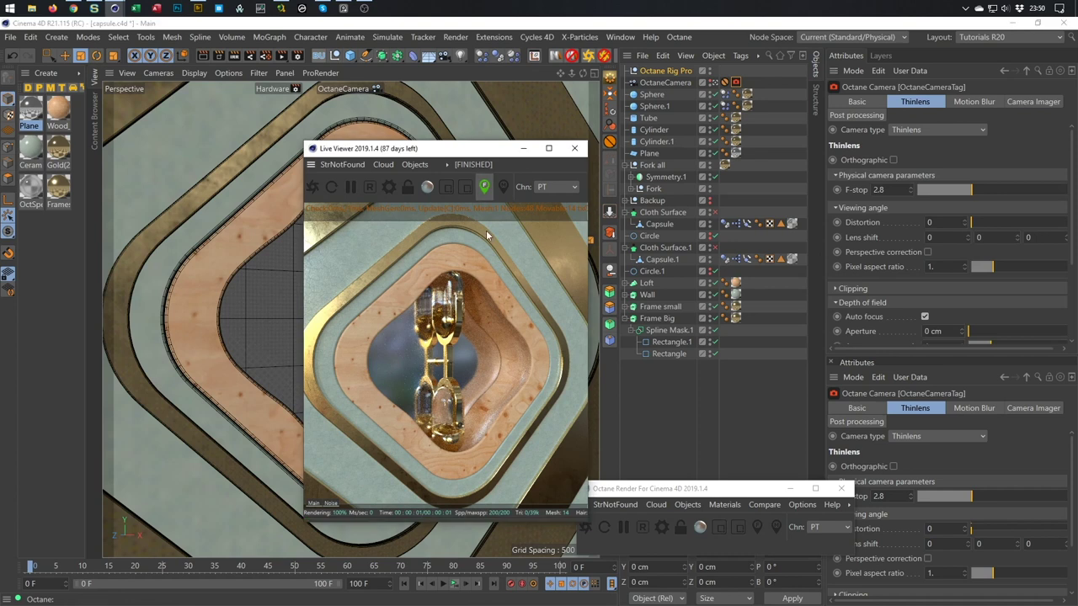
click(459, 321)
click(484, 186)
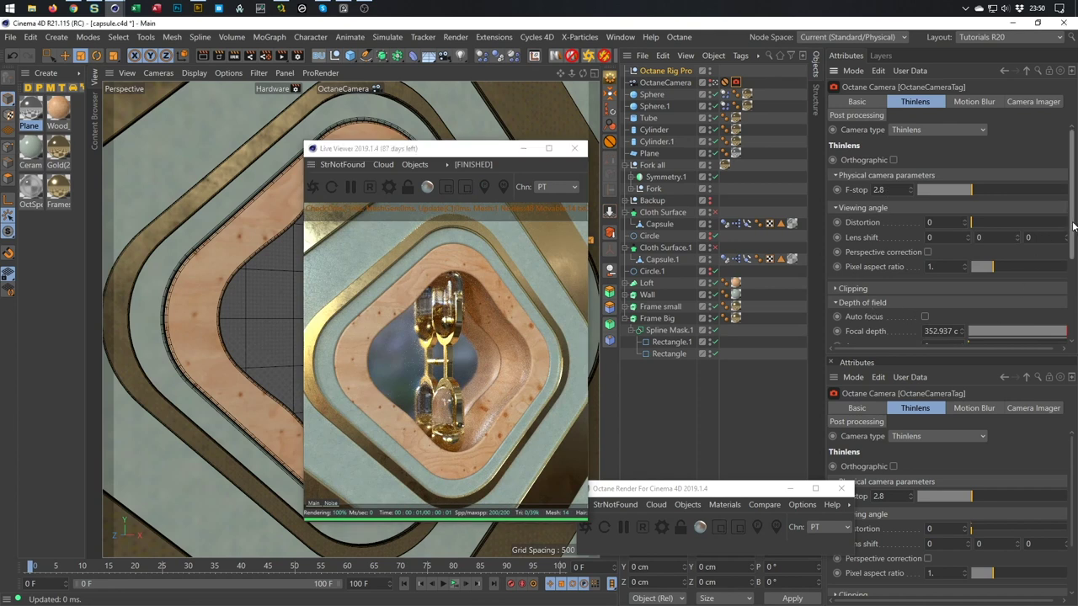
Set the depth-of-field aperture to 7 cm, after trying 10 cm and 8 cm
scroll(1019, 236, down, 3)
double_click(930, 227)
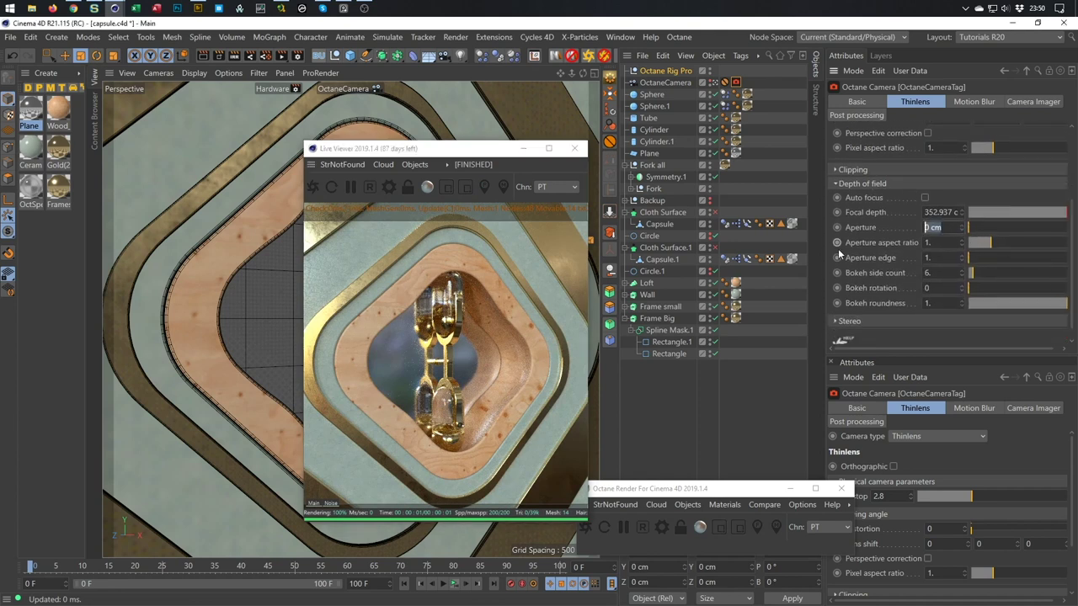
text(10)
key(Return)
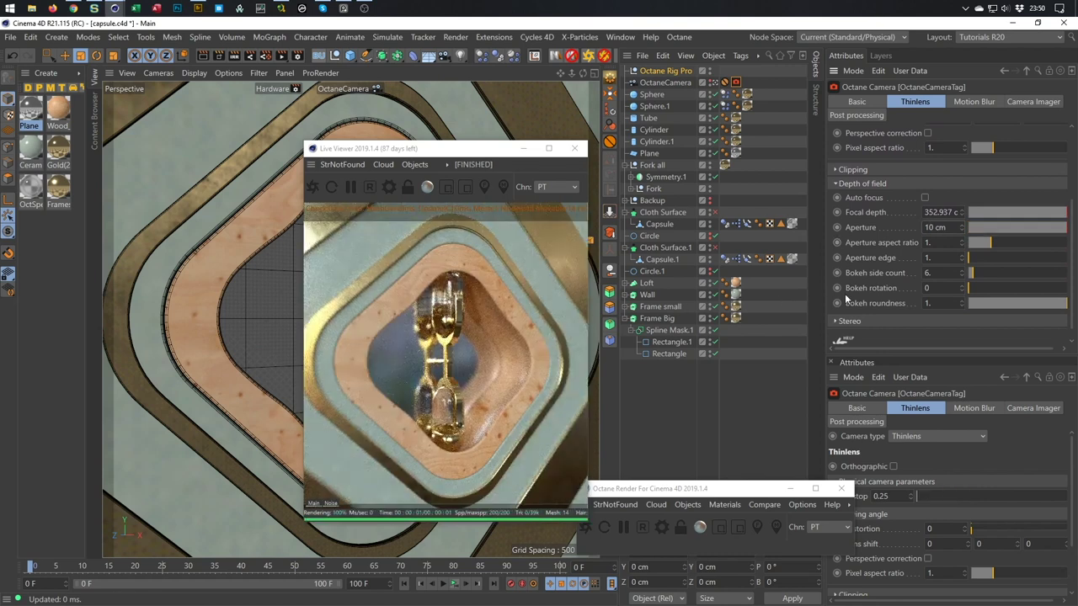
key(ctrl+a)
text(8)
key(Return)
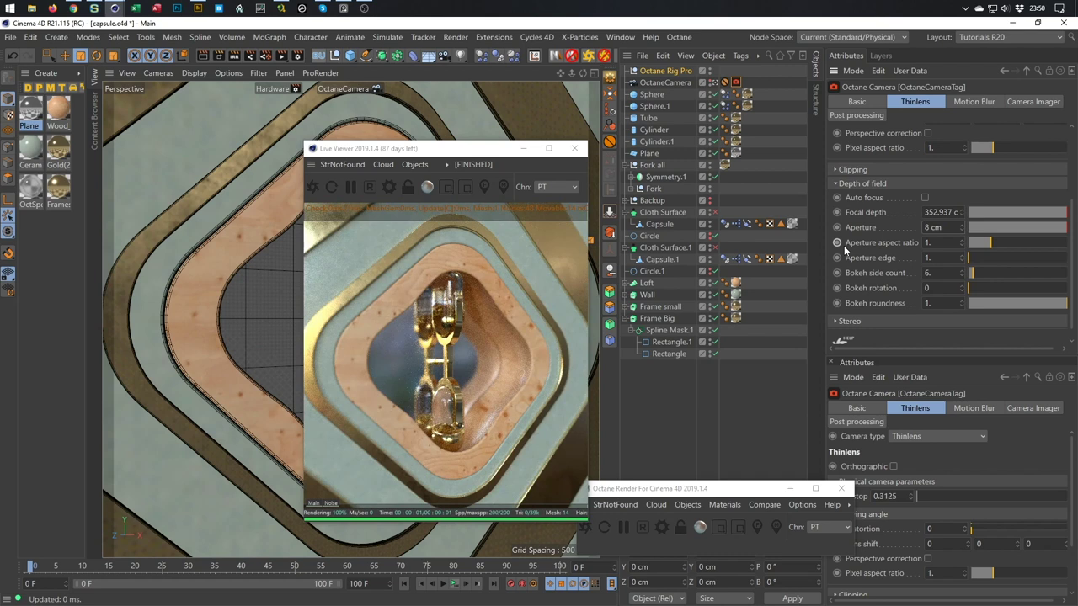
key(ctrl+a)
text(7)
key(Return)
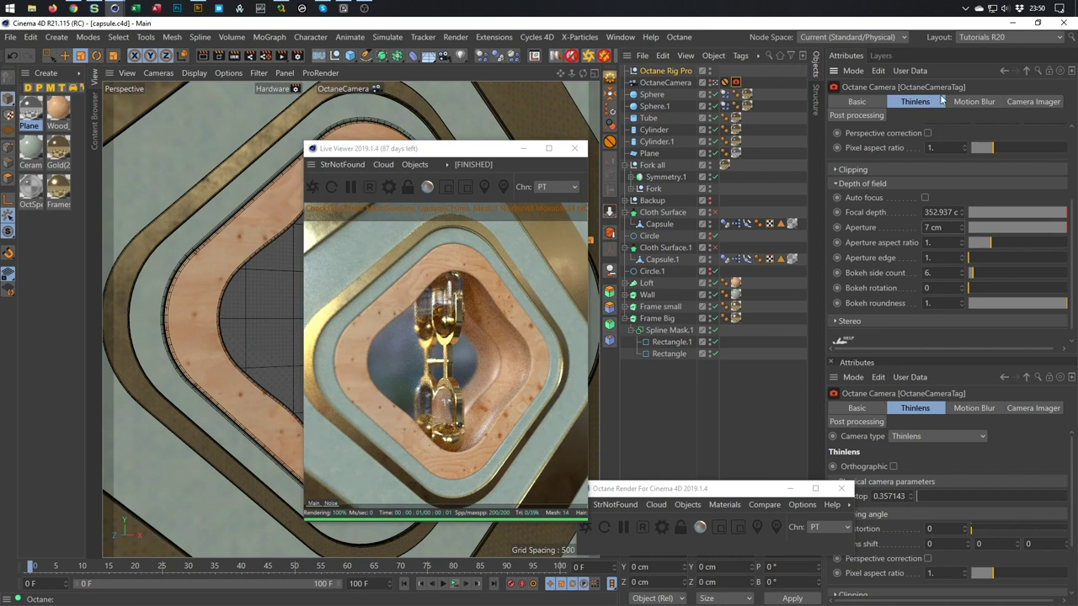
Enable Camera Imager and Spectral AI denoiser, check the DeNoiser pass, then close the Live Viewer
click(1032, 101)
click(926, 159)
click(926, 177)
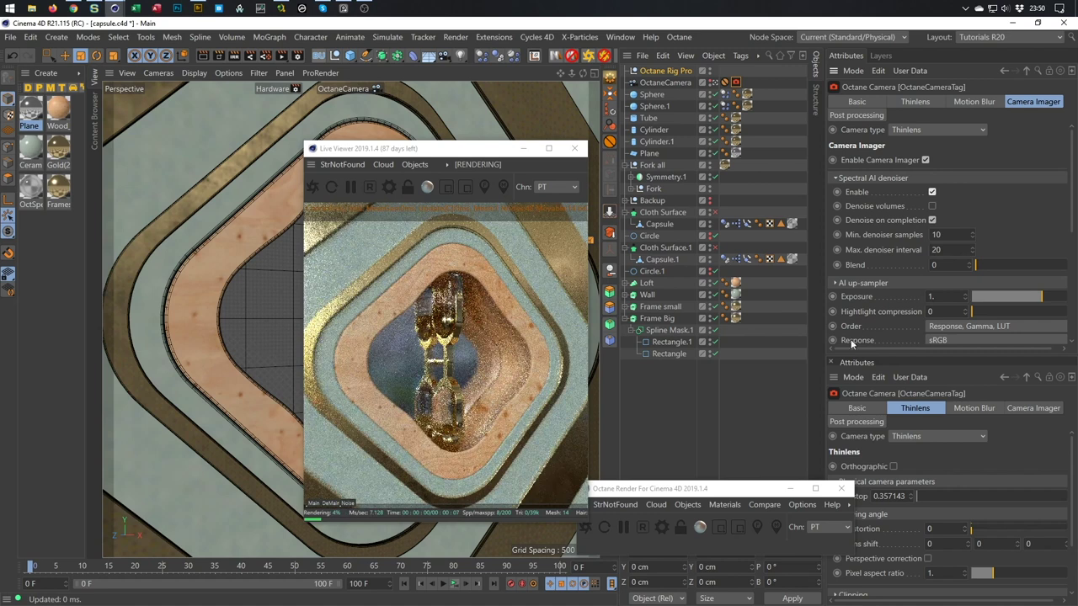
click(331, 503)
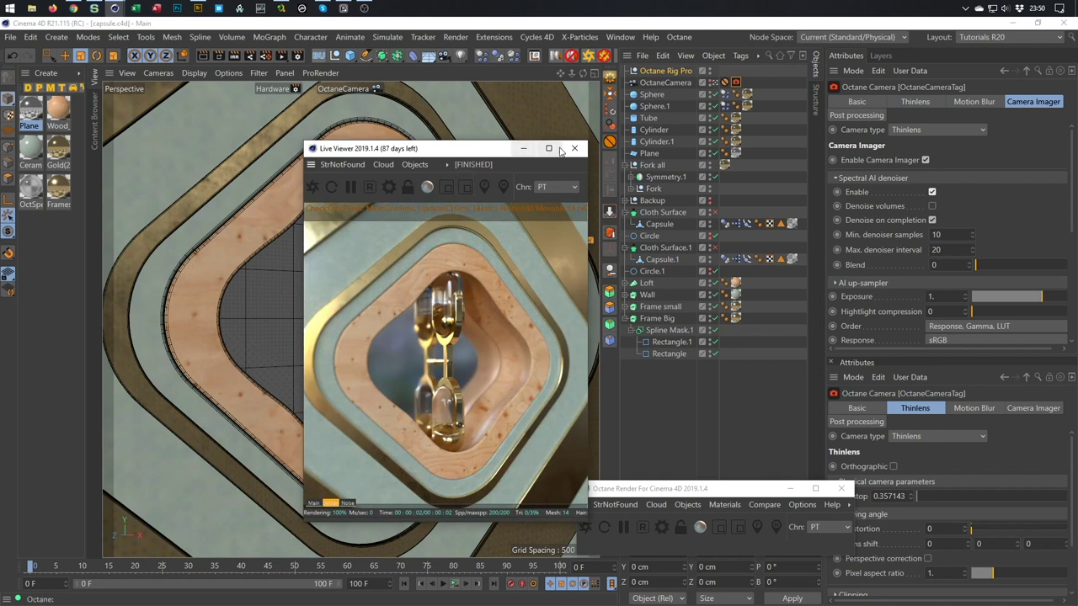
click(574, 148)
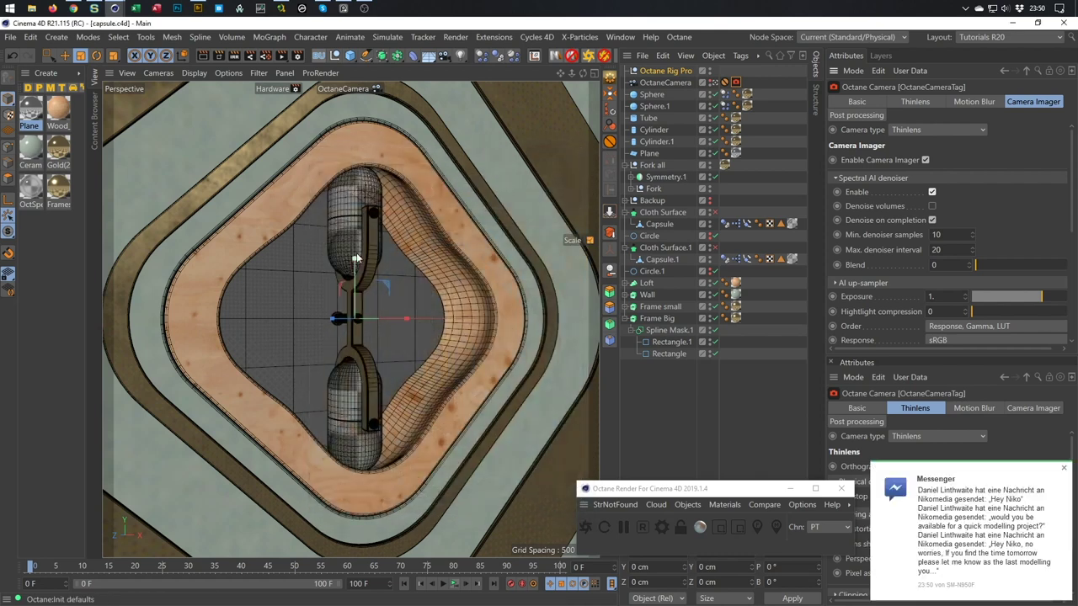
Set the project's Expert dynamics Steps per Frame to 10
click(1063, 468)
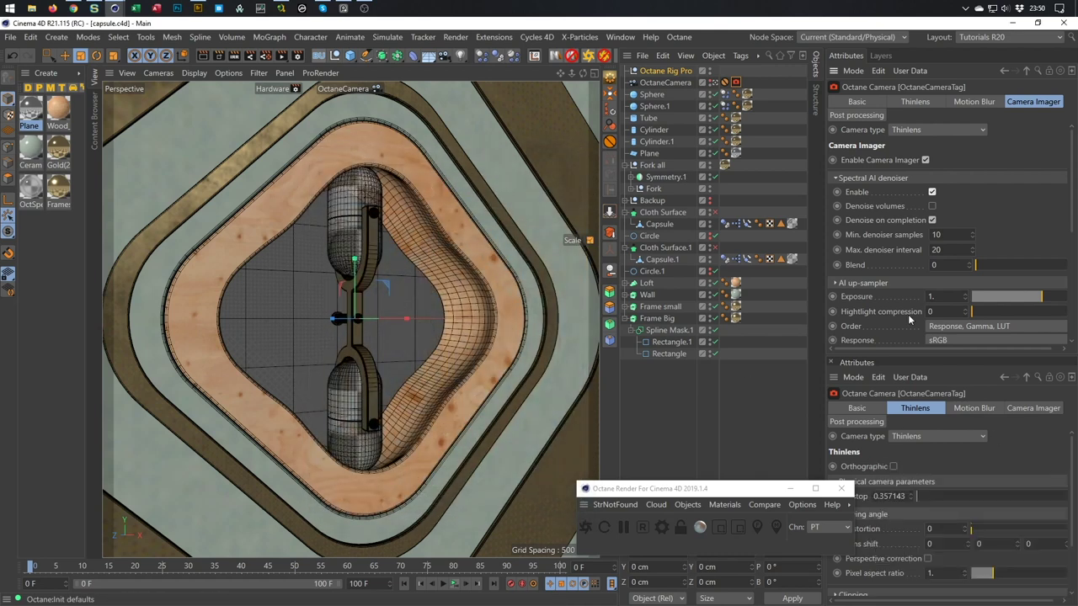
click(726, 106)
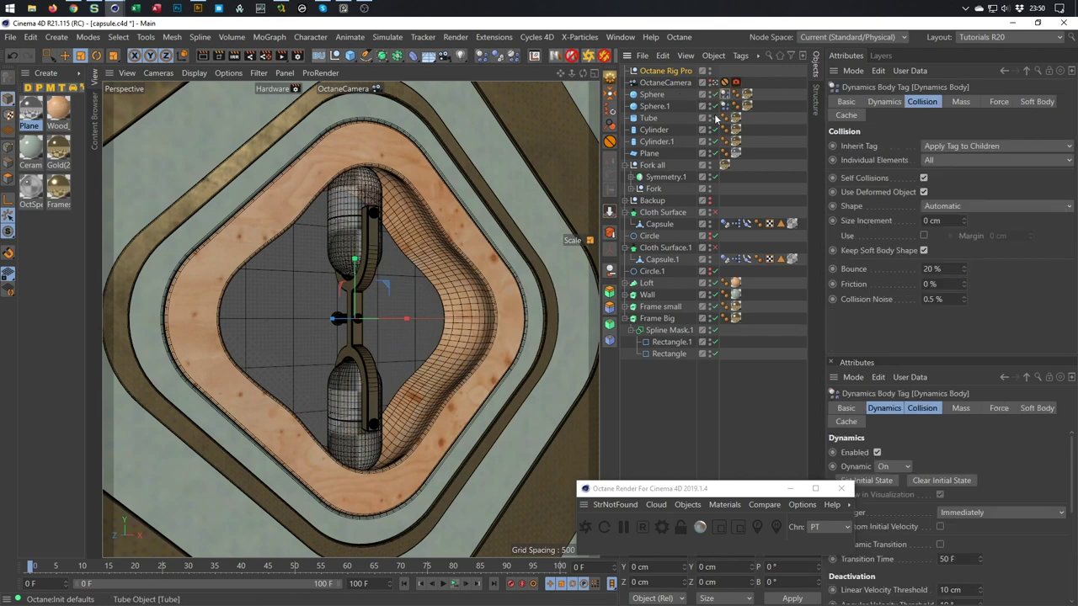
key(ctrl+d)
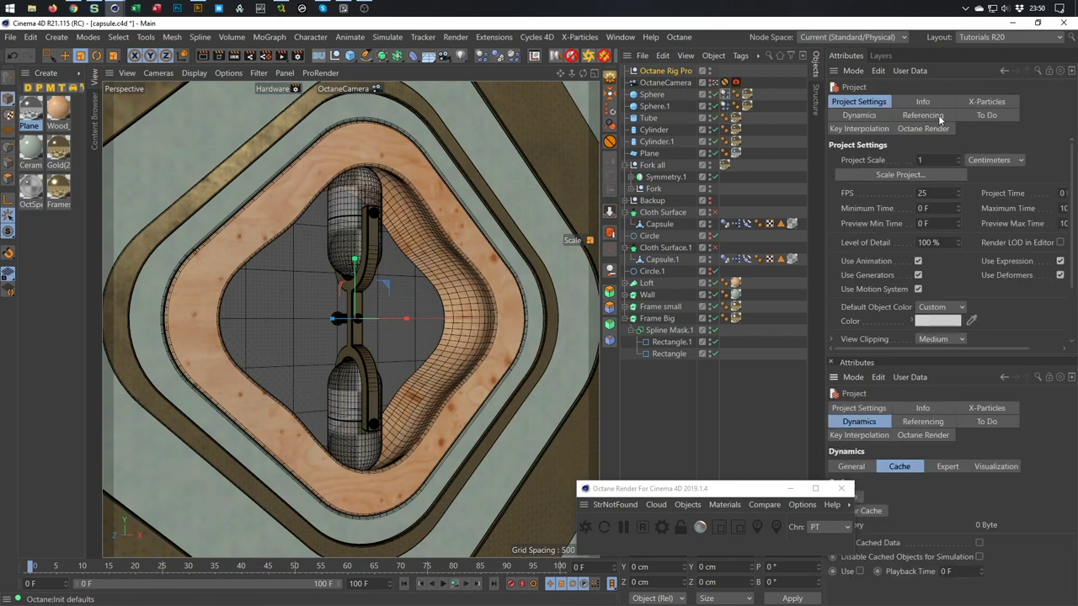
click(874, 118)
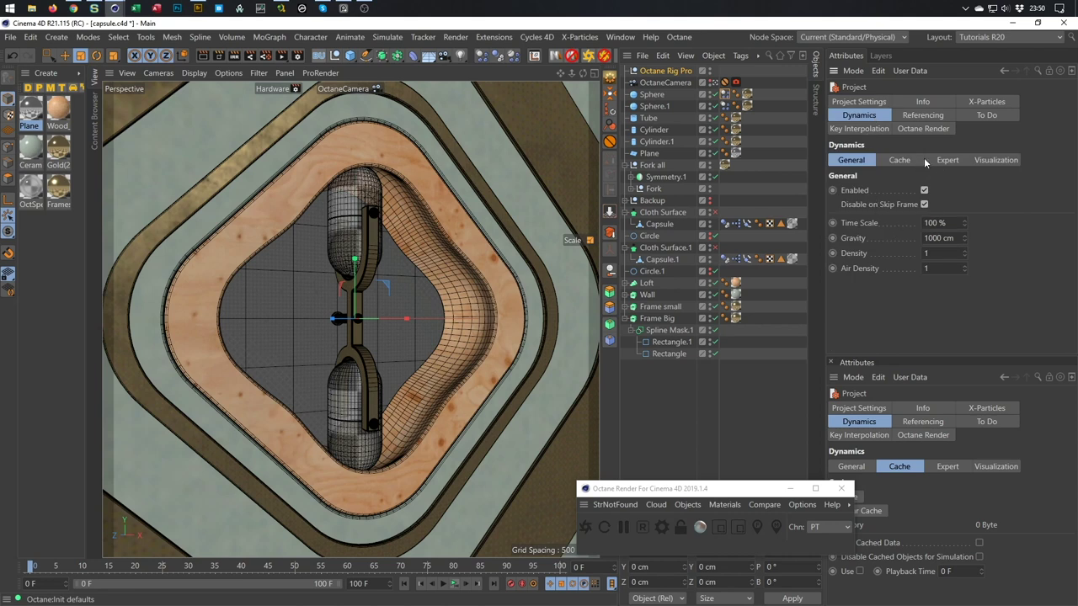
click(947, 160)
click(1001, 256)
text(10)
key(Return)
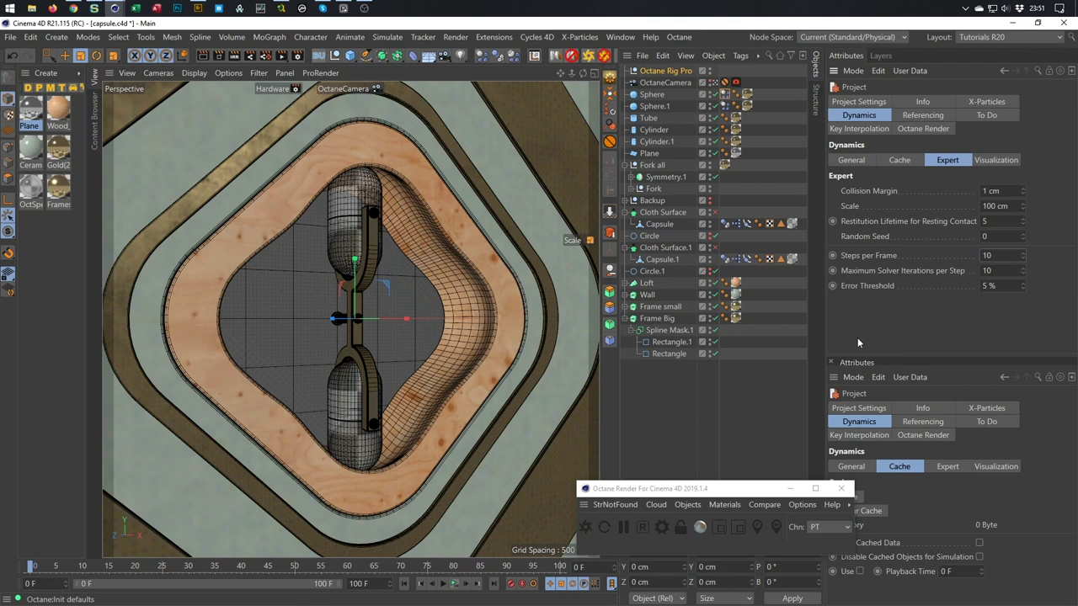
Bake the dynamics cache and check the simulation at frame 4
click(907, 162)
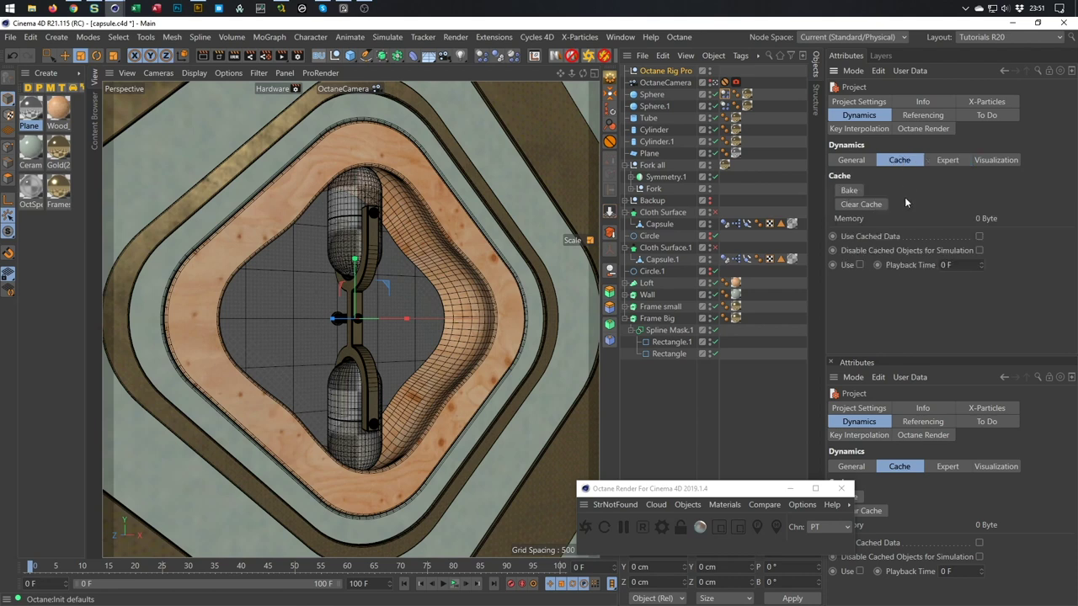
click(849, 191)
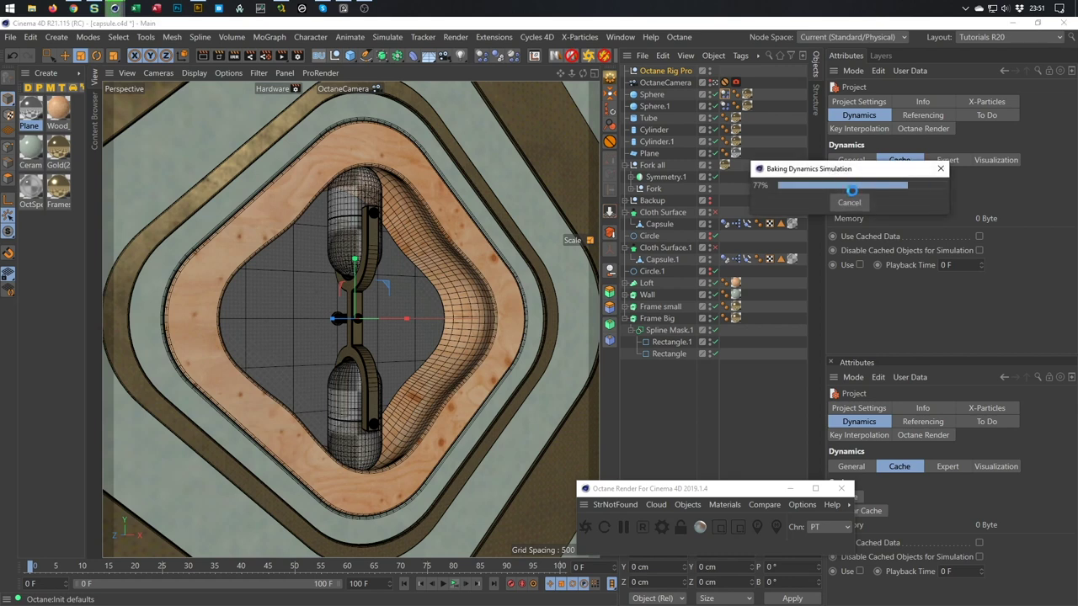
drag(33, 568, 27, 597)
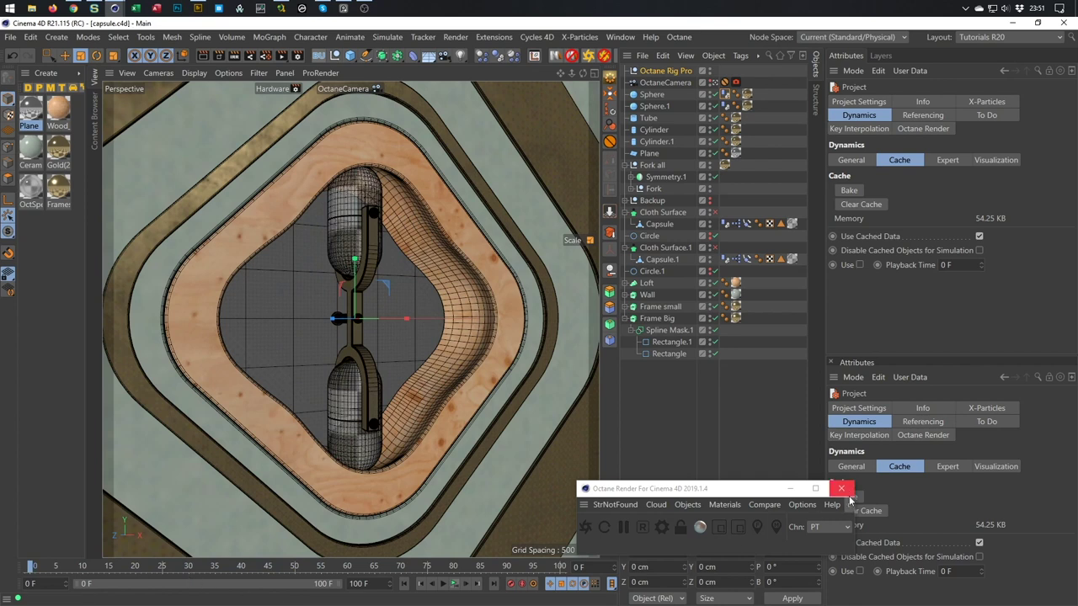
Turn on Static noise in the Octane Settings
click(662, 527)
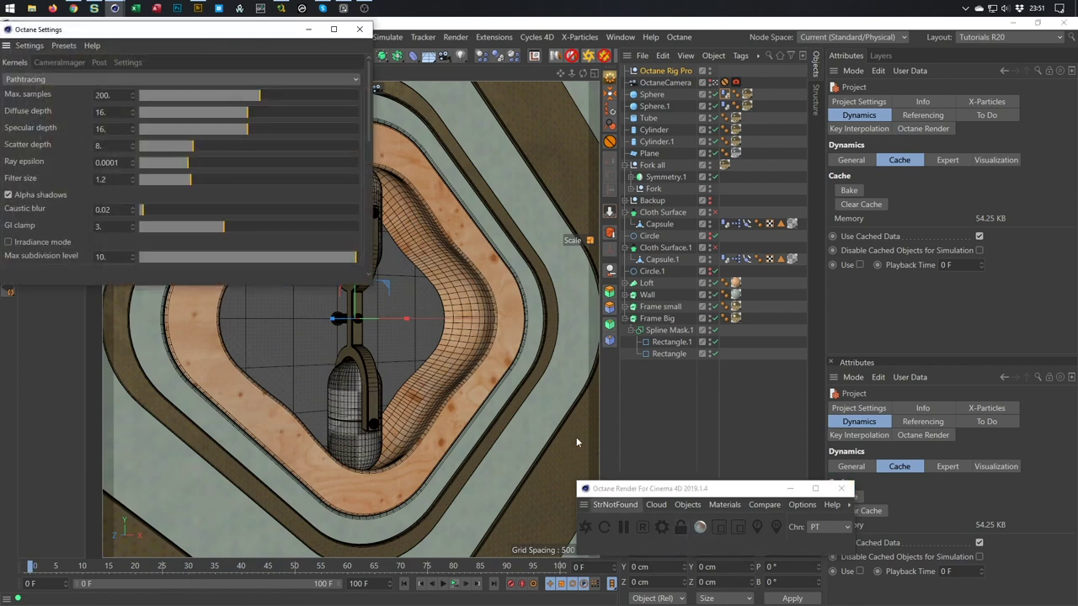
drag(371, 118, 358, 186)
click(10, 212)
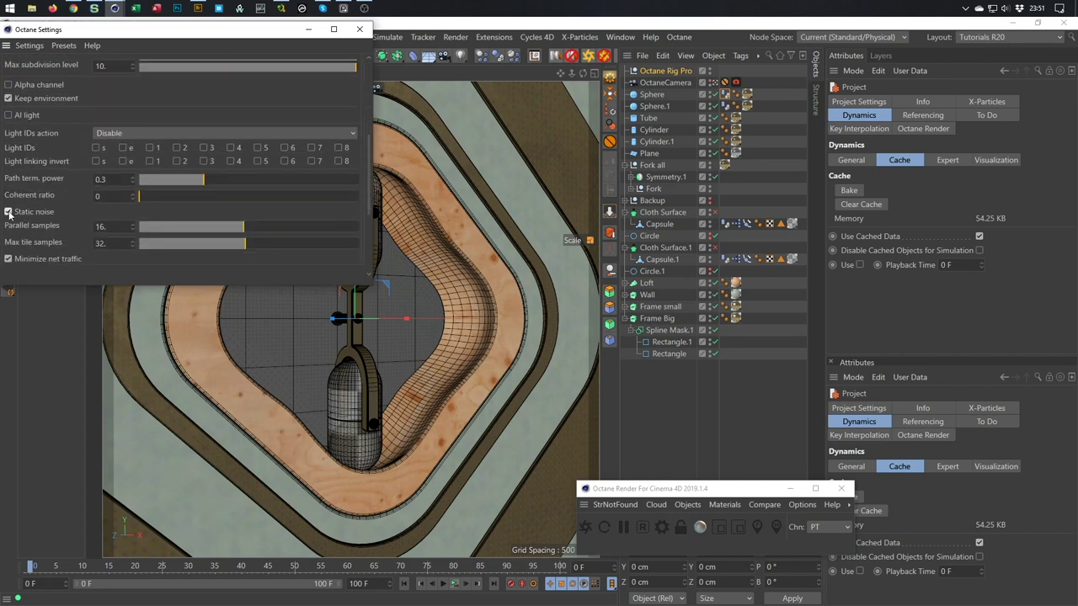
click(359, 28)
Apply the Octane render preset and set the output frame range to end at 99 F
click(281, 55)
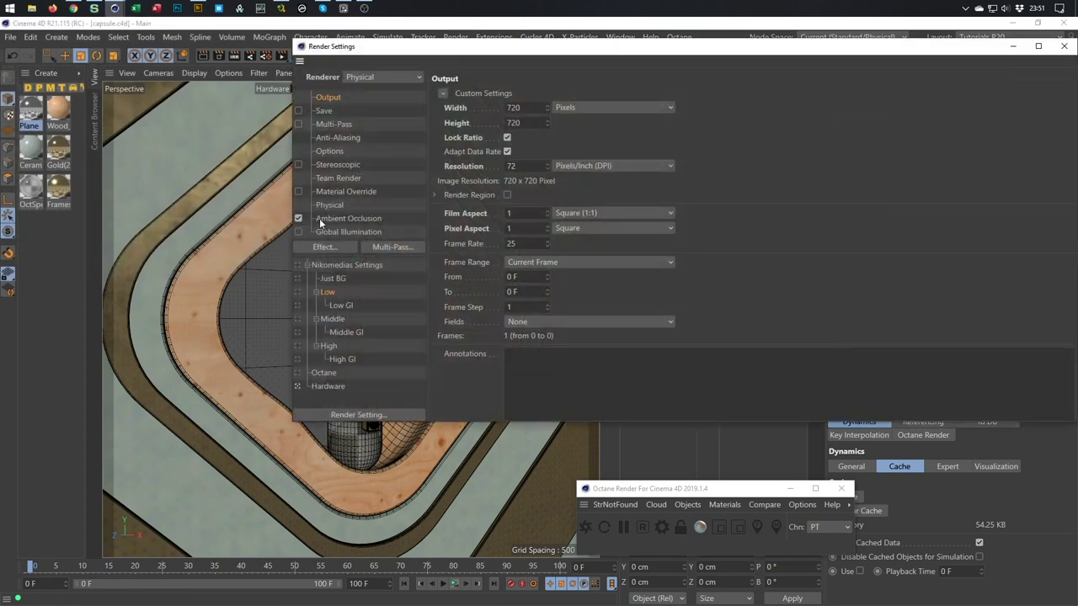
drag(290, 143, 529, 143)
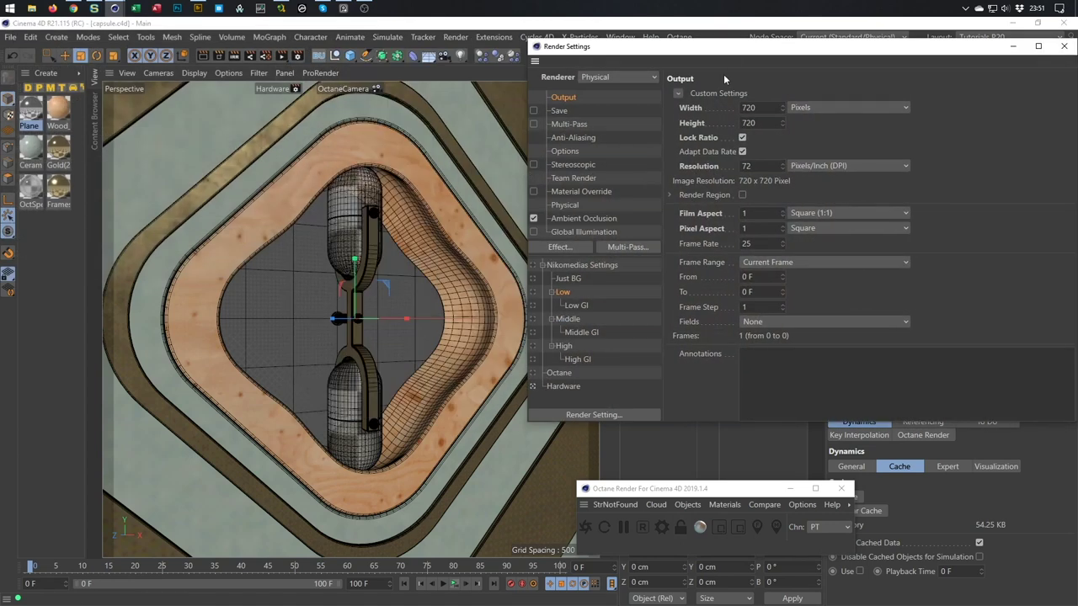
drag(736, 49, 386, 34)
click(199, 363)
click(249, 193)
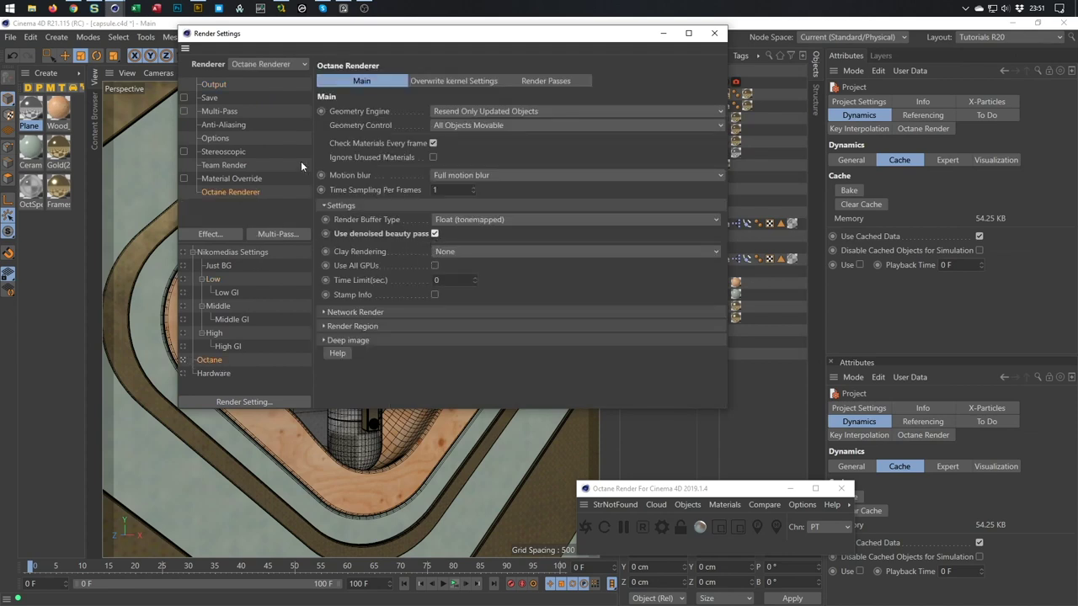
click(214, 84)
click(401, 278)
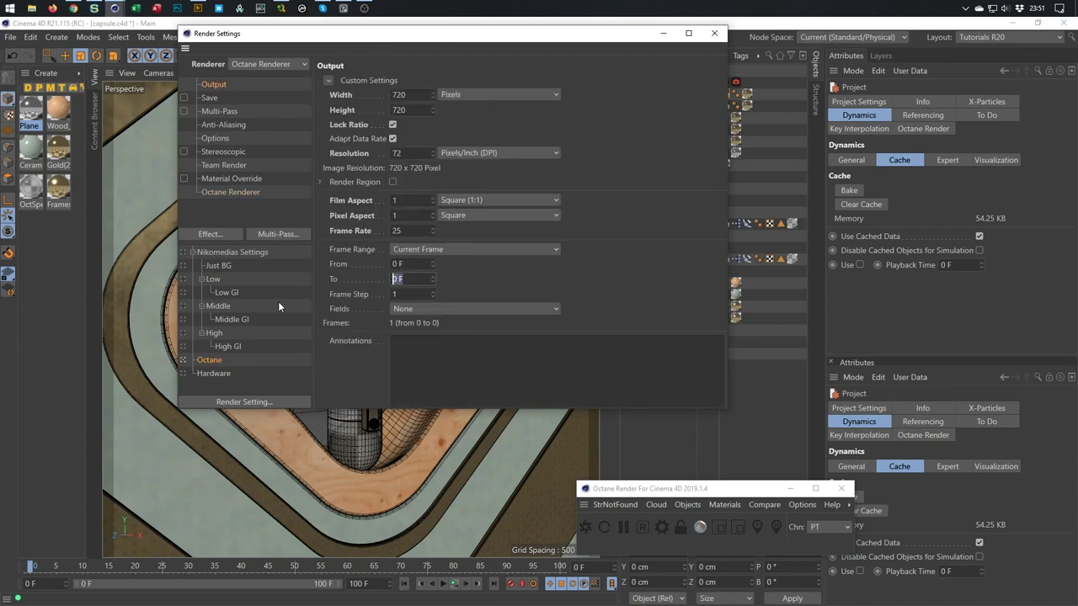
text(99)
key(Return)
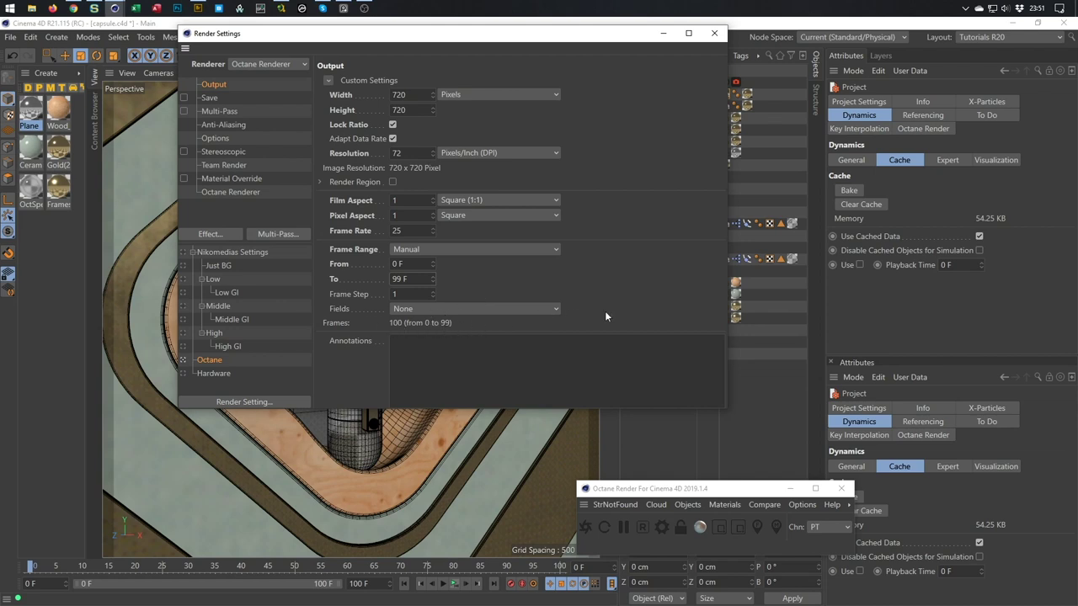
click(713, 33)
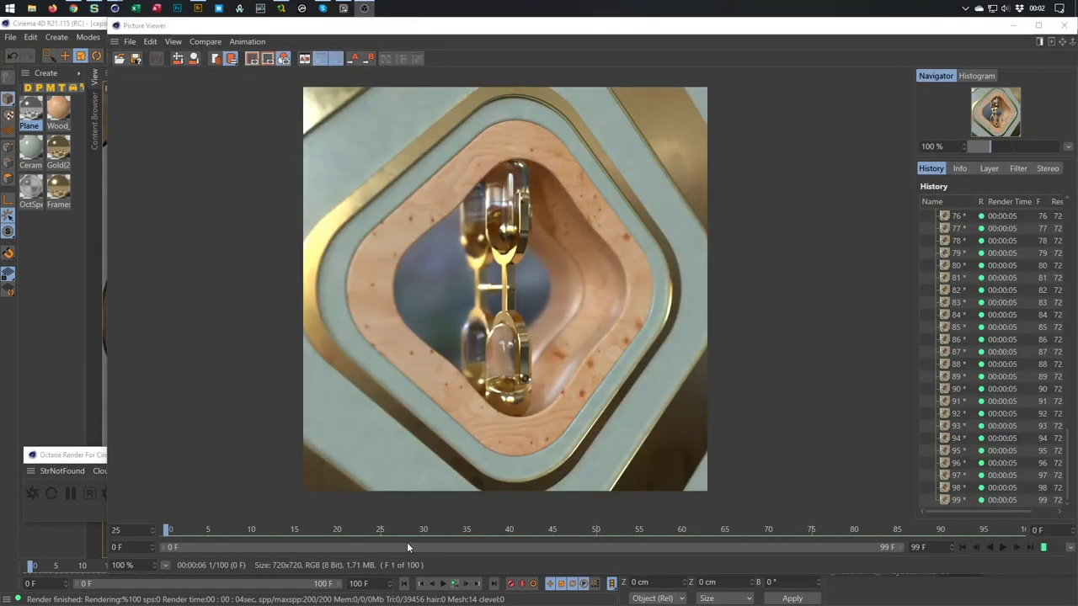
Play the rendered 100-frame capsule sequence in the Picture Viewer
click(1002, 546)
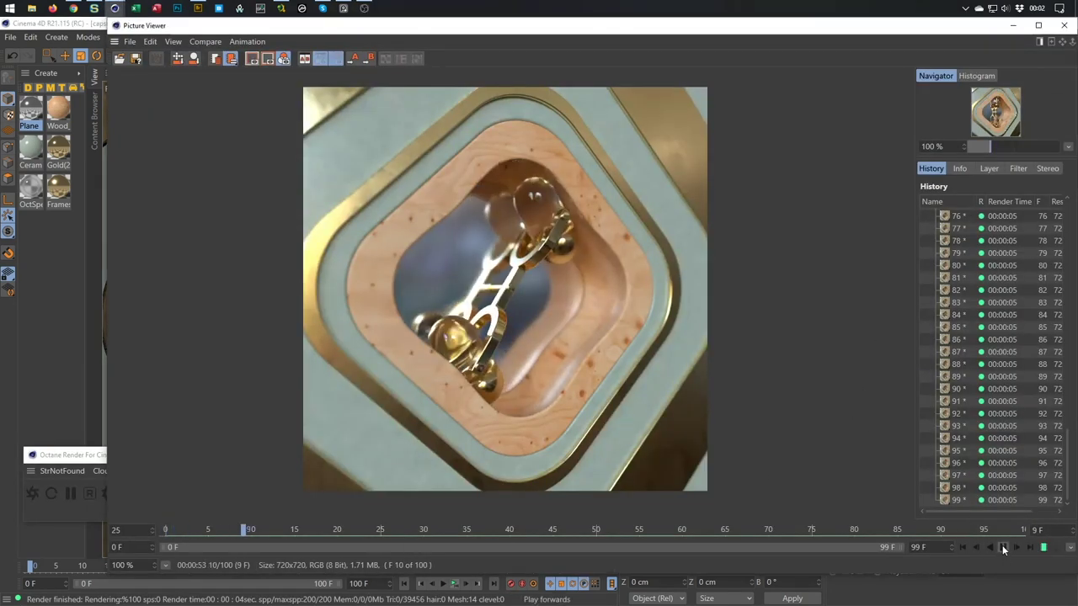
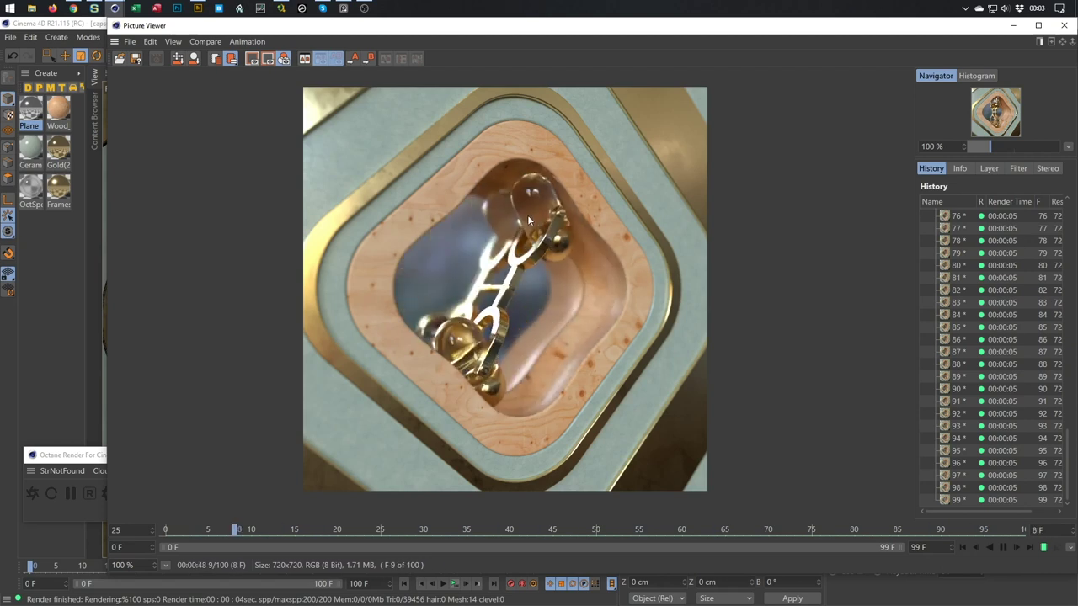
Stop the rendered sequence's playback and close the Picture Viewer
click(1002, 547)
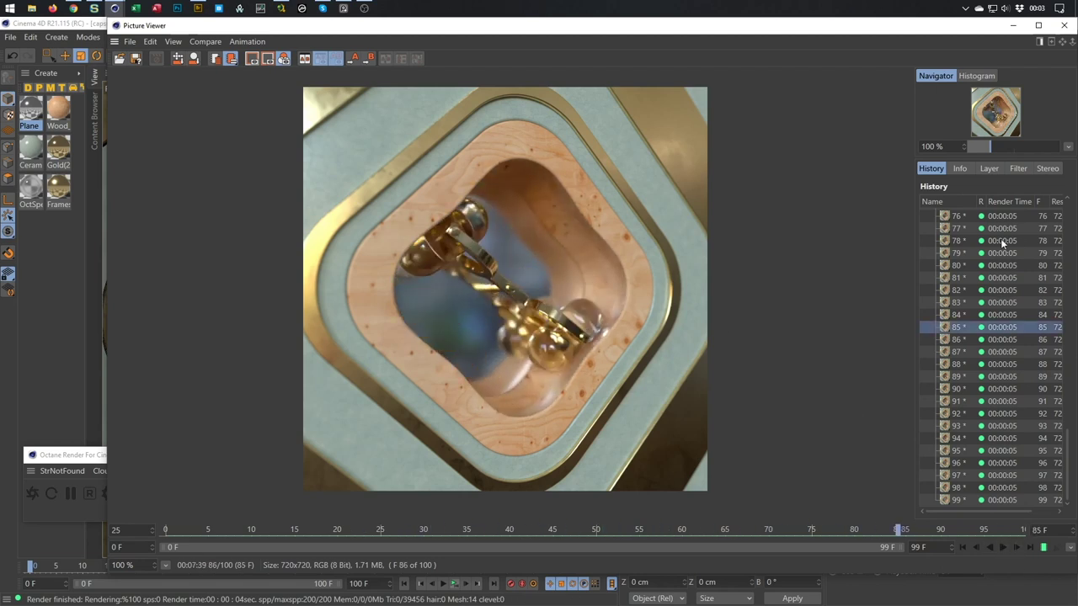
click(1065, 26)
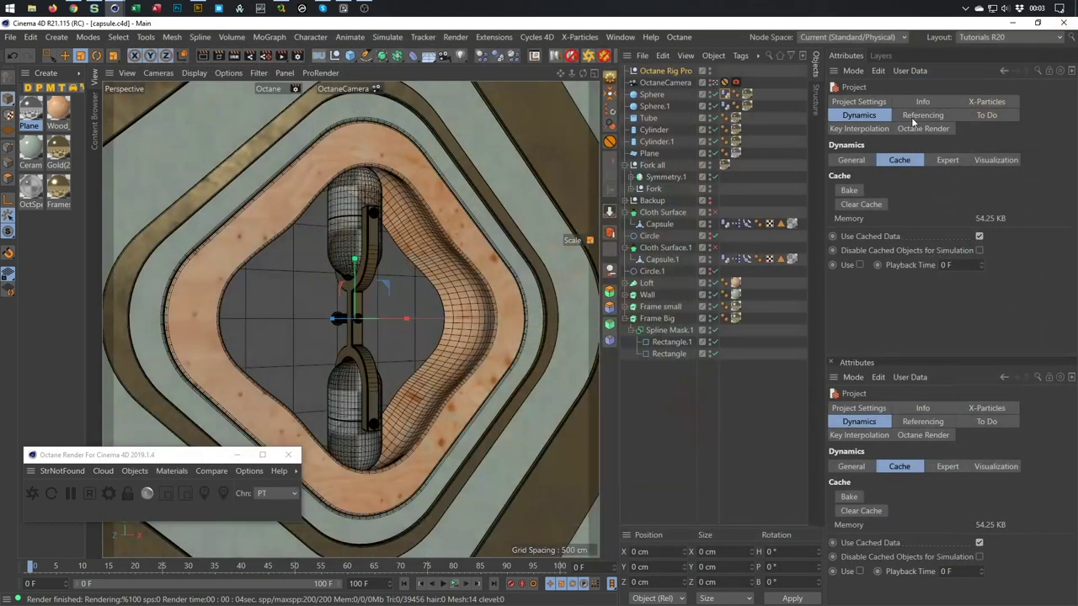
Close the Octane render window, switch to the Default Camera, and scrub to frame 36
click(288, 455)
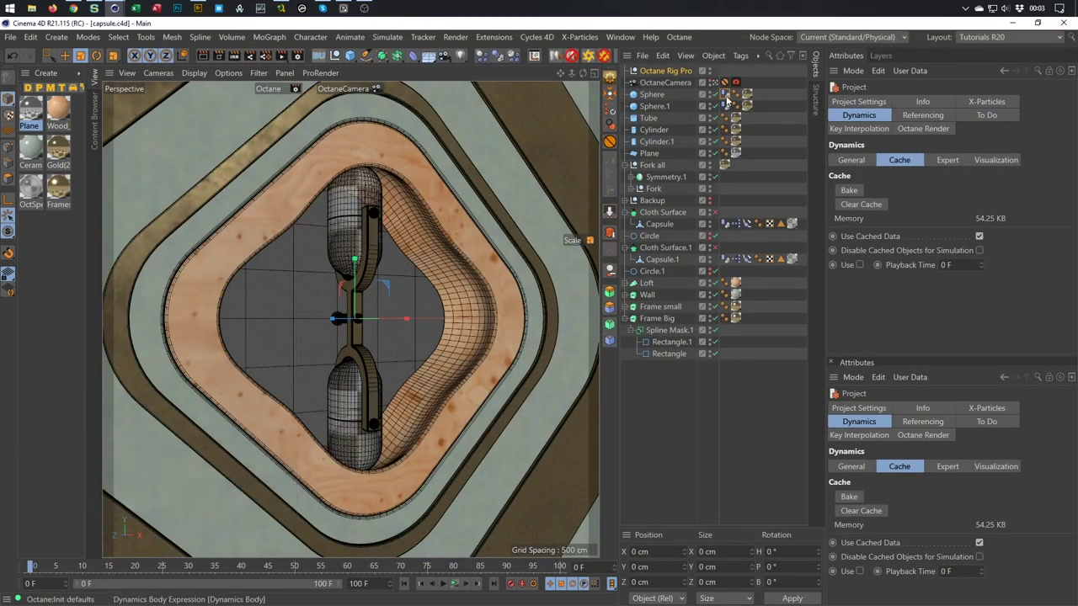
click(711, 83)
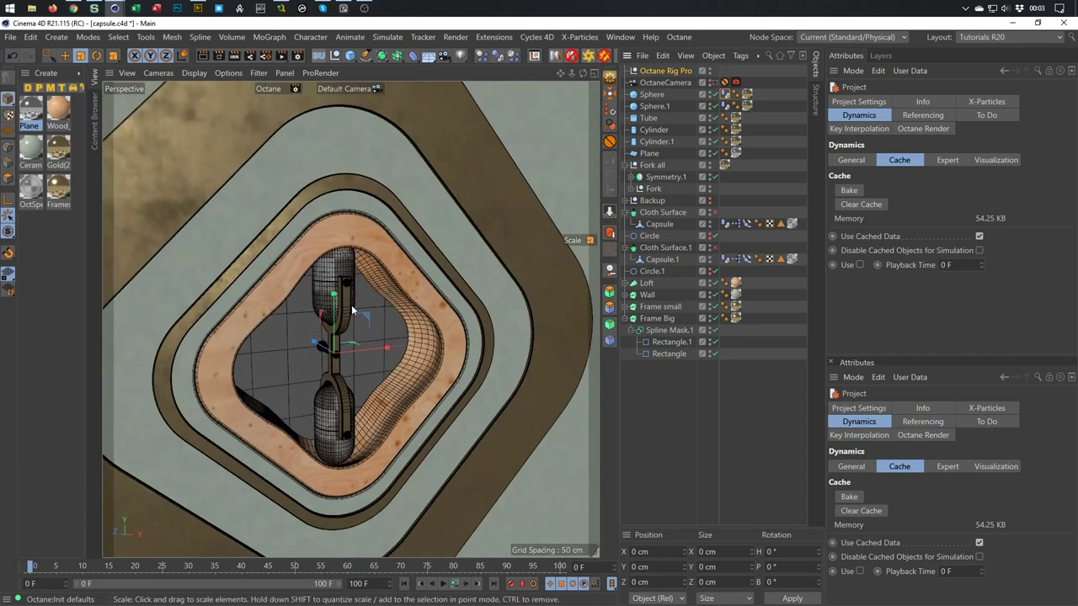
scroll(417, 287, up, 6)
middle_drag(352, 284, 395, 249)
scroll(395, 248, down, 3)
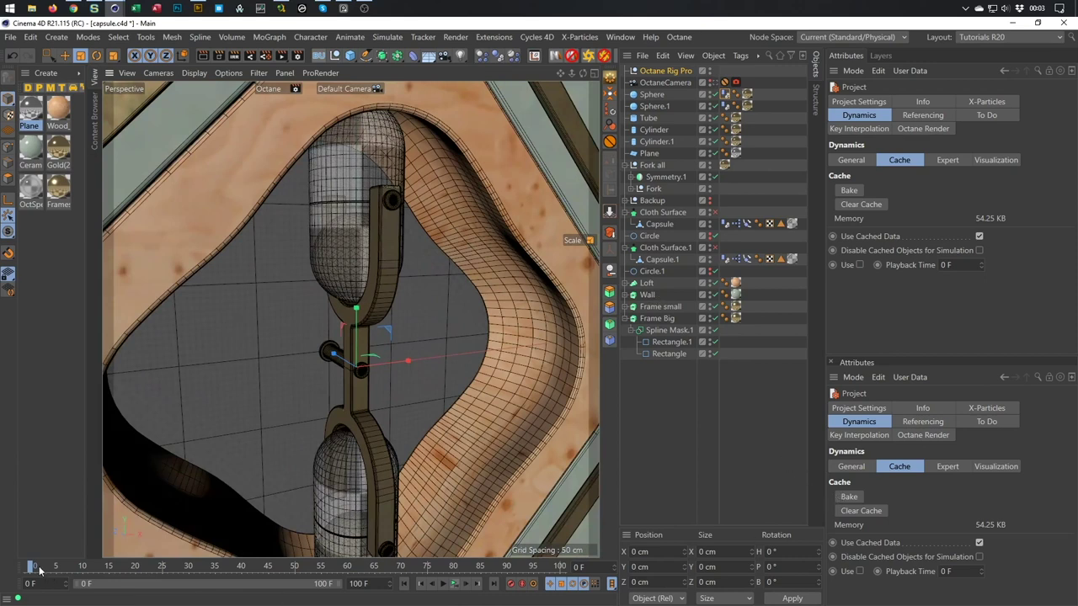
drag(32, 569, 295, 587)
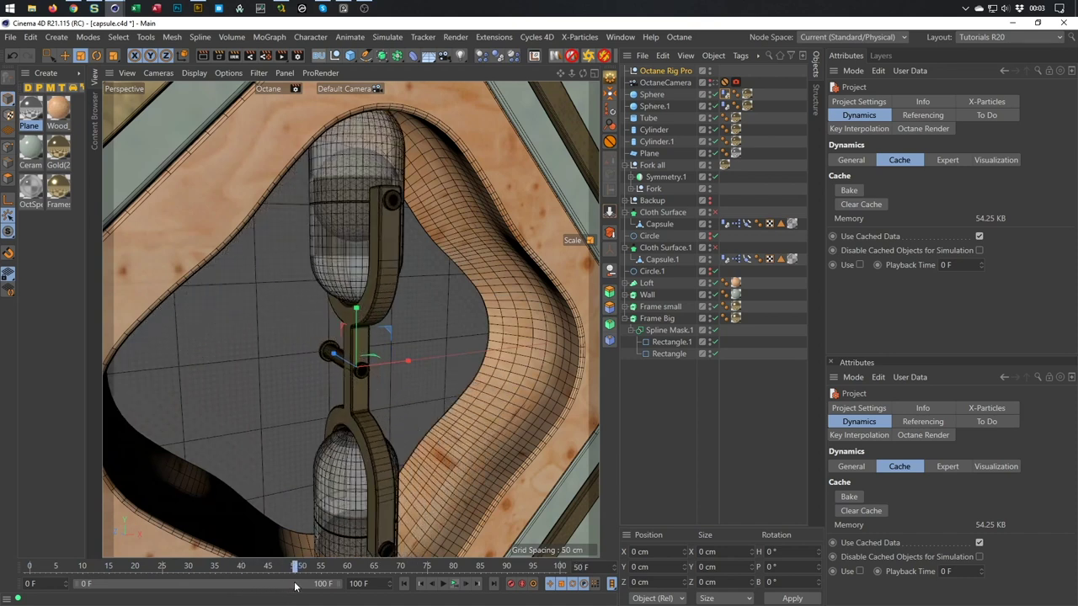
Orbit around the capsule and its wooden box, ending on a top-down view
scroll(361, 194, up, 5)
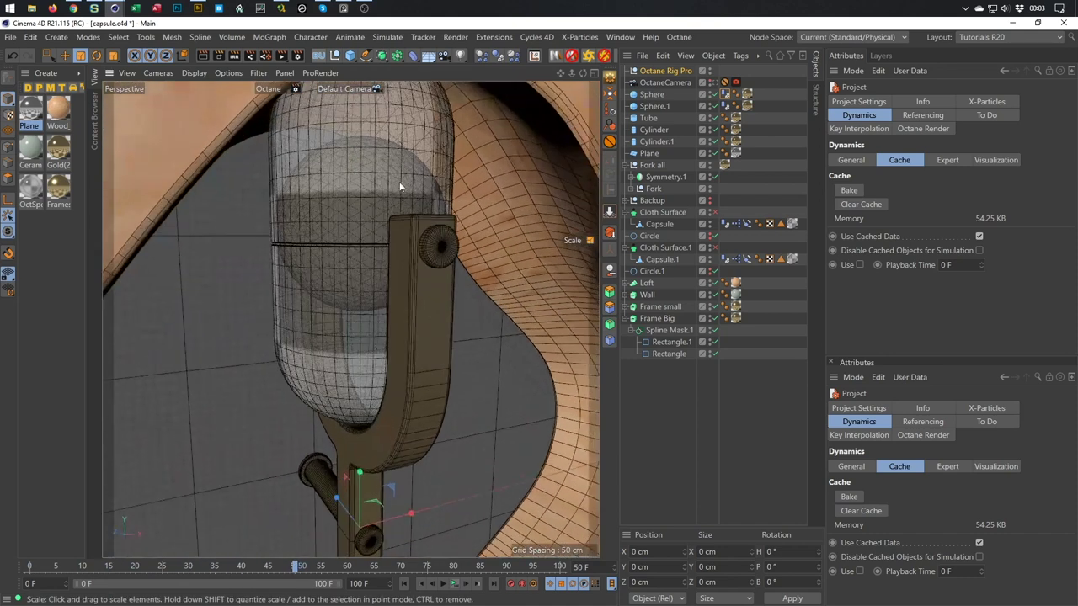
alt+drag(397, 184, 434, 152)
scroll(433, 154, up, 6)
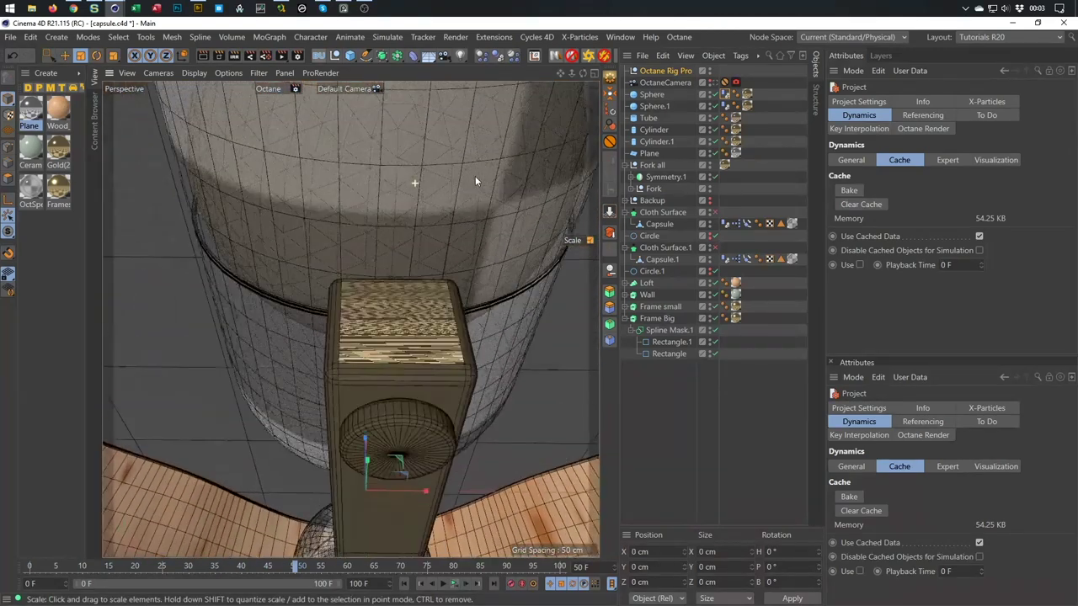
alt+drag(263, 233, 225, 269)
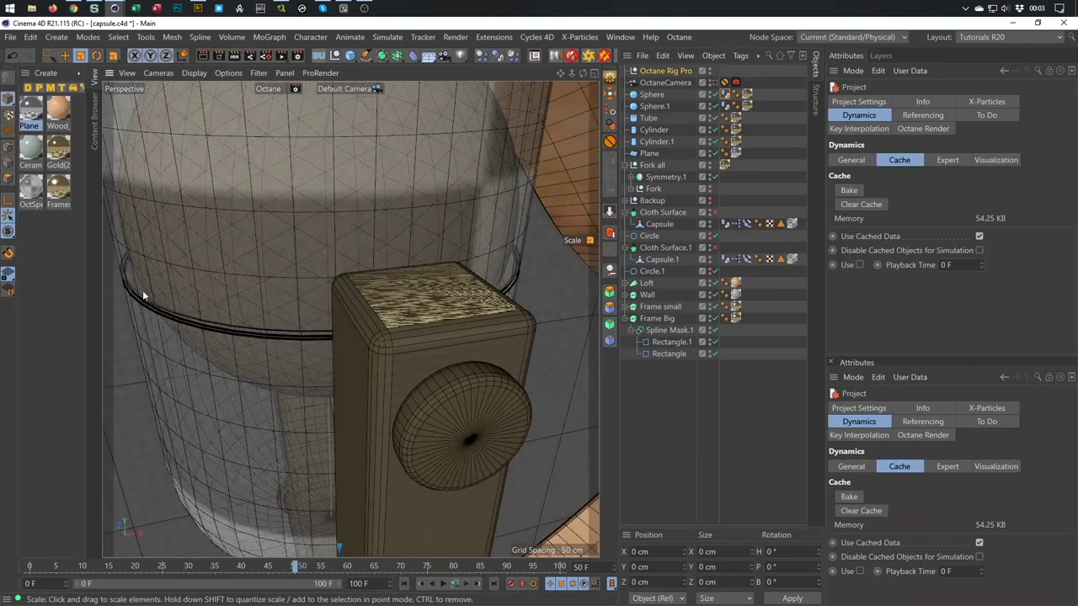
mouse_move(211, 325)
alt+mouse_down()
mouse_move(248, 315)
mouse_move(204, 328)
alt+mouse_up()
alt+drag(265, 341, 396, 345)
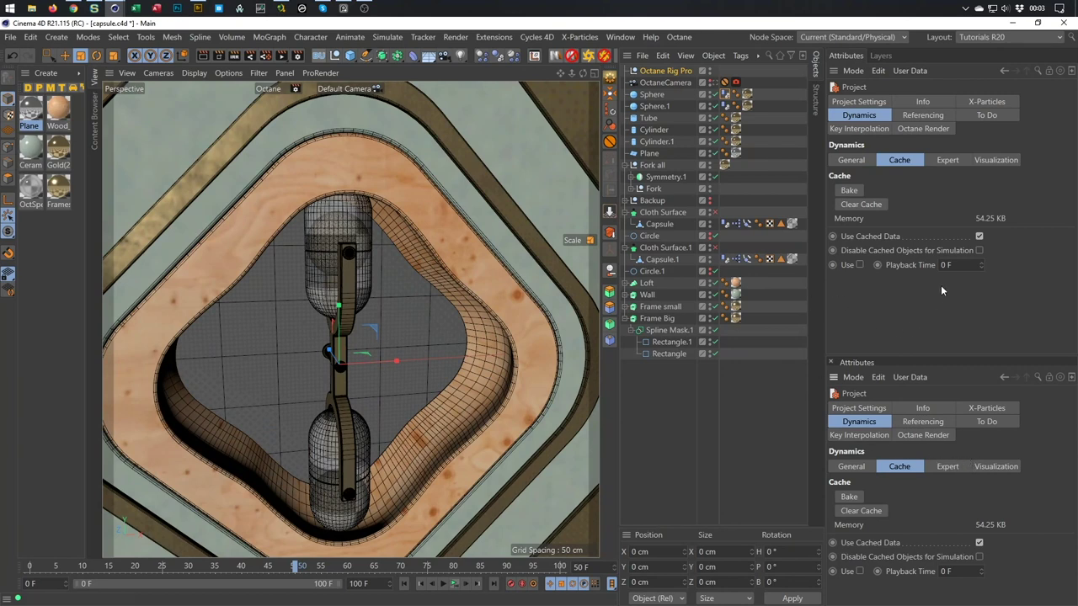
Clear the dynamics cache, play the simulation live, then rewind to the start
click(865, 204)
click(454, 585)
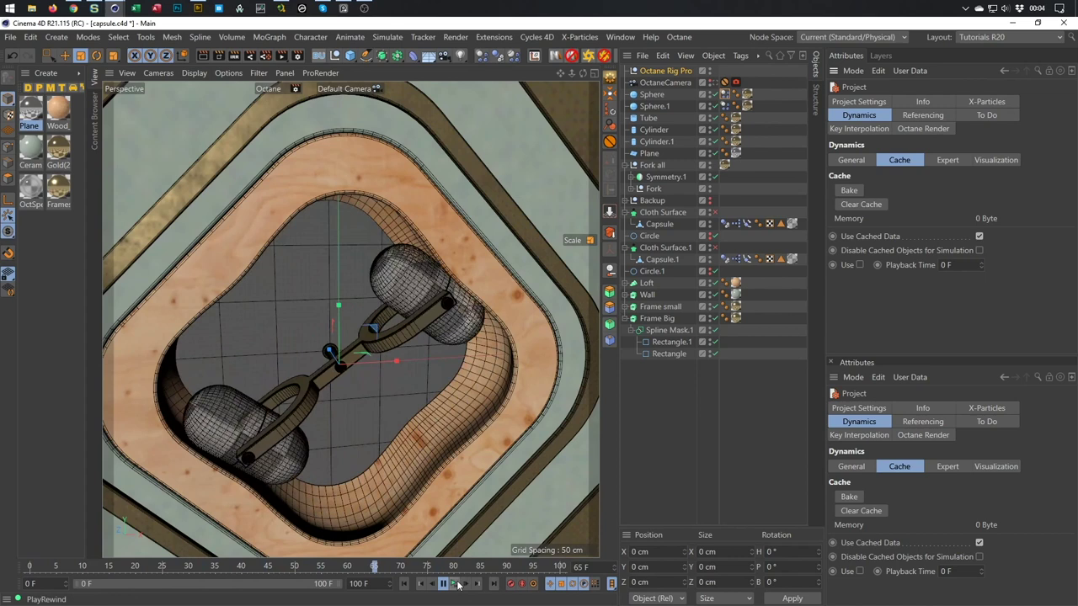
key(F7)
key(shift+f)
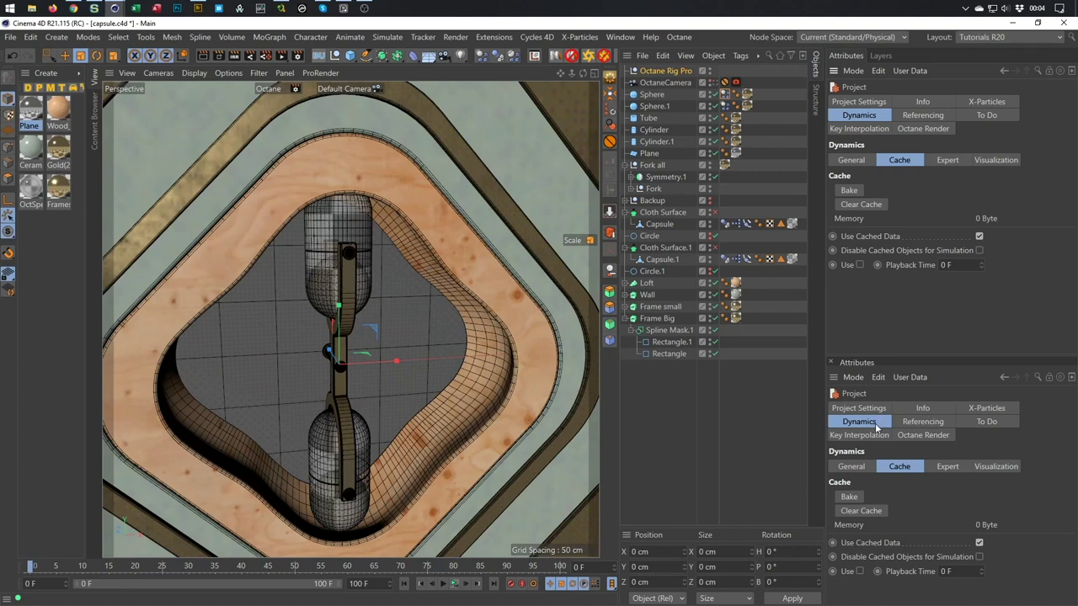
Lower project gravity to 2000 cm, replay the simulation, and rewind to frame 0
click(852, 467)
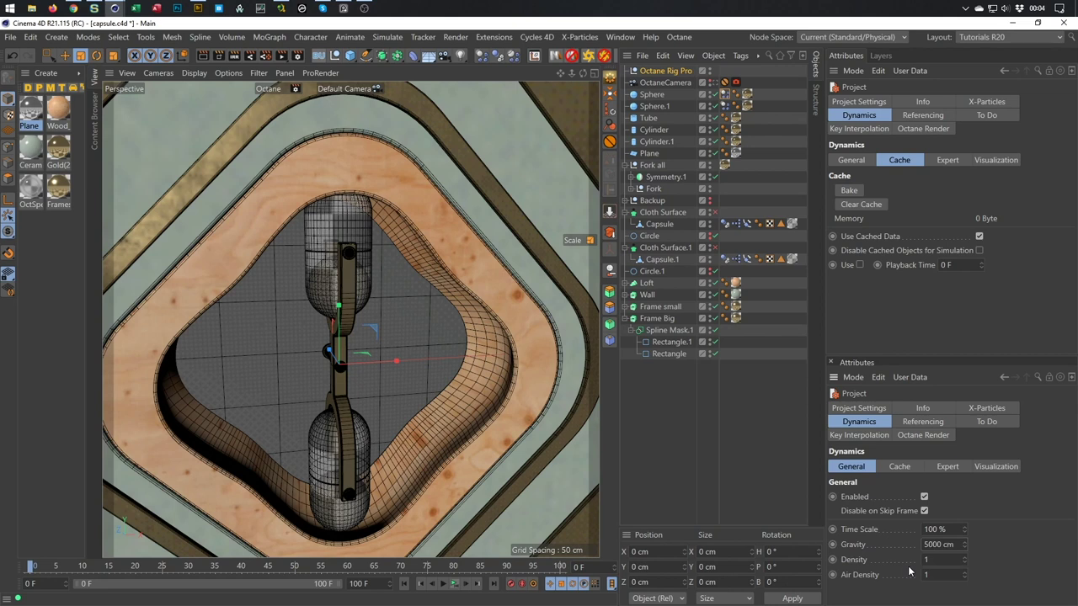
click(457, 588)
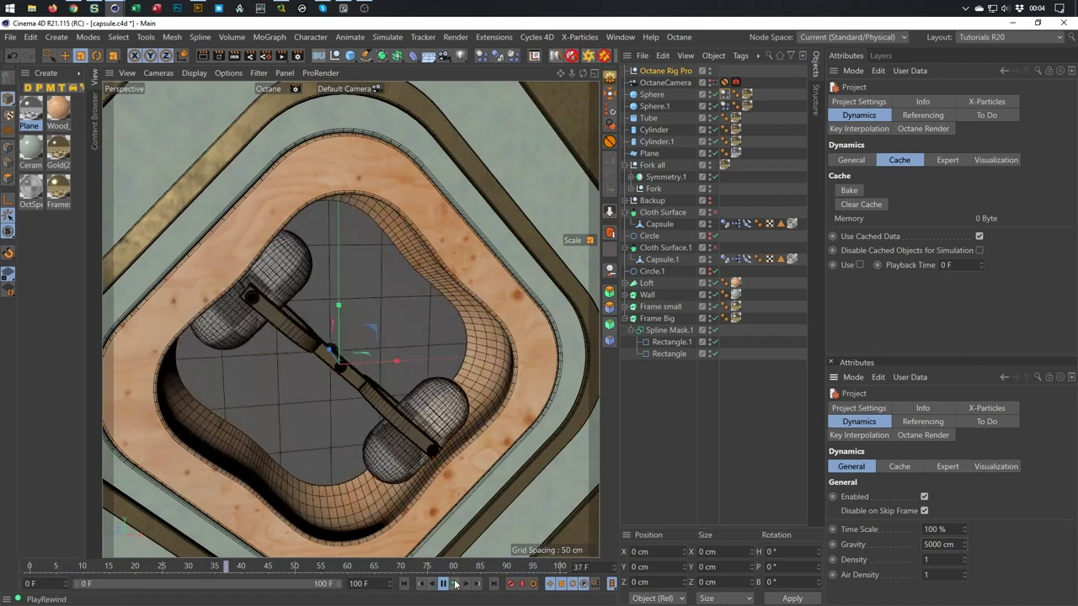
click(454, 584)
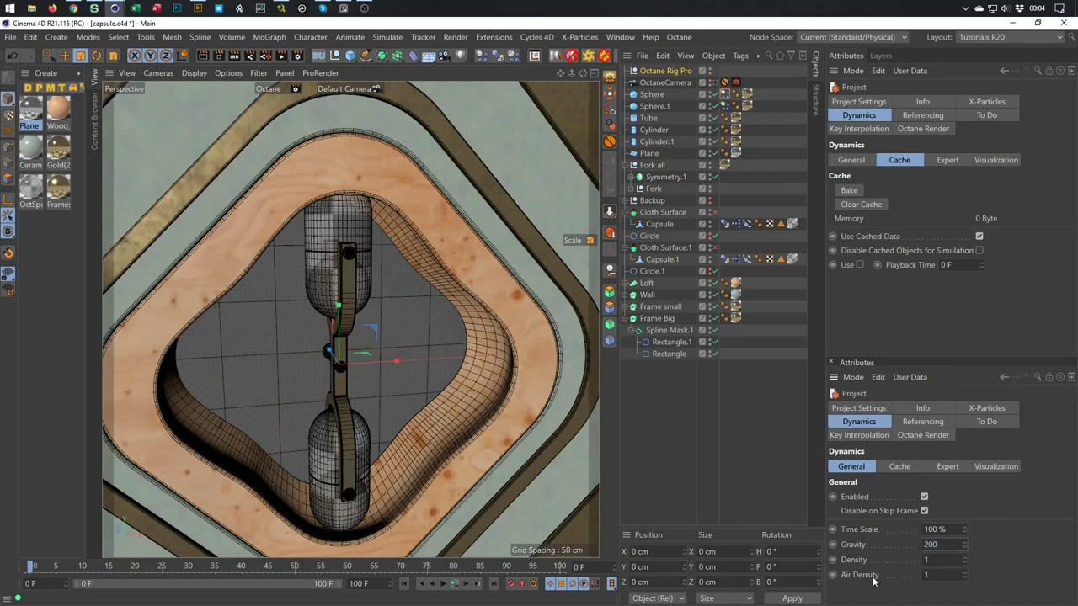
Set the radius of both Sphere and Sphere.1 to 20 cm
click(655, 96)
shift+click(655, 107)
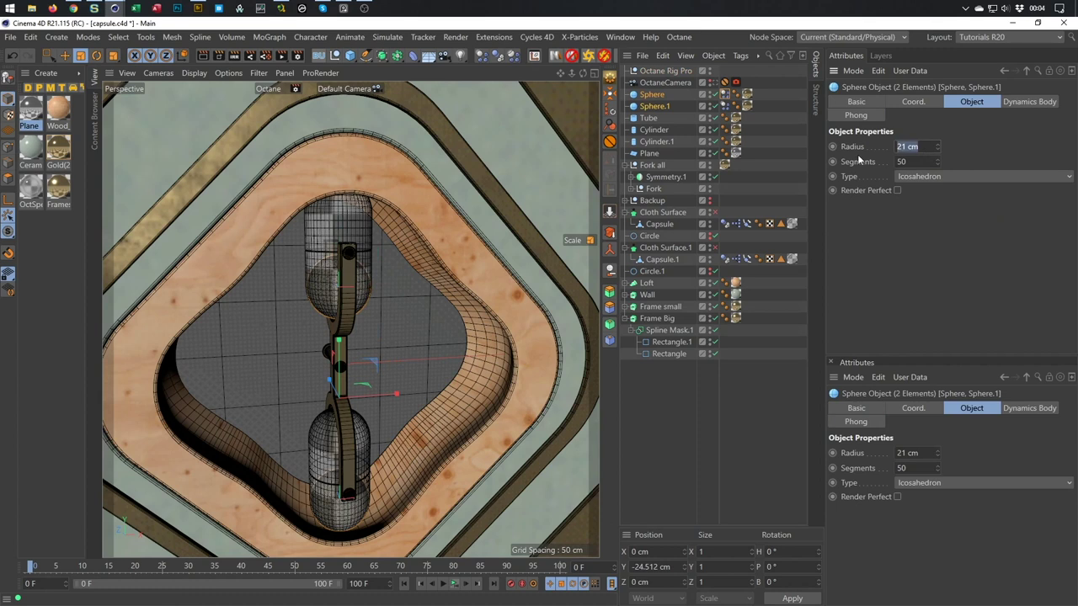
text(20)
key(Return)
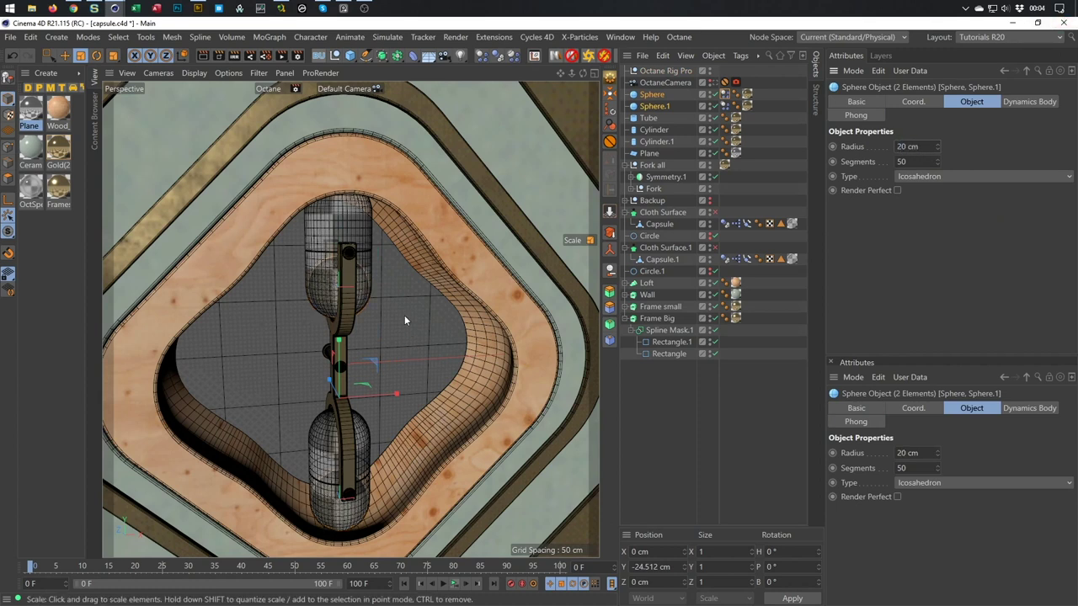
In the enlarged Front view, move the upper Sphere slightly lower in its capsule
middle_click(416, 411)
middle_click(417, 409)
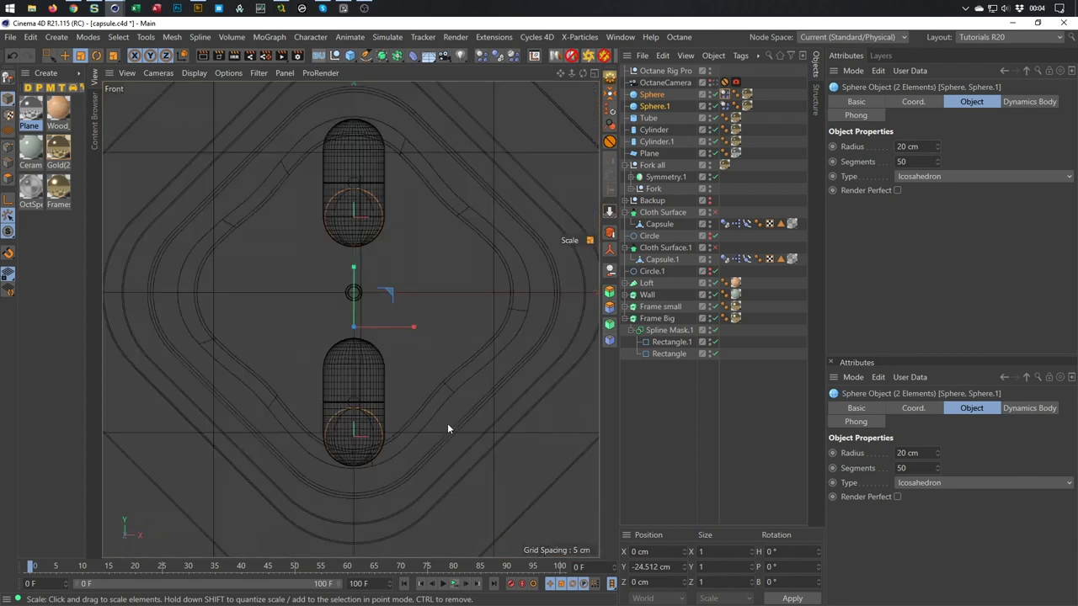
scroll(345, 229, up, 6)
scroll(424, 186, down, 2)
click(652, 94)
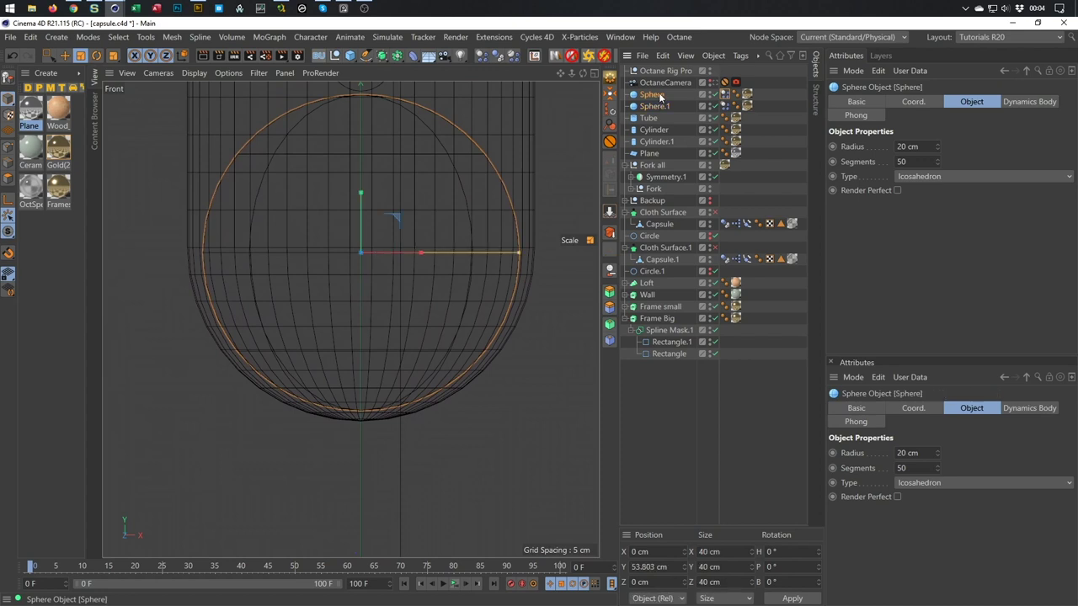
key(e)
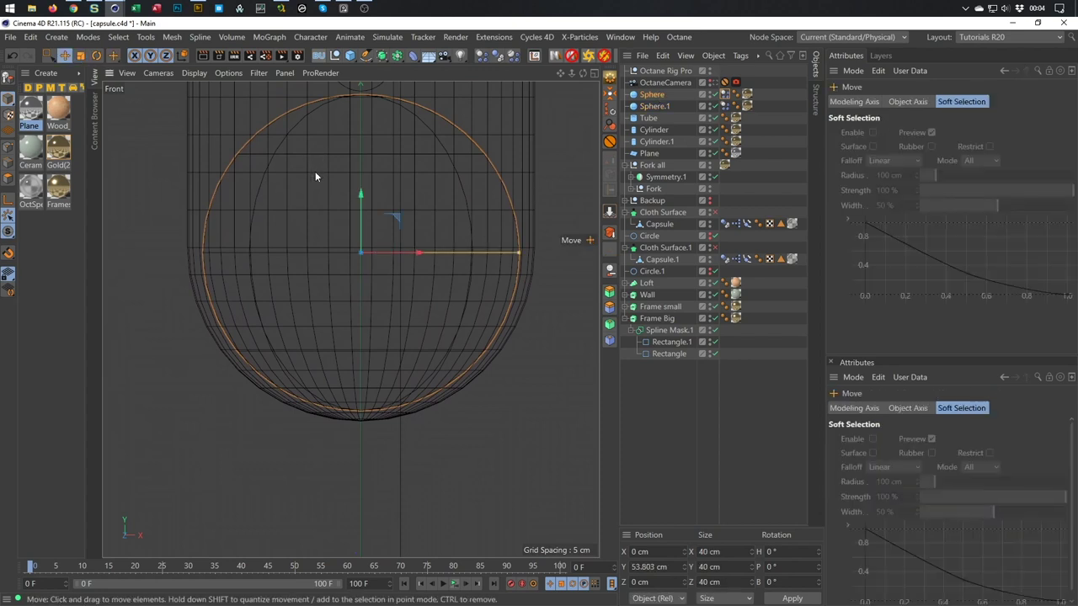
drag(360, 195, 358, 201)
Lower Sphere.1 about a centimetre, to Y −103.861 cm, inside the lower capsule
scroll(343, 292, down, 3)
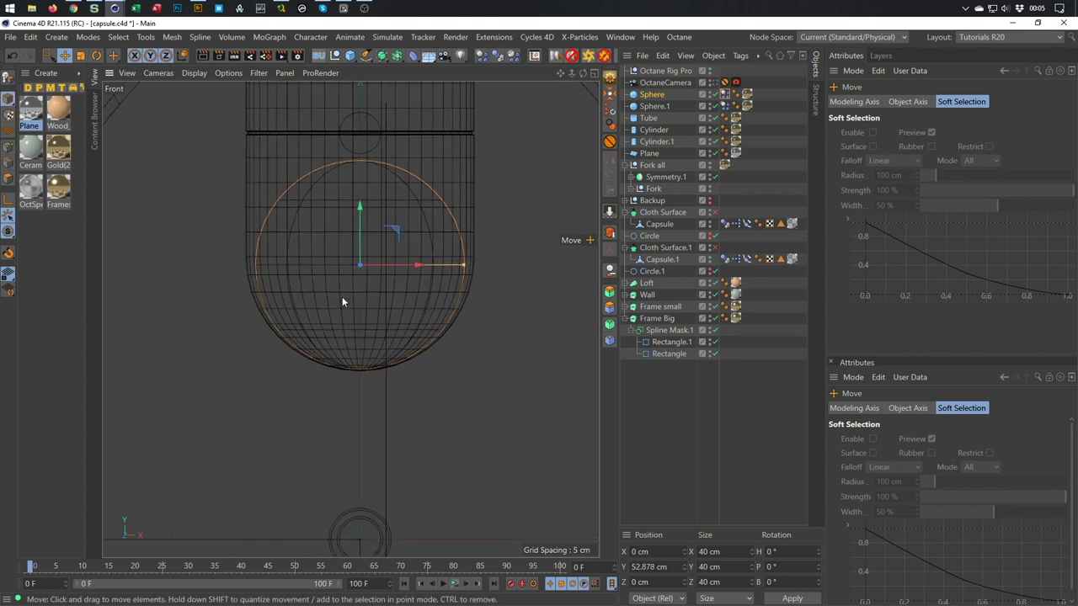
middle_drag(320, 296, 358, 150)
scroll(373, 264, up, 5)
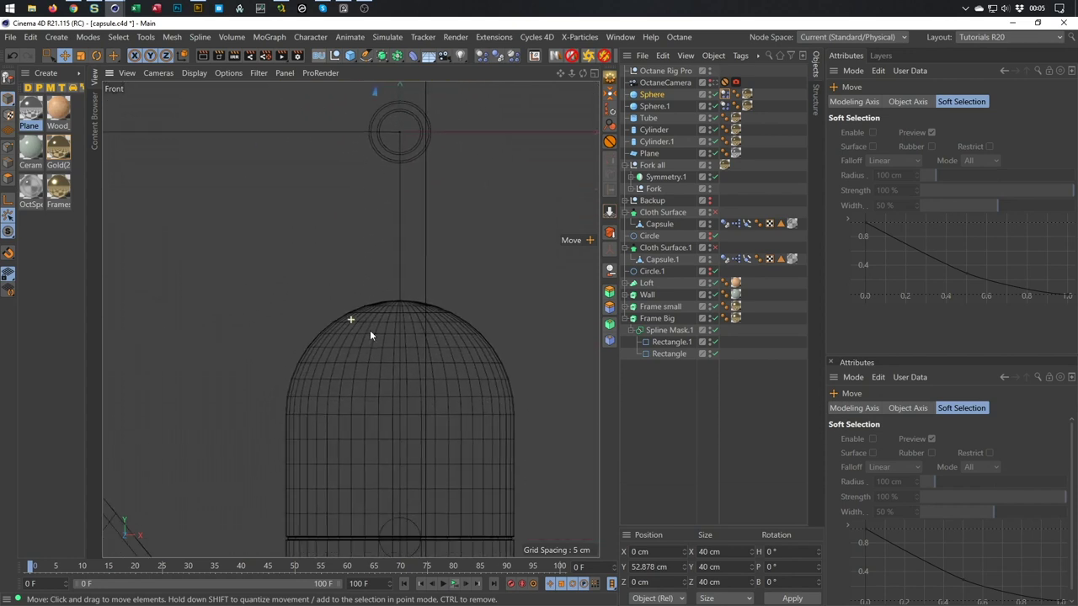
click(655, 107)
scroll(437, 480, up, 3)
scroll(445, 482, up, 6)
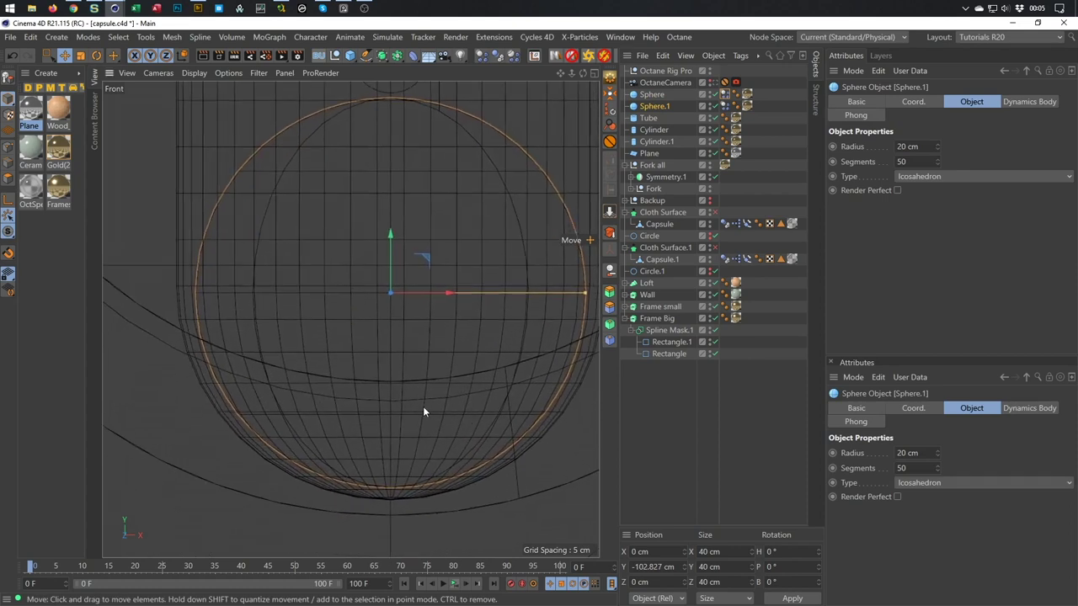
drag(381, 196, 380, 211)
scroll(367, 256, down, 5)
Maximise the Perspective view, play the fork simulation, stop at frame 74 and rewind to 0
middle_click(368, 256)
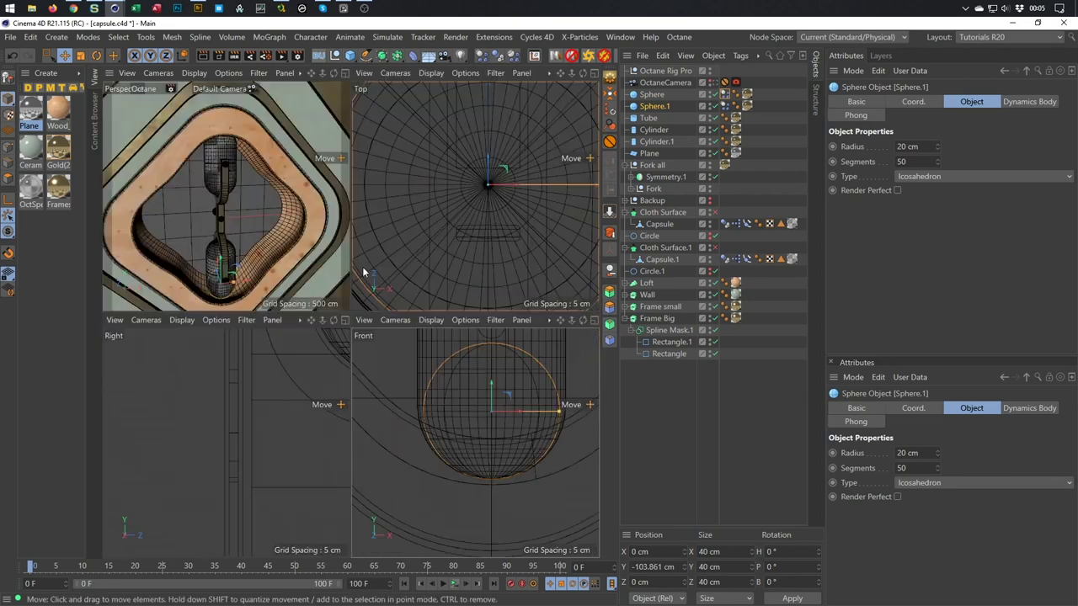
middle_click(295, 215)
scroll(375, 236, up, 3)
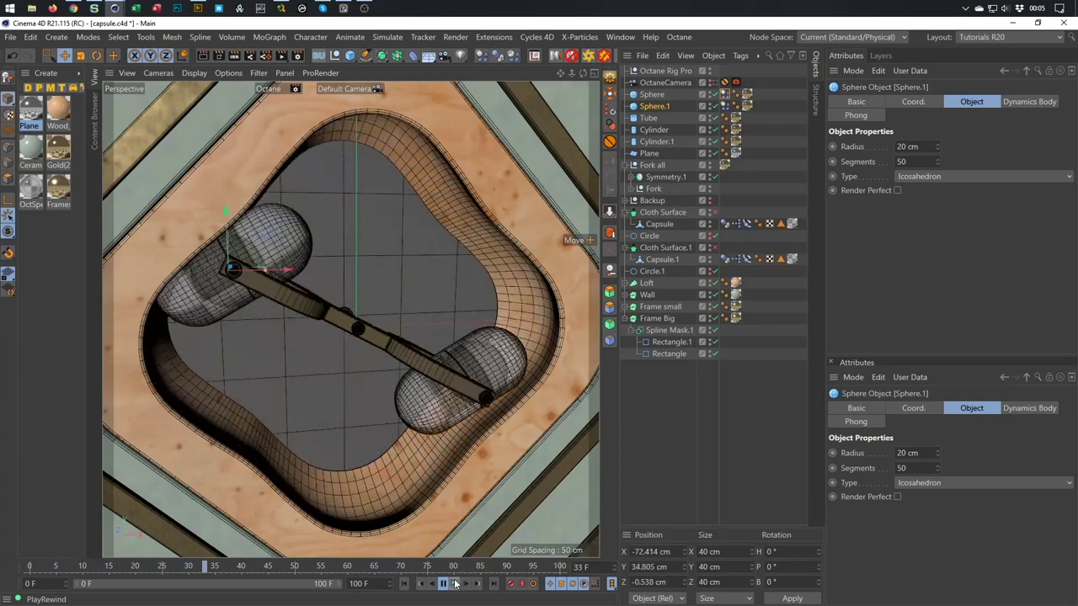
click(445, 583)
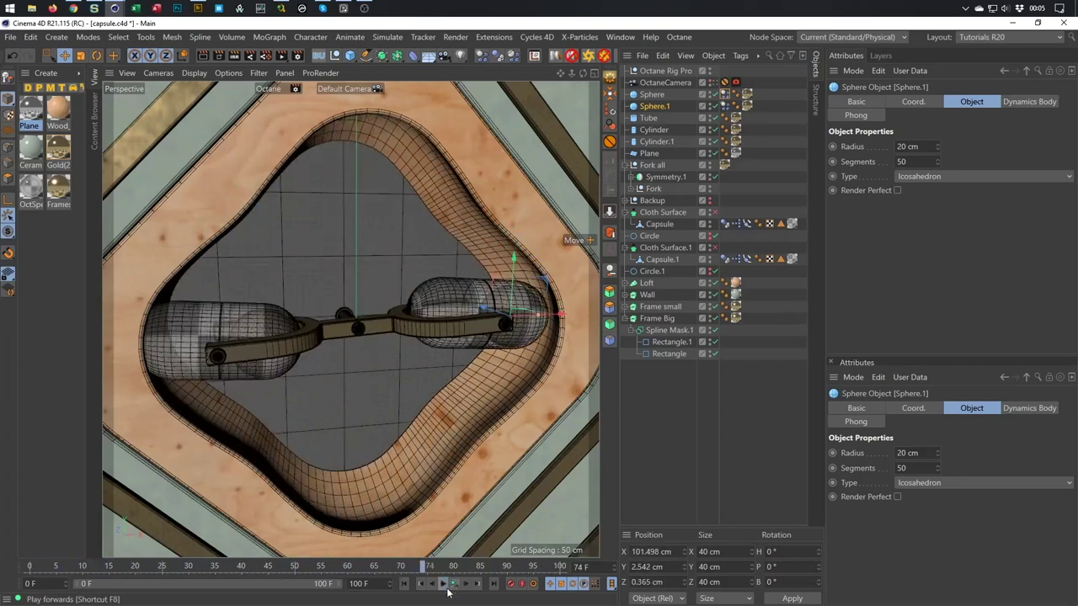
click(404, 583)
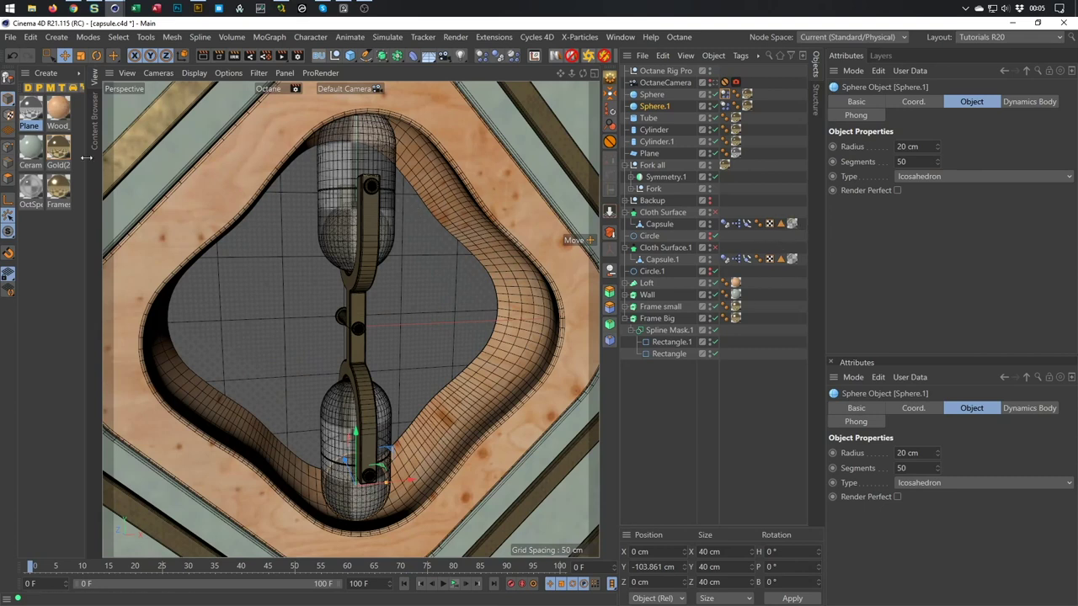
Apply Gold(2) to Capsule limited to its Polygon Selection, then open the Octane render window
click(59, 150)
mouse_move(330, 255)
mouse_down()
mouse_move(673, 234)
mouse_move(666, 225)
mouse_up()
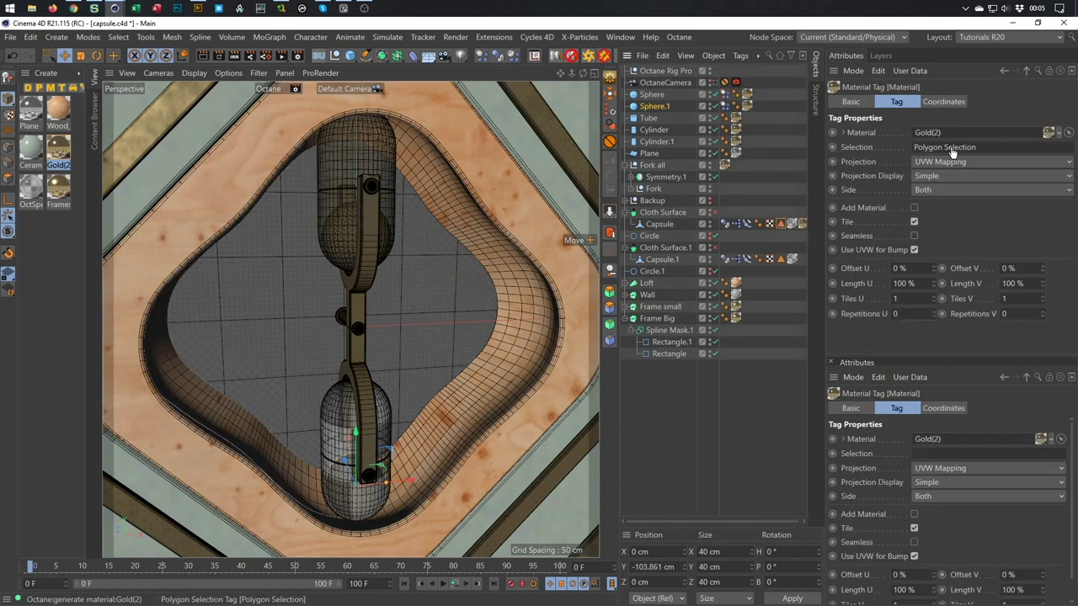
drag(952, 151, 950, 150)
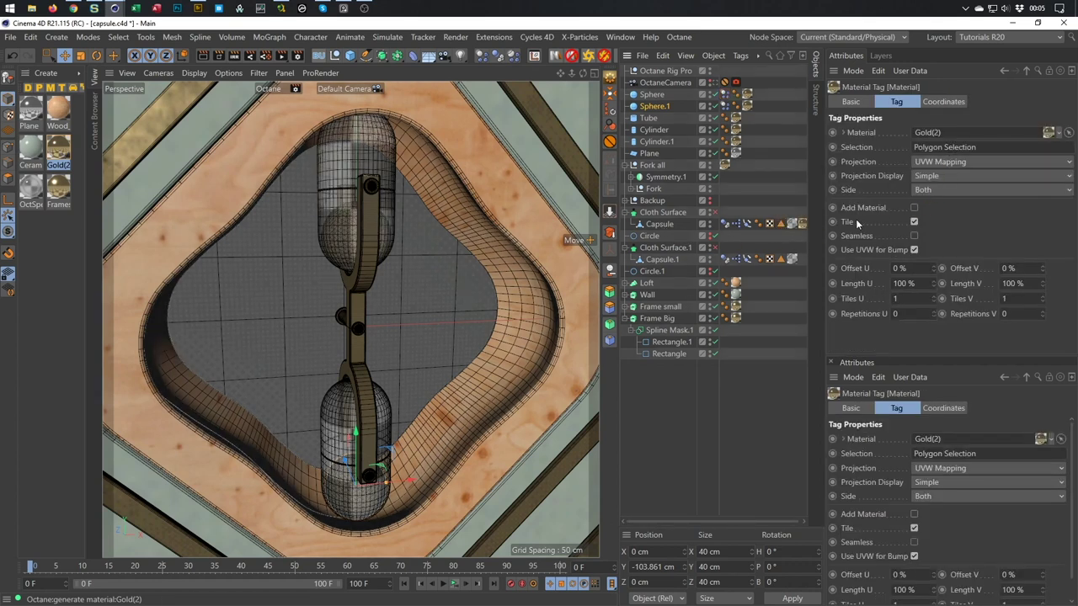
click(804, 263)
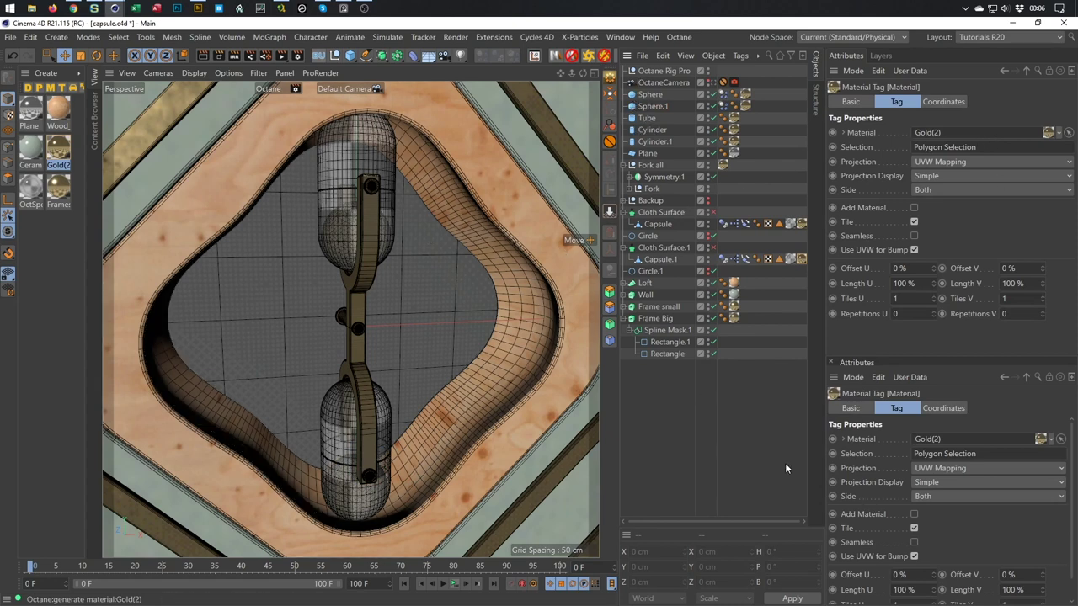
click(678, 37)
click(714, 80)
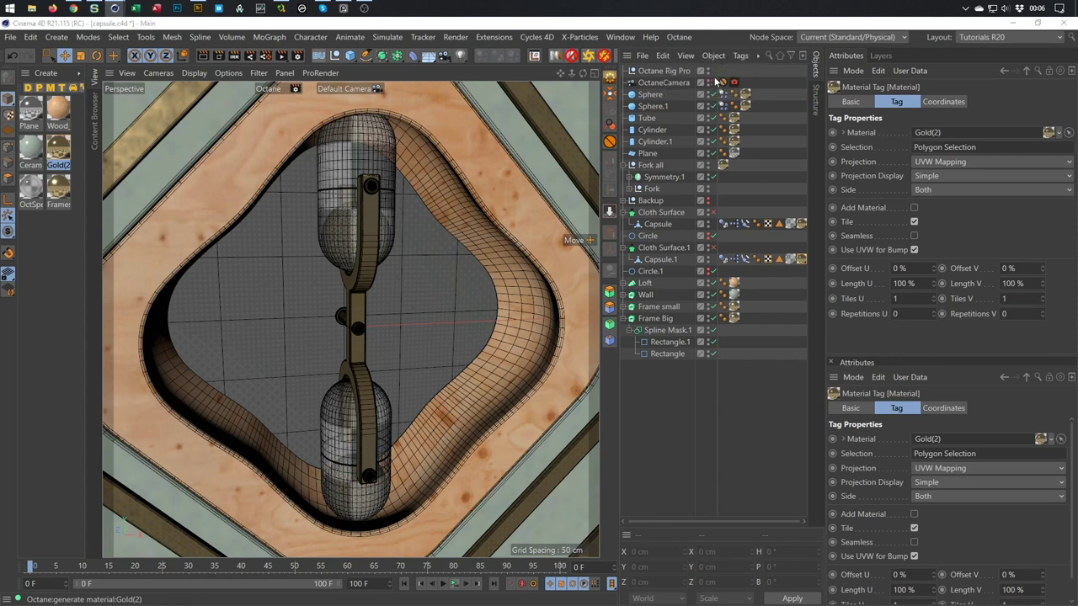
Start a live Octane render of the scene and move the Live Viewer off the model
click(48, 408)
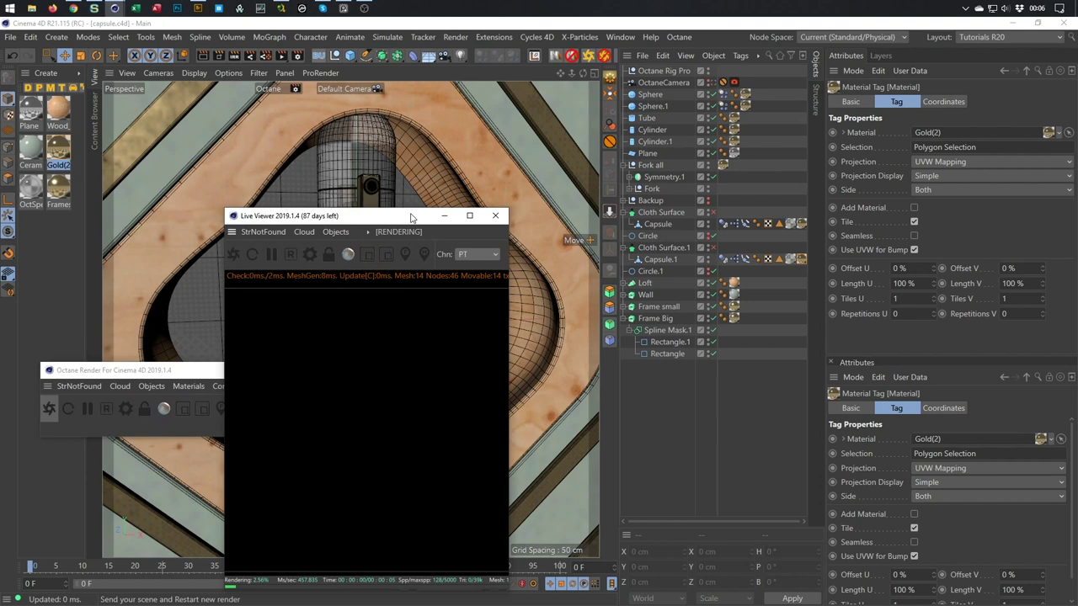
drag(415, 224, 558, 175)
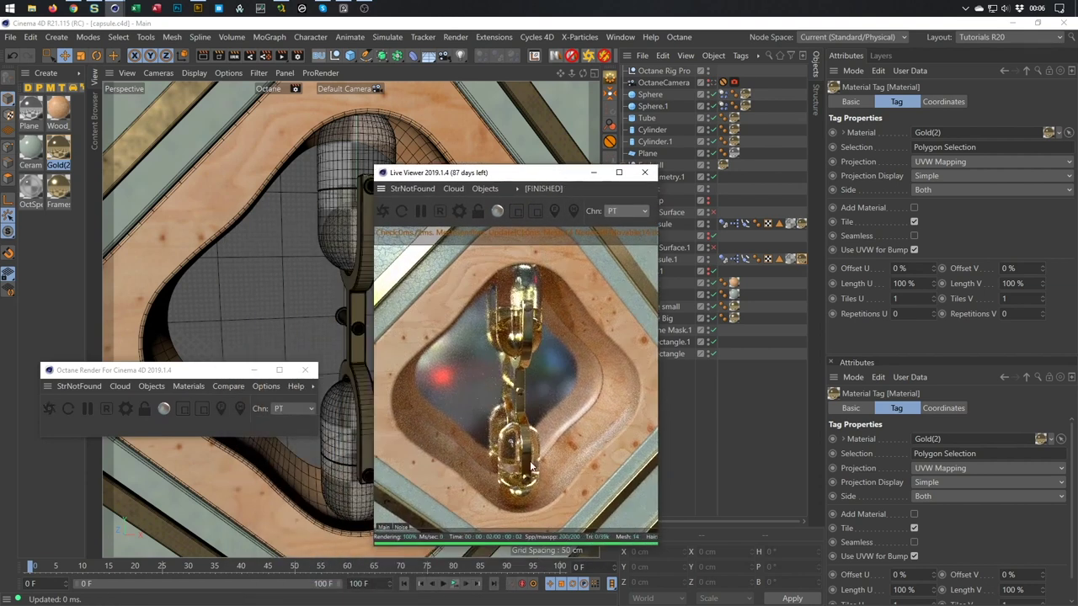
drag(542, 166, 542, 172)
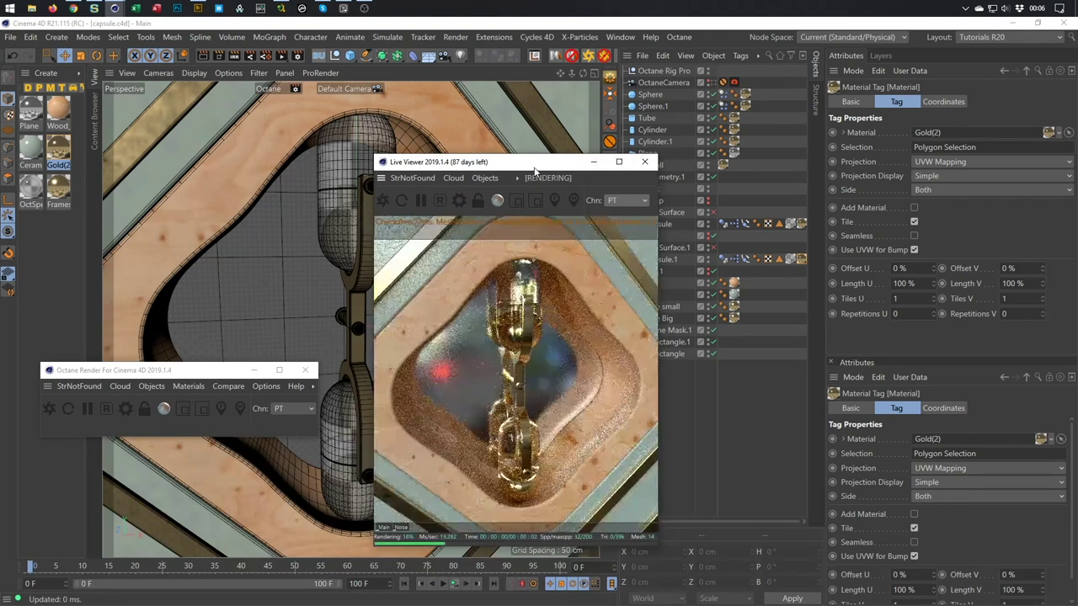
drag(617, 173, 920, 176)
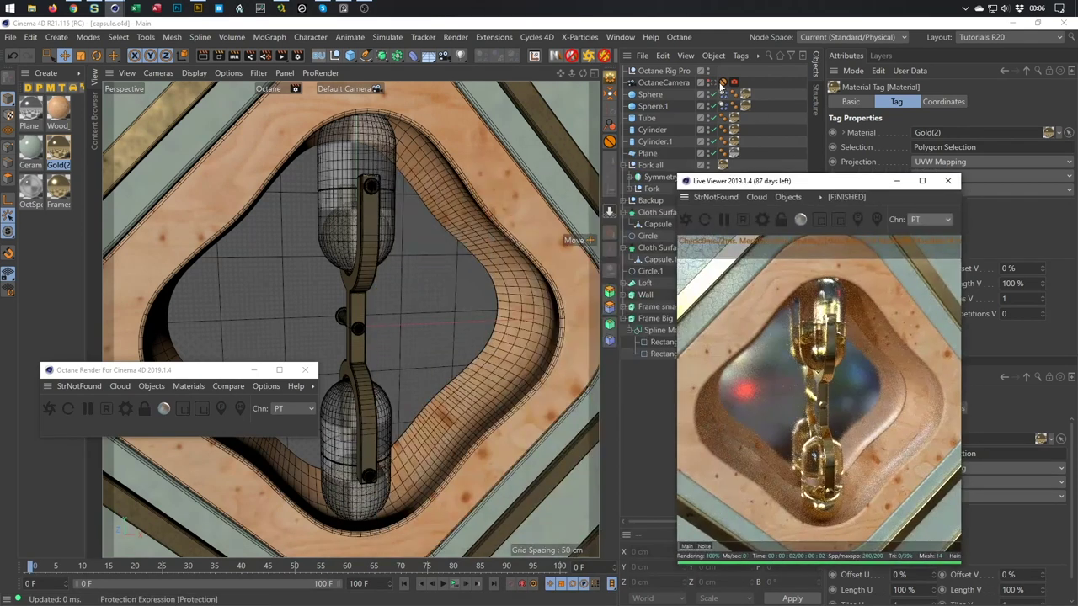
Render through the OctaneCamera and bring up the list of Octane material types
scroll(350, 320, down, 3)
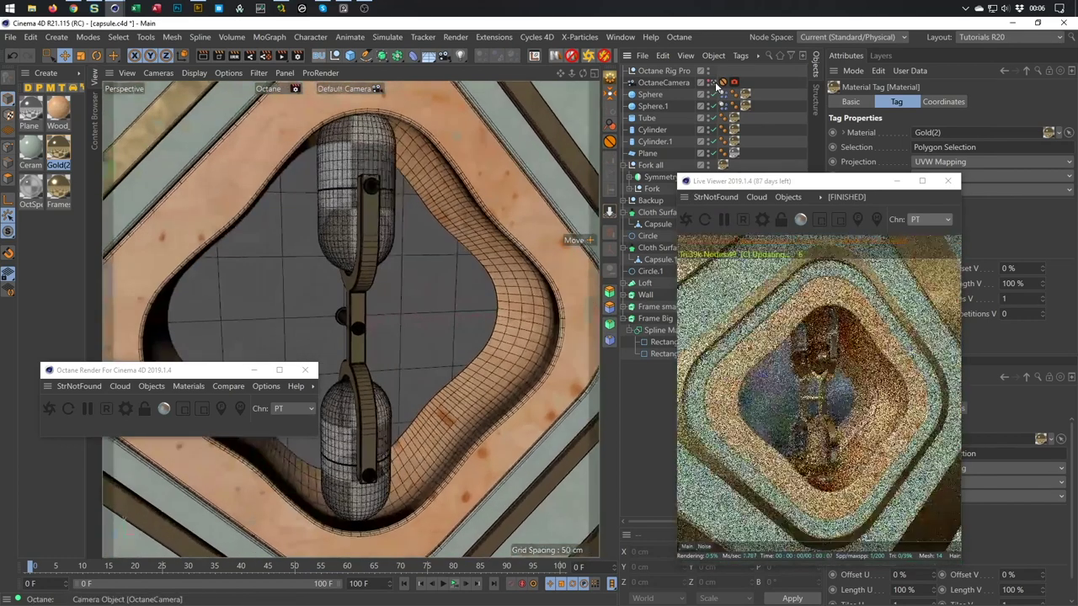
scroll(357, 189, up, 5)
scroll(358, 189, up, 5)
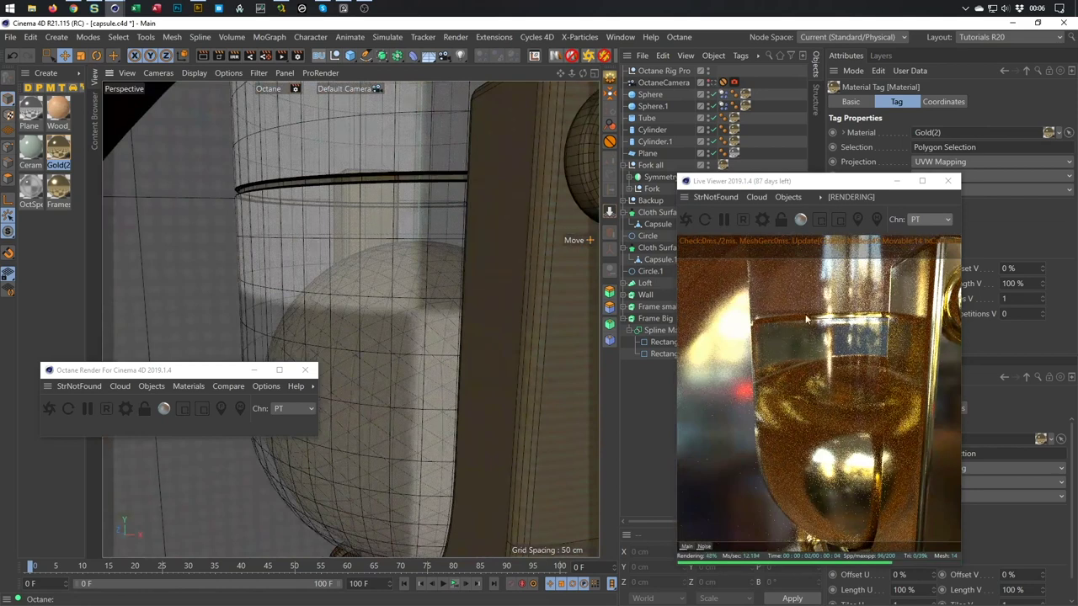
scroll(457, 301, down, 3)
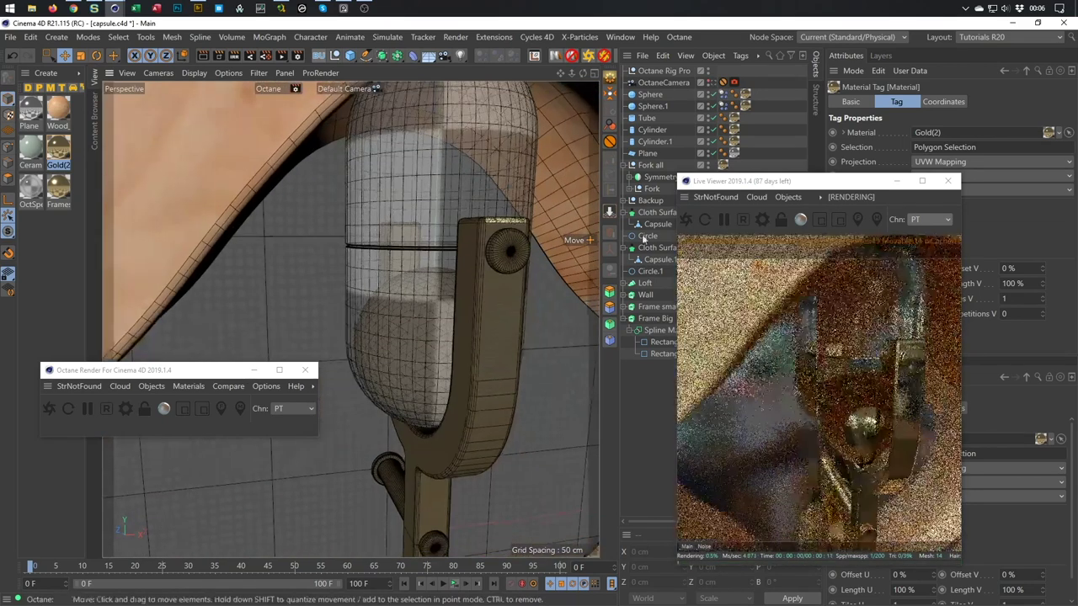
click(717, 82)
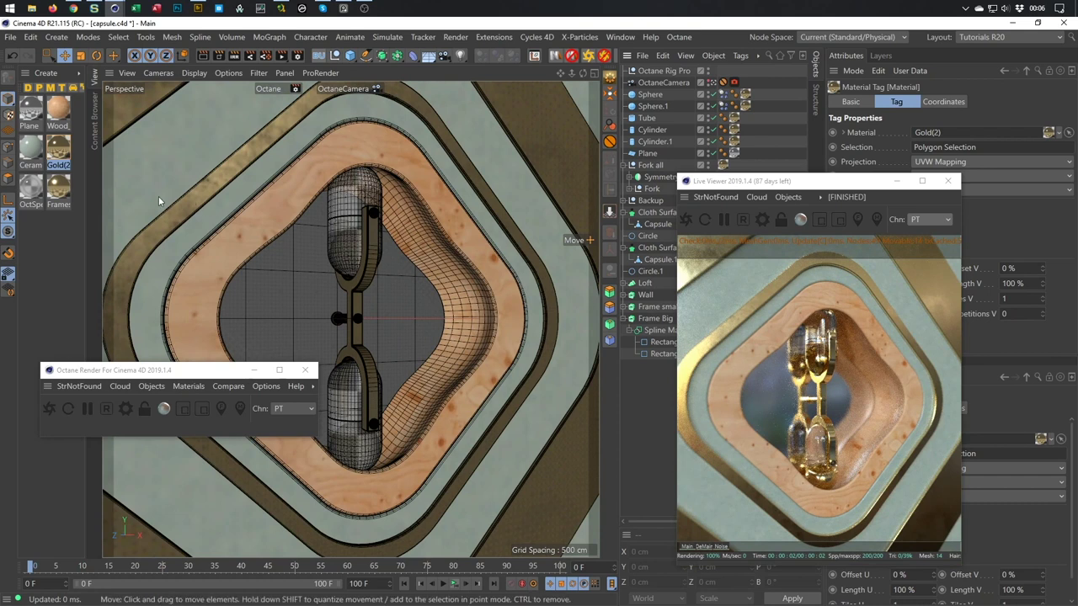
click(189, 386)
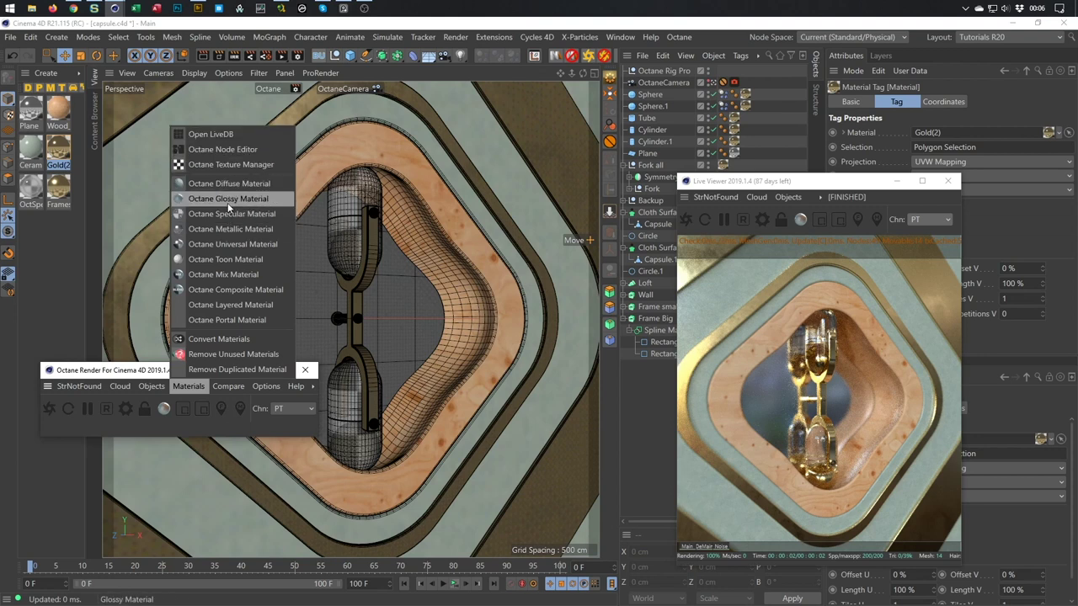
Create a new OctGlossy material, open it, and set its roughness colour to white
click(229, 200)
double_click(31, 109)
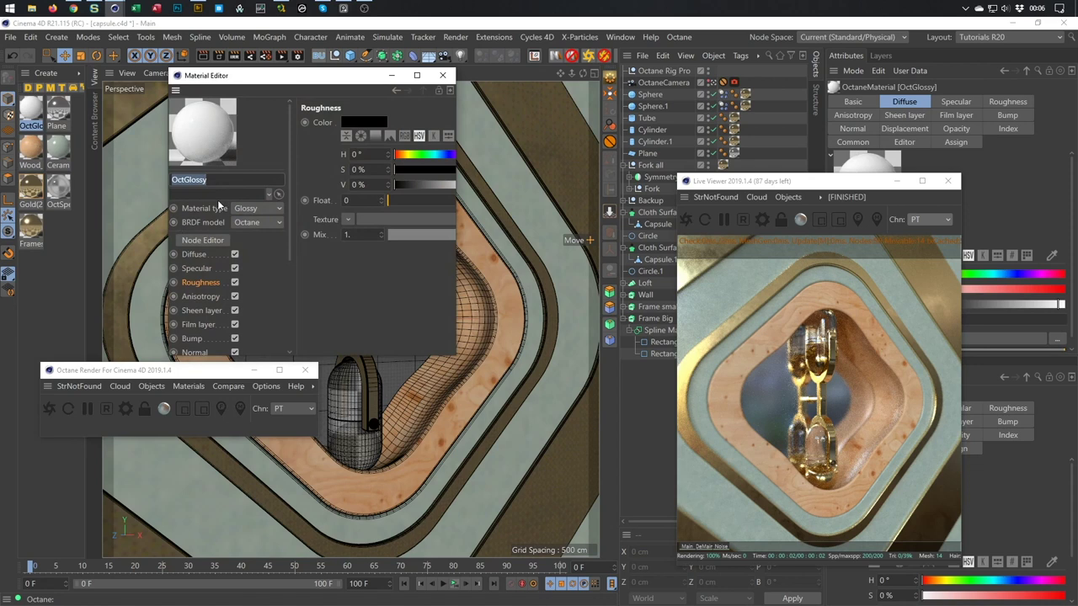
drag(397, 184, 399, 185)
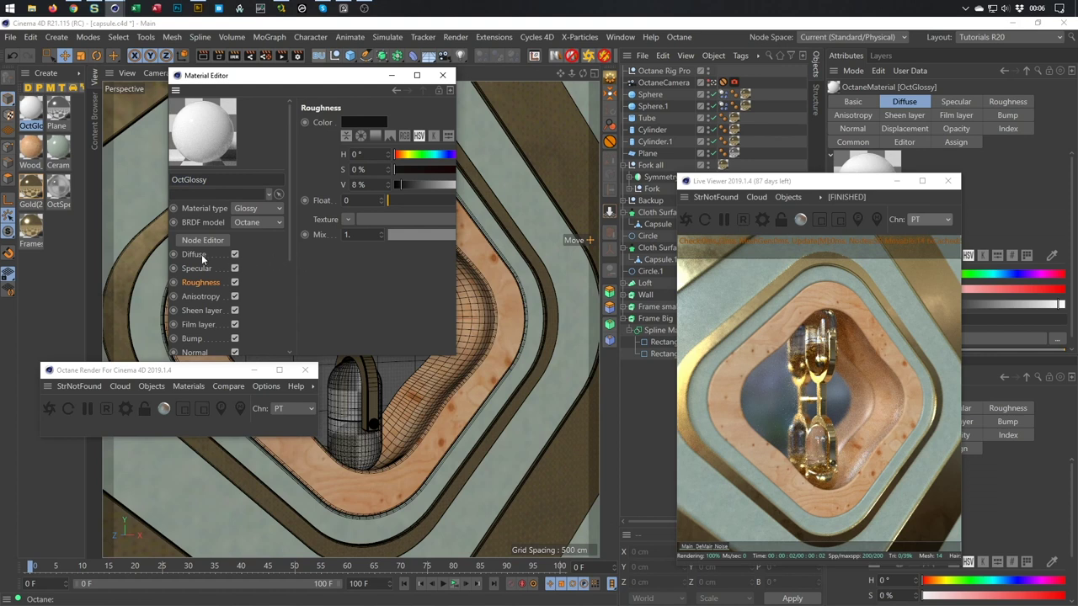
drag(423, 185, 457, 185)
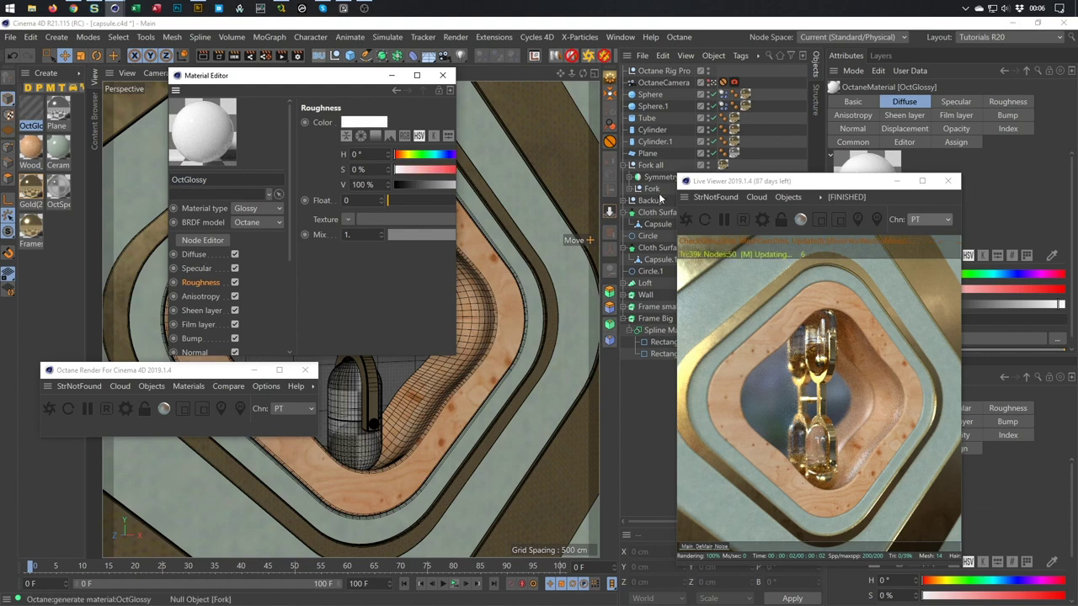
Darken the diffuse to 12%, raise roughness to about 0.096, and keep specular black
click(194, 254)
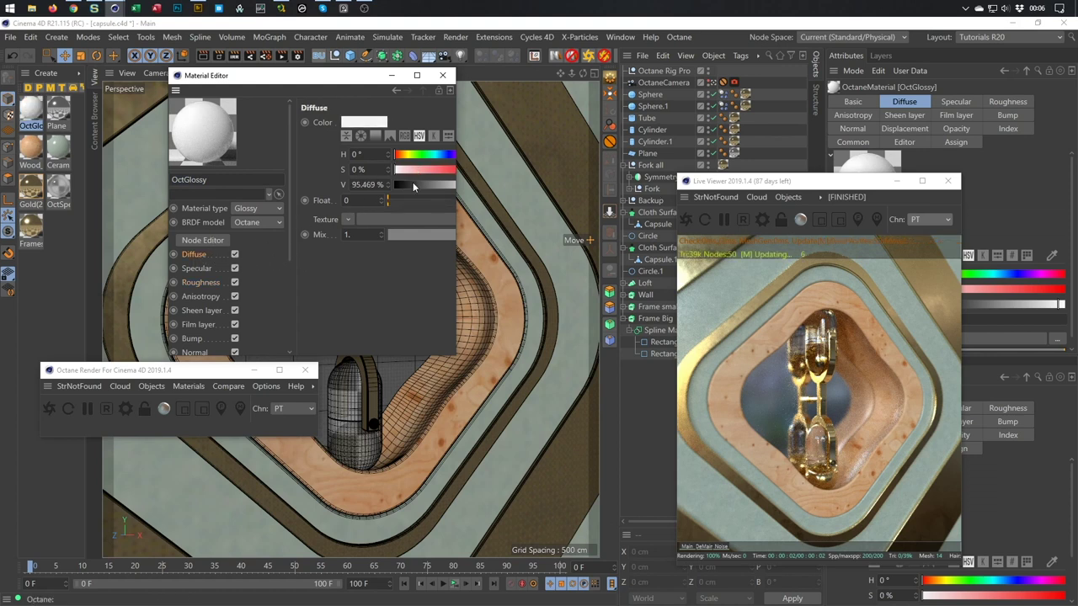
drag(413, 186, 403, 192)
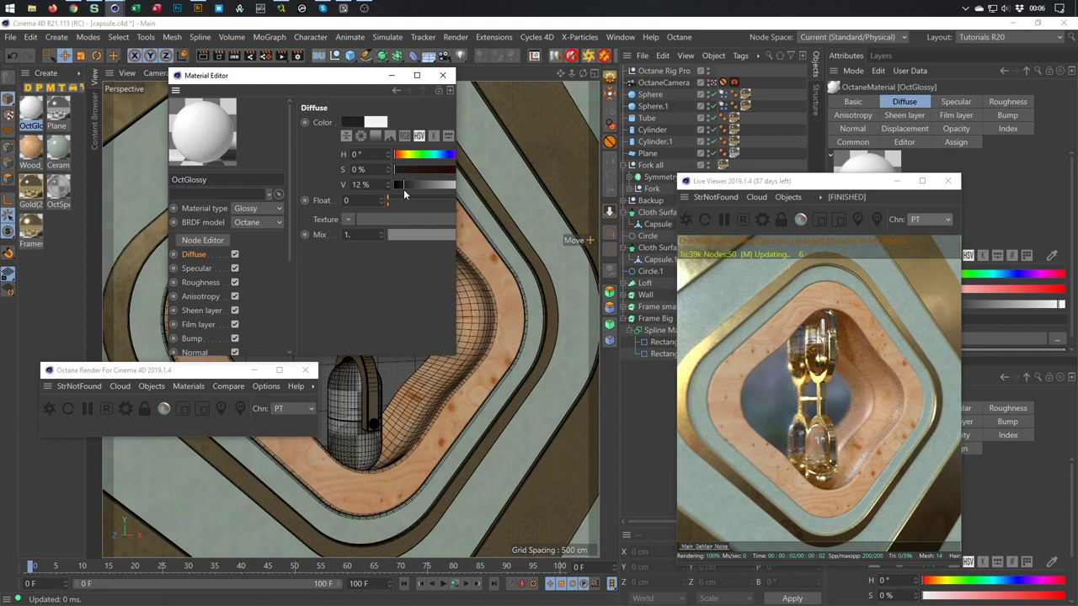
click(218, 281)
drag(388, 202, 397, 207)
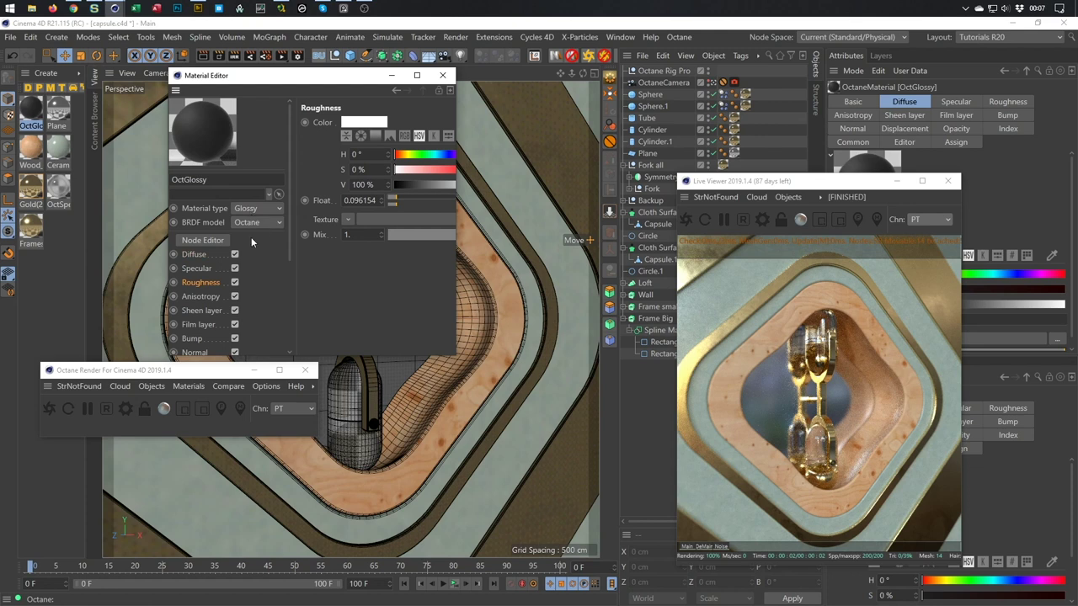
click(196, 269)
drag(397, 186, 721, 201)
key(ctrl+z)
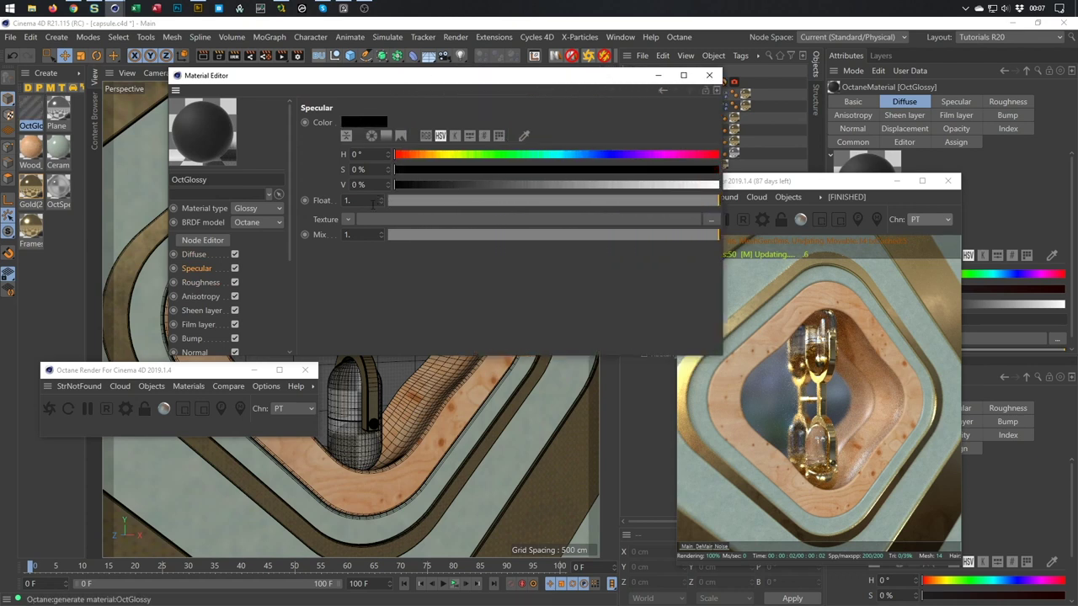
Darken the diffuse further, set the roughness colour to black with a nudged float, and close the editor
click(210, 254)
click(417, 185)
click(215, 284)
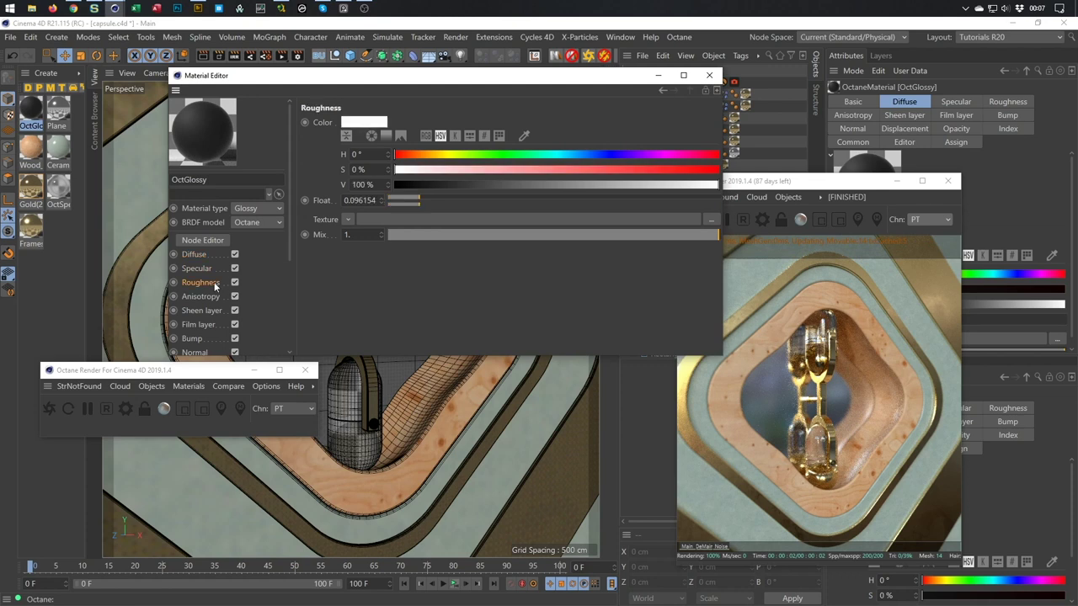
click(399, 185)
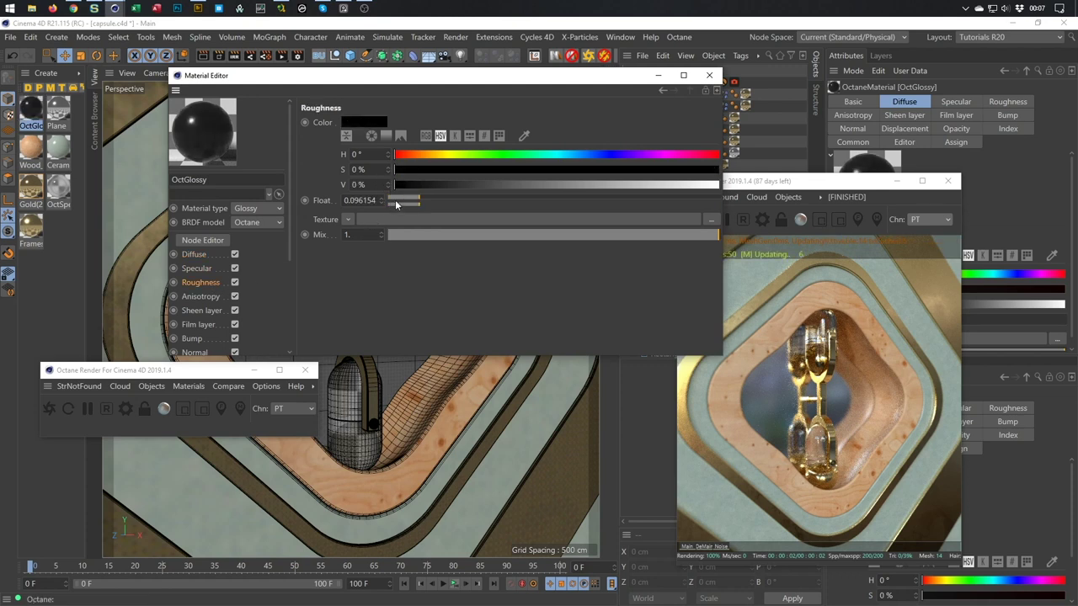
click(418, 197)
click(710, 76)
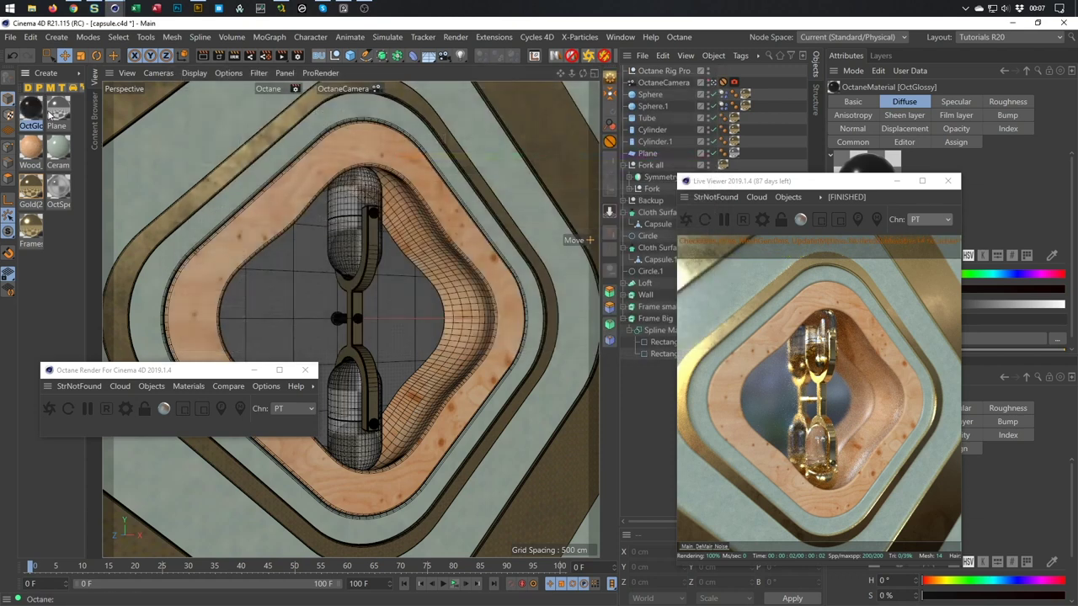
Apply the black OctGlossy material to Capsule.1 and play the capsule animation
drag(829, 180, 463, 143)
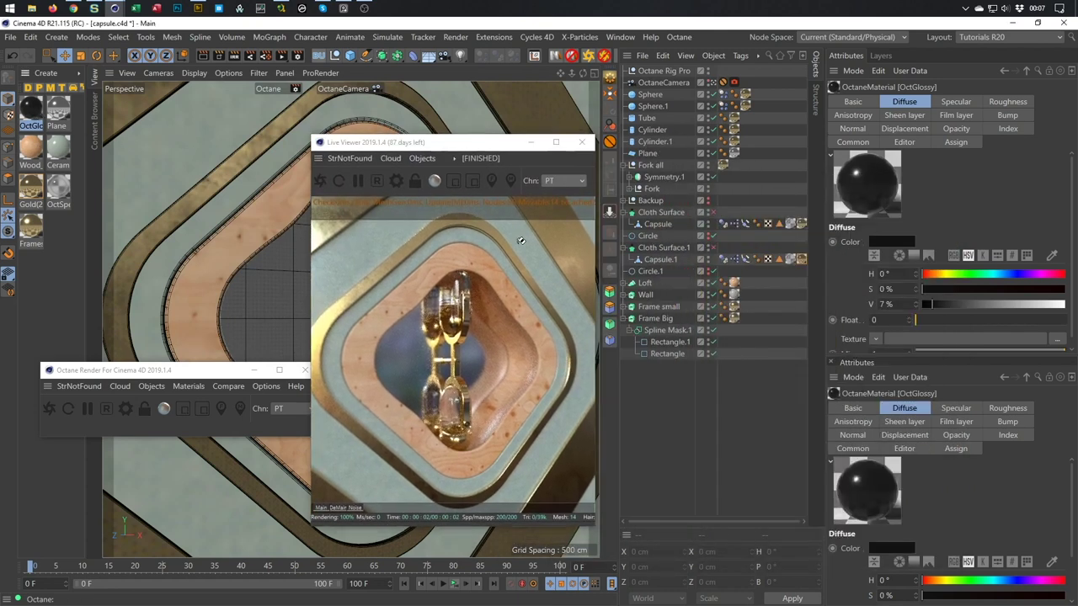
drag(781, 230, 802, 225)
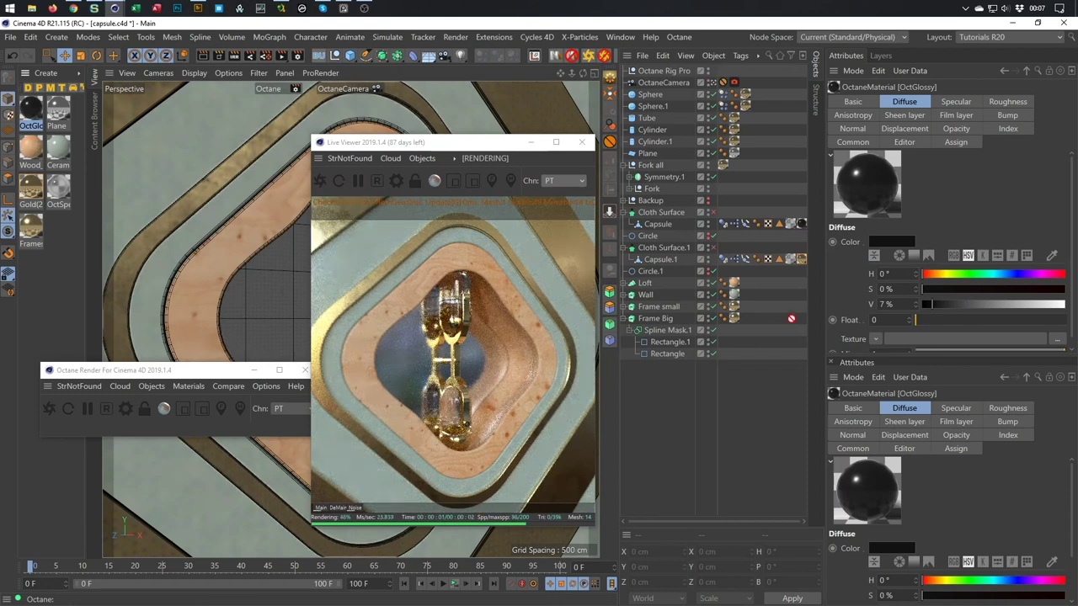
drag(804, 262, 802, 260)
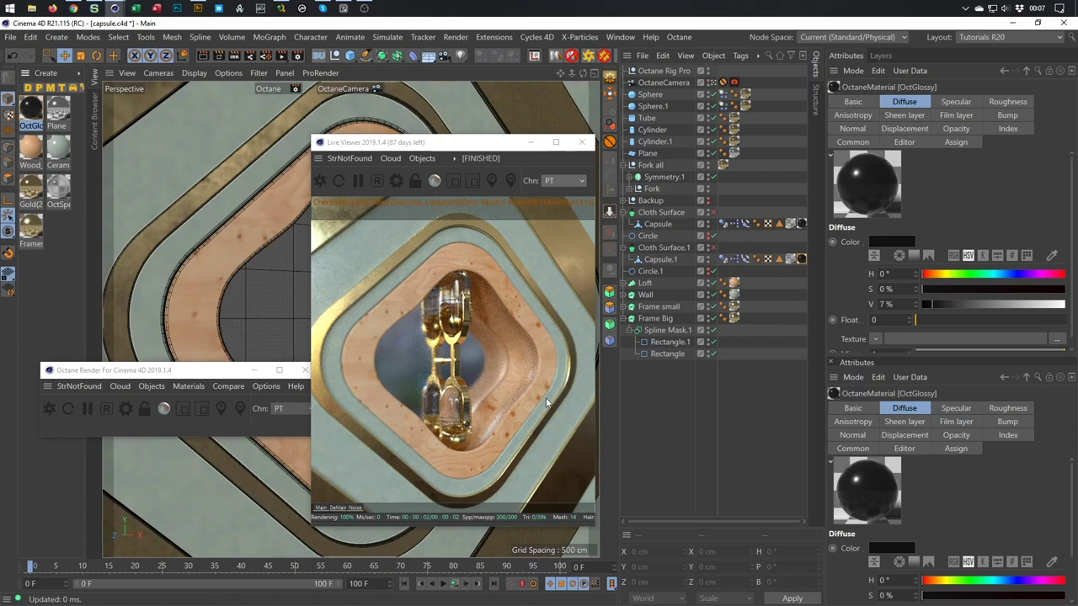
drag(506, 149, 857, 143)
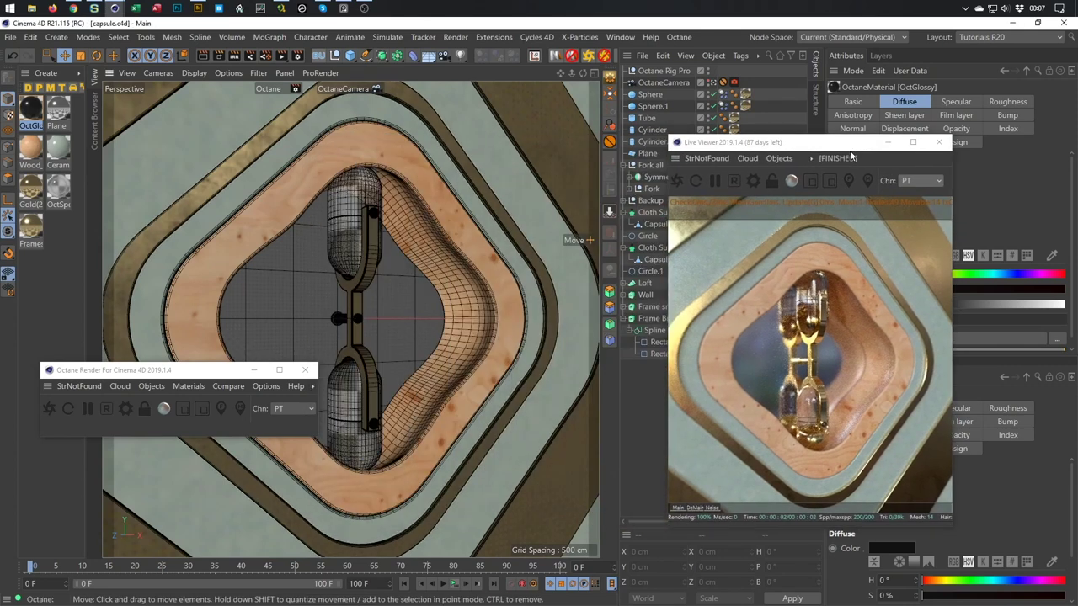
click(455, 584)
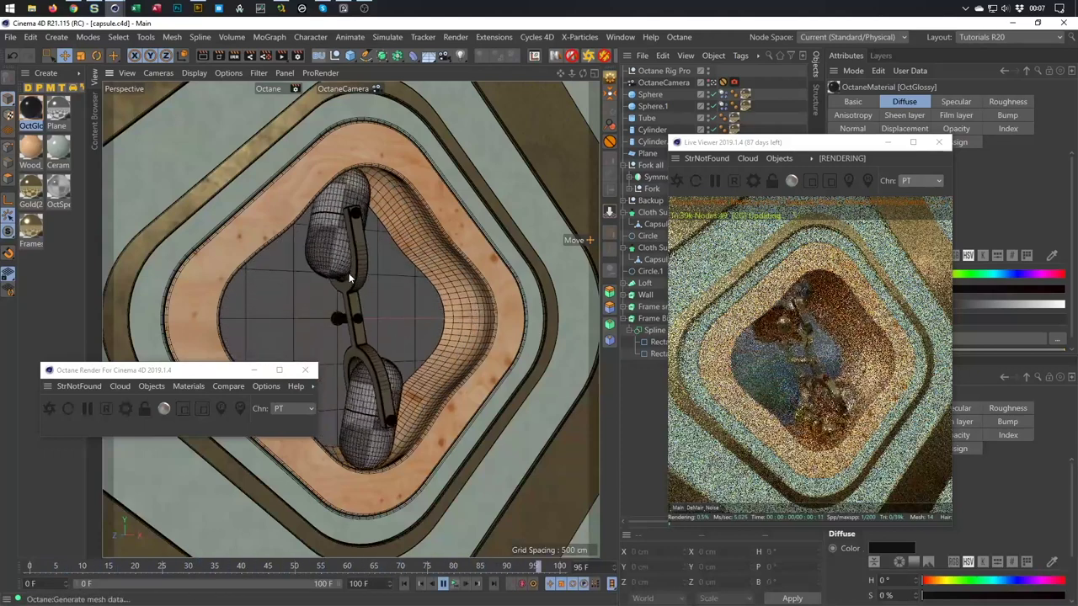
Stop playback at frame 0 and bake the dynamics simulation into the cache
click(304, 369)
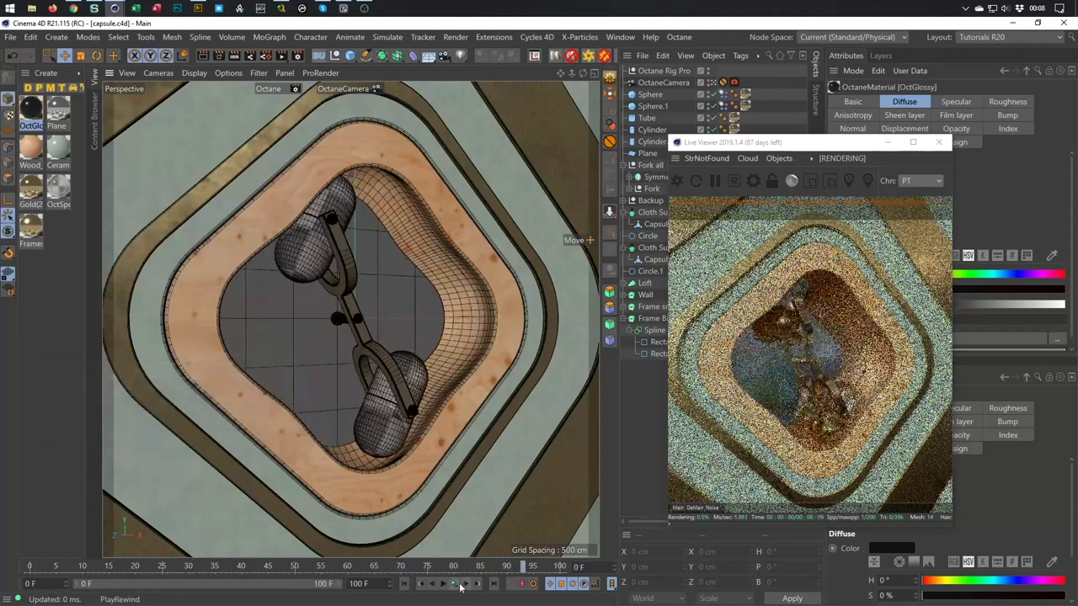
key(F8)
key(shift+f)
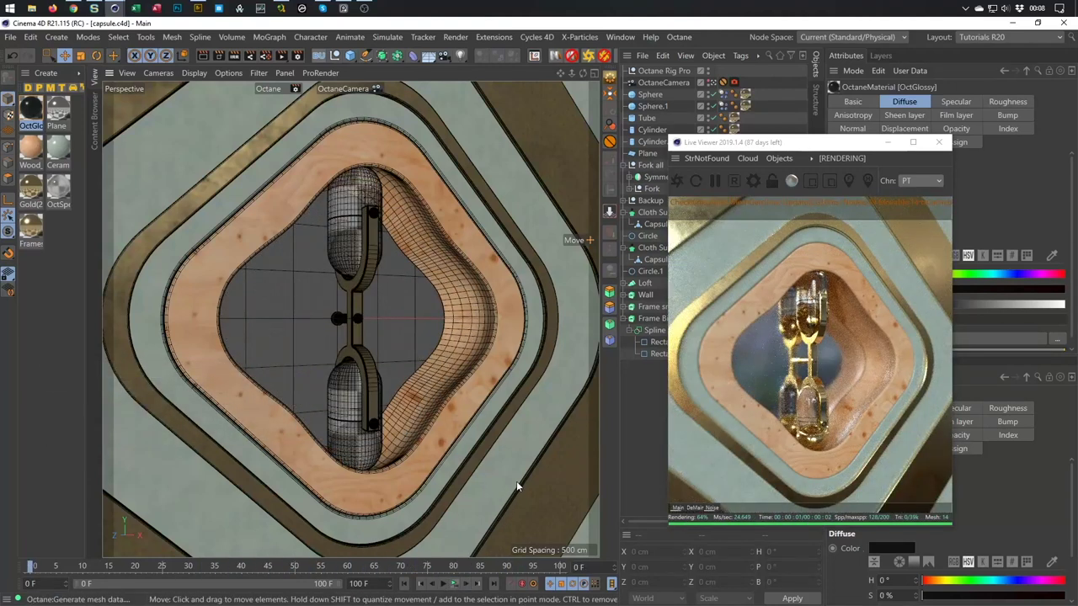
drag(856, 145, 472, 143)
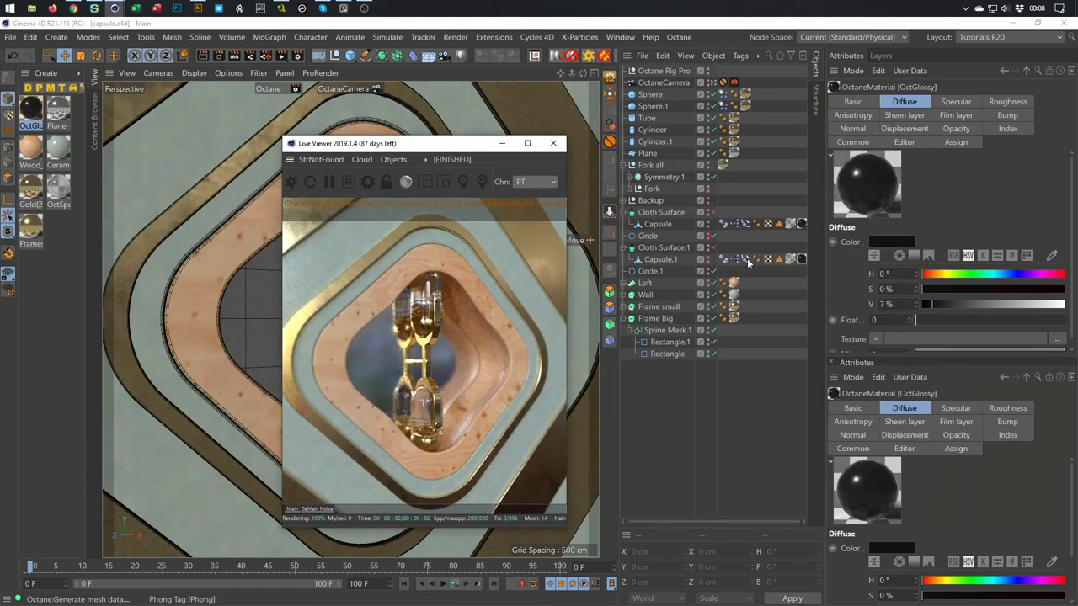
key(ctrl+d)
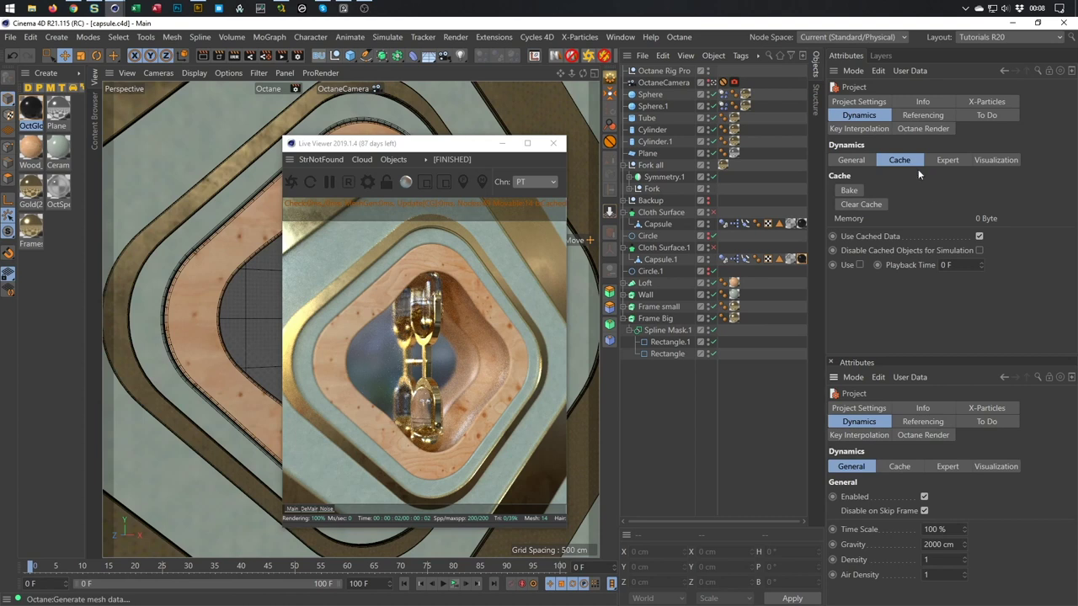
click(848, 192)
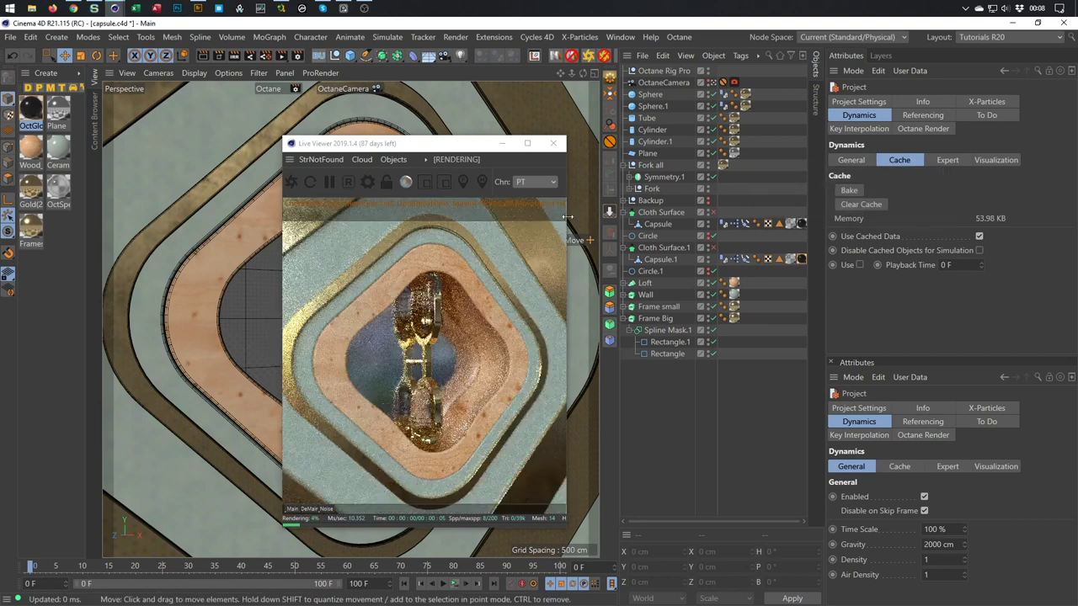
Step to frame 6 and check the Octane preview's denoised pass
drag(452, 149, 856, 178)
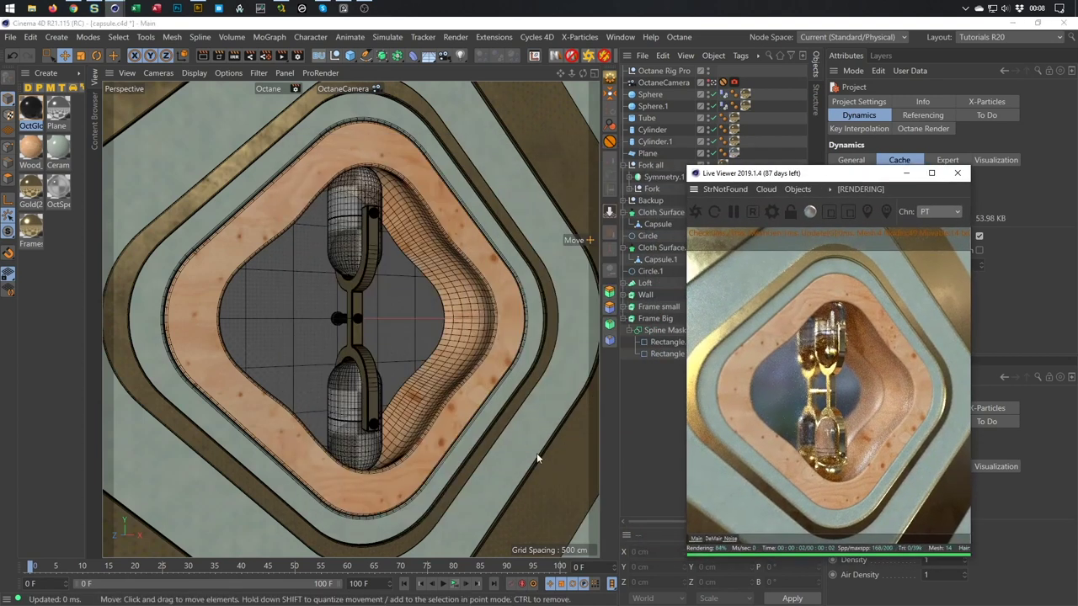
drag(31, 565, 62, 568)
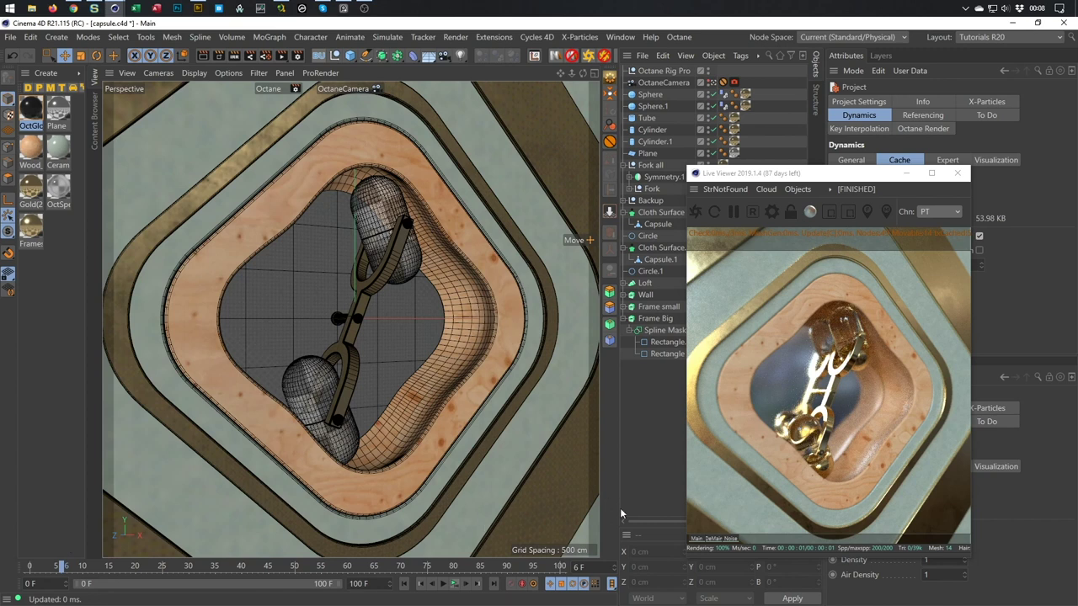
click(714, 538)
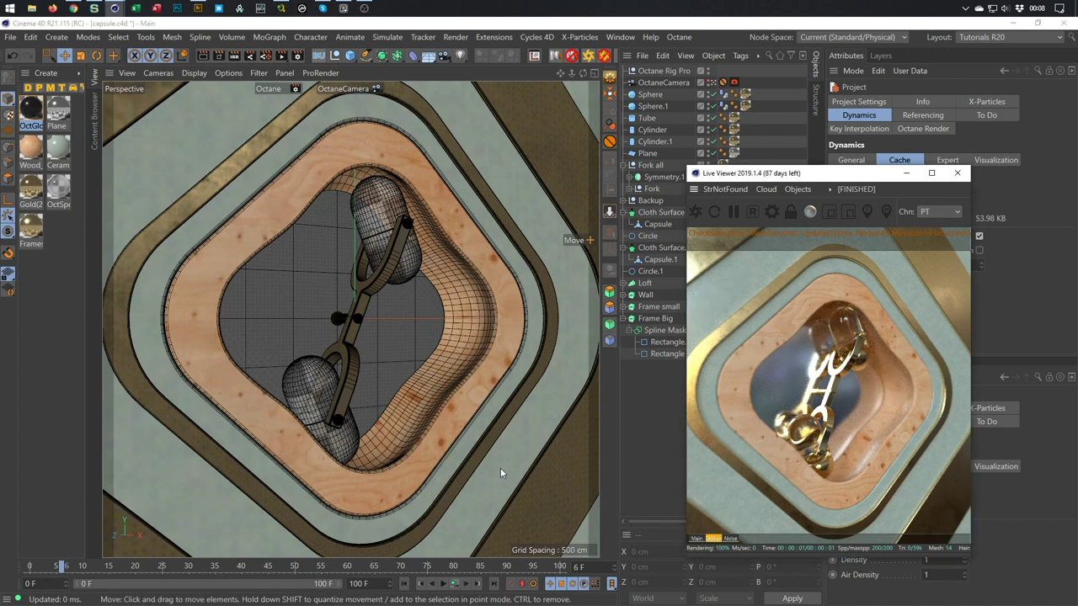
drag(821, 174, 453, 140)
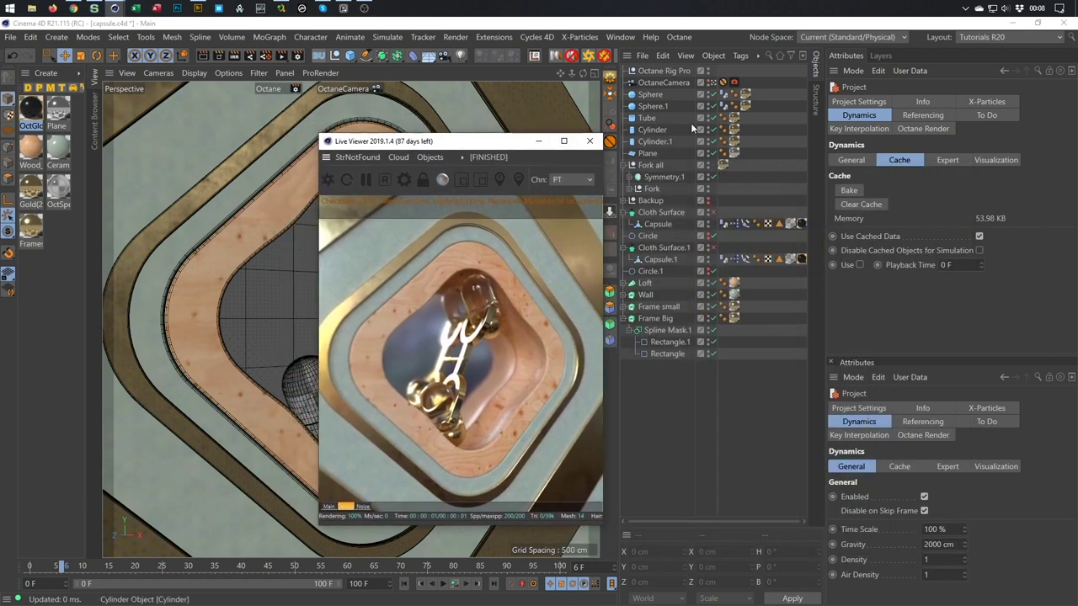
Test Octane camera post processing at bloom power 7.356423 and glare power 15.36974, then disable it
click(734, 82)
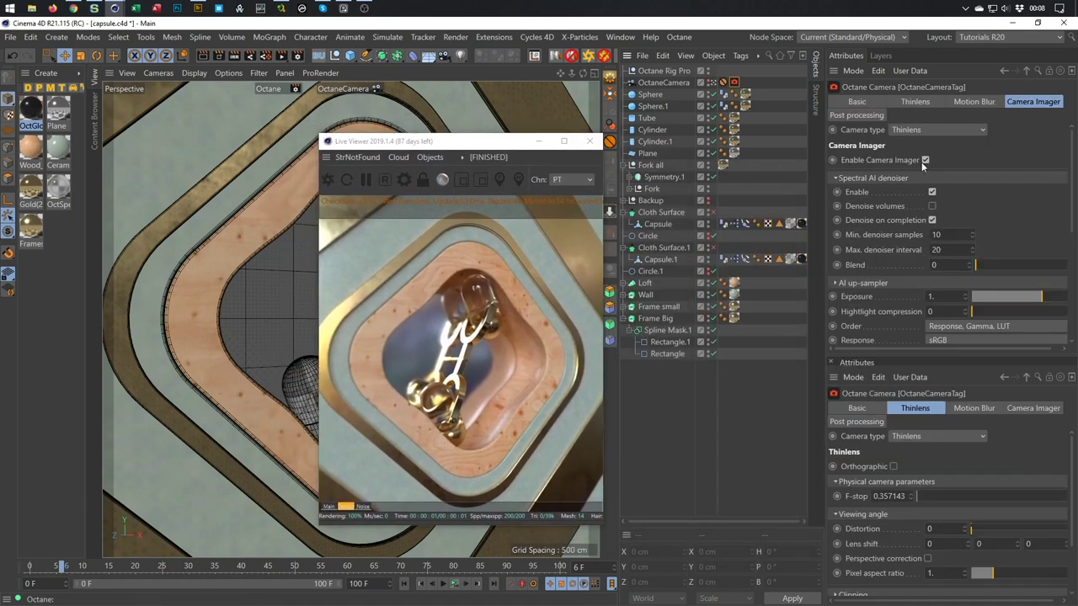
click(874, 116)
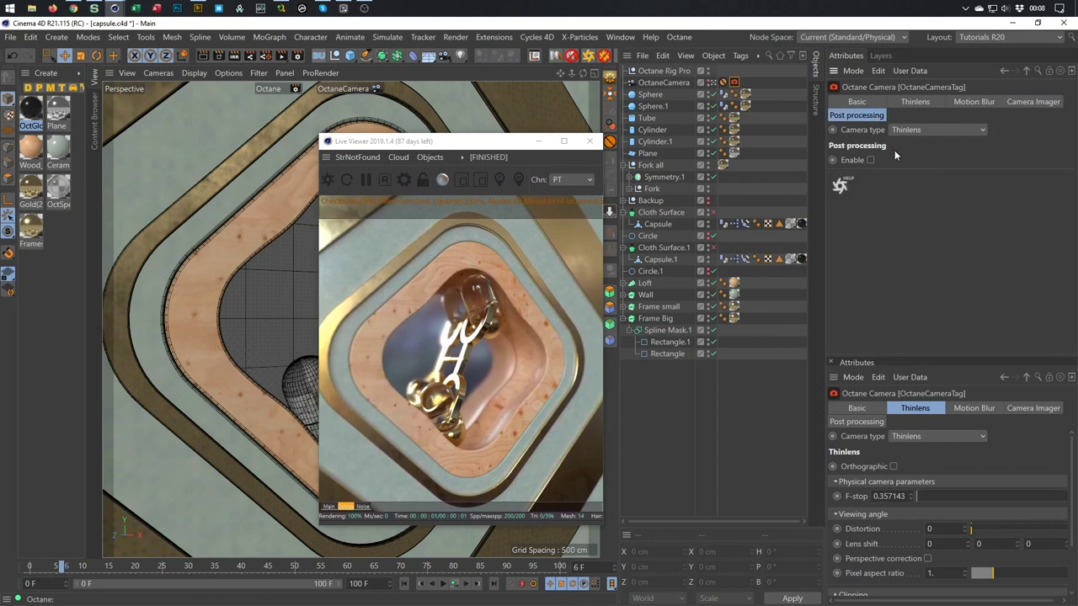
click(870, 160)
click(1017, 178)
drag(1017, 179, 1032, 180)
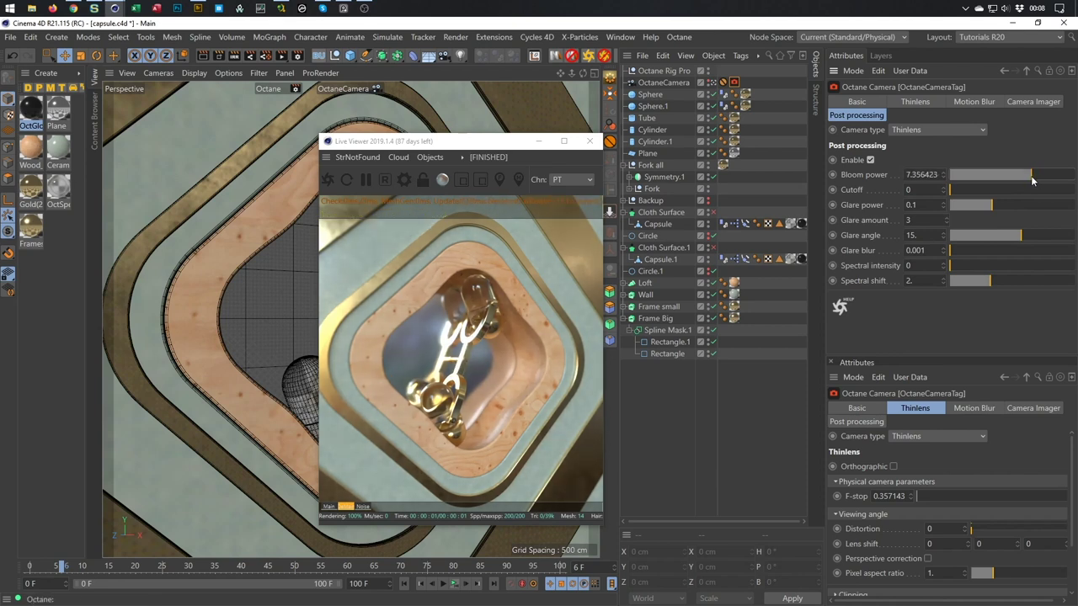
drag(993, 210, 1039, 209)
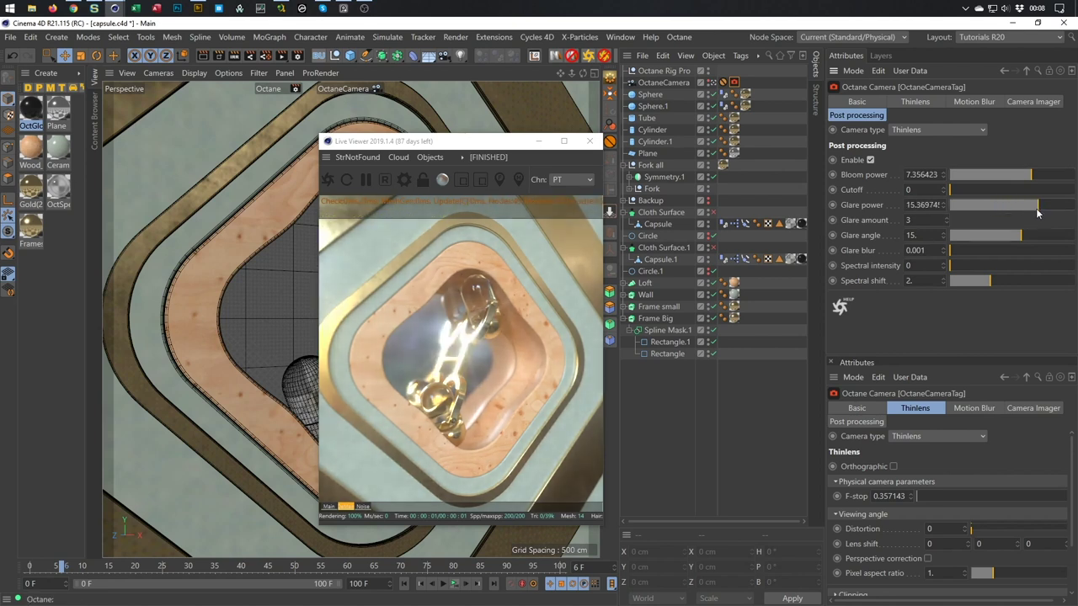
click(870, 160)
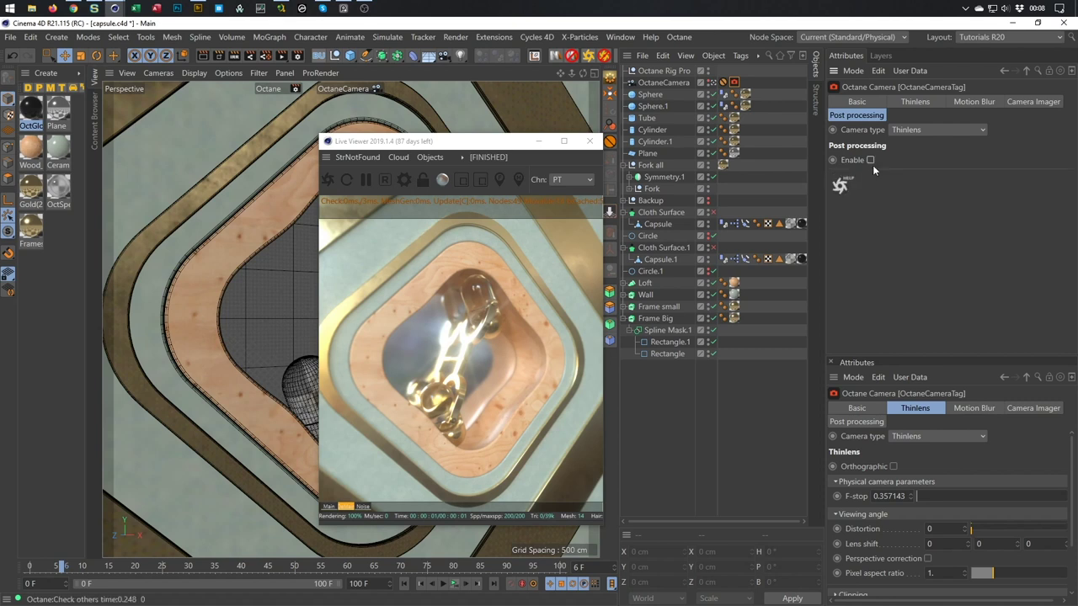
drag(506, 145, 869, 171)
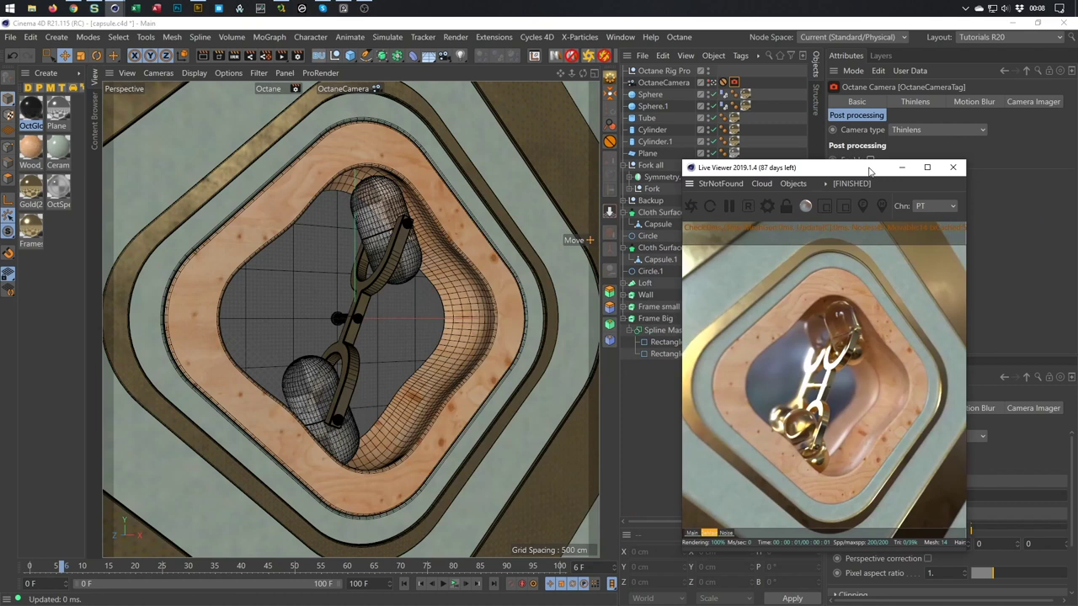